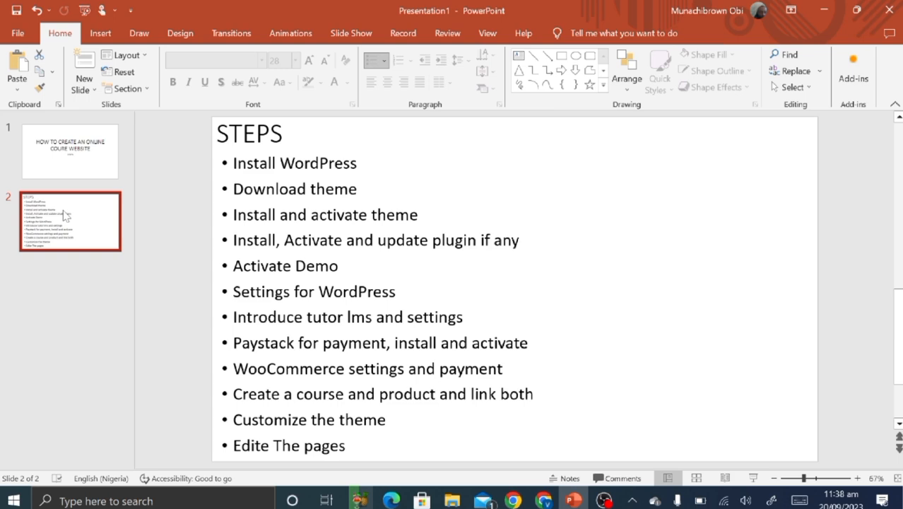
Switch to the WordPress dashboard in Chrome, then back to the PowerPoint 'STEPS' slide.
{"action": "left_click", "coordinate": [545, 501]}
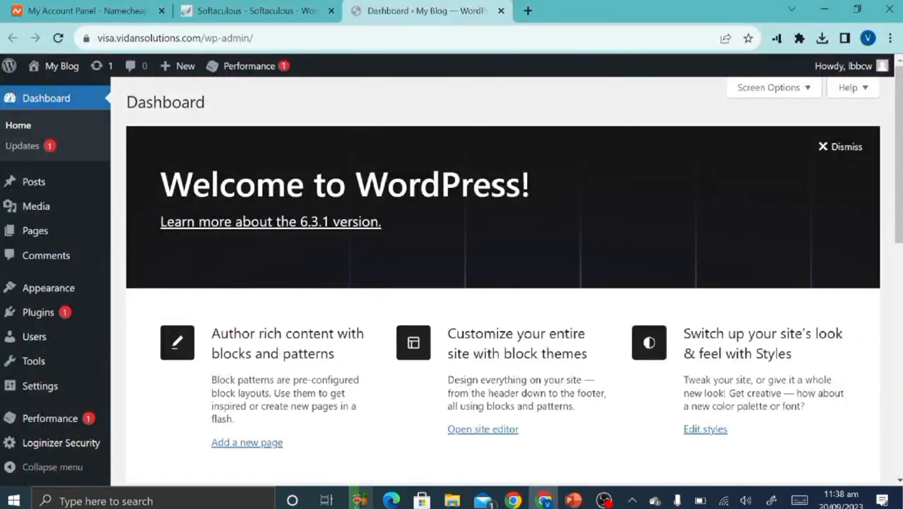
{"action": "left_click", "coordinate": [574, 500]}
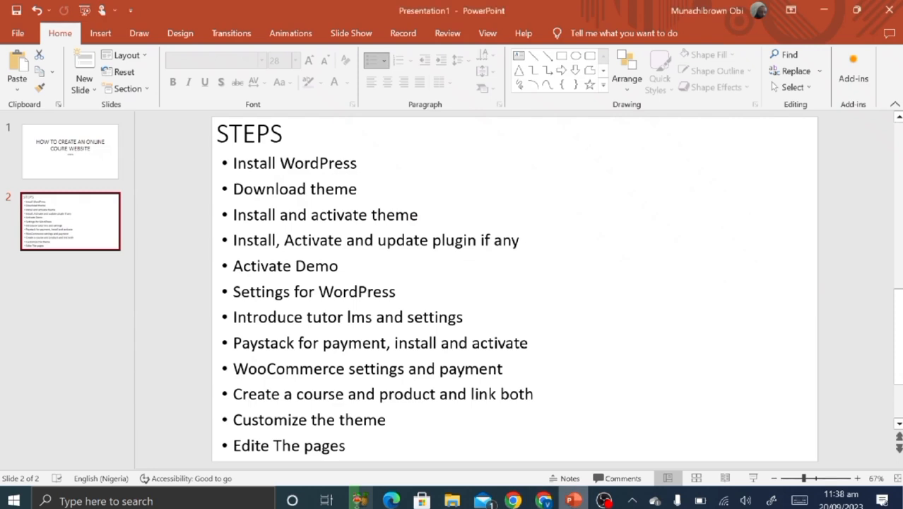
Find 'tutorstarter' under Appearance > Themes > Add New, then install and activate it.
{"action": "left_click", "coordinate": [544, 500]}
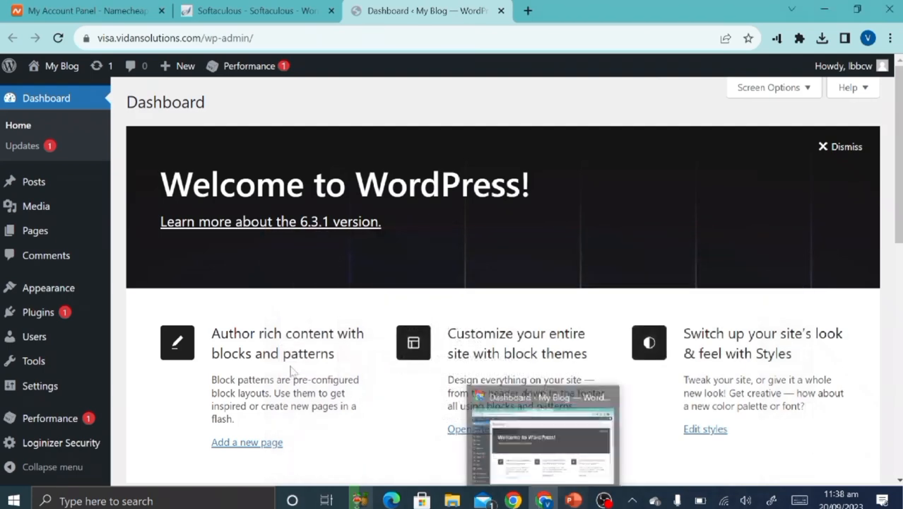
{"action": "mouse_move", "coordinate": [48, 287]}
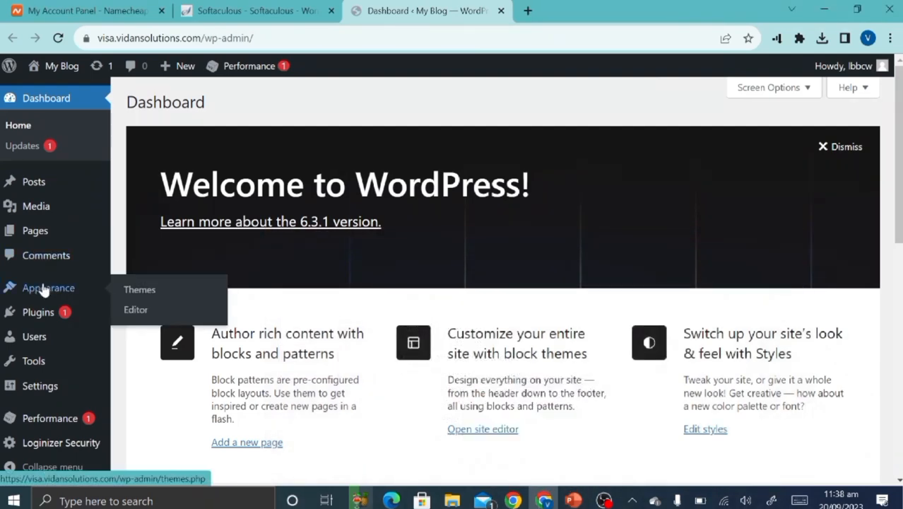
{"action": "left_click", "coordinate": [139, 290]}
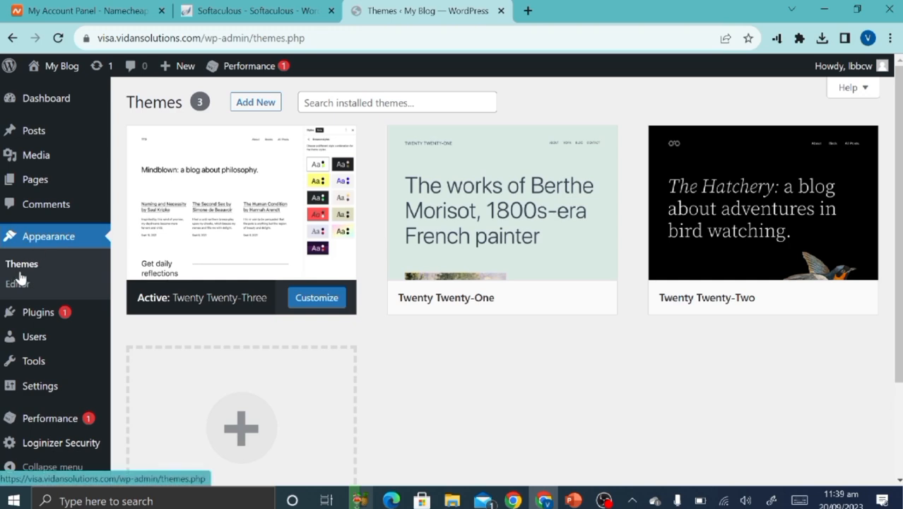
{"action": "left_click", "coordinate": [269, 106]}
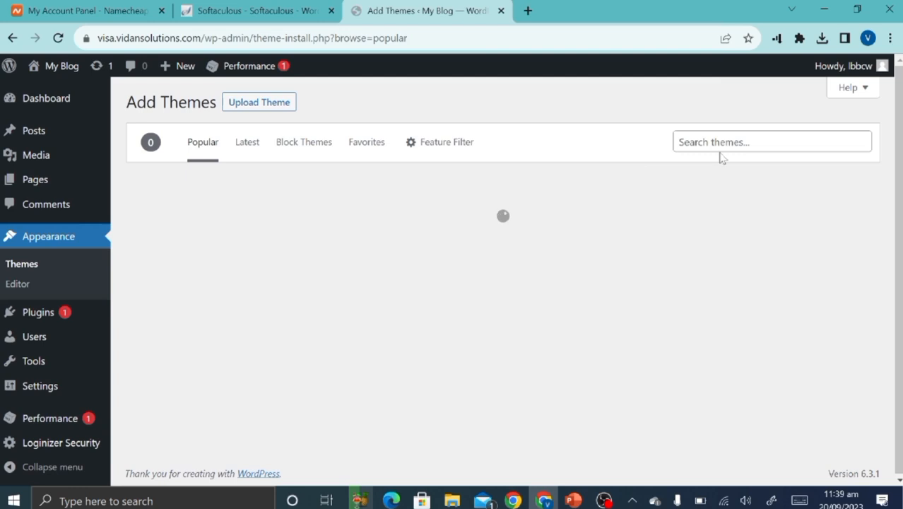
{"action": "left_click", "coordinate": [721, 148]}
{"action": "left_click", "coordinate": [764, 198]}
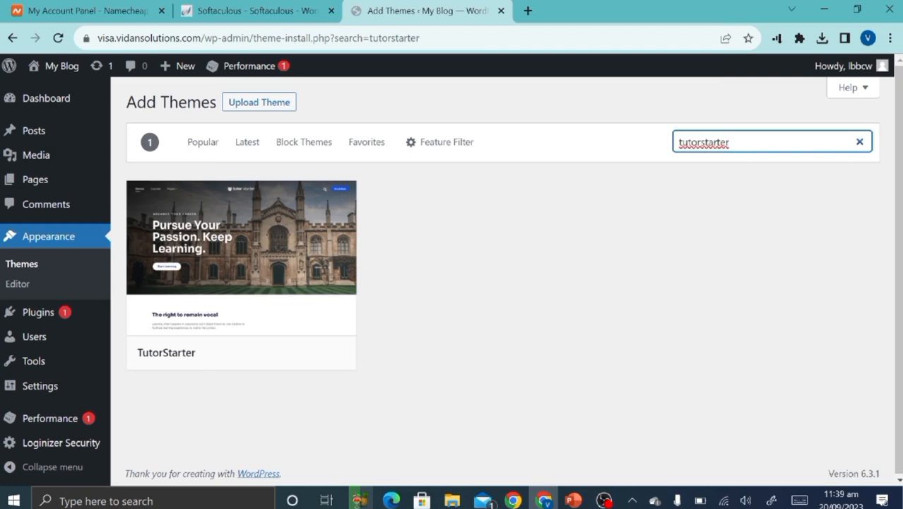
{"action": "left_click", "coordinate": [273, 351]}
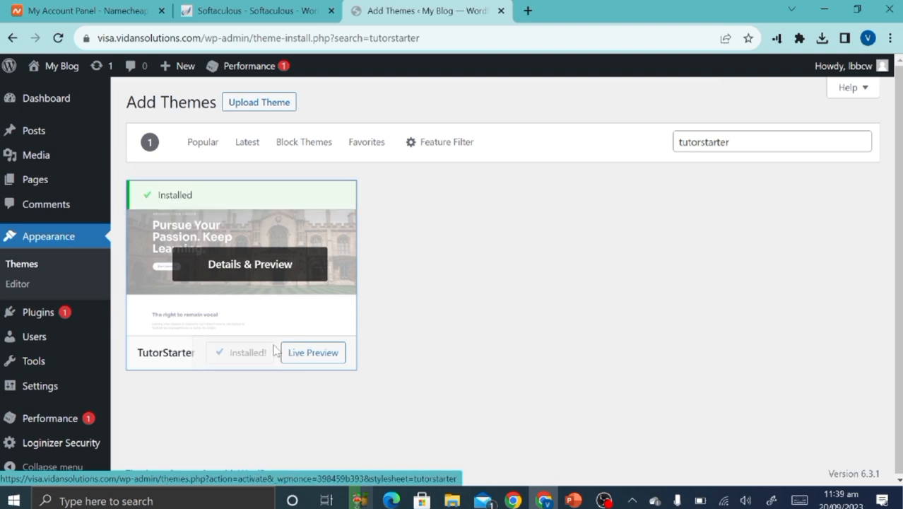
{"action": "left_click", "coordinate": [252, 361]}
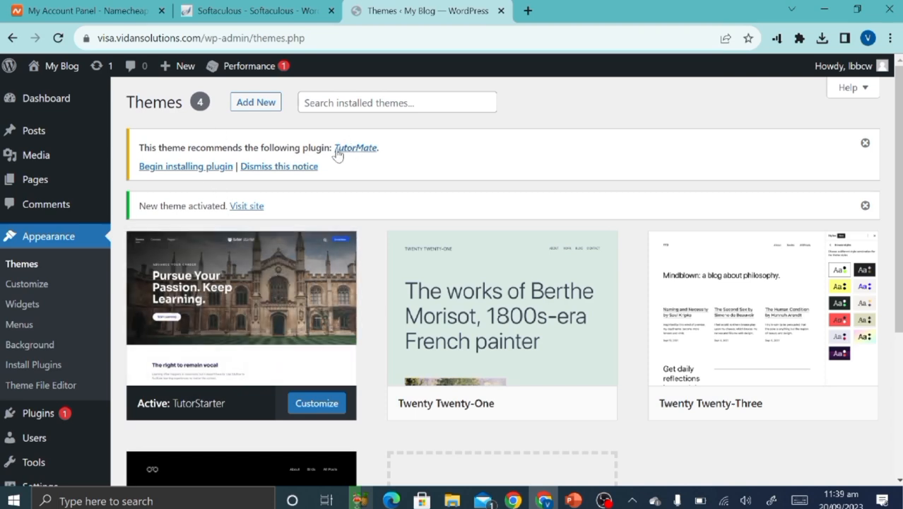
Install the recommended TutorMate plugin from the theme notice via Begin installing plugin.
{"action": "left_click", "coordinate": [363, 150]}
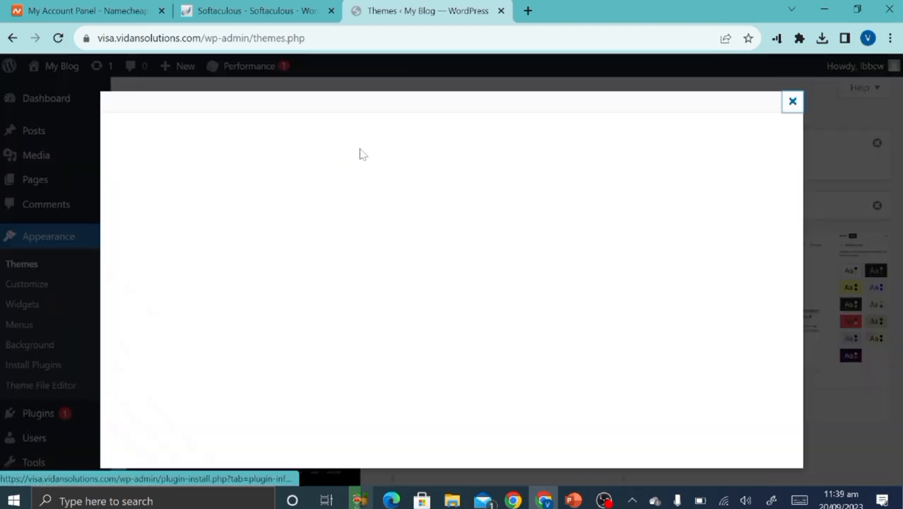
{"action": "left_click", "coordinate": [574, 500]}
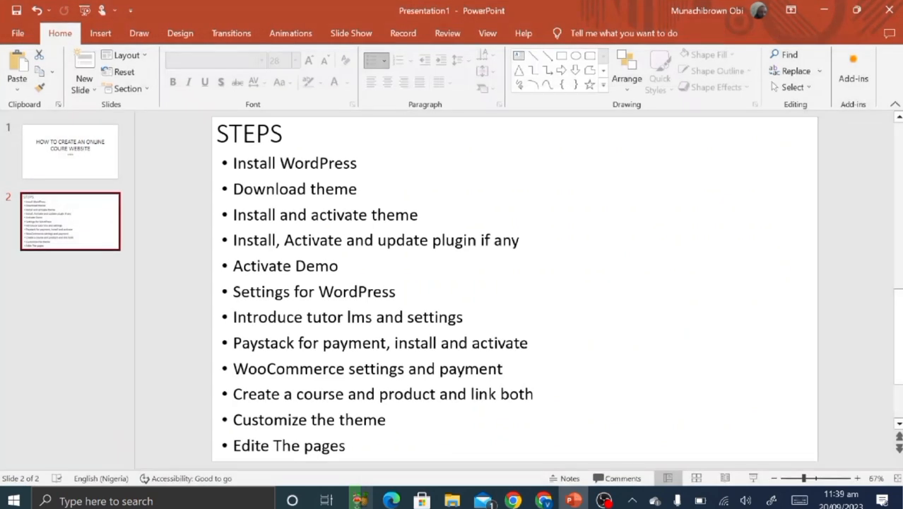
{"action": "left_click", "coordinate": [544, 500]}
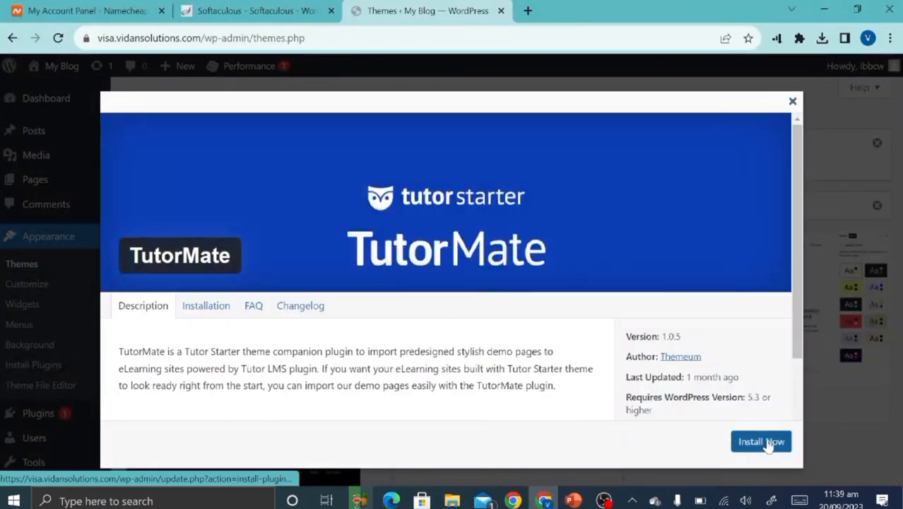
{"action": "left_click", "coordinate": [761, 441]}
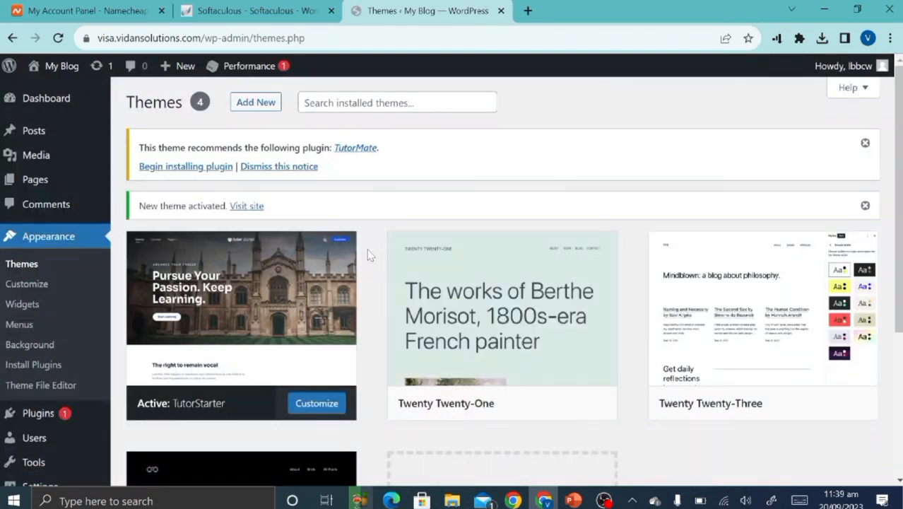
{"action": "left_click", "coordinate": [195, 168]}
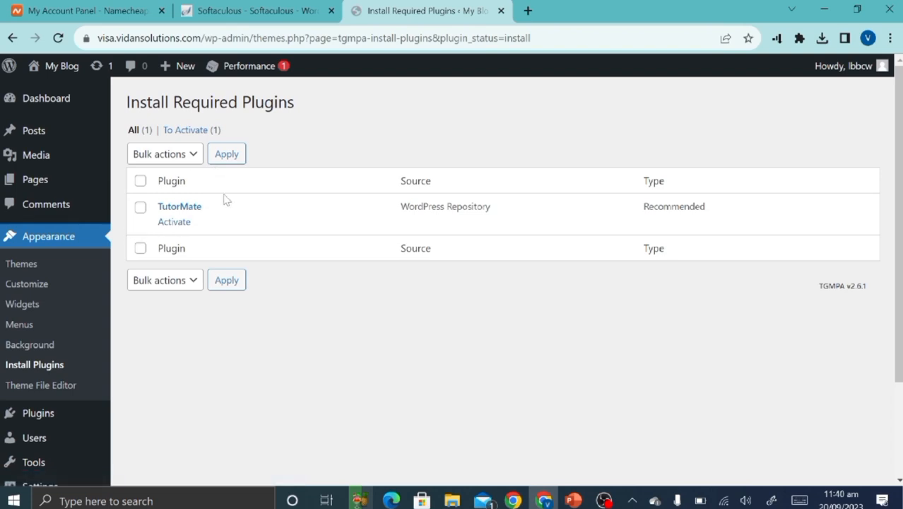
Activate the TutorMate plugin on the Install Required Plugins page.
{"action": "left_click", "coordinate": [174, 223]}
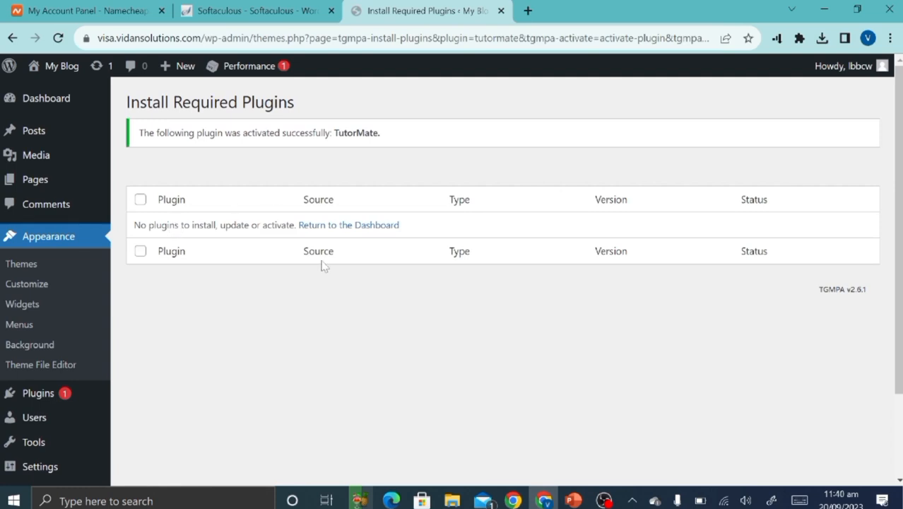
{"action": "scroll", "coordinate": [95, 430], "scroll_direction": "down", "scroll_amount": 2}
{"action": "mouse_move", "coordinate": [41, 338]}
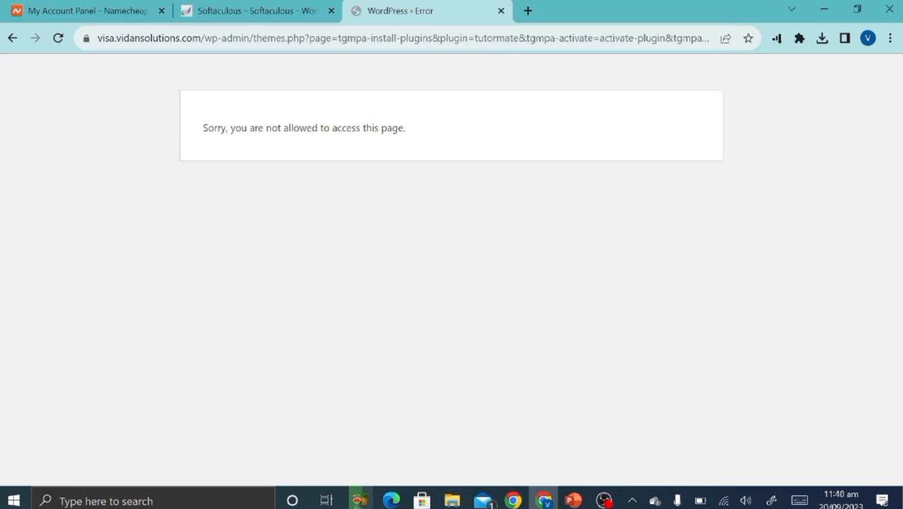
Trim the error page's address to /wp-admin/ to reload the Dashboard.
{"action": "left_click", "coordinate": [253, 38]}
{"action": "left_click_drag", "start_coordinate": [253, 38], "coordinate": [713, 38]}
{"action": "key", "text": "BackSpace"}
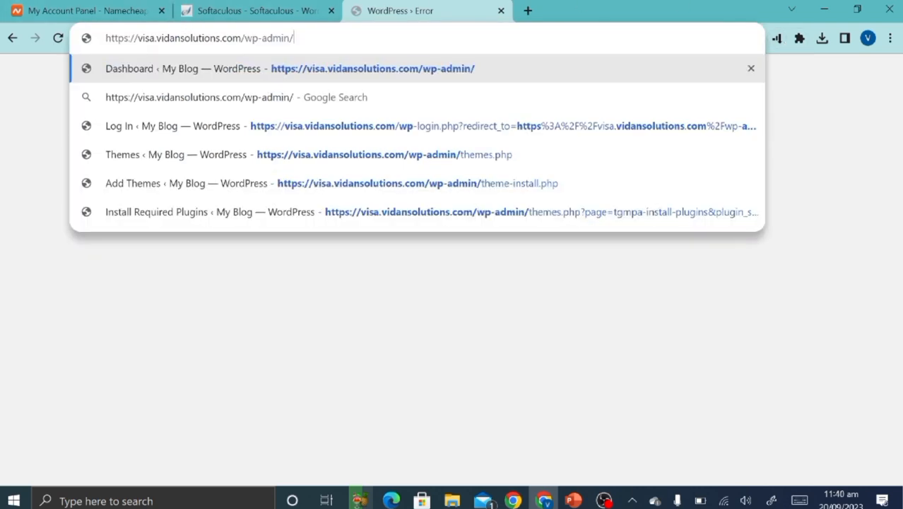
{"action": "key", "text": "Return"}
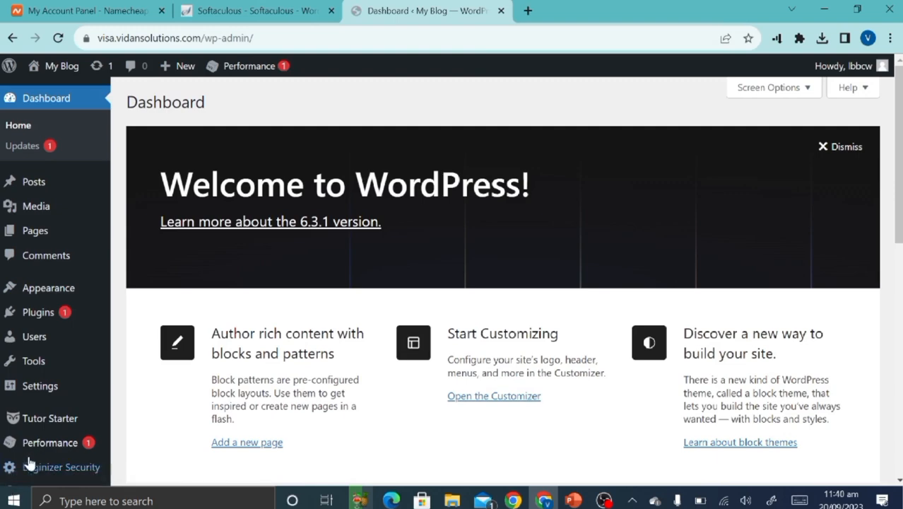
Open Tutor Starter > Starter Sites to view the Single Course, Instructor, Marketplace and University packs.
{"action": "mouse_move", "coordinate": [60, 423]}
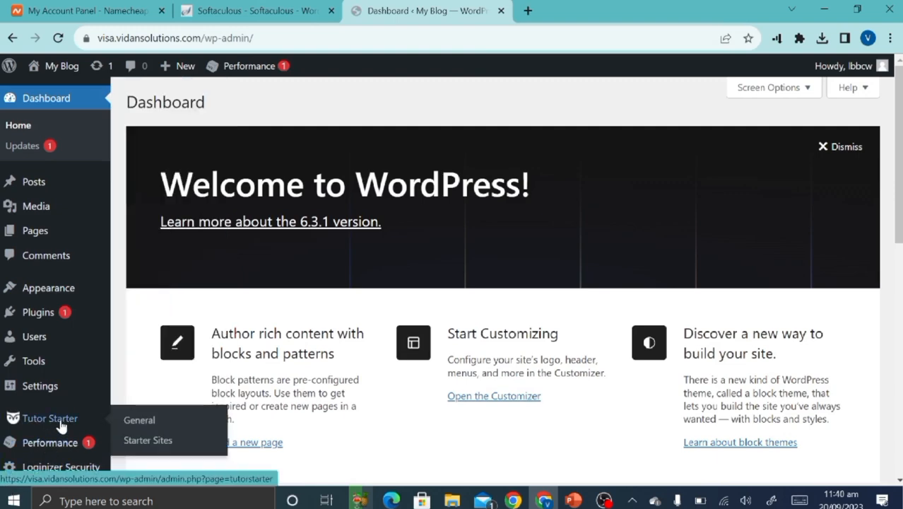
{"action": "left_click", "coordinate": [160, 440]}
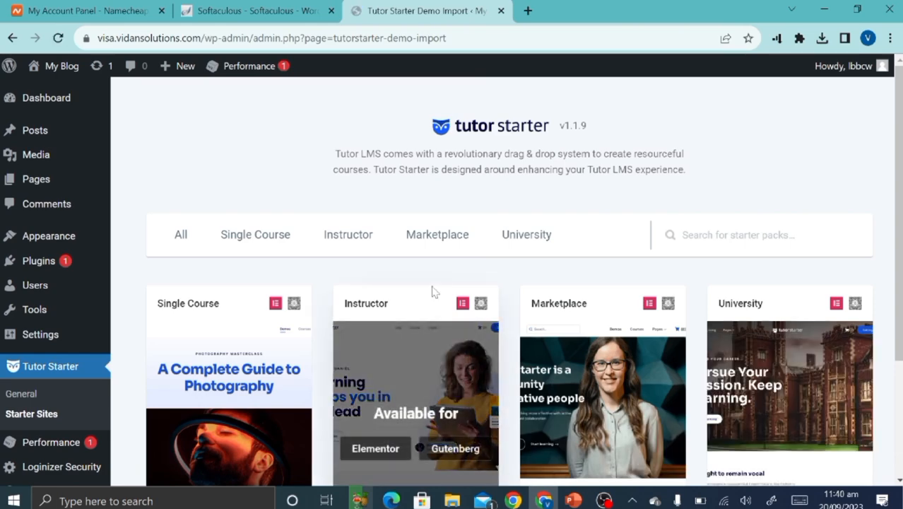
{"action": "scroll", "coordinate": [433, 290], "scroll_direction": "down", "scroll_amount": 2}
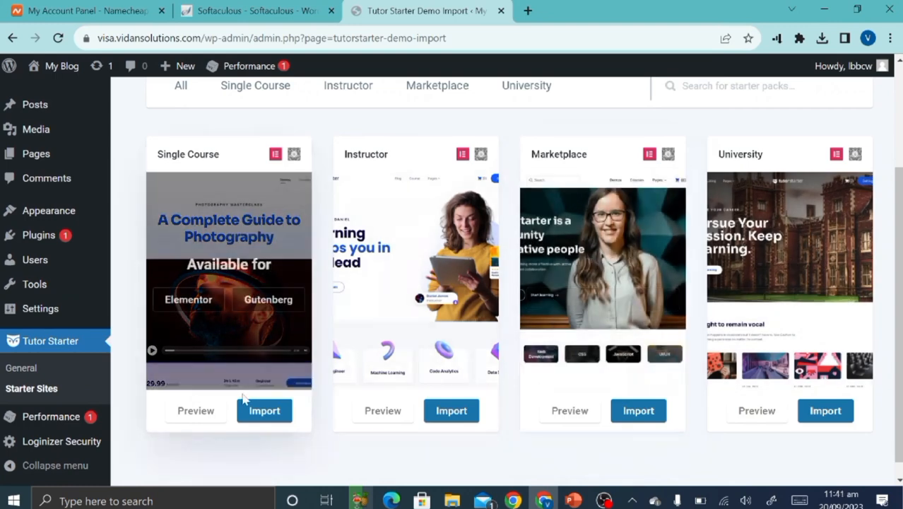
Preview the Single Course demo, 'A Complete Guide to Photography', then return to Starter Sites.
{"action": "left_click", "coordinate": [198, 414]}
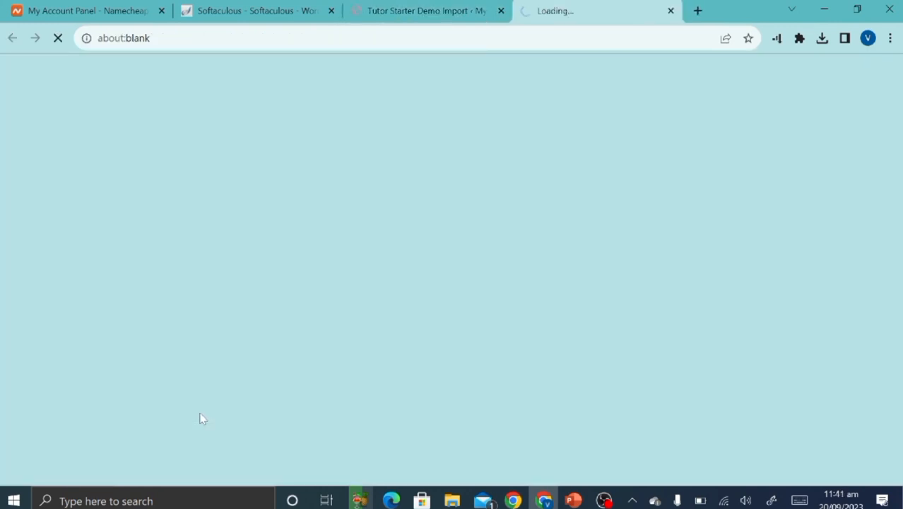
{"action": "scroll", "coordinate": [305, 383], "scroll_direction": "down", "scroll_amount": 1}
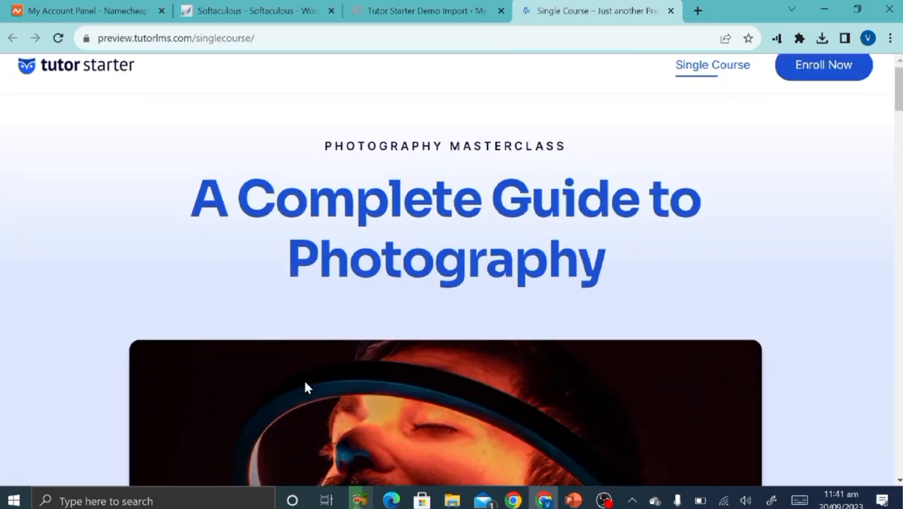
{"action": "scroll", "coordinate": [306, 388], "scroll_direction": "down", "scroll_amount": 15}
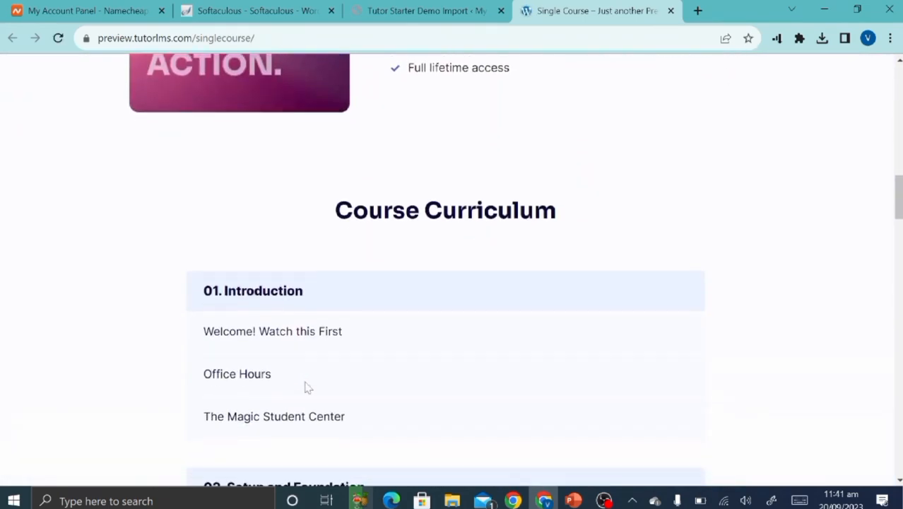
{"action": "scroll", "coordinate": [306, 388], "scroll_direction": "down", "scroll_amount": 6}
{"action": "scroll", "coordinate": [306, 387], "scroll_direction": "up", "scroll_amount": 12}
{"action": "scroll", "coordinate": [306, 387], "scroll_direction": "down", "scroll_amount": 4}
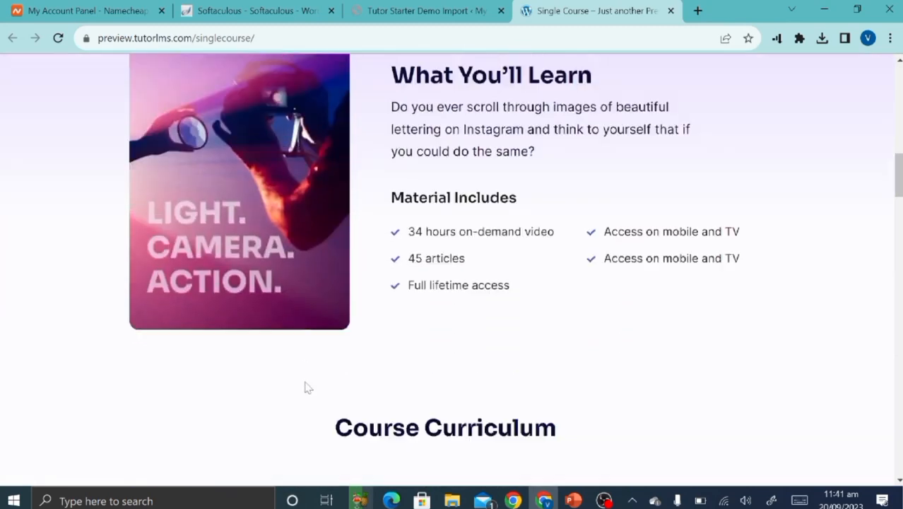
{"action": "scroll", "coordinate": [306, 387], "scroll_direction": "up", "scroll_amount": 10}
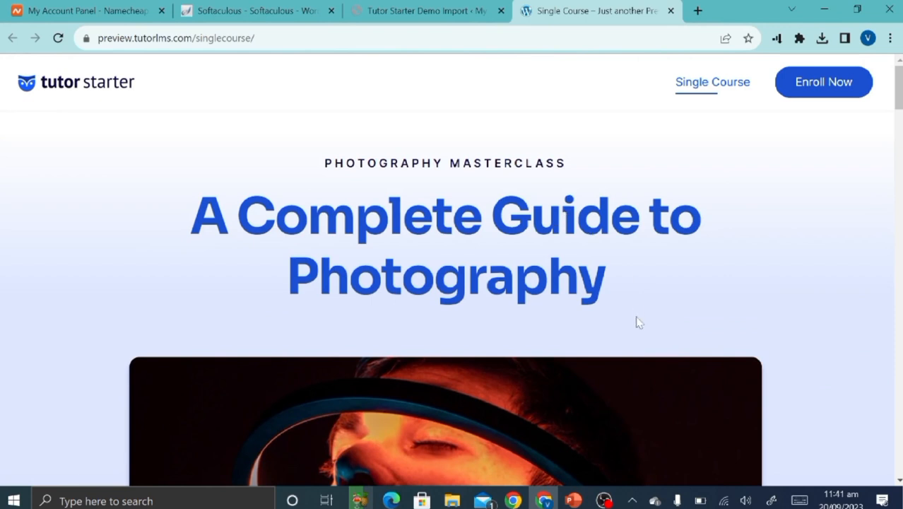
{"action": "scroll", "coordinate": [639, 322], "scroll_direction": "down", "scroll_amount": 10}
{"action": "scroll", "coordinate": [638, 322], "scroll_direction": "up", "scroll_amount": 1}
{"action": "scroll", "coordinate": [639, 323], "scroll_direction": "down", "scroll_amount": 5}
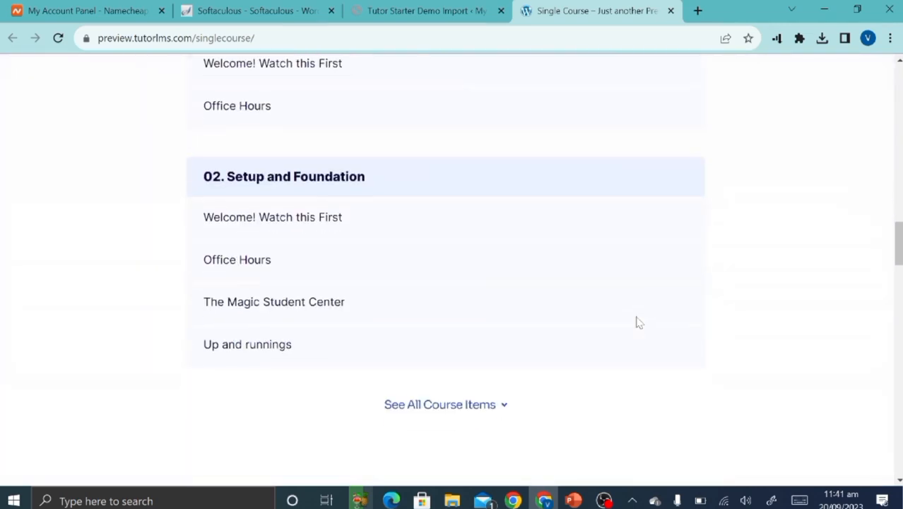
{"action": "scroll", "coordinate": [638, 322], "scroll_direction": "down", "scroll_amount": 6}
{"action": "scroll", "coordinate": [639, 322], "scroll_direction": "up", "scroll_amount": 12}
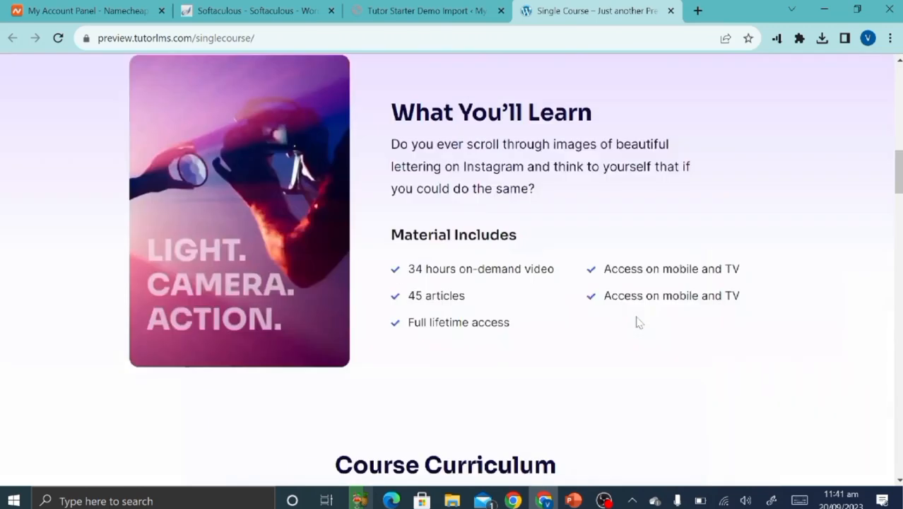
{"action": "key", "text": "ctrl+shift+Tab"}
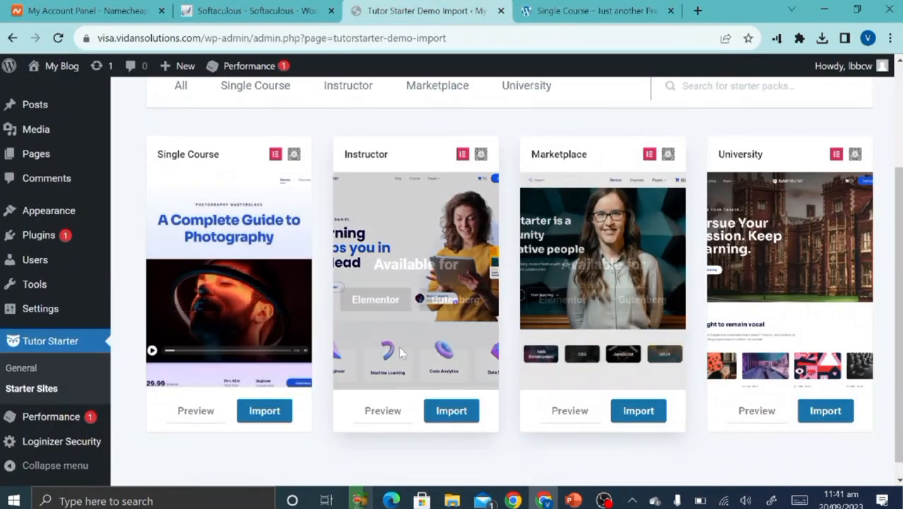
Open the Instructor demo preview, close the Single Course tab, and browse the Instructor demo.
{"action": "left_click", "coordinate": [382, 410]}
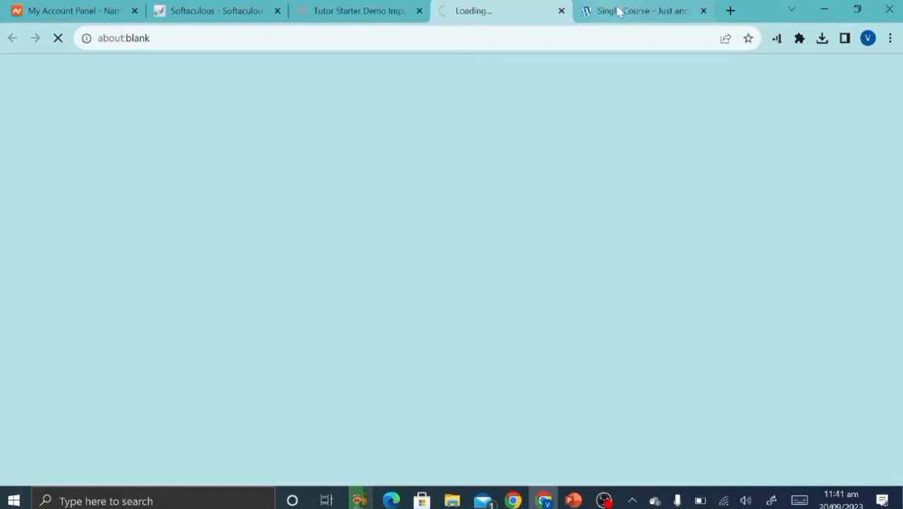
{"action": "left_click", "coordinate": [702, 11]}
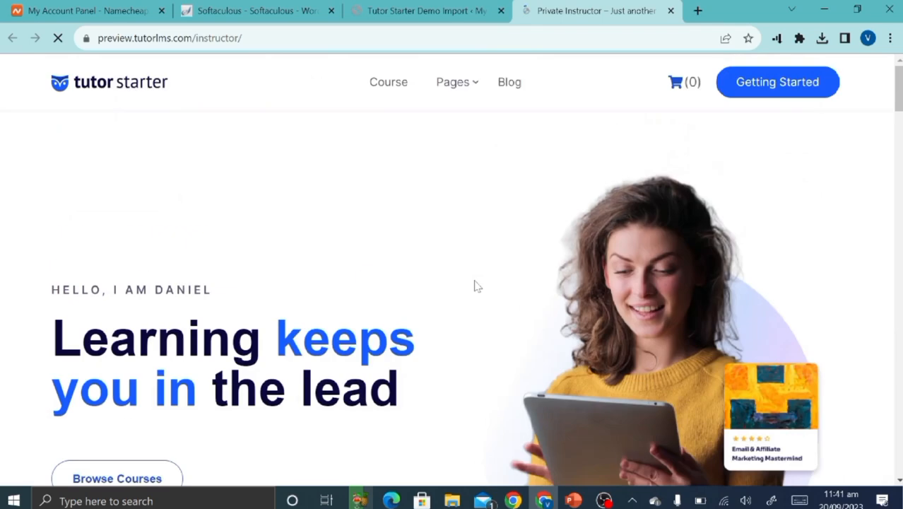
{"action": "scroll", "coordinate": [475, 286], "scroll_direction": "down", "scroll_amount": 12}
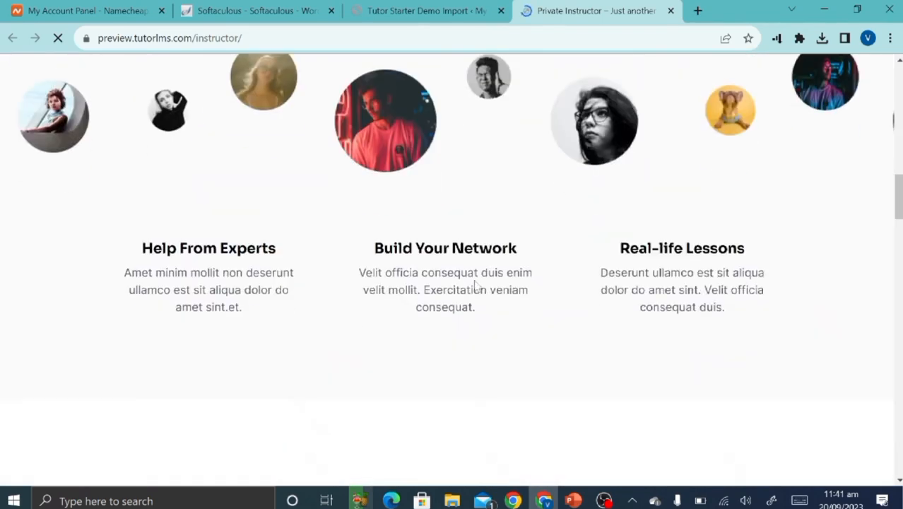
{"action": "scroll", "coordinate": [475, 285], "scroll_direction": "down", "scroll_amount": 7}
{"action": "scroll", "coordinate": [474, 287], "scroll_direction": "up", "scroll_amount": 8}
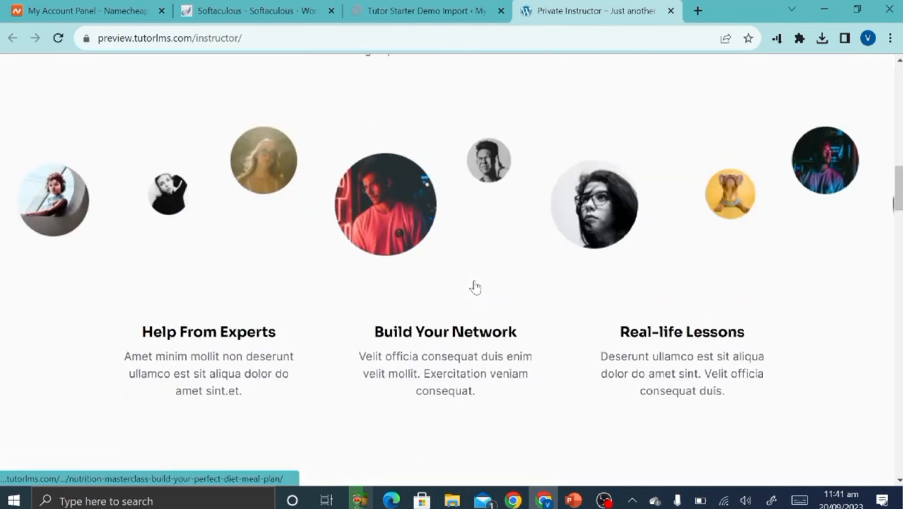
{"action": "scroll", "coordinate": [475, 286], "scroll_direction": "up", "scroll_amount": 6}
{"action": "scroll", "coordinate": [633, 183], "scroll_direction": "up", "scroll_amount": 3}
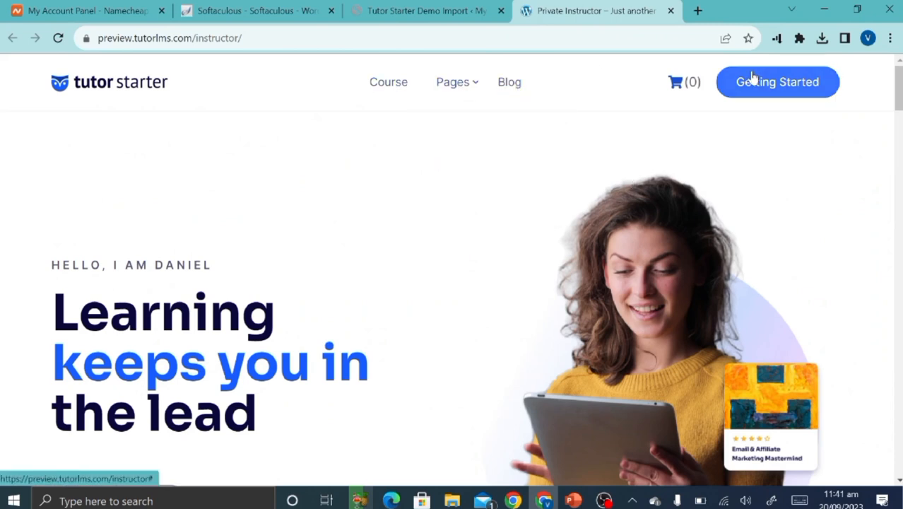
{"action": "scroll", "coordinate": [476, 368], "scroll_direction": "down", "scroll_amount": 15}
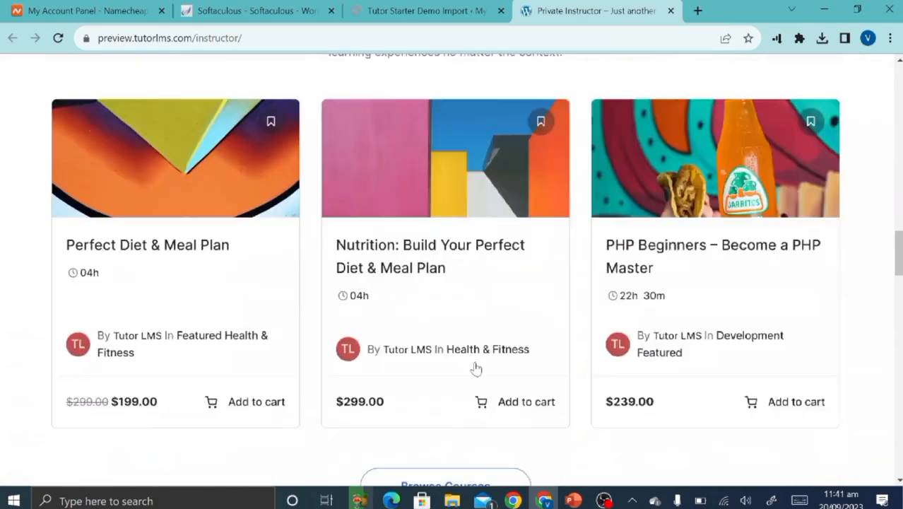
{"action": "scroll", "coordinate": [476, 368], "scroll_direction": "down", "scroll_amount": 15}
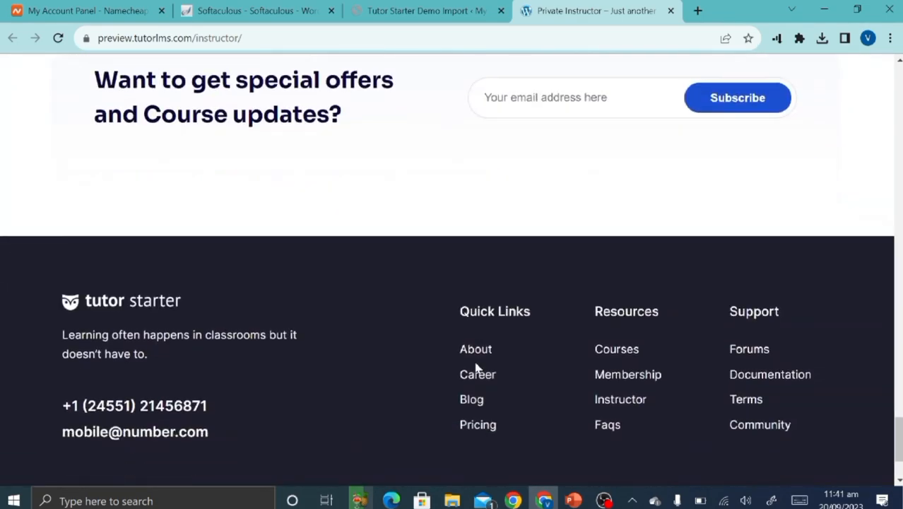
{"action": "scroll", "coordinate": [475, 368], "scroll_direction": "down", "scroll_amount": 3}
{"action": "scroll", "coordinate": [476, 367], "scroll_direction": "up", "scroll_amount": 15}
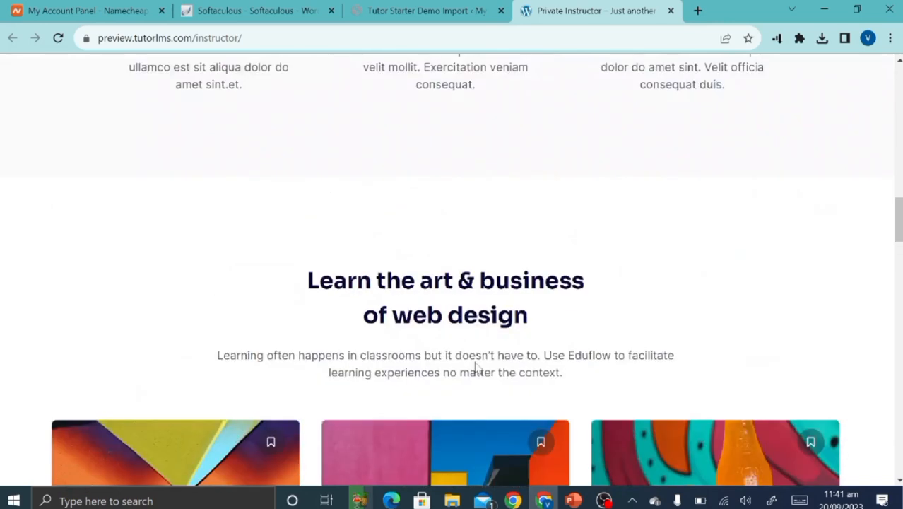
{"action": "scroll", "coordinate": [476, 367], "scroll_direction": "up", "scroll_amount": 10}
Follow the Instructor demo's Getting Started link, then close the preview tab.
{"action": "left_click", "coordinate": [752, 97]}
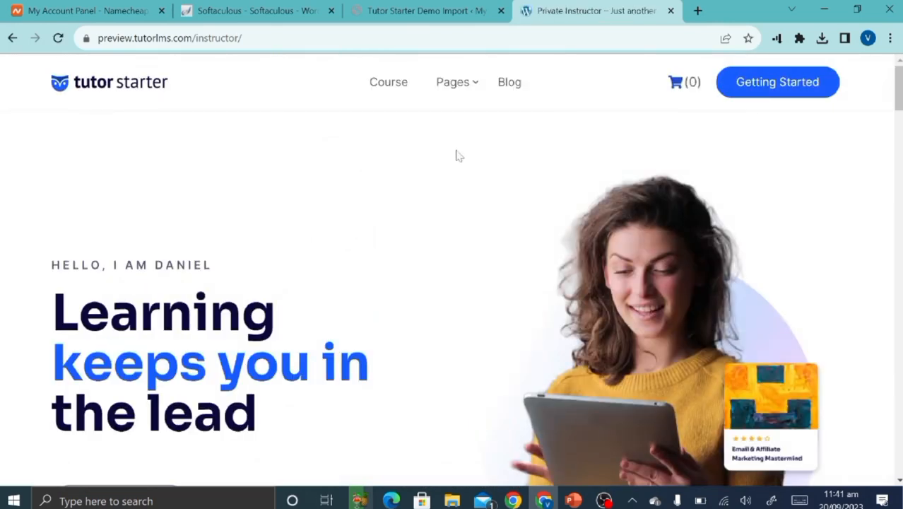
{"action": "scroll", "coordinate": [265, 341], "scroll_direction": "down", "scroll_amount": 12}
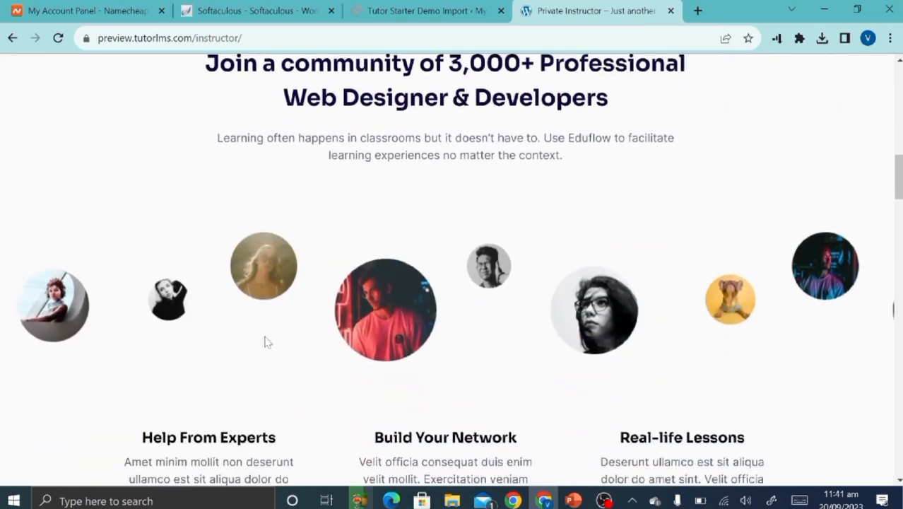
{"action": "scroll", "coordinate": [265, 343], "scroll_direction": "up", "scroll_amount": 10}
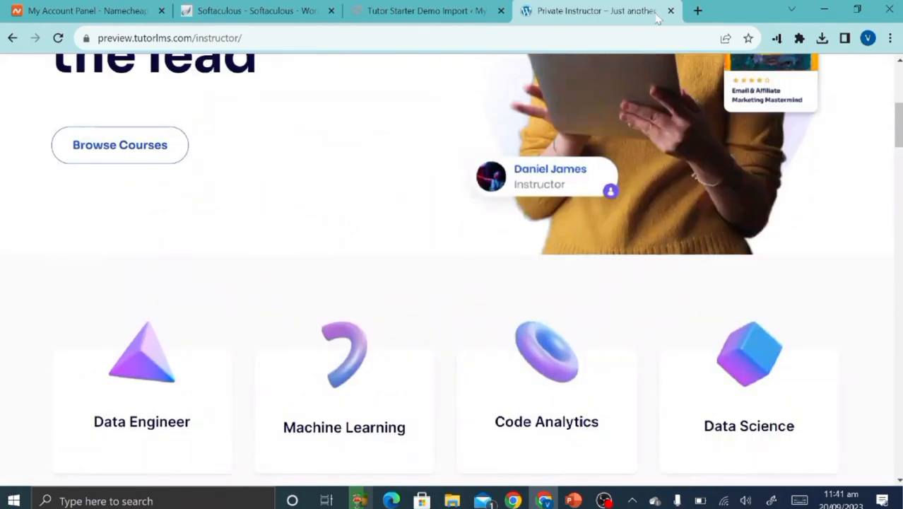
{"action": "left_click", "coordinate": [671, 11]}
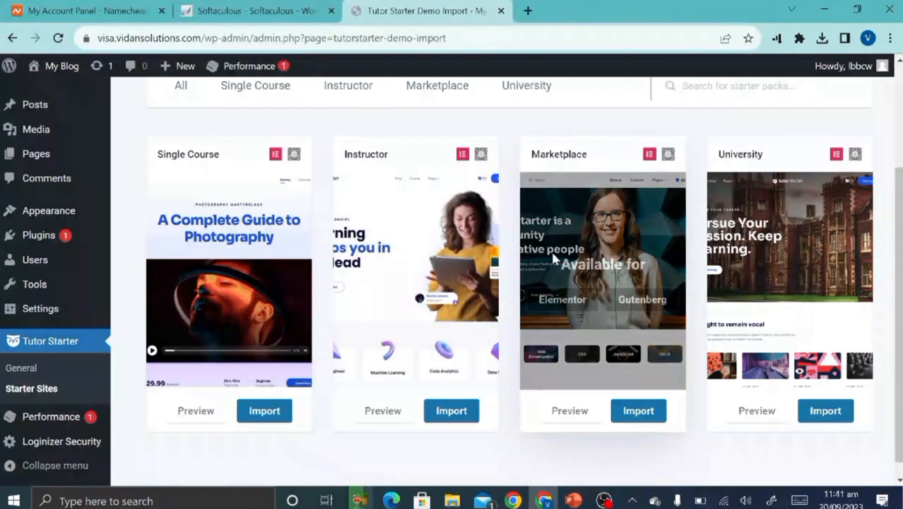
Import the Marketplace starter site with Elementor as the page builder.
{"action": "left_click", "coordinate": [639, 410]}
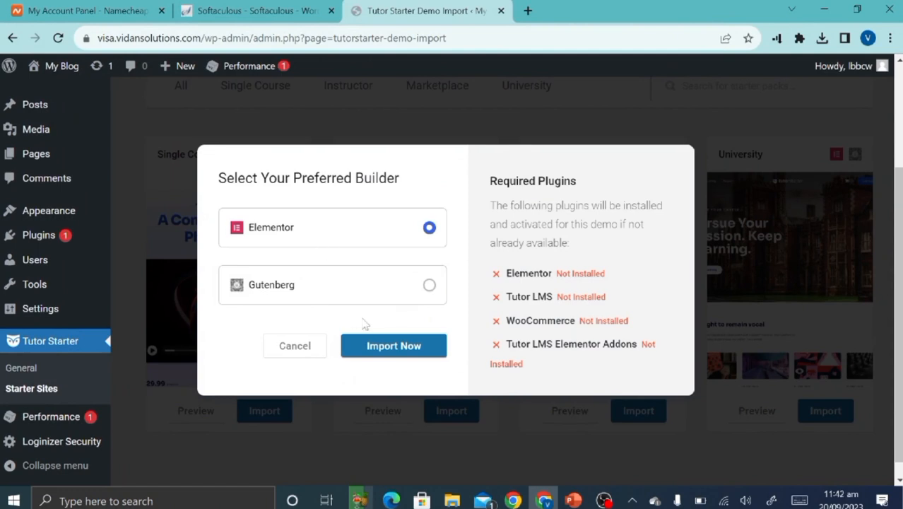
{"action": "left_click", "coordinate": [393, 353]}
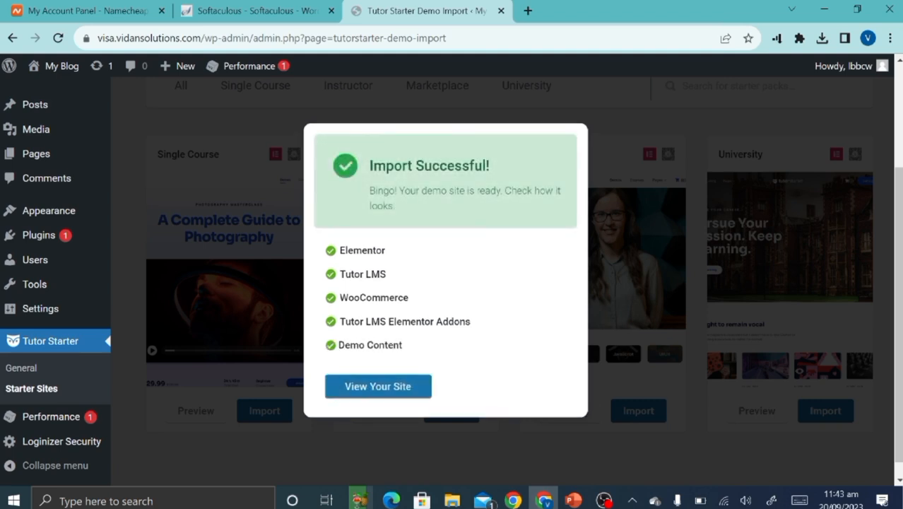
View the imported homepage, 'Tutor Starter is a community for creative people', in a new tab.
{"action": "left_click", "coordinate": [364, 387]}
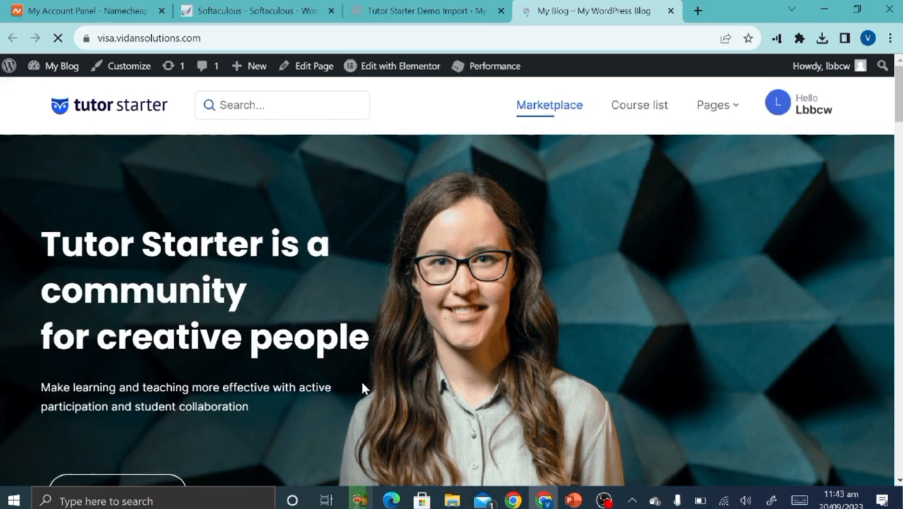
{"action": "scroll", "coordinate": [362, 389], "scroll_direction": "down", "scroll_amount": 15}
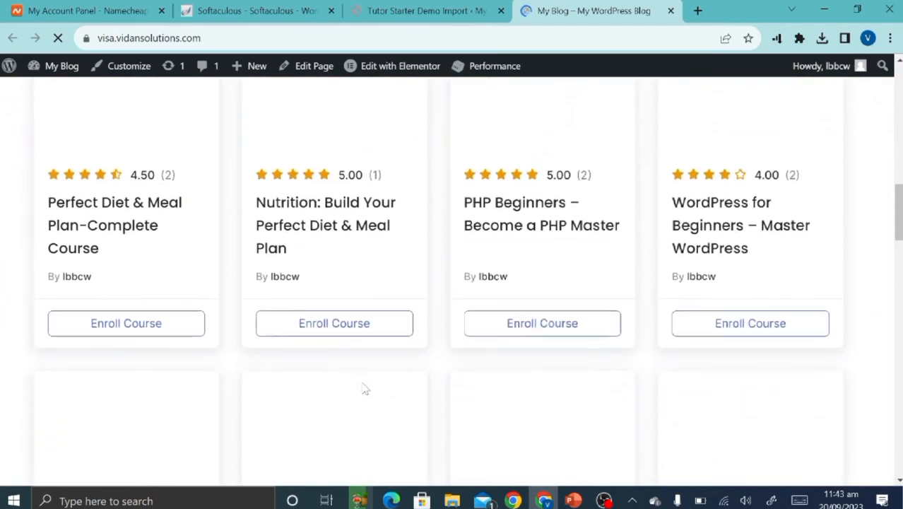
{"action": "scroll", "coordinate": [362, 388], "scroll_direction": "up", "scroll_amount": 15}
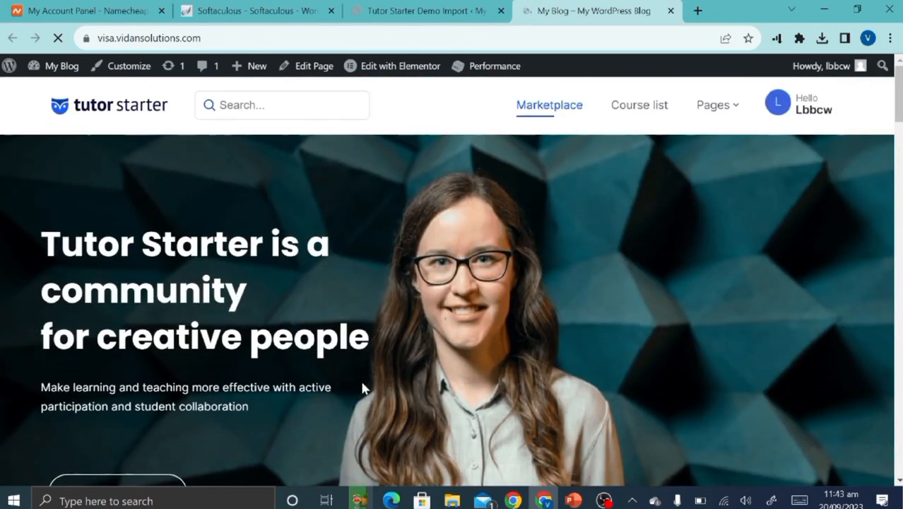
{"action": "scroll", "coordinate": [362, 389], "scroll_direction": "down", "scroll_amount": 15}
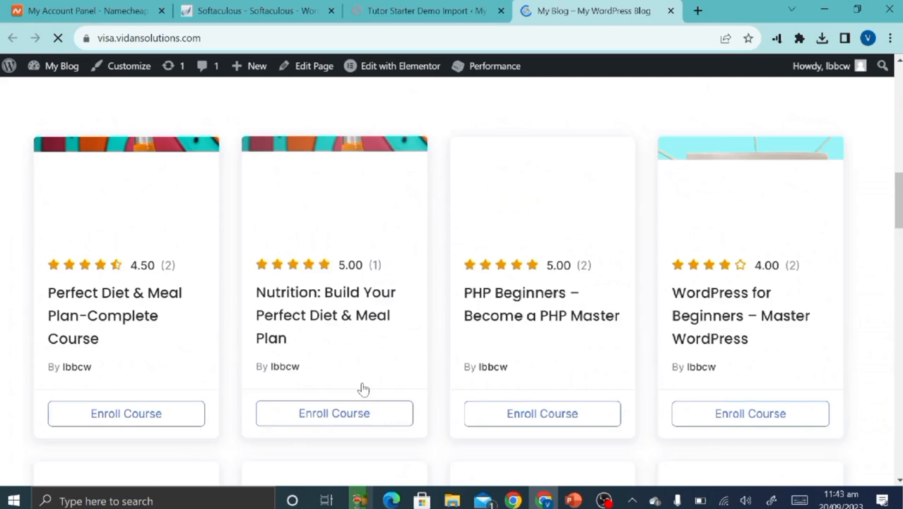
{"action": "scroll", "coordinate": [362, 389], "scroll_direction": "down", "scroll_amount": 20}
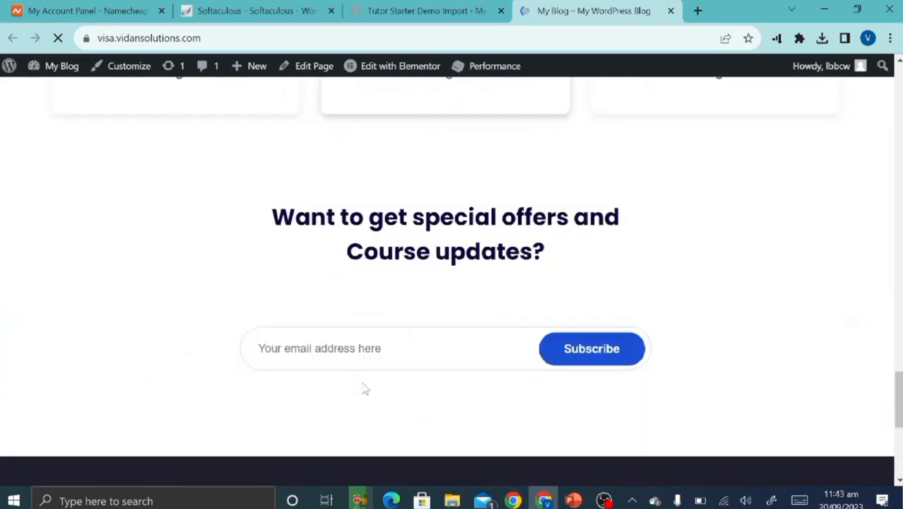
{"action": "scroll", "coordinate": [364, 388], "scroll_direction": "down", "scroll_amount": 5}
{"action": "scroll", "coordinate": [364, 388], "scroll_direction": "up", "scroll_amount": 10}
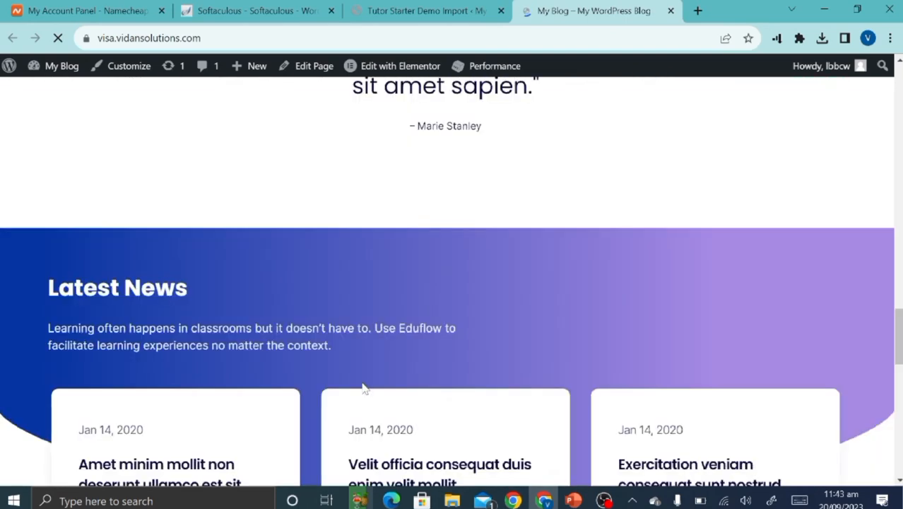
{"action": "scroll", "coordinate": [363, 388], "scroll_direction": "up", "scroll_amount": 20}
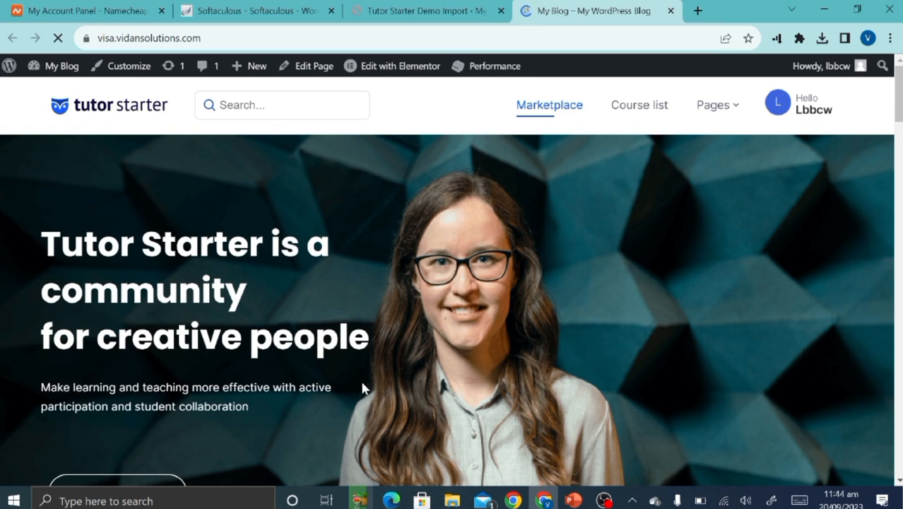
Glance at the PowerPoint steps slide, then open Settings > General showing Site Title 'My Blog'.
{"action": "left_click", "coordinate": [428, 10]}
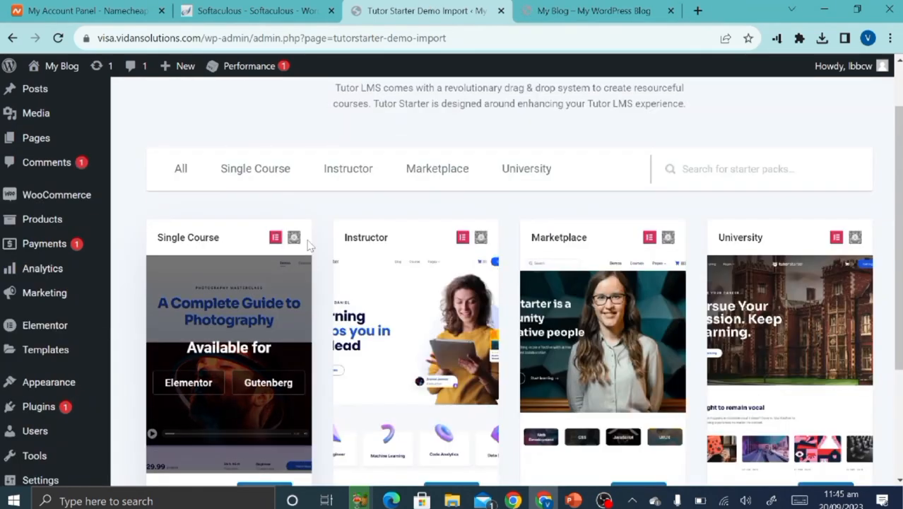
{"action": "scroll", "coordinate": [308, 244], "scroll_direction": "down", "scroll_amount": 2}
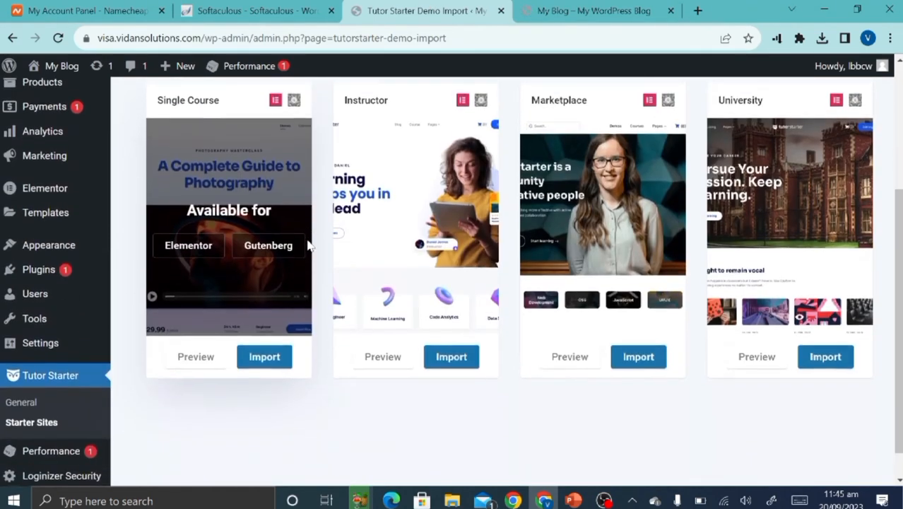
{"action": "mouse_move", "coordinate": [94, 340]}
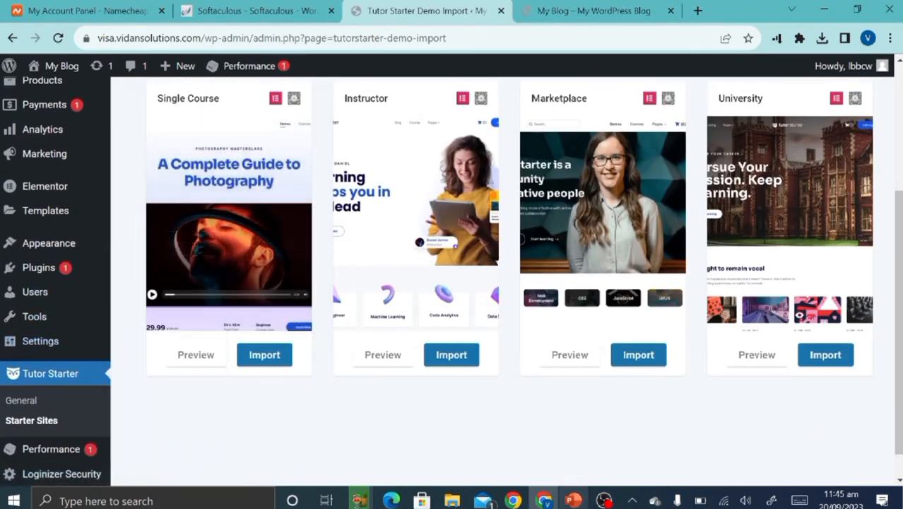
{"action": "left_click", "coordinate": [573, 501]}
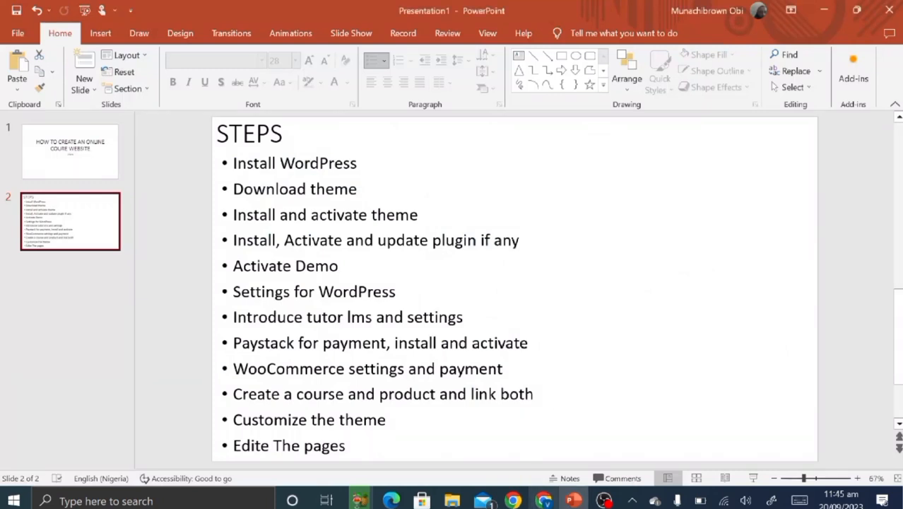
{"action": "left_click", "coordinate": [544, 500]}
{"action": "scroll", "coordinate": [65, 409], "scroll_direction": "down", "scroll_amount": 1}
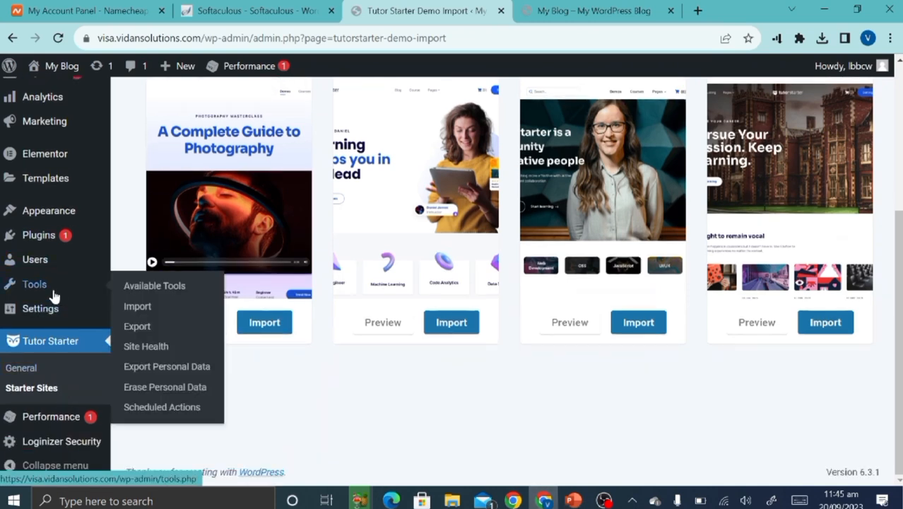
{"action": "left_click", "coordinate": [44, 309]}
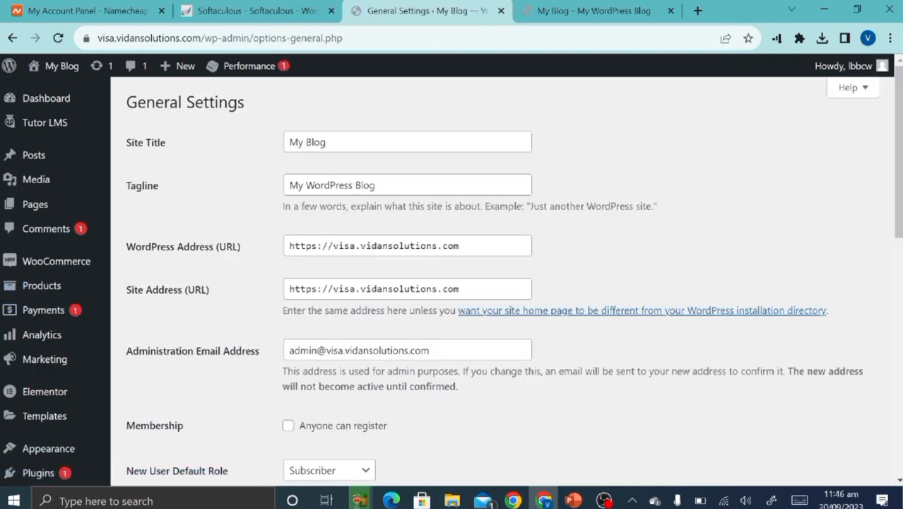
Replace the site title 'My Blog' with 'Zifa Learn'.
{"action": "left_click", "coordinate": [335, 142]}
{"action": "key", "text": "ctrl+a"}
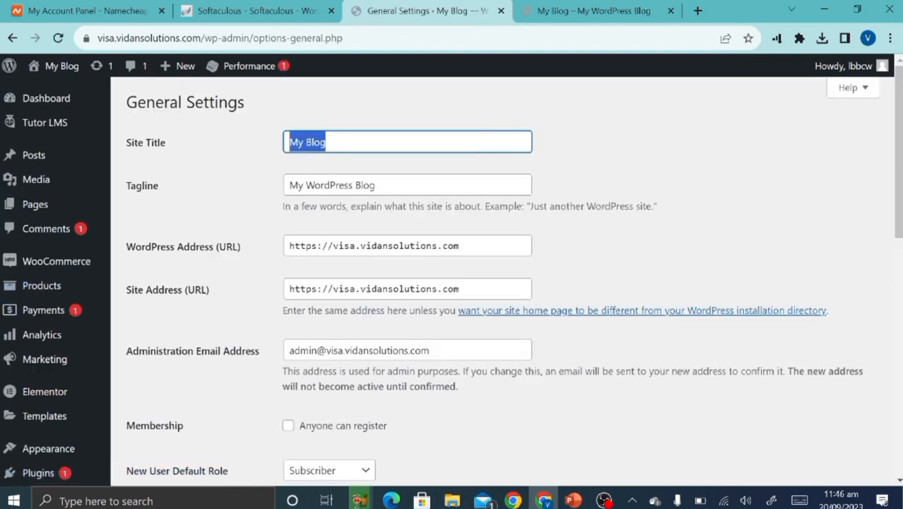
{"action": "key", "text": "BackSpace"}
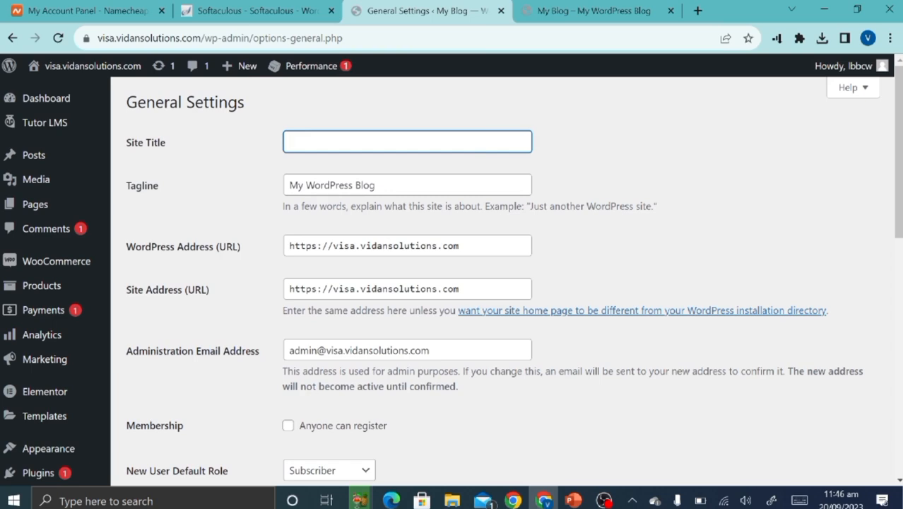
{"action": "type", "text": "Zifa"}
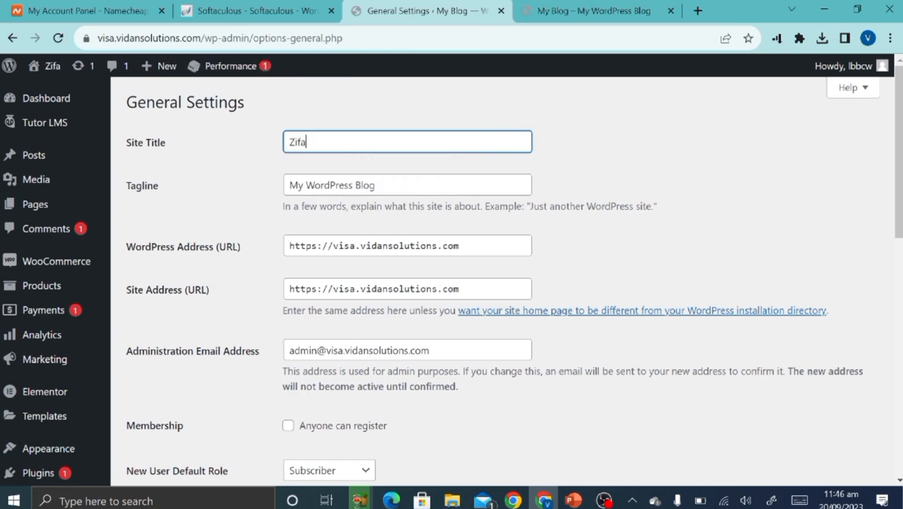
{"action": "type", "text": " learn"}
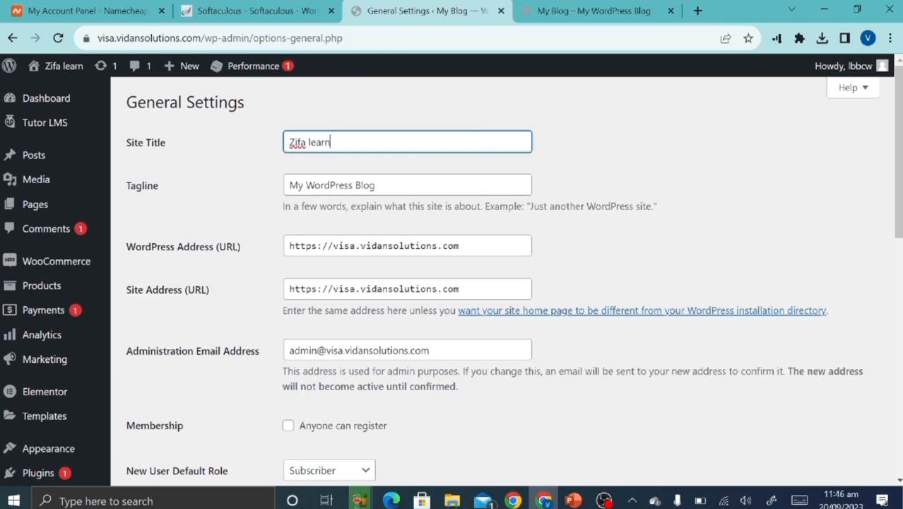
{"action": "key", "text": "BackSpace"}
{"action": "key", "text": "BackSpace"}
{"action": "key", "text": "BackSpace"}
{"action": "key", "text": "BackSpace"}
{"action": "key", "text": "BackSpace"}
{"action": "type", "text": "Le"}
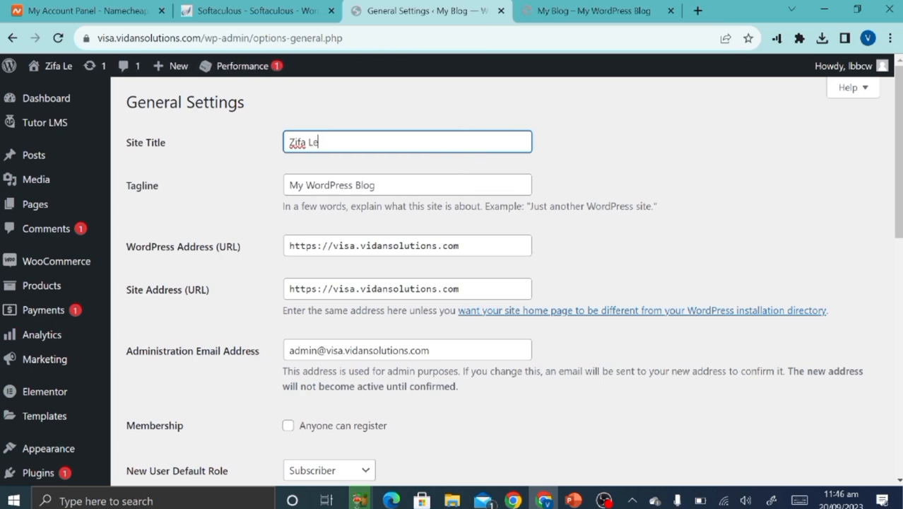
{"action": "type", "text": "arn"}
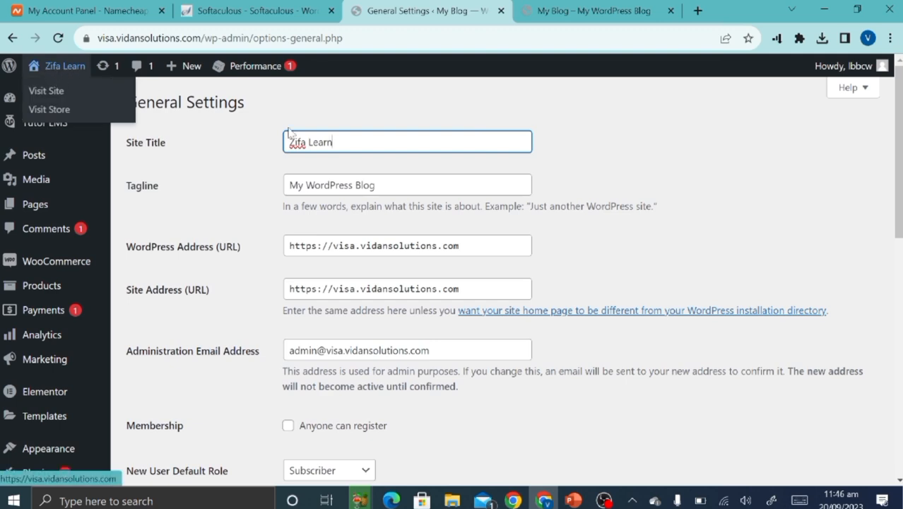
Clear the tagline and shorten the site title to 'Zifa'.
{"action": "left_click", "coordinate": [376, 186]}
{"action": "key", "text": "ctrl+a"}
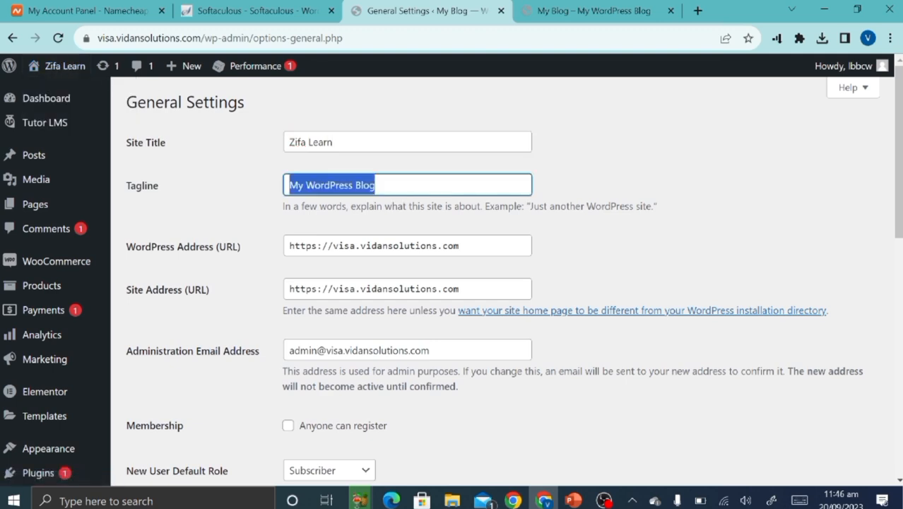
{"action": "key", "text": "BackSpace"}
{"action": "left_click", "coordinate": [343, 142]}
{"action": "key", "text": "BackSpace"}
{"action": "key", "text": "BackSpace"}
{"action": "key", "text": "BackSpace"}
{"action": "key", "text": "BackSpace"}
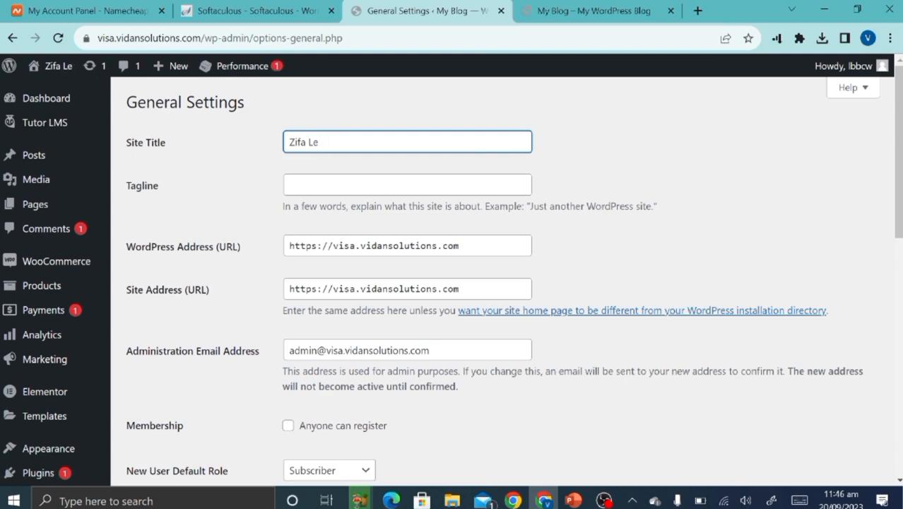
{"action": "key", "text": "BackSpace"}
{"action": "key", "text": "BackSpace"}
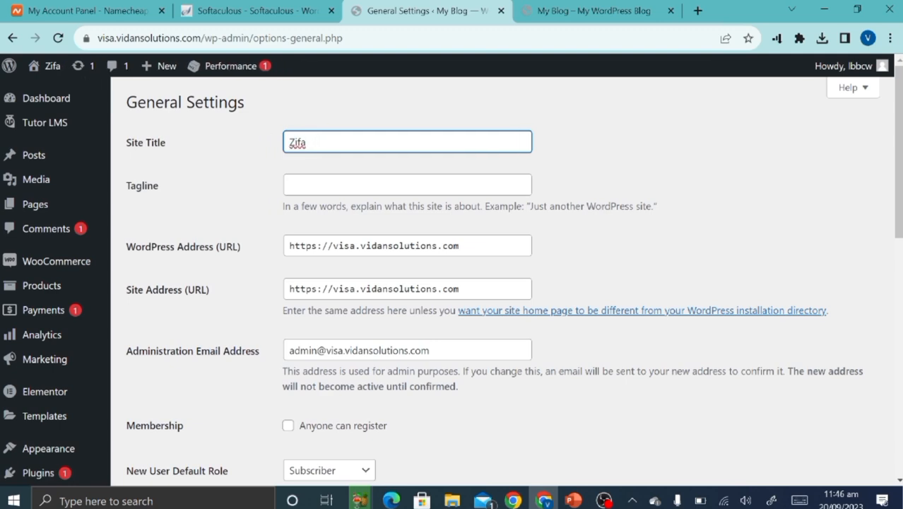
{"action": "left_click", "coordinate": [374, 185]}
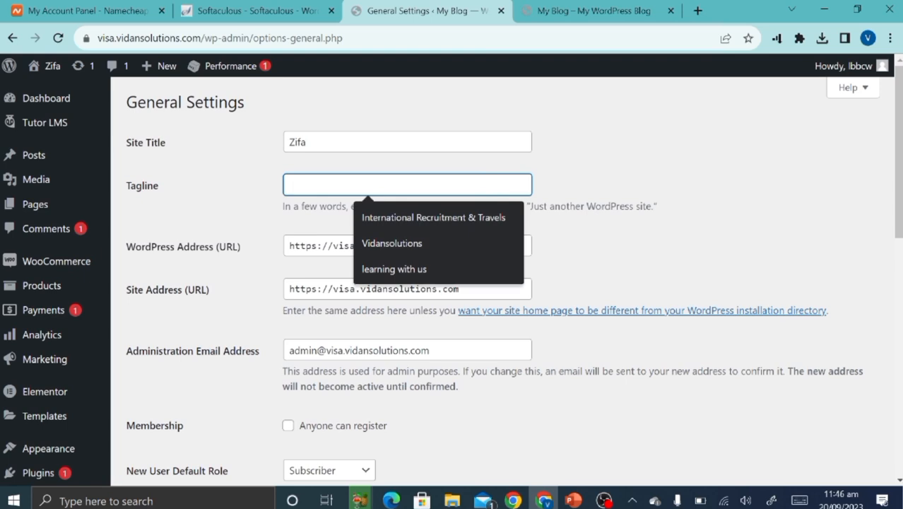
{"action": "left_click", "coordinate": [225, 189]}
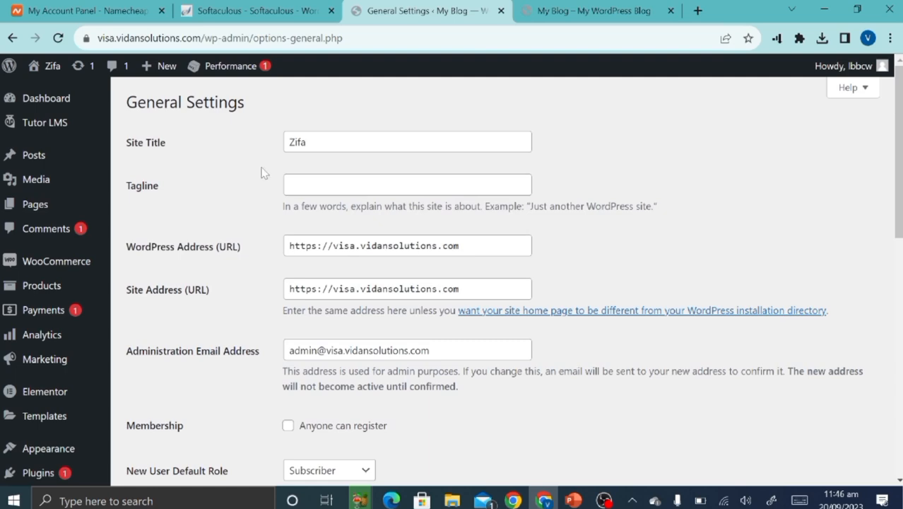
Tick 'Anyone can register' under Membership and scroll to the page bottom.
{"action": "scroll", "coordinate": [227, 463], "scroll_direction": "down", "scroll_amount": 2}
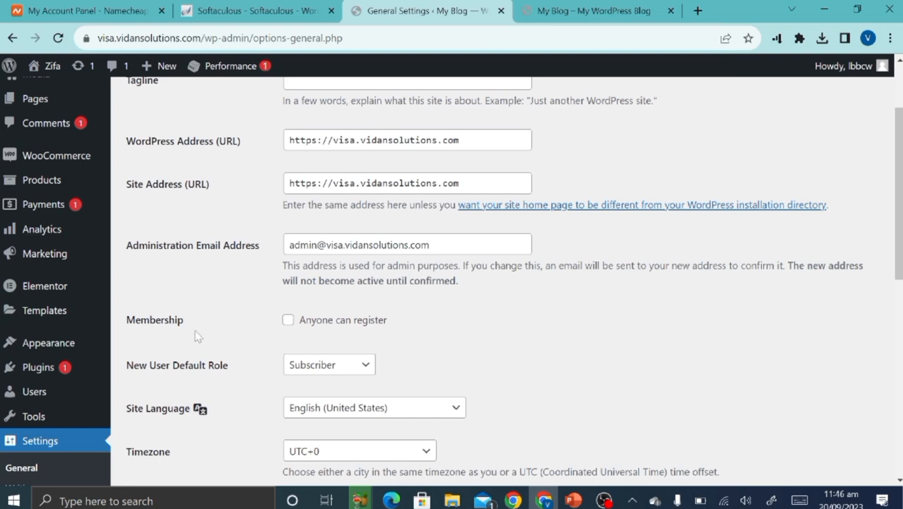
{"action": "left_click", "coordinate": [288, 322]}
{"action": "scroll", "coordinate": [267, 331], "scroll_direction": "down", "scroll_amount": 3}
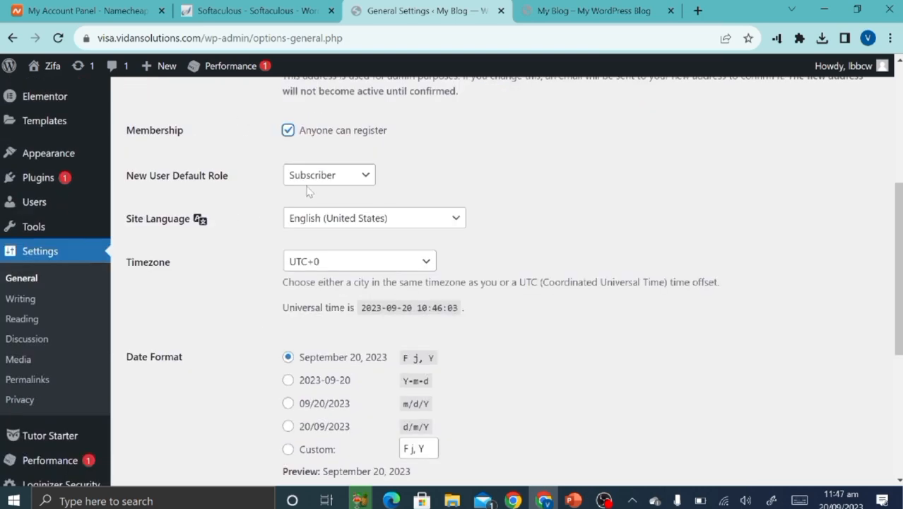
{"action": "scroll", "coordinate": [225, 315], "scroll_direction": "down", "scroll_amount": 5}
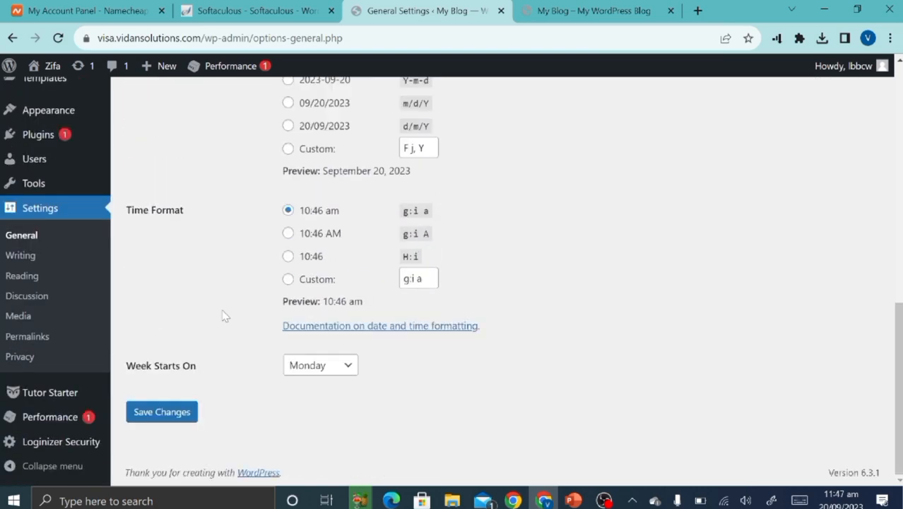
Save the General Settings, then return from the critical error page to /wp-admin/.
{"action": "left_click", "coordinate": [177, 410]}
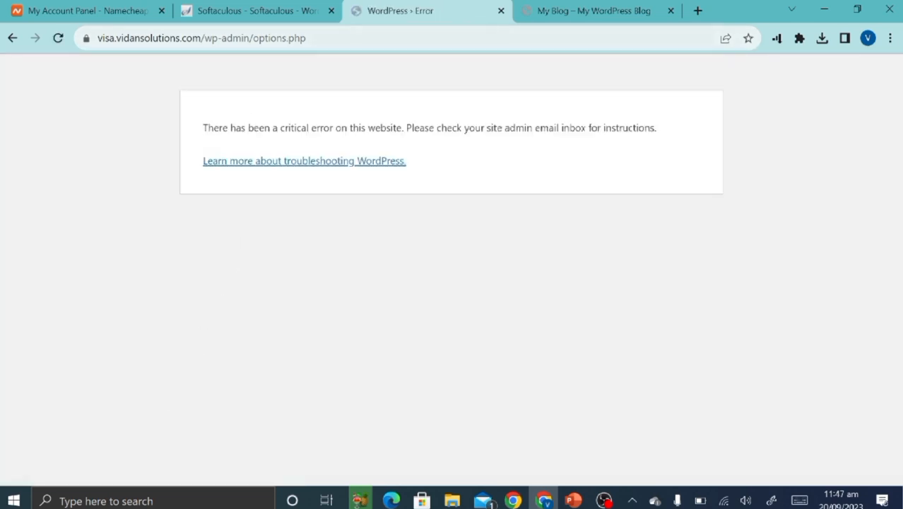
{"action": "left_click", "coordinate": [253, 38]}
{"action": "left_click_drag", "start_coordinate": [253, 38], "coordinate": [307, 39]}
{"action": "key", "text": "BackSpace"}
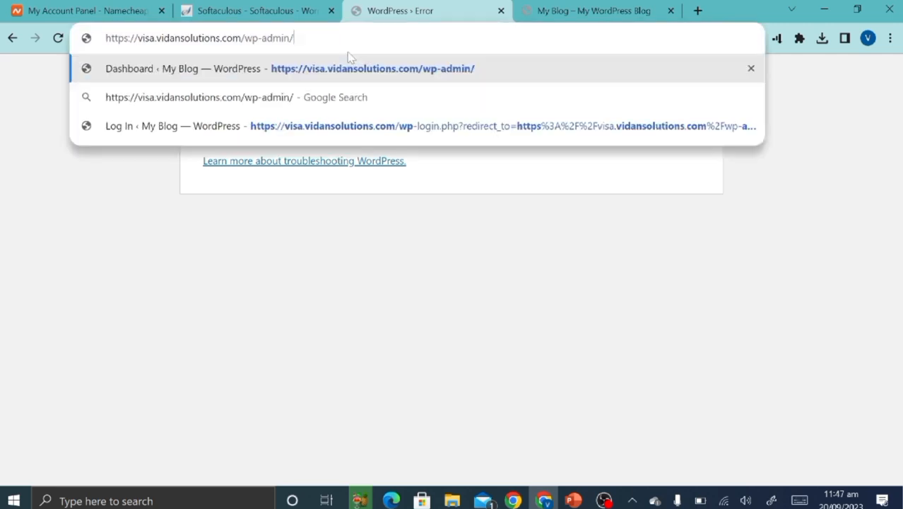
{"action": "key", "text": "Return"}
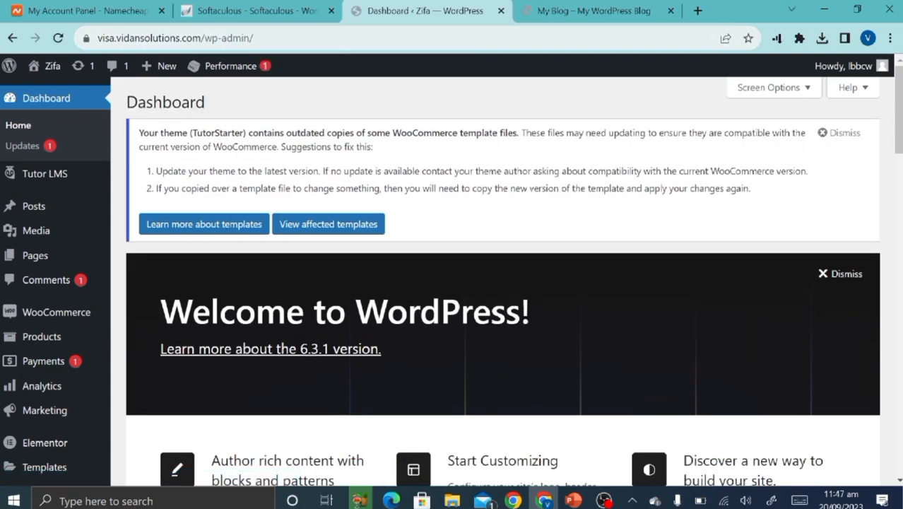
Reopen Settings > General from the dashboard sidebar.
{"action": "scroll", "coordinate": [85, 364], "scroll_direction": "down", "scroll_amount": 6}
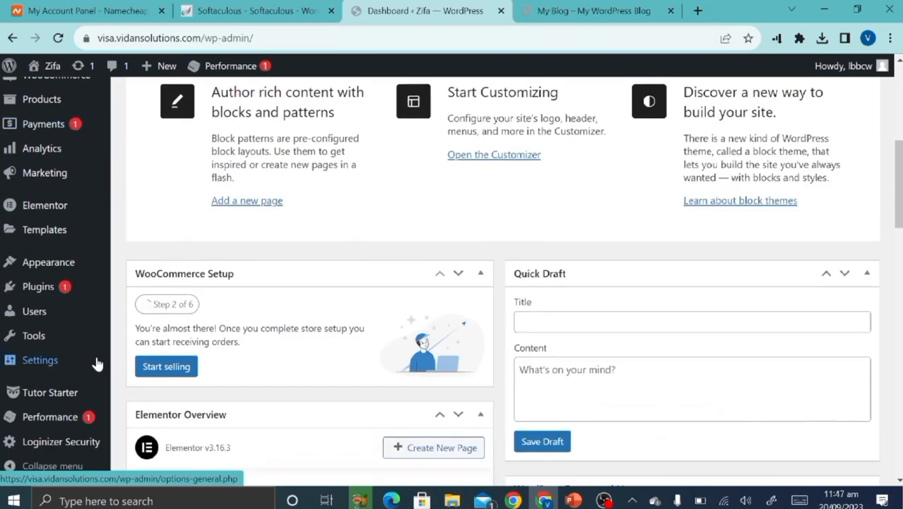
{"action": "mouse_move", "coordinate": [59, 418]}
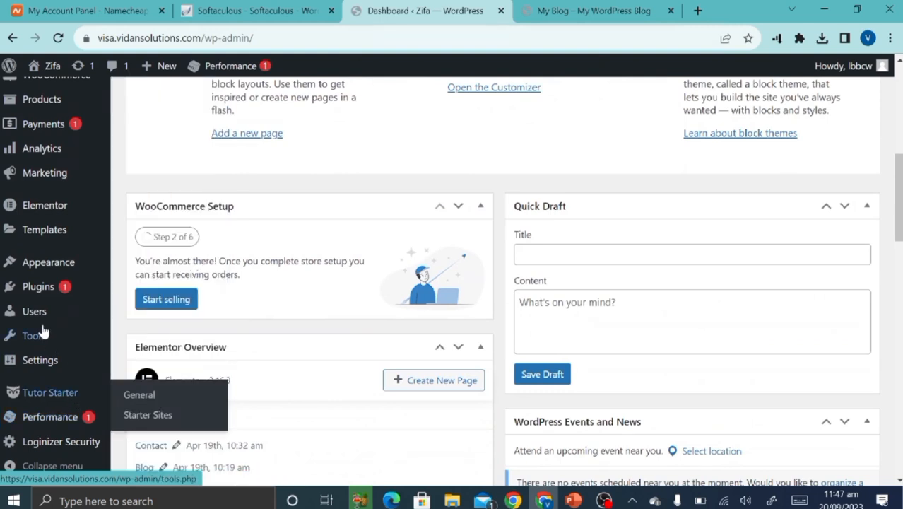
{"action": "mouse_move", "coordinate": [48, 362]}
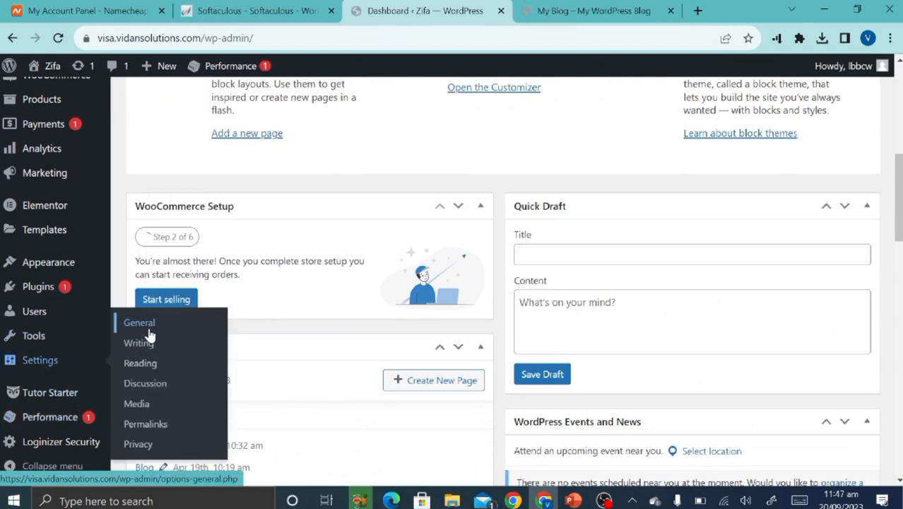
{"action": "left_click", "coordinate": [147, 325]}
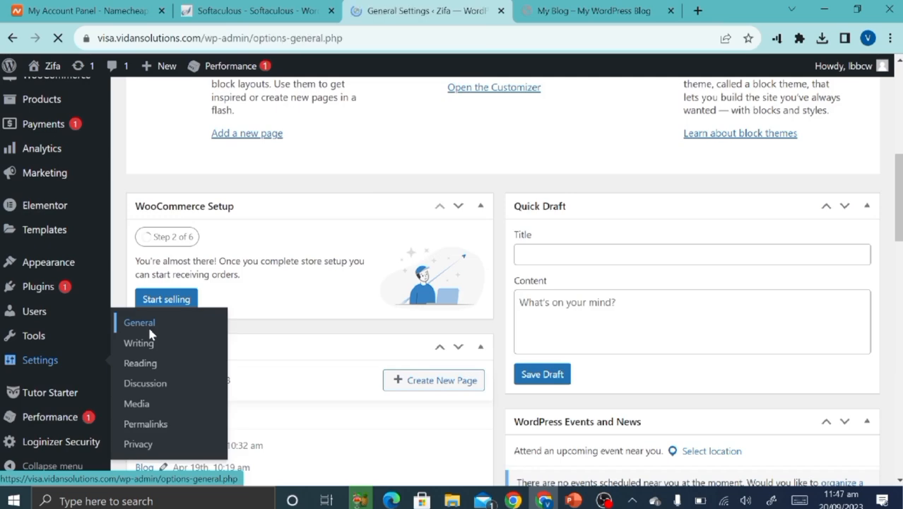
{"action": "scroll", "coordinate": [294, 357], "scroll_direction": "down", "scroll_amount": 10}
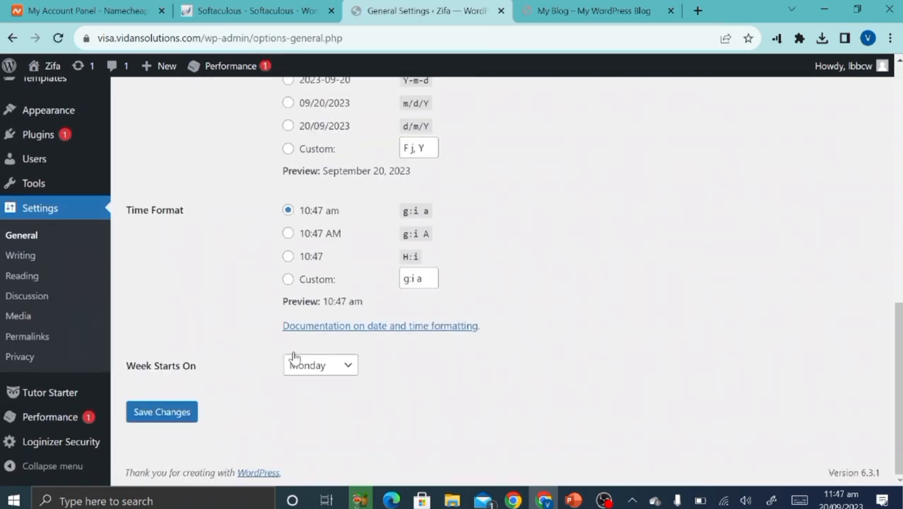
Save the General Settings again and go to Settings > Writing.
{"action": "left_click", "coordinate": [164, 413]}
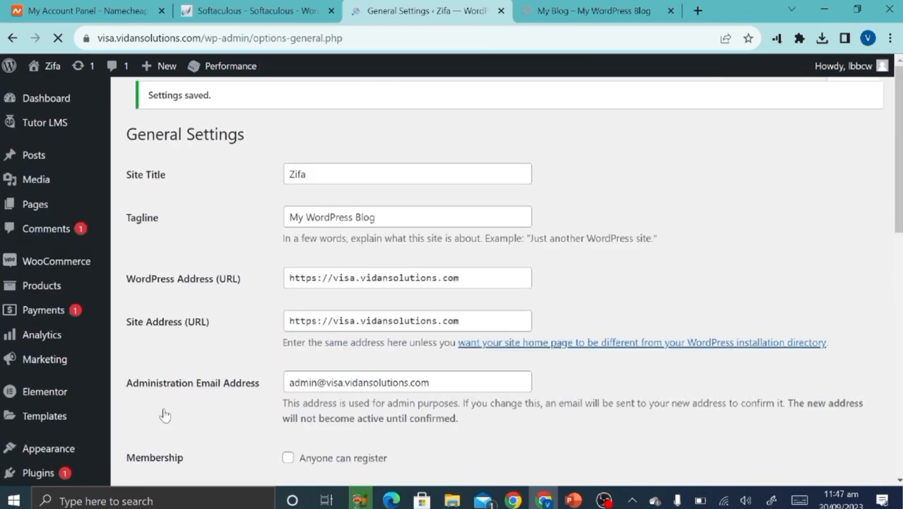
{"action": "scroll", "coordinate": [20, 414], "scroll_direction": "down", "scroll_amount": 10}
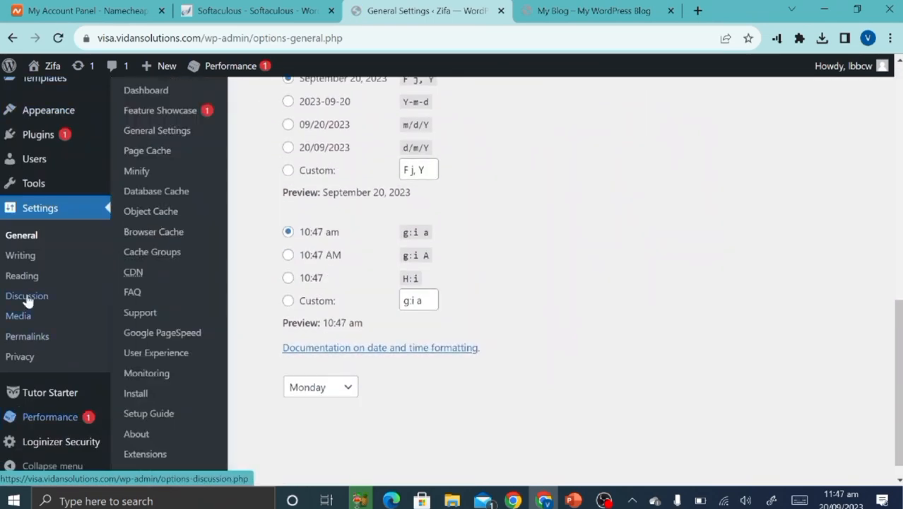
{"action": "left_click", "coordinate": [17, 267]}
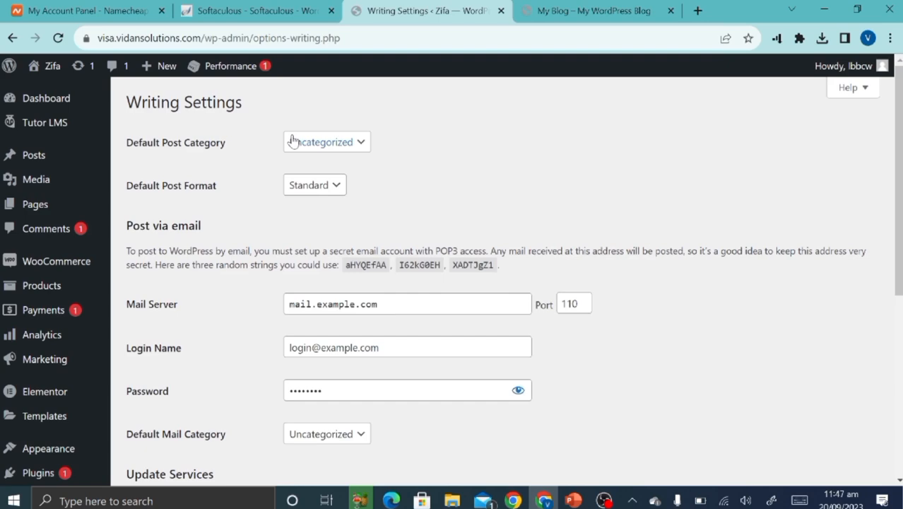
{"action": "scroll", "coordinate": [246, 336], "scroll_direction": "down", "scroll_amount": 5}
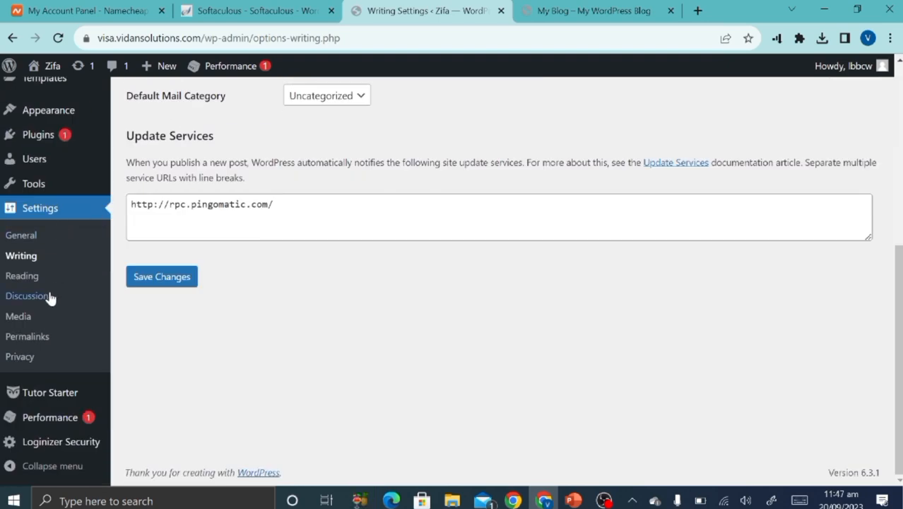
In Reading Settings, keep Marketplace as homepage, make Blog the posts page, and save.
{"action": "left_click", "coordinate": [27, 278]}
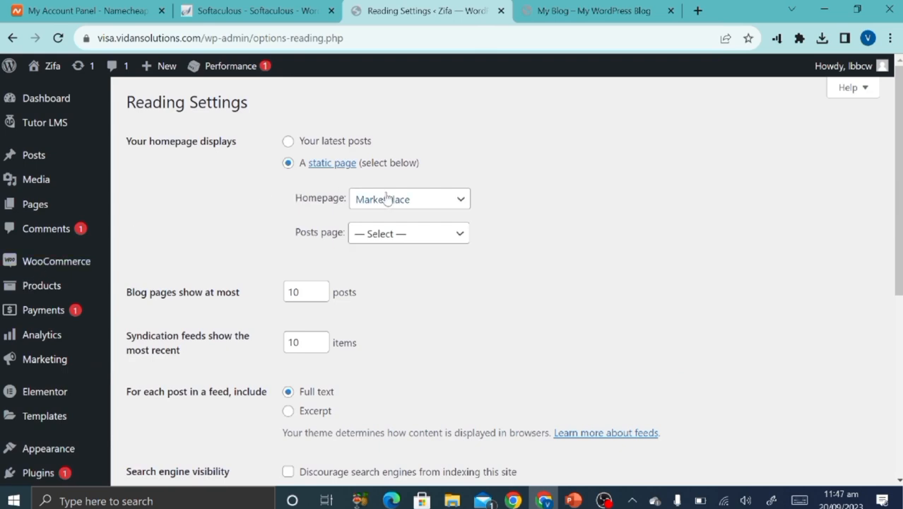
{"action": "left_click", "coordinate": [387, 199]}
{"action": "left_click", "coordinate": [394, 201]}
{"action": "left_click", "coordinate": [415, 239]}
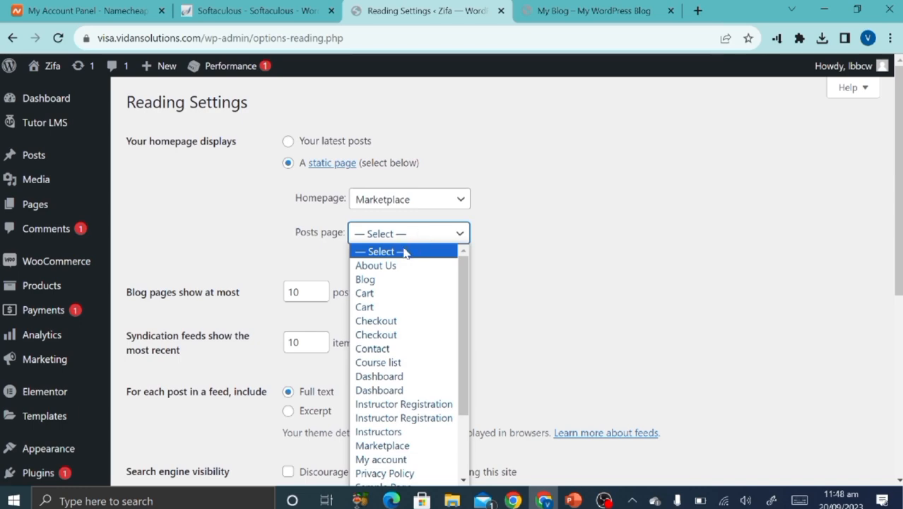
{"action": "left_click", "coordinate": [376, 280]}
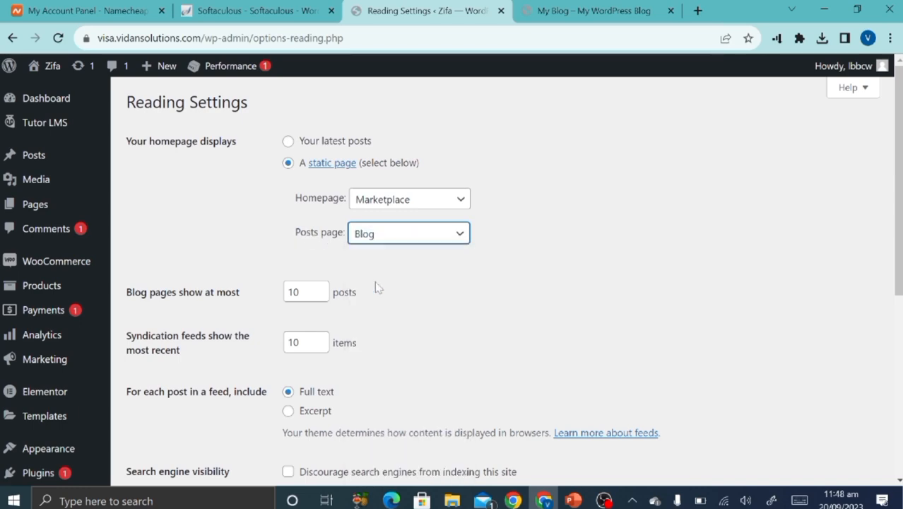
{"action": "scroll", "coordinate": [288, 311], "scroll_direction": "down", "scroll_amount": 5}
{"action": "left_click", "coordinate": [180, 196]}
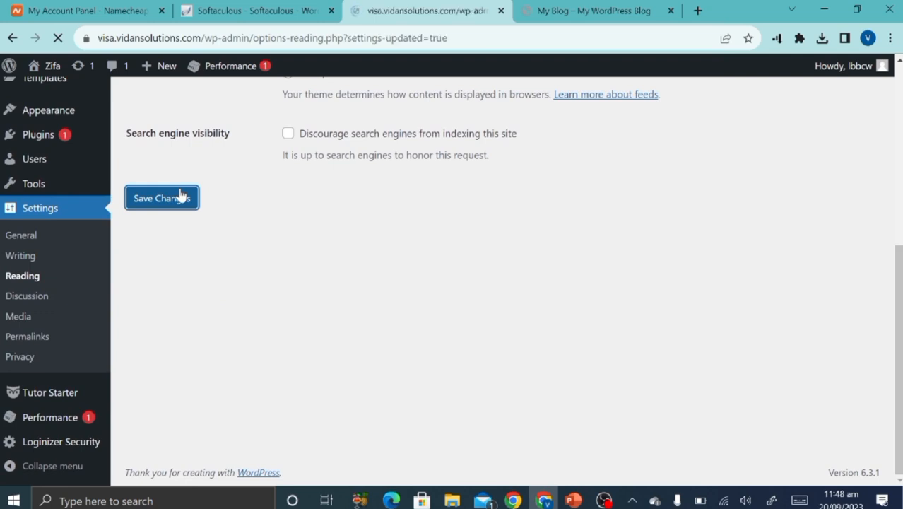
{"action": "scroll", "coordinate": [65, 390], "scroll_direction": "down", "scroll_amount": 4}
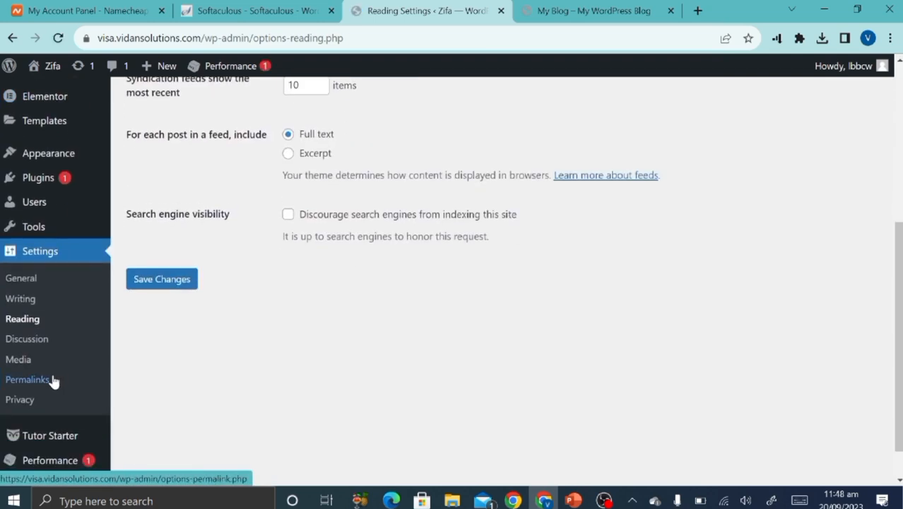
Set the permalink structure to Post name and save.
{"action": "left_click", "coordinate": [52, 381]}
{"action": "scroll", "coordinate": [424, 356], "scroll_direction": "down", "scroll_amount": 3}
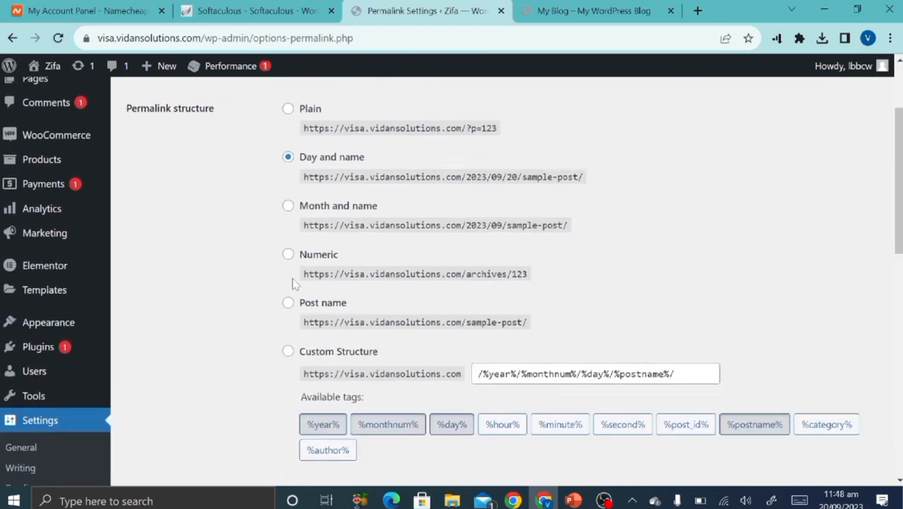
{"action": "left_click", "coordinate": [288, 302]}
{"action": "scroll", "coordinate": [242, 335], "scroll_direction": "down", "scroll_amount": 3}
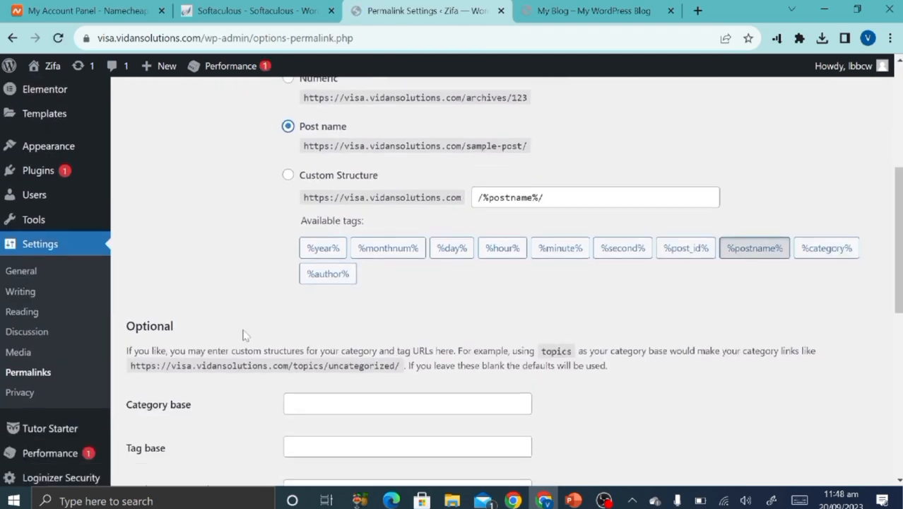
{"action": "scroll", "coordinate": [243, 335], "scroll_direction": "down", "scroll_amount": 6}
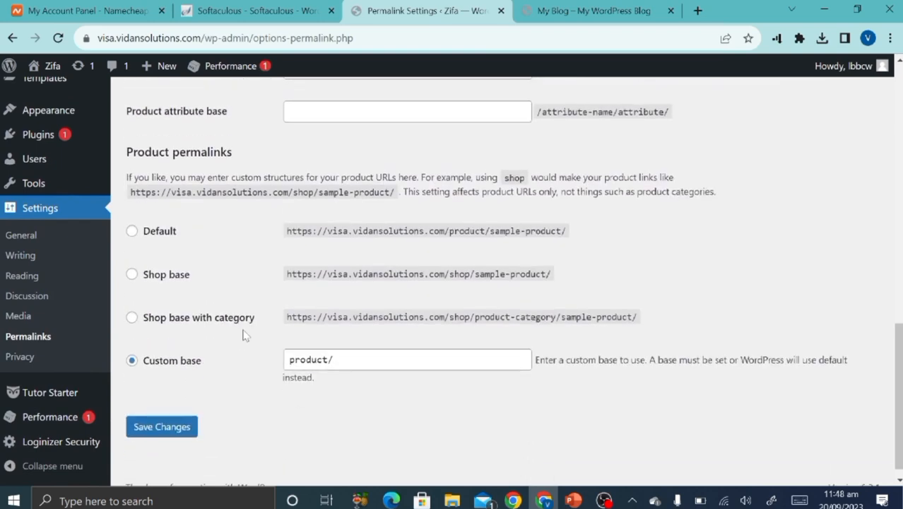
{"action": "left_click", "coordinate": [167, 422]}
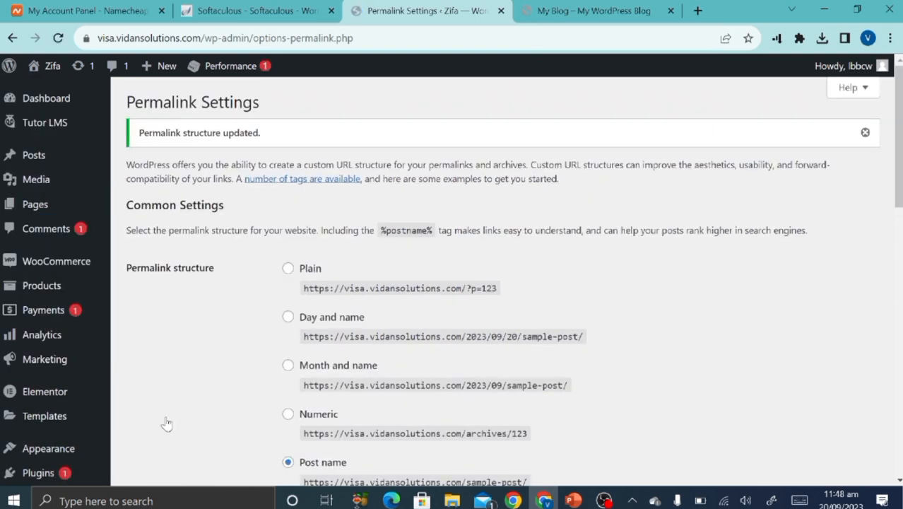
Reload the live site tab to see the Zifa title, then open Settings > General.
{"action": "left_click", "coordinate": [566, 11]}
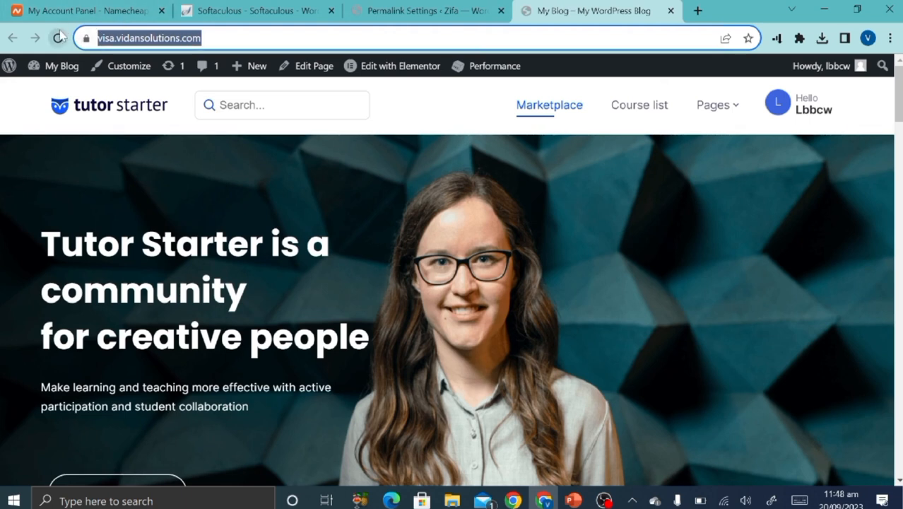
{"action": "left_click", "coordinate": [58, 37]}
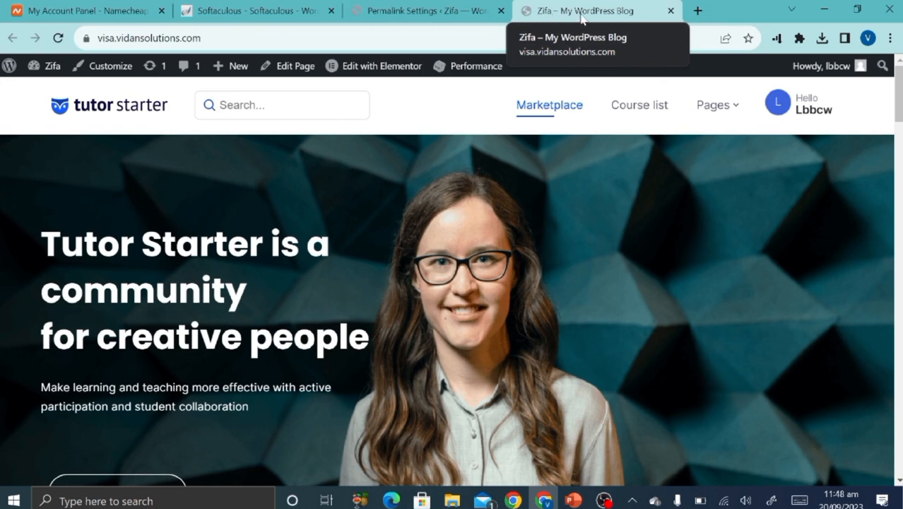
{"action": "left_click", "coordinate": [424, 11]}
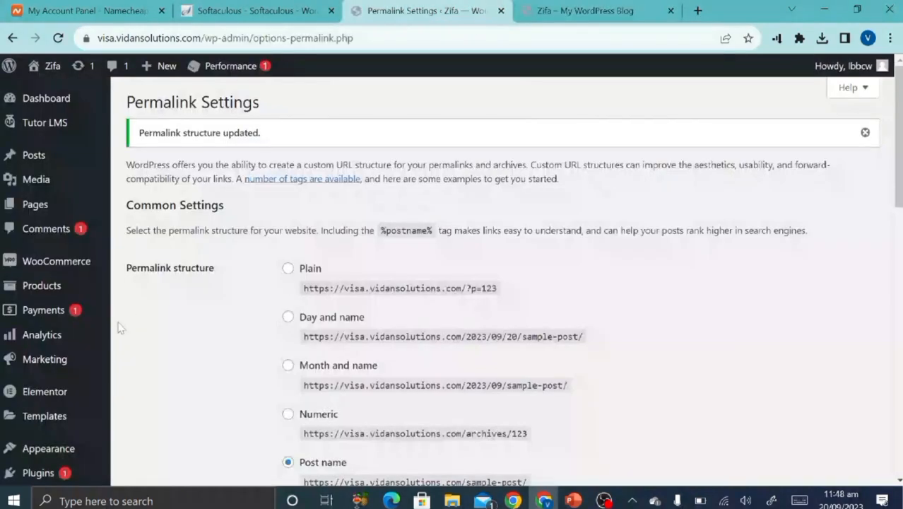
{"action": "scroll", "coordinate": [92, 340], "scroll_direction": "down", "scroll_amount": 4}
{"action": "left_click", "coordinate": [31, 309]}
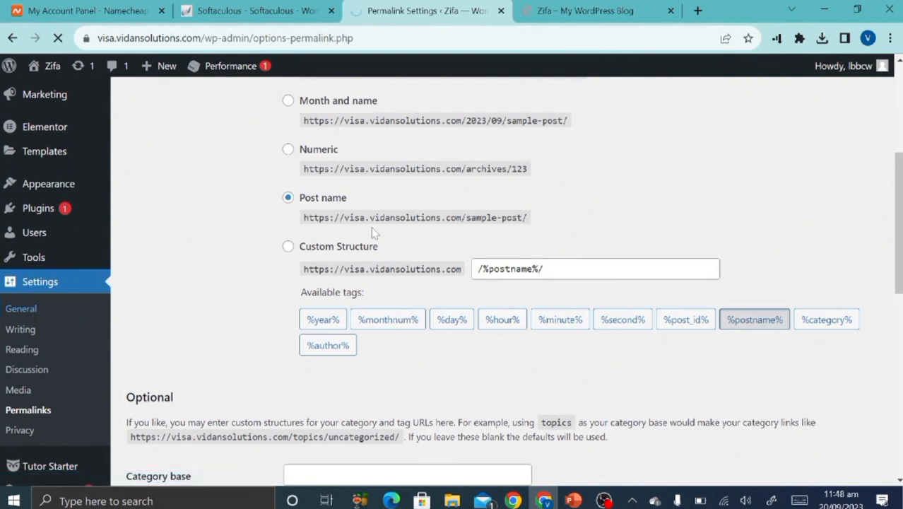
Replace the tagline with 'Learn with Zifa' and save the General Settings.
{"action": "left_click", "coordinate": [375, 186]}
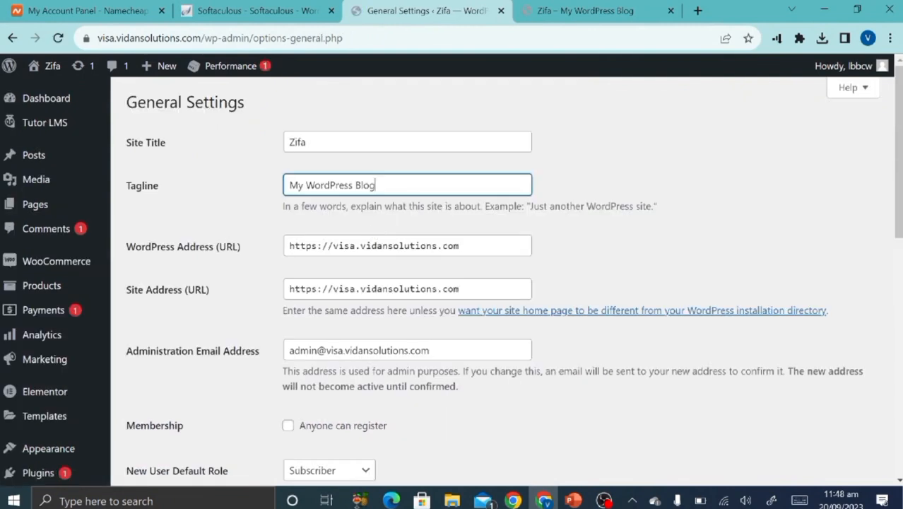
{"action": "key", "text": "ctrl+a"}
{"action": "key", "text": "BackSpace"}
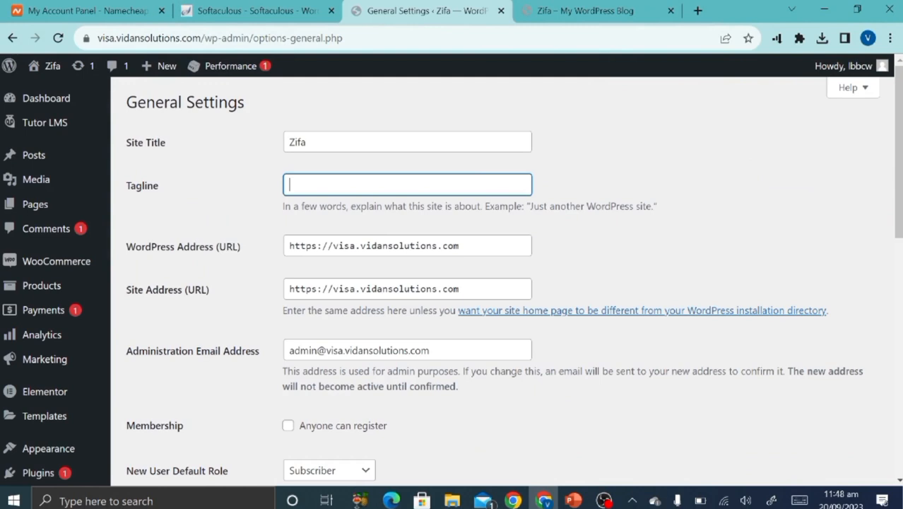
{"action": "type", "text": "Lear"}
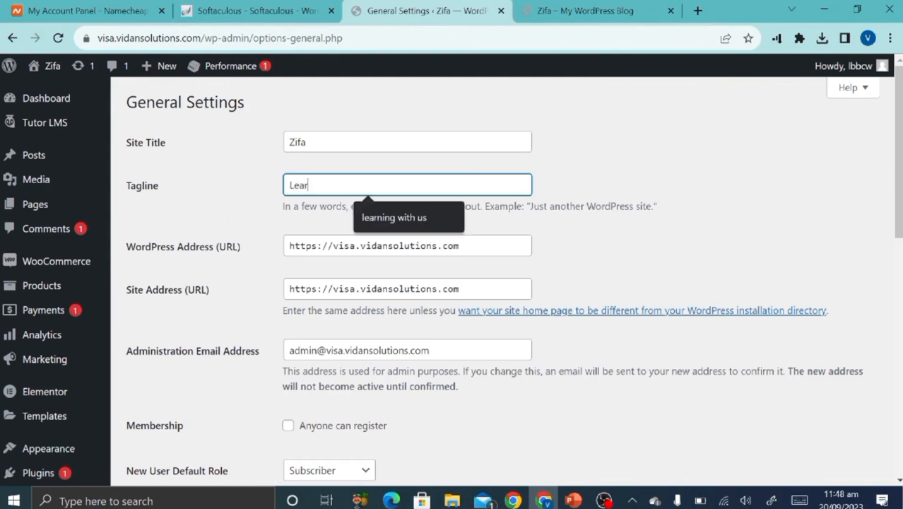
{"action": "type", "text": "n with z"}
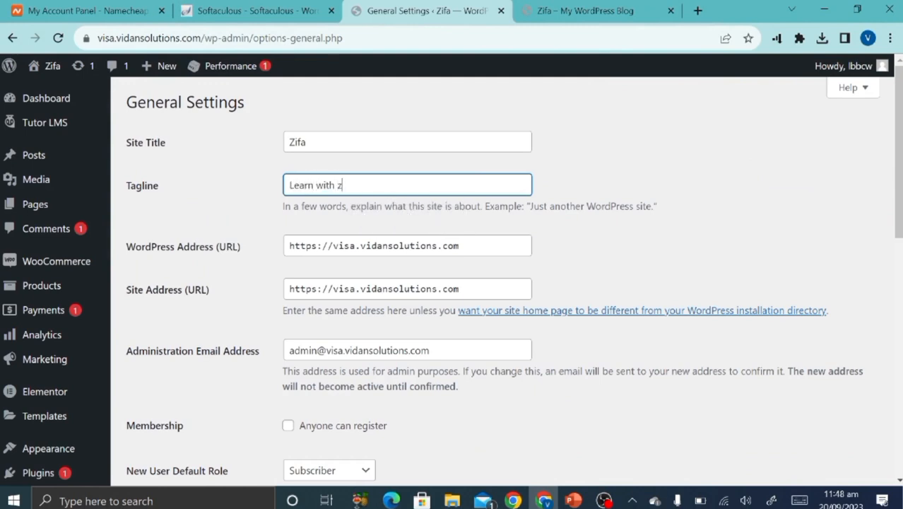
{"action": "key", "text": "BackSpace"}
{"action": "type", "text": "Zafa"}
{"action": "key", "text": "BackSpace"}
{"action": "key", "text": "BackSpace"}
{"action": "key", "text": "BackSpace"}
{"action": "type", "text": "ifa"}
{"action": "scroll", "coordinate": [204, 267], "scroll_direction": "down", "scroll_amount": 10}
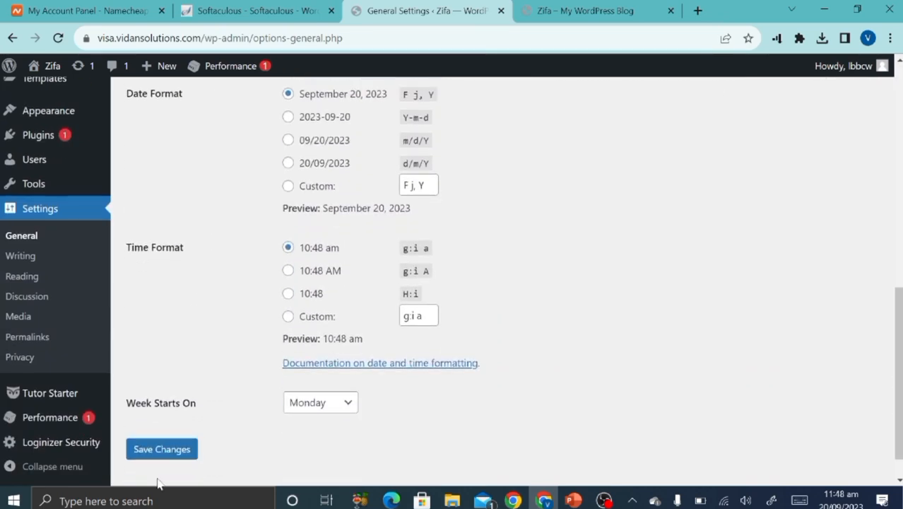
{"action": "left_click", "coordinate": [159, 456]}
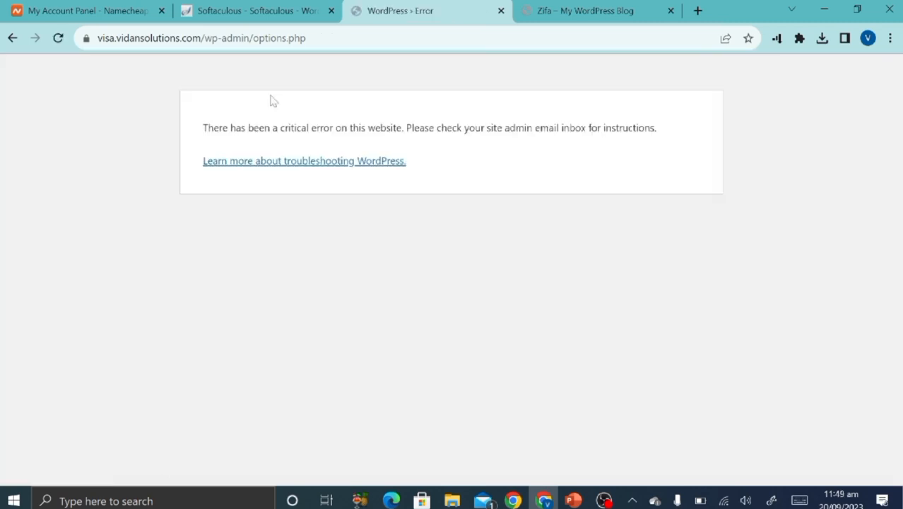
Trim the address back to /wp-admin/ and reopen Settings > General.
{"action": "left_click_drag", "start_coordinate": [255, 38], "coordinate": [324, 46]}
{"action": "key", "text": "BackSpace"}
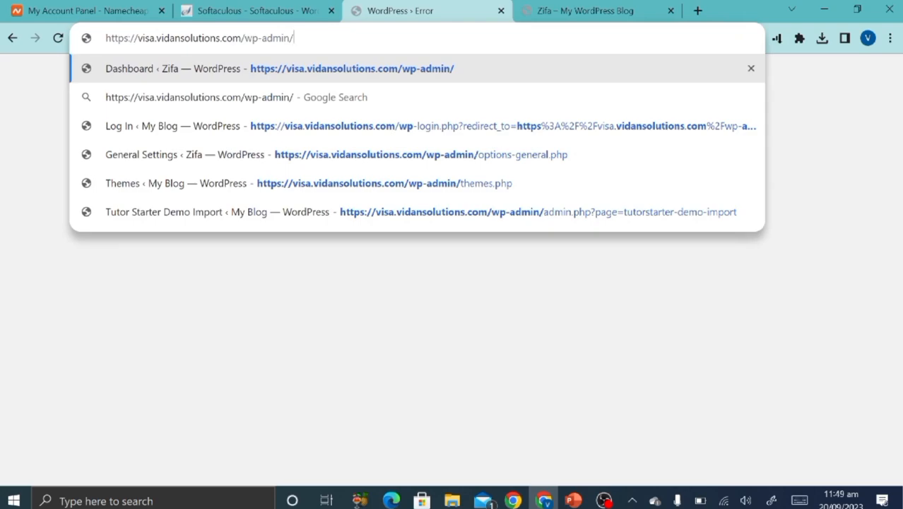
{"action": "key", "text": "Return"}
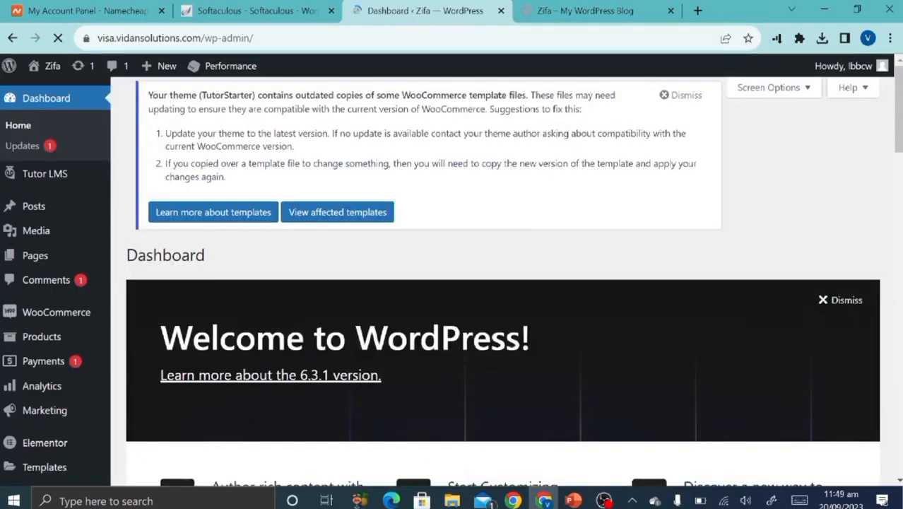
{"action": "scroll", "coordinate": [307, 247], "scroll_direction": "down", "scroll_amount": 10}
{"action": "scroll", "coordinate": [307, 247], "scroll_direction": "down", "scroll_amount": 10}
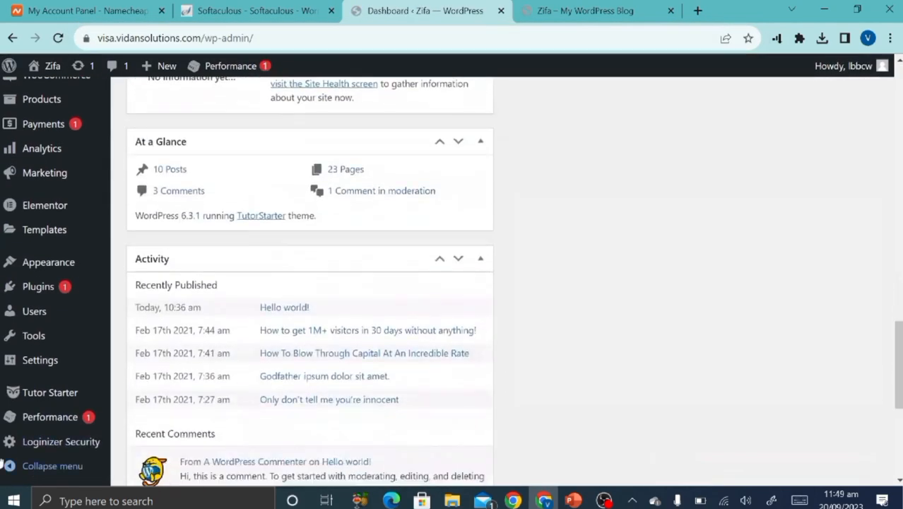
{"action": "mouse_move", "coordinate": [60, 401]}
{"action": "mouse_move", "coordinate": [45, 359]}
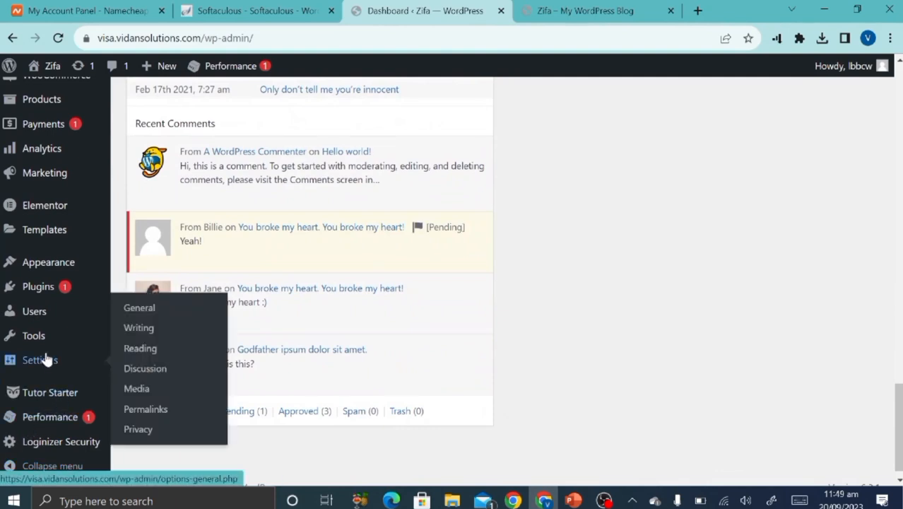
{"action": "left_click", "coordinate": [155, 310]}
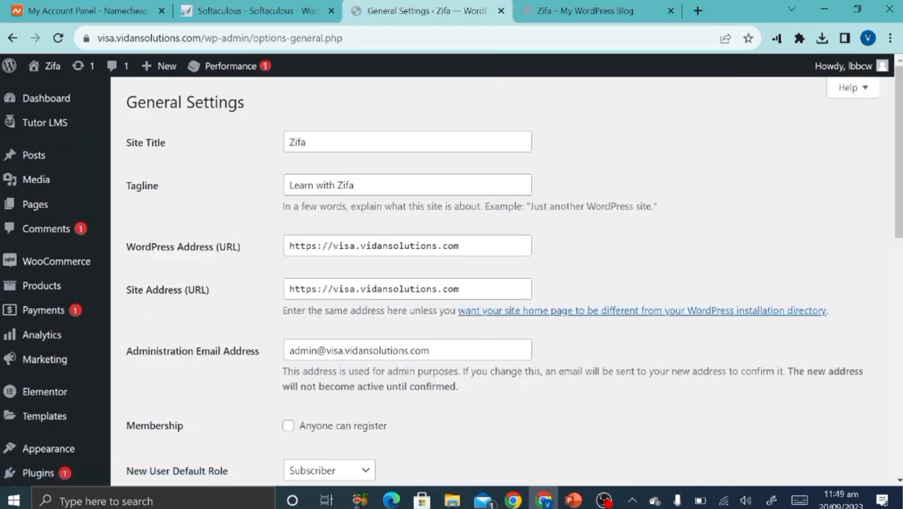
Reload the front page to confirm the 'Learn with Zifa' tagline, then switch to PowerPoint.
{"action": "left_click", "coordinate": [585, 11]}
{"action": "left_click", "coordinate": [59, 38]}
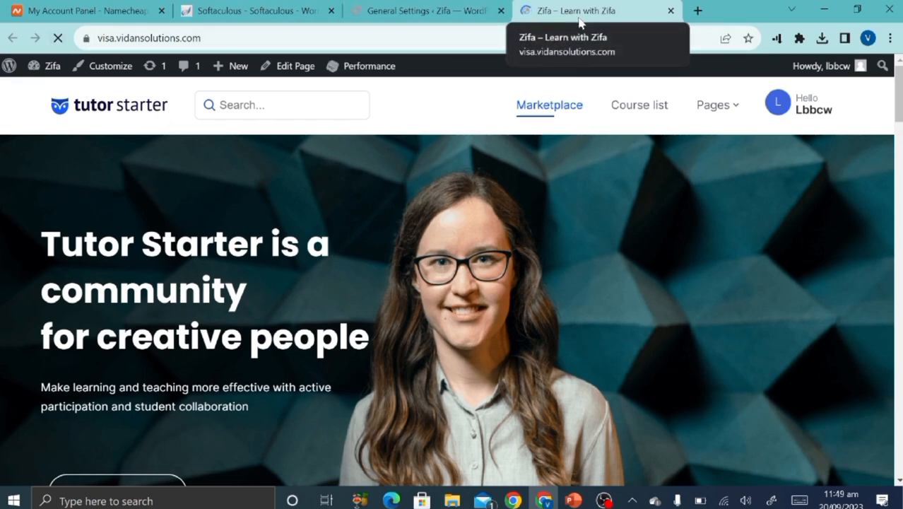
{"action": "left_click", "coordinate": [418, 5]}
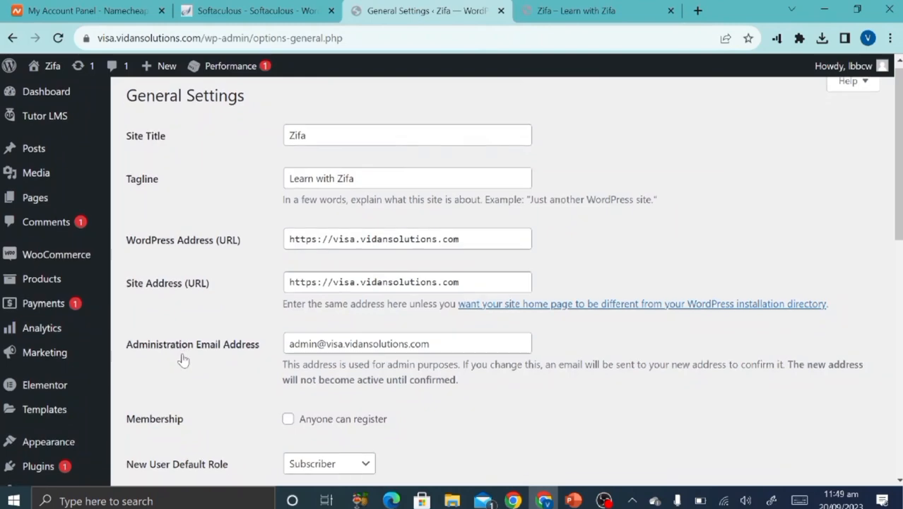
{"action": "scroll", "coordinate": [182, 359], "scroll_direction": "down", "scroll_amount": 5}
{"action": "scroll", "coordinate": [183, 359], "scroll_direction": "down", "scroll_amount": 2}
{"action": "scroll", "coordinate": [182, 359], "scroll_direction": "up", "scroll_amount": 10}
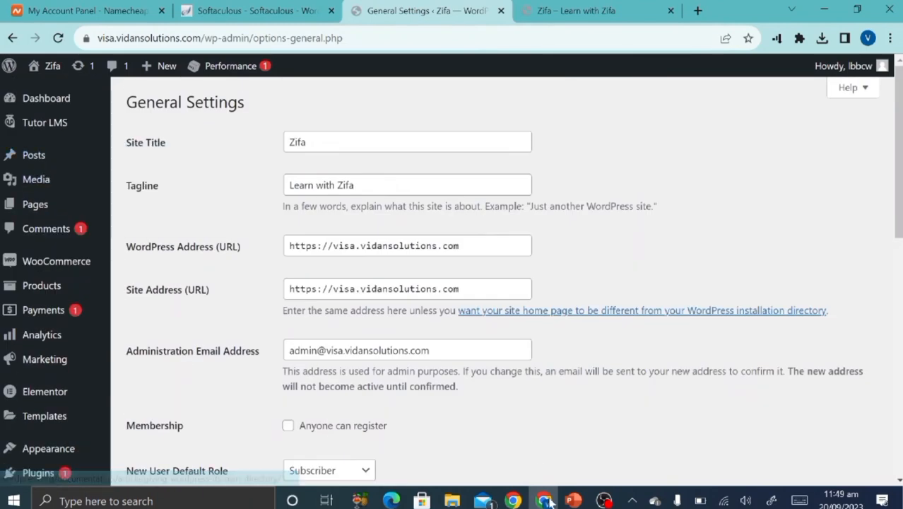
{"action": "left_click", "coordinate": [573, 500]}
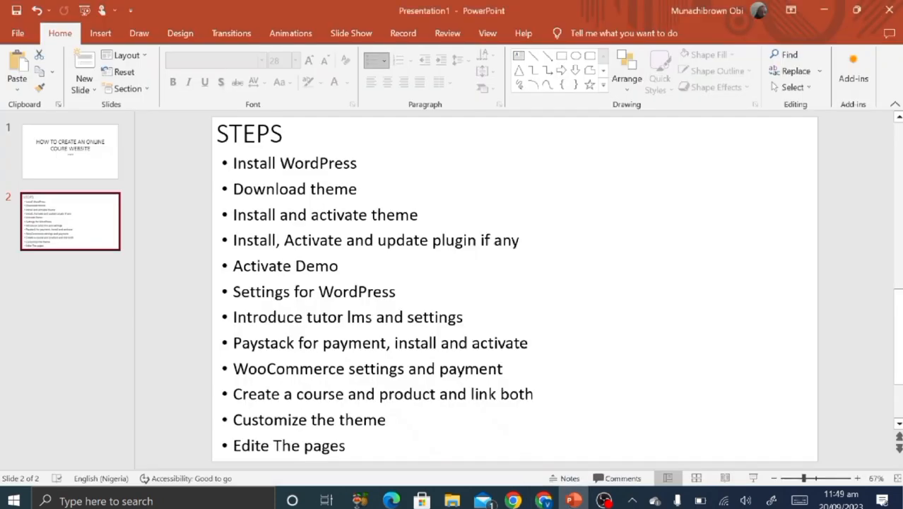
Review the STEPS slide and return to WordPress General Settings in Chrome.
{"action": "scroll", "coordinate": [515, 288], "scroll_direction": "down", "scroll_amount": 2}
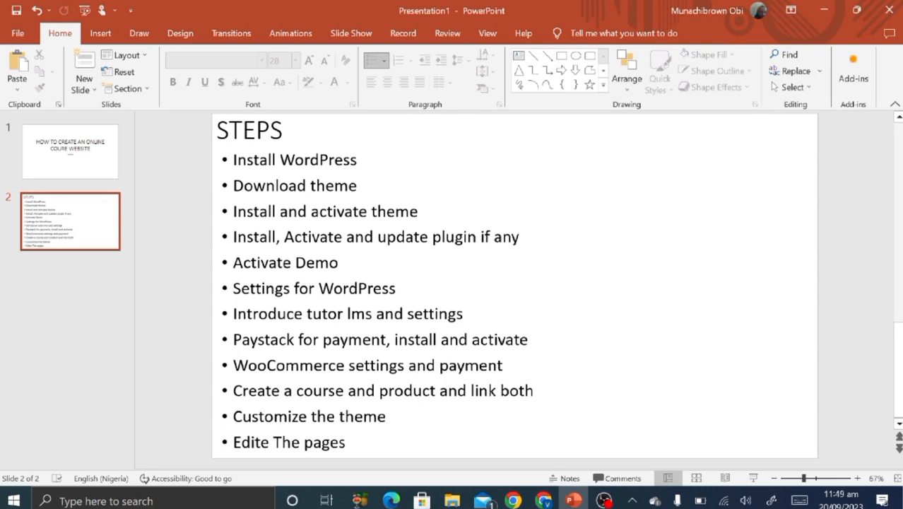
{"action": "left_click", "coordinate": [544, 501]}
{"action": "mouse_move", "coordinate": [34, 122]}
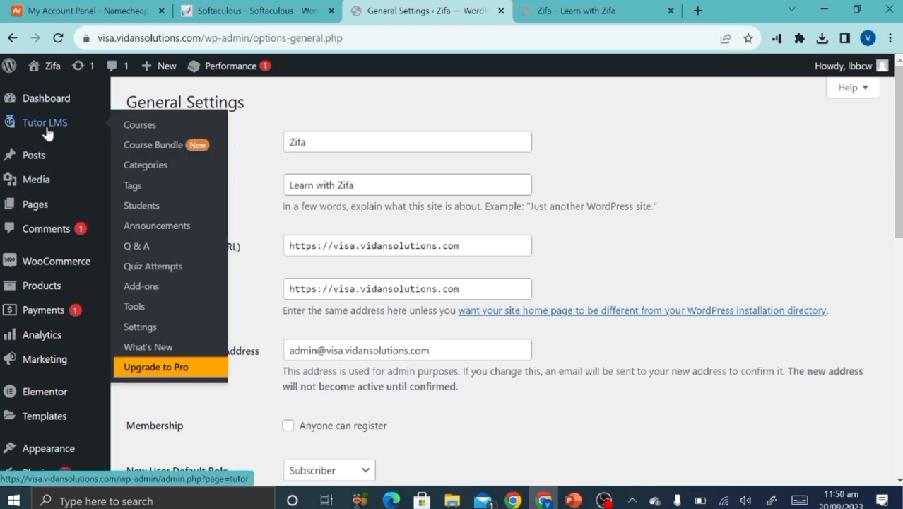
In Tutor LMS Settings, leave Enable Marketplace off after toggling it, and save.
{"action": "left_click", "coordinate": [135, 330]}
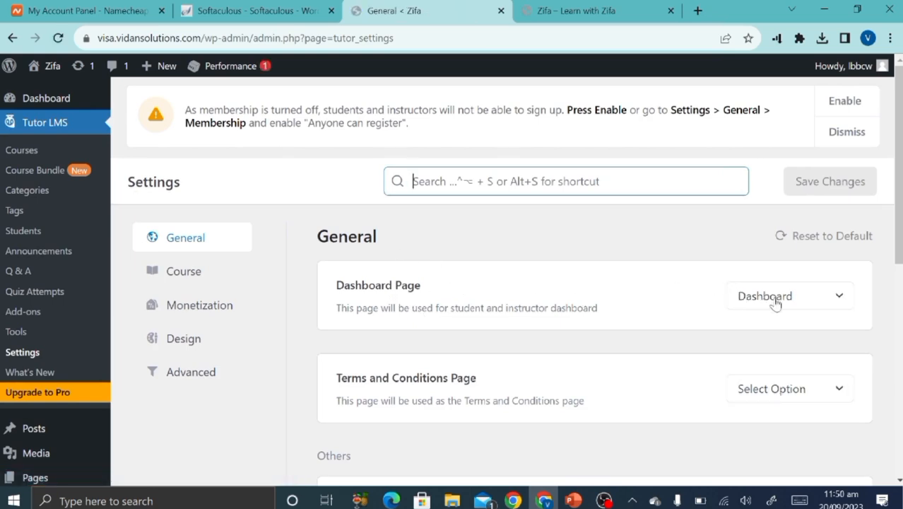
{"action": "scroll", "coordinate": [485, 422], "scroll_direction": "down", "scroll_amount": 1}
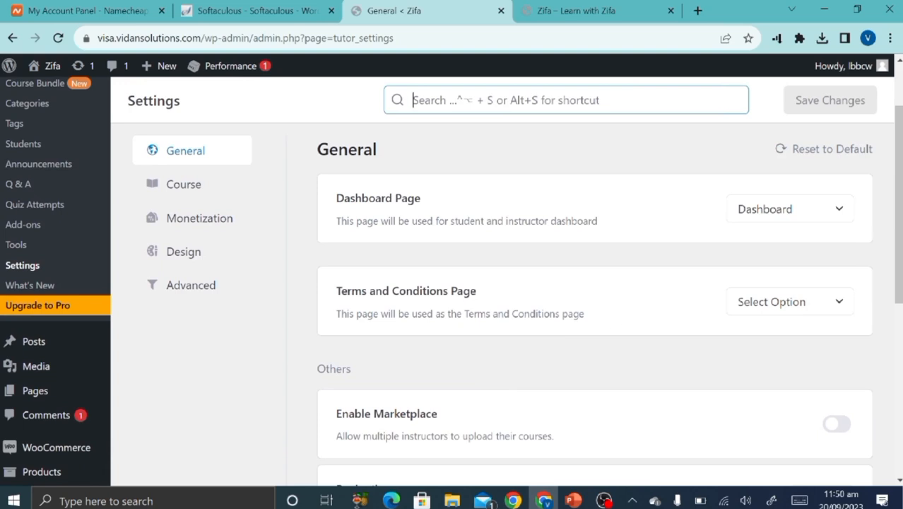
{"action": "left_click", "coordinate": [786, 309]}
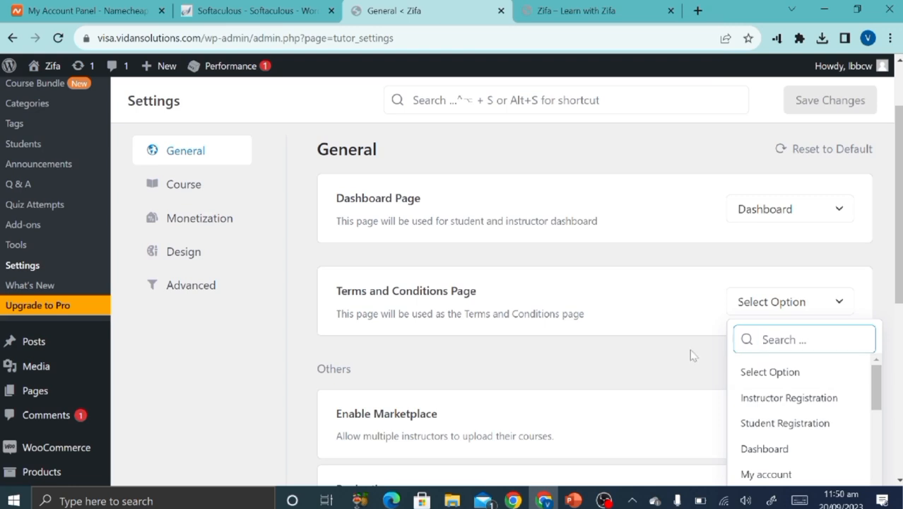
{"action": "scroll", "coordinate": [692, 354], "scroll_direction": "down", "scroll_amount": 3}
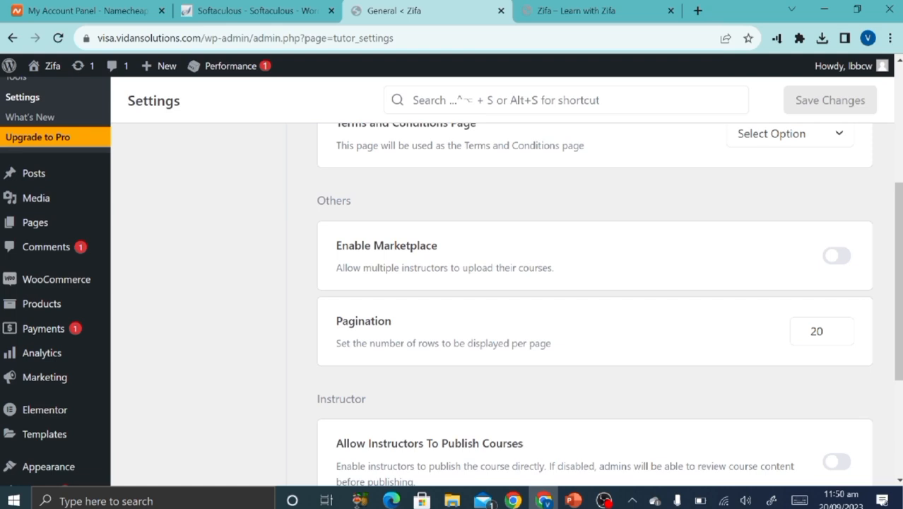
{"action": "left_click", "coordinate": [839, 264]}
{"action": "left_click", "coordinate": [839, 265]}
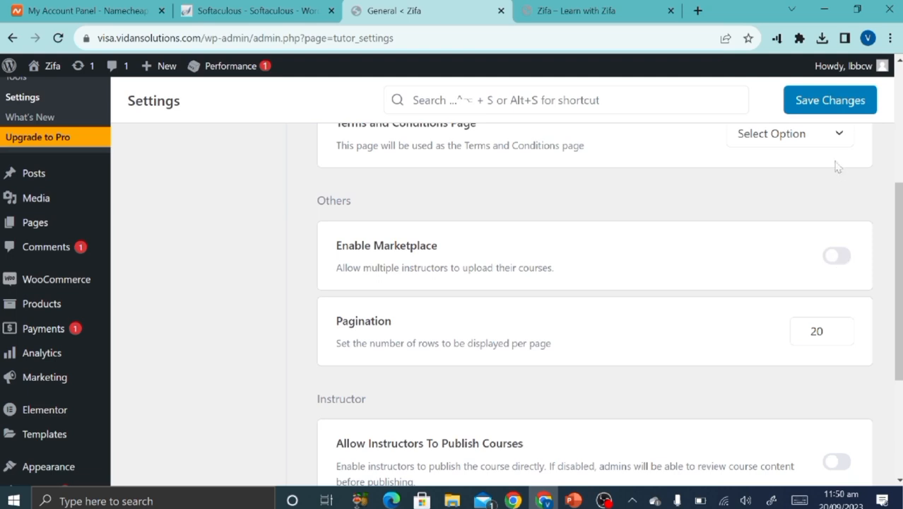
{"action": "left_click", "coordinate": [817, 112]}
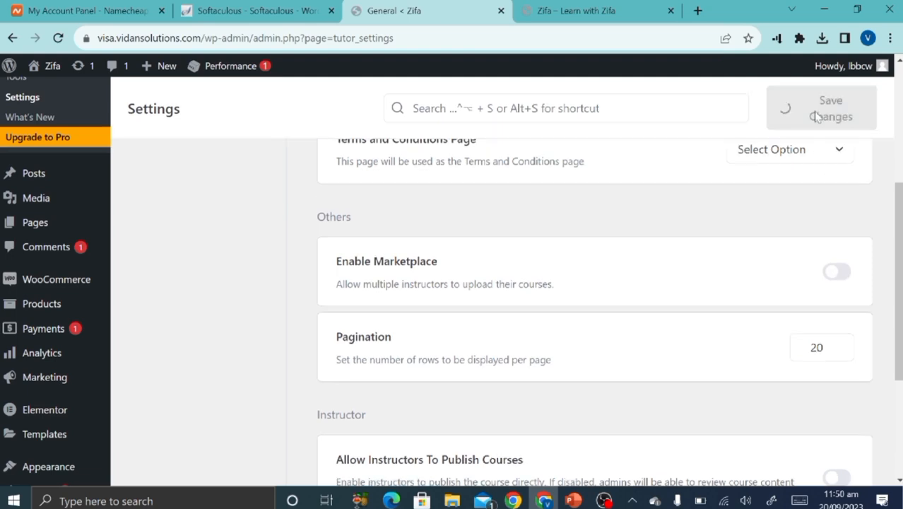
Look over the saved general options and open the Course settings section.
{"action": "scroll", "coordinate": [665, 417], "scroll_direction": "down", "scroll_amount": 3}
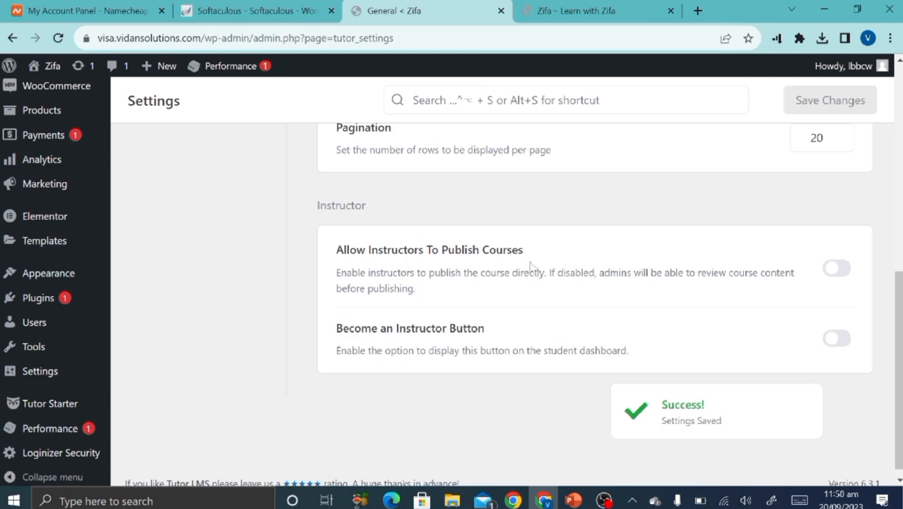
{"action": "scroll", "coordinate": [499, 404], "scroll_direction": "up", "scroll_amount": 1}
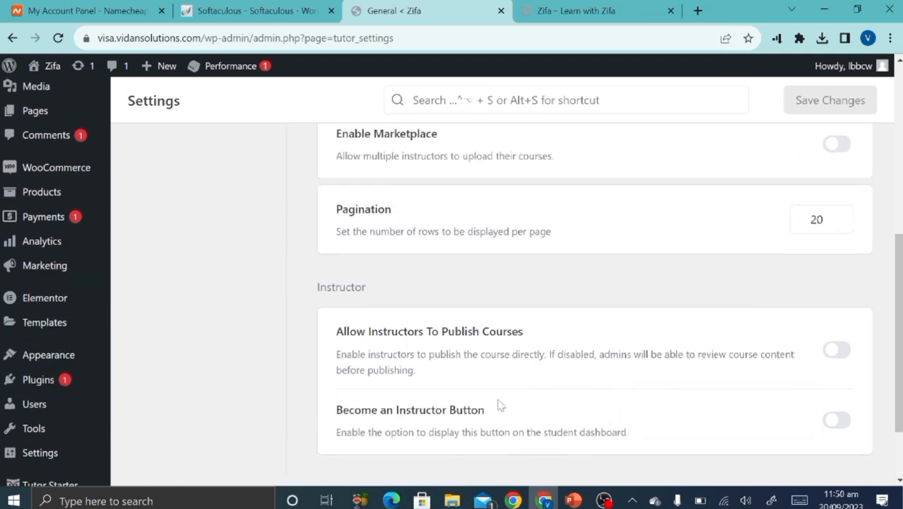
{"action": "scroll", "coordinate": [500, 404], "scroll_direction": "down", "scroll_amount": 1}
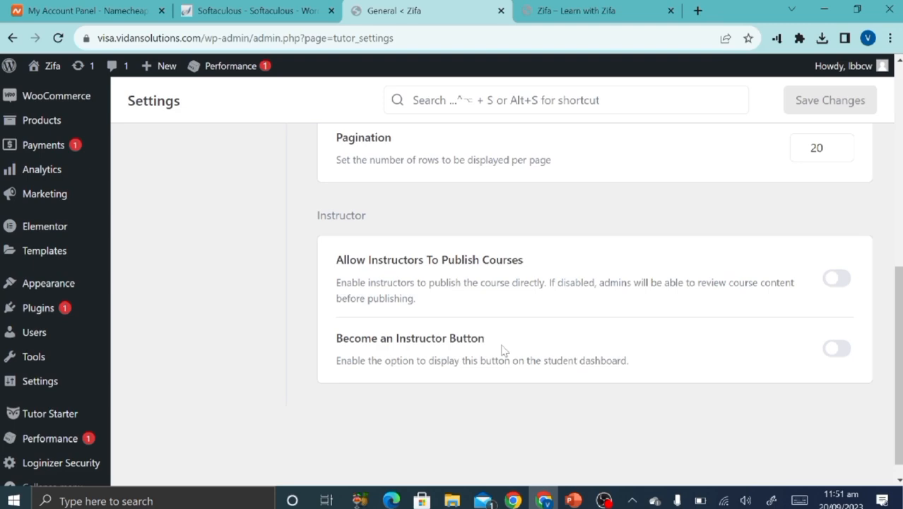
{"action": "scroll", "coordinate": [502, 350], "scroll_direction": "up", "scroll_amount": 6}
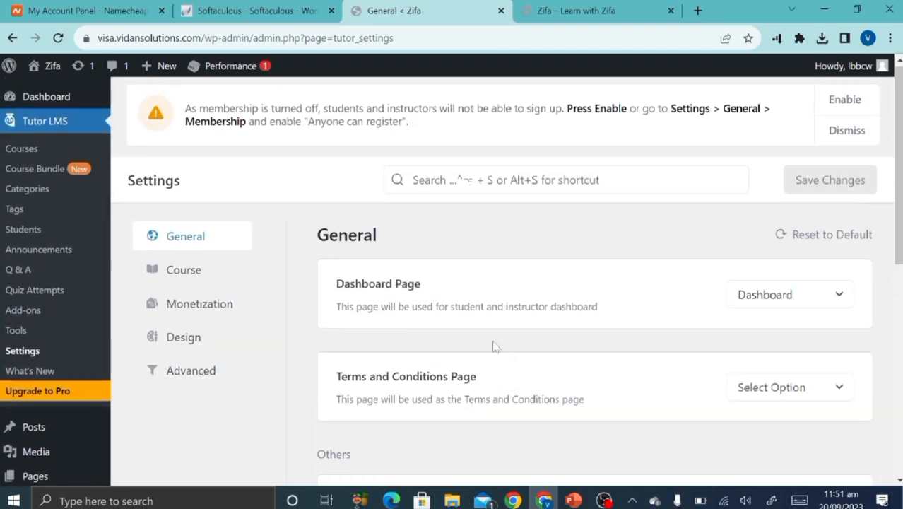
{"action": "left_click", "coordinate": [215, 276]}
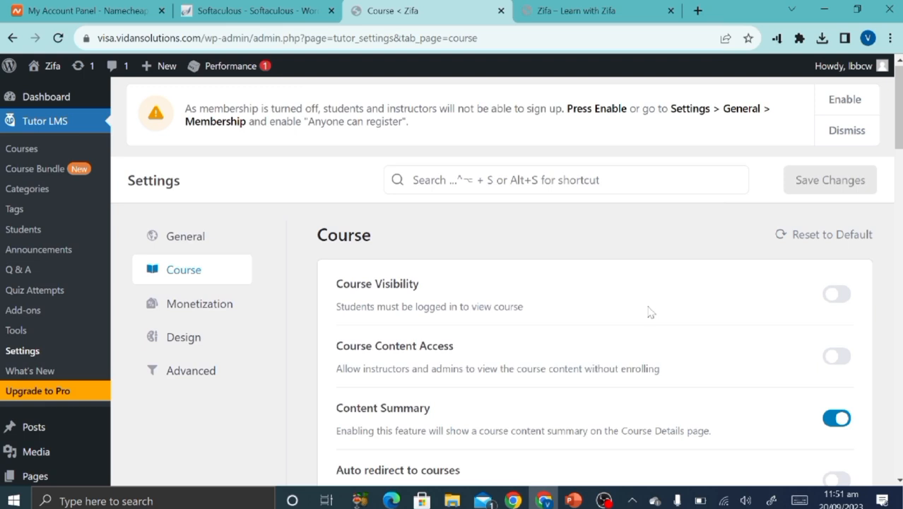
Turn on Course Content Access and Auto redirect to courses, saving after each.
{"action": "scroll", "coordinate": [650, 312], "scroll_direction": "down", "scroll_amount": 2}
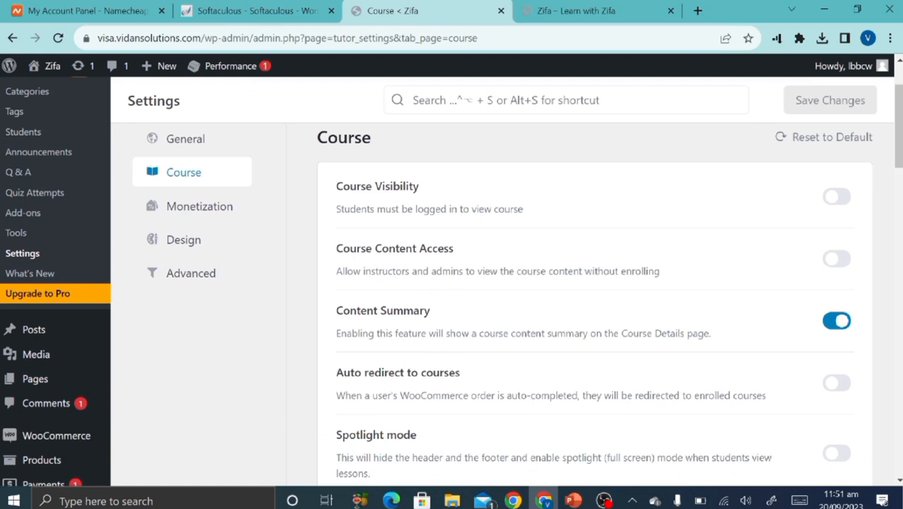
{"action": "left_click", "coordinate": [837, 260]}
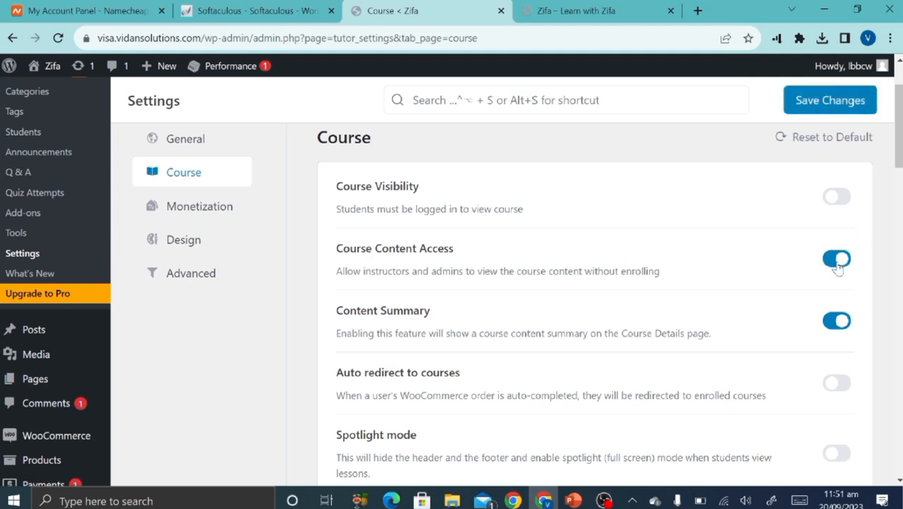
{"action": "left_click", "coordinate": [814, 103]}
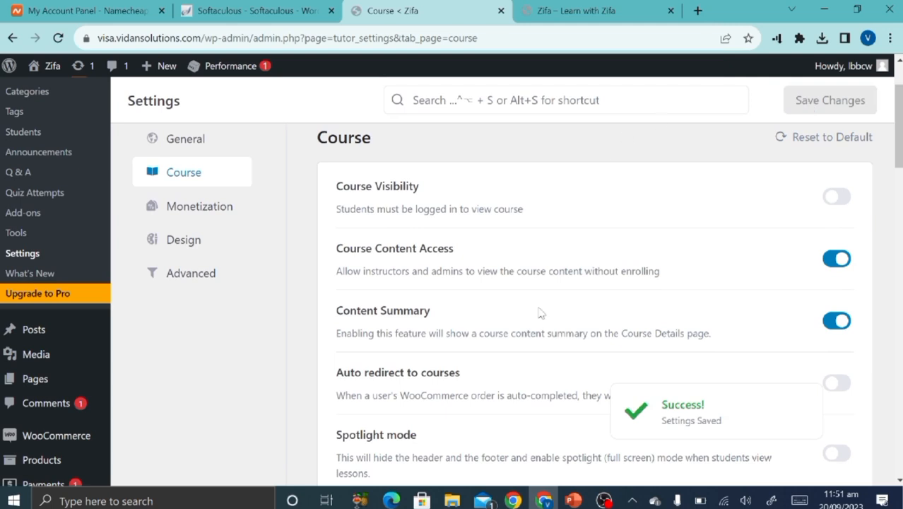
{"action": "scroll", "coordinate": [541, 312], "scroll_direction": "down", "scroll_amount": 1}
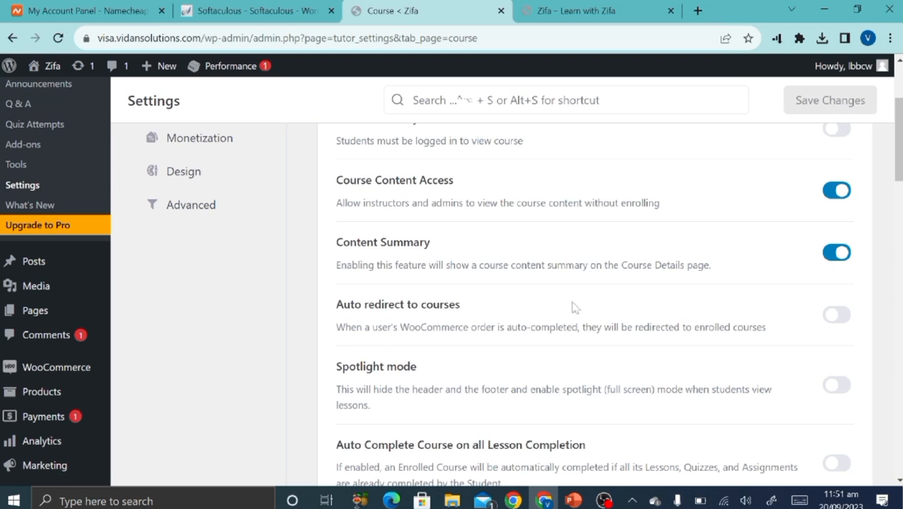
{"action": "left_click", "coordinate": [840, 314]}
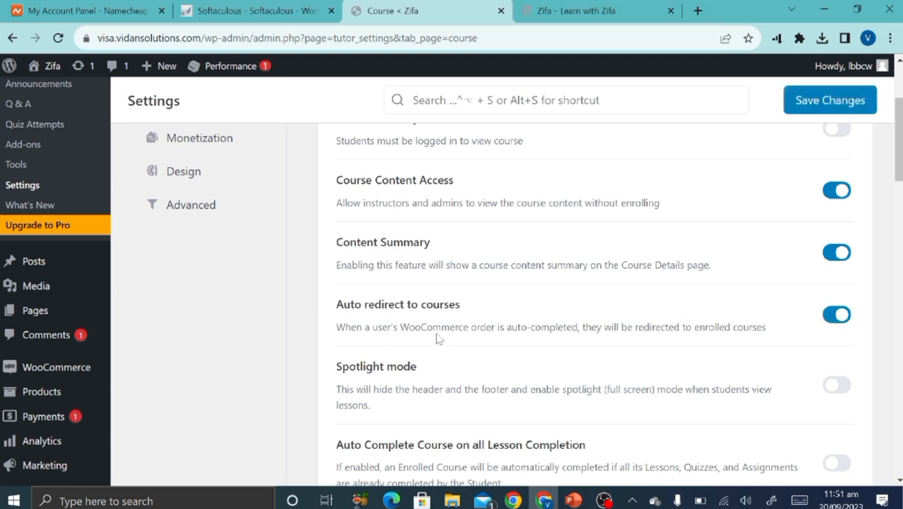
{"action": "left_click", "coordinate": [828, 100]}
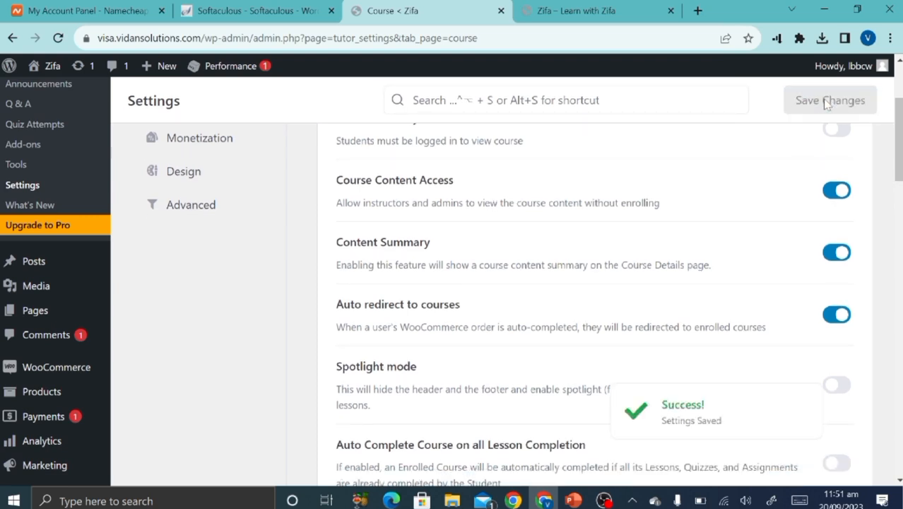
Turn on Spotlight mode, save, and scroll through the remaining course settings.
{"action": "scroll", "coordinate": [452, 212], "scroll_direction": "down", "scroll_amount": 2}
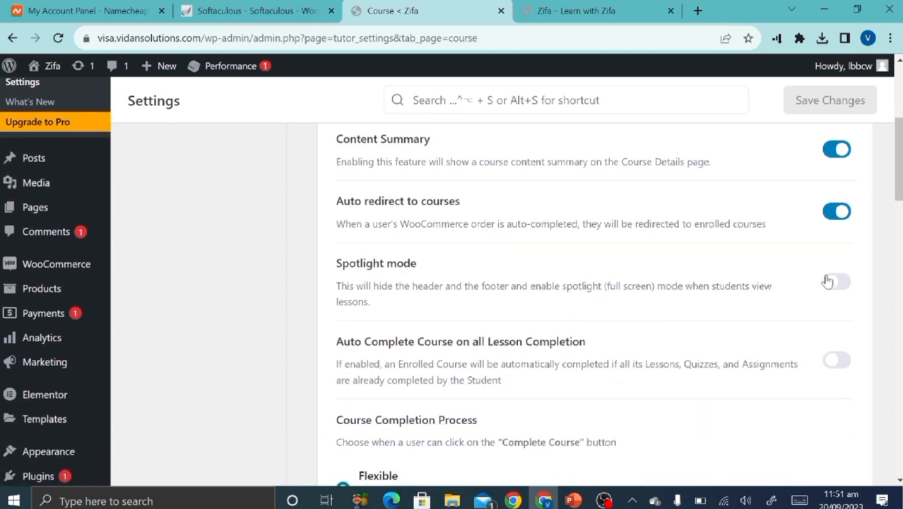
{"action": "left_click", "coordinate": [830, 281]}
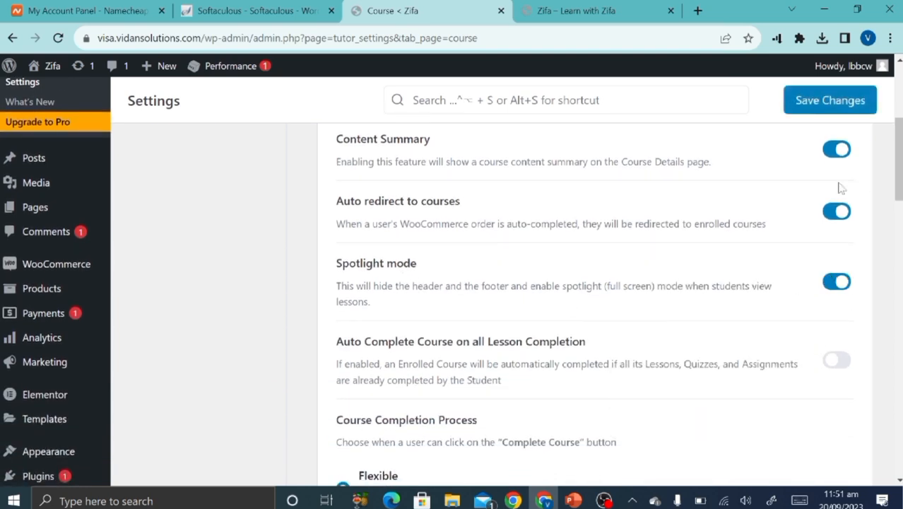
{"action": "left_click", "coordinate": [808, 103]}
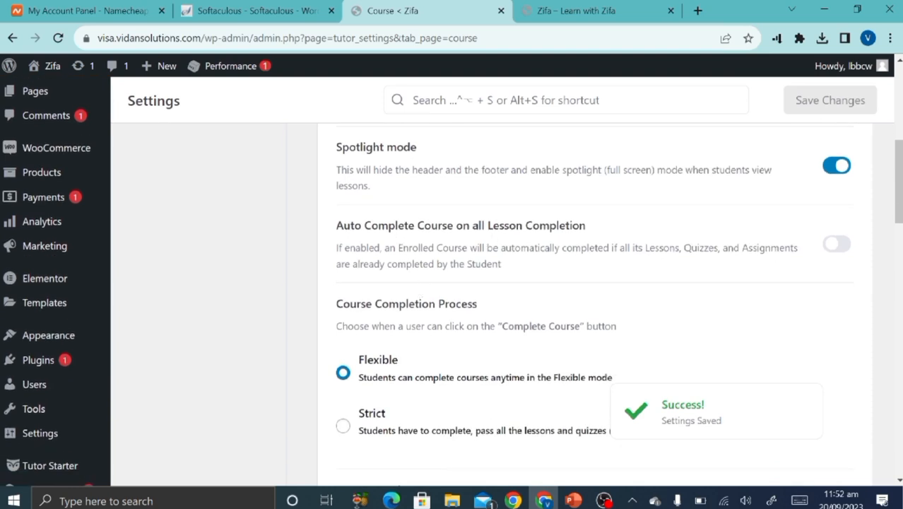
{"action": "scroll", "coordinate": [433, 354], "scroll_direction": "down", "scroll_amount": 2}
{"action": "scroll", "coordinate": [433, 353], "scroll_direction": "down", "scroll_amount": 1}
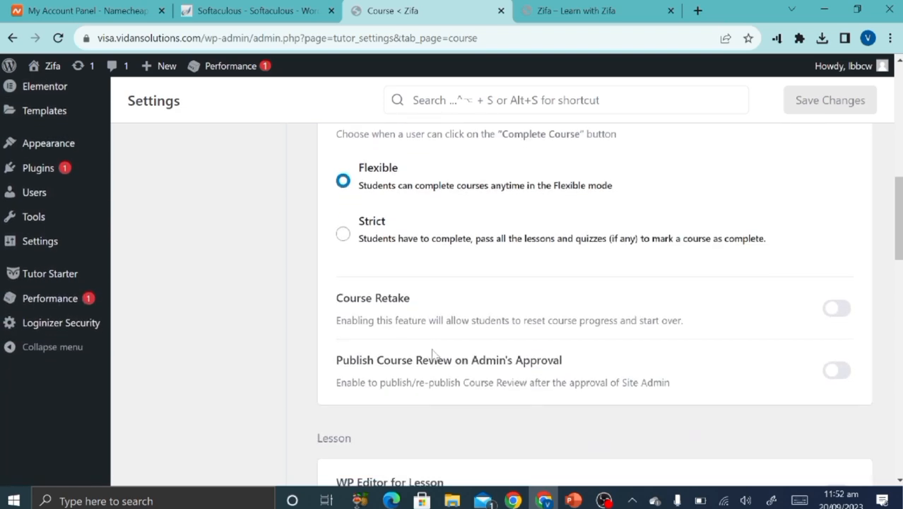
{"action": "scroll", "coordinate": [432, 353], "scroll_direction": "down", "scroll_amount": 4}
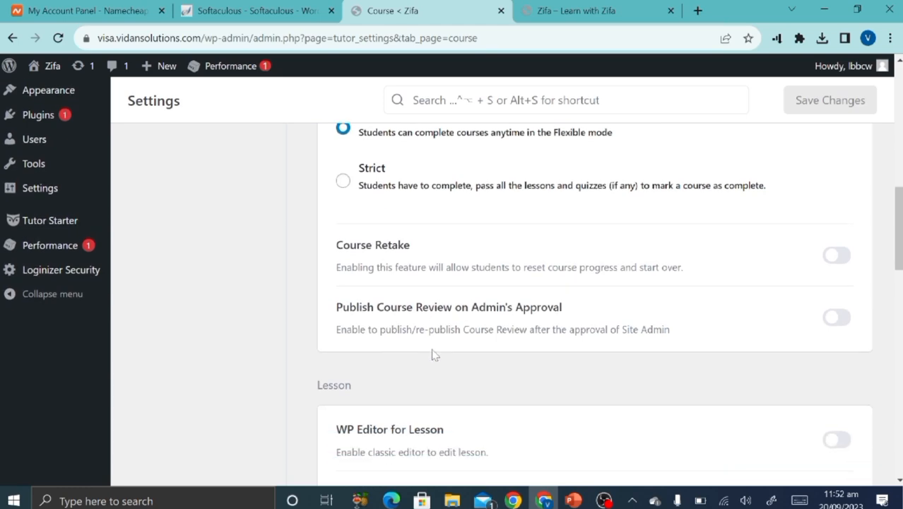
{"action": "scroll", "coordinate": [433, 353], "scroll_direction": "down", "scroll_amount": 4}
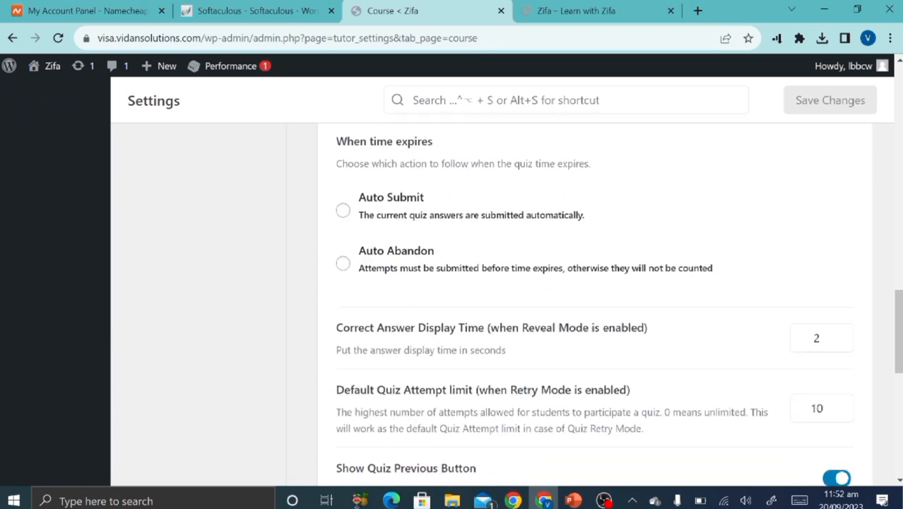
Tick Youtube and Vimeo under Preferred Video Source and save the Tutor LMS settings.
{"action": "scroll", "coordinate": [509, 354], "scroll_direction": "down", "scroll_amount": 7}
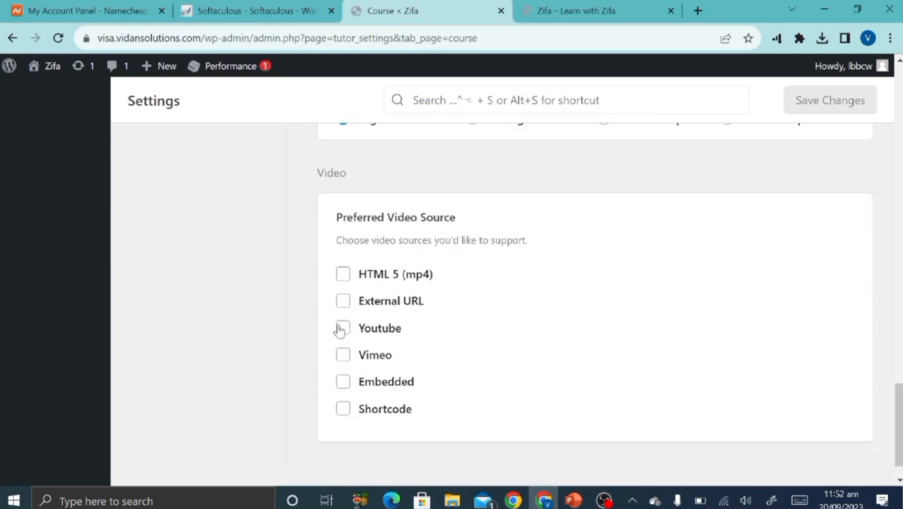
{"action": "left_click", "coordinate": [342, 329]}
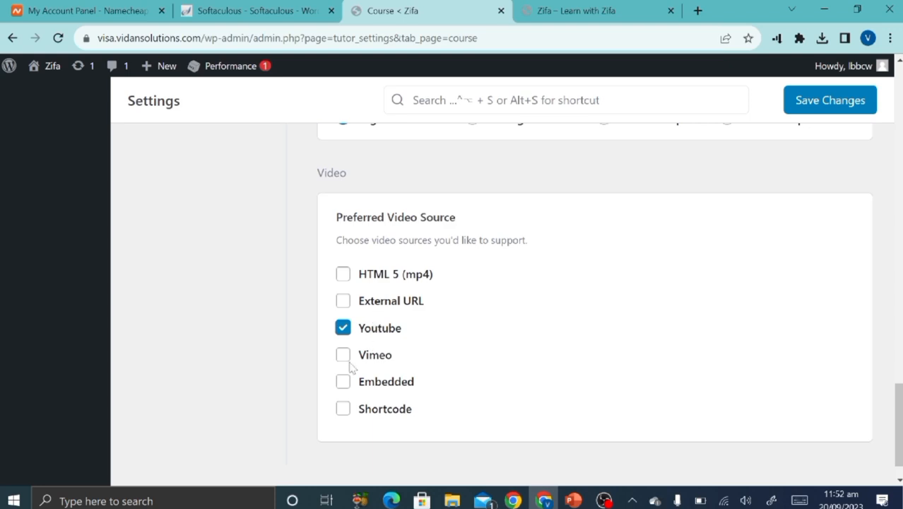
{"action": "left_click", "coordinate": [345, 358]}
{"action": "left_click", "coordinate": [853, 102]}
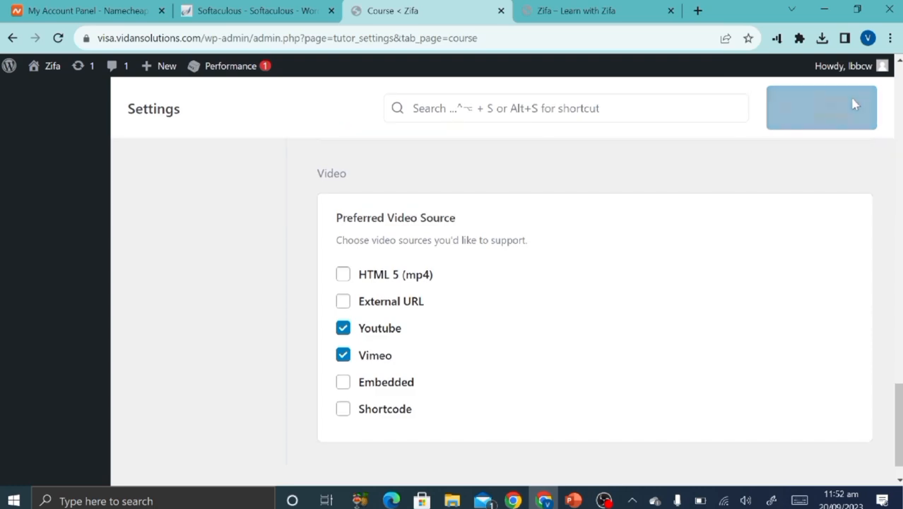
{"action": "scroll", "coordinate": [705, 189], "scroll_direction": "up", "scroll_amount": 4}
{"action": "scroll", "coordinate": [704, 188], "scroll_direction": "up", "scroll_amount": 20}
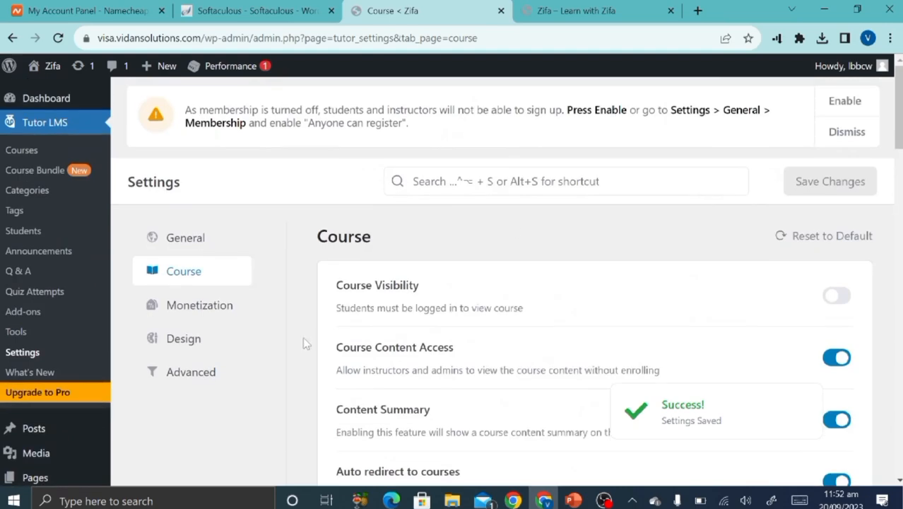
Choose WooCommerce as the eCommerce engine, enable Automatically Complete WooCommerce Orders, and save.
{"action": "left_click", "coordinate": [231, 308]}
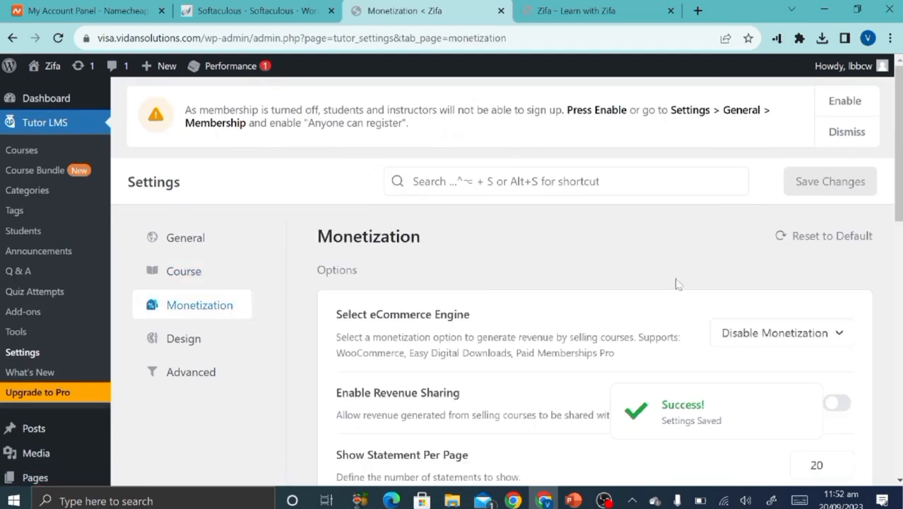
{"action": "scroll", "coordinate": [691, 284], "scroll_direction": "down", "scroll_amount": 2}
{"action": "left_click", "coordinate": [754, 203]}
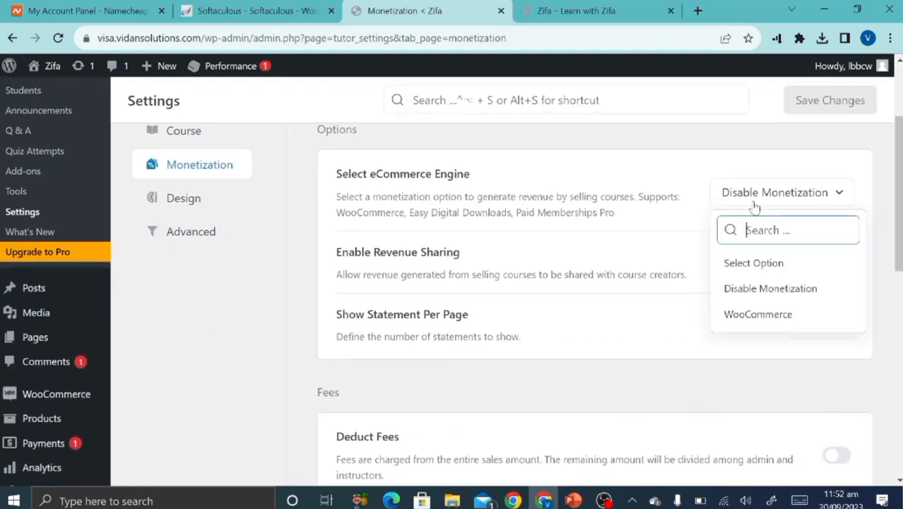
{"action": "left_click", "coordinate": [742, 313]}
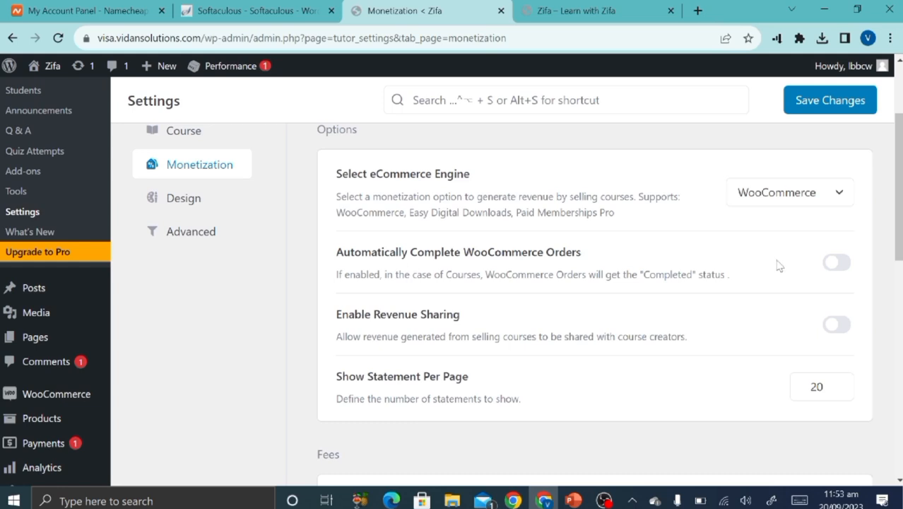
{"action": "left_click", "coordinate": [841, 262]}
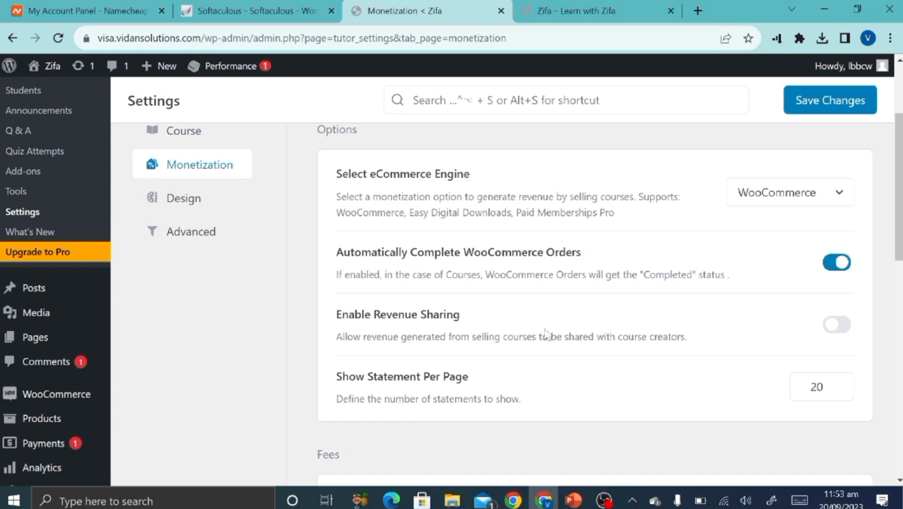
{"action": "scroll", "coordinate": [501, 338], "scroll_direction": "down", "scroll_amount": 1}
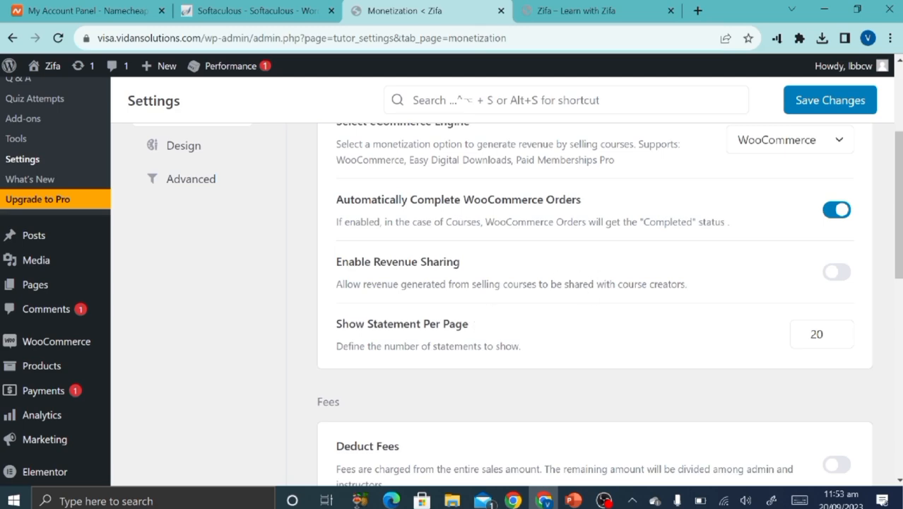
{"action": "scroll", "coordinate": [347, 333], "scroll_direction": "down", "scroll_amount": 5}
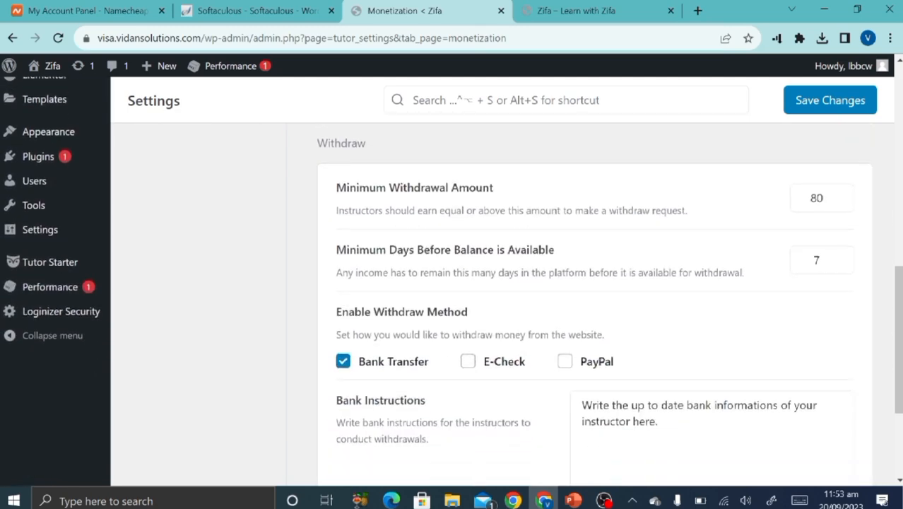
{"action": "scroll", "coordinate": [502, 283], "scroll_direction": "down", "scroll_amount": 3}
{"action": "scroll", "coordinate": [376, 377], "scroll_direction": "up", "scroll_amount": 15}
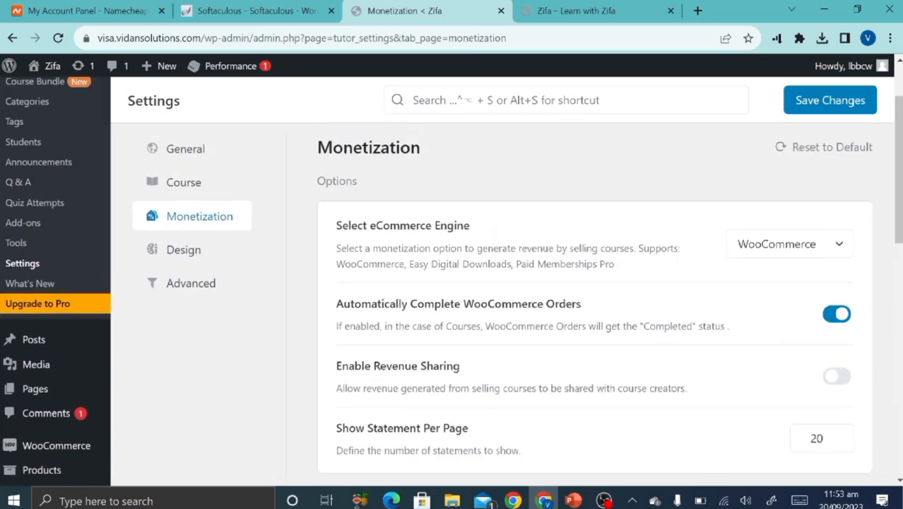
{"action": "left_click", "coordinate": [799, 116]}
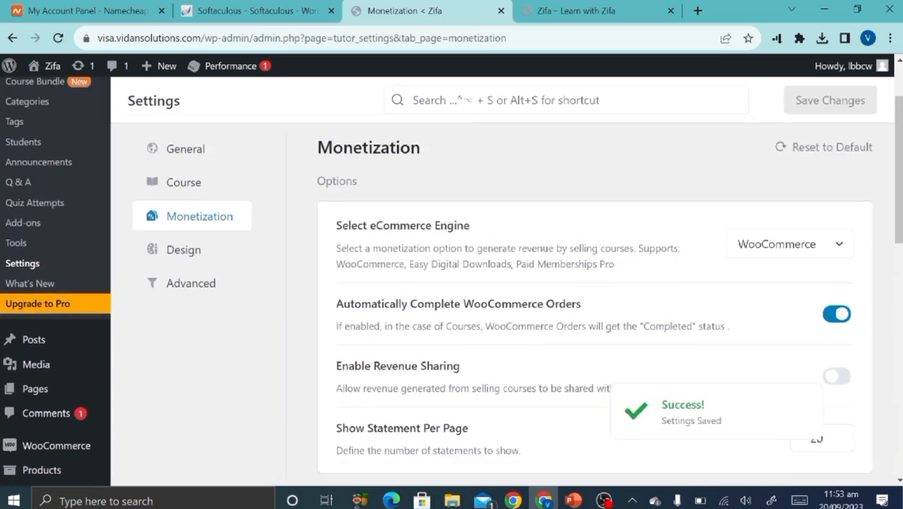
{"action": "left_click", "coordinate": [182, 264]}
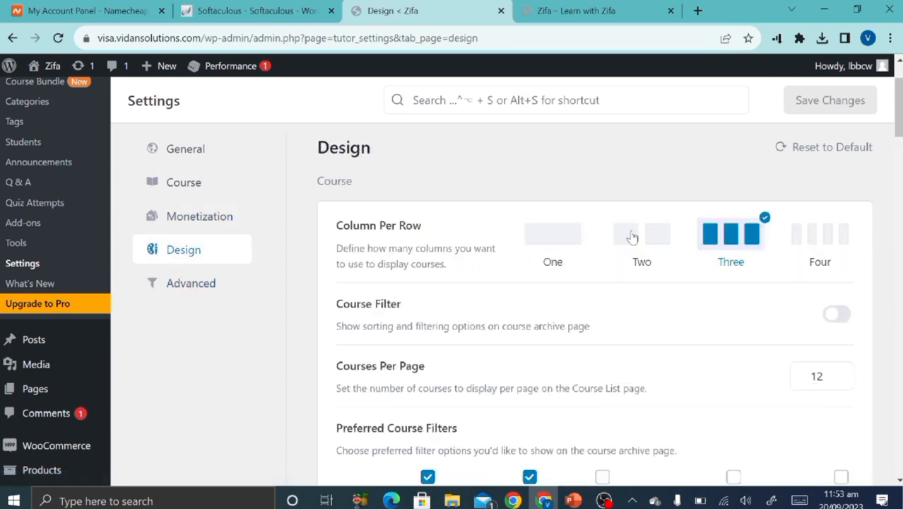
Look over the live site's Course list page.
{"action": "left_click", "coordinate": [576, 10]}
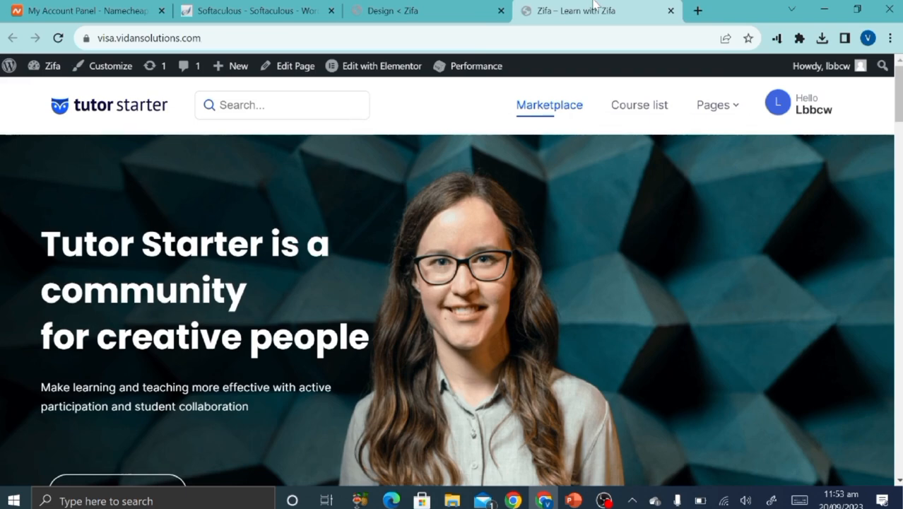
{"action": "scroll", "coordinate": [361, 277], "scroll_direction": "down", "scroll_amount": 8}
{"action": "scroll", "coordinate": [362, 278], "scroll_direction": "up", "scroll_amount": 8}
{"action": "scroll", "coordinate": [362, 278], "scroll_direction": "up", "scroll_amount": 2}
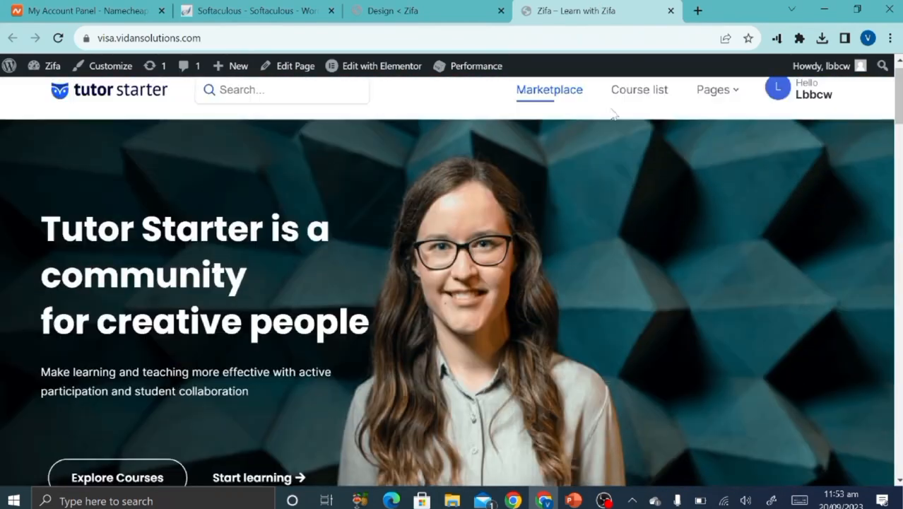
{"action": "left_click", "coordinate": [649, 105]}
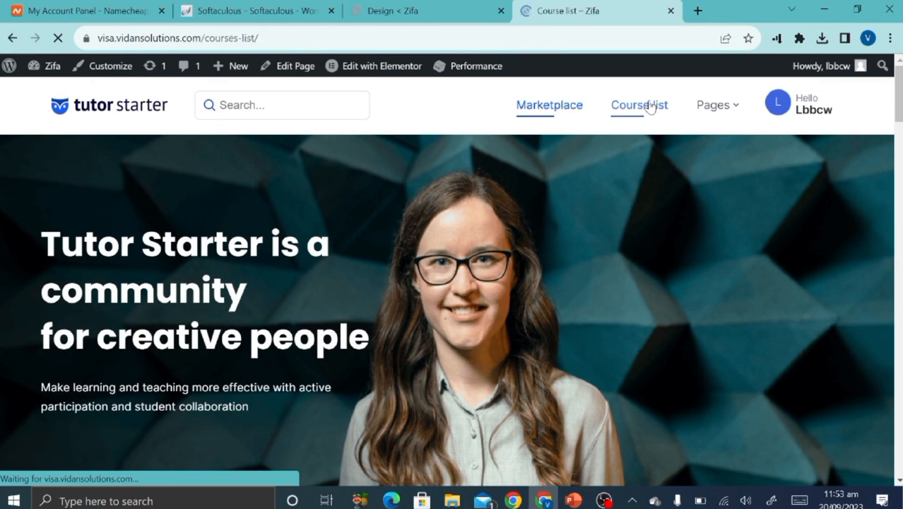
Set Column Per Row to Four in Design settings and save.
{"action": "scroll", "coordinate": [499, 345], "scroll_direction": "down", "scroll_amount": 5}
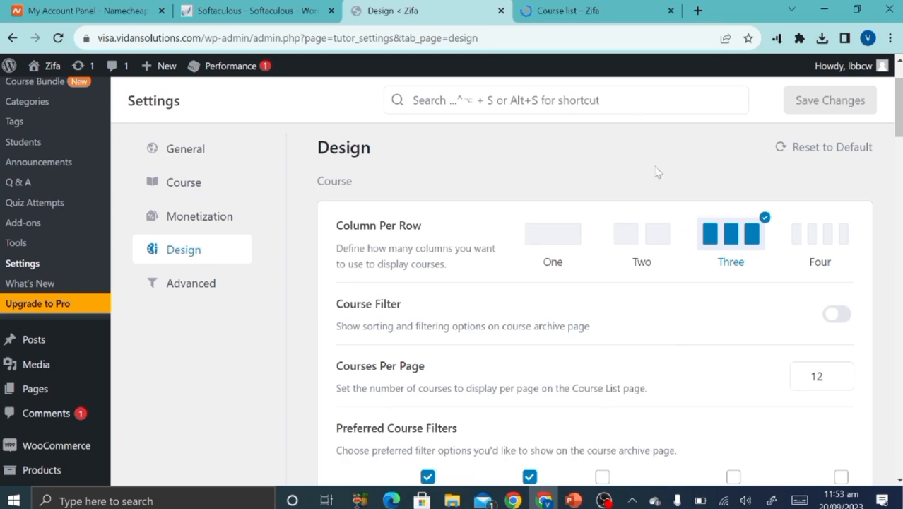
{"action": "left_click", "coordinate": [839, 237]}
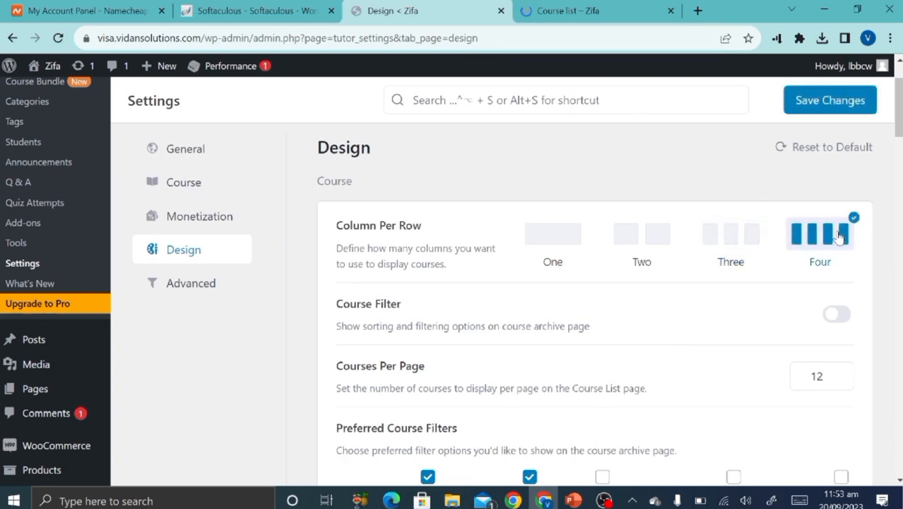
{"action": "left_click", "coordinate": [804, 103]}
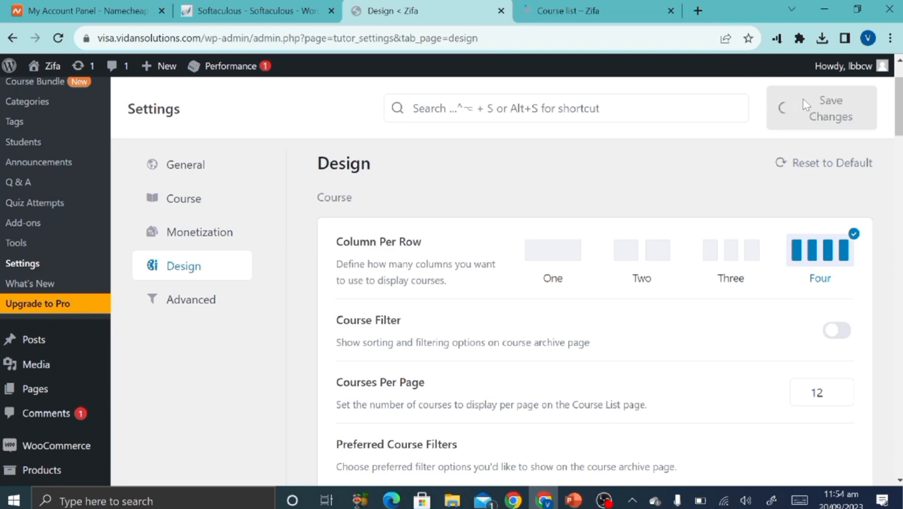
Enable membership from the notice so students and instructors can register.
{"action": "left_click", "coordinate": [600, 11]}
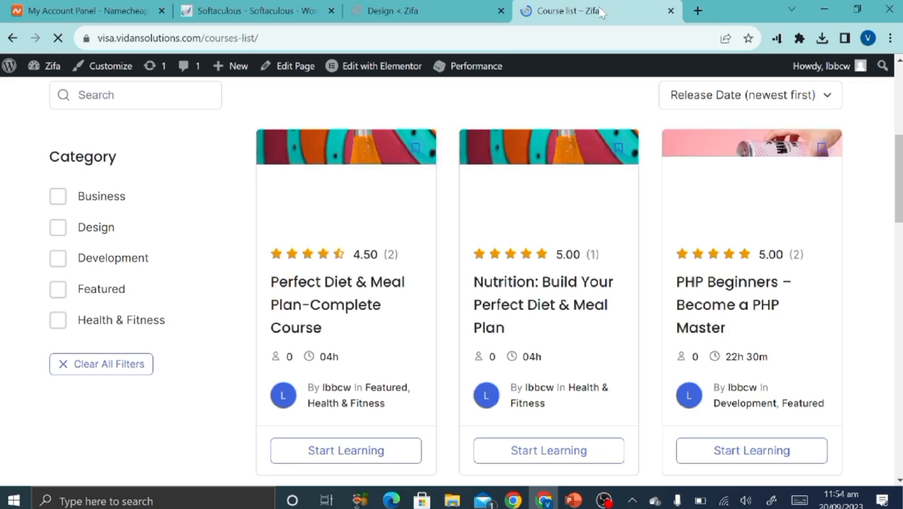
{"action": "left_click", "coordinate": [491, 8]}
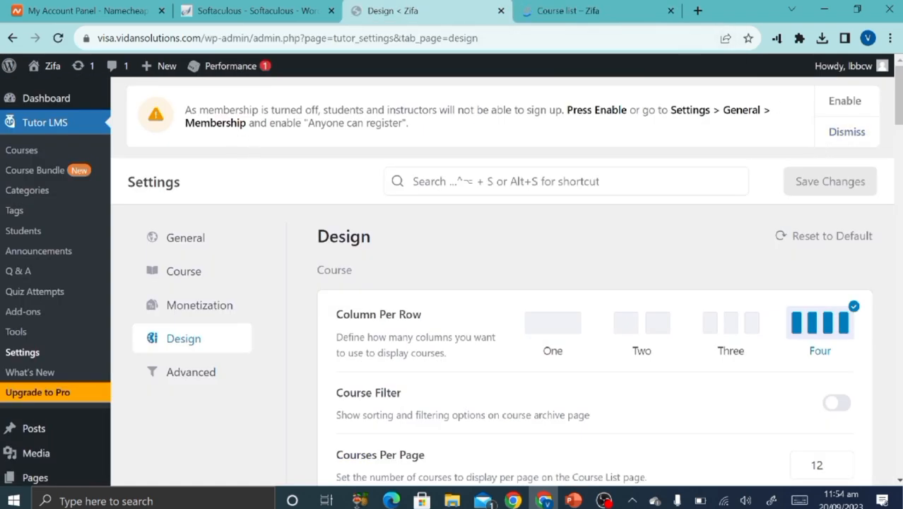
{"action": "left_click", "coordinate": [855, 104]}
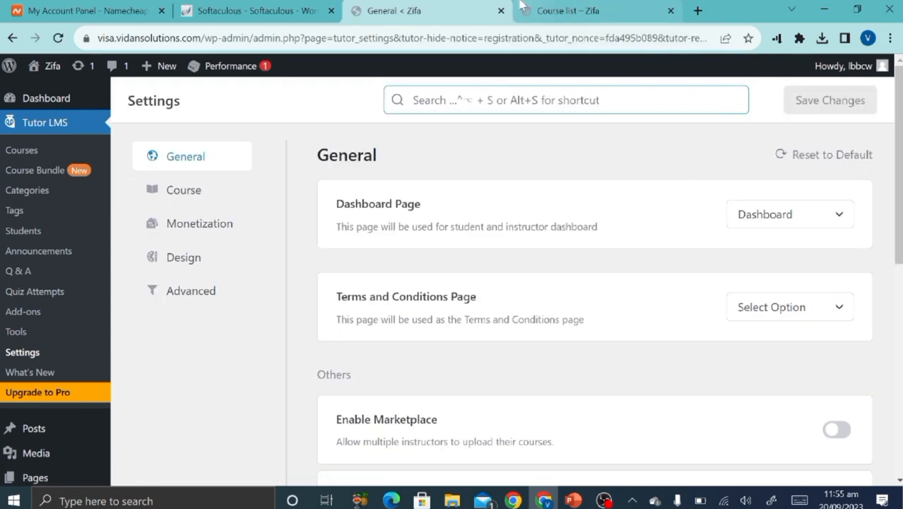
Reload the Course list page to check the four-column layout.
{"action": "left_click", "coordinate": [527, 10]}
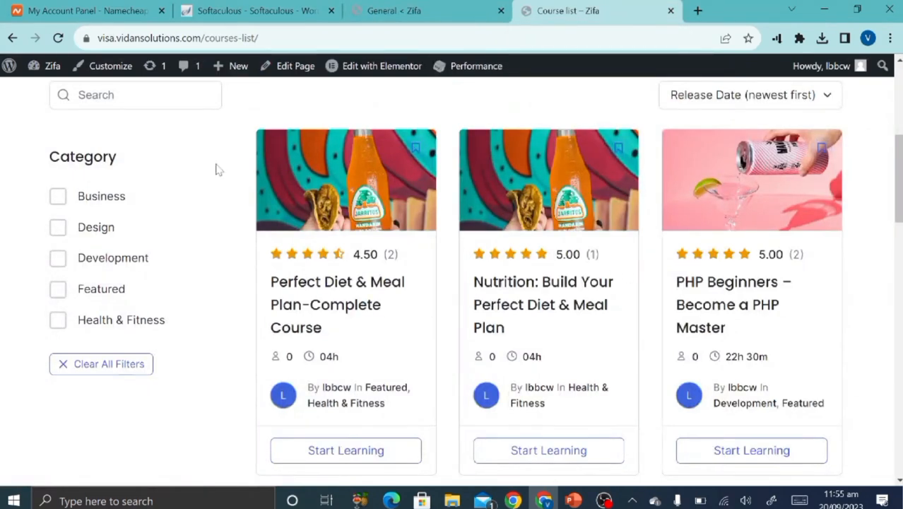
{"action": "left_click", "coordinate": [394, 10]}
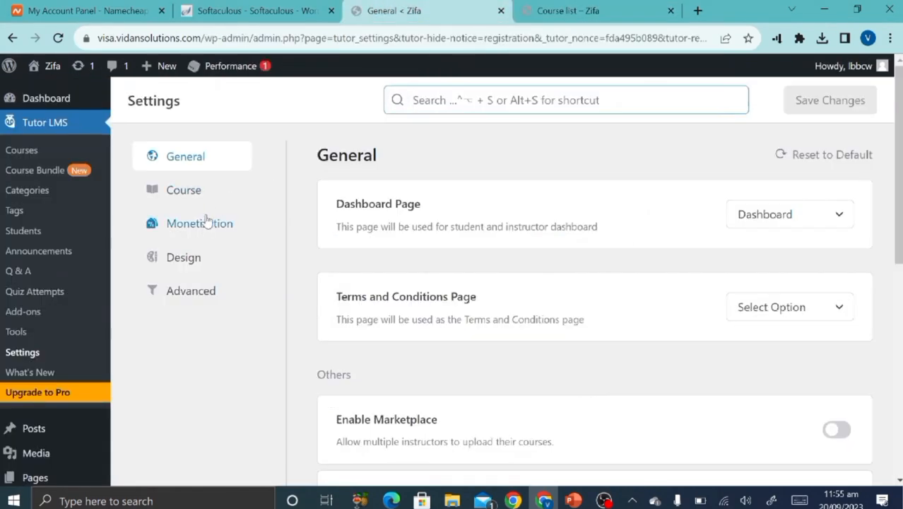
{"action": "left_click", "coordinate": [191, 264]}
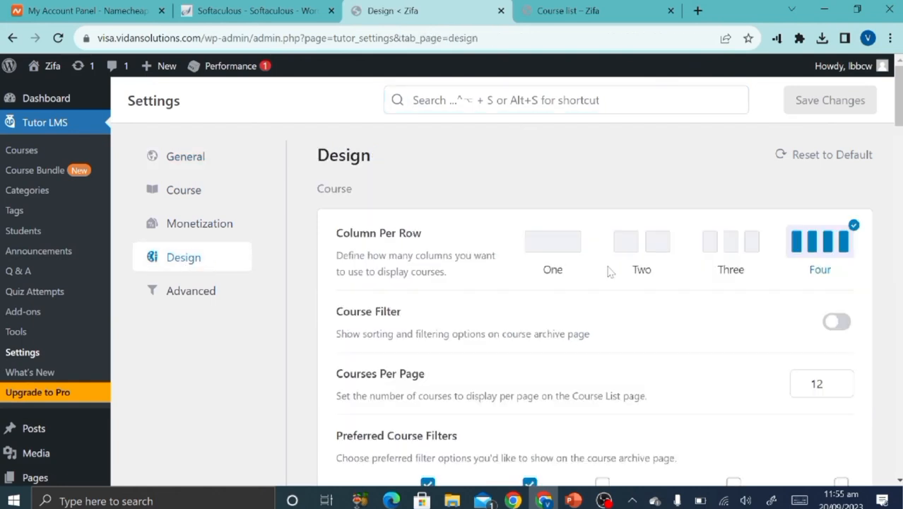
{"action": "left_click", "coordinate": [570, 10]}
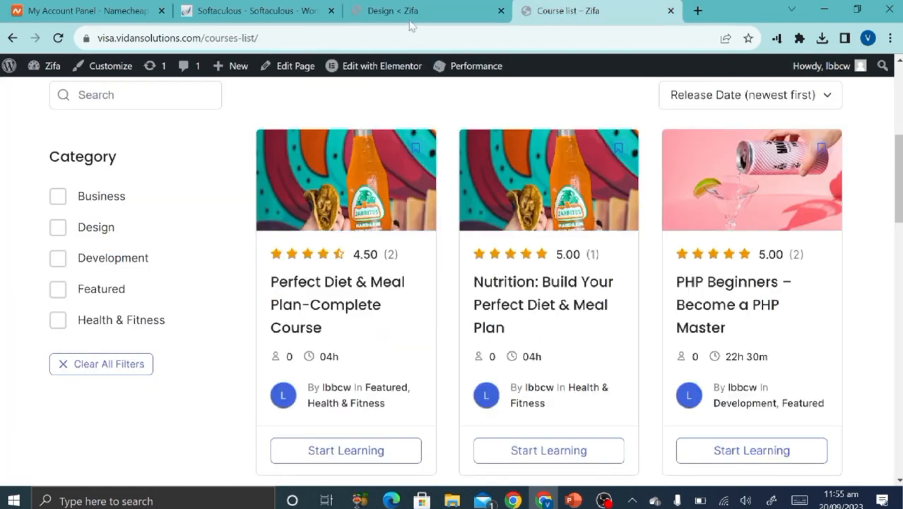
{"action": "left_click", "coordinate": [58, 38]}
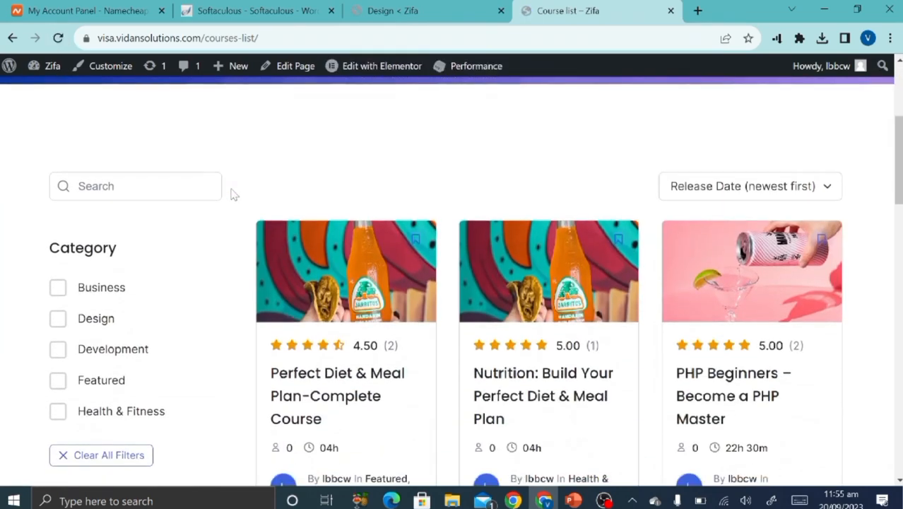
{"action": "scroll", "coordinate": [233, 195], "scroll_direction": "down", "scroll_amount": 12}
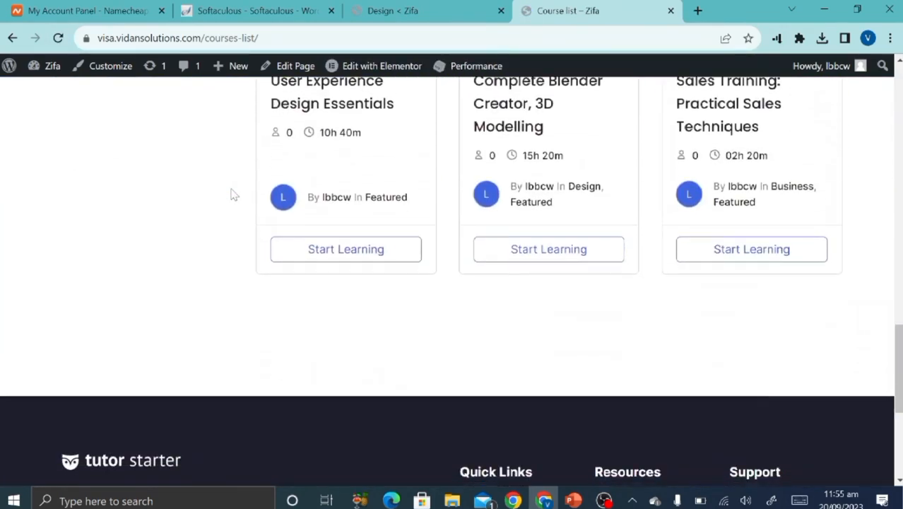
{"action": "scroll", "coordinate": [234, 195], "scroll_direction": "up", "scroll_amount": 15}
{"action": "scroll", "coordinate": [233, 194], "scroll_direction": "down", "scroll_amount": 5}
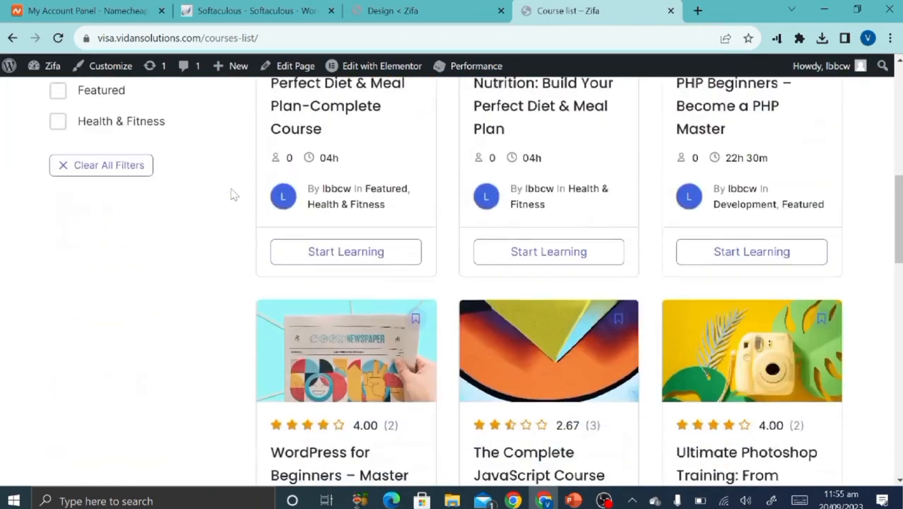
{"action": "scroll", "coordinate": [234, 194], "scroll_direction": "down", "scroll_amount": 10}
{"action": "scroll", "coordinate": [233, 195], "scroll_direction": "up", "scroll_amount": 11}
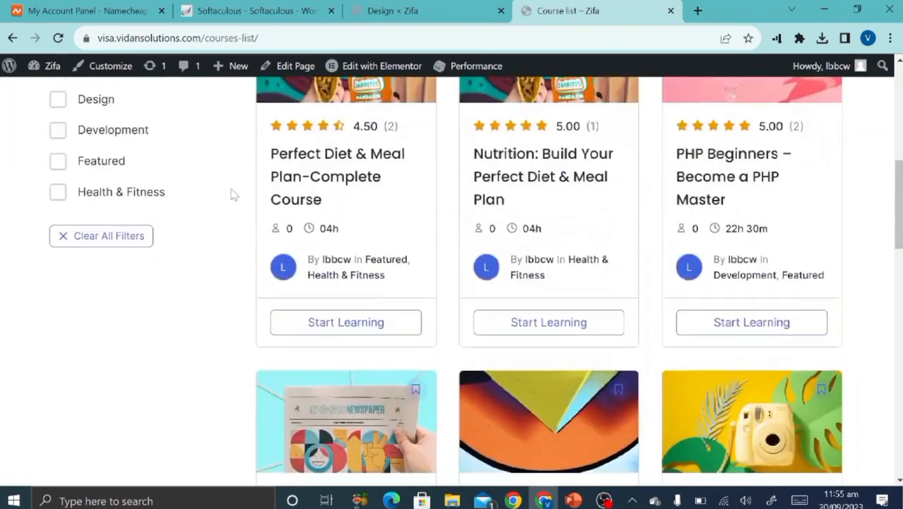
{"action": "scroll", "coordinate": [233, 194], "scroll_direction": "up", "scroll_amount": 1}
Compare the Design settings against the course list page layout.
{"action": "left_click", "coordinate": [420, 8]}
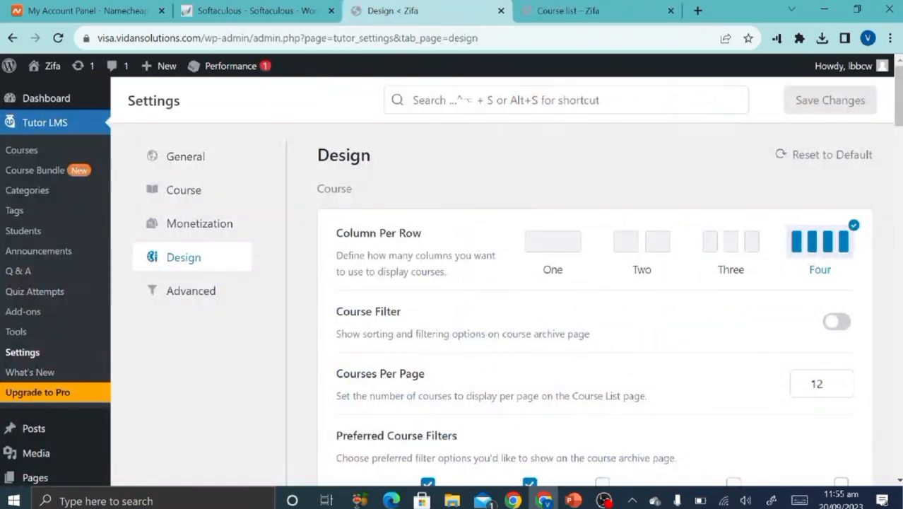
{"action": "scroll", "coordinate": [494, 395], "scroll_direction": "down", "scroll_amount": 4}
{"action": "scroll", "coordinate": [494, 396], "scroll_direction": "up", "scroll_amount": 2}
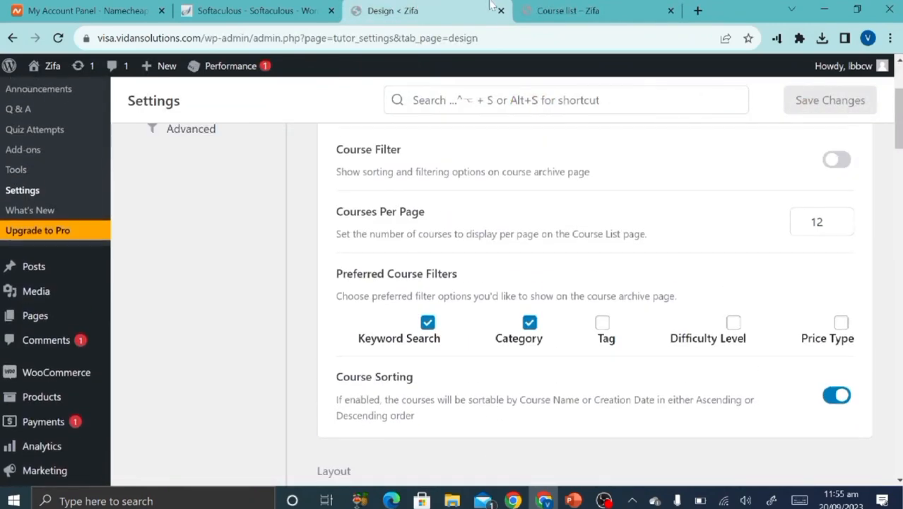
{"action": "left_click", "coordinate": [545, 9]}
{"action": "scroll", "coordinate": [373, 338], "scroll_direction": "up", "scroll_amount": 3}
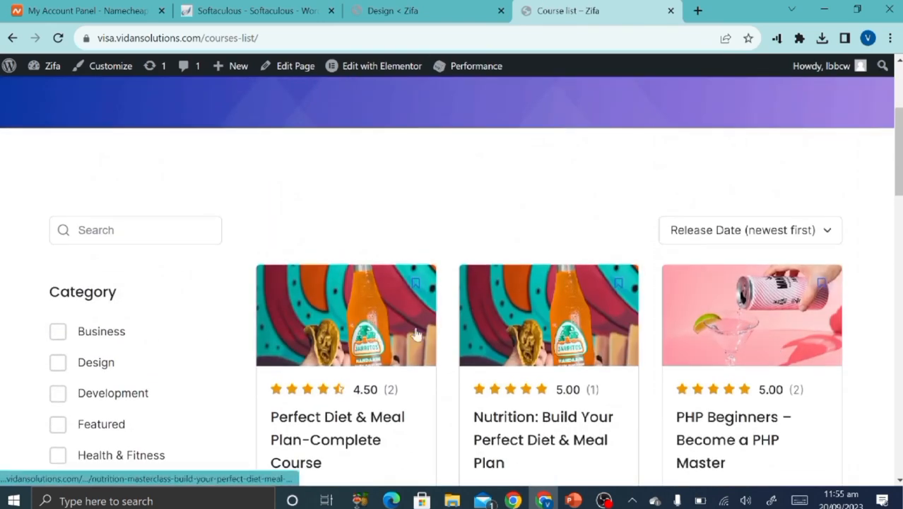
{"action": "scroll", "coordinate": [379, 339], "scroll_direction": "down", "scroll_amount": 7}
{"action": "scroll", "coordinate": [380, 339], "scroll_direction": "down", "scroll_amount": 9}
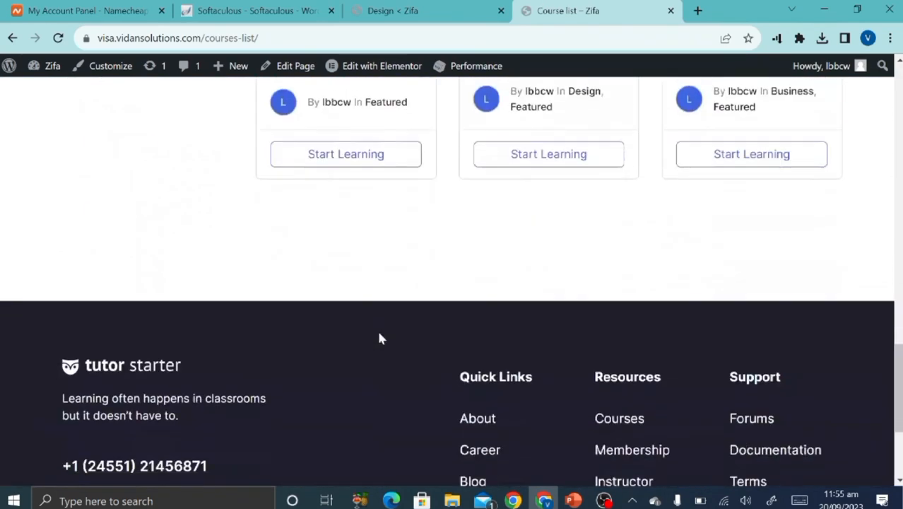
{"action": "scroll", "coordinate": [379, 339], "scroll_direction": "up", "scroll_amount": 7}
Change Column Per Row to Three and save the Design settings.
{"action": "left_click", "coordinate": [428, 7]}
{"action": "scroll", "coordinate": [539, 359], "scroll_direction": "up", "scroll_amount": 3}
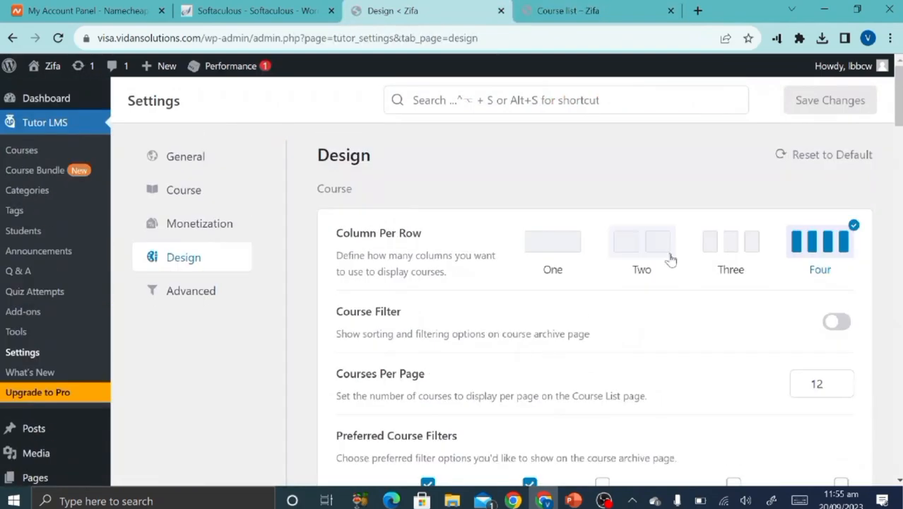
{"action": "left_click", "coordinate": [713, 244]}
{"action": "left_click", "coordinate": [825, 113]}
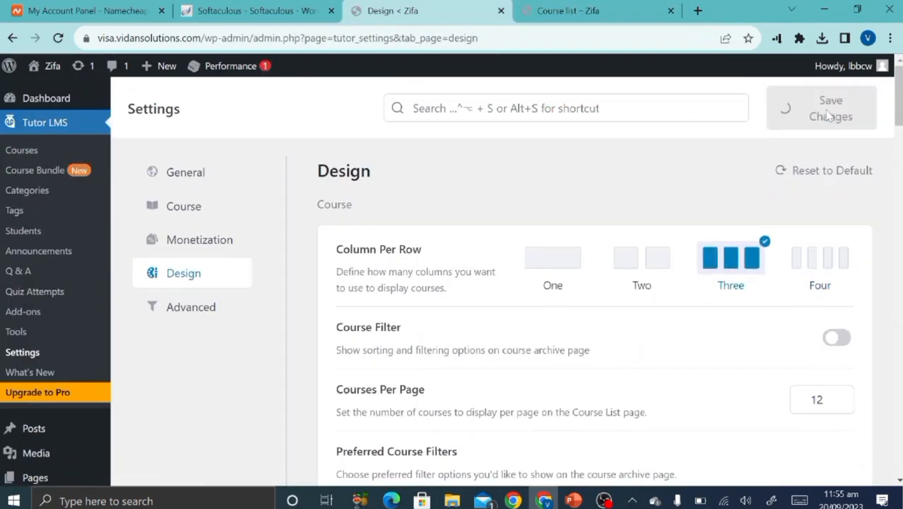
Check the course list page now showing three courses per row.
{"action": "scroll", "coordinate": [644, 356], "scroll_direction": "down", "scroll_amount": 1}
{"action": "scroll", "coordinate": [451, 313], "scroll_direction": "down", "scroll_amount": 1}
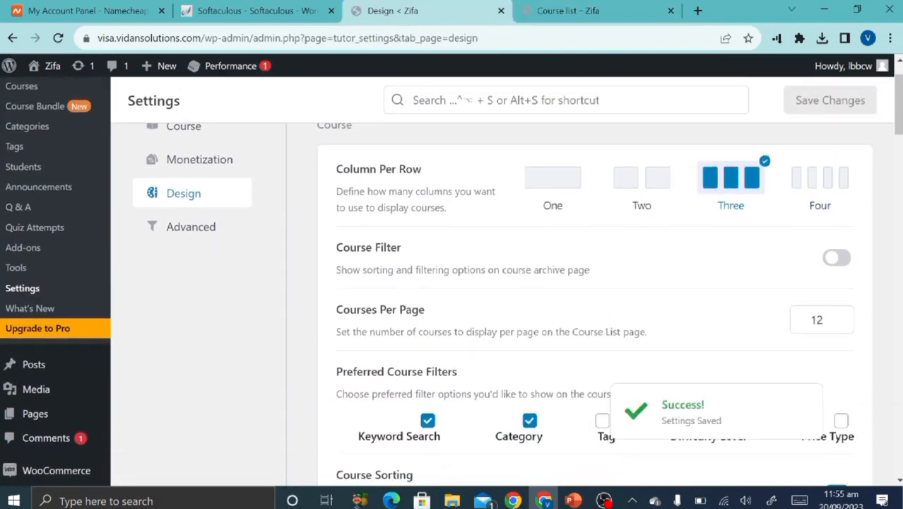
{"action": "left_click", "coordinate": [537, 5]}
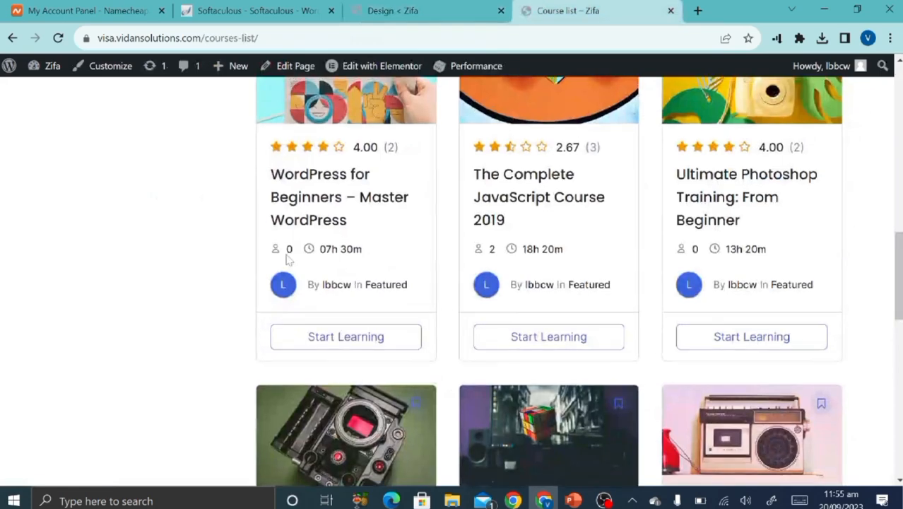
{"action": "scroll", "coordinate": [286, 260], "scroll_direction": "up", "scroll_amount": 10}
{"action": "scroll", "coordinate": [287, 260], "scroll_direction": "down", "scroll_amount": 4}
{"action": "scroll", "coordinate": [287, 260], "scroll_direction": "up", "scroll_amount": 3}
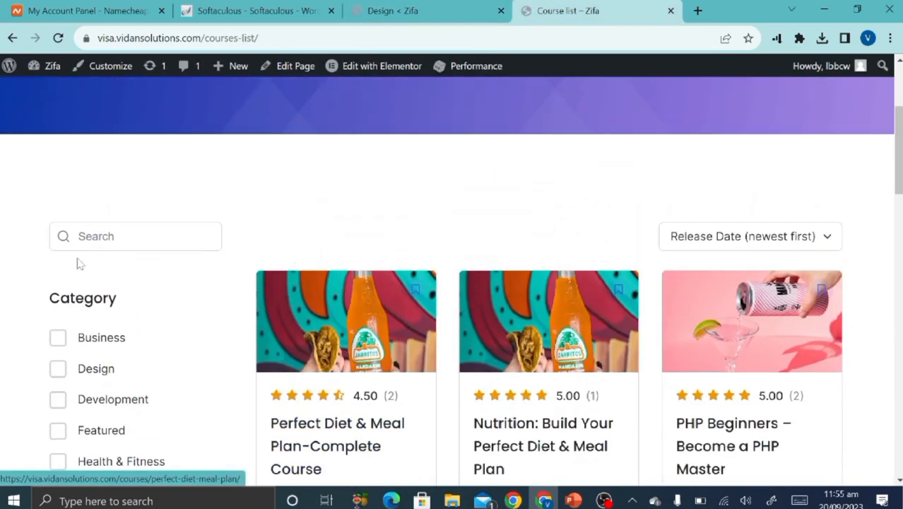
{"action": "scroll", "coordinate": [128, 418], "scroll_direction": "down", "scroll_amount": 3}
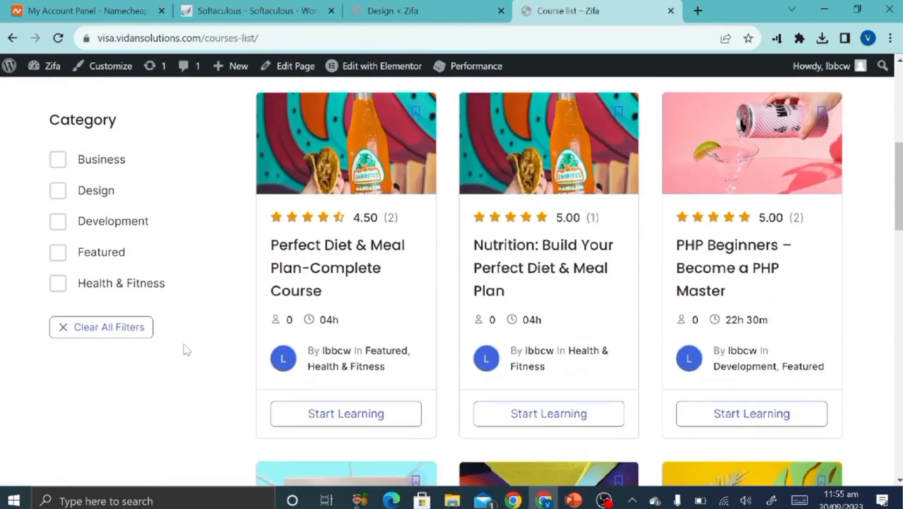
{"action": "scroll", "coordinate": [294, 272], "scroll_direction": "up", "scroll_amount": 5}
Switch on Course Filter in the Design settings and save it.
{"action": "left_click", "coordinate": [392, 10]}
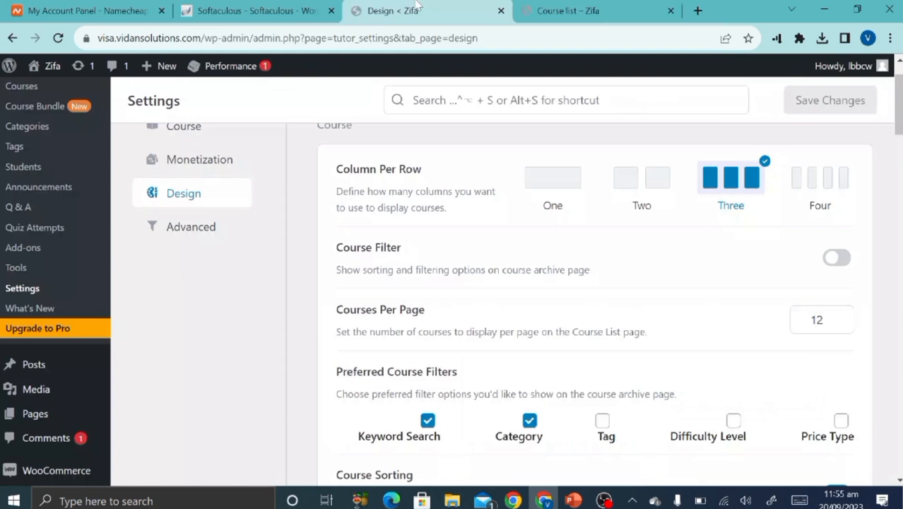
{"action": "left_click", "coordinate": [844, 267]}
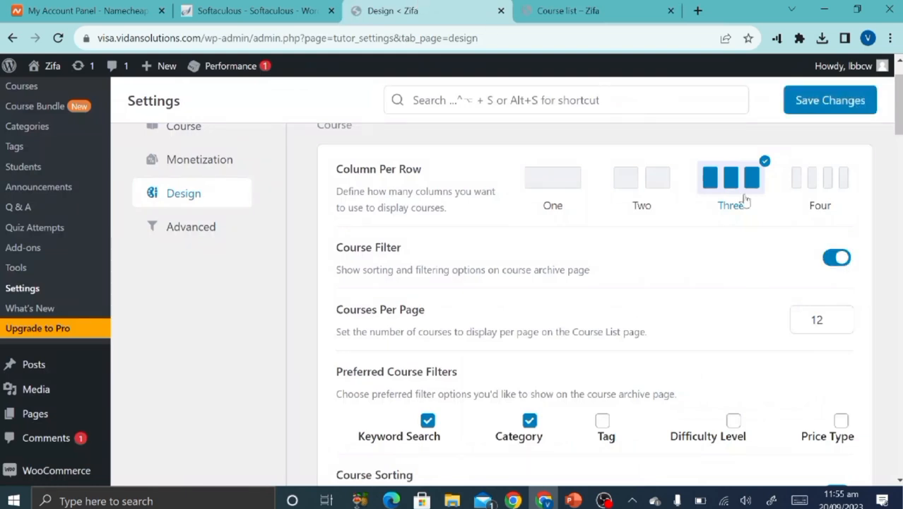
{"action": "left_click", "coordinate": [813, 102]}
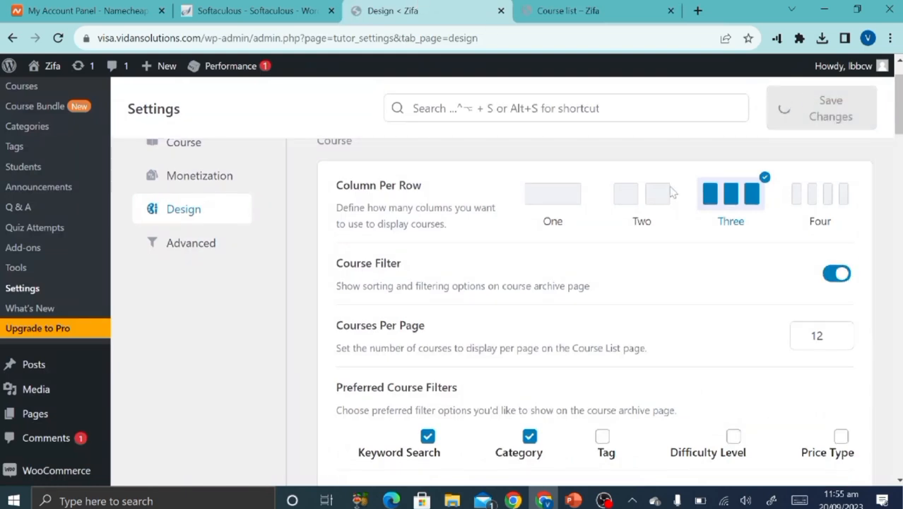
{"action": "scroll", "coordinate": [571, 283], "scroll_direction": "down", "scroll_amount": 3}
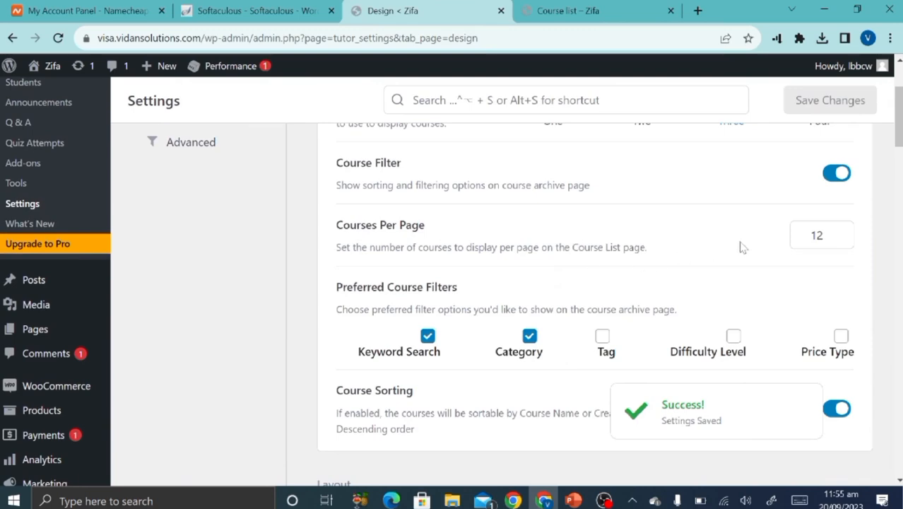
{"action": "scroll", "coordinate": [471, 384], "scroll_direction": "down", "scroll_amount": 3}
{"action": "scroll", "coordinate": [470, 382], "scroll_direction": "down", "scroll_amount": 9}
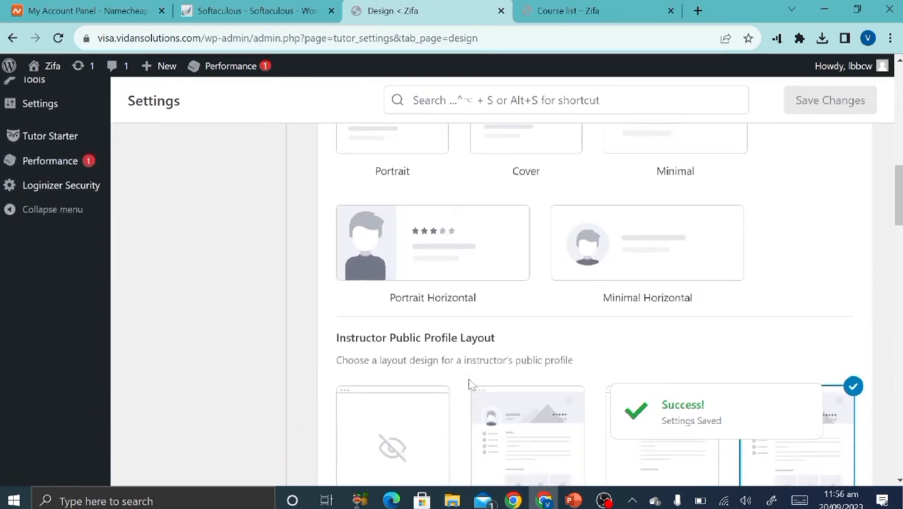
{"action": "scroll", "coordinate": [470, 381], "scroll_direction": "up", "scroll_amount": 7}
{"action": "scroll", "coordinate": [470, 383], "scroll_direction": "up", "scroll_amount": 2}
{"action": "scroll", "coordinate": [470, 384], "scroll_direction": "down", "scroll_amount": 15}
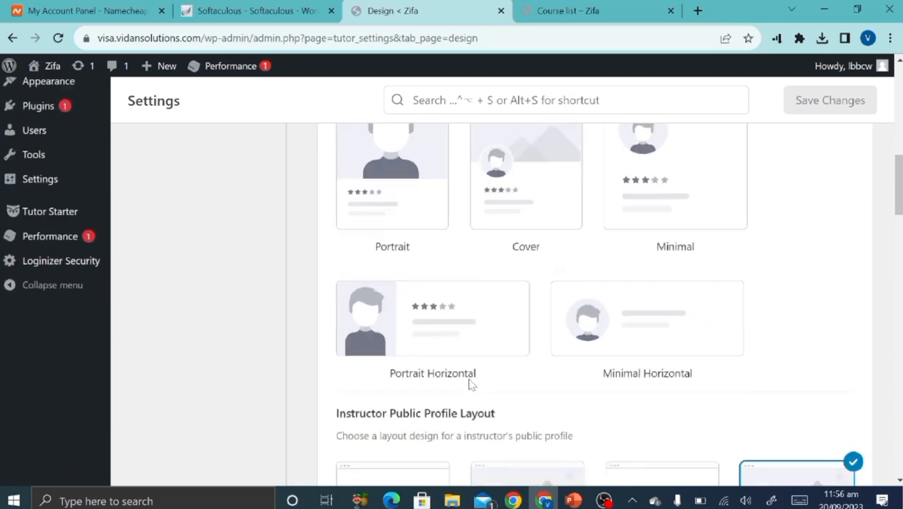
{"action": "scroll", "coordinate": [470, 383], "scroll_direction": "down", "scroll_amount": 1}
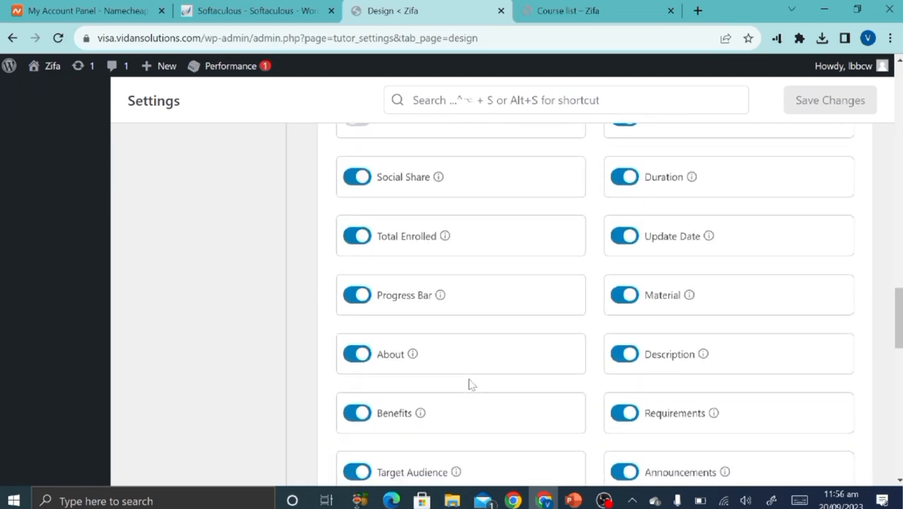
{"action": "scroll", "coordinate": [470, 383], "scroll_direction": "up", "scroll_amount": 5}
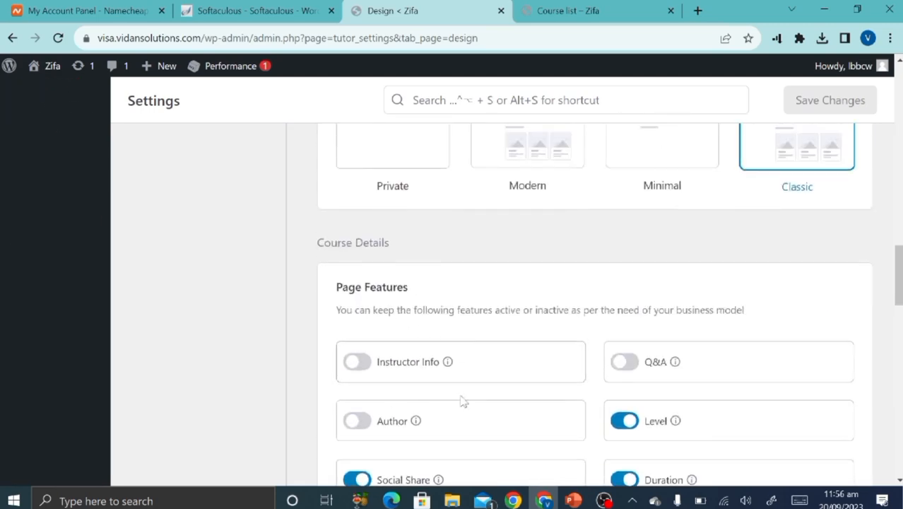
{"action": "scroll", "coordinate": [462, 410], "scroll_direction": "down", "scroll_amount": 3}
{"action": "scroll", "coordinate": [462, 415], "scroll_direction": "down", "scroll_amount": 10}
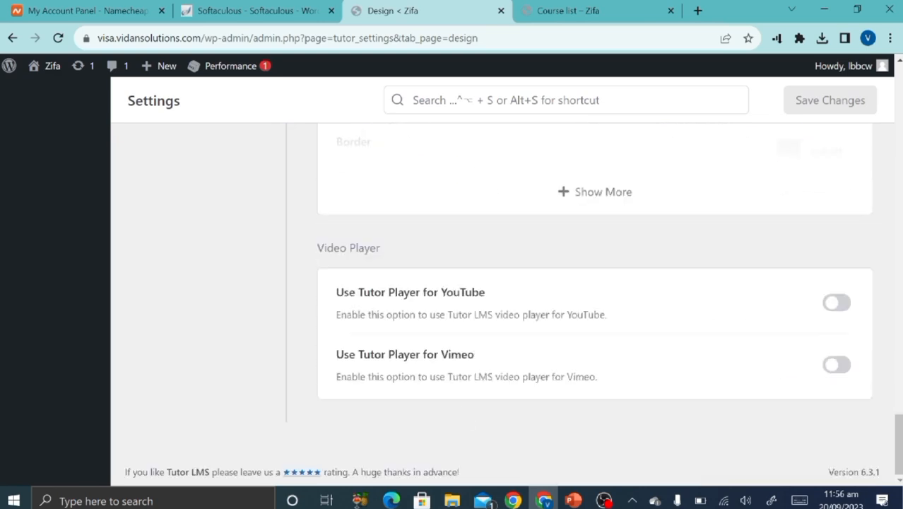
Enable the Tutor Player for YouTube and Vimeo videos and save.
{"action": "left_click", "coordinate": [836, 302]}
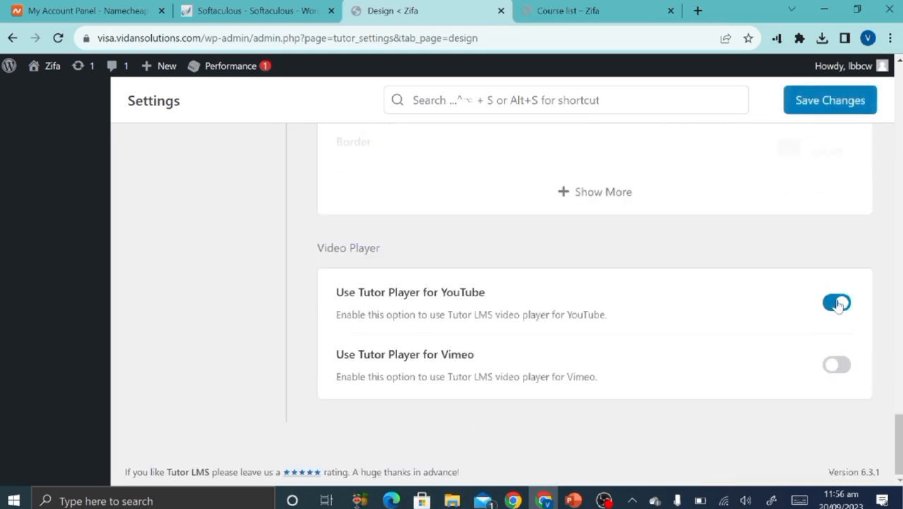
{"action": "left_click", "coordinate": [847, 373]}
{"action": "left_click", "coordinate": [824, 101]}
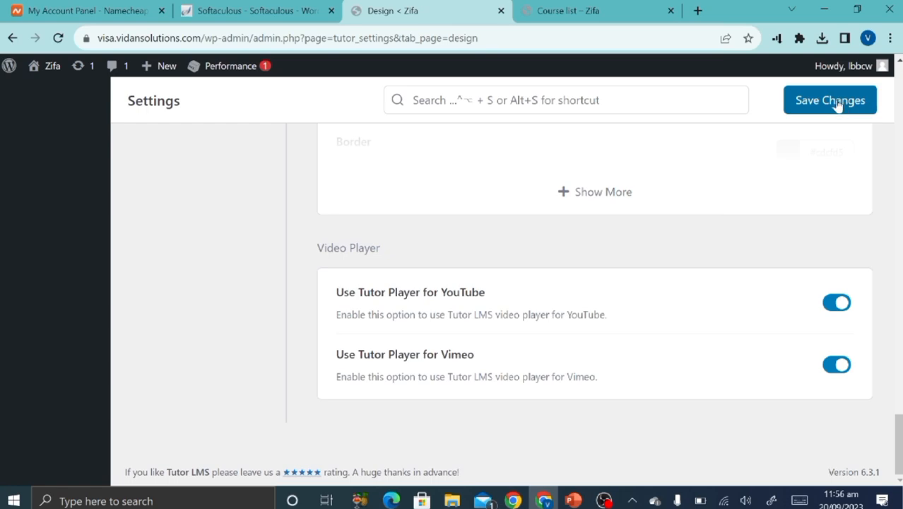
Save the Design settings again and review the saved options.
{"action": "left_click", "coordinate": [835, 103]}
{"action": "scroll", "coordinate": [583, 225], "scroll_direction": "up", "scroll_amount": 15}
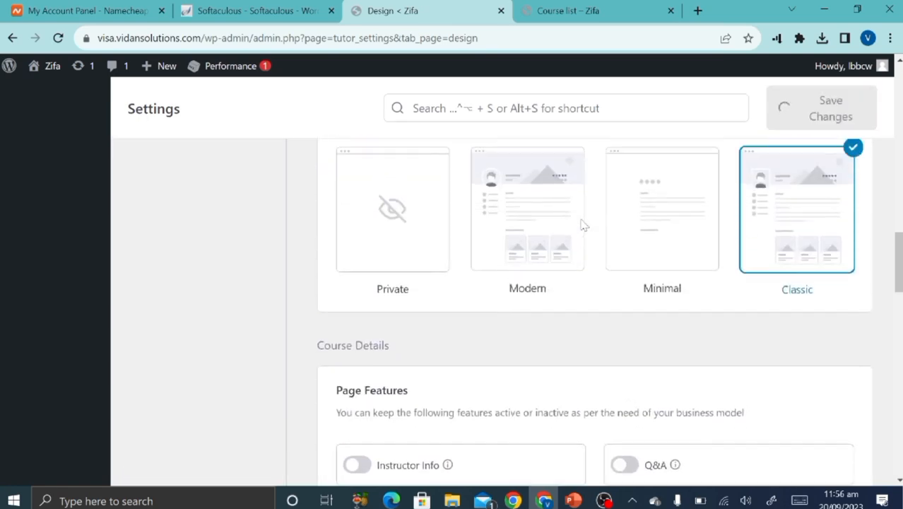
{"action": "scroll", "coordinate": [584, 225], "scroll_direction": "up", "scroll_amount": 8}
{"action": "scroll", "coordinate": [584, 224], "scroll_direction": "down", "scroll_amount": 13}
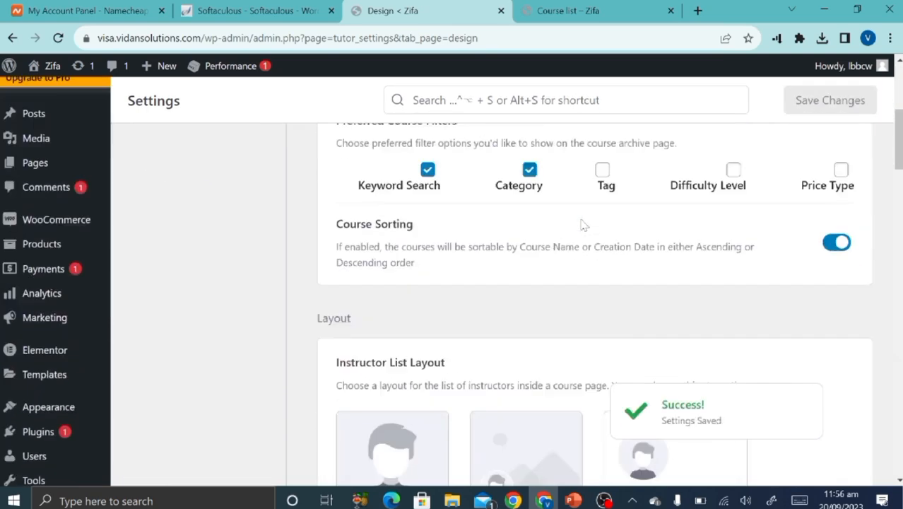
{"action": "scroll", "coordinate": [584, 224], "scroll_direction": "down", "scroll_amount": 20}
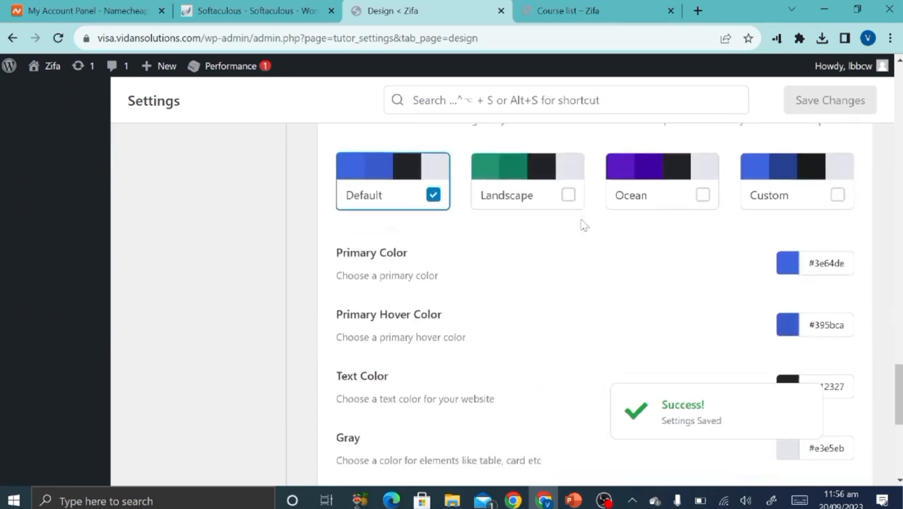
{"action": "scroll", "coordinate": [584, 225], "scroll_direction": "up", "scroll_amount": 20}
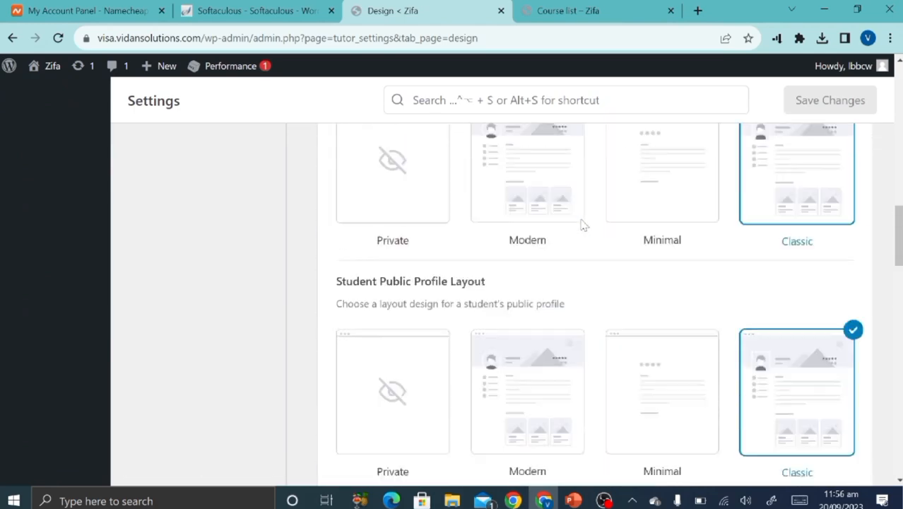
{"action": "scroll", "coordinate": [584, 225], "scroll_direction": "up", "scroll_amount": 5}
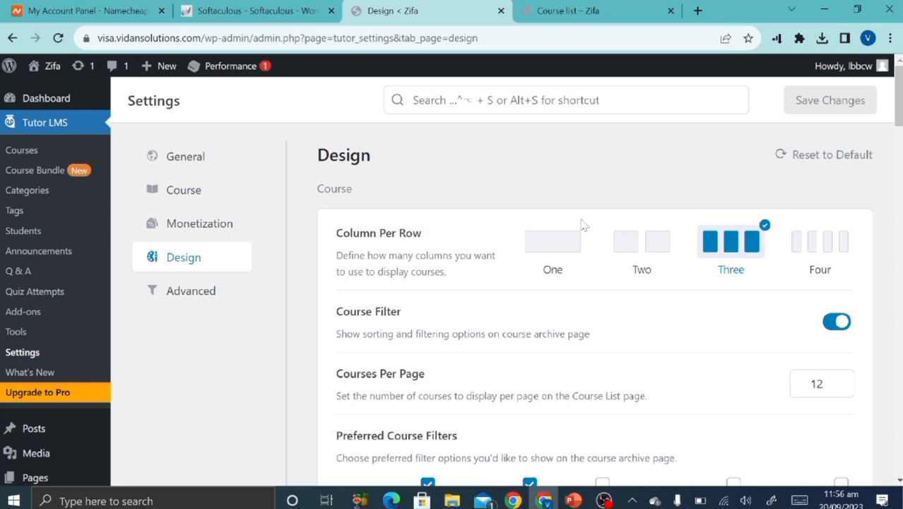
{"action": "scroll", "coordinate": [584, 226], "scroll_direction": "down", "scroll_amount": 9}
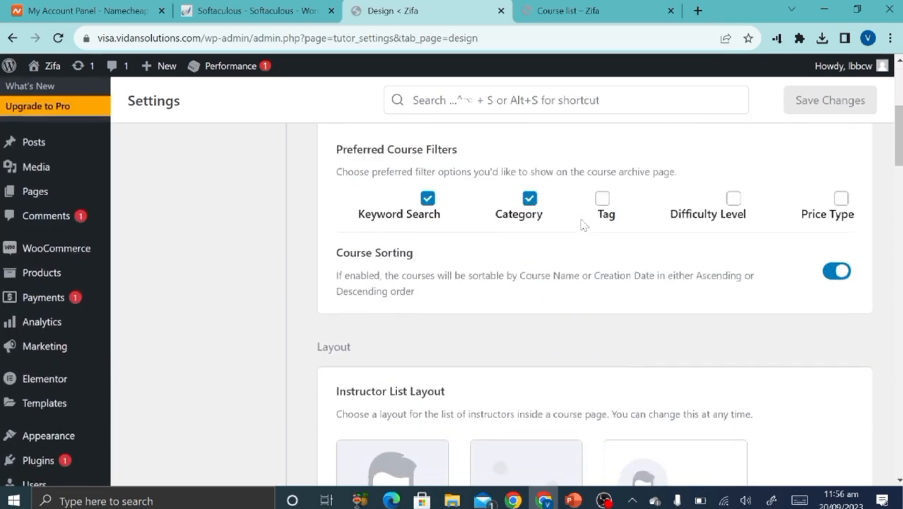
{"action": "scroll", "coordinate": [583, 226], "scroll_direction": "up", "scroll_amount": 9}
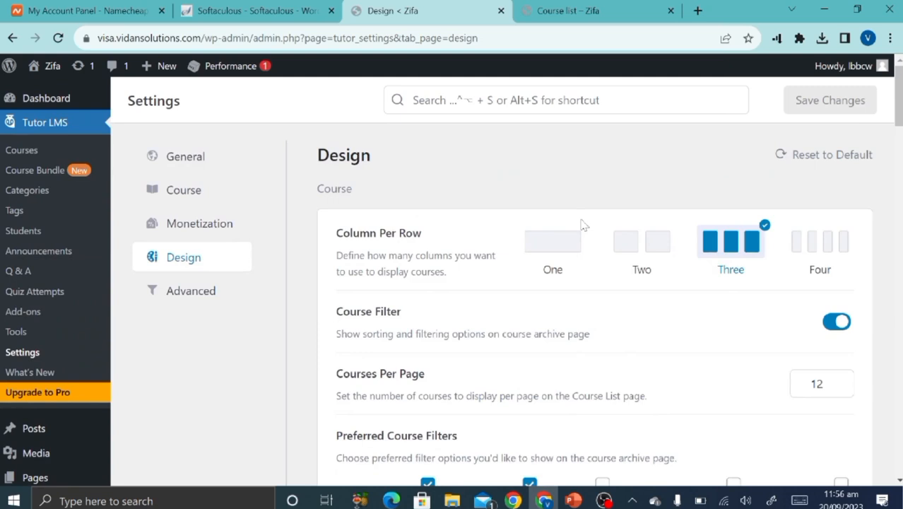
Go to Advanced settings and list pages for the Course Archive Page.
{"action": "left_click", "coordinate": [173, 298]}
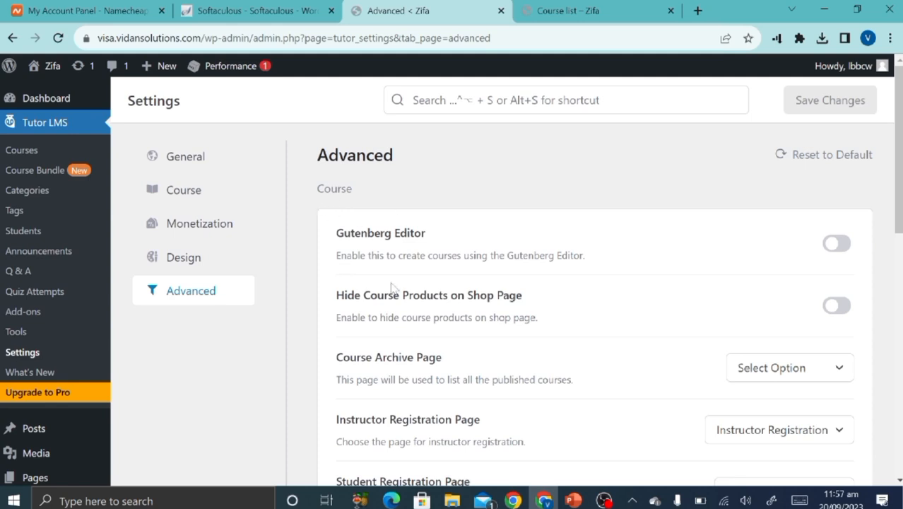
{"action": "scroll", "coordinate": [392, 286], "scroll_direction": "down", "scroll_amount": 2}
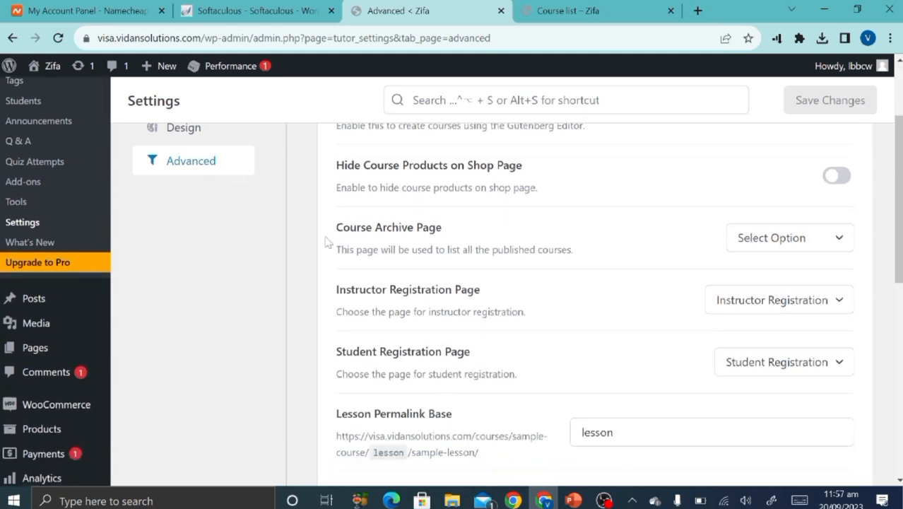
{"action": "left_click", "coordinate": [778, 246]}
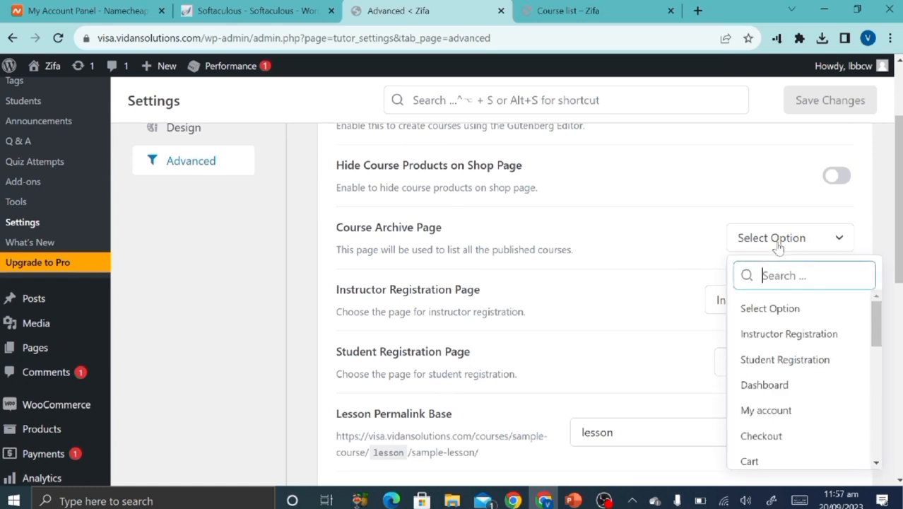
Glance at the course list page, then scroll through the Advanced settings unchanged.
{"action": "left_click", "coordinate": [583, 10]}
{"action": "left_click", "coordinate": [430, 5]}
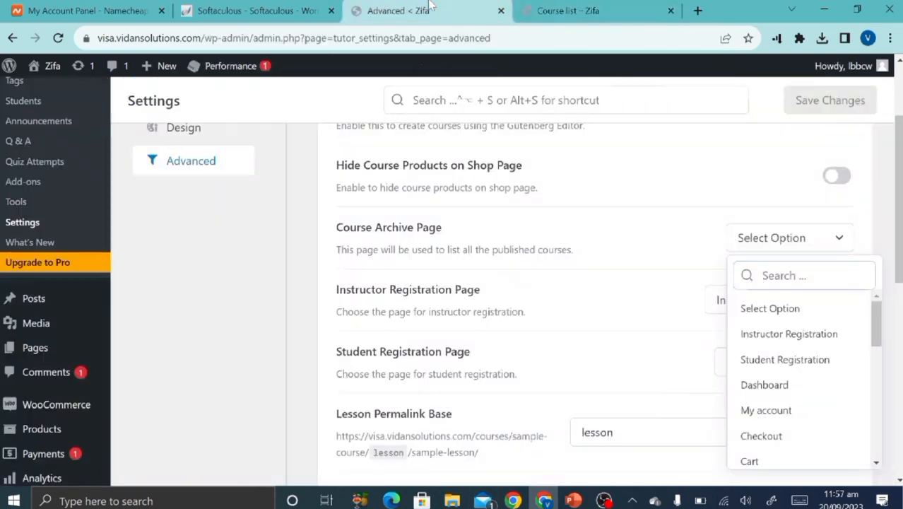
{"action": "left_click", "coordinate": [533, 6]}
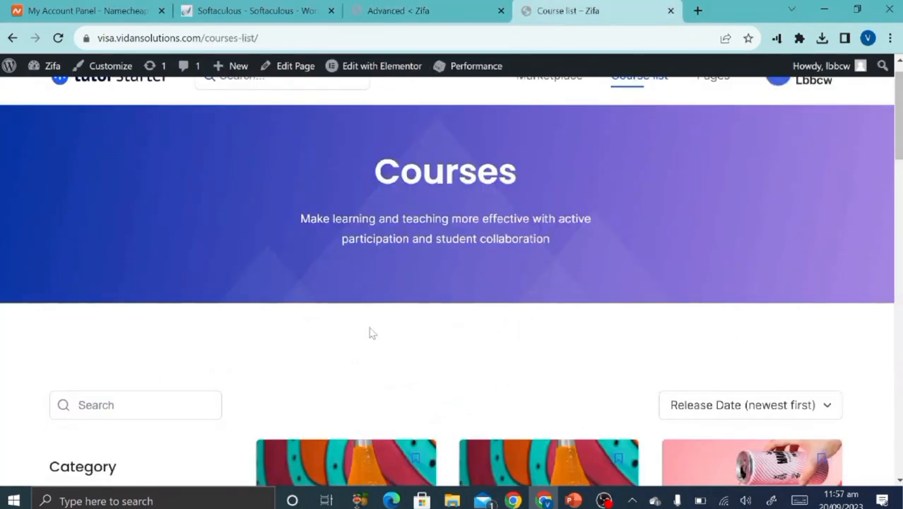
{"action": "left_click", "coordinate": [397, 6]}
{"action": "scroll", "coordinate": [635, 242], "scroll_direction": "down", "scroll_amount": 6}
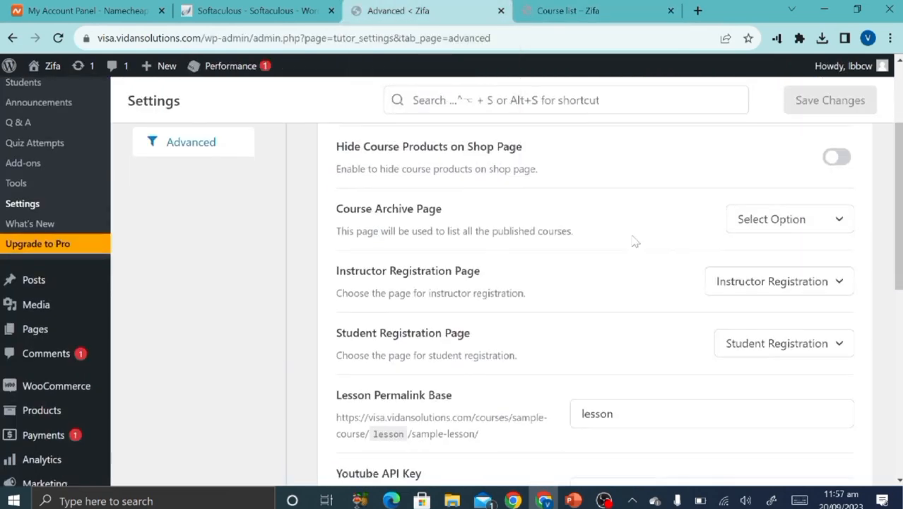
{"action": "scroll", "coordinate": [635, 242], "scroll_direction": "down", "scroll_amount": 1}
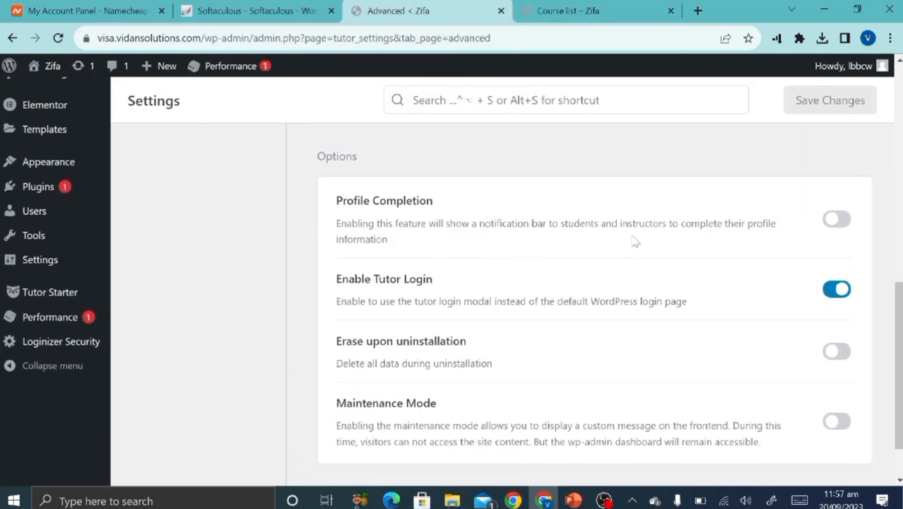
{"action": "scroll", "coordinate": [514, 372], "scroll_direction": "down", "scroll_amount": 2}
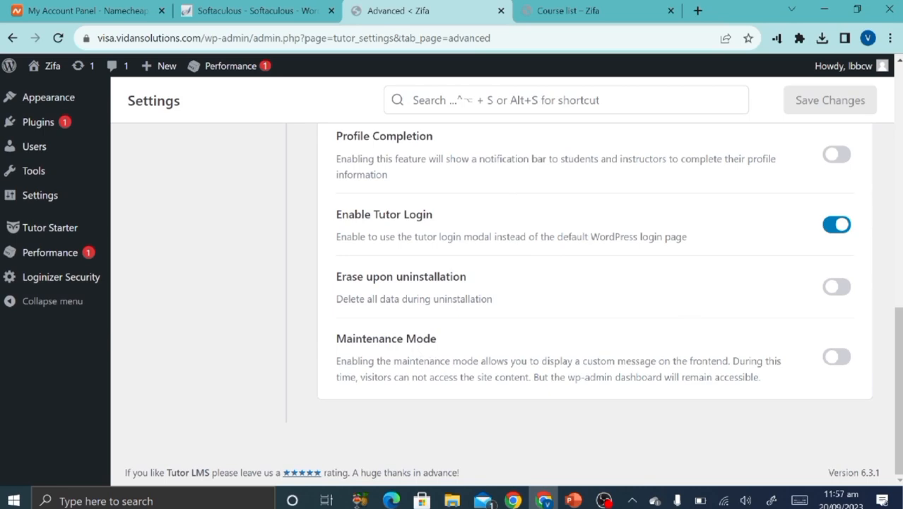
{"action": "scroll", "coordinate": [479, 362], "scroll_direction": "up", "scroll_amount": 10}
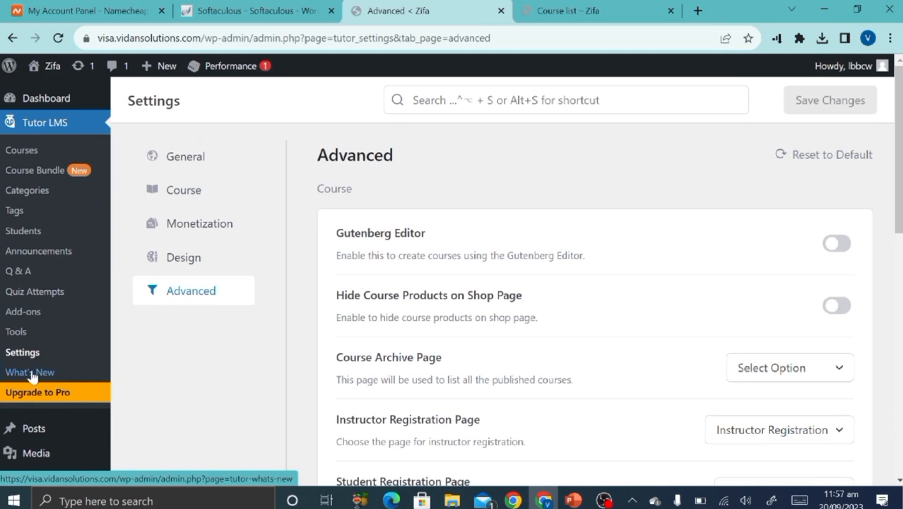
Go through Tutor LMS Tools and Import/Export to the Tutor Pages status list.
{"action": "left_click", "coordinate": [17, 332]}
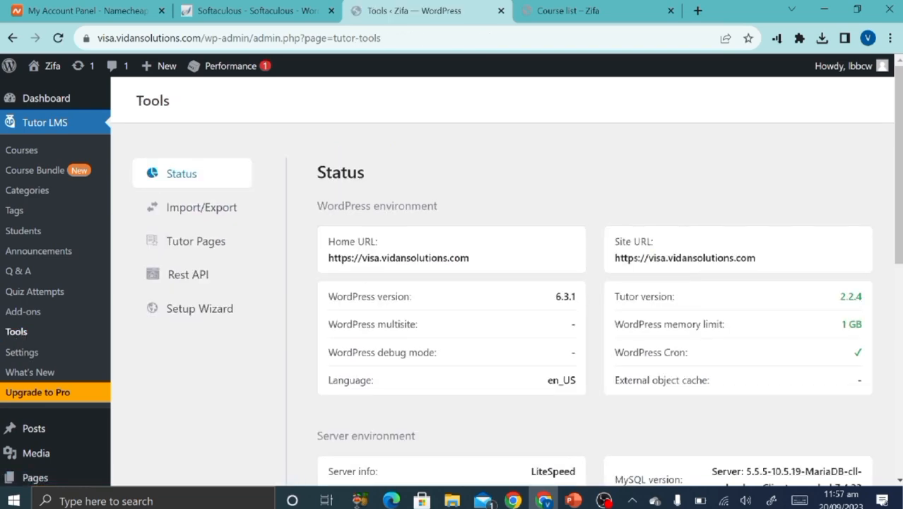
{"action": "scroll", "coordinate": [366, 373], "scroll_direction": "down", "scroll_amount": 2}
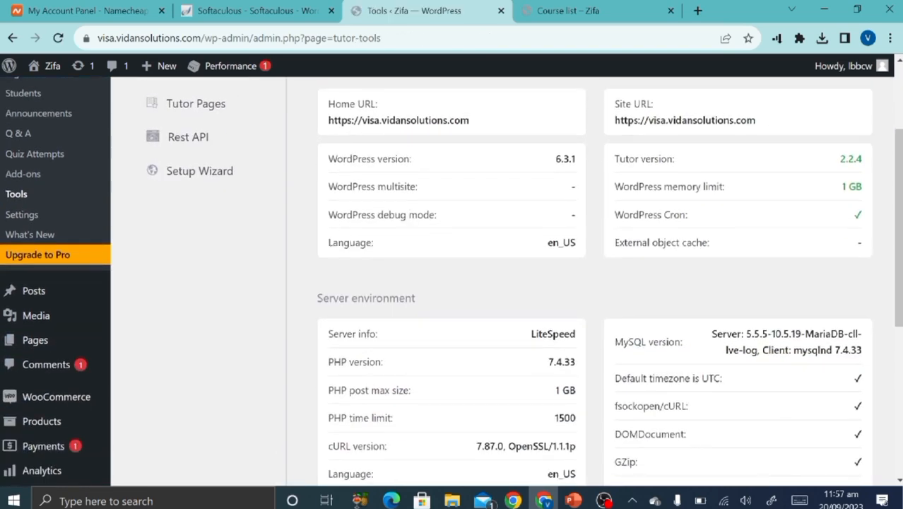
{"action": "scroll", "coordinate": [366, 373], "scroll_direction": "up", "scroll_amount": 2}
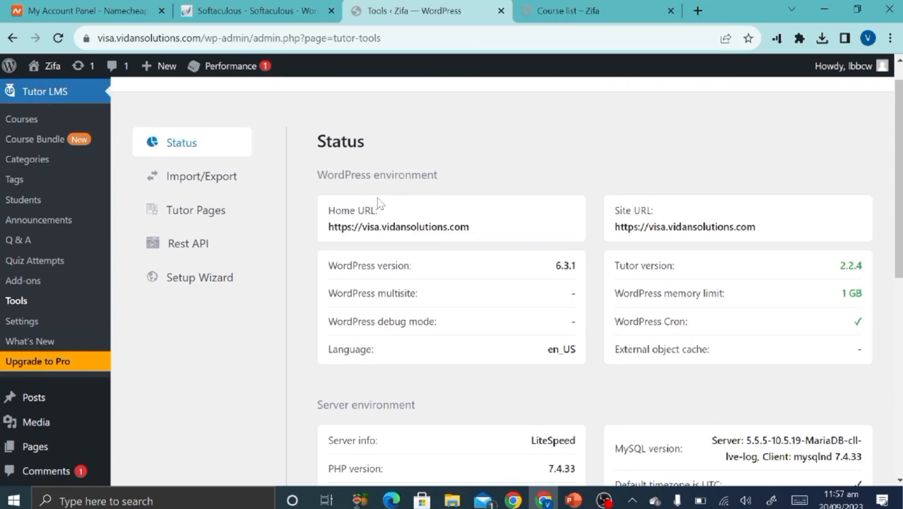
{"action": "scroll", "coordinate": [466, 332], "scroll_direction": "down", "scroll_amount": 3}
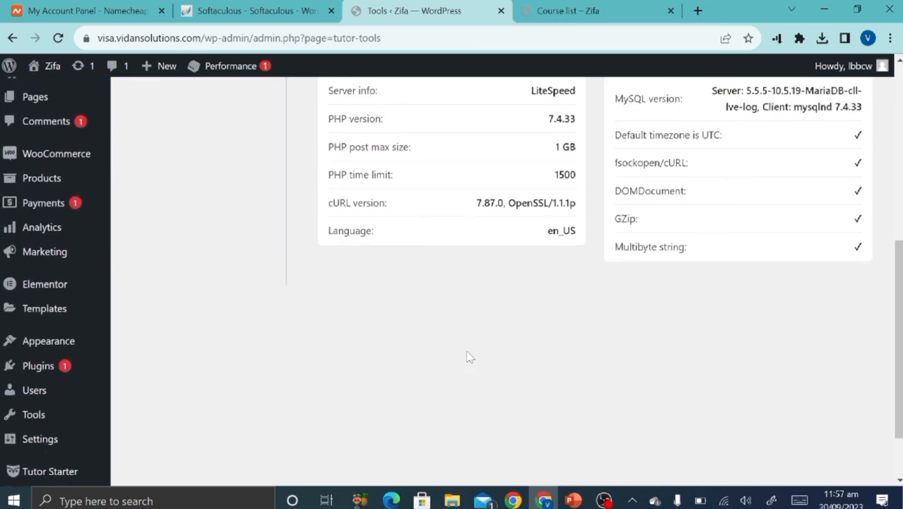
{"action": "scroll", "coordinate": [468, 355], "scroll_direction": "up", "scroll_amount": 4}
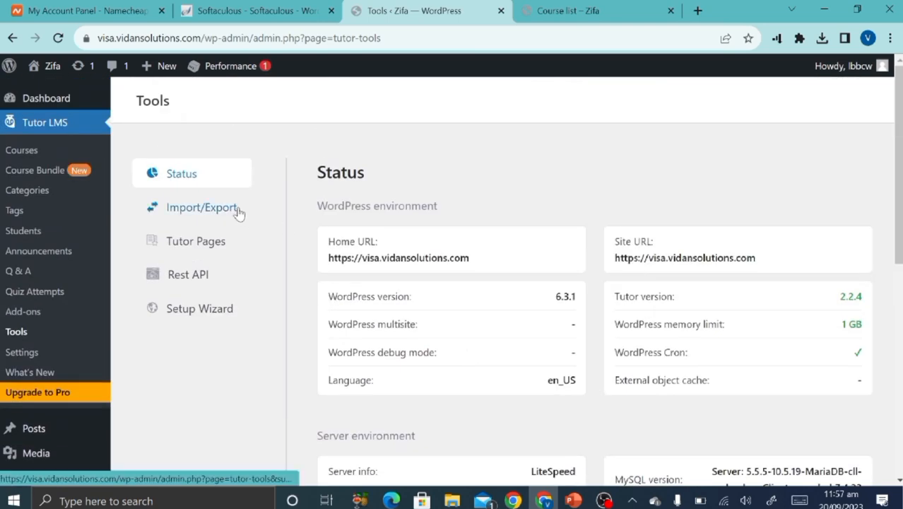
{"action": "left_click", "coordinate": [239, 212]}
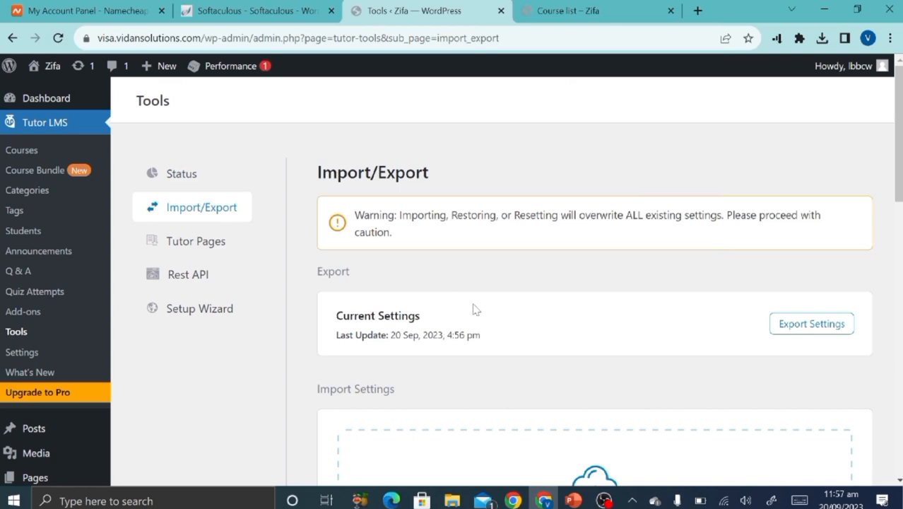
{"action": "scroll", "coordinate": [476, 309], "scroll_direction": "down", "scroll_amount": 1}
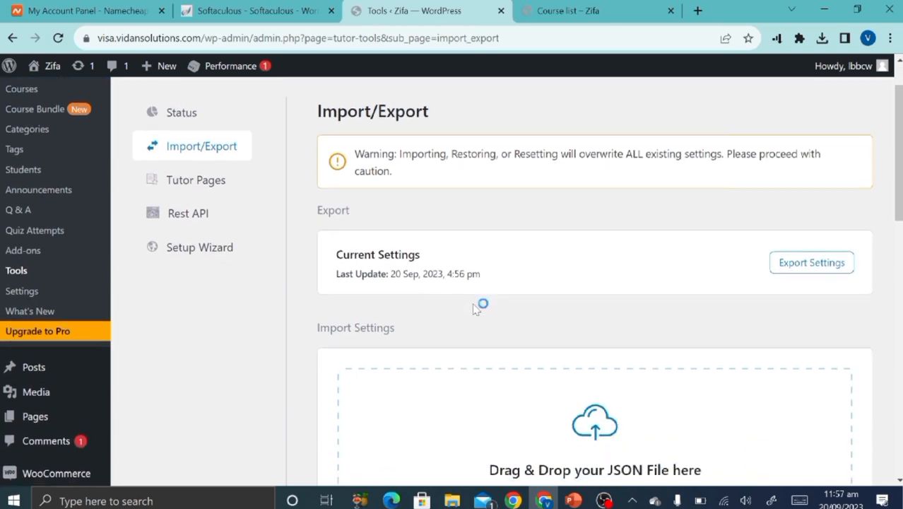
{"action": "left_click", "coordinate": [200, 188]}
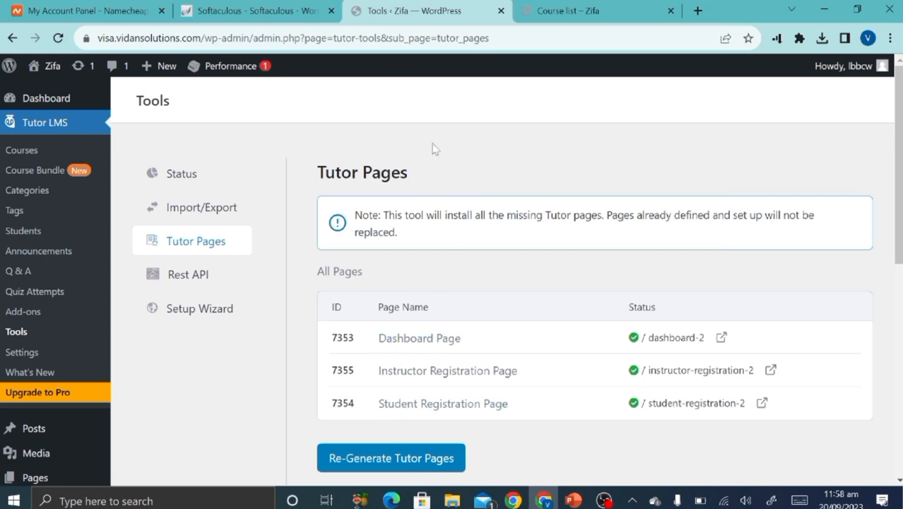
Launch the Setup Wizard and scroll its 'Thank You for Choosing Us' welcome screen.
{"action": "left_click", "coordinate": [192, 286]}
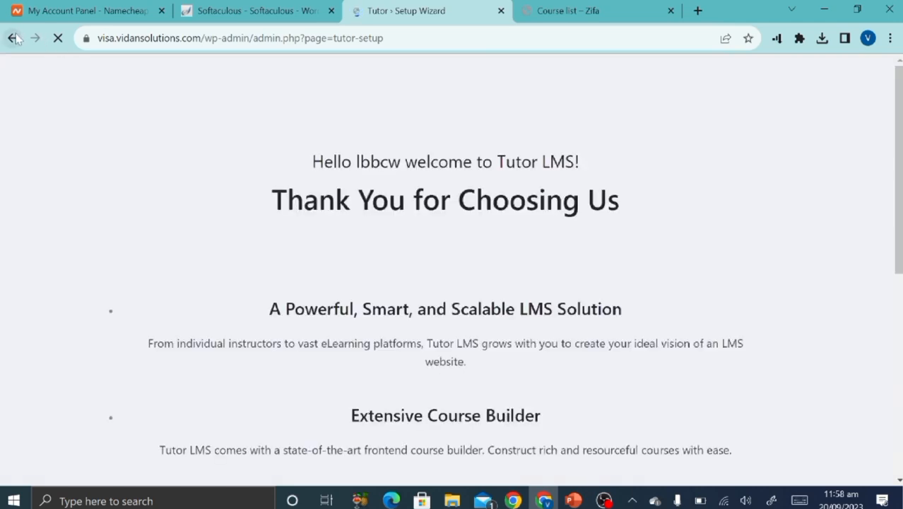
{"action": "scroll", "coordinate": [214, 311], "scroll_direction": "down", "scroll_amount": 1}
{"action": "scroll", "coordinate": [214, 311], "scroll_direction": "down", "scroll_amount": 3}
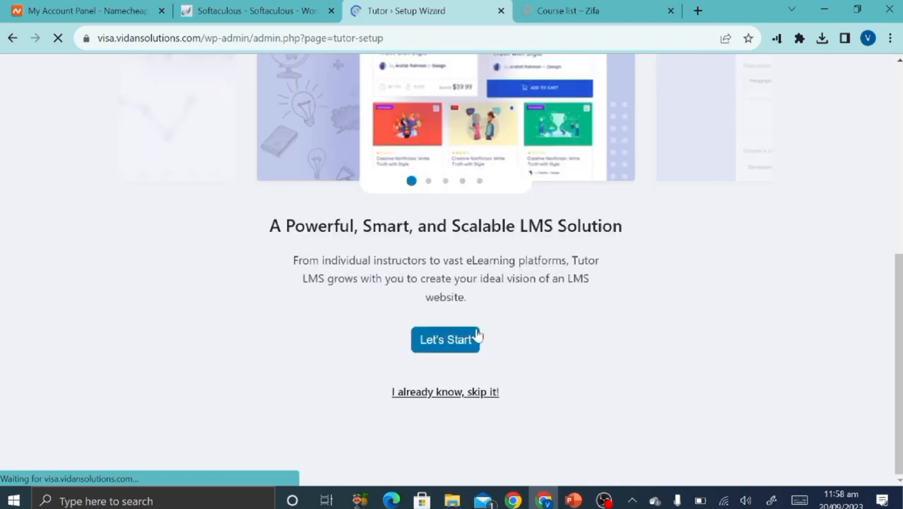
{"action": "scroll", "coordinate": [479, 212], "scroll_direction": "up", "scroll_amount": 2}
{"action": "scroll", "coordinate": [479, 314], "scroll_direction": "down", "scroll_amount": 2}
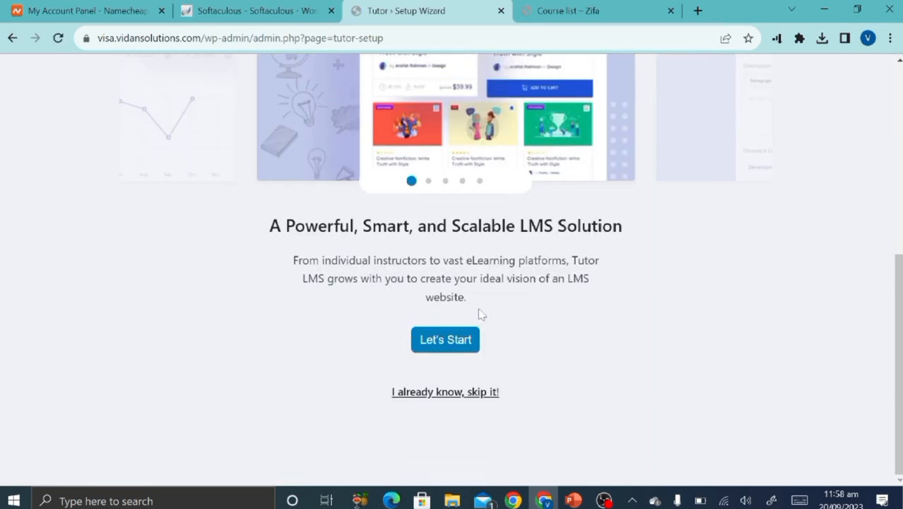
Skip the setup wizard introduction and view the Tutor LMS Students list with its one enrolled student.
{"action": "left_click", "coordinate": [411, 401]}
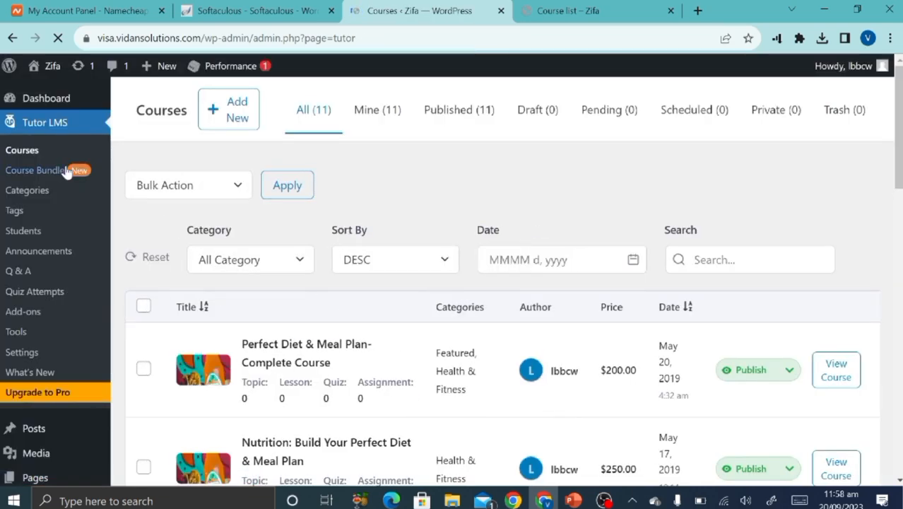
{"action": "scroll", "coordinate": [353, 433], "scroll_direction": "down", "scroll_amount": 3}
{"action": "scroll", "coordinate": [353, 433], "scroll_direction": "down", "scroll_amount": 1}
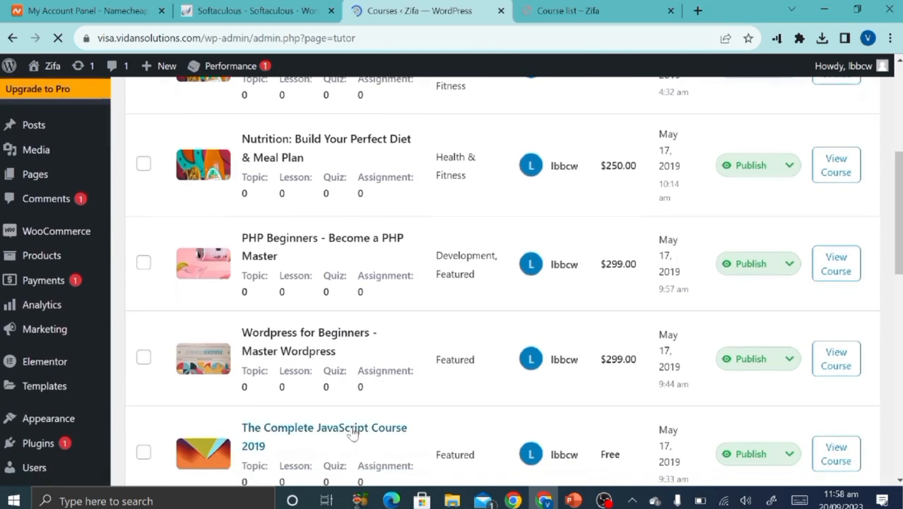
{"action": "scroll", "coordinate": [351, 431], "scroll_direction": "up", "scroll_amount": 4}
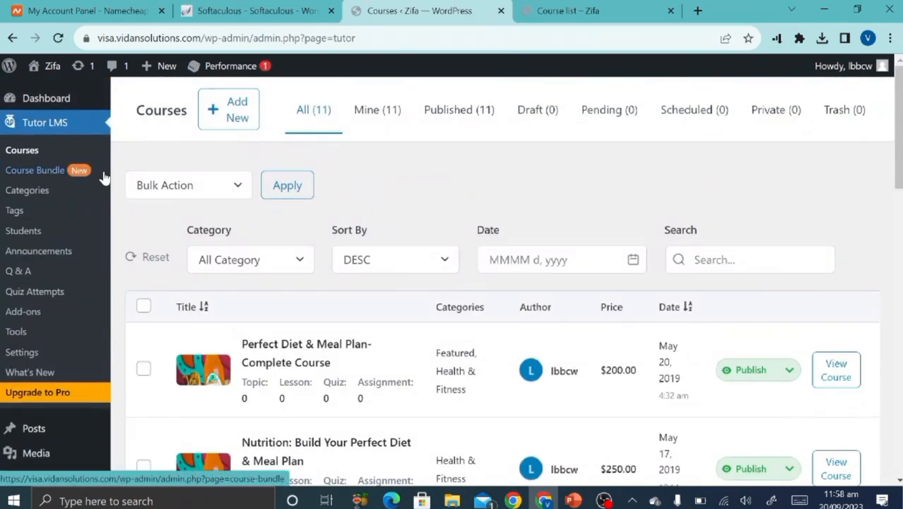
{"action": "left_click", "coordinate": [37, 232]}
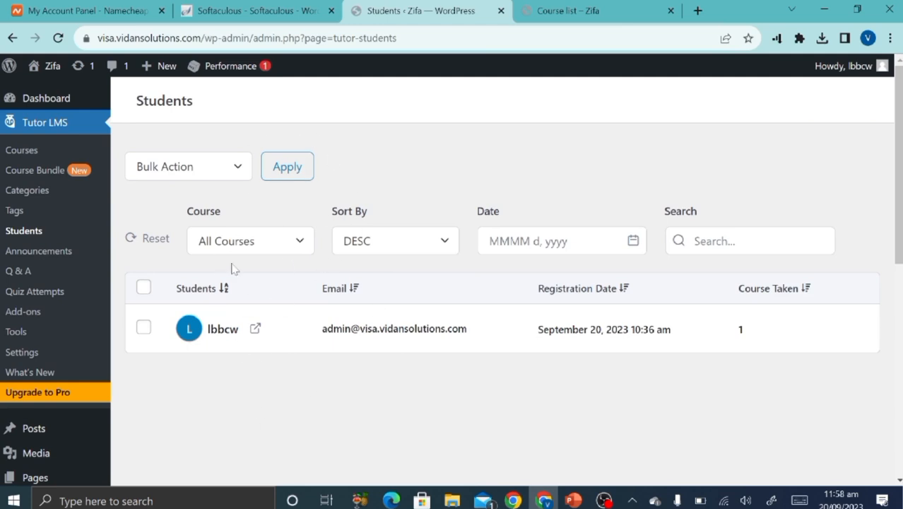
Check the empty Tutor LMS Announcements page, then return to the PowerPoint STEPS slide.
{"action": "left_click", "coordinate": [59, 258]}
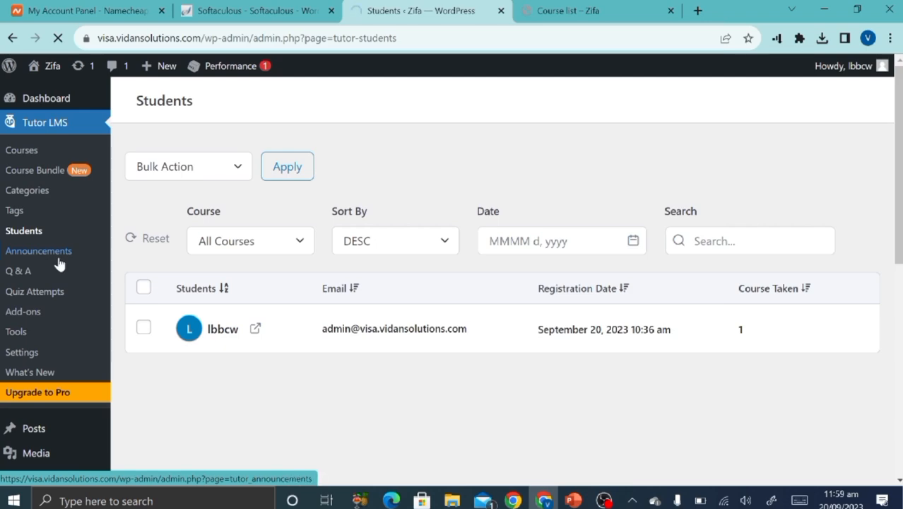
{"action": "scroll", "coordinate": [401, 336], "scroll_direction": "down", "scroll_amount": 4}
{"action": "scroll", "coordinate": [402, 336], "scroll_direction": "up", "scroll_amount": 3}
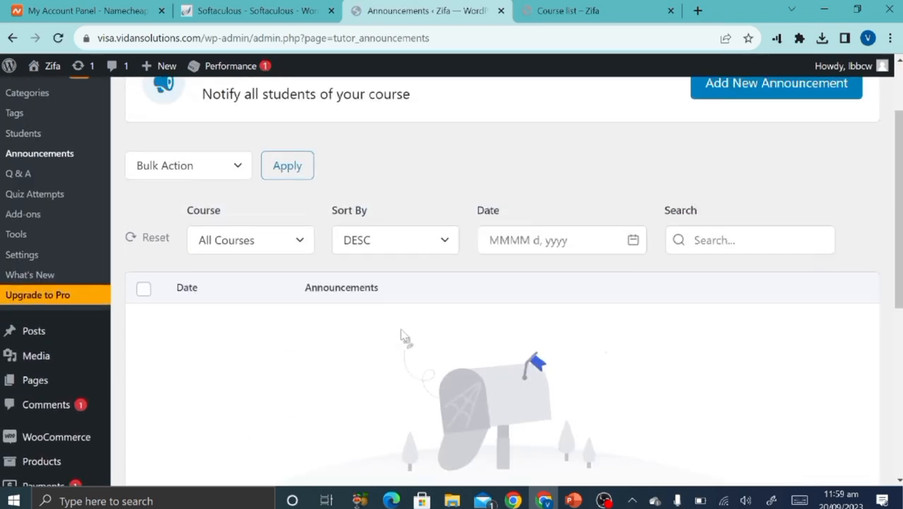
{"action": "scroll", "coordinate": [574, 222], "scroll_direction": "up", "scroll_amount": 1}
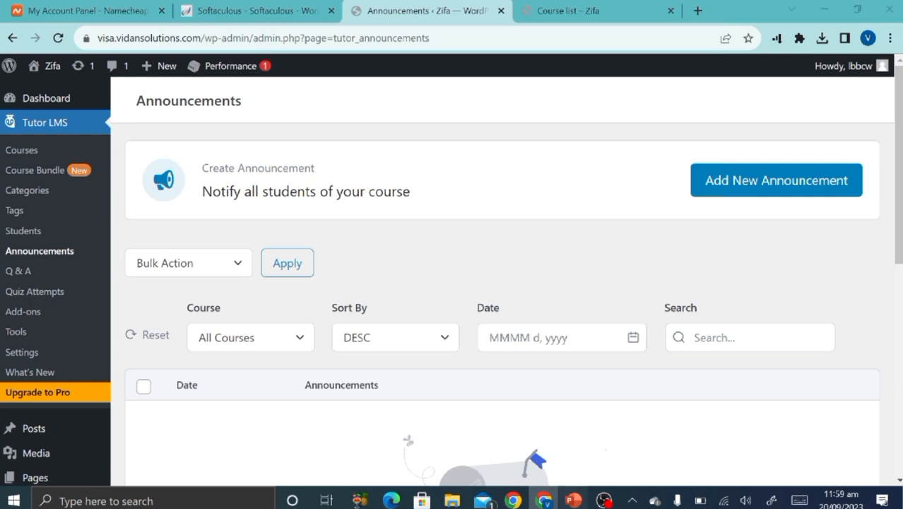
{"action": "left_click", "coordinate": [573, 500]}
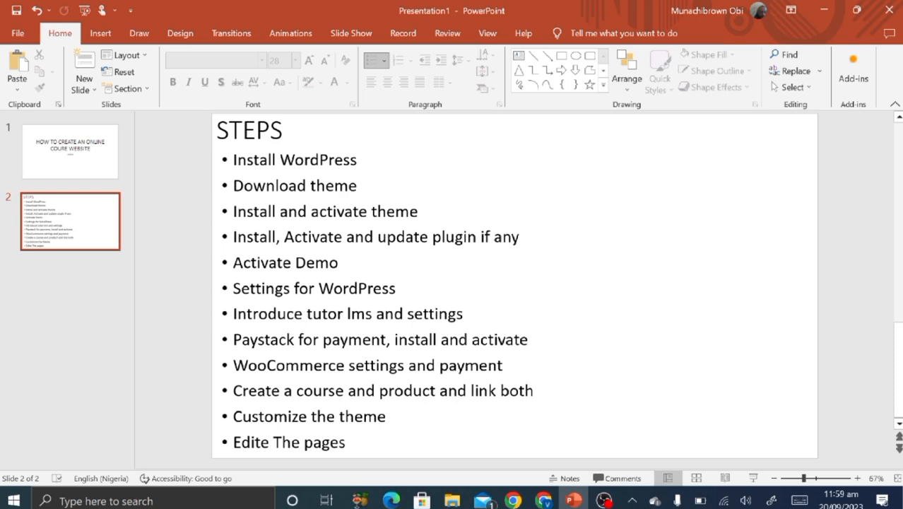
Back in the WordPress admin, go to the Plugins > Add New page.
{"action": "left_click", "coordinate": [544, 499]}
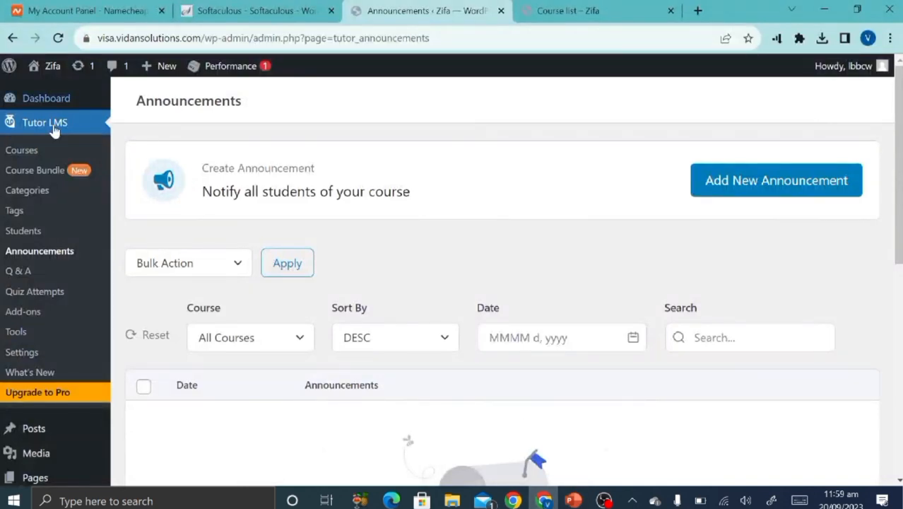
{"action": "scroll", "coordinate": [56, 339], "scroll_direction": "down", "scroll_amount": 5}
{"action": "scroll", "coordinate": [46, 235], "scroll_direction": "down", "scroll_amount": 2}
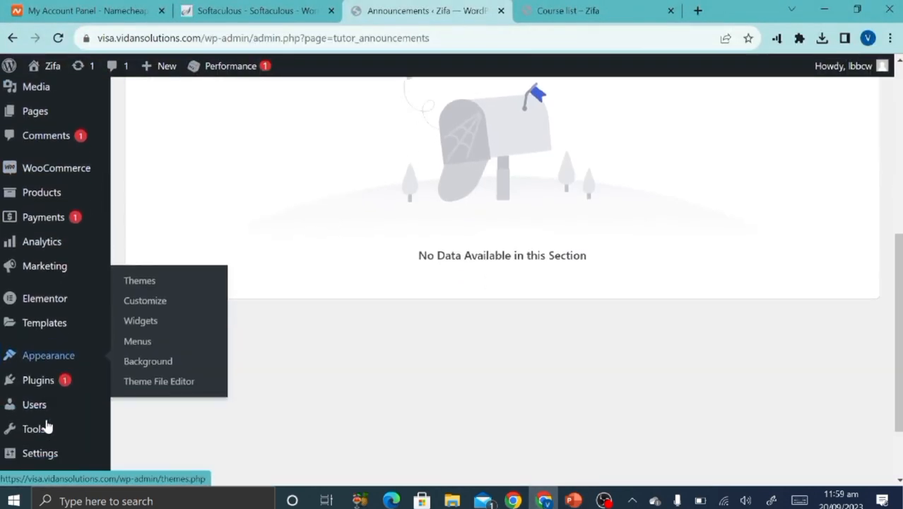
{"action": "mouse_move", "coordinate": [56, 357]}
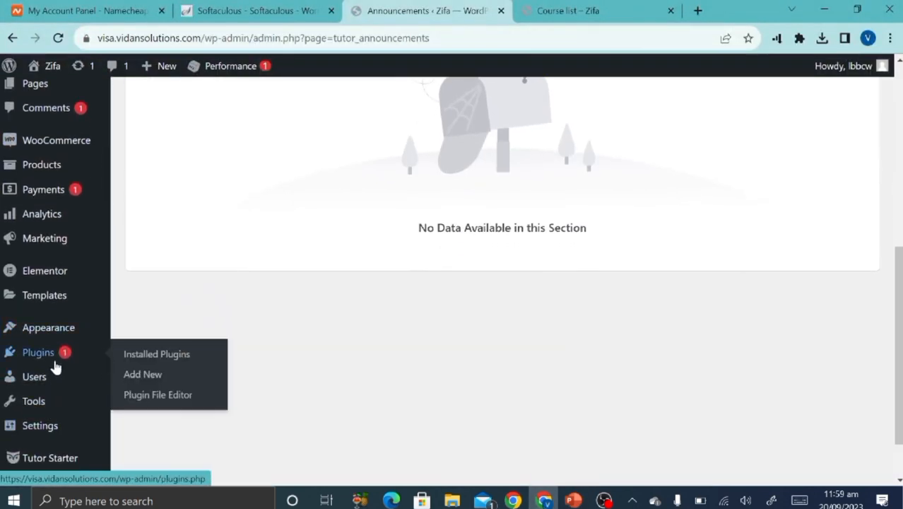
{"action": "left_click", "coordinate": [156, 373]}
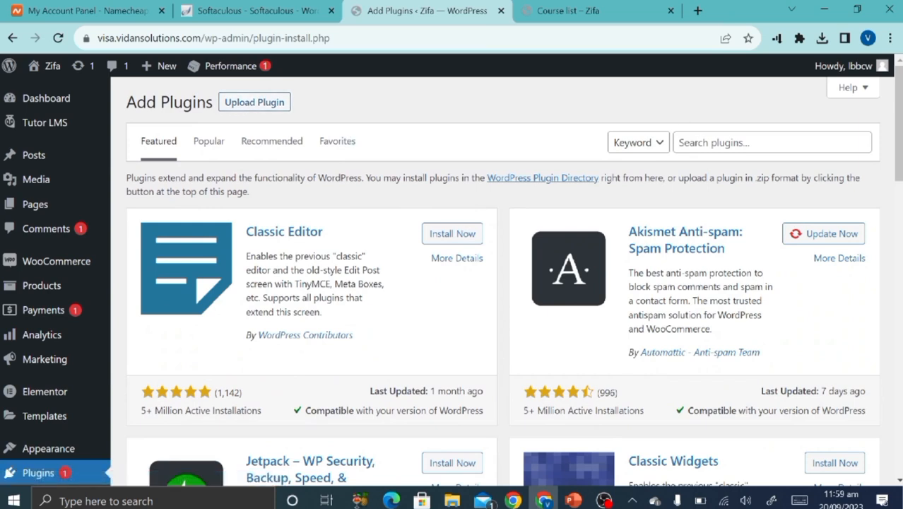
Search the plugin directory for 'paystack', fixing the misspelled 'paystatck'.
{"action": "left_click", "coordinate": [722, 145]}
{"action": "type", "text": "pay"}
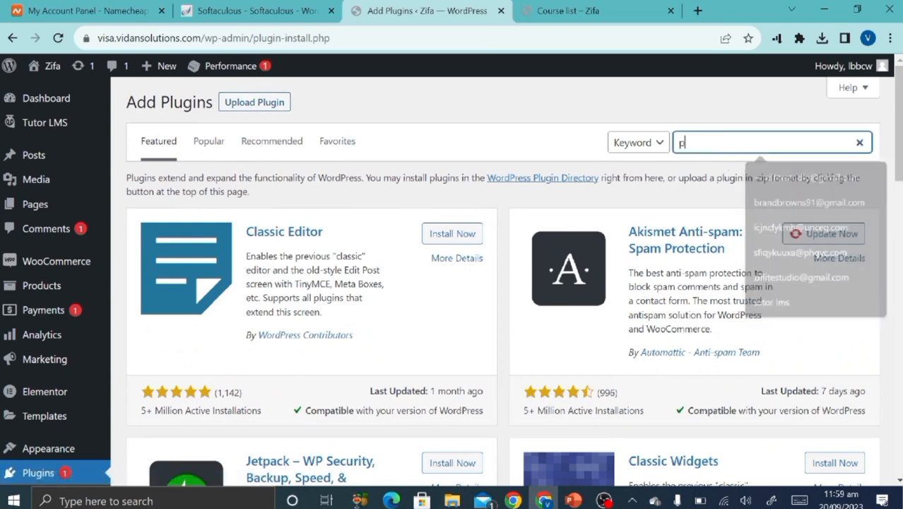
{"action": "type", "text": "statck"}
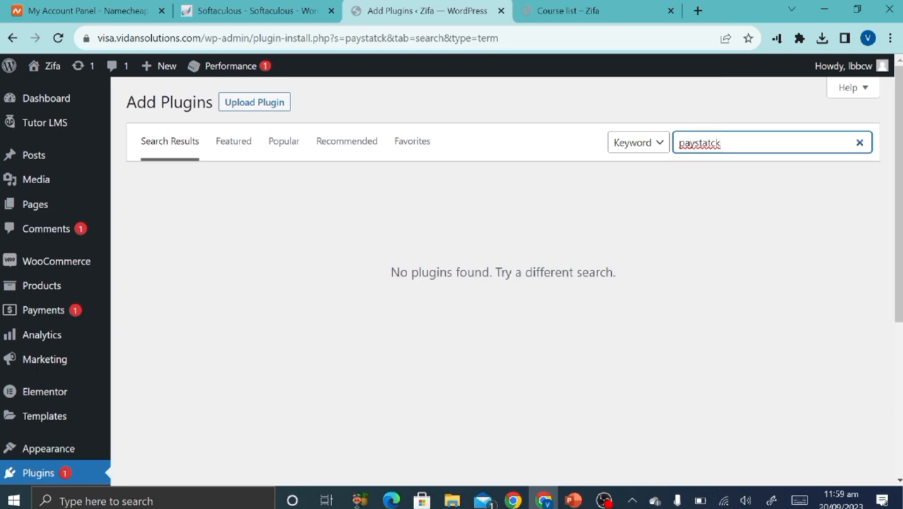
{"action": "key", "text": "BackSpace"}
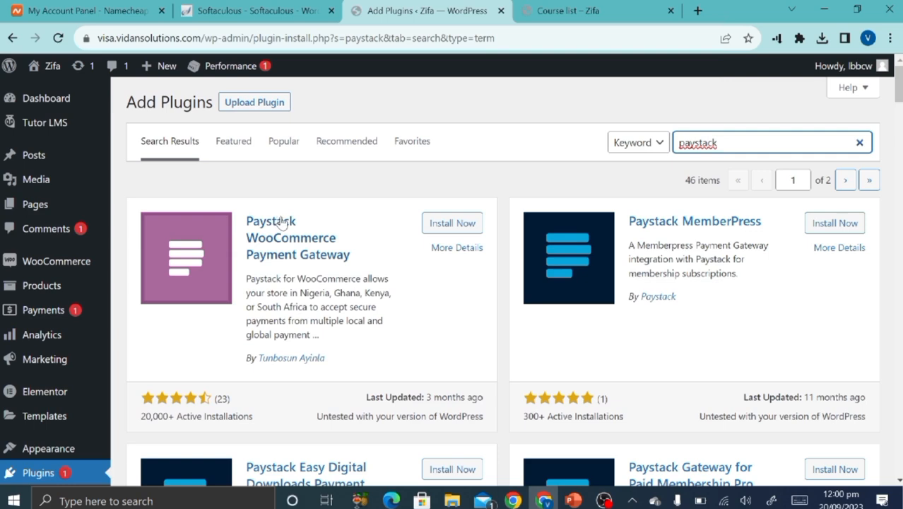
Install Paystack WooCommerce Payment Gateway, activate it, and check the 'Plugin activated' confirmation.
{"action": "left_click", "coordinate": [446, 224]}
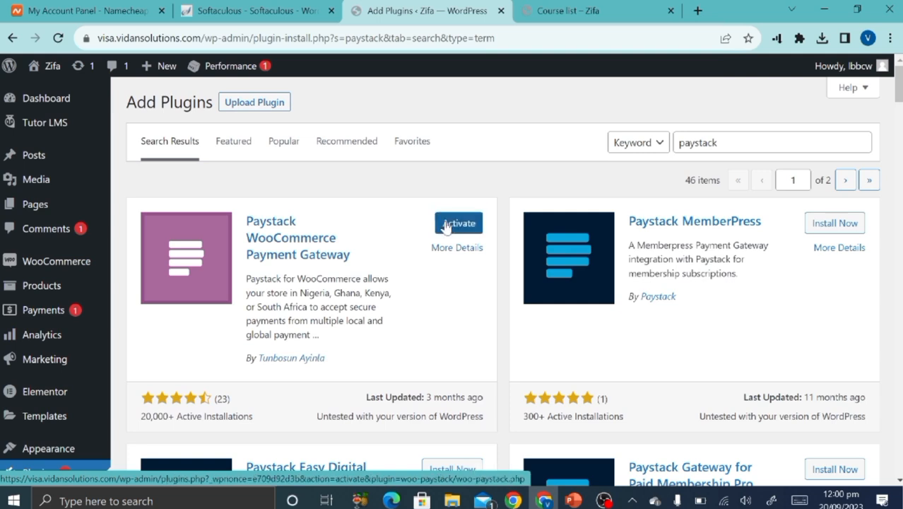
{"action": "left_click", "coordinate": [446, 225]}
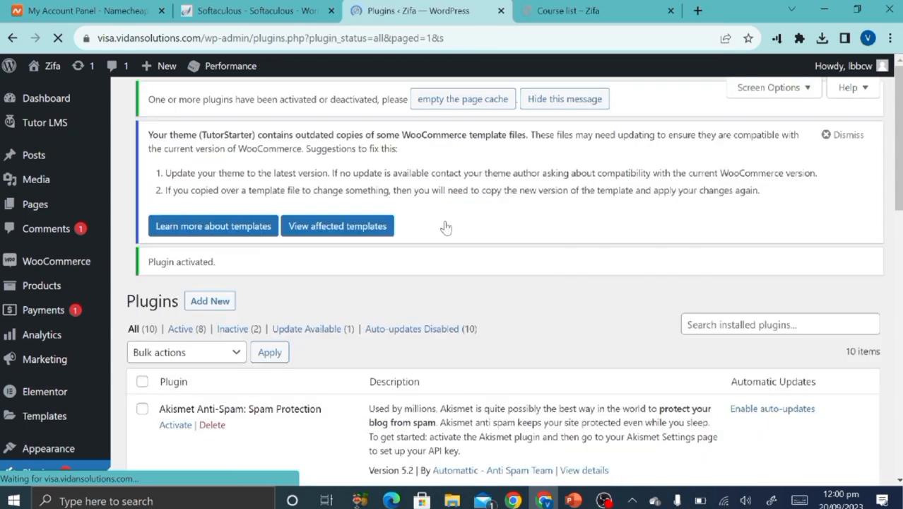
{"action": "scroll", "coordinate": [446, 225], "scroll_direction": "down", "scroll_amount": 2}
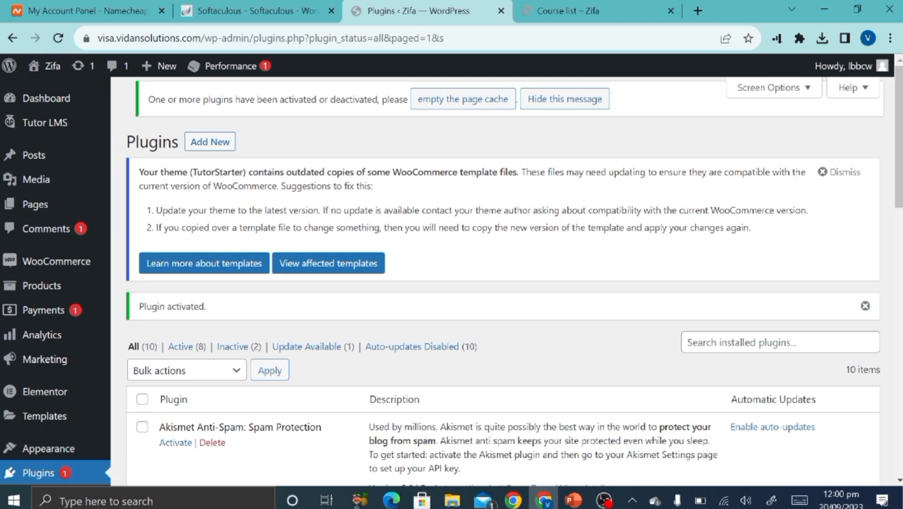
Dismiss the outdated WooCommerce template notice on the Plugins page.
{"action": "left_click", "coordinate": [835, 177]}
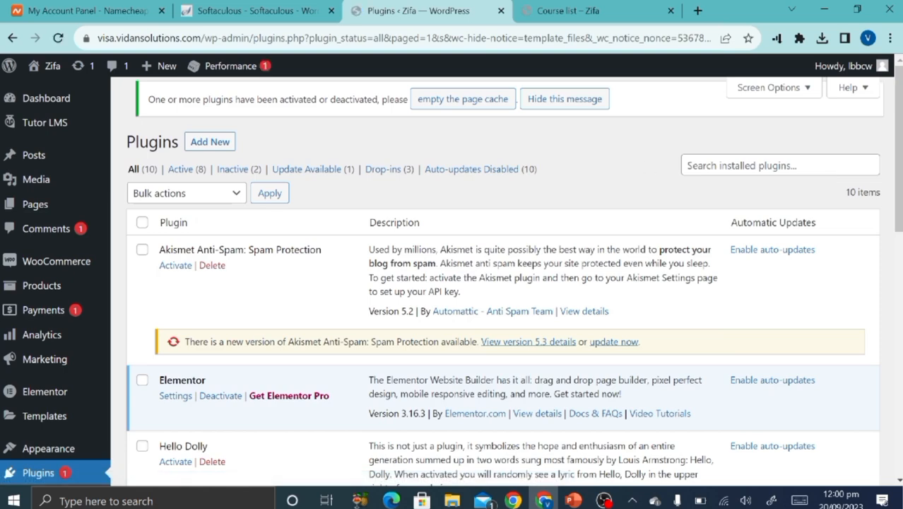
{"action": "scroll", "coordinate": [833, 179], "scroll_direction": "down", "scroll_amount": 2}
{"action": "scroll", "coordinate": [832, 178], "scroll_direction": "up", "scroll_amount": 1}
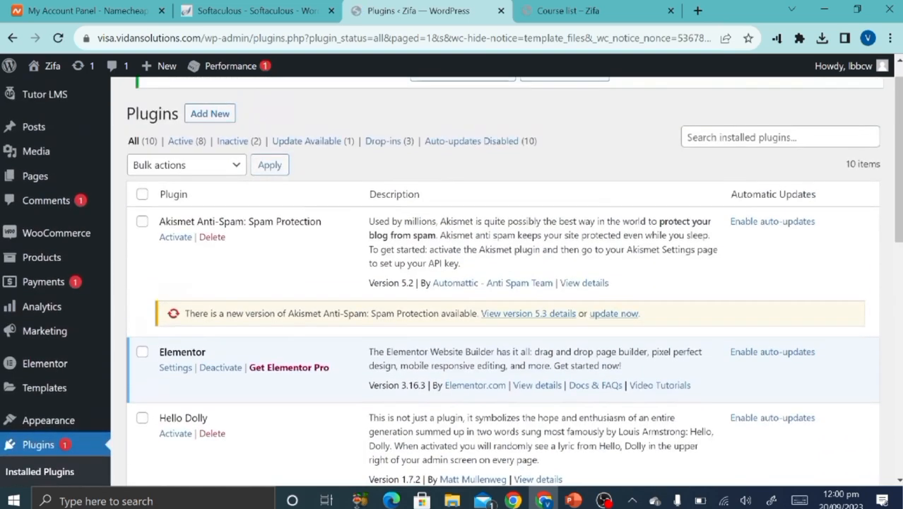
Delete the unused Akismet Anti-Spam and Hello Dolly plugins, confirming each deletion.
{"action": "left_click", "coordinate": [211, 238]}
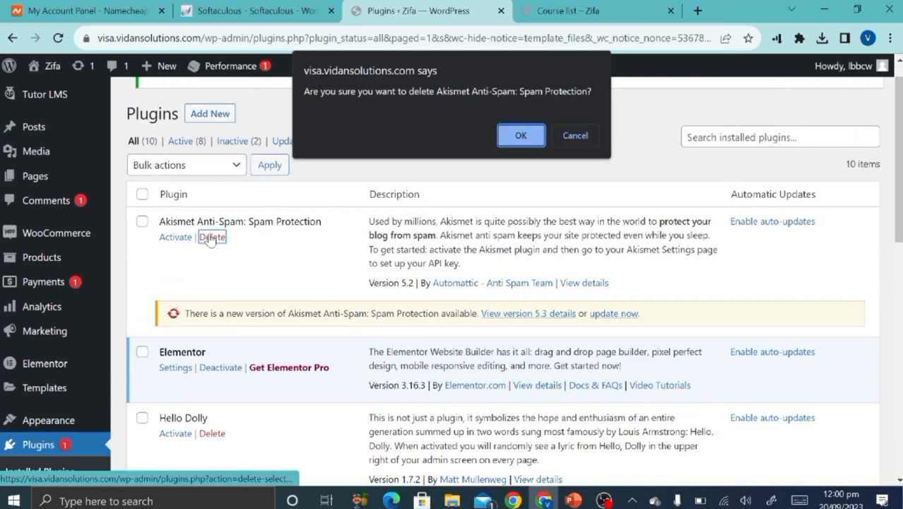
{"action": "left_click", "coordinate": [521, 135]}
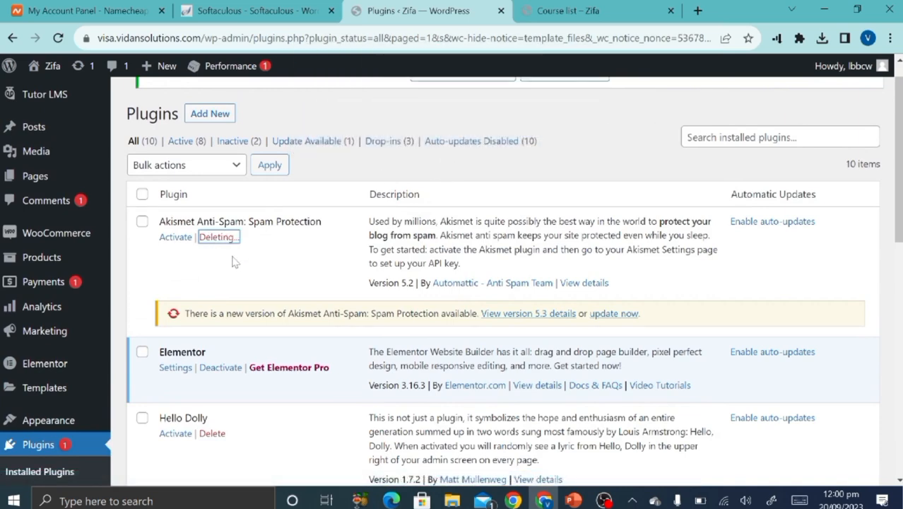
{"action": "scroll", "coordinate": [235, 262], "scroll_direction": "down", "scroll_amount": 2}
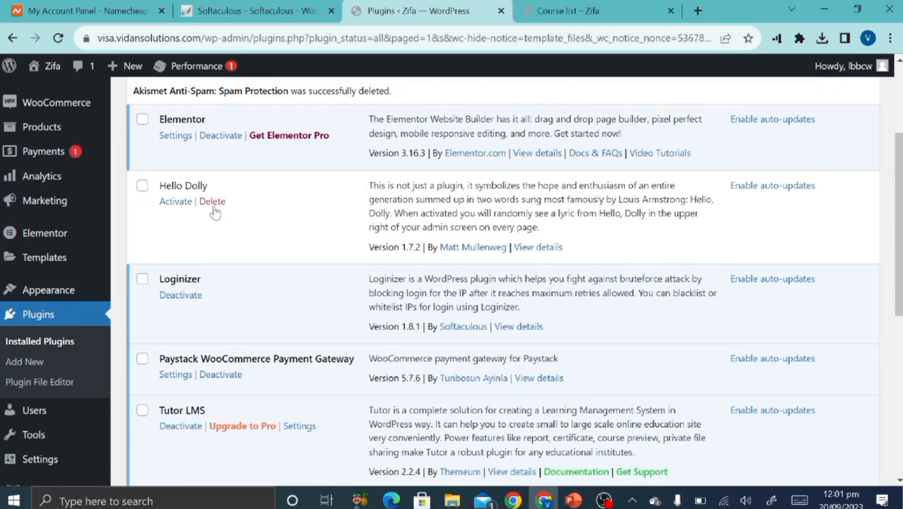
{"action": "left_click", "coordinate": [213, 206]}
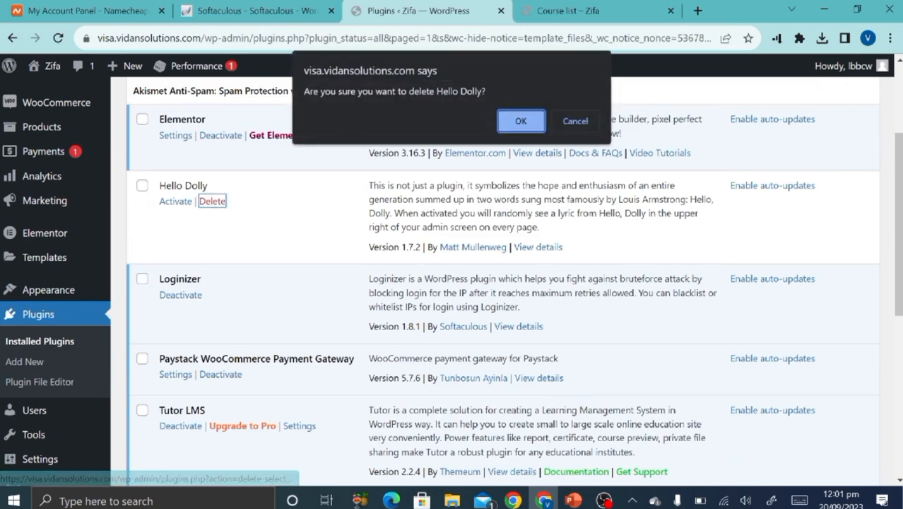
{"action": "left_click", "coordinate": [521, 121]}
{"action": "scroll", "coordinate": [278, 298], "scroll_direction": "down", "scroll_amount": 5}
{"action": "scroll", "coordinate": [278, 298], "scroll_direction": "up", "scroll_amount": 5}
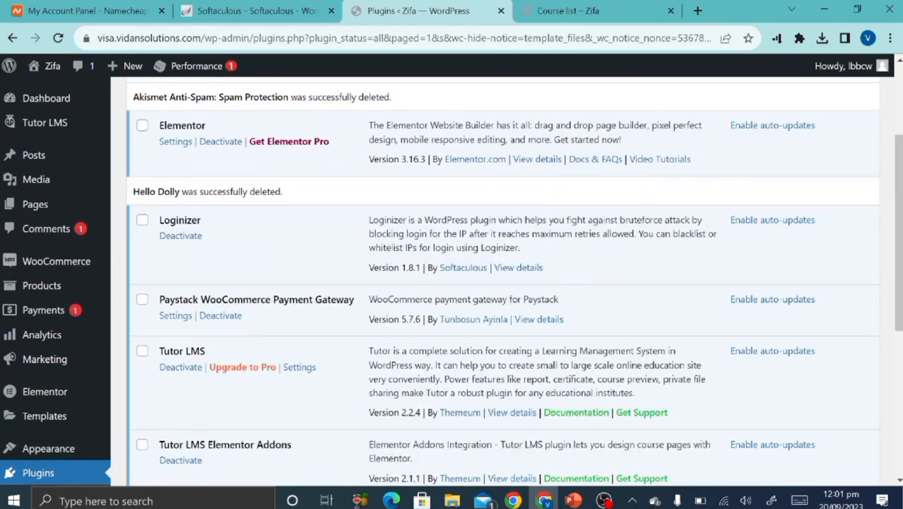
{"action": "scroll", "coordinate": [279, 297], "scroll_direction": "up", "scroll_amount": 2}
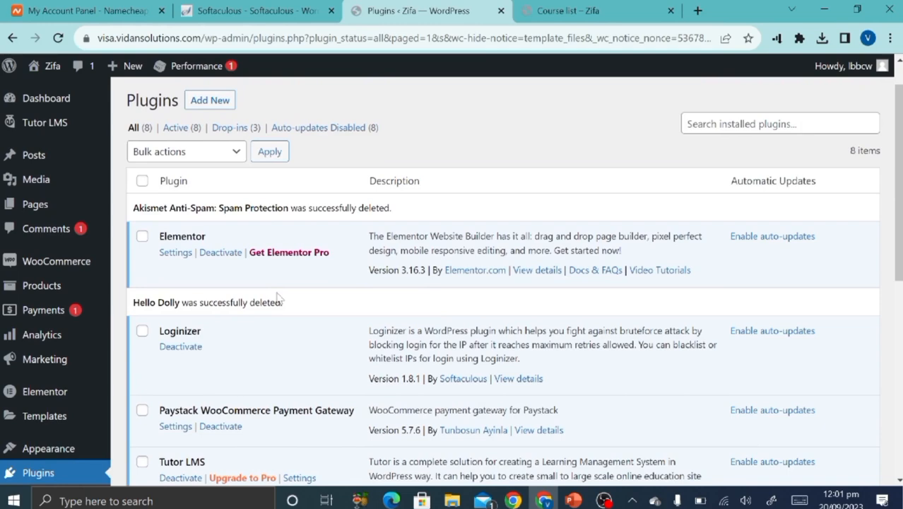
Review the 8 active plugins and open the Paystack WooCommerce Payment Gateway settings.
{"action": "scroll", "coordinate": [277, 298], "scroll_direction": "down", "scroll_amount": 1}
{"action": "scroll", "coordinate": [278, 299], "scroll_direction": "up", "scroll_amount": 2}
{"action": "scroll", "coordinate": [278, 298], "scroll_direction": "down", "scroll_amount": 3}
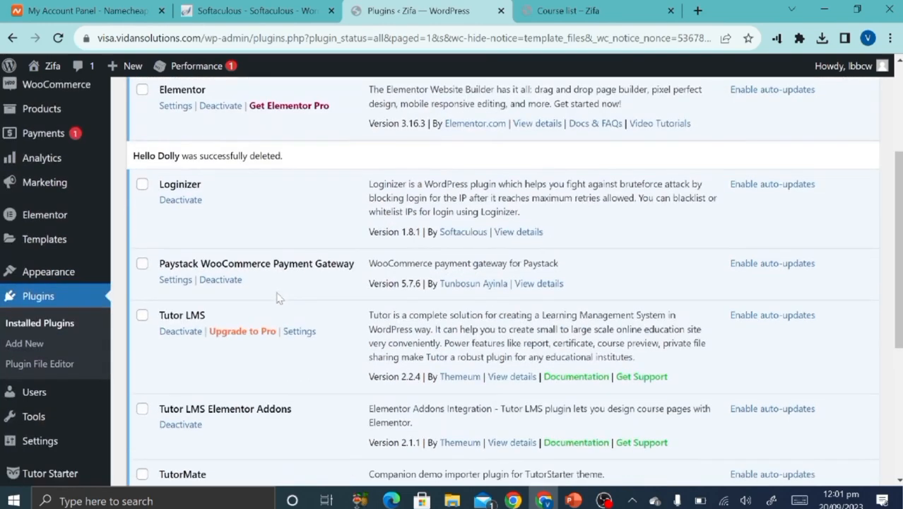
{"action": "scroll", "coordinate": [279, 298], "scroll_direction": "down", "scroll_amount": 5}
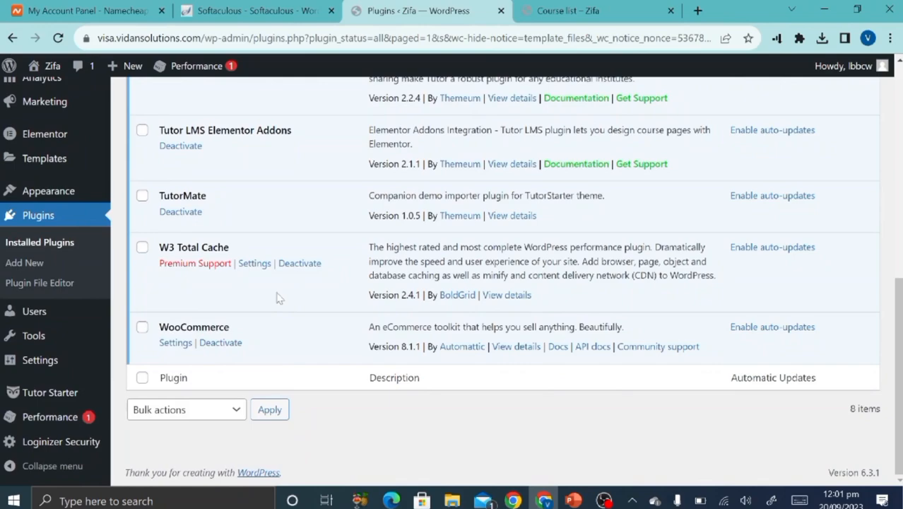
{"action": "scroll", "coordinate": [279, 298], "scroll_direction": "up", "scroll_amount": 5}
{"action": "scroll", "coordinate": [278, 297], "scroll_direction": "down", "scroll_amount": 3}
{"action": "scroll", "coordinate": [279, 297], "scroll_direction": "up", "scroll_amount": 2}
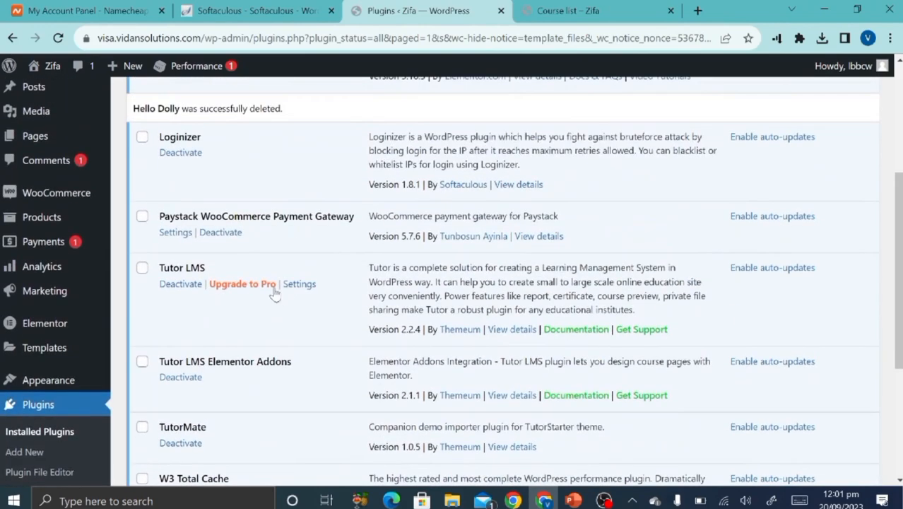
{"action": "scroll", "coordinate": [189, 233], "scroll_direction": "up", "scroll_amount": 5}
{"action": "scroll", "coordinate": [192, 224], "scroll_direction": "down", "scroll_amount": 4}
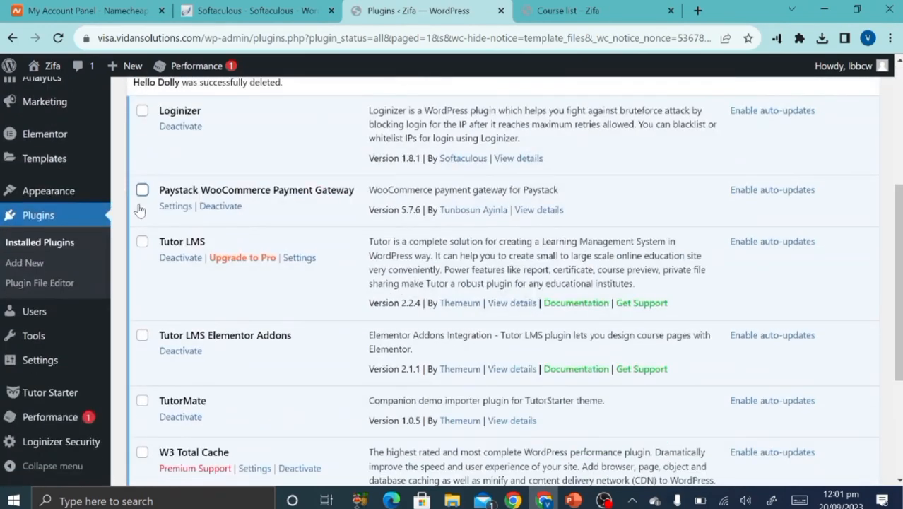
{"action": "left_click", "coordinate": [176, 210]}
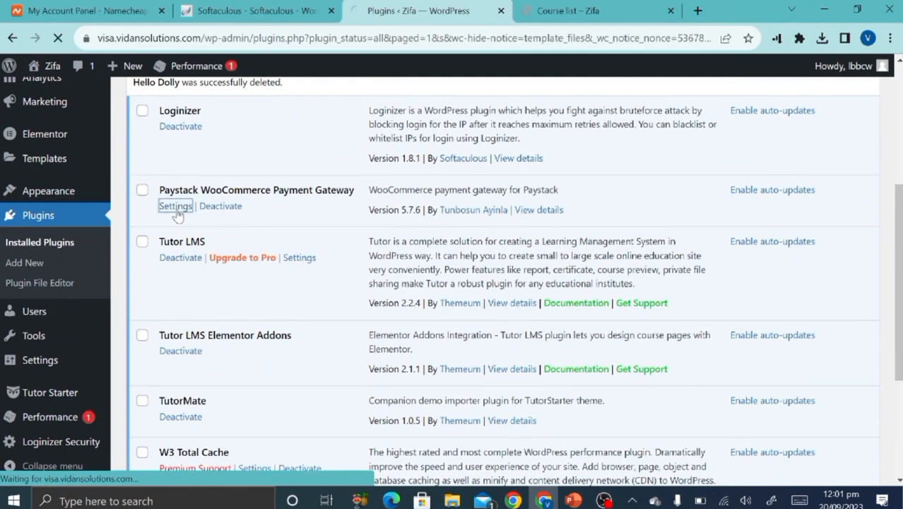
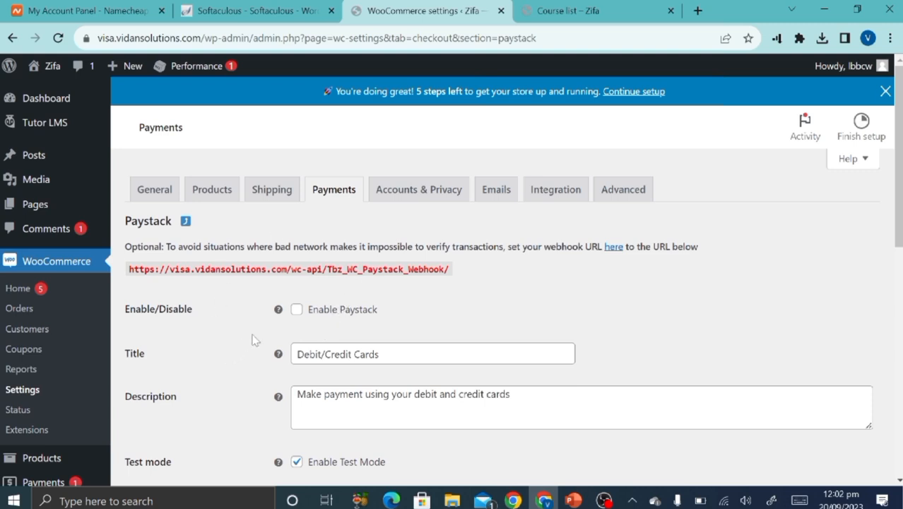
Tick Enable Paystack and scroll down to the empty Test Secret Key and Test Public Key fields.
{"action": "scroll", "coordinate": [253, 341], "scroll_direction": "down", "scroll_amount": 1}
{"action": "left_click", "coordinate": [297, 242]}
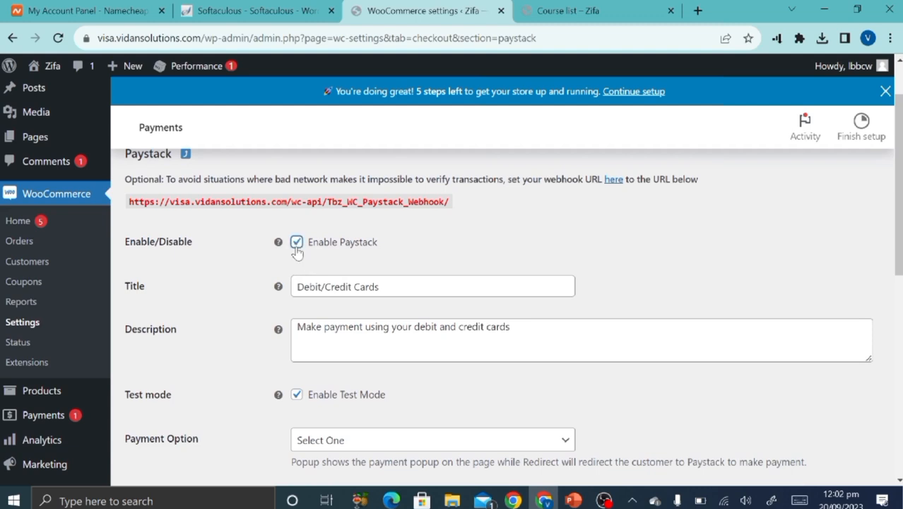
{"action": "scroll", "coordinate": [383, 260], "scroll_direction": "down", "scroll_amount": 1}
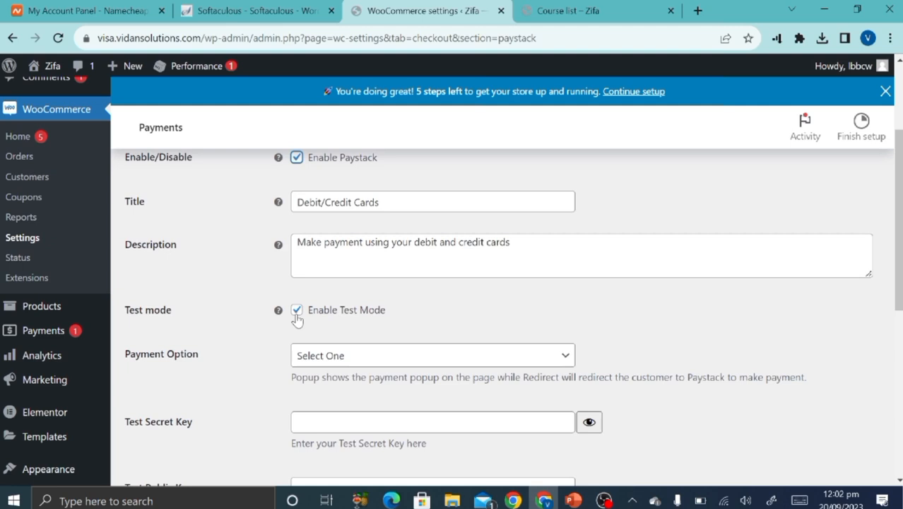
{"action": "scroll", "coordinate": [297, 320], "scroll_direction": "down", "scroll_amount": 3}
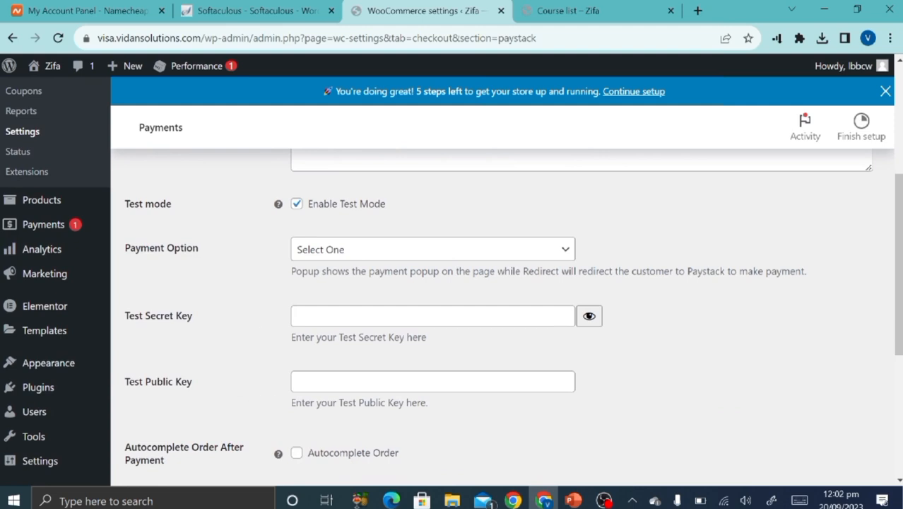
{"action": "scroll", "coordinate": [335, 396], "scroll_direction": "down", "scroll_amount": 2}
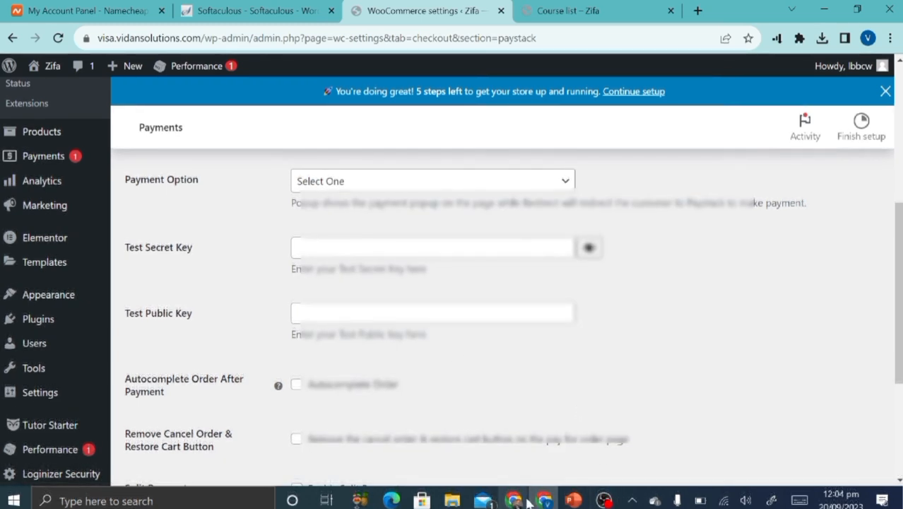
Reveal and copy the Test Secret Key from Paystack's API Keys & Webhooks page.
{"action": "left_click", "coordinate": [529, 501]}
{"action": "scroll", "coordinate": [557, 207], "scroll_direction": "up", "scroll_amount": 1}
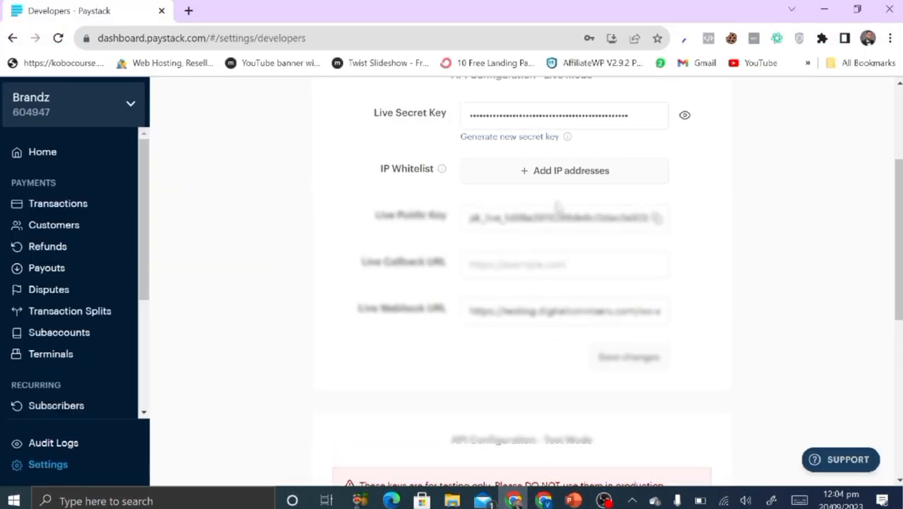
{"action": "scroll", "coordinate": [443, 160], "scroll_direction": "up", "scroll_amount": 2}
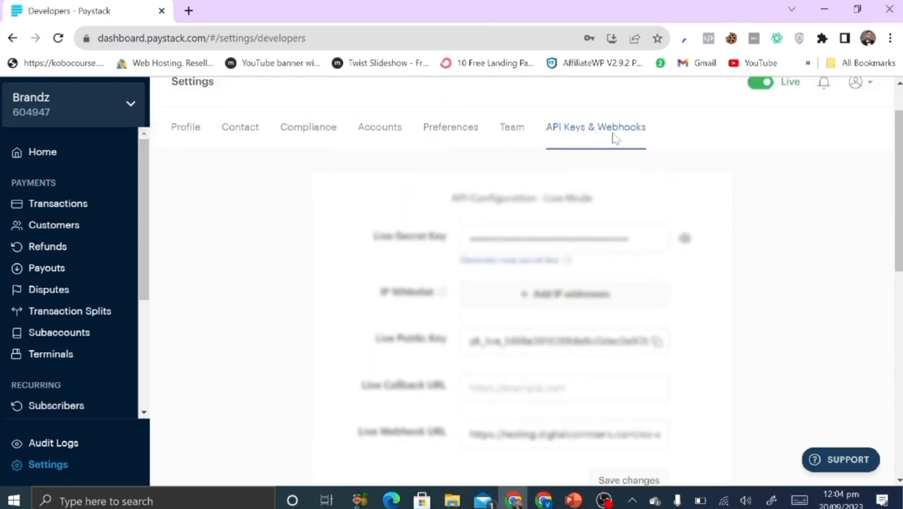
{"action": "scroll", "coordinate": [424, 306], "scroll_direction": "down", "scroll_amount": 2}
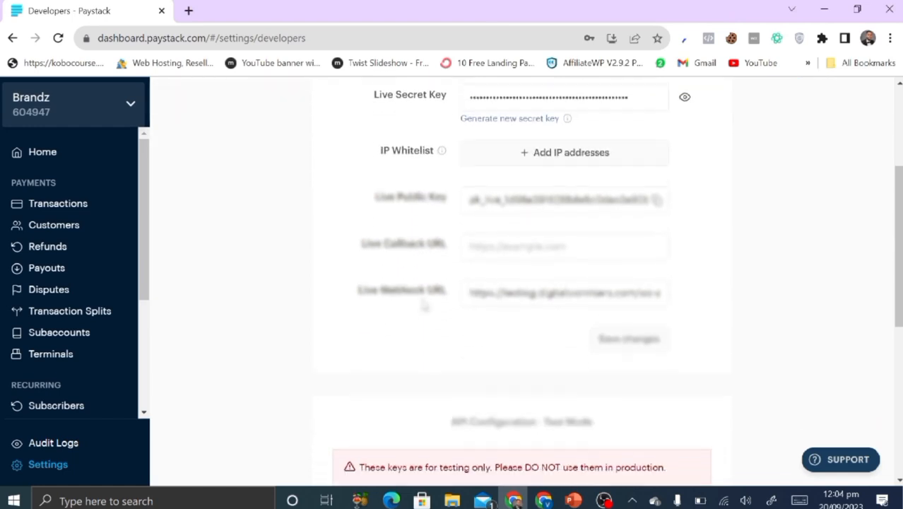
{"action": "scroll", "coordinate": [424, 305], "scroll_direction": "down", "scroll_amount": 4}
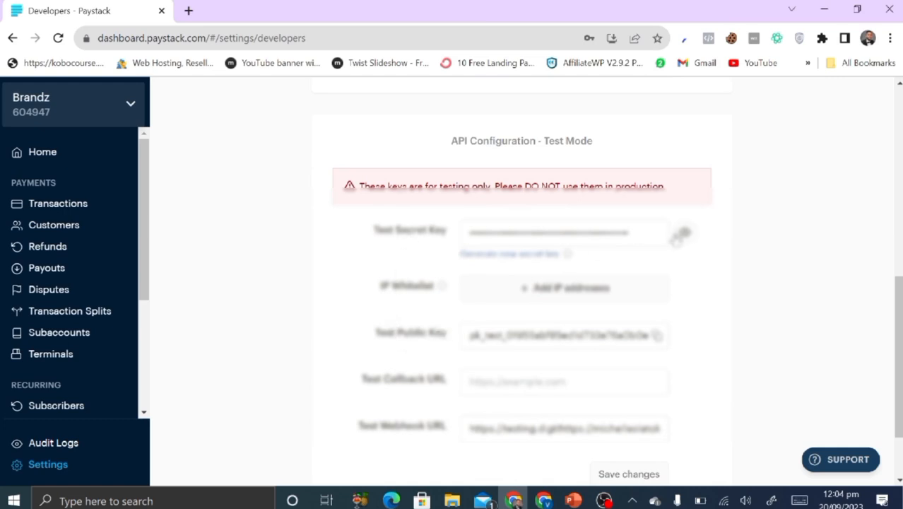
{"action": "left_click", "coordinate": [682, 233]}
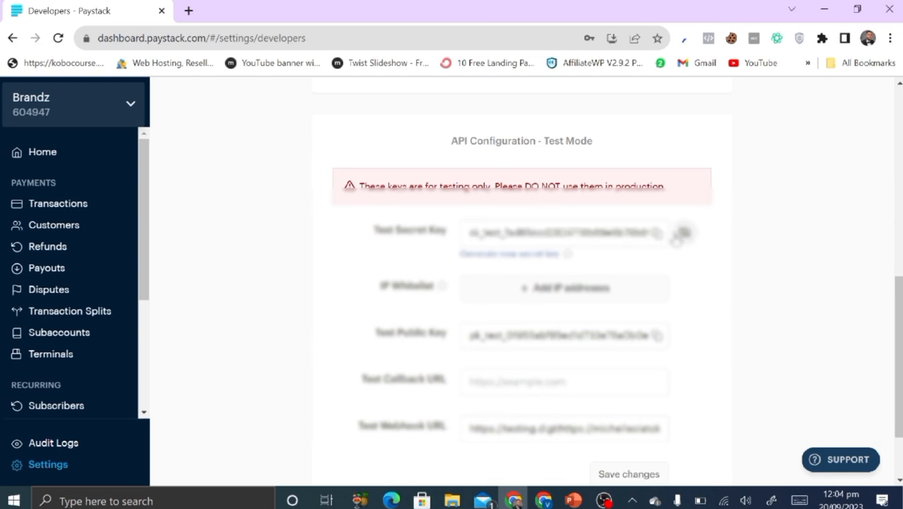
{"action": "left_click", "coordinate": [656, 234]}
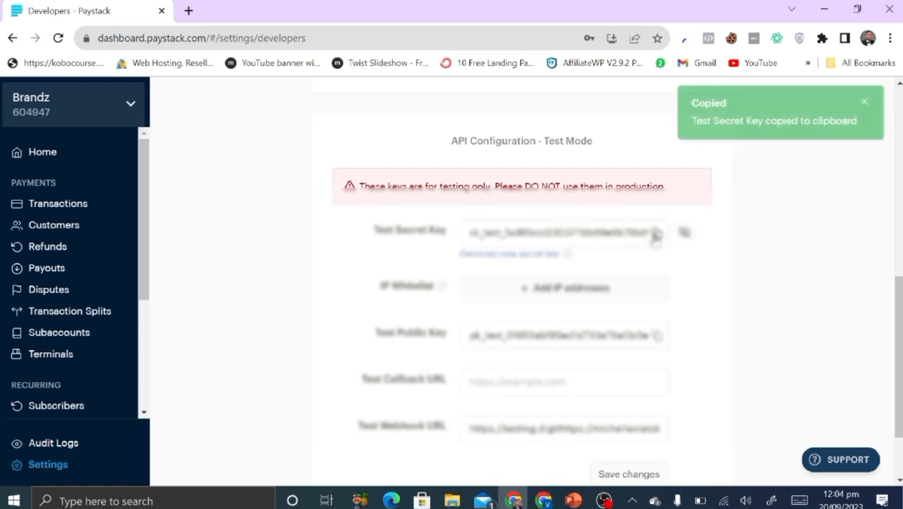
{"action": "left_click", "coordinate": [544, 501]}
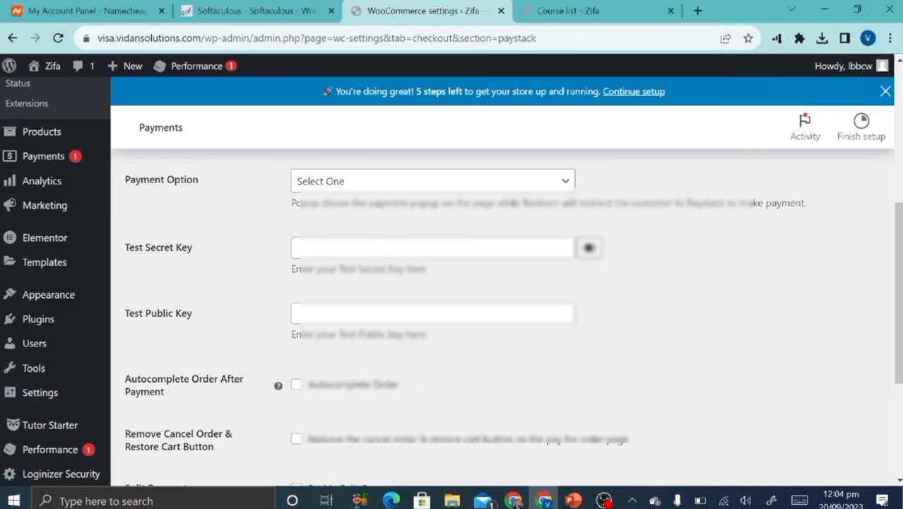
Paste the Paystack test secret key and test public key into the WooCommerce Paystack fields.
{"action": "left_click", "coordinate": [375, 248]}
{"action": "key", "text": "ctrl+v"}
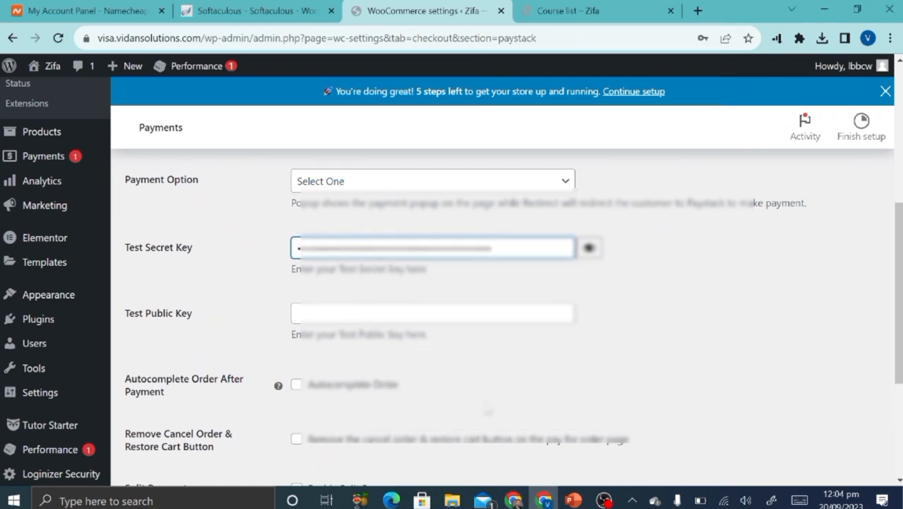
{"action": "left_click", "coordinate": [513, 501]}
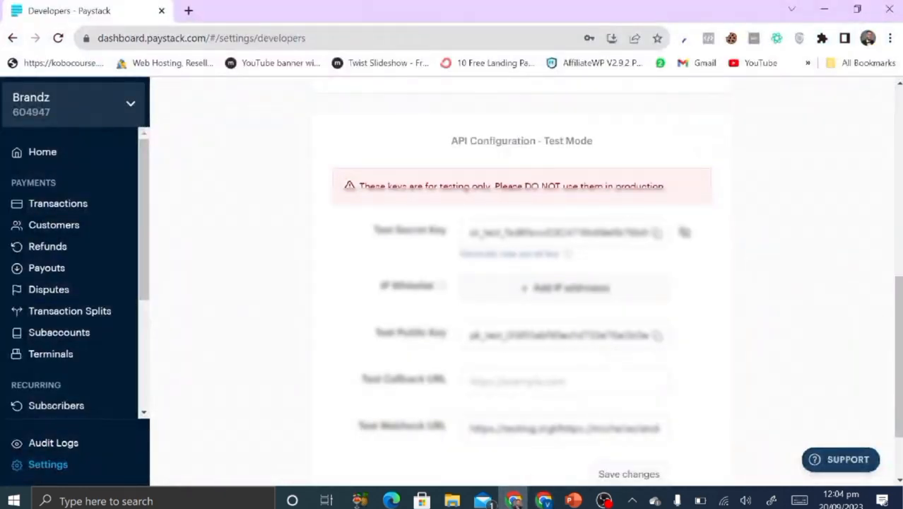
{"action": "left_click", "coordinate": [658, 337]}
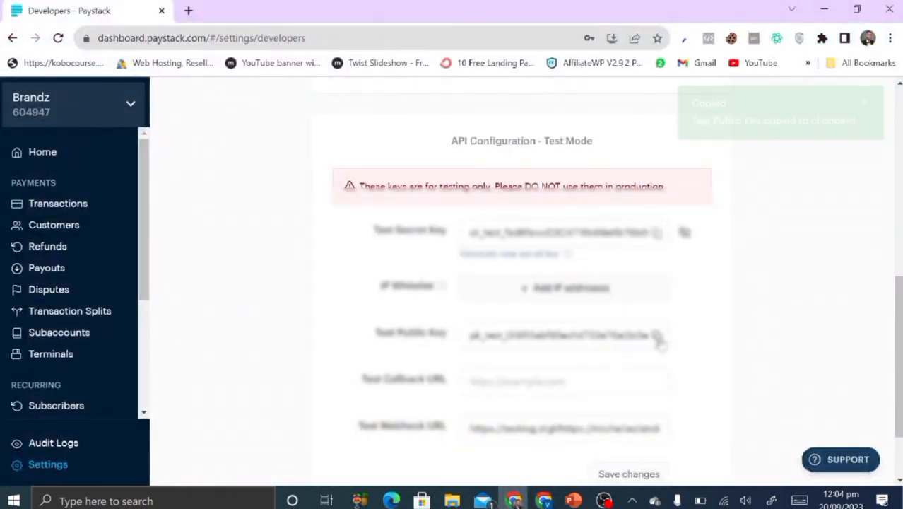
{"action": "left_click", "coordinate": [573, 500]}
{"action": "left_click", "coordinate": [551, 501]}
{"action": "left_click", "coordinate": [452, 317]}
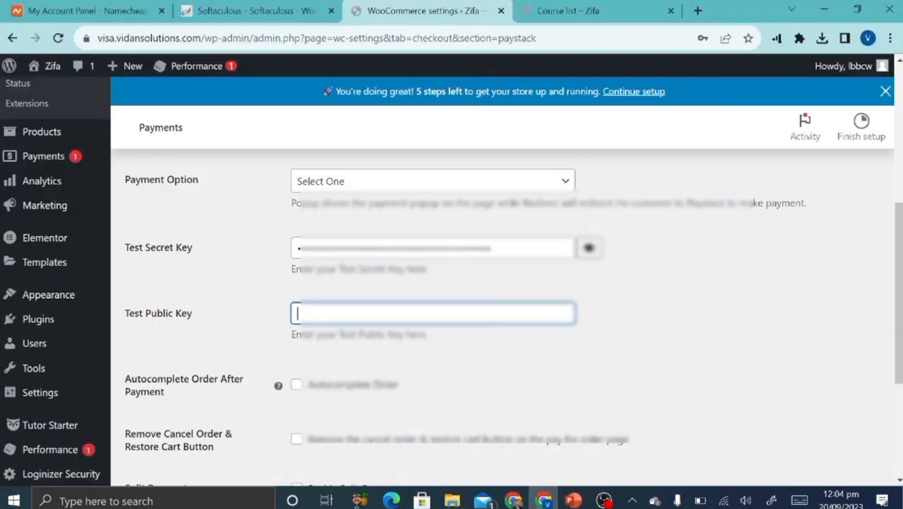
{"action": "key", "text": "ctrl+v"}
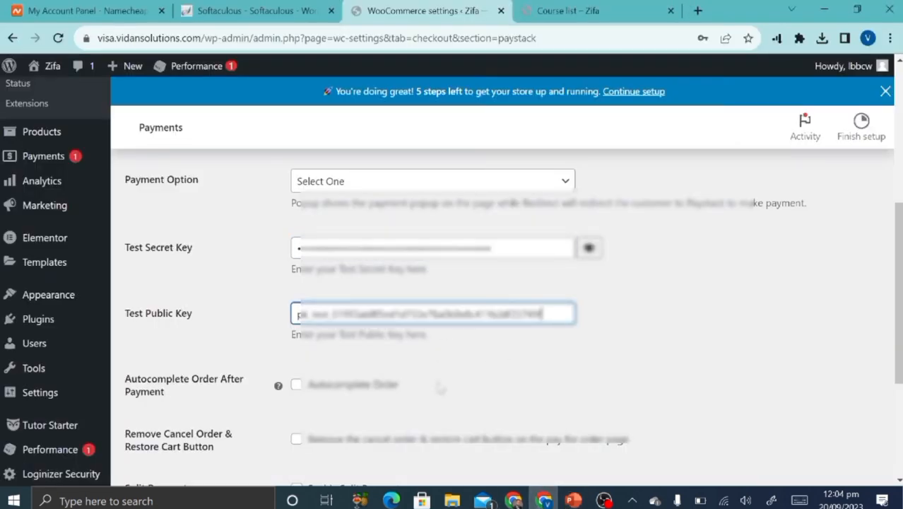
Tick Autocomplete Order and select the full WooCommerce webhook URL for copying.
{"action": "scroll", "coordinate": [440, 388], "scroll_direction": "up", "scroll_amount": 1}
{"action": "scroll", "coordinate": [440, 388], "scroll_direction": "up", "scroll_amount": 2}
{"action": "scroll", "coordinate": [285, 227], "scroll_direction": "down", "scroll_amount": 5}
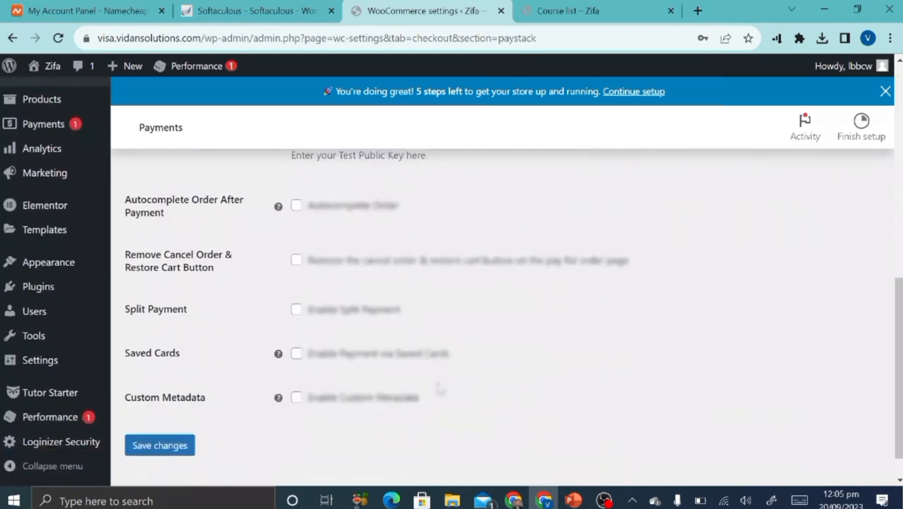
{"action": "left_click", "coordinate": [296, 192]}
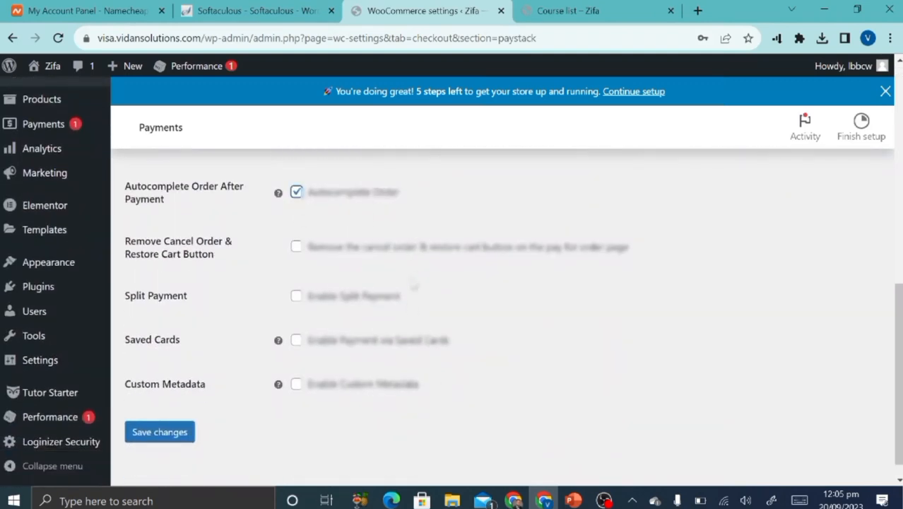
{"action": "scroll", "coordinate": [373, 304], "scroll_direction": "up", "scroll_amount": 10}
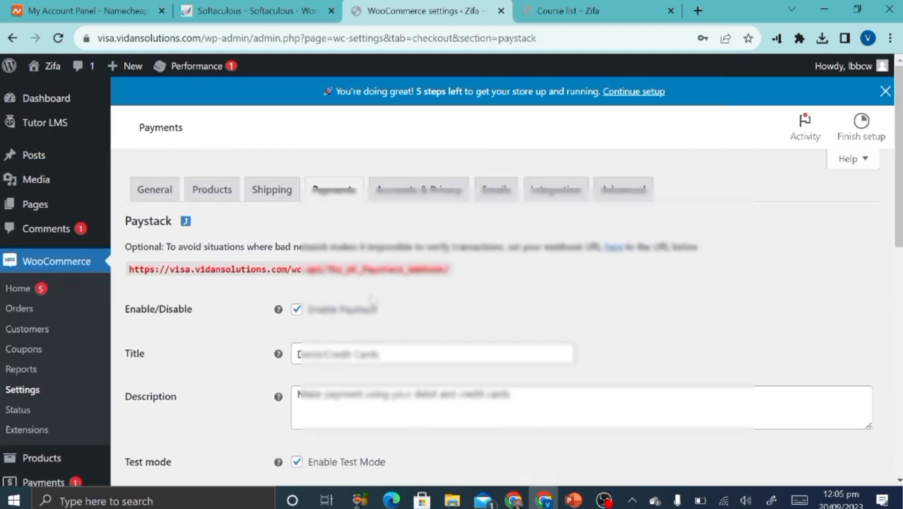
{"action": "left_click_drag", "start_coordinate": [458, 278], "coordinate": [128, 276]}
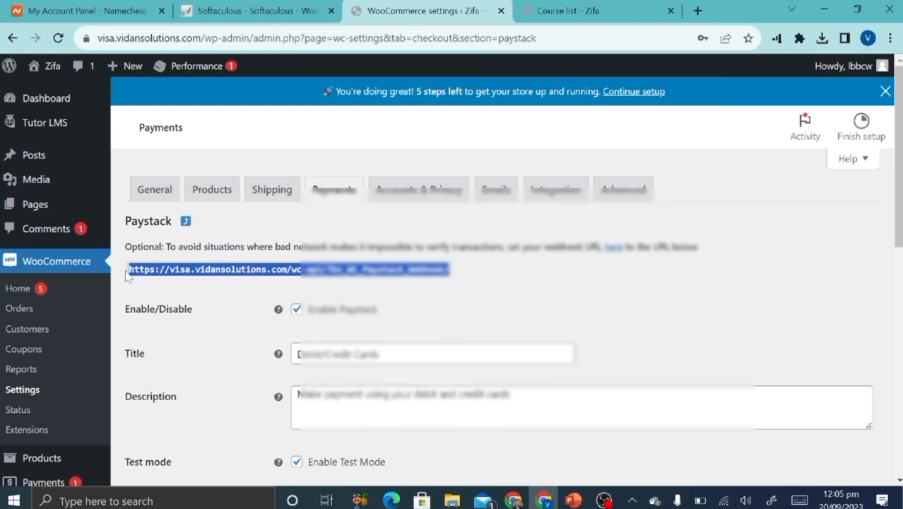
{"action": "left_click", "coordinate": [514, 499]}
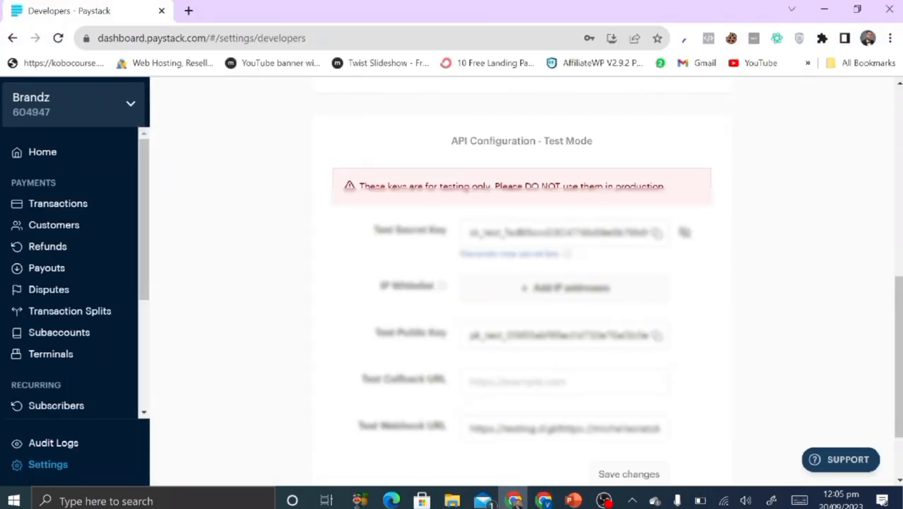
Paste the WooCommerce Paystack webhook URL into Paystack's Test Callback URL field.
{"action": "scroll", "coordinate": [521, 283], "scroll_direction": "down", "scroll_amount": 1}
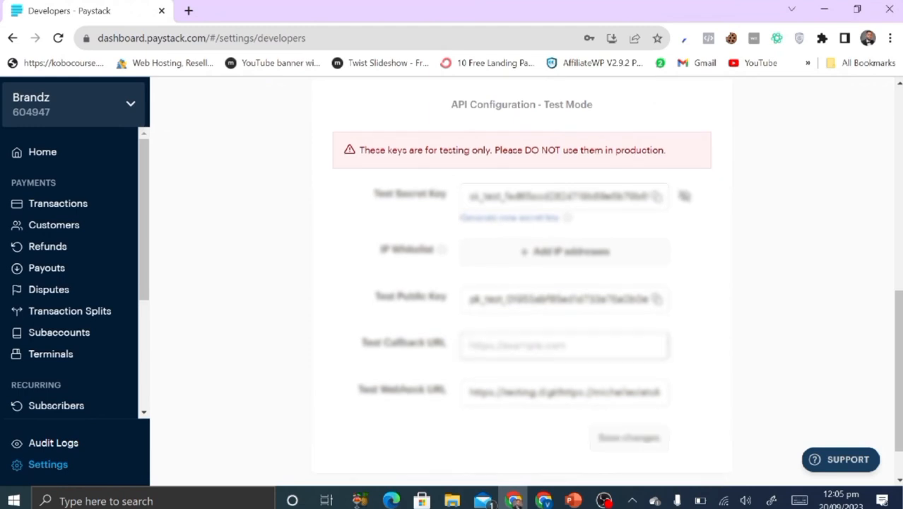
{"action": "key", "text": "ctrl+v"}
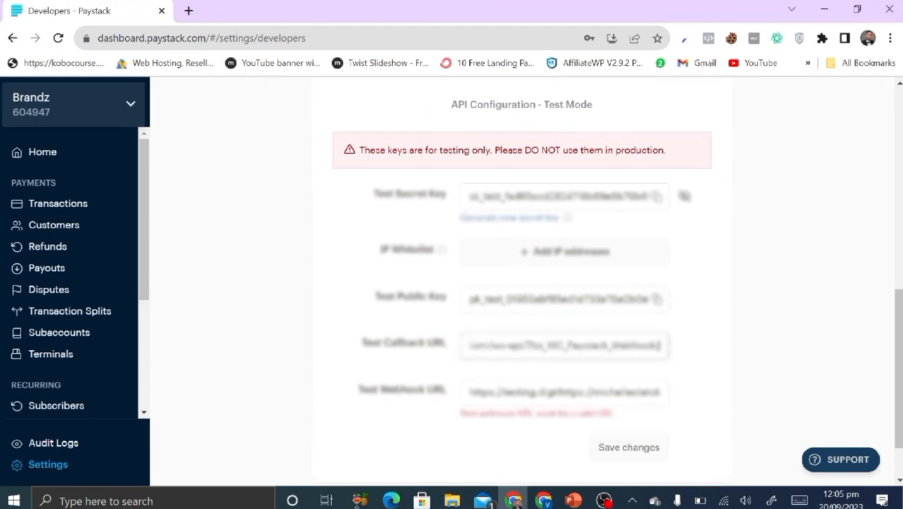
{"action": "key", "text": "ctrl+a"}
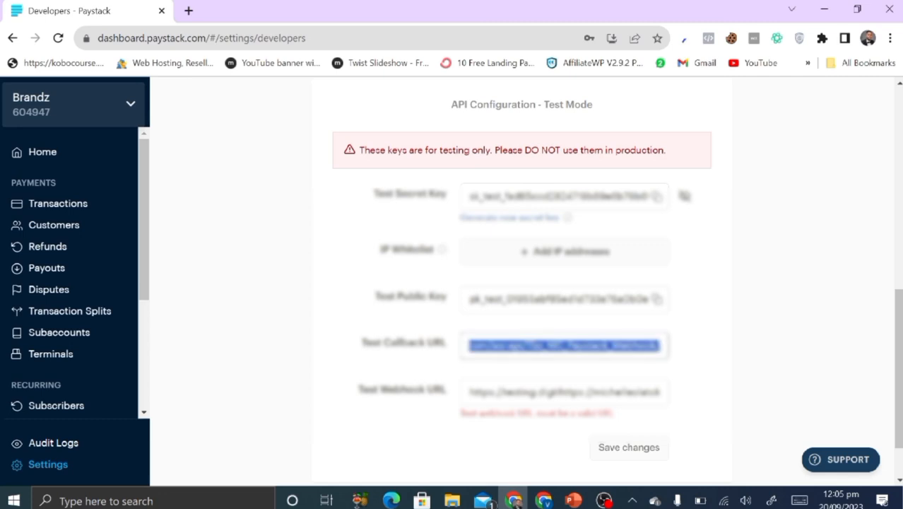
{"action": "key", "text": "BackSpace"}
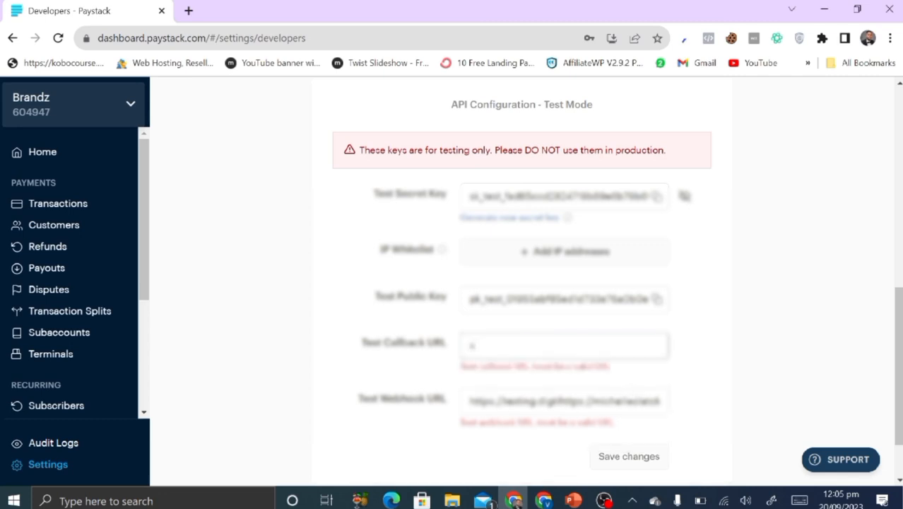
{"action": "left_click", "coordinate": [549, 477]}
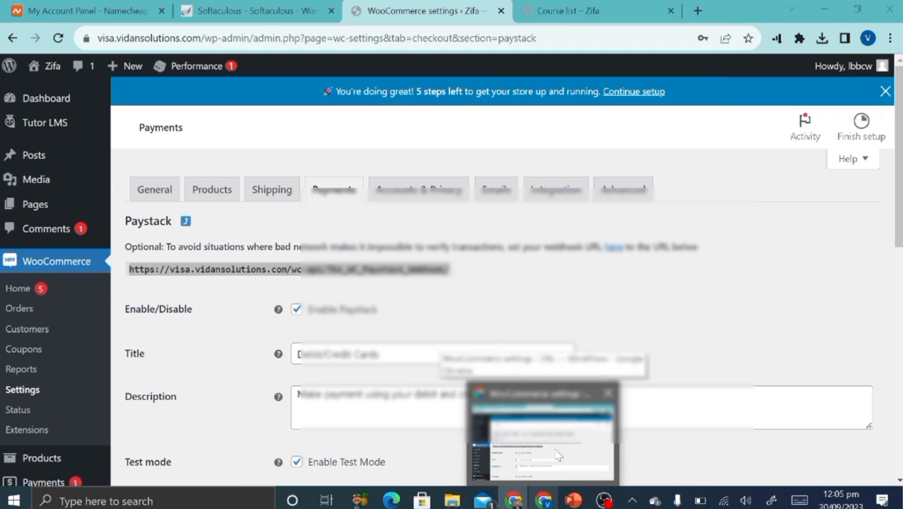
{"action": "left_click", "coordinate": [546, 499]}
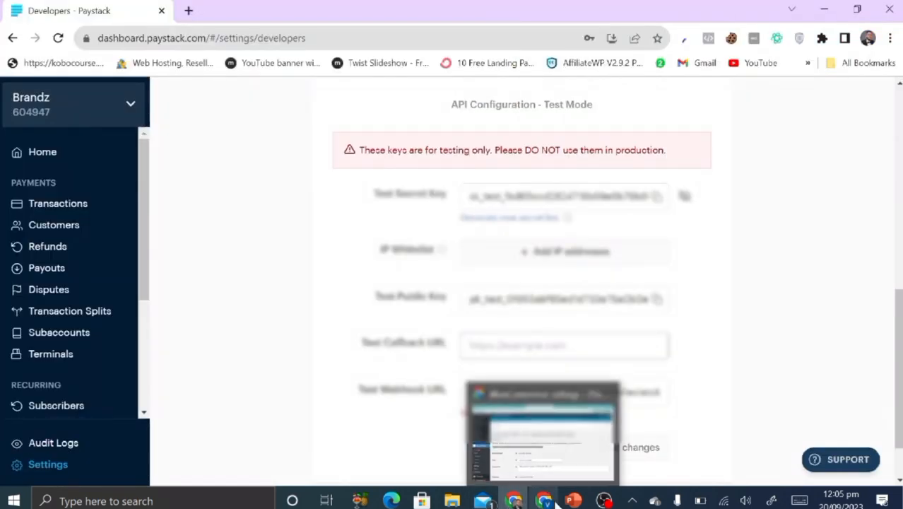
{"action": "left_click", "coordinate": [547, 500]}
{"action": "scroll", "coordinate": [538, 325], "scroll_direction": "down", "scroll_amount": 2}
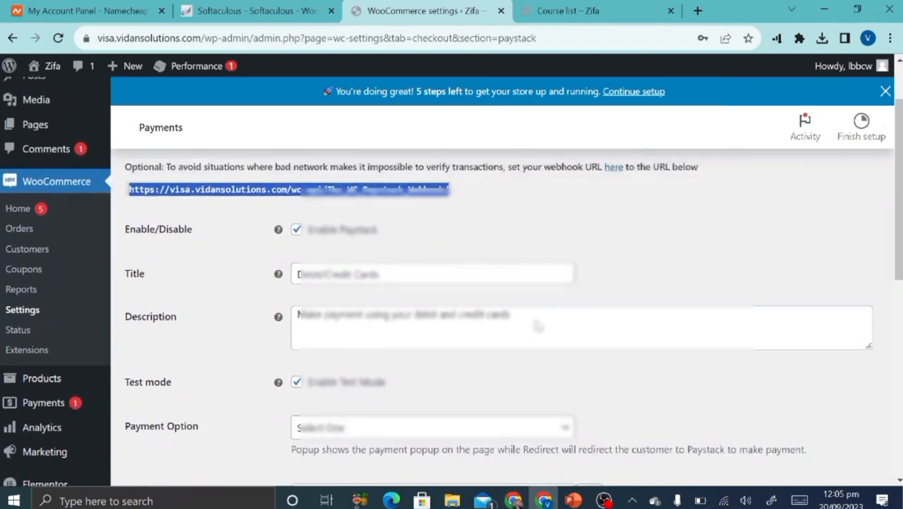
{"action": "scroll", "coordinate": [538, 325], "scroll_direction": "up", "scroll_amount": 1}
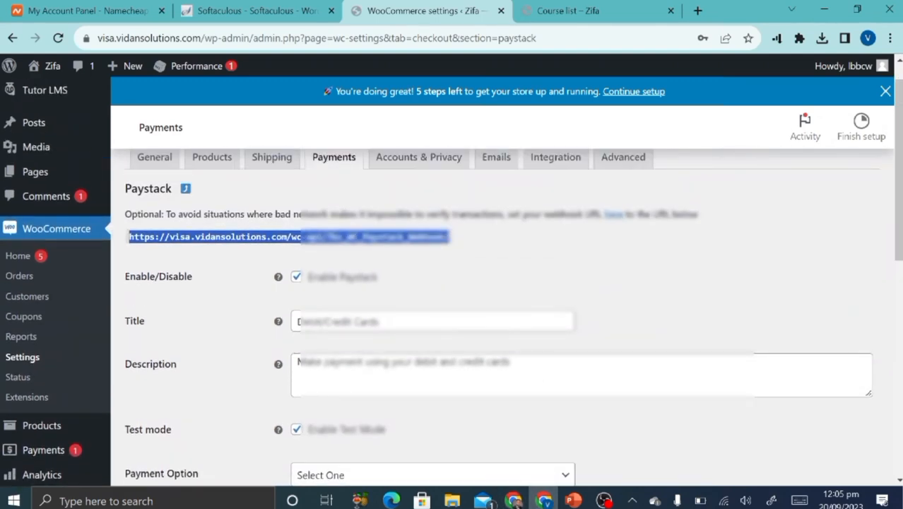
{"action": "left_click", "coordinate": [514, 500]}
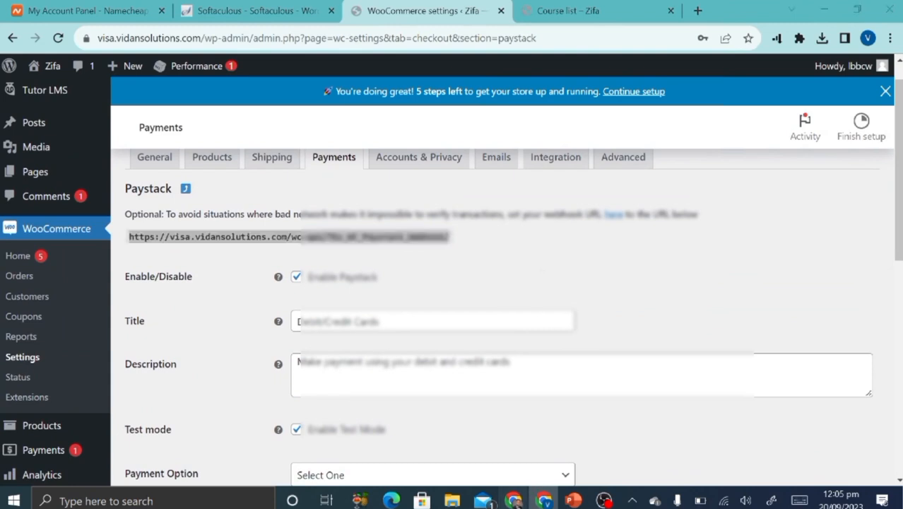
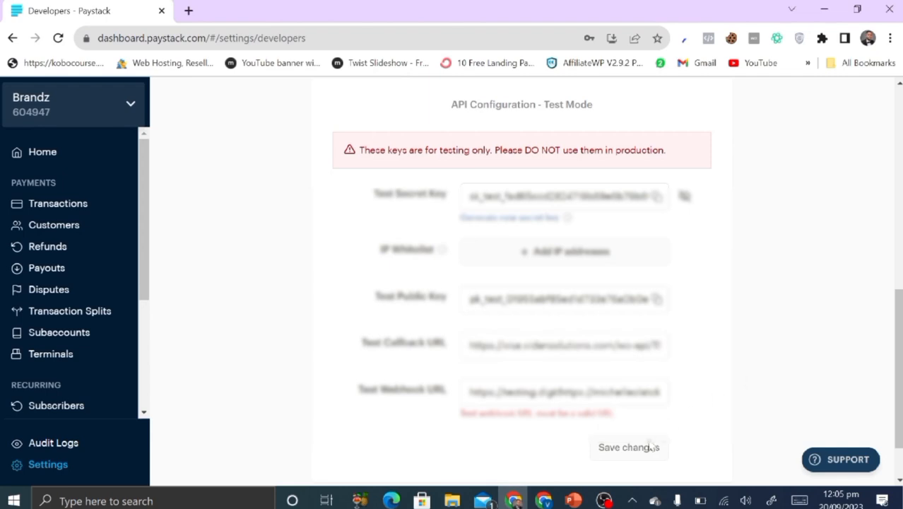
{"action": "scroll", "coordinate": [698, 305], "scroll_direction": "up", "scroll_amount": 1}
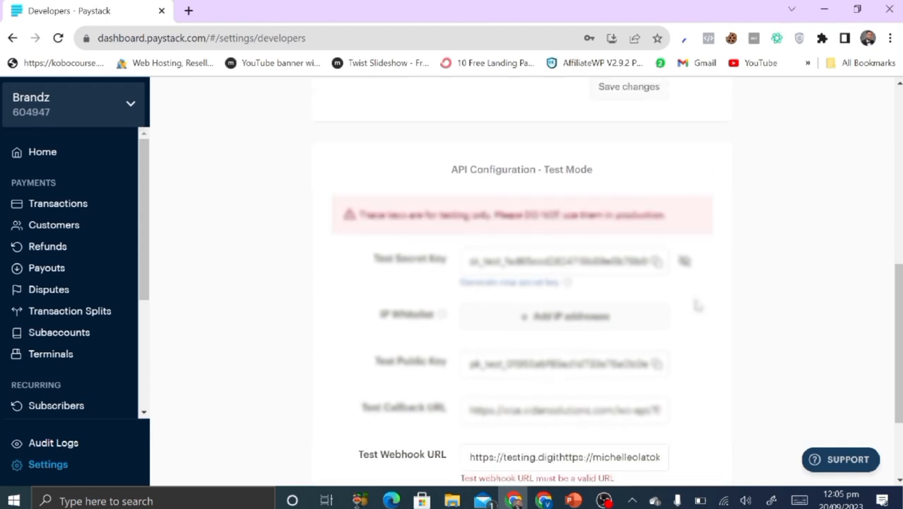
{"action": "scroll", "coordinate": [698, 304], "scroll_direction": "down", "scroll_amount": 2}
Save the WooCommerce Paystack settings and close the Paystack dashboard window.
{"action": "left_click", "coordinate": [544, 500]}
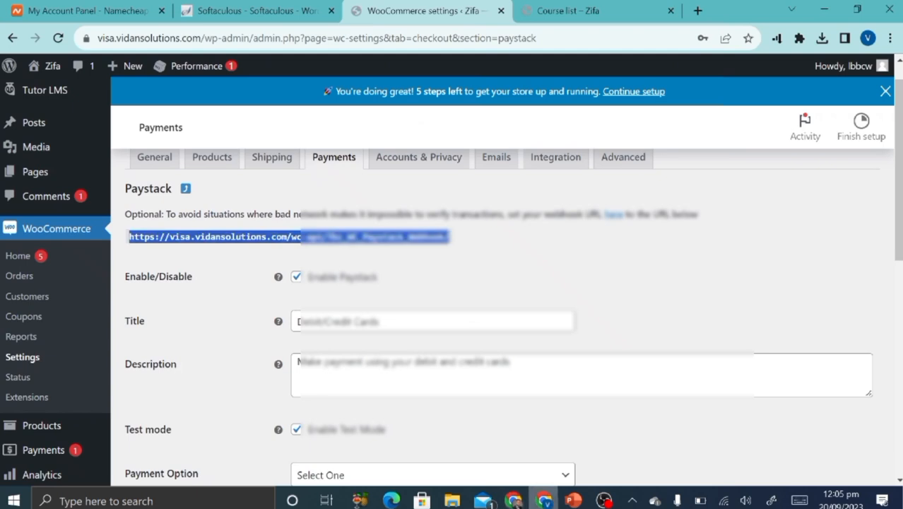
{"action": "scroll", "coordinate": [415, 304], "scroll_direction": "down", "scroll_amount": 7}
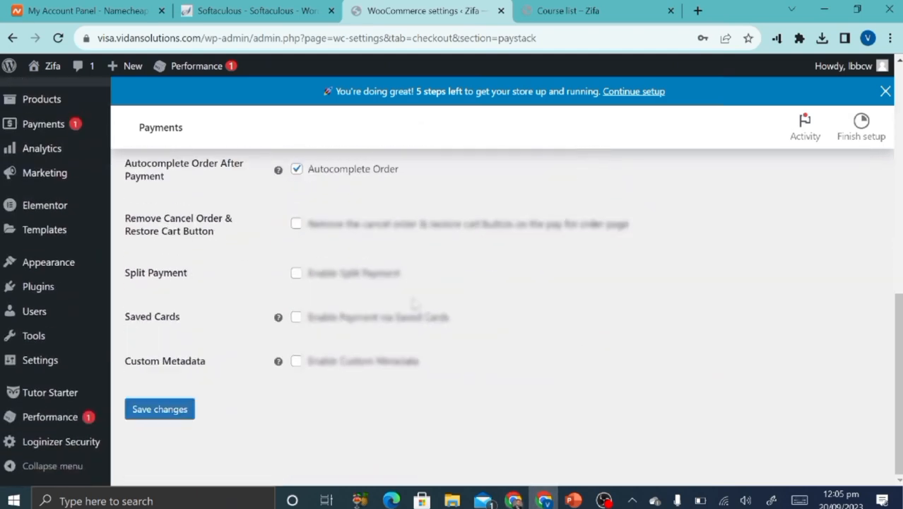
{"action": "left_click", "coordinate": [168, 412]}
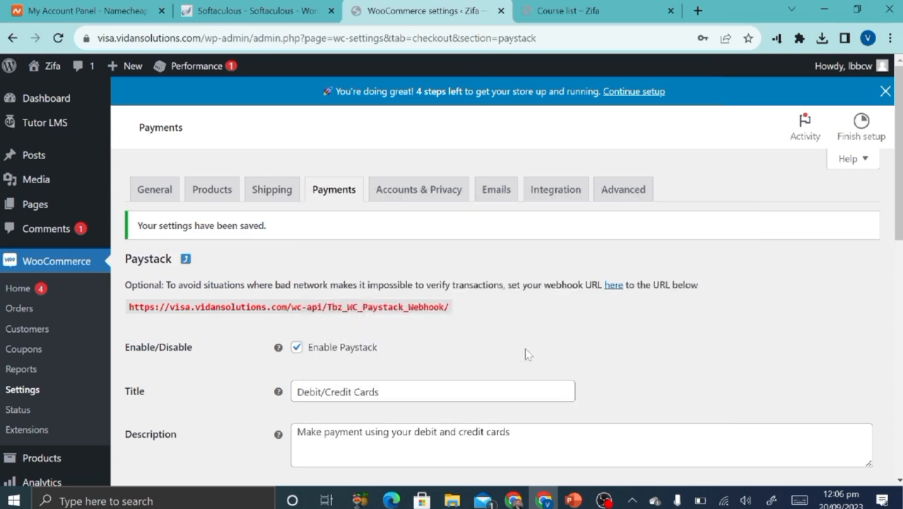
{"action": "mouse_move", "coordinate": [514, 500]}
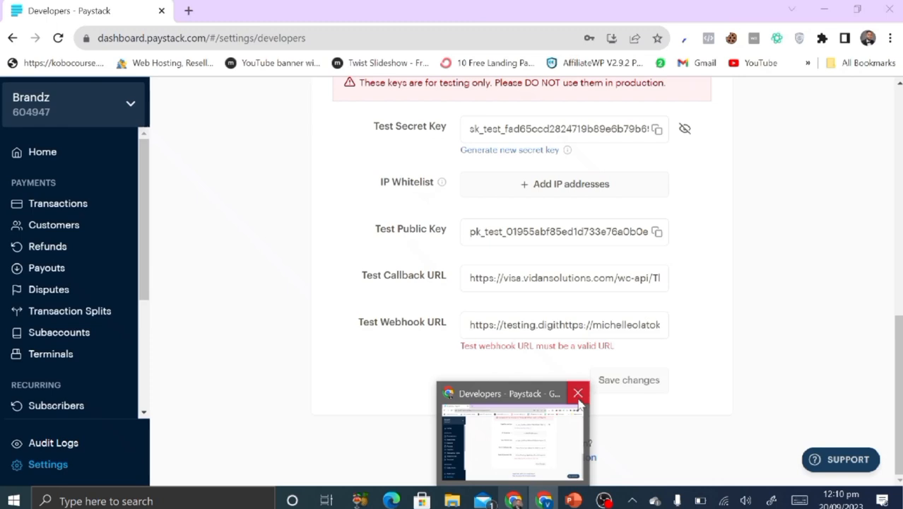
{"action": "left_click", "coordinate": [578, 398]}
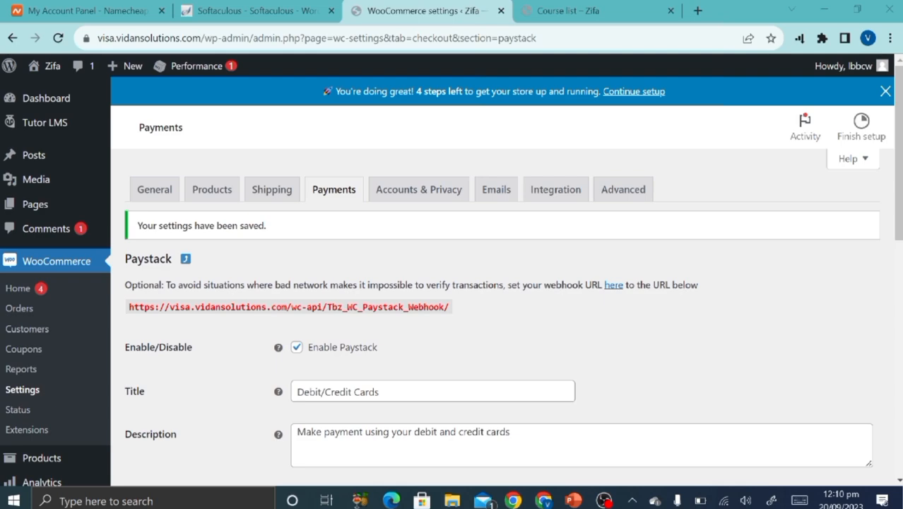
{"action": "scroll", "coordinate": [517, 348], "scroll_direction": "down", "scroll_amount": 3}
{"action": "scroll", "coordinate": [517, 348], "scroll_direction": "up", "scroll_amount": 3}
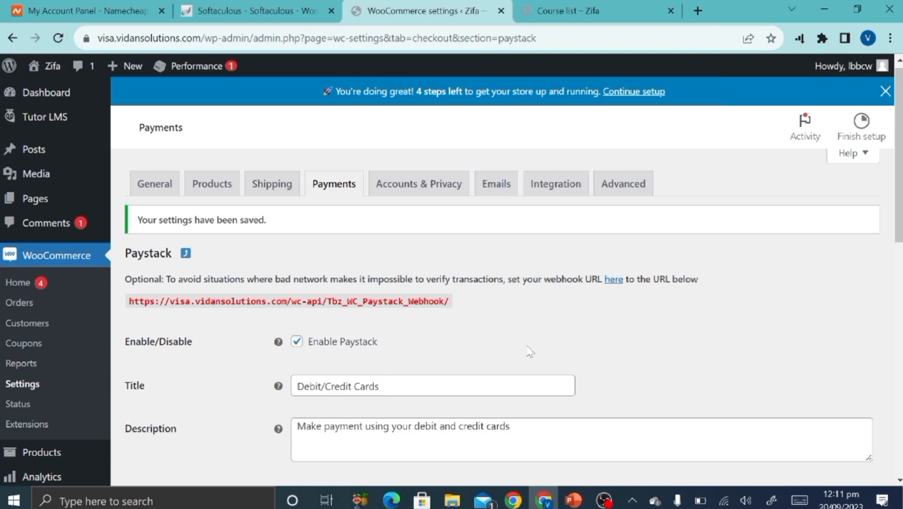
{"action": "left_click", "coordinate": [574, 500]}
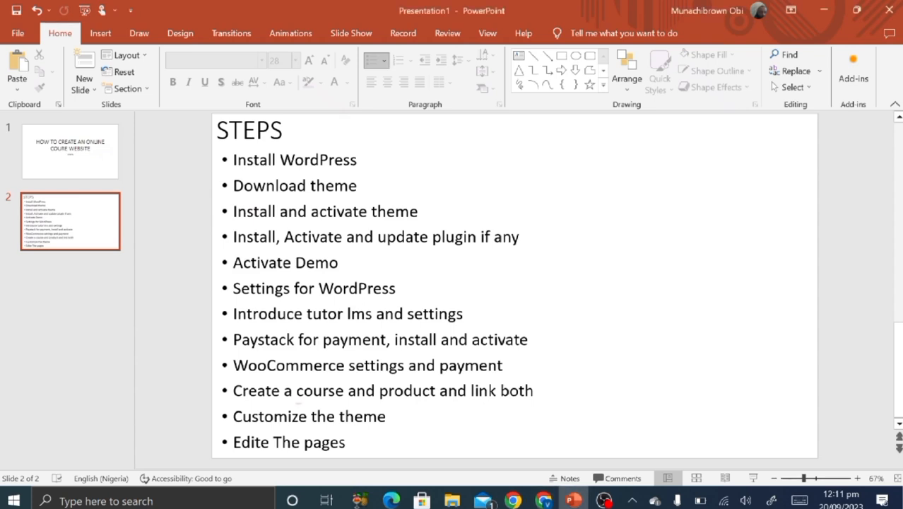
{"action": "left_click", "coordinate": [544, 500]}
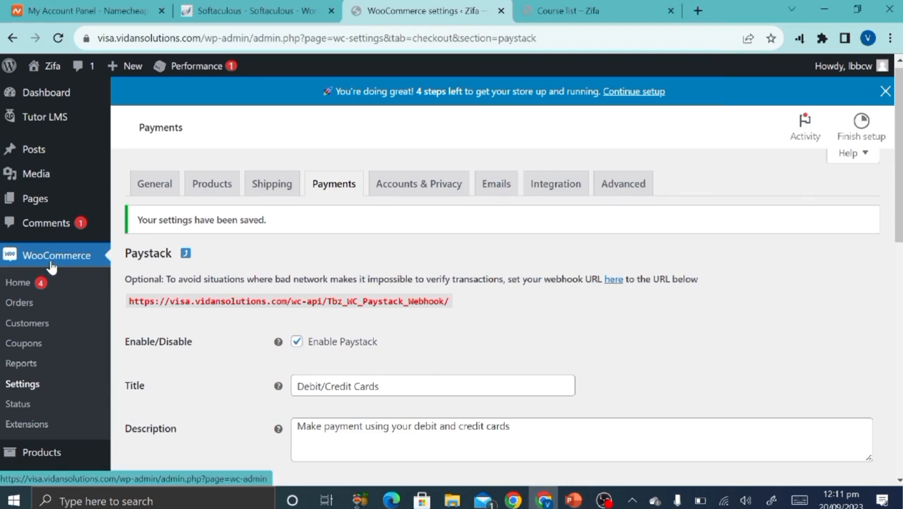
Autofill the store address and set Country/State to Nigeria — Abuja in General settings.
{"action": "left_click", "coordinate": [19, 388]}
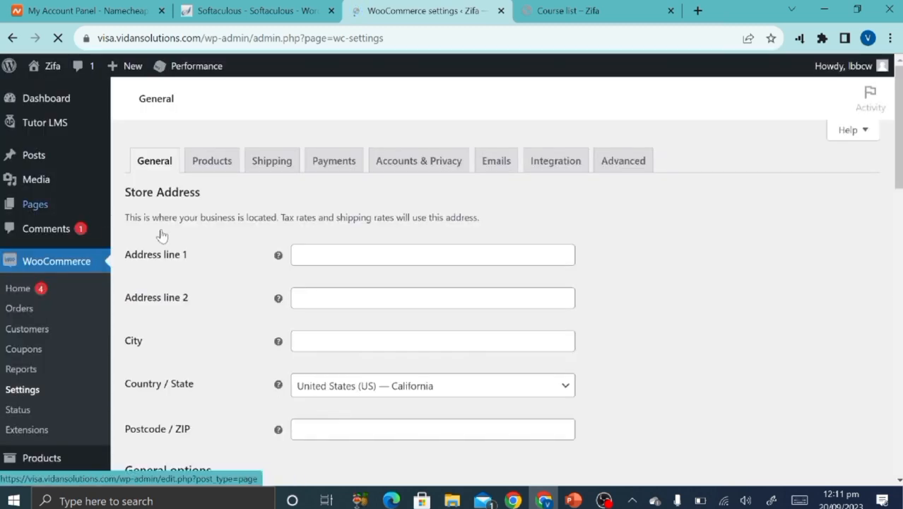
{"action": "left_click", "coordinate": [362, 254]}
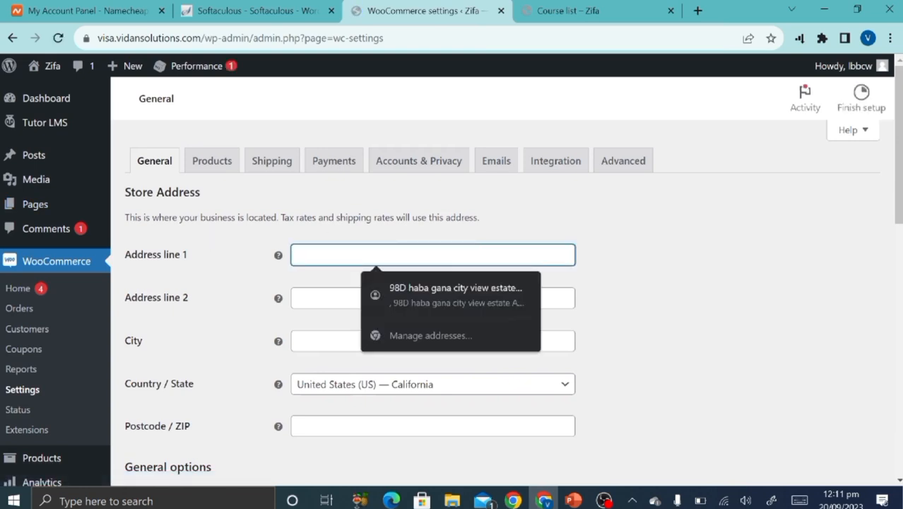
{"action": "left_click", "coordinate": [453, 315]}
{"action": "scroll", "coordinate": [256, 373], "scroll_direction": "down", "scroll_amount": 3}
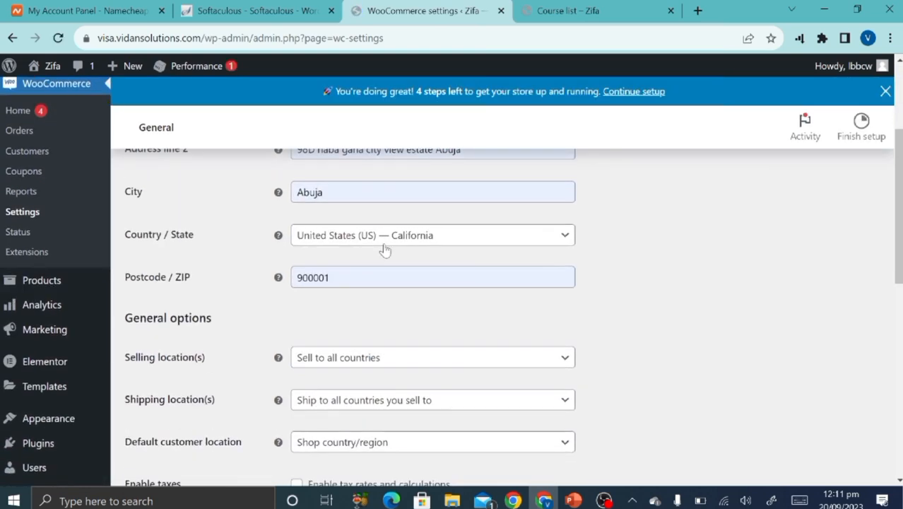
{"action": "left_click", "coordinate": [393, 245]}
{"action": "left_click", "coordinate": [394, 245]}
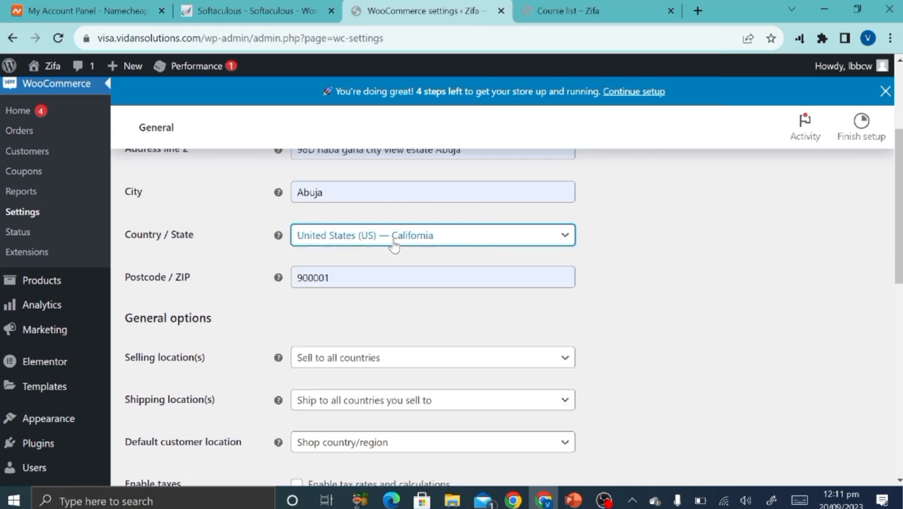
{"action": "left_click", "coordinate": [394, 244]}
{"action": "left_click", "coordinate": [394, 245]}
{"action": "left_click", "coordinate": [394, 244]}
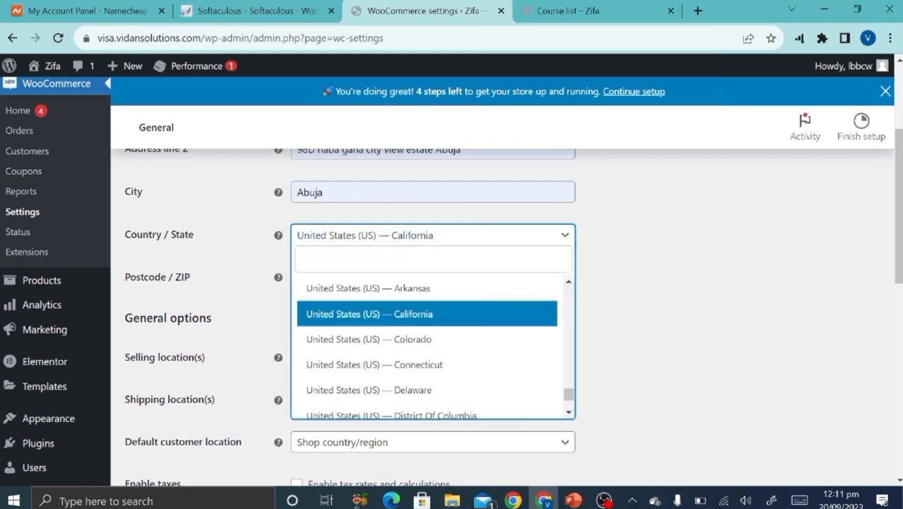
{"action": "type", "text": "nigeri"}
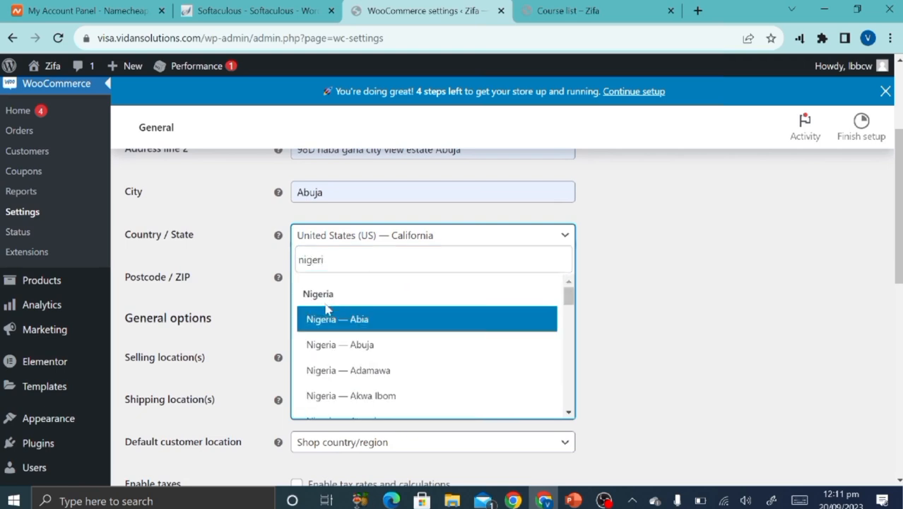
{"action": "left_click", "coordinate": [341, 342]}
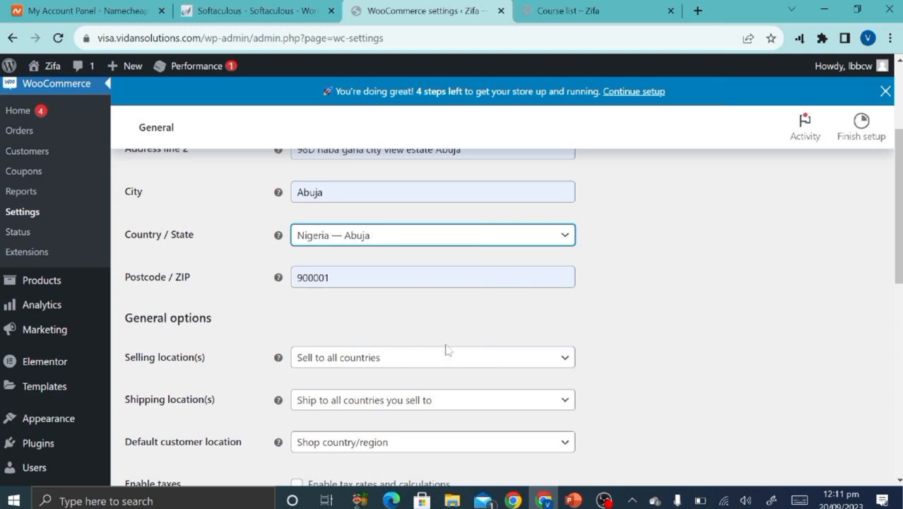
Set the store currency to Nigerian naira (₦) and save the general settings.
{"action": "scroll", "coordinate": [456, 357], "scroll_direction": "down", "scroll_amount": 2}
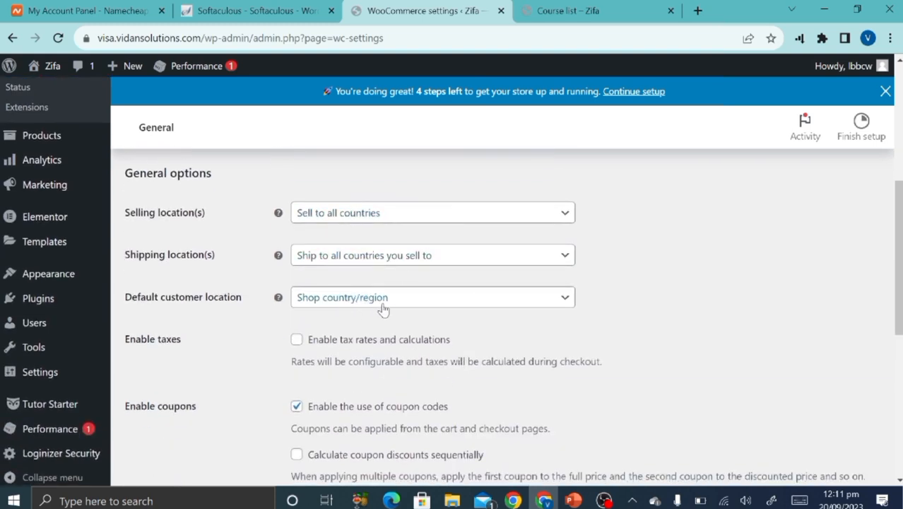
{"action": "scroll", "coordinate": [332, 468], "scroll_direction": "down", "scroll_amount": 3}
{"action": "scroll", "coordinate": [333, 468], "scroll_direction": "down", "scroll_amount": 2}
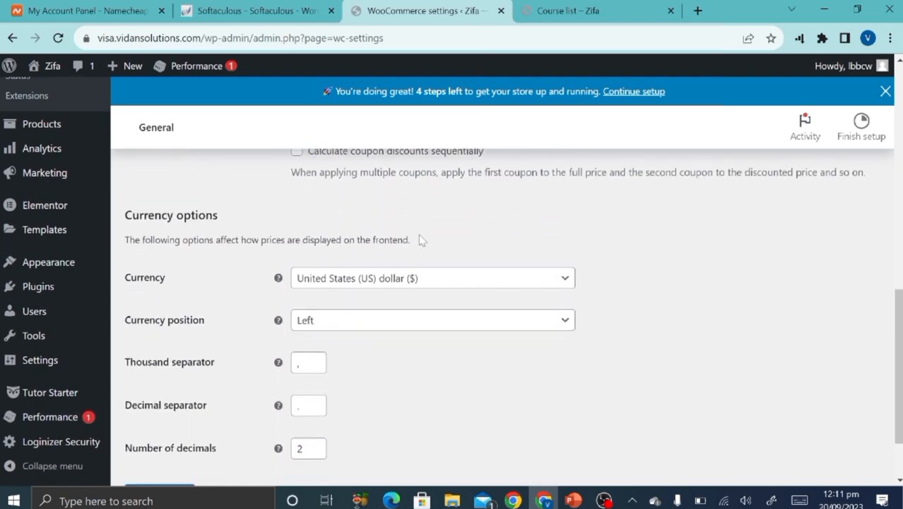
{"action": "left_click", "coordinate": [410, 277]}
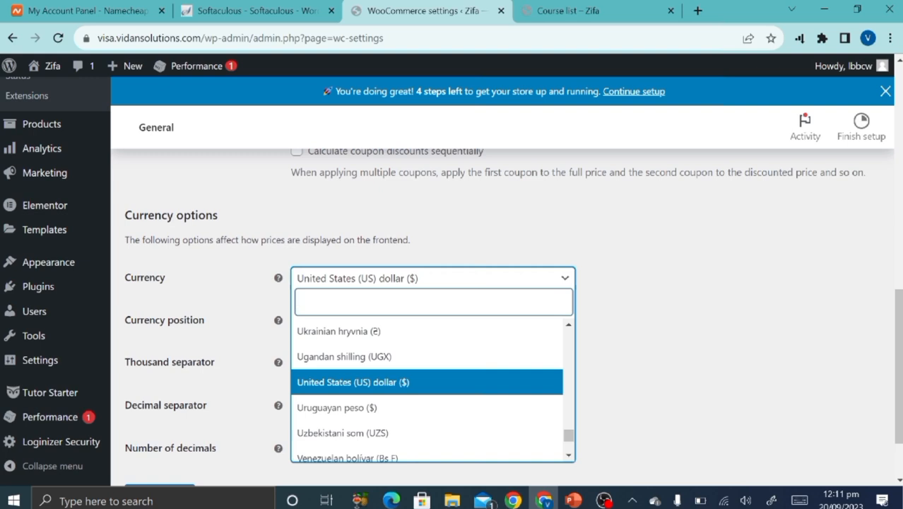
{"action": "type", "text": "ni"}
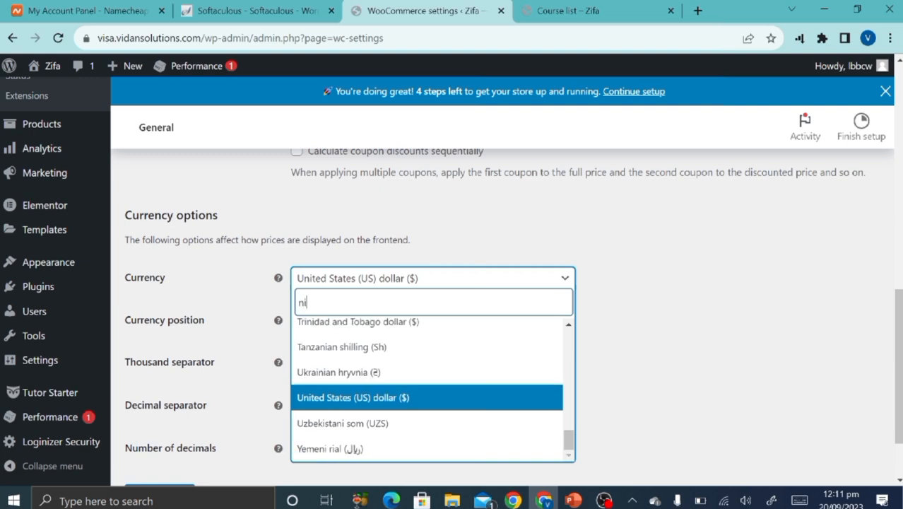
{"action": "type", "text": "ger"}
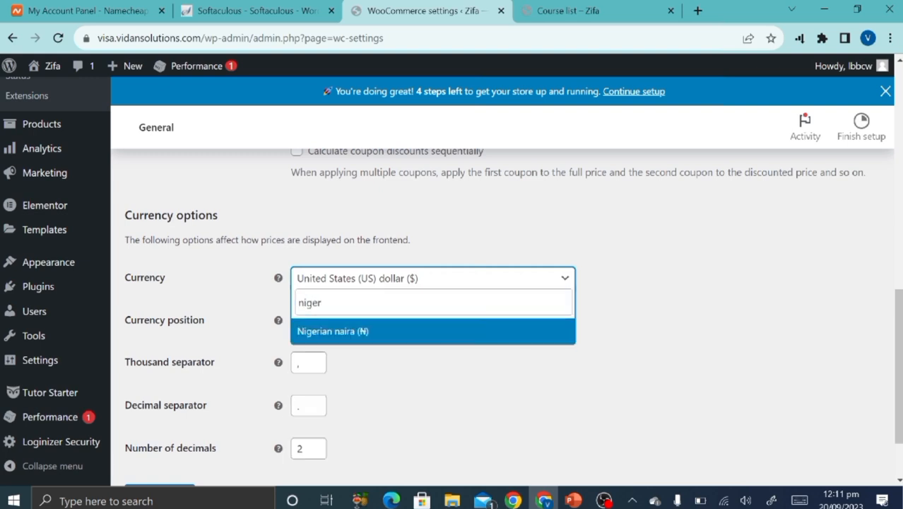
{"action": "left_click", "coordinate": [354, 330]}
{"action": "scroll", "coordinate": [358, 465], "scroll_direction": "down", "scroll_amount": 2}
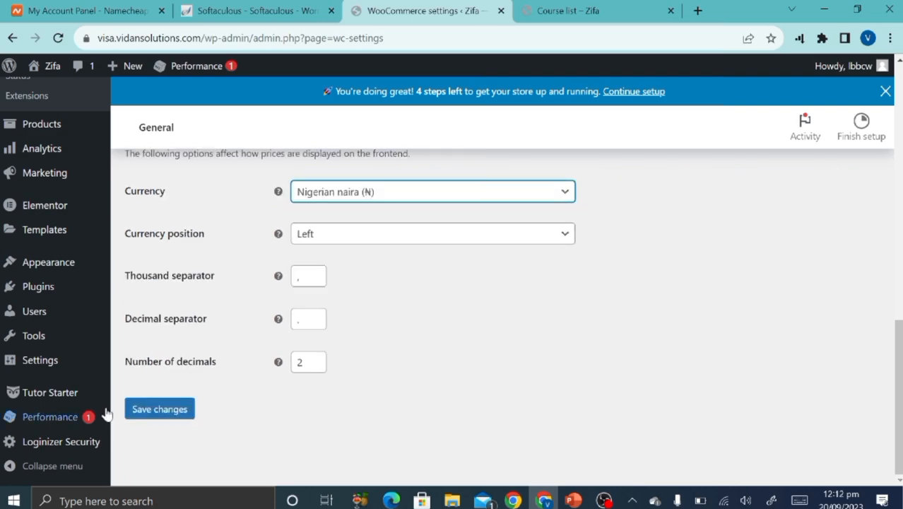
{"action": "mouse_move", "coordinate": [106, 416]}
{"action": "left_click", "coordinate": [171, 408]}
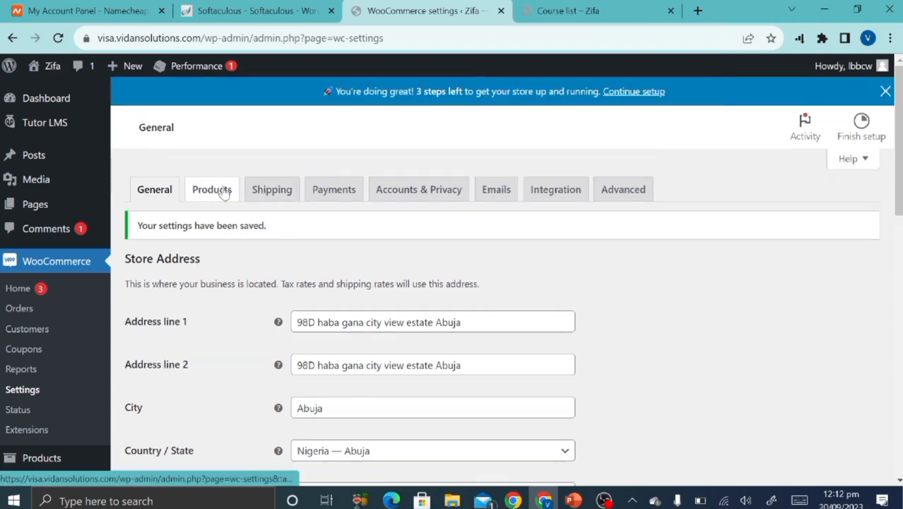
Turn on 'Redirect to the cart page after successful addition' under Products and save.
{"action": "left_click", "coordinate": [223, 193]}
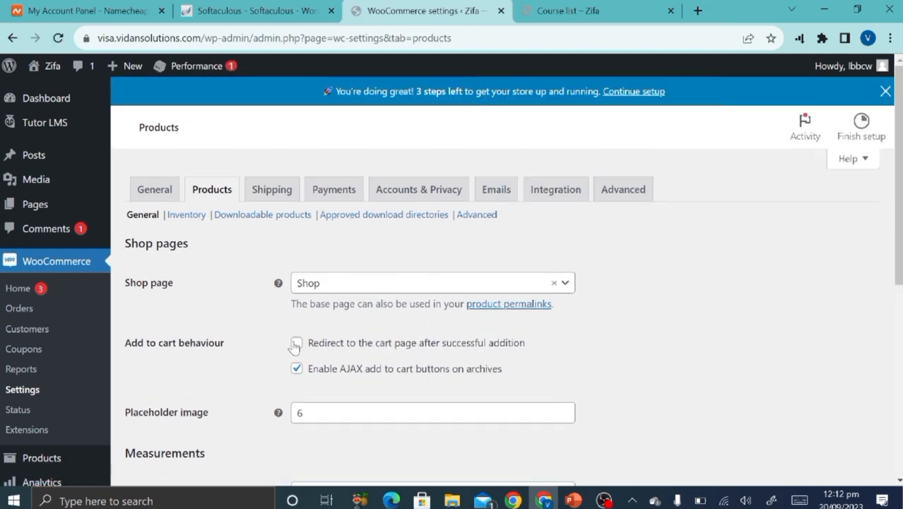
{"action": "left_click", "coordinate": [296, 343]}
{"action": "scroll", "coordinate": [258, 422], "scroll_direction": "down", "scroll_amount": 5}
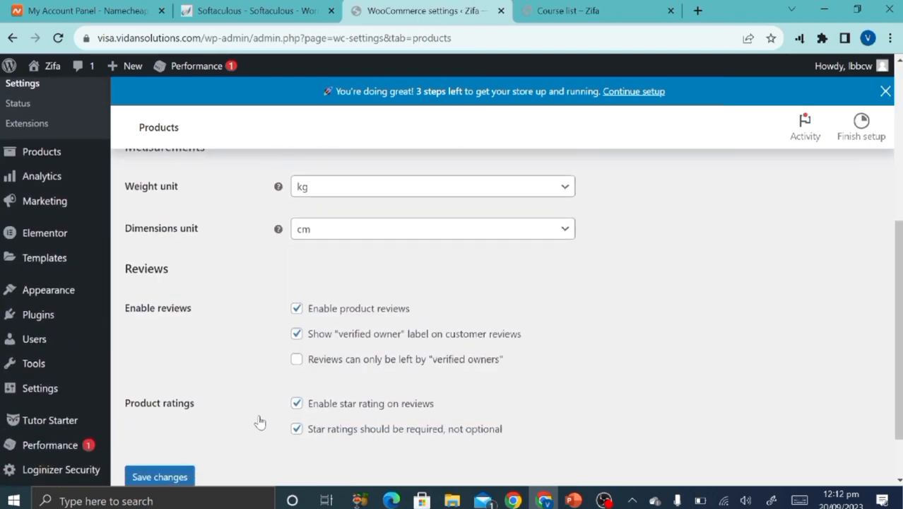
{"action": "left_click", "coordinate": [162, 416]}
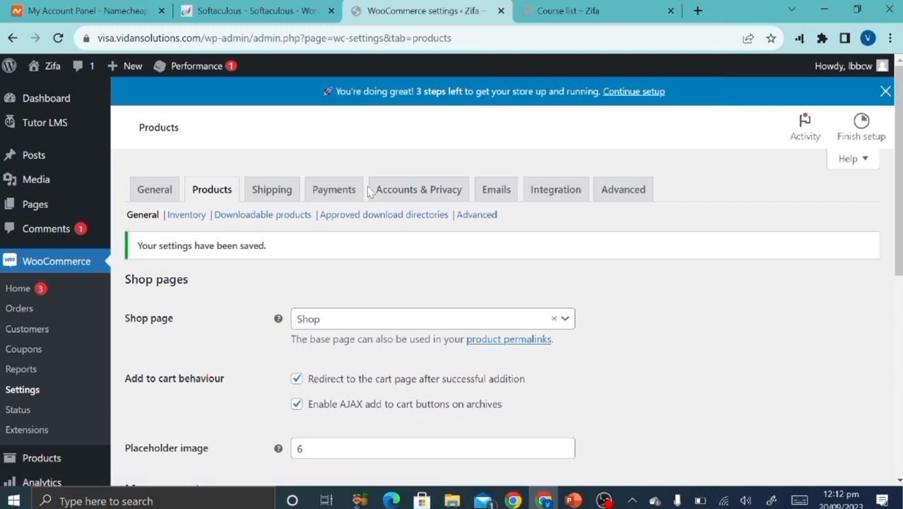
Uncheck automatic username generation under Accounts & Privacy and save the settings.
{"action": "left_click", "coordinate": [319, 203]}
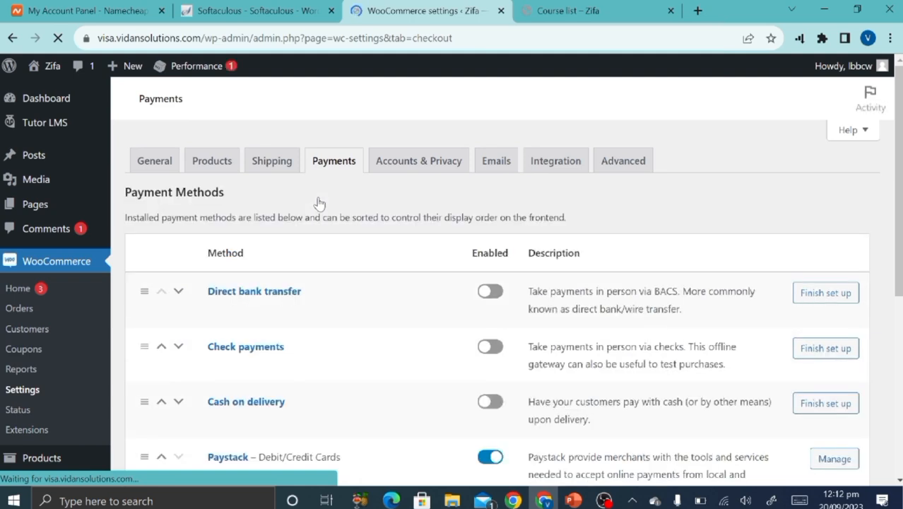
{"action": "scroll", "coordinate": [353, 420], "scroll_direction": "down", "scroll_amount": 2}
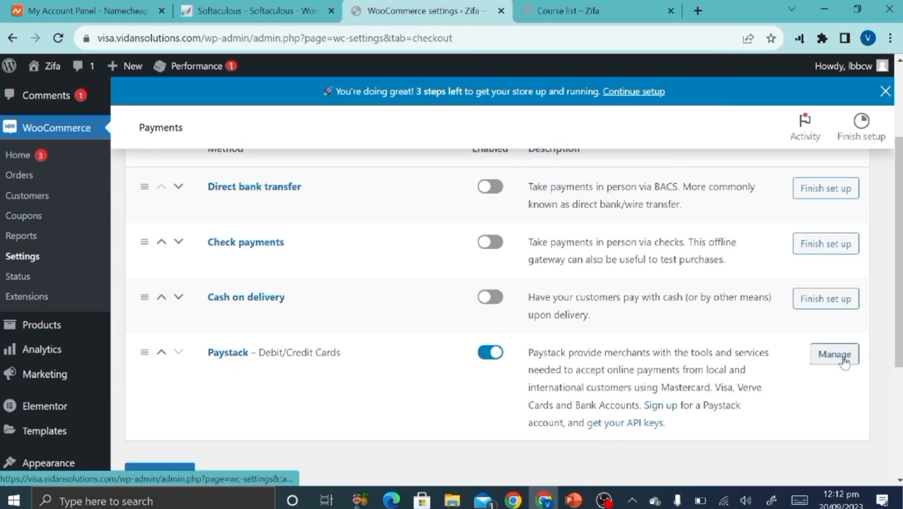
{"action": "scroll", "coordinate": [633, 340], "scroll_direction": "up", "scroll_amount": 3}
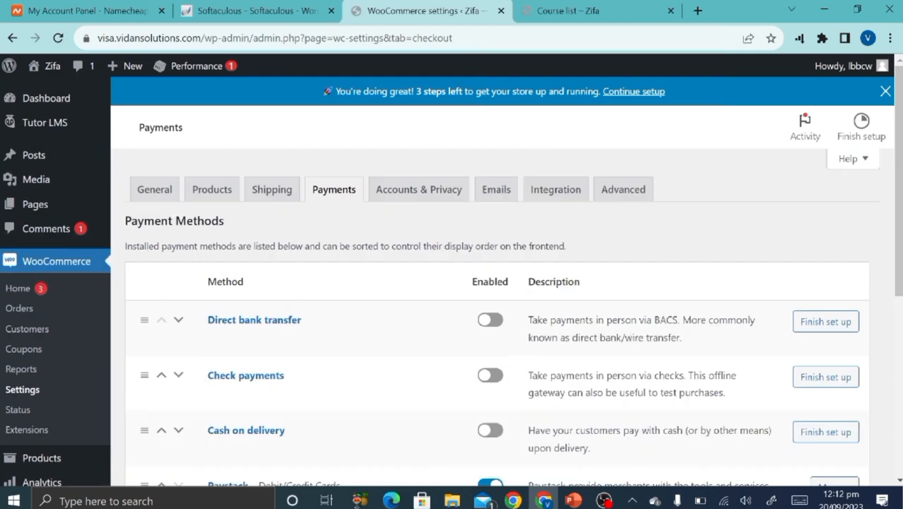
{"action": "left_click", "coordinate": [433, 199]}
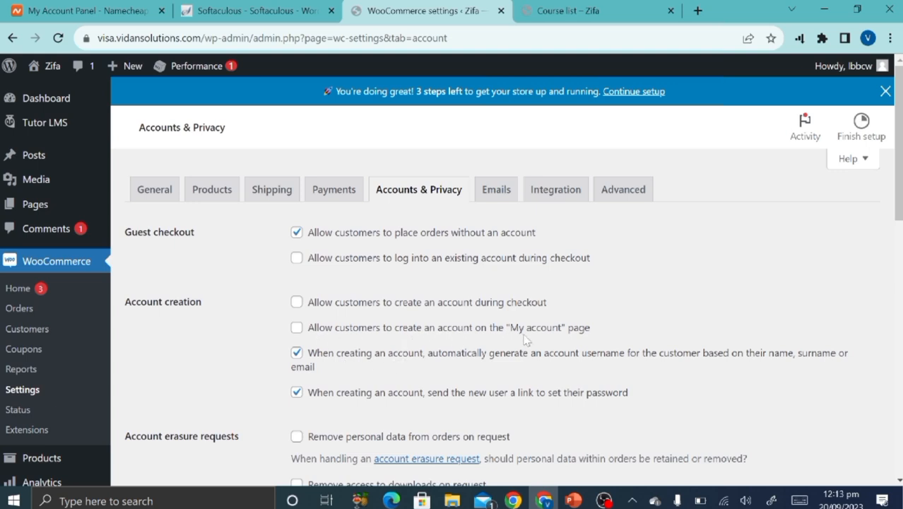
{"action": "left_click", "coordinate": [296, 352]}
{"action": "scroll", "coordinate": [365, 410], "scroll_direction": "down", "scroll_amount": 3}
{"action": "scroll", "coordinate": [365, 410], "scroll_direction": "up", "scroll_amount": 2}
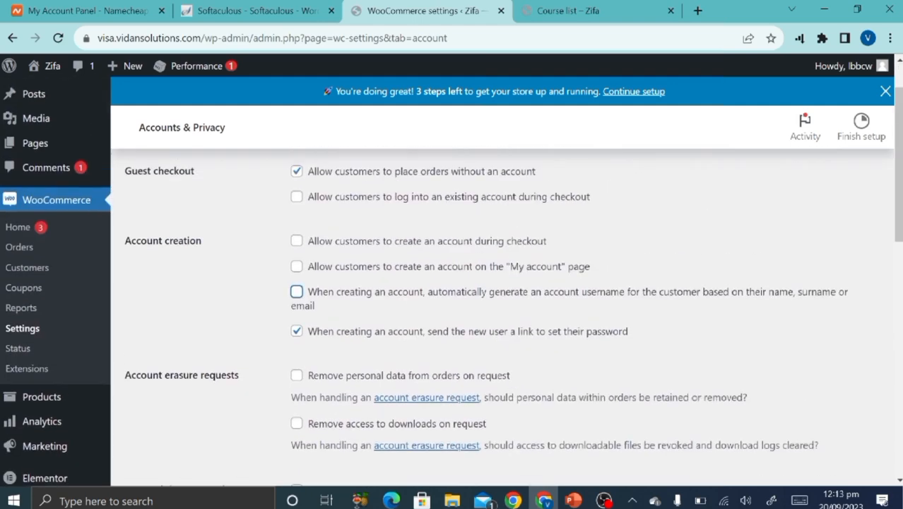
{"action": "scroll", "coordinate": [368, 424], "scroll_direction": "up", "scroll_amount": 1}
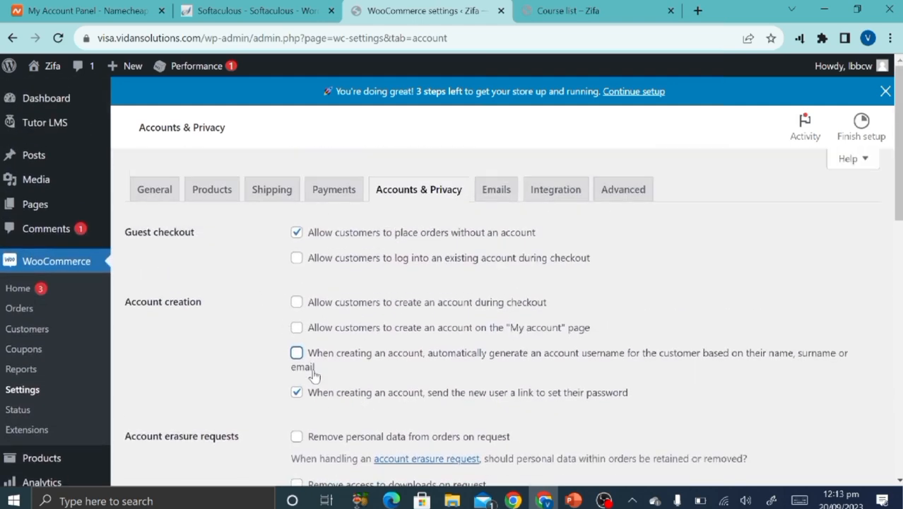
{"action": "scroll", "coordinate": [314, 374], "scroll_direction": "down", "scroll_amount": 6}
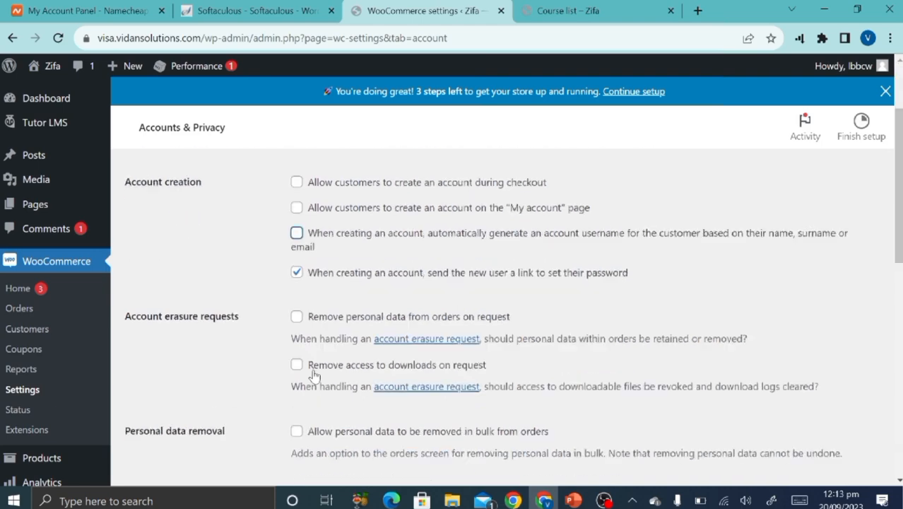
{"action": "scroll", "coordinate": [215, 431], "scroll_direction": "down", "scroll_amount": 4}
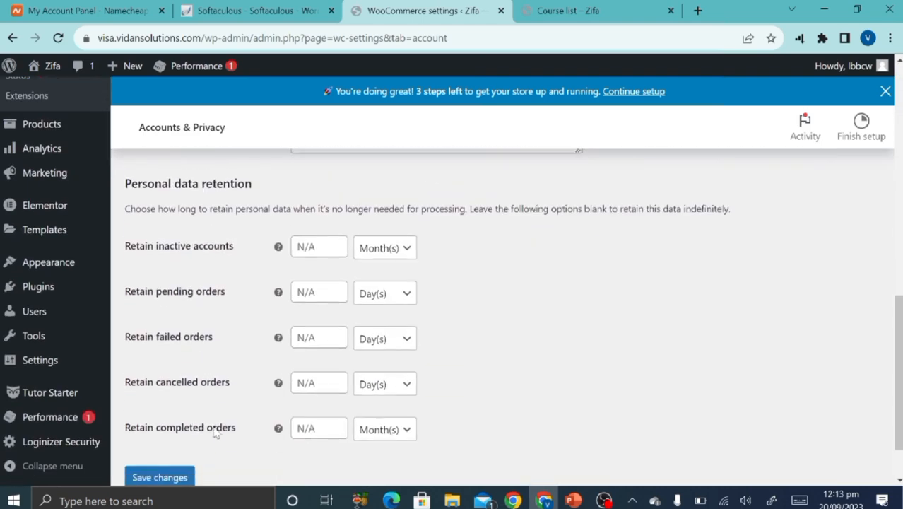
{"action": "left_click", "coordinate": [160, 475]}
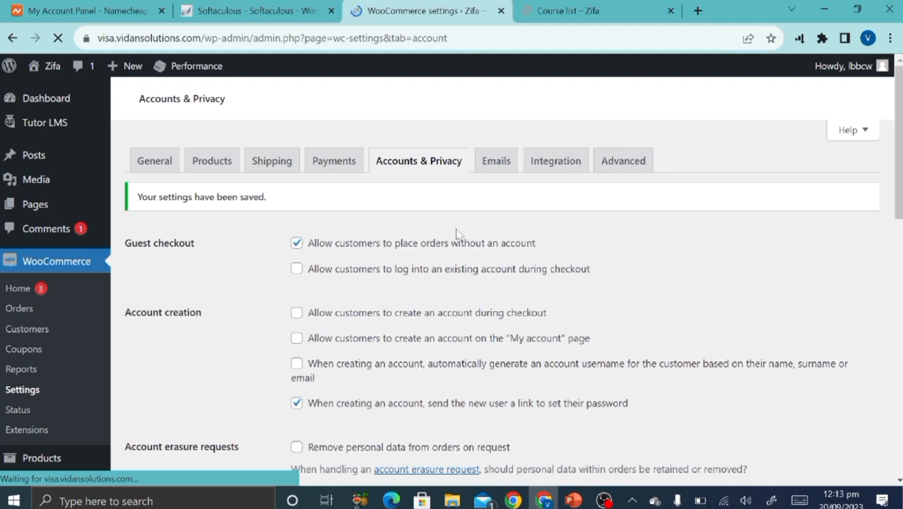
{"action": "left_click", "coordinate": [573, 500]}
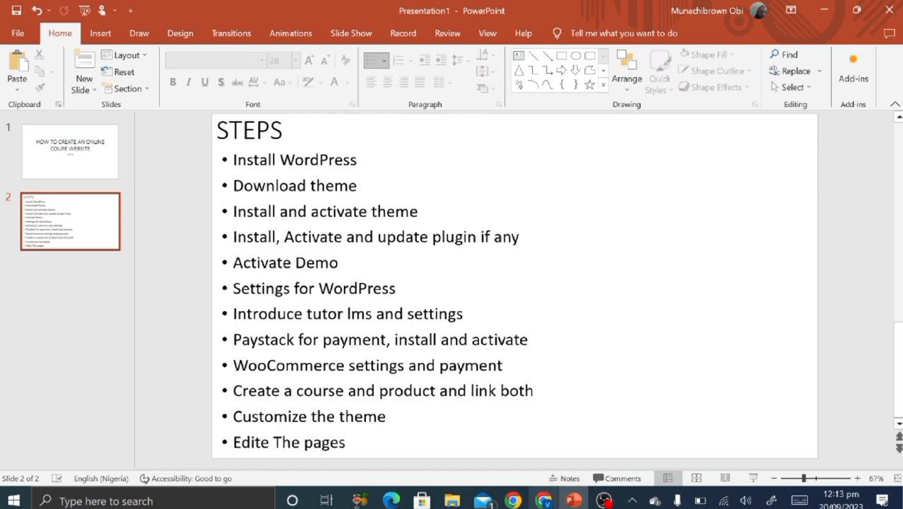
Leave the PowerPoint STEPS slide and return to the WooCommerce settings in Chrome.
{"action": "left_click", "coordinate": [545, 501]}
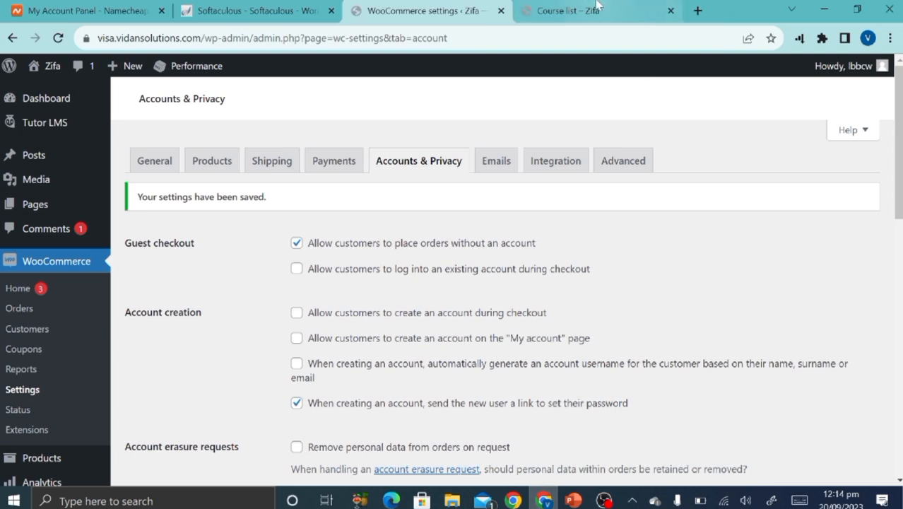
Open the Marketplace home page from the course list and scroll to the Featured Courses cards.
{"action": "left_click", "coordinate": [577, 10]}
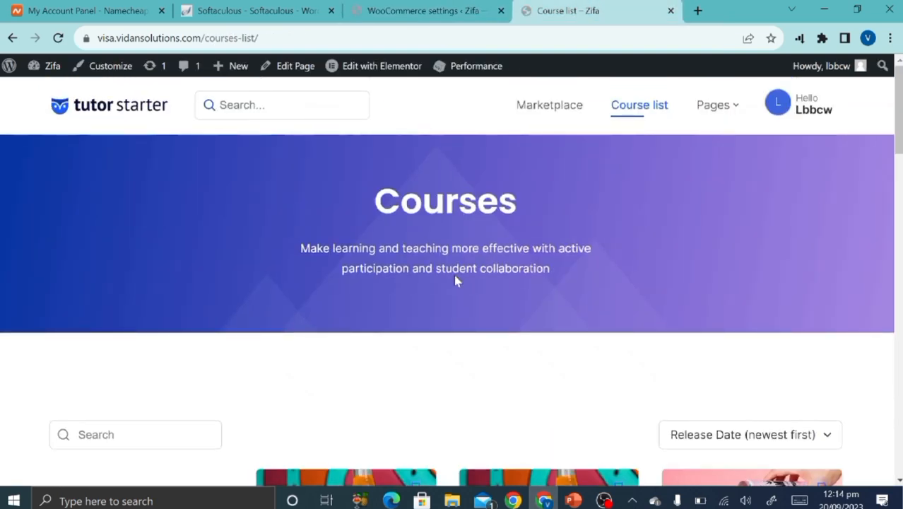
{"action": "left_click", "coordinate": [543, 106]}
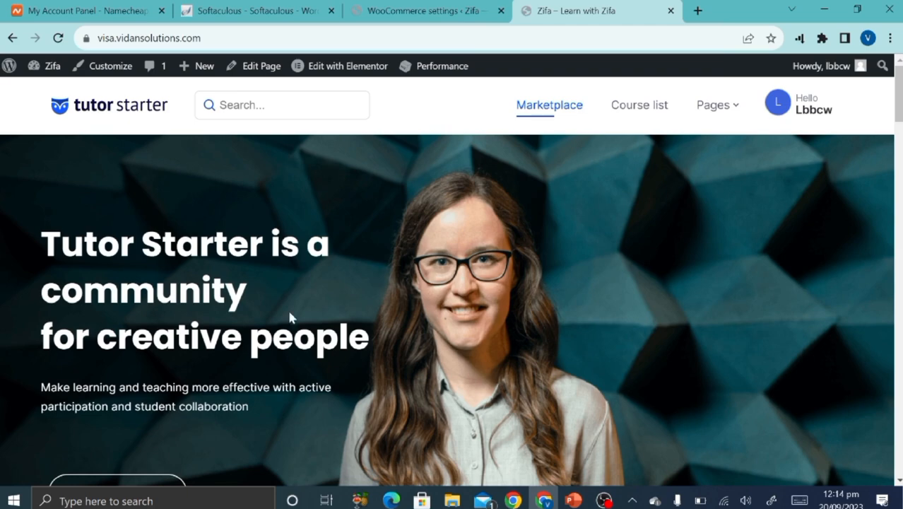
{"action": "scroll", "coordinate": [288, 272], "scroll_direction": "down", "scroll_amount": 3}
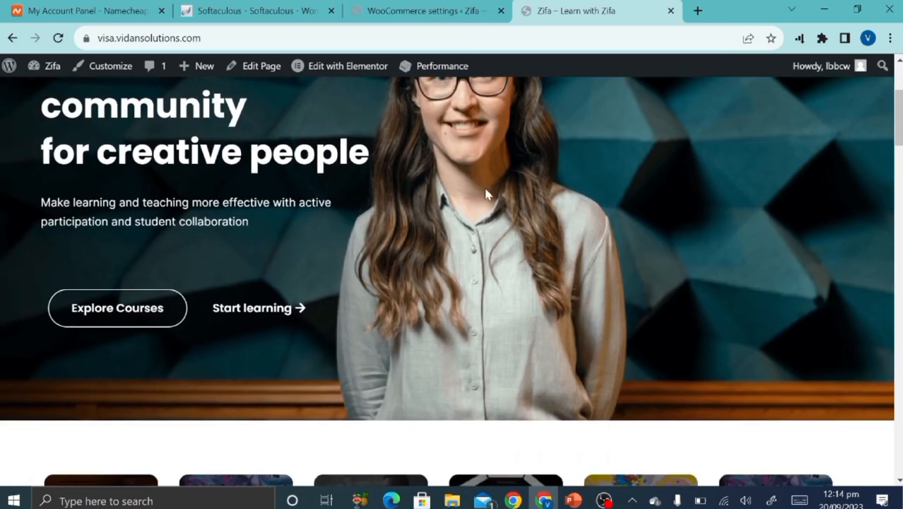
{"action": "scroll", "coordinate": [344, 293], "scroll_direction": "down", "scroll_amount": 8}
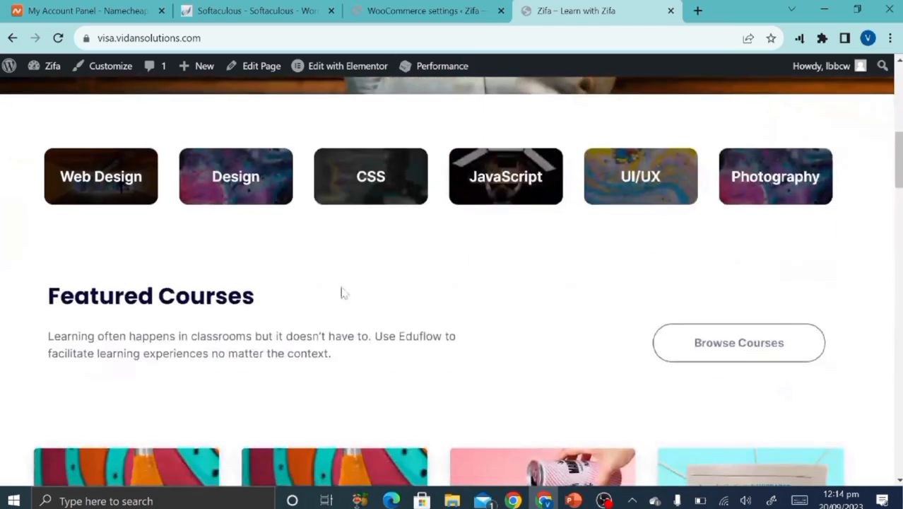
{"action": "scroll", "coordinate": [344, 296], "scroll_direction": "down", "scroll_amount": 3}
{"action": "scroll", "coordinate": [343, 293], "scroll_direction": "up", "scroll_amount": 10}
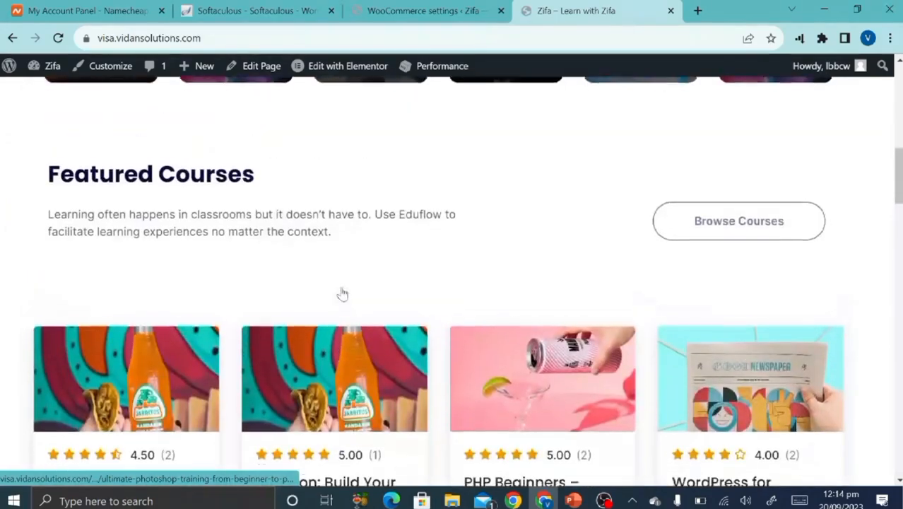
{"action": "scroll", "coordinate": [341, 294], "scroll_direction": "up", "scroll_amount": 5}
{"action": "scroll", "coordinate": [342, 294], "scroll_direction": "down", "scroll_amount": 10}
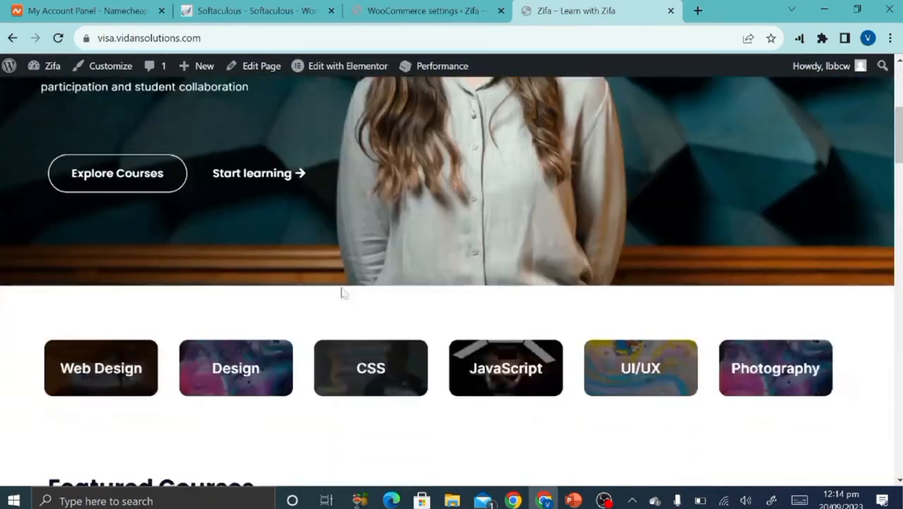
{"action": "scroll", "coordinate": [343, 293], "scroll_direction": "up", "scroll_amount": 10}
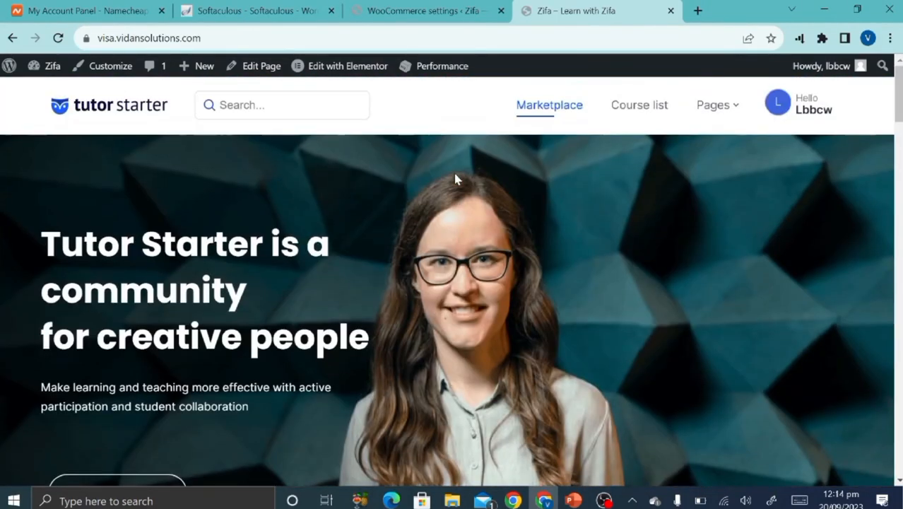
{"action": "scroll", "coordinate": [289, 285], "scroll_direction": "down", "scroll_amount": 10}
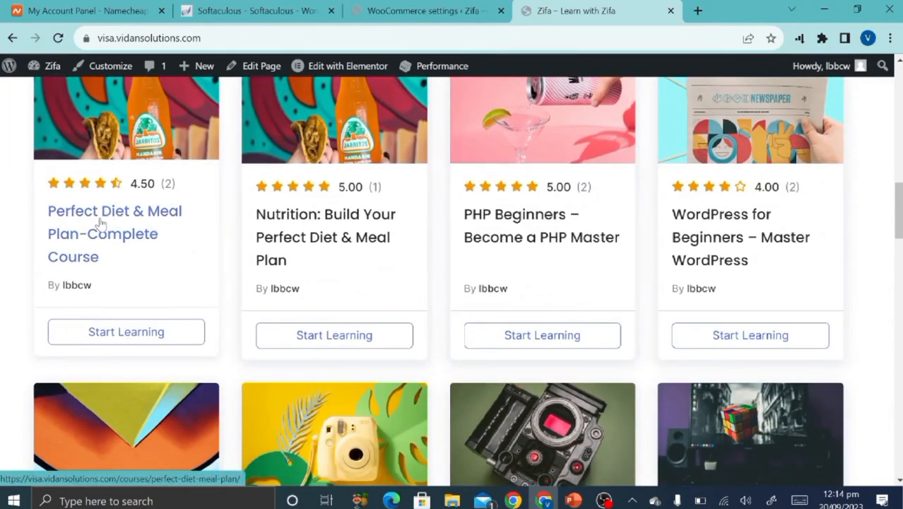
Open the Perfect Diet & Meal Plan-Complete Course page and review its intro video and 0% progress.
{"action": "left_click", "coordinate": [105, 342]}
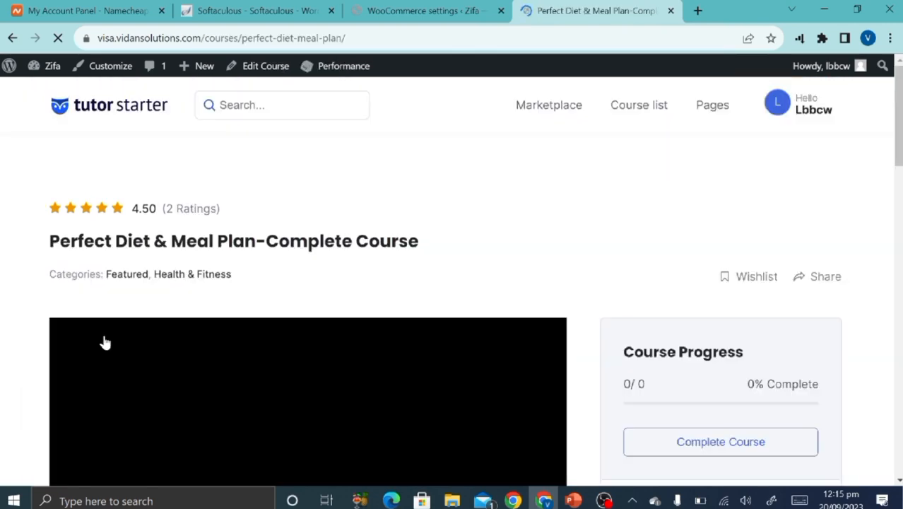
{"action": "scroll", "coordinate": [104, 343], "scroll_direction": "down", "scroll_amount": 2}
{"action": "scroll", "coordinate": [104, 343], "scroll_direction": "up", "scroll_amount": 1}
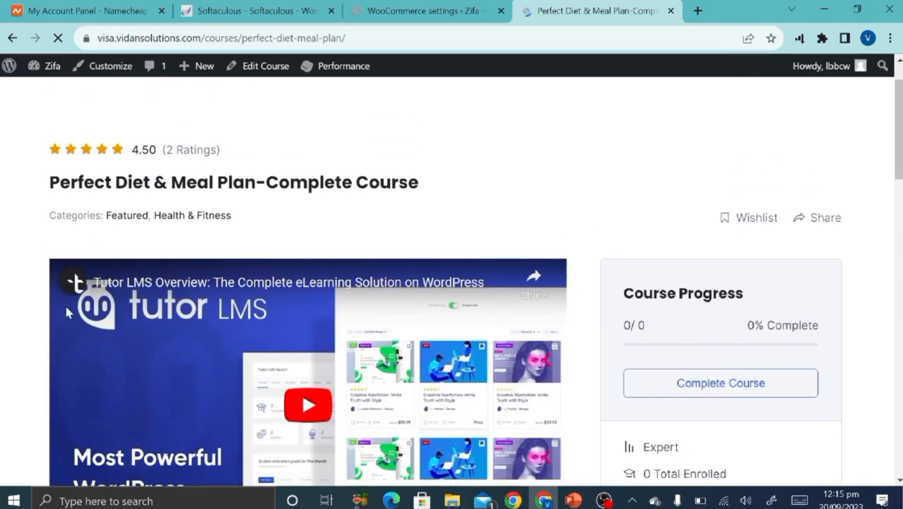
{"action": "scroll", "coordinate": [135, 352], "scroll_direction": "down", "scroll_amount": 3}
{"action": "scroll", "coordinate": [170, 206], "scroll_direction": "up", "scroll_amount": 2}
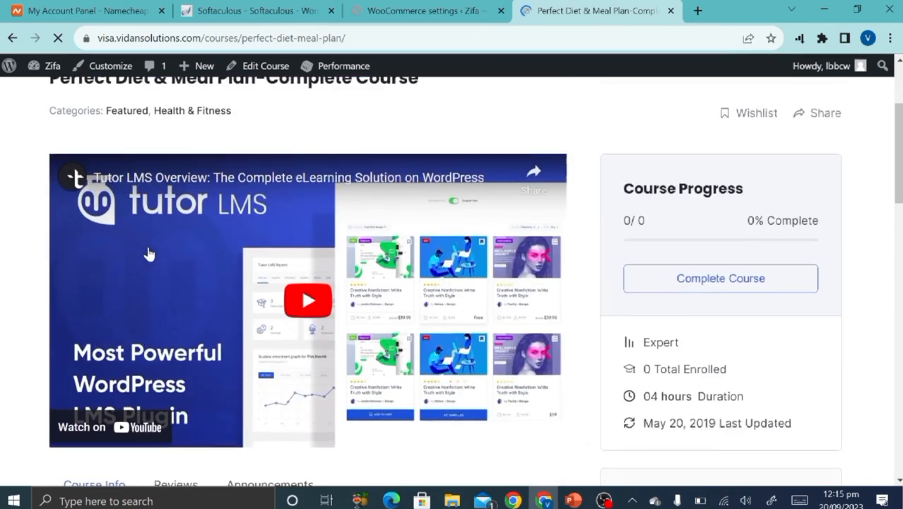
{"action": "scroll", "coordinate": [244, 324], "scroll_direction": "down", "scroll_amount": 1}
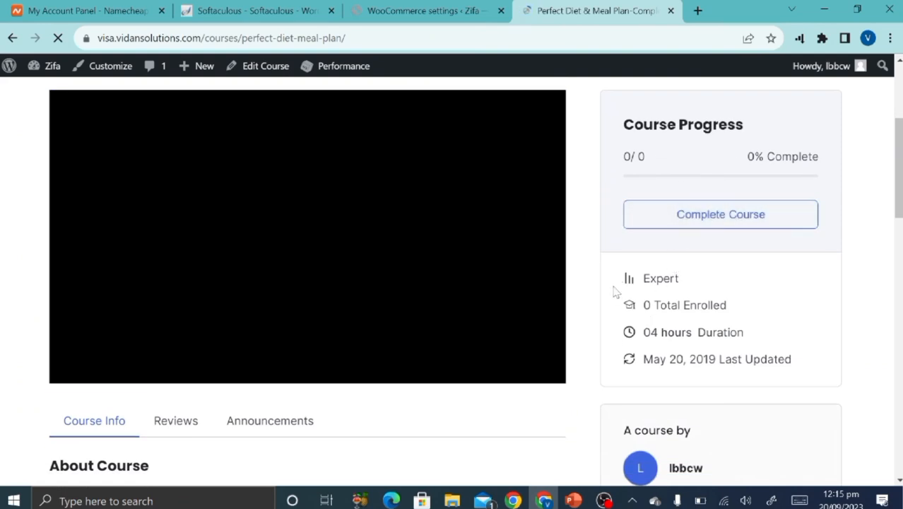
{"action": "scroll", "coordinate": [601, 297], "scroll_direction": "down", "scroll_amount": 3}
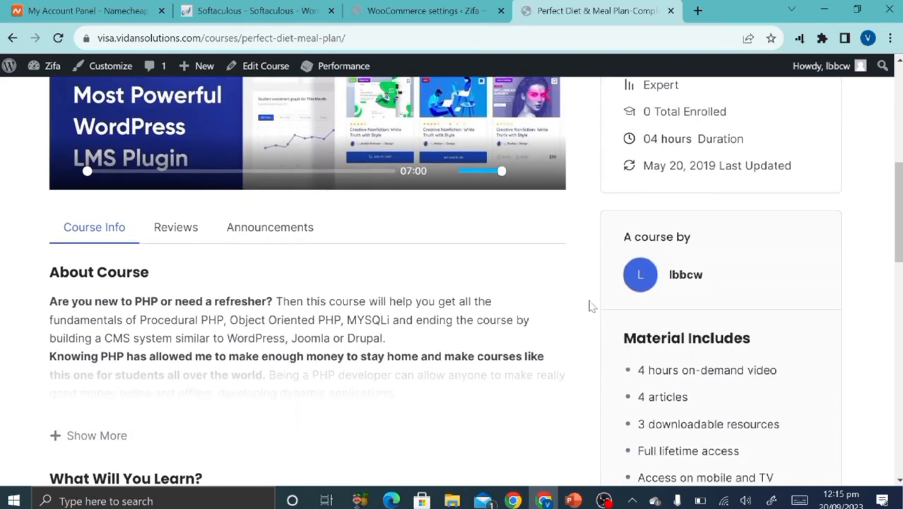
{"action": "scroll", "coordinate": [462, 371], "scroll_direction": "down", "scroll_amount": 6}
{"action": "scroll", "coordinate": [463, 371], "scroll_direction": "up", "scroll_amount": 8}
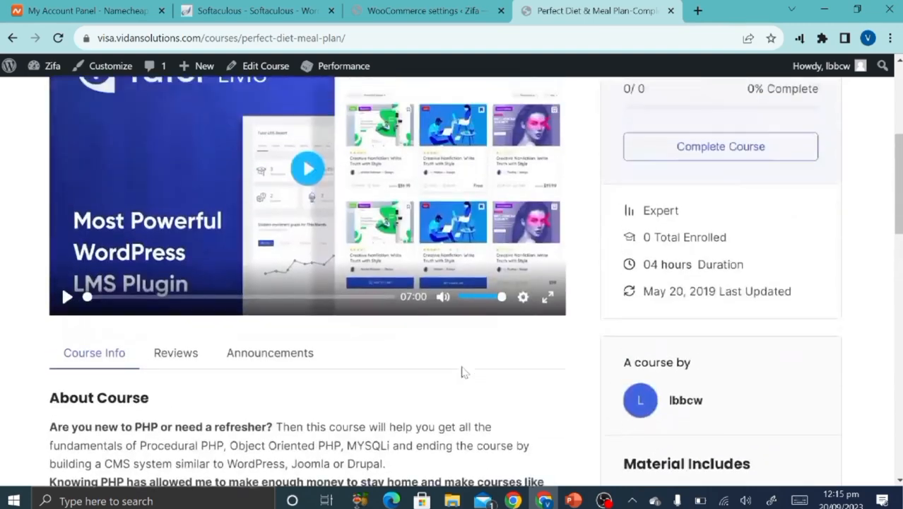
{"action": "scroll", "coordinate": [461, 371], "scroll_direction": "up", "scroll_amount": 3}
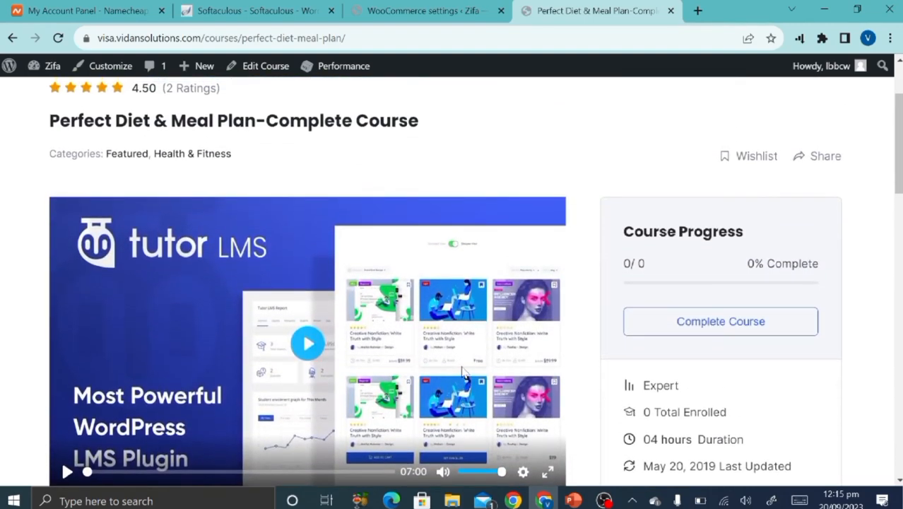
{"action": "scroll", "coordinate": [464, 374], "scroll_direction": "up", "scroll_amount": 2}
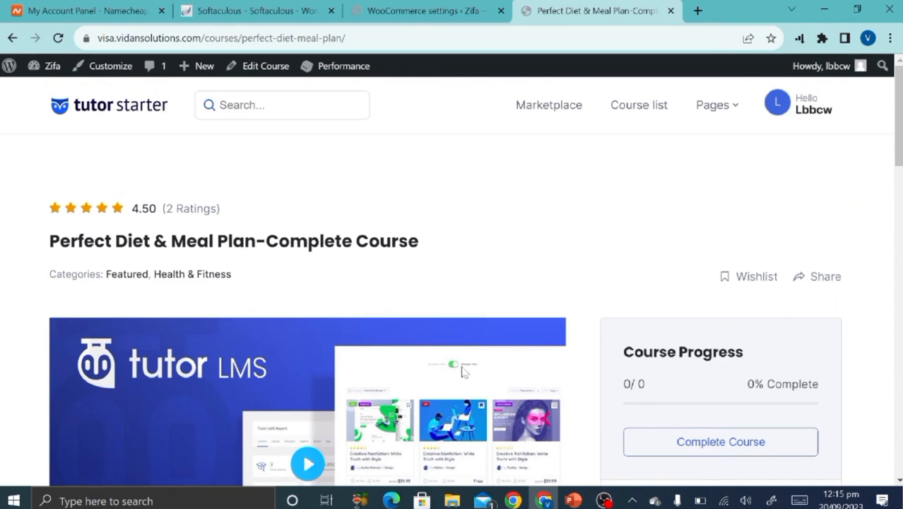
{"action": "scroll", "coordinate": [464, 372], "scroll_direction": "down", "scroll_amount": 3}
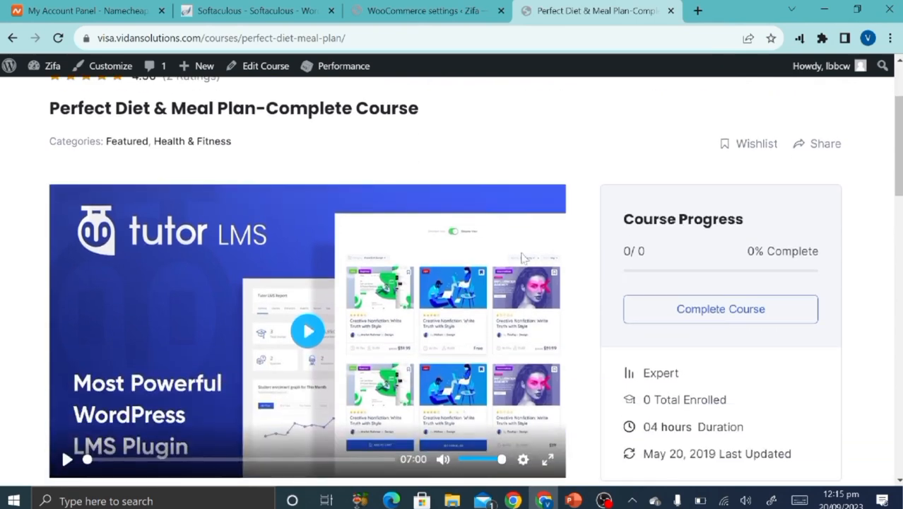
{"action": "scroll", "coordinate": [481, 314], "scroll_direction": "up", "scroll_amount": 3}
{"action": "scroll", "coordinate": [565, 333], "scroll_direction": "down", "scroll_amount": 3}
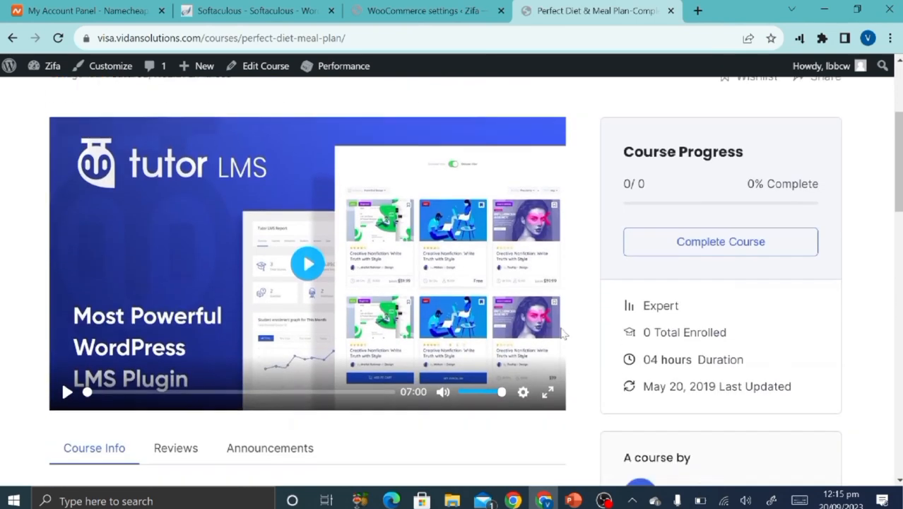
{"action": "left_click", "coordinate": [649, 244]}
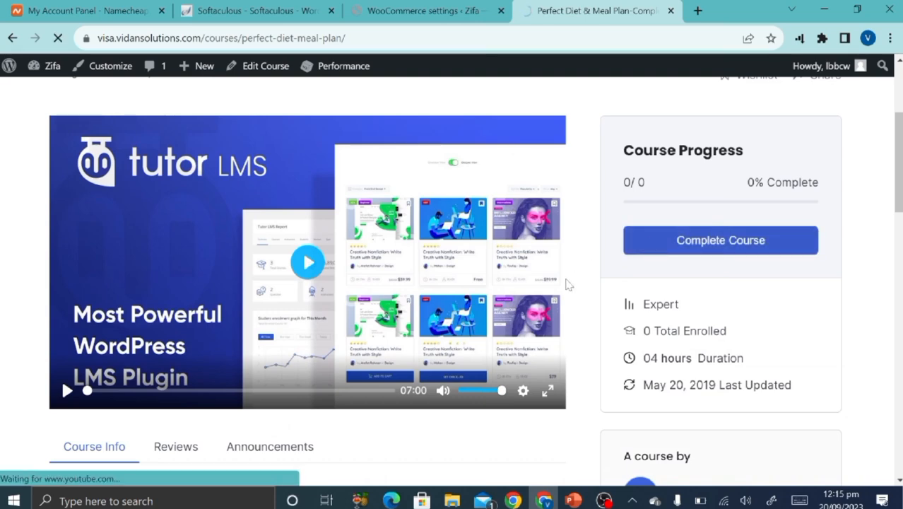
{"action": "scroll", "coordinate": [569, 283], "scroll_direction": "down", "scroll_amount": 3}
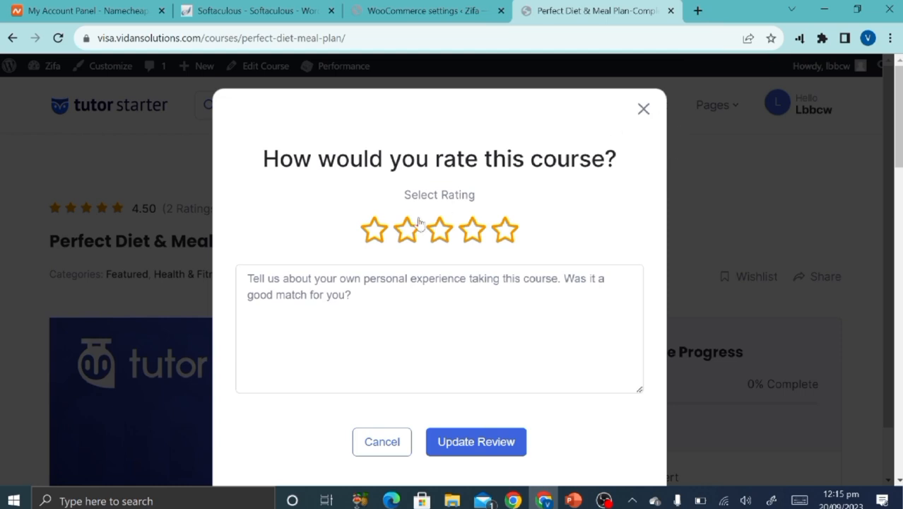
{"action": "left_click", "coordinate": [463, 244]}
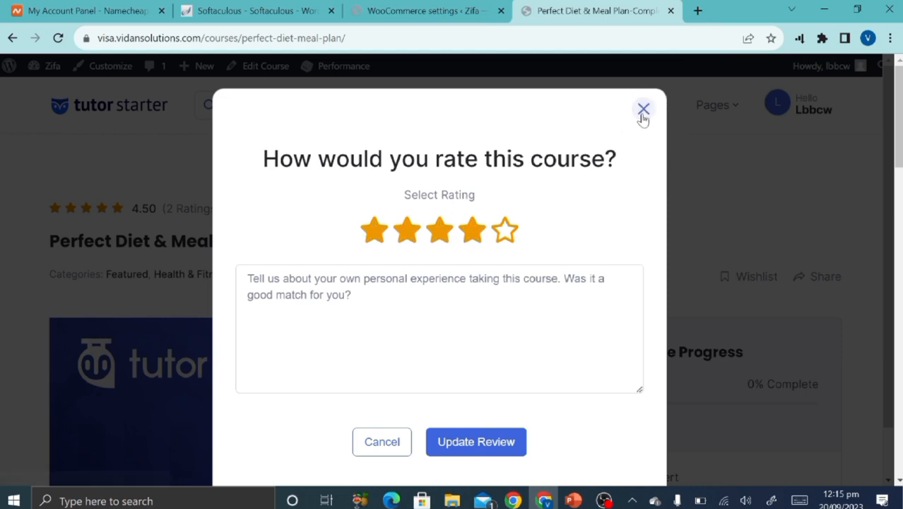
{"action": "left_click", "coordinate": [643, 110]}
{"action": "scroll", "coordinate": [606, 378], "scroll_direction": "down", "scroll_amount": 4}
{"action": "scroll", "coordinate": [605, 380], "scroll_direction": "up", "scroll_amount": 4}
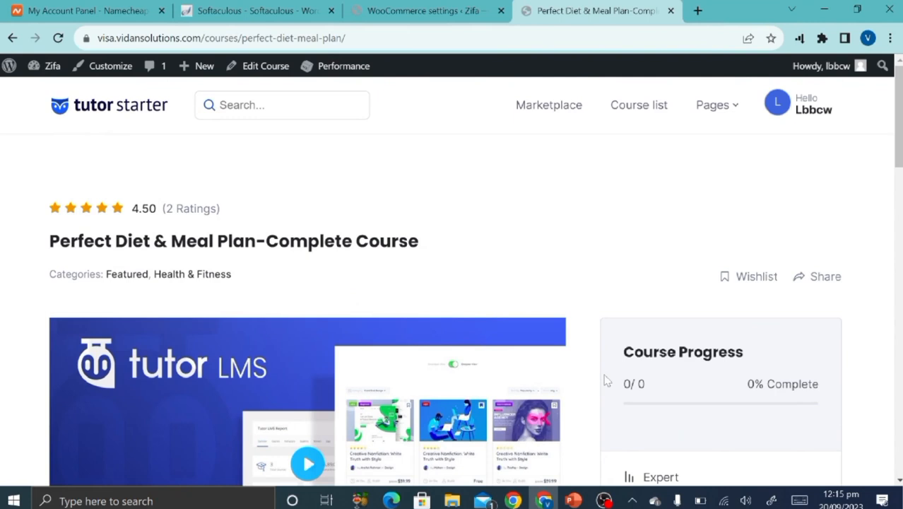
Return from the site home page to WooCommerce's Accounts & Privacy settings and reload them.
{"action": "left_click", "coordinate": [540, 117]}
{"action": "left_click", "coordinate": [401, 8]}
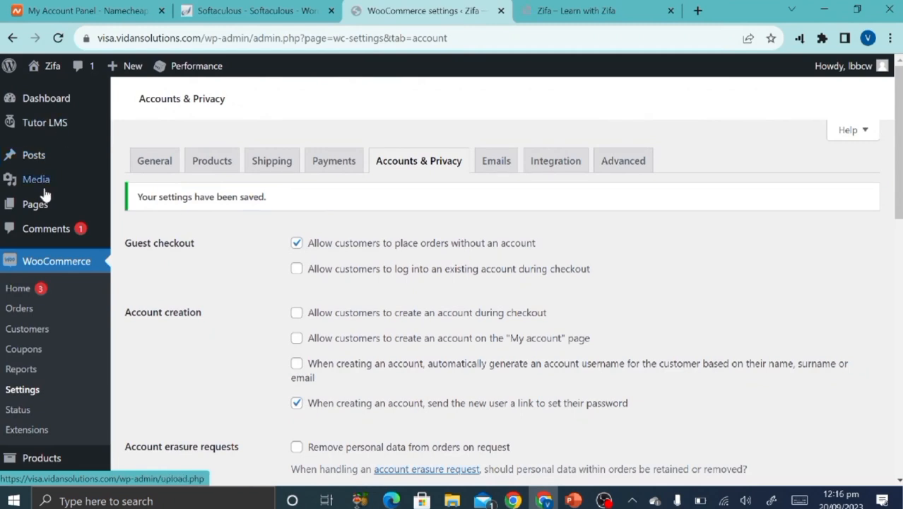
{"action": "left_click", "coordinate": [58, 38]}
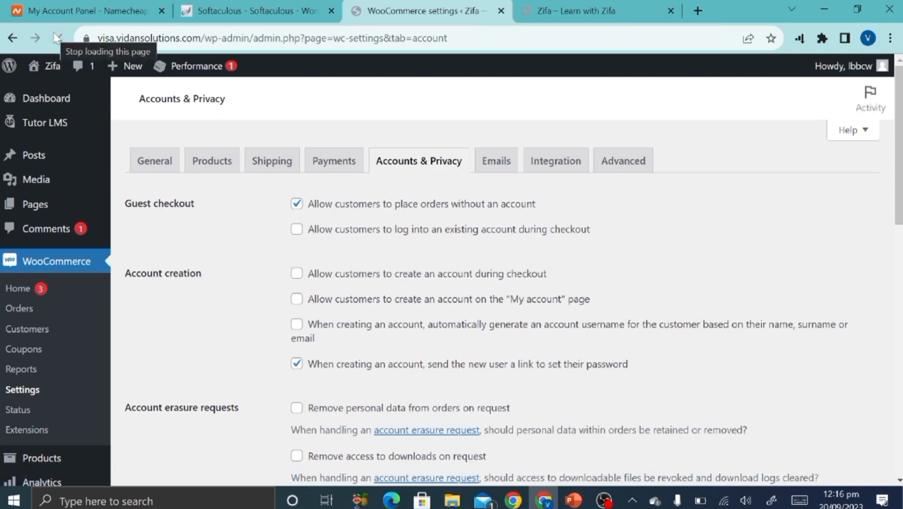
Open the Tutor LMS Courses list and look through the 11 published courses.
{"action": "mouse_move", "coordinate": [21, 125]}
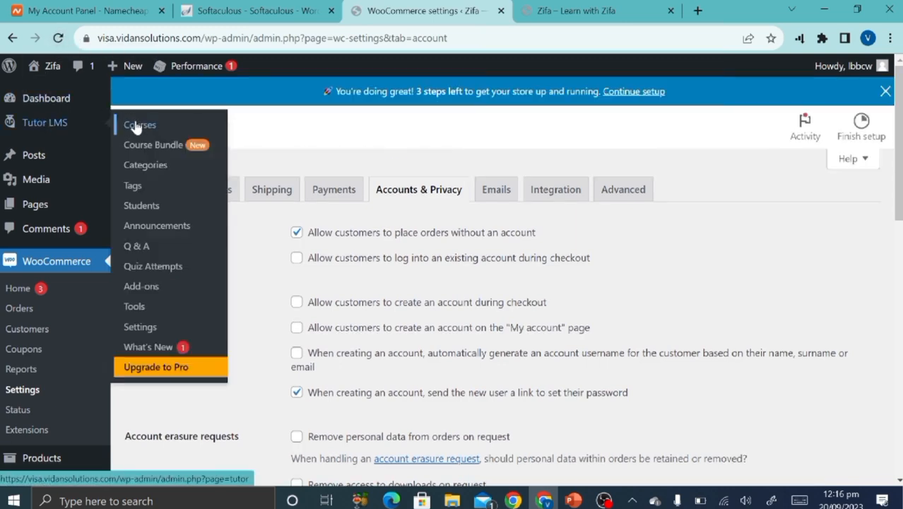
{"action": "left_click", "coordinate": [151, 135]}
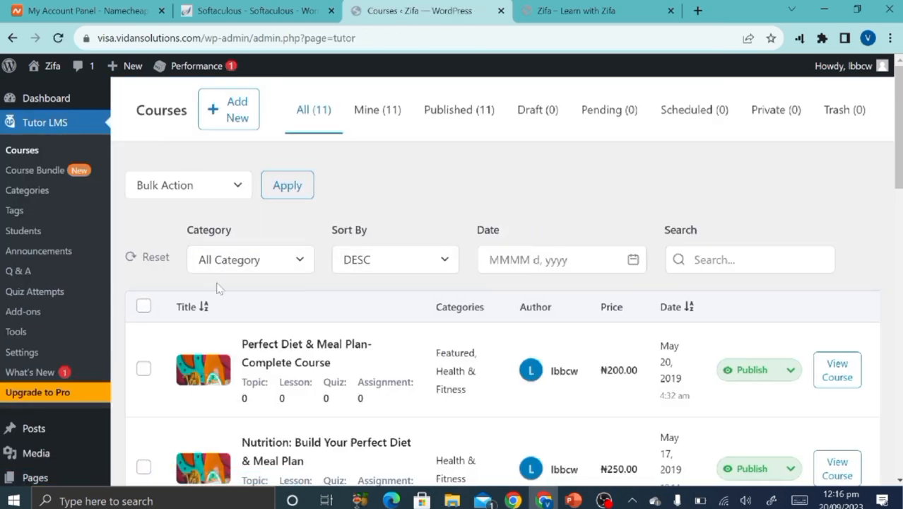
{"action": "scroll", "coordinate": [217, 288], "scroll_direction": "down", "scroll_amount": 3}
{"action": "scroll", "coordinate": [272, 347], "scroll_direction": "down", "scroll_amount": 4}
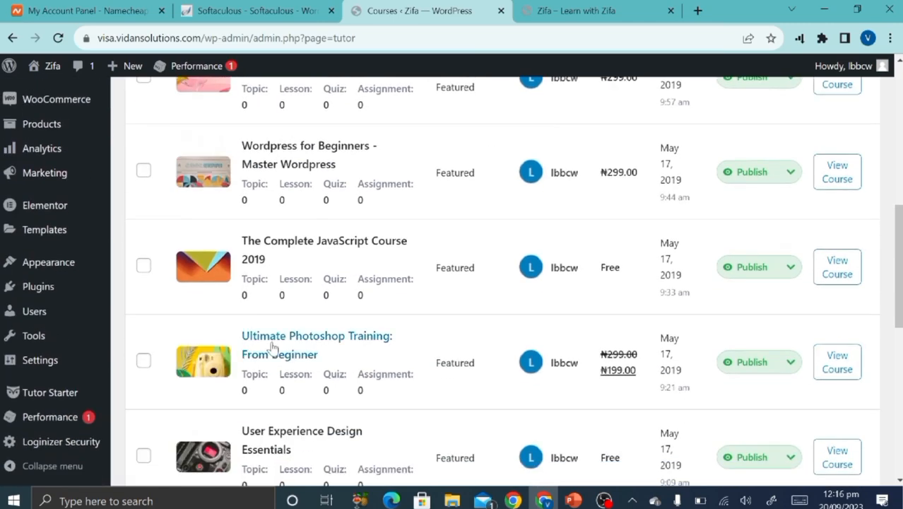
{"action": "scroll", "coordinate": [272, 346], "scroll_direction": "down", "scroll_amount": 6}
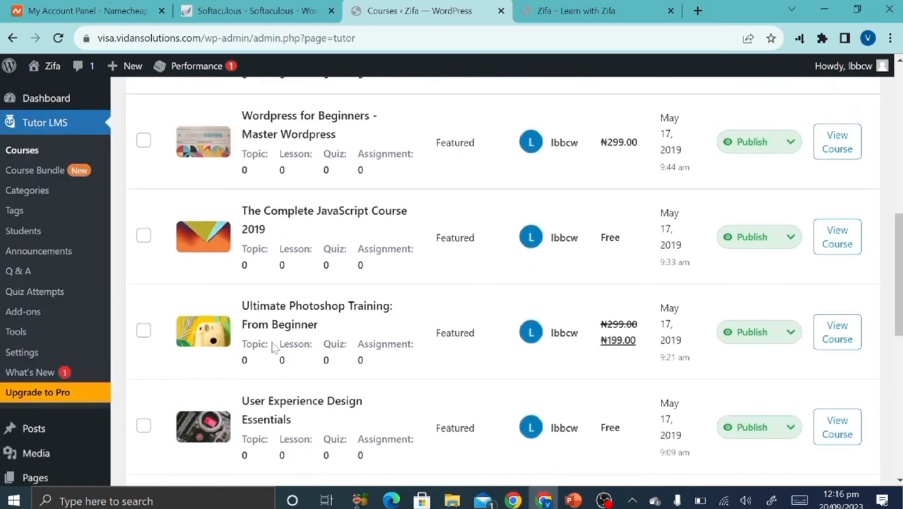
{"action": "scroll", "coordinate": [272, 346], "scroll_direction": "up", "scroll_amount": 4}
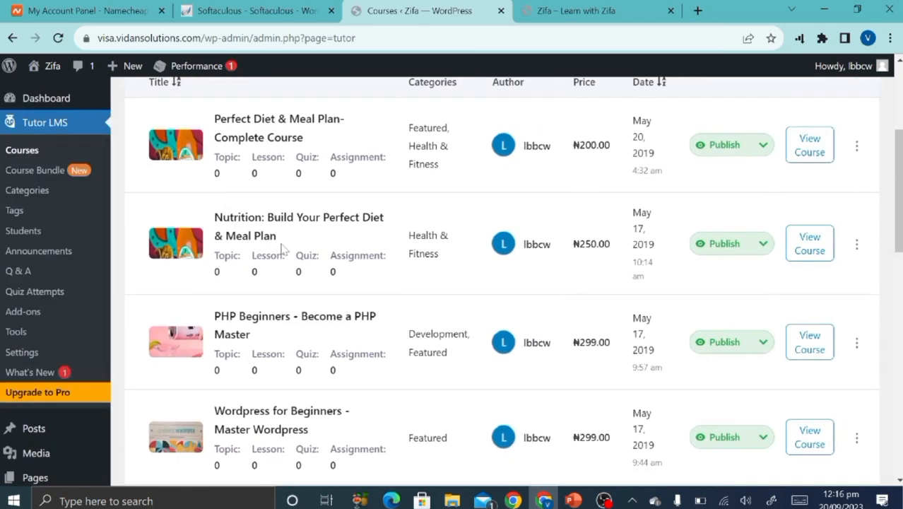
{"action": "scroll", "coordinate": [282, 249], "scroll_direction": "up", "scroll_amount": 3}
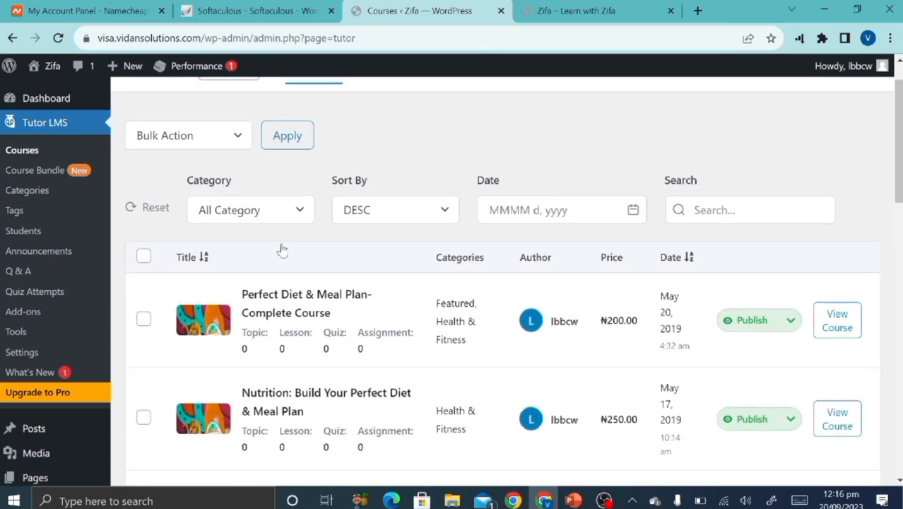
Select all courses, inspect the Category and Bulk Action options unchanged, then deselect all.
{"action": "left_click", "coordinate": [143, 257]}
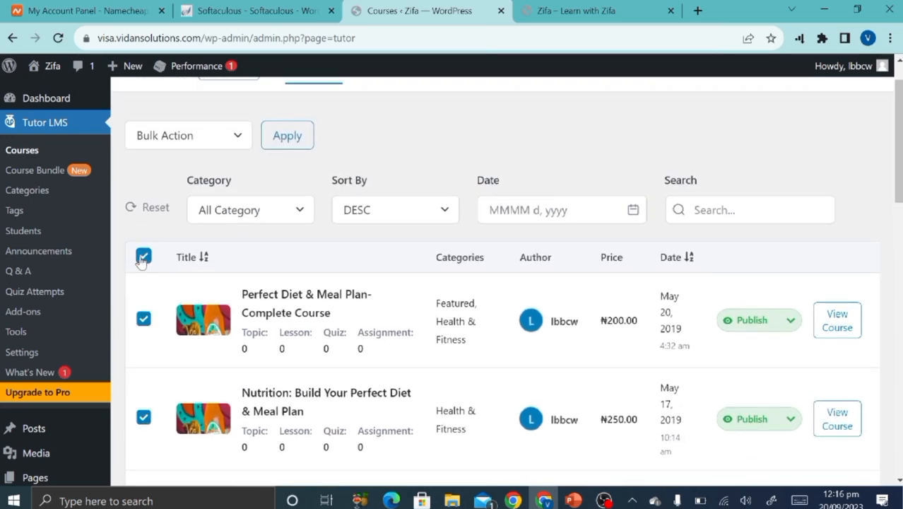
{"action": "left_click", "coordinate": [281, 214]}
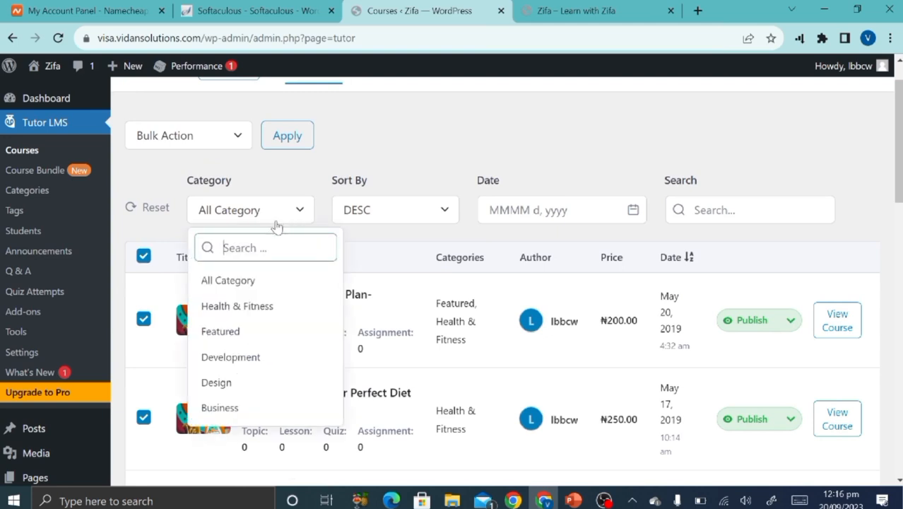
{"action": "left_click", "coordinate": [343, 185]}
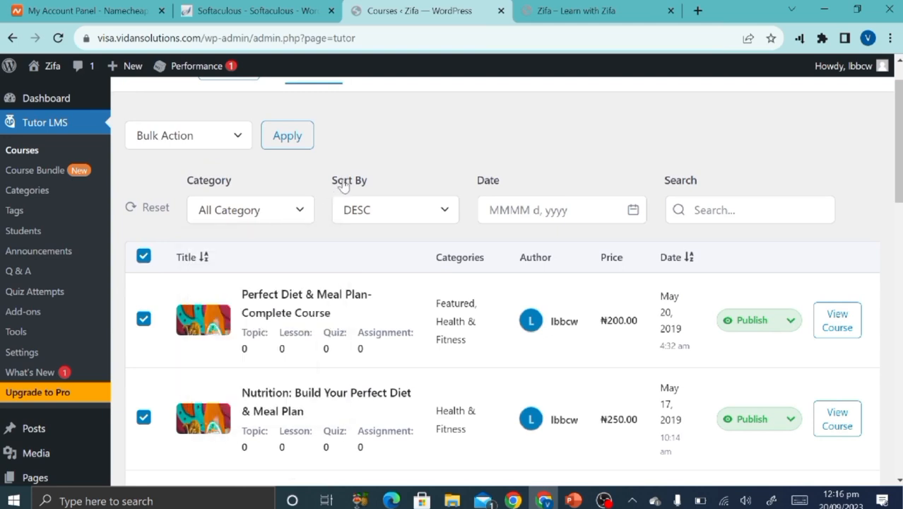
{"action": "left_click", "coordinate": [236, 137]}
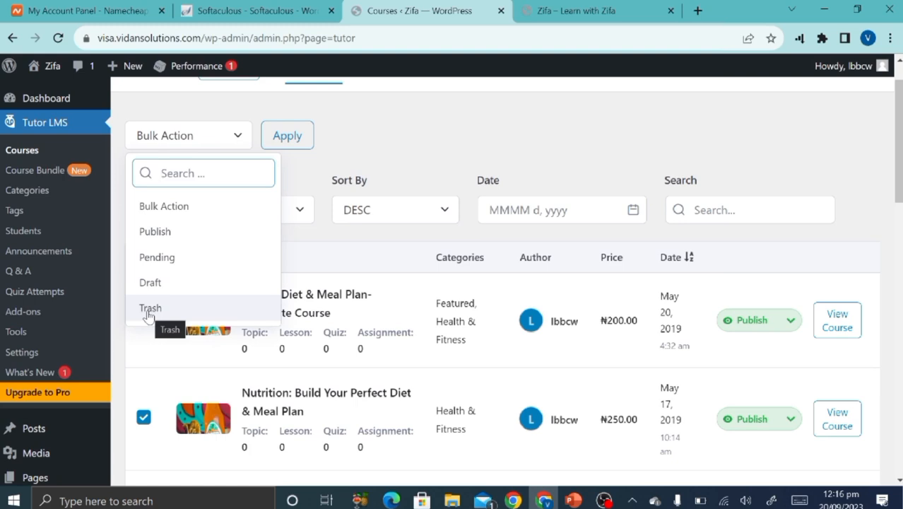
{"action": "left_click", "coordinate": [481, 157]}
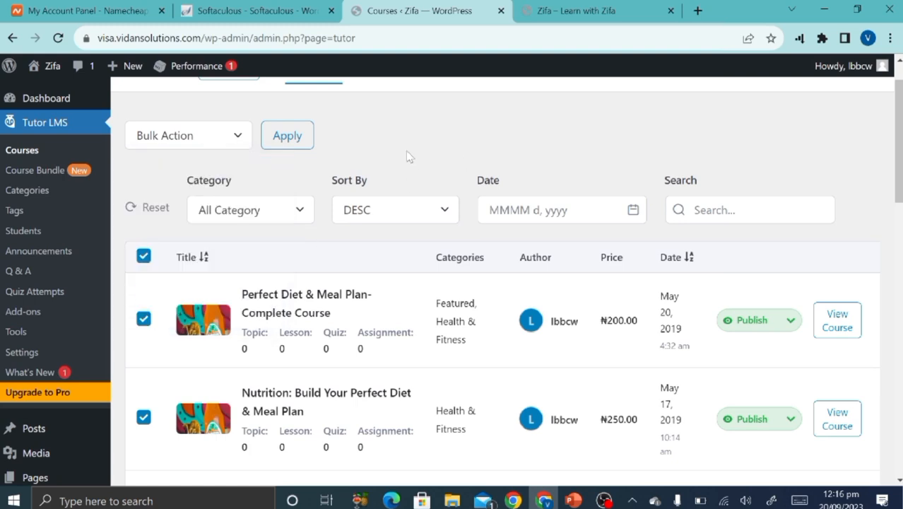
{"action": "left_click", "coordinate": [144, 255]}
{"action": "scroll", "coordinate": [148, 259], "scroll_direction": "up", "scroll_amount": 1}
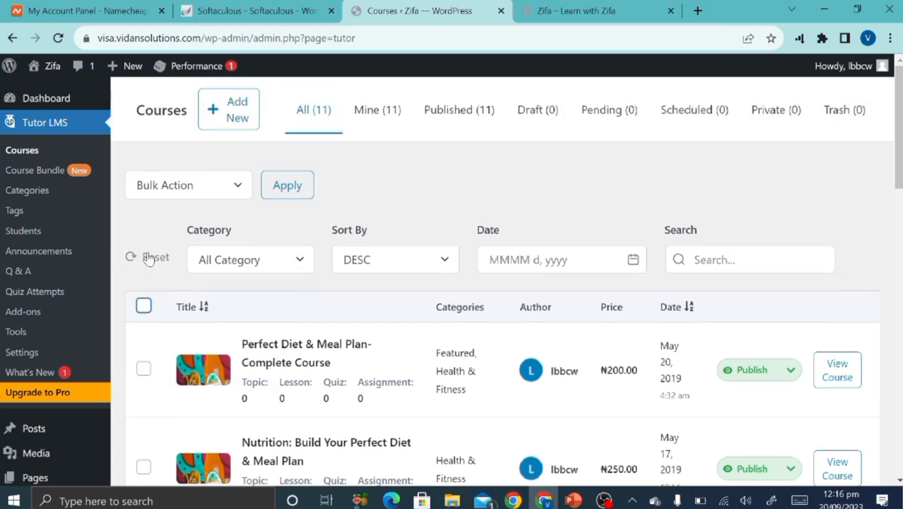
Start a new course titled 'How to create an online course website'.
{"action": "left_click", "coordinate": [228, 112]}
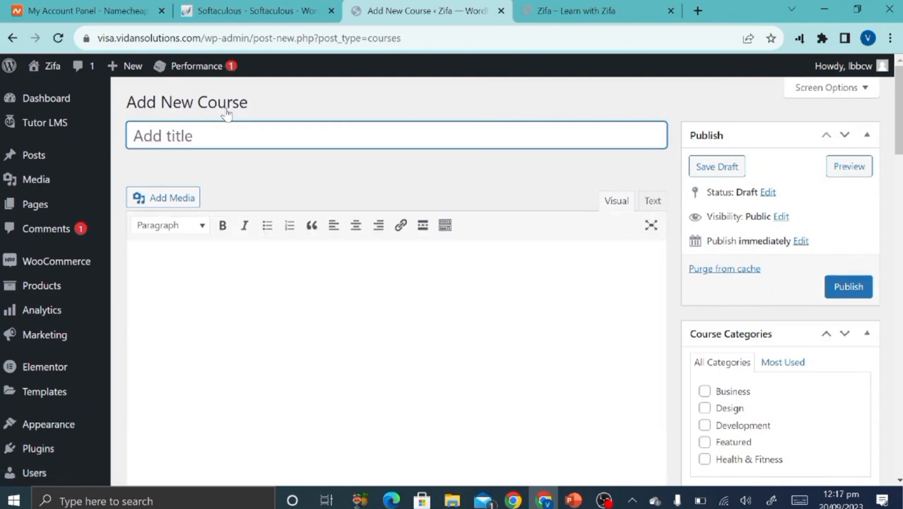
{"action": "type", "text": "How "}
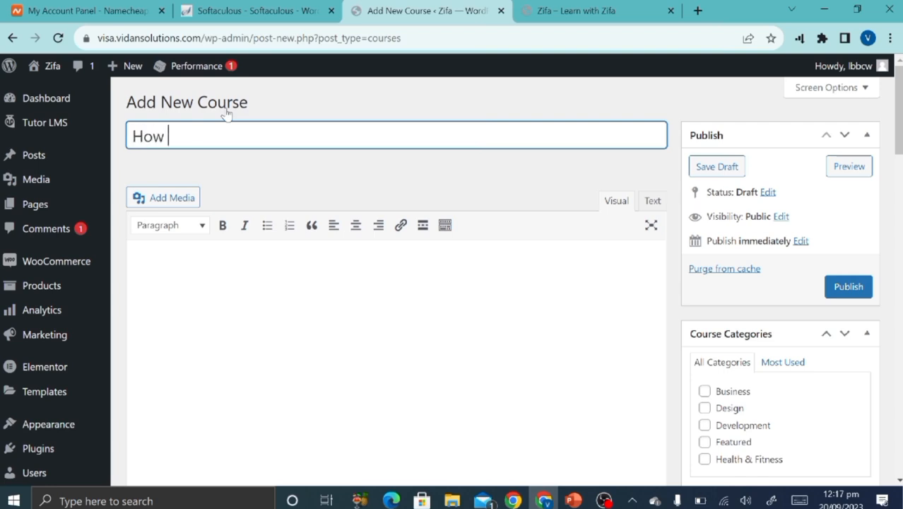
{"action": "type", "text": "to create an online co"}
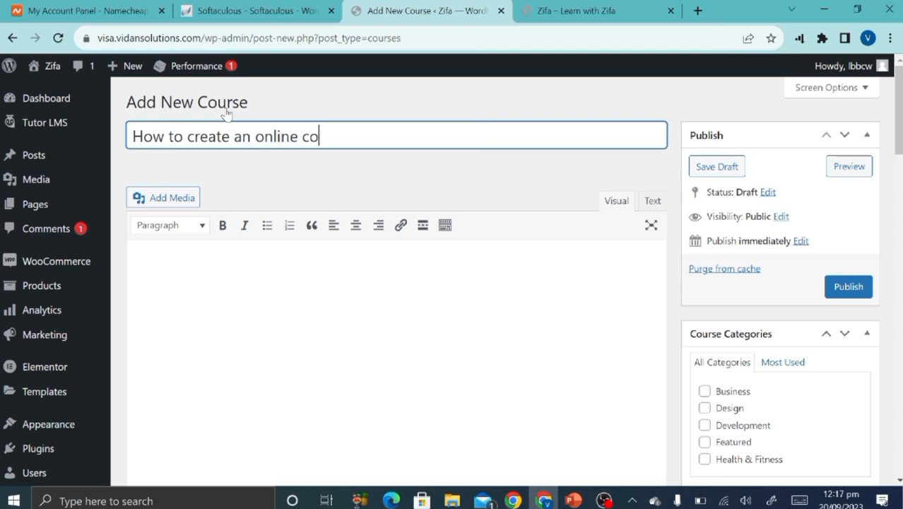
{"action": "type", "text": "urse website"}
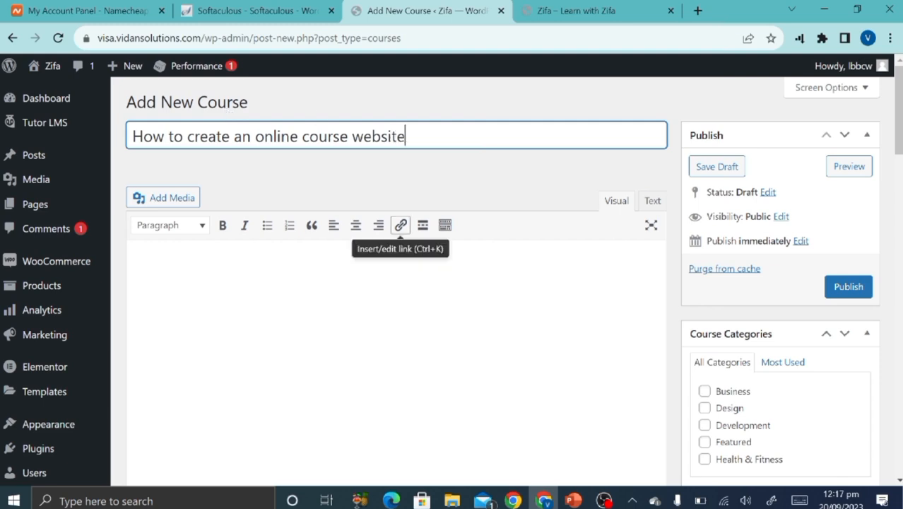
{"action": "scroll", "coordinate": [560, 195], "scroll_direction": "down", "scroll_amount": 3}
{"action": "scroll", "coordinate": [558, 193], "scroll_direction": "up", "scroll_amount": 1}
Add the description 'This course will teach you how to create and hosting an online course on ypour own website'.
{"action": "key", "text": "Tab"}
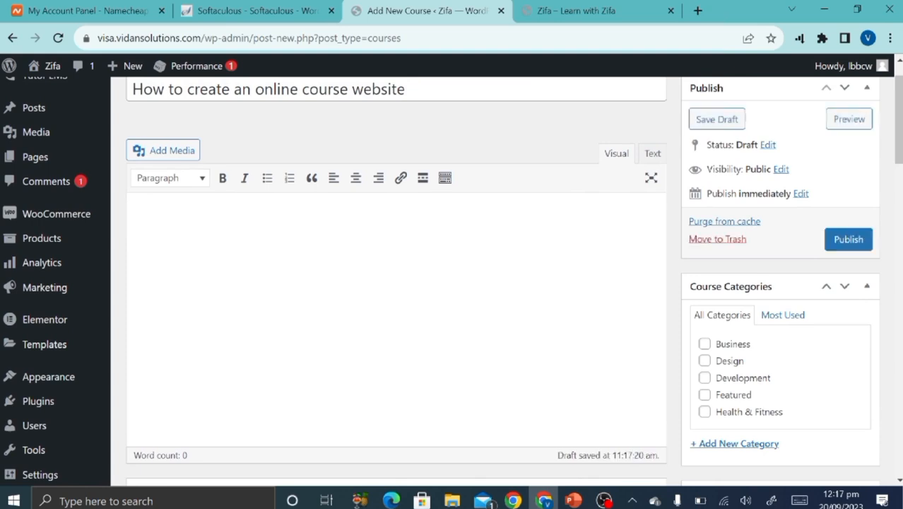
{"action": "type", "text": "This course will teach you how to create and hosting an online course"}
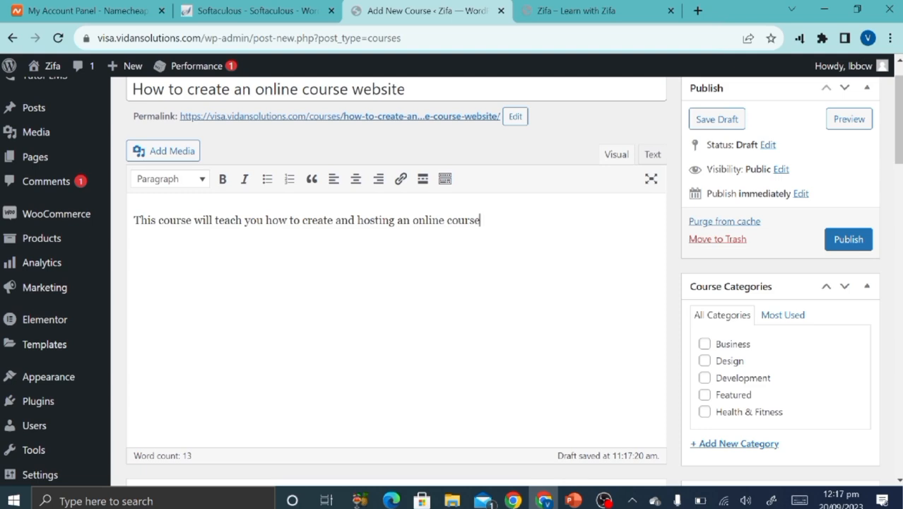
{"action": "type", "text": "on "}
{"action": "type", "text": "yp"}
{"action": "type", "text": "our ow"}
{"action": "type", "text": "n w"}
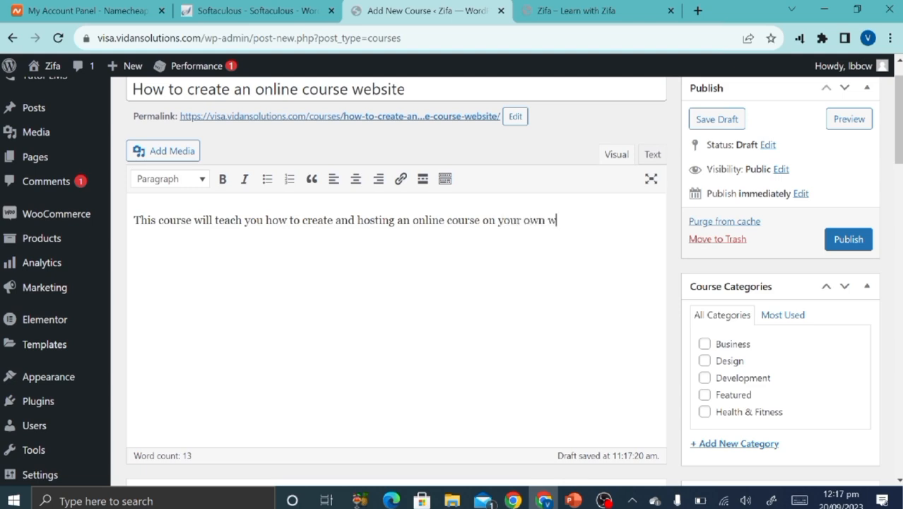
{"action": "type", "text": "ebsite"}
{"action": "scroll", "coordinate": [536, 262], "scroll_direction": "up", "scroll_amount": 1}
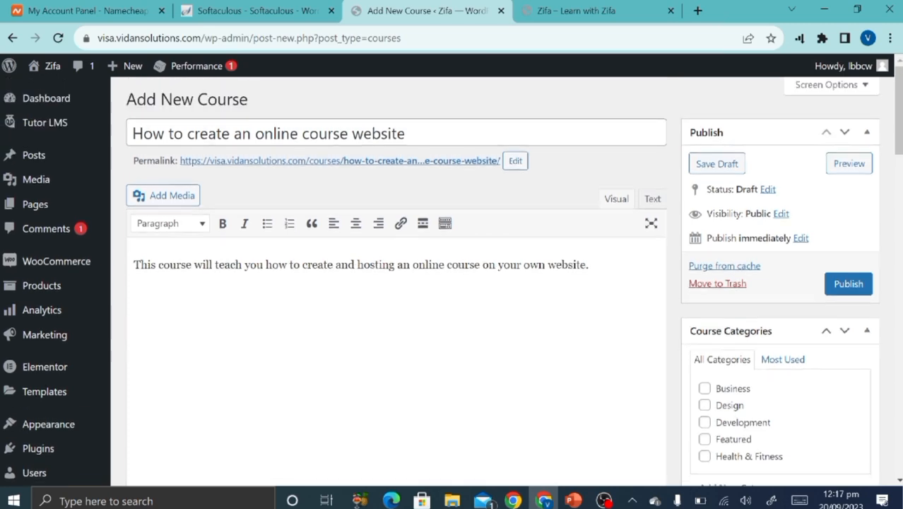
{"action": "scroll", "coordinate": [536, 262], "scroll_direction": "down", "scroll_amount": 6}
{"action": "scroll", "coordinate": [535, 262], "scroll_direction": "up", "scroll_amount": 2}
{"action": "scroll", "coordinate": [535, 262], "scroll_direction": "up", "scroll_amount": 4}
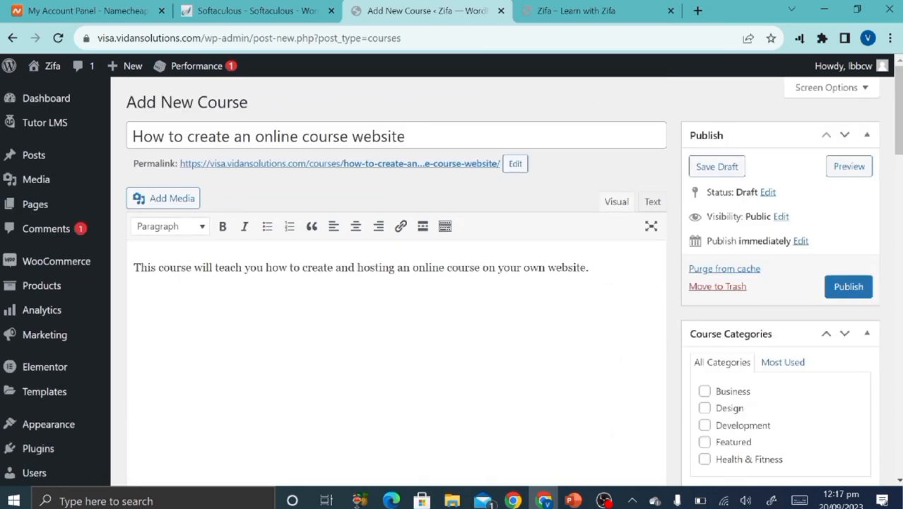
Create and tick a new course category 'digital course', fixing the 'ditital' typo first.
{"action": "scroll", "coordinate": [700, 137], "scroll_direction": "down", "scroll_amount": 3}
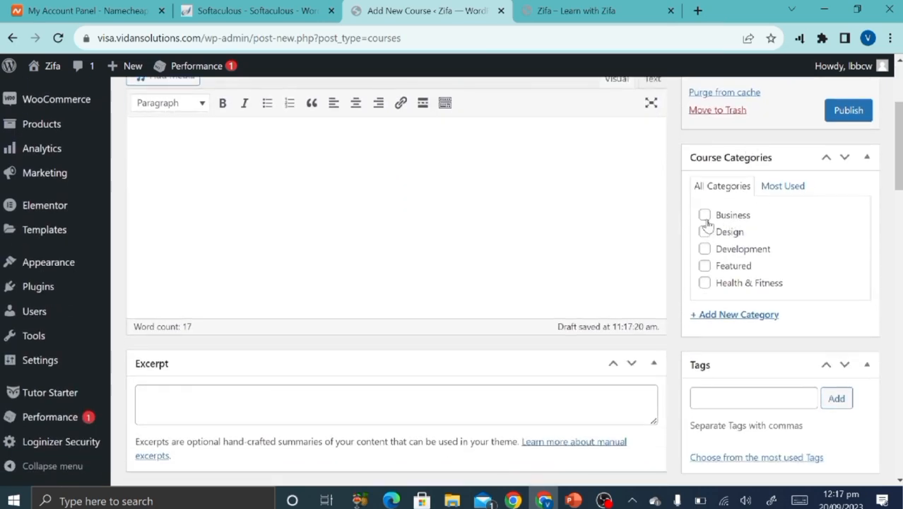
{"action": "left_click", "coordinate": [730, 316]}
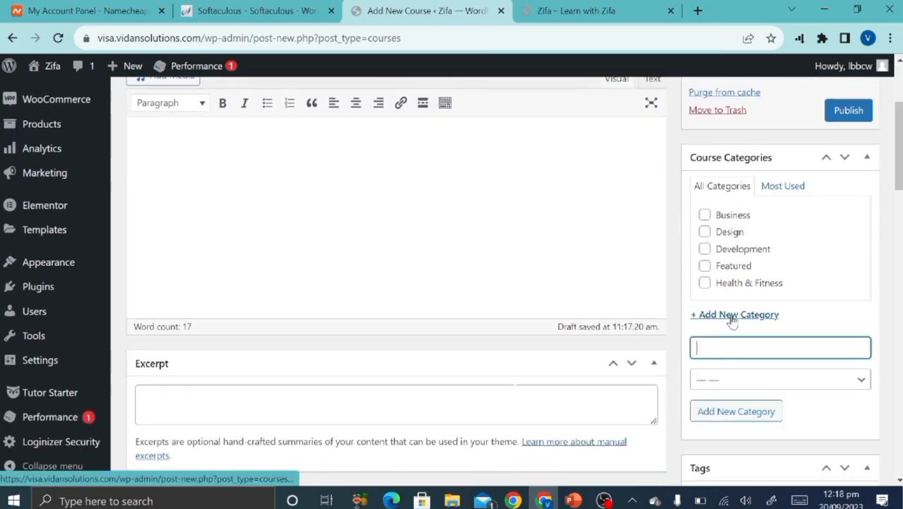
{"action": "type", "text": "dit"}
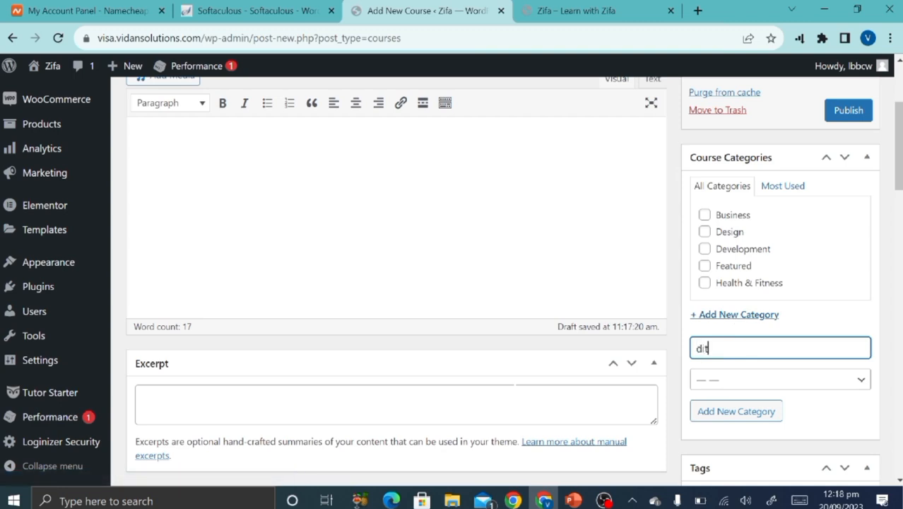
{"action": "type", "text": "ital course"}
{"action": "left_click", "coordinate": [704, 348]}
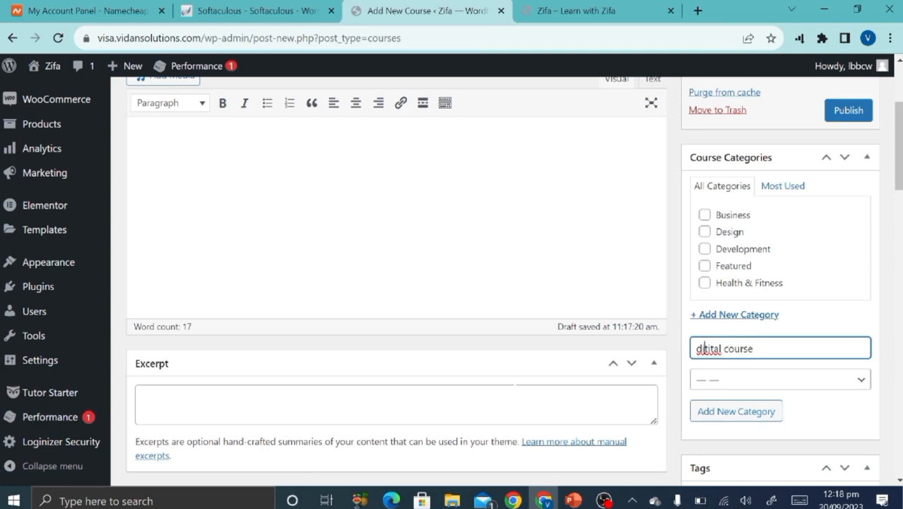
{"action": "double_click", "coordinate": [704, 348]}
{"action": "type", "text": "digital"}
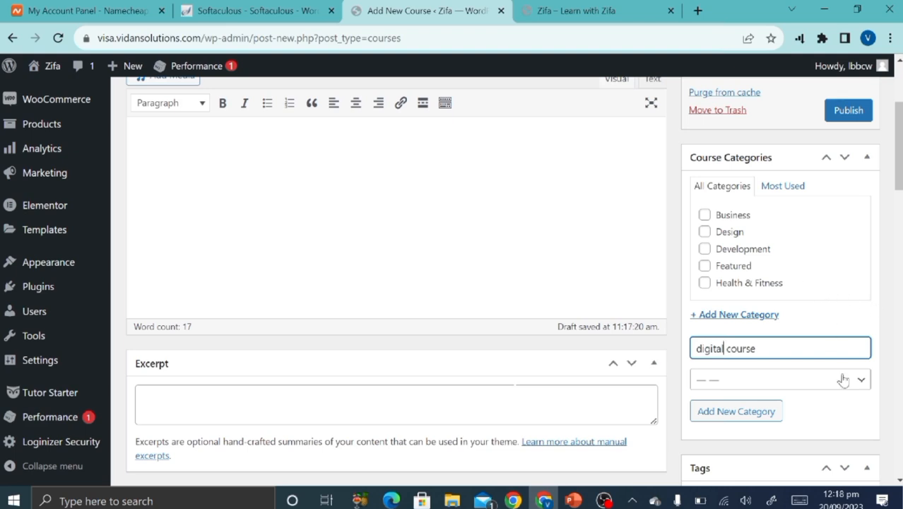
{"action": "left_click", "coordinate": [741, 413]}
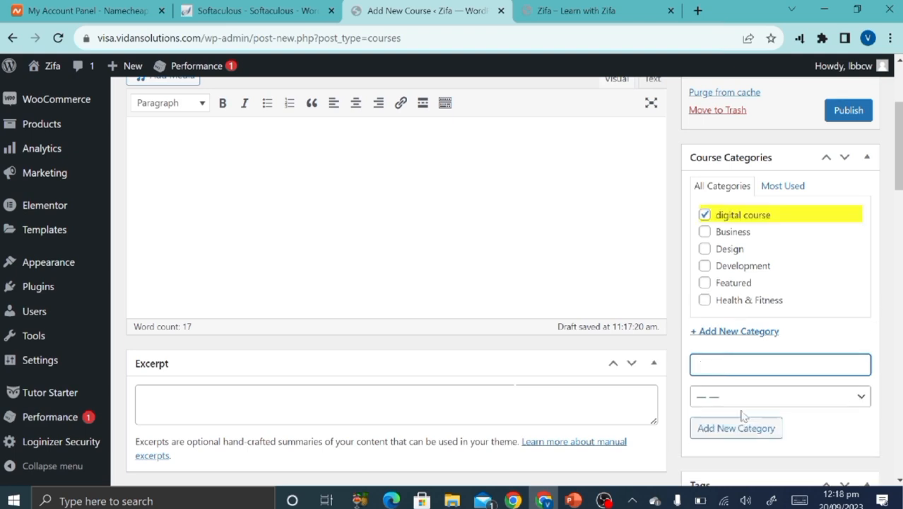
Collapse the Excerpt and Author panels in the course editor.
{"action": "scroll", "coordinate": [741, 415], "scroll_direction": "up", "scroll_amount": 2}
{"action": "scroll", "coordinate": [396, 283], "scroll_direction": "up", "scroll_amount": 1}
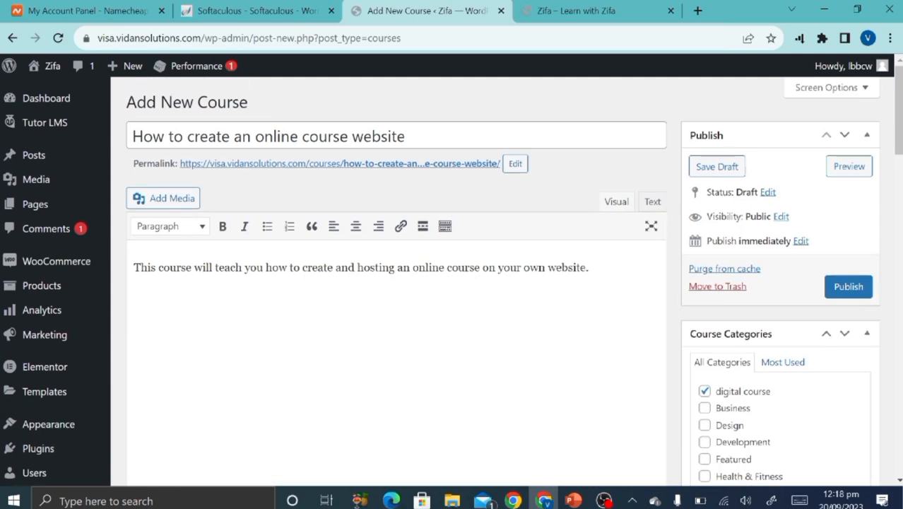
{"action": "scroll", "coordinate": [396, 283], "scroll_direction": "down", "scroll_amount": 4}
{"action": "scroll", "coordinate": [537, 289], "scroll_direction": "down", "scroll_amount": 2}
{"action": "scroll", "coordinate": [536, 288], "scroll_direction": "up", "scroll_amount": 1}
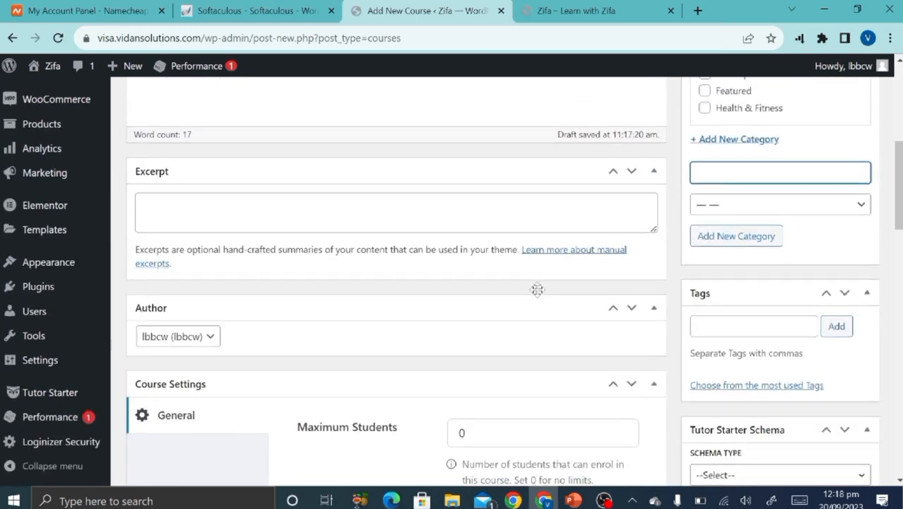
{"action": "left_click", "coordinate": [652, 224]}
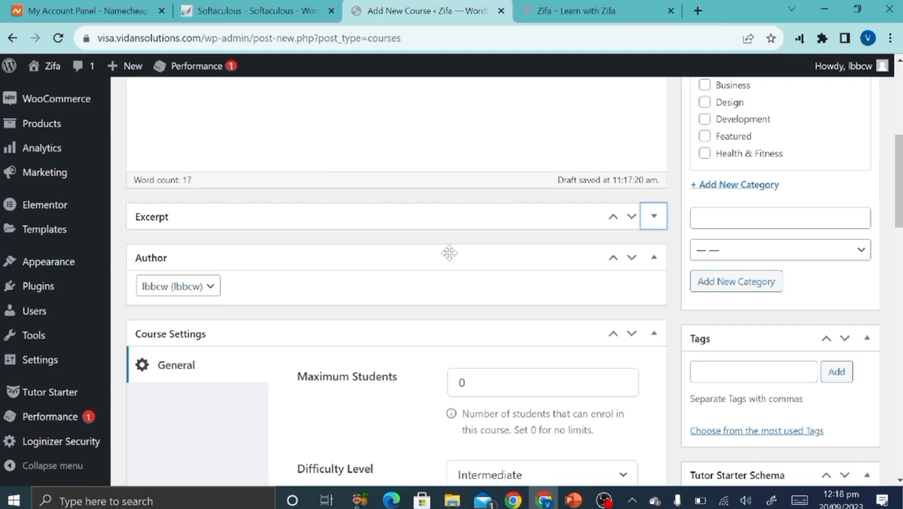
{"action": "left_click", "coordinate": [654, 259]}
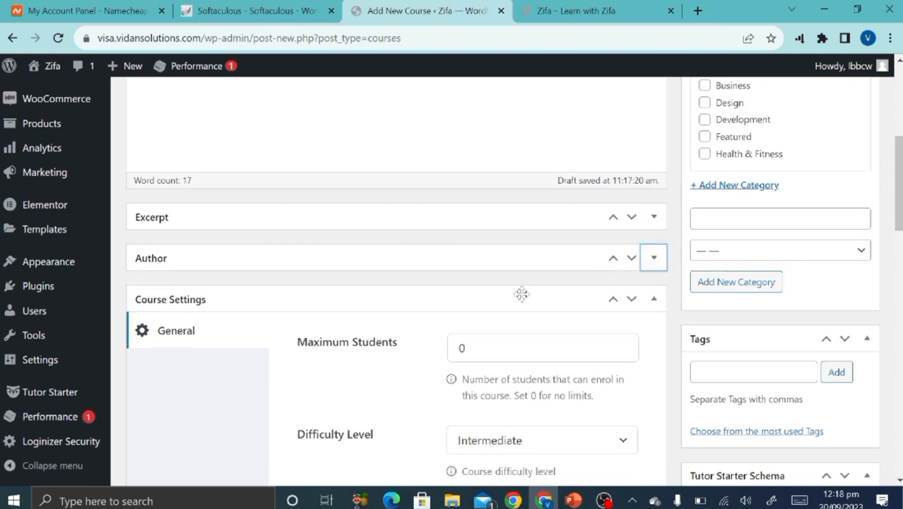
Change the course Difficulty Level from Intermediate to Beginner.
{"action": "scroll", "coordinate": [521, 296], "scroll_direction": "down", "scroll_amount": 1}
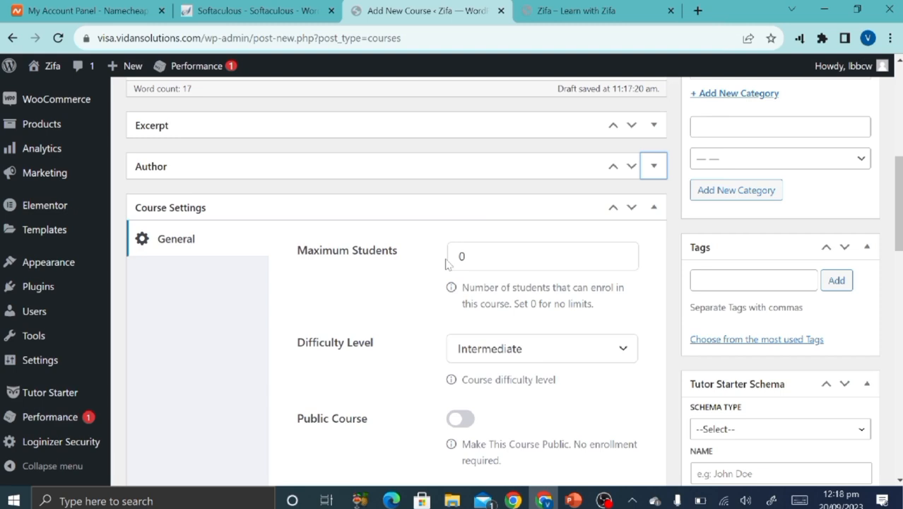
{"action": "scroll", "coordinate": [394, 380], "scroll_direction": "down", "scroll_amount": 2}
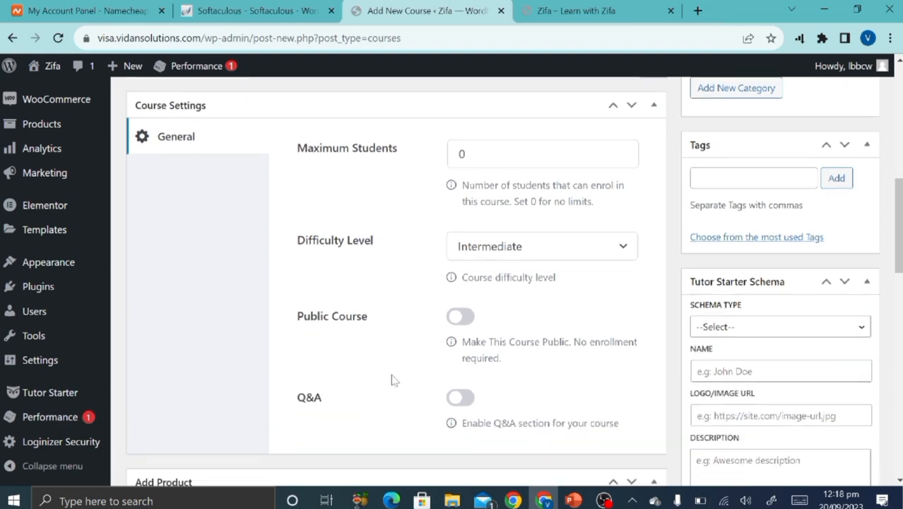
{"action": "left_click", "coordinate": [528, 259]}
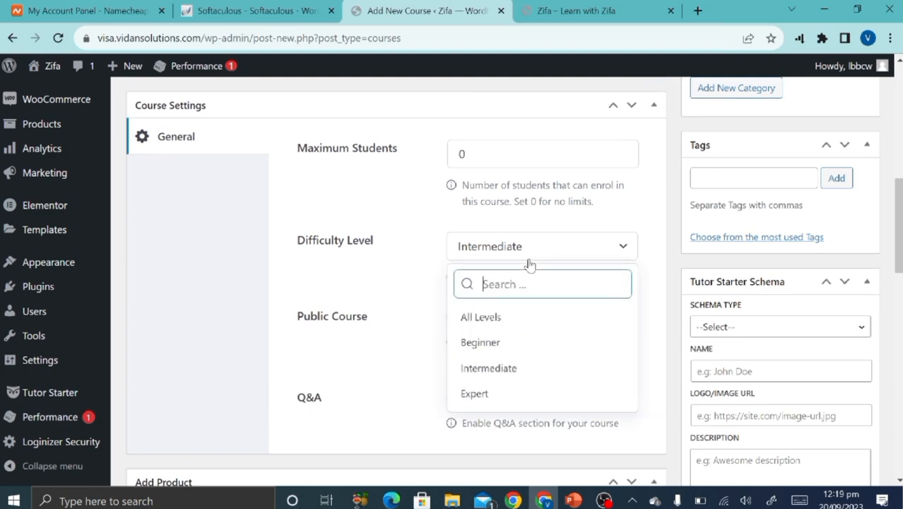
{"action": "left_click", "coordinate": [494, 345]}
{"action": "scroll", "coordinate": [391, 324], "scroll_direction": "down", "scroll_amount": 1}
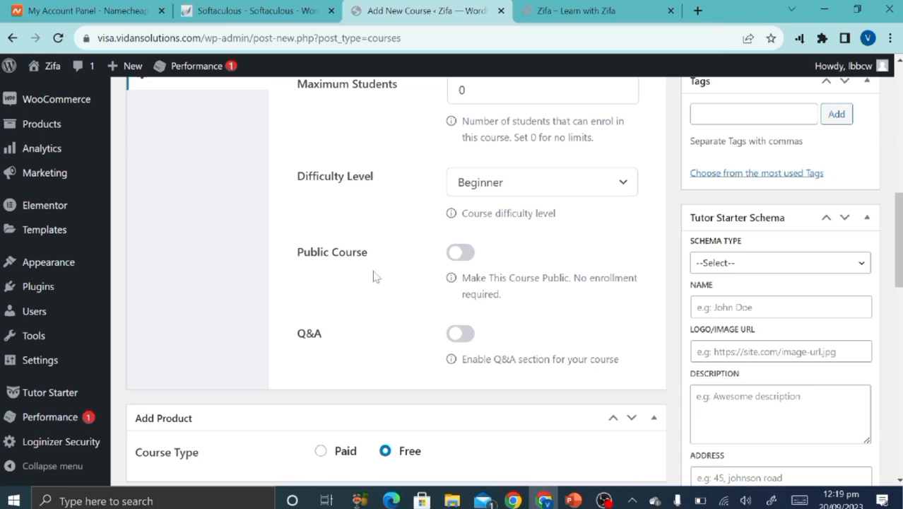
{"action": "scroll", "coordinate": [424, 329], "scroll_direction": "down", "scroll_amount": 2}
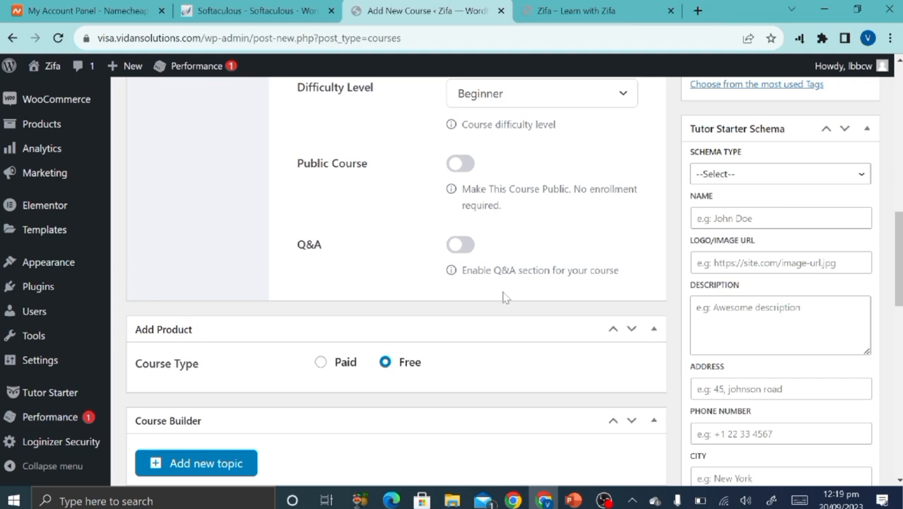
Try Paid course type, view the product list without linking one, then revert to Free.
{"action": "scroll", "coordinate": [277, 299], "scroll_direction": "down", "scroll_amount": 4}
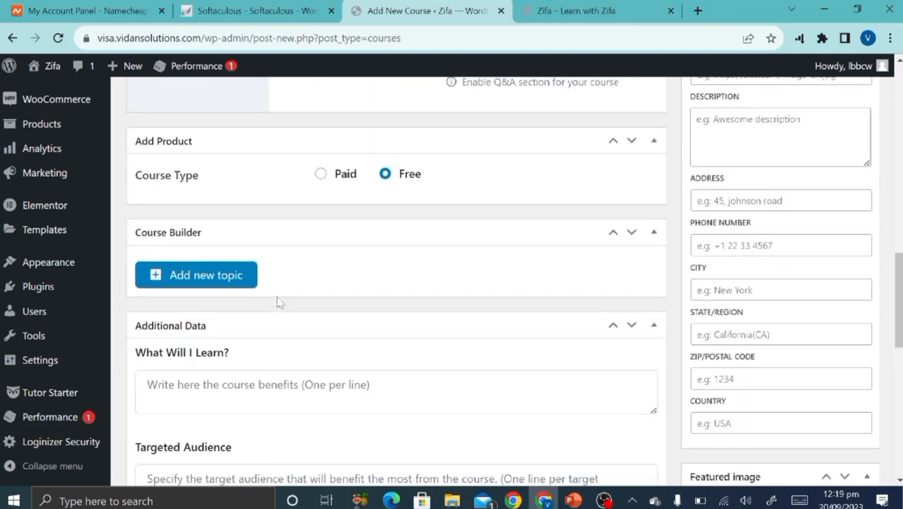
{"action": "left_click", "coordinate": [320, 175]}
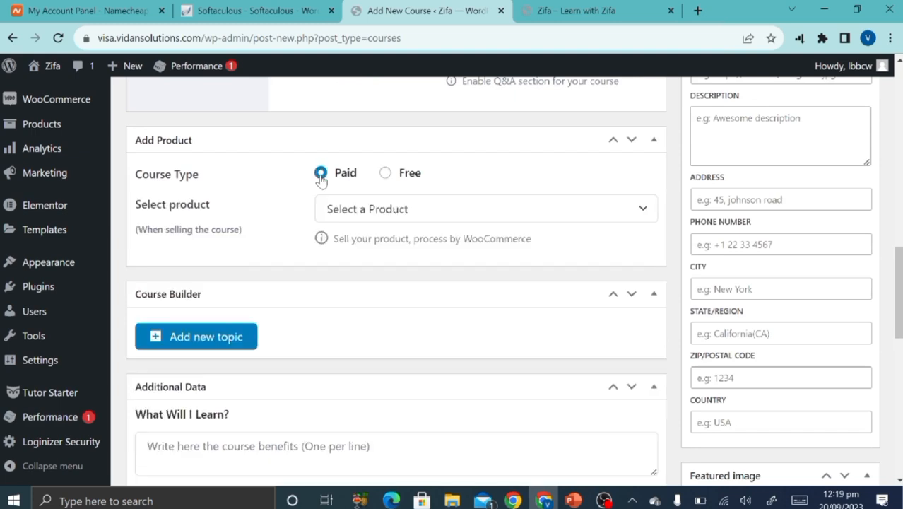
{"action": "left_click", "coordinate": [404, 212]}
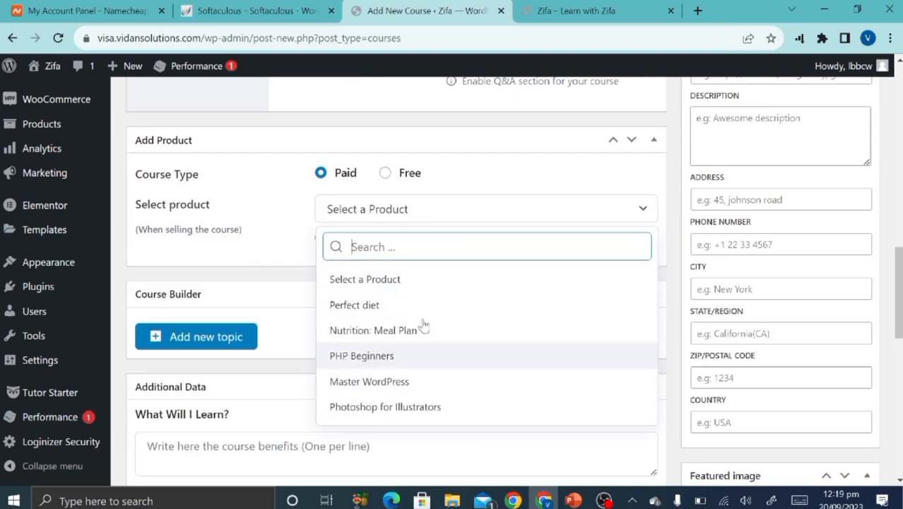
{"action": "left_click", "coordinate": [302, 253]}
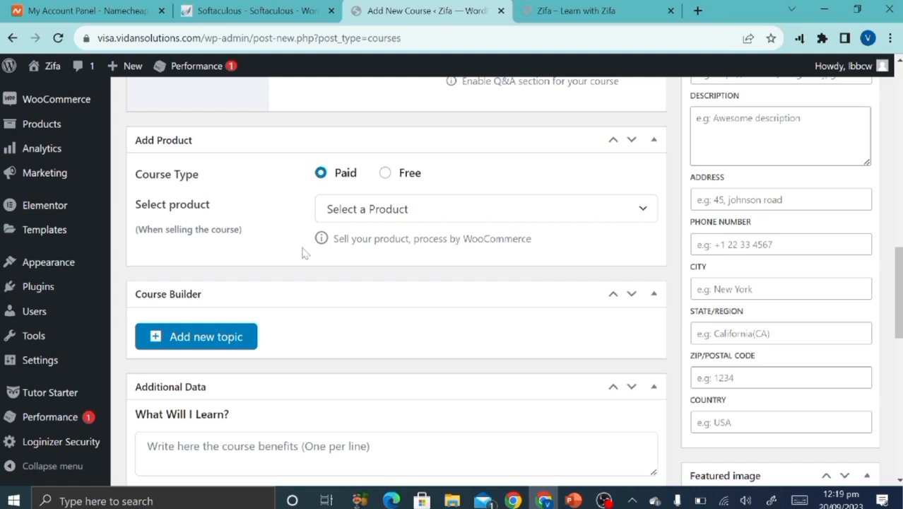
{"action": "left_click", "coordinate": [385, 173]}
Collapse the Additional Data section.
{"action": "scroll", "coordinate": [347, 307], "scroll_direction": "down", "scroll_amount": 3}
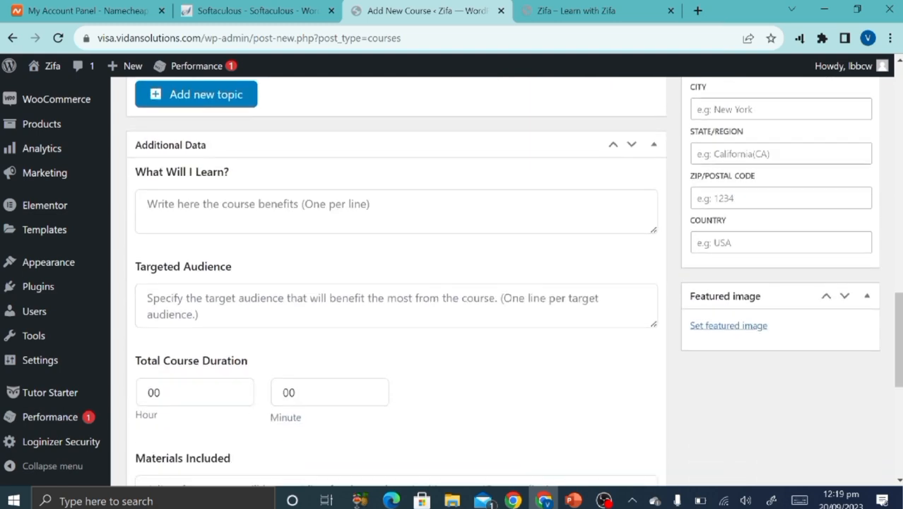
{"action": "left_click", "coordinate": [654, 144]}
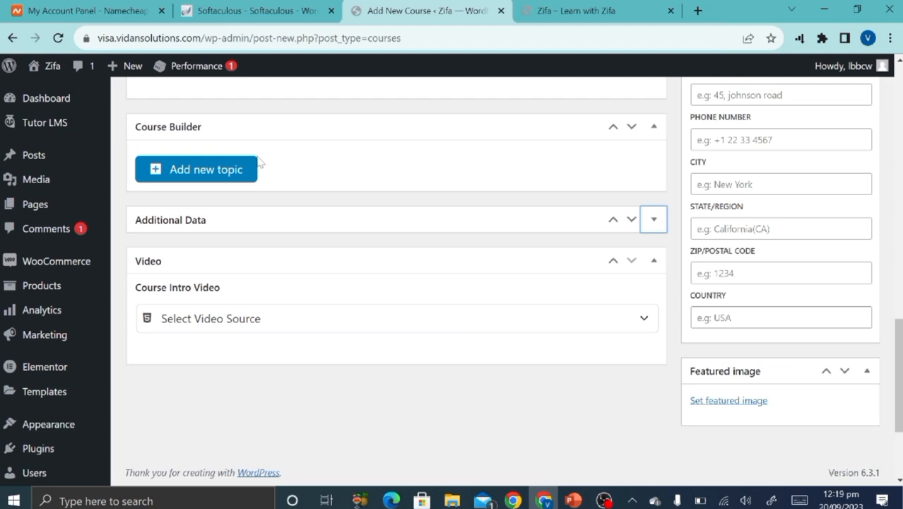
{"action": "scroll", "coordinate": [262, 165], "scroll_direction": "up", "scroll_amount": 1}
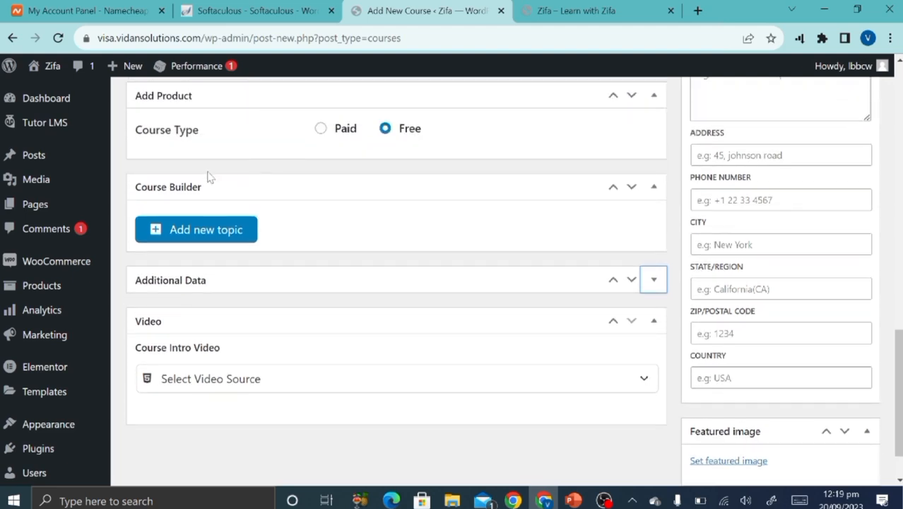
Add a course topic named 'Introdution to wordpress'.
{"action": "left_click", "coordinate": [175, 240]}
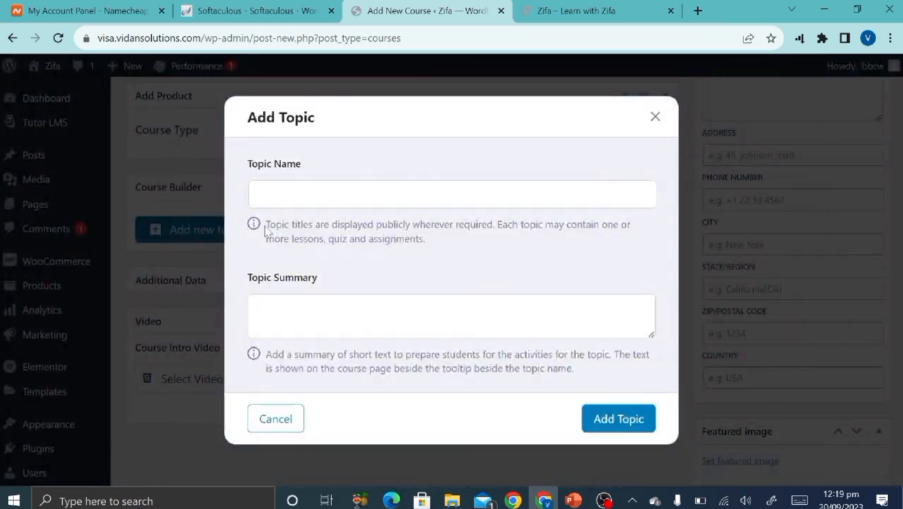
{"action": "left_click", "coordinate": [260, 195]}
{"action": "type", "text": "In"}
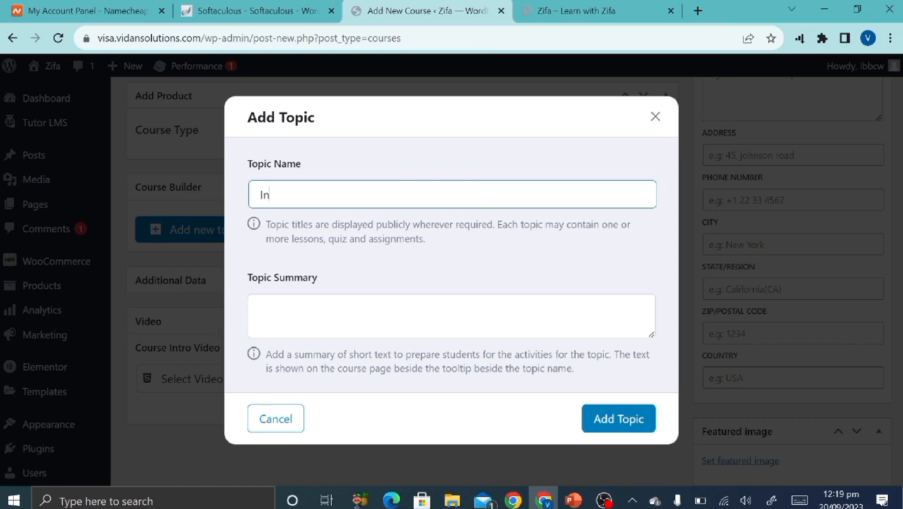
{"action": "type", "text": "trodutions to"}
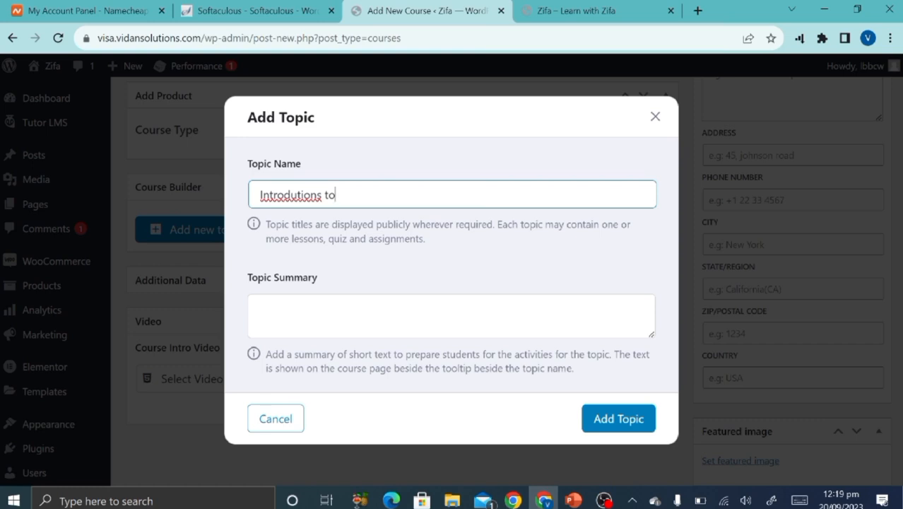
{"action": "left_click", "coordinate": [322, 195]}
{"action": "key", "text": "BackSpace"}
{"action": "type", "text": "wordpress"}
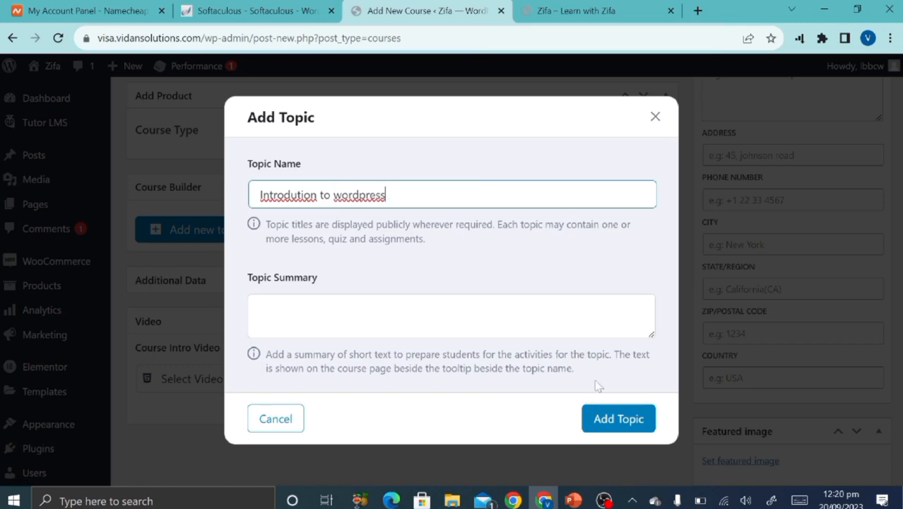
{"action": "left_click", "coordinate": [606, 417]}
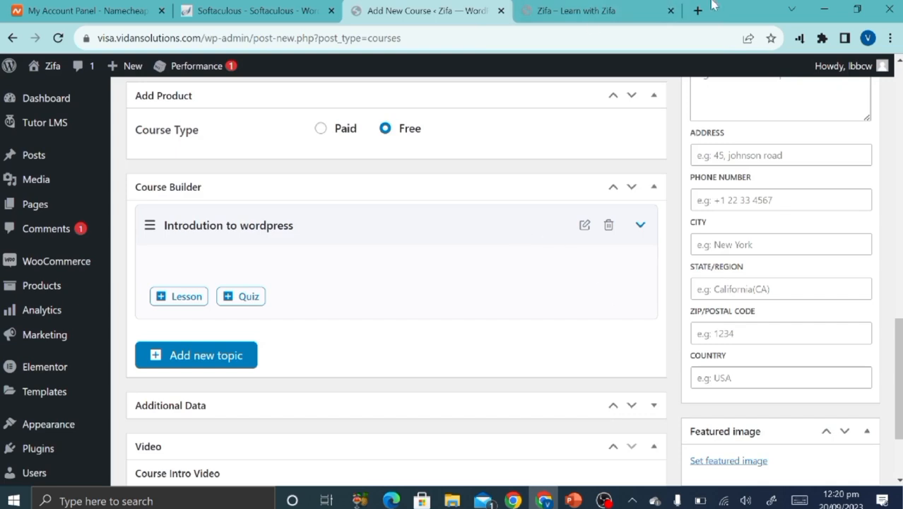
Go to YouTube's home page in a new browser tab.
{"action": "left_click", "coordinate": [706, 7]}
{"action": "type", "text": "you"}
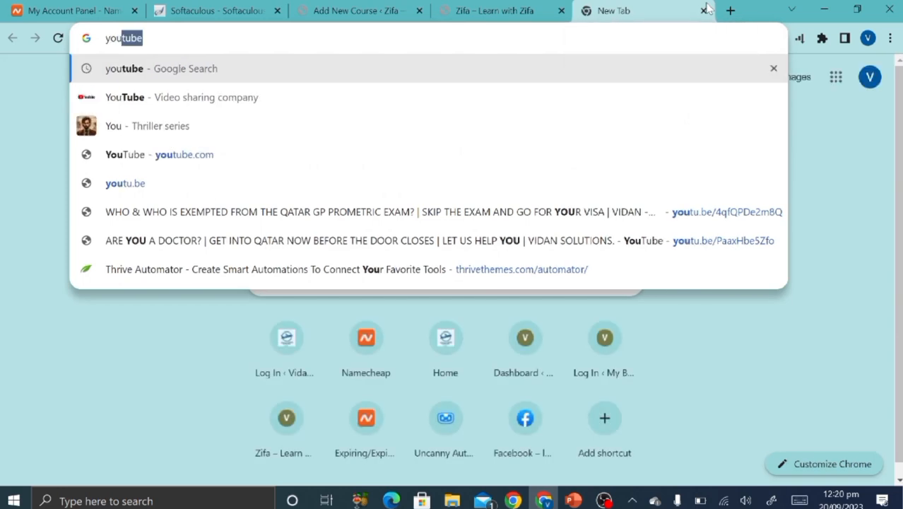
{"action": "key", "text": "Return"}
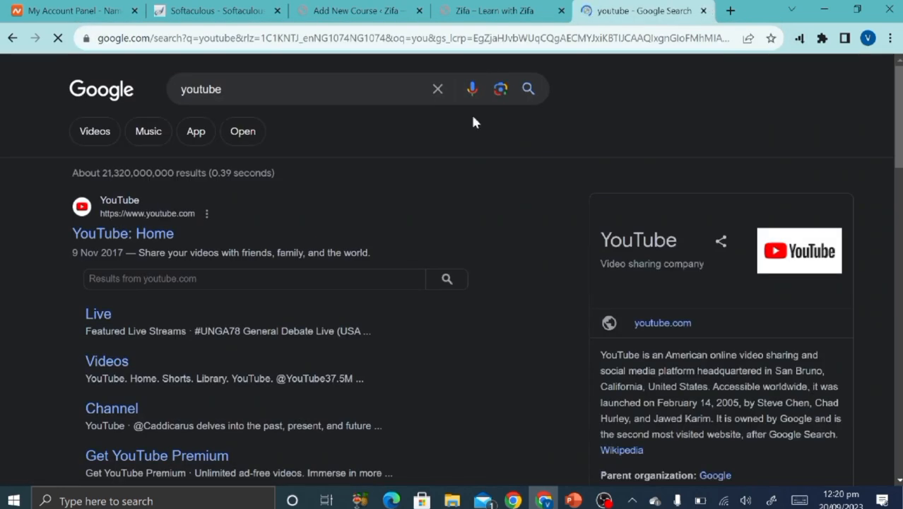
{"action": "left_click", "coordinate": [104, 244]}
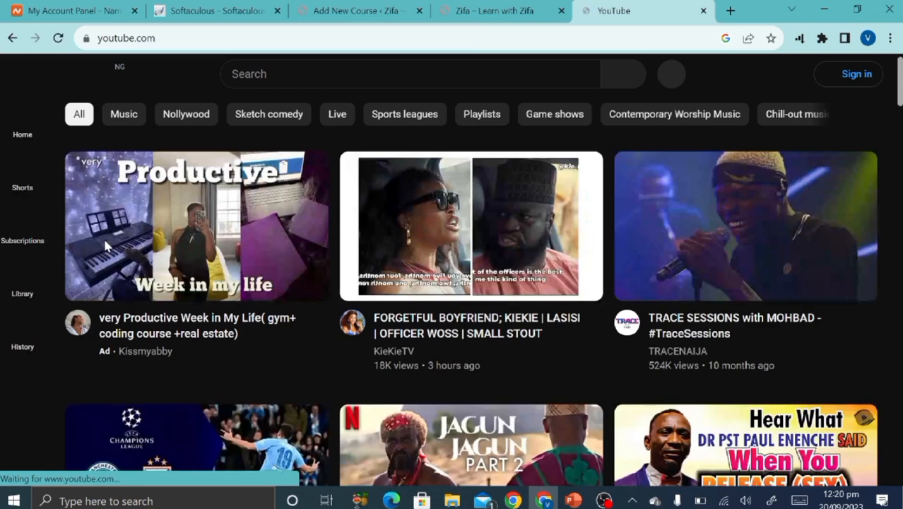
{"action": "scroll", "coordinate": [191, 303], "scroll_direction": "down", "scroll_amount": 2}
{"action": "scroll", "coordinate": [191, 303], "scroll_direction": "up", "scroll_amount": 2}
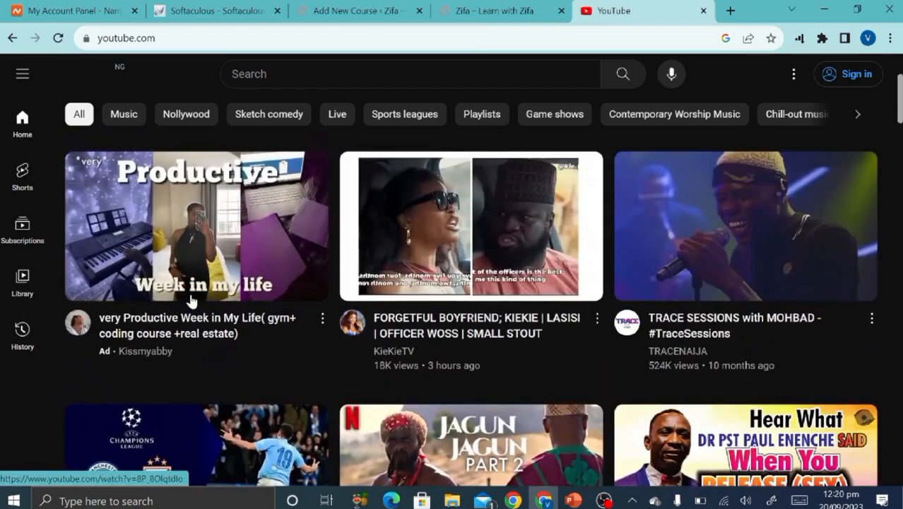
{"action": "left_click", "coordinate": [305, 65]}
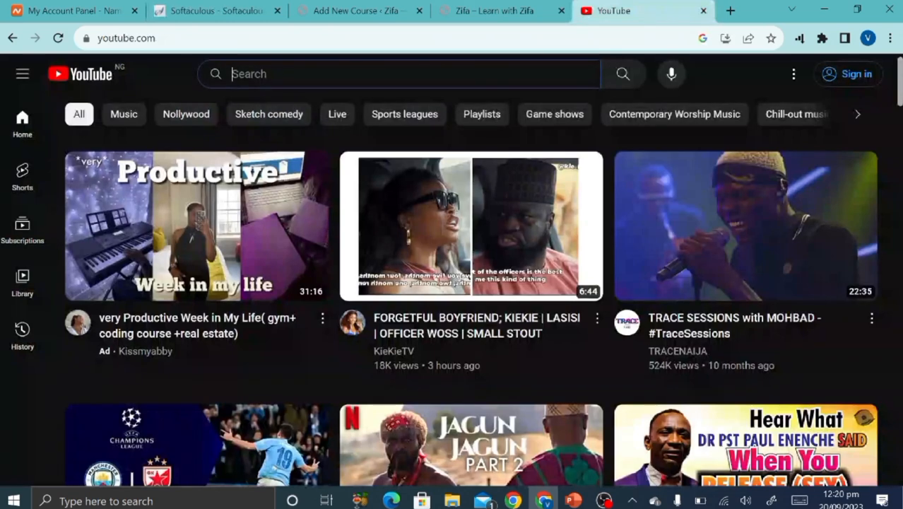
{"action": "type", "text": "@zifl"}
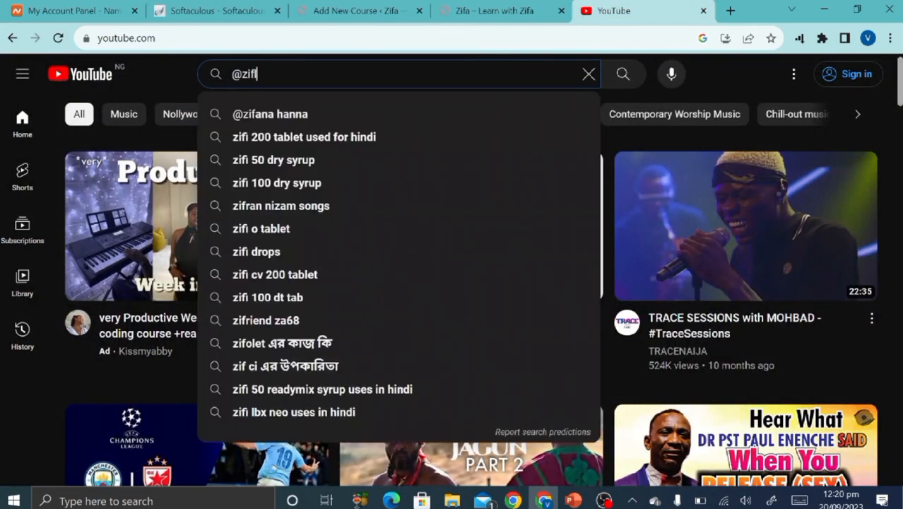
{"action": "type", "text": "itestu"}
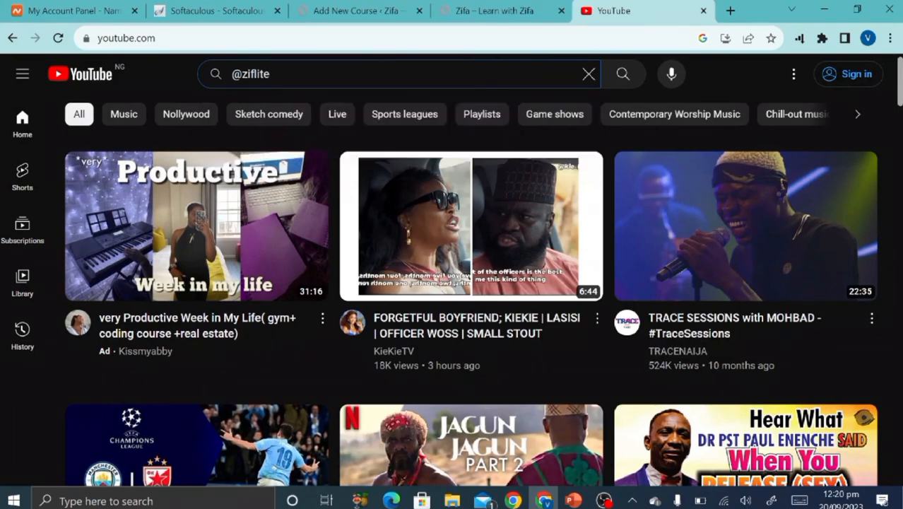
{"action": "type", "text": "dio"}
{"action": "key", "text": "Return"}
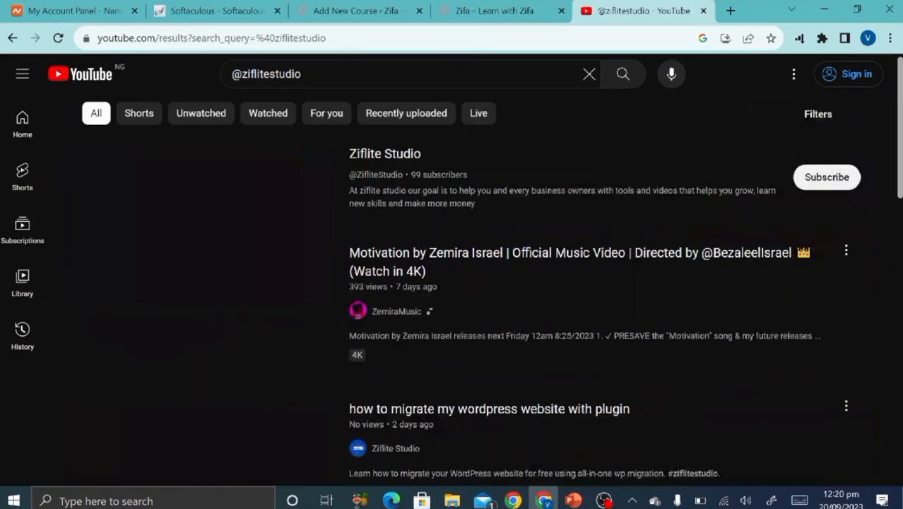
{"action": "scroll", "coordinate": [334, 309], "scroll_direction": "down", "scroll_amount": 4}
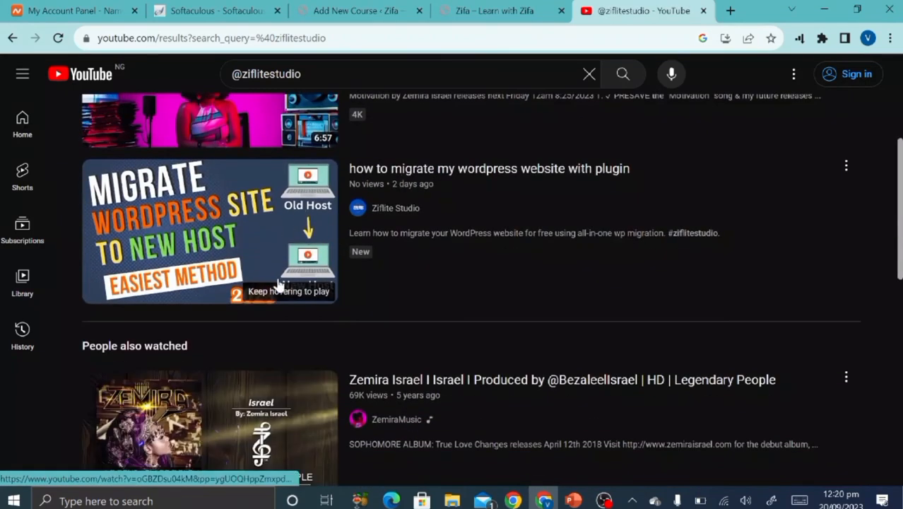
{"action": "left_click", "coordinate": [404, 214]}
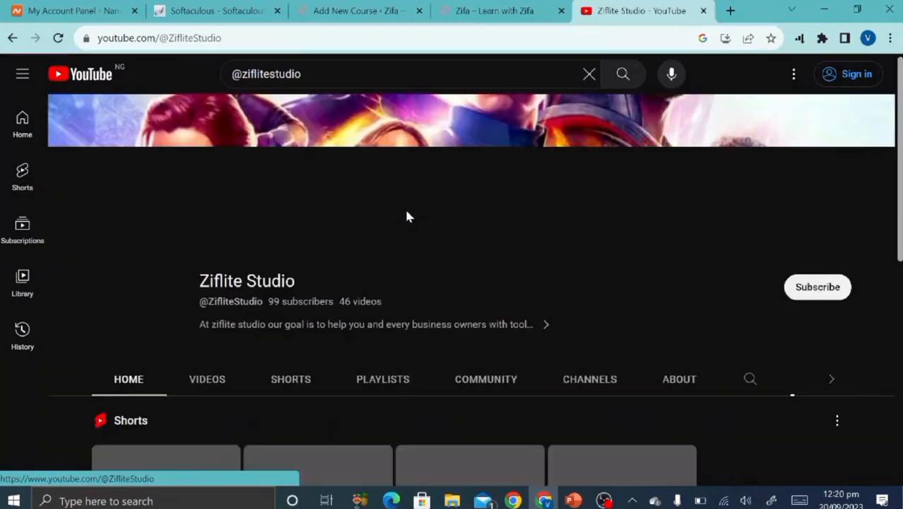
{"action": "scroll", "coordinate": [421, 267], "scroll_direction": "down", "scroll_amount": 4}
{"action": "scroll", "coordinate": [244, 239], "scroll_direction": "up", "scroll_amount": 3}
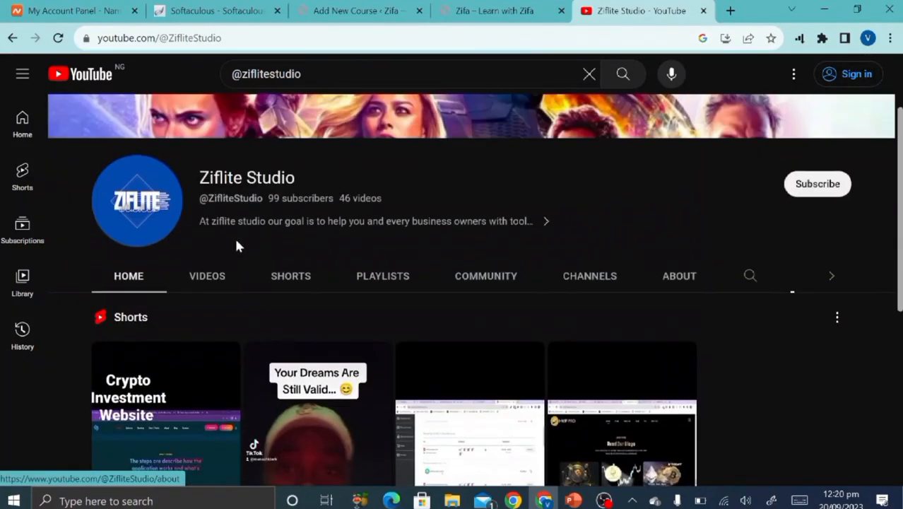
{"action": "left_click", "coordinate": [217, 273]}
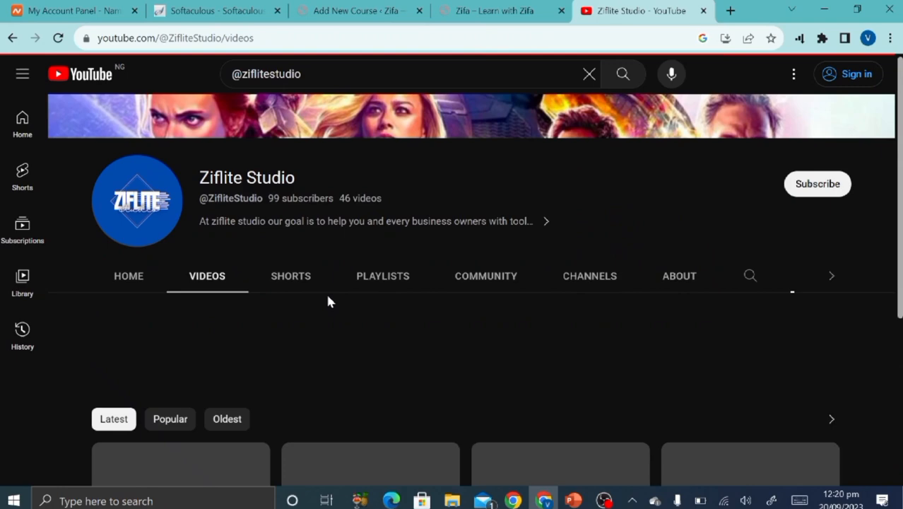
{"action": "scroll", "coordinate": [328, 303], "scroll_direction": "down", "scroll_amount": 3}
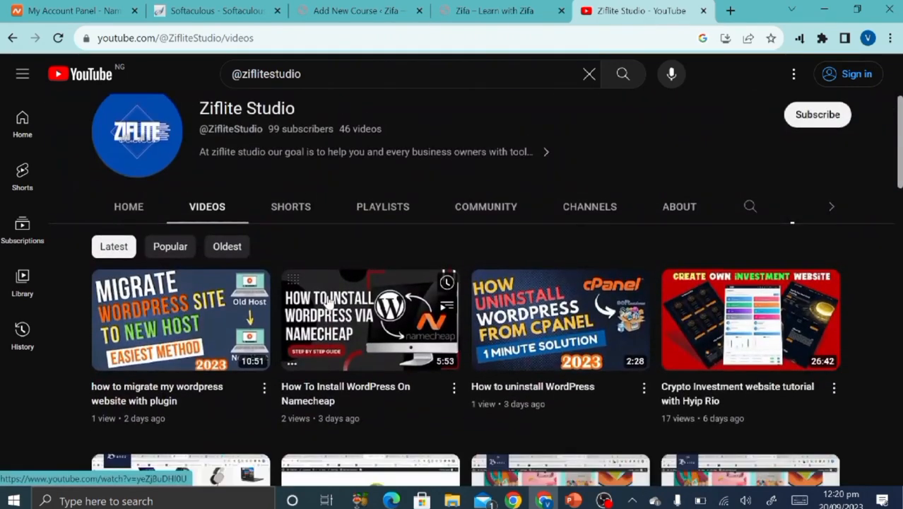
Open the 'how to migrate my wordpress website with plugin' video, select its URL, pause it, return to Add New Course.
{"action": "left_click", "coordinate": [199, 320]}
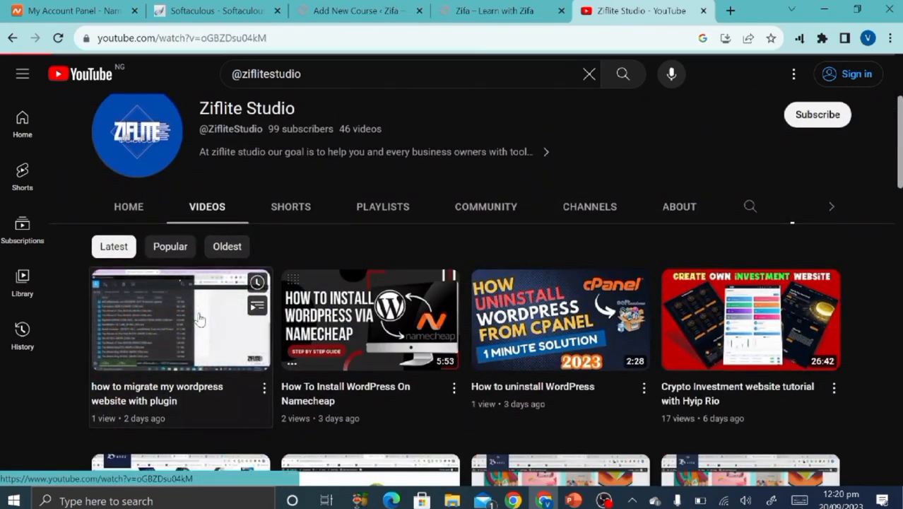
{"action": "left_click", "coordinate": [182, 39]}
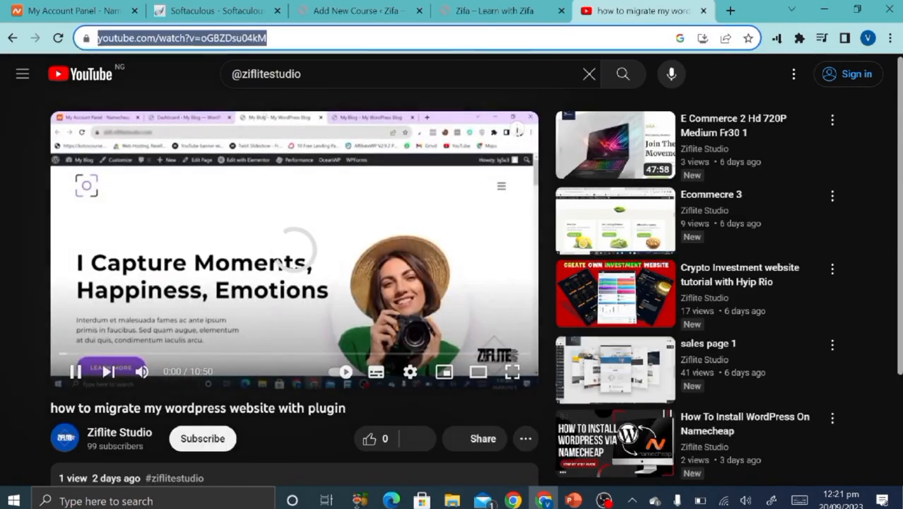
{"action": "left_click", "coordinate": [76, 372]}
{"action": "left_click", "coordinate": [76, 373]}
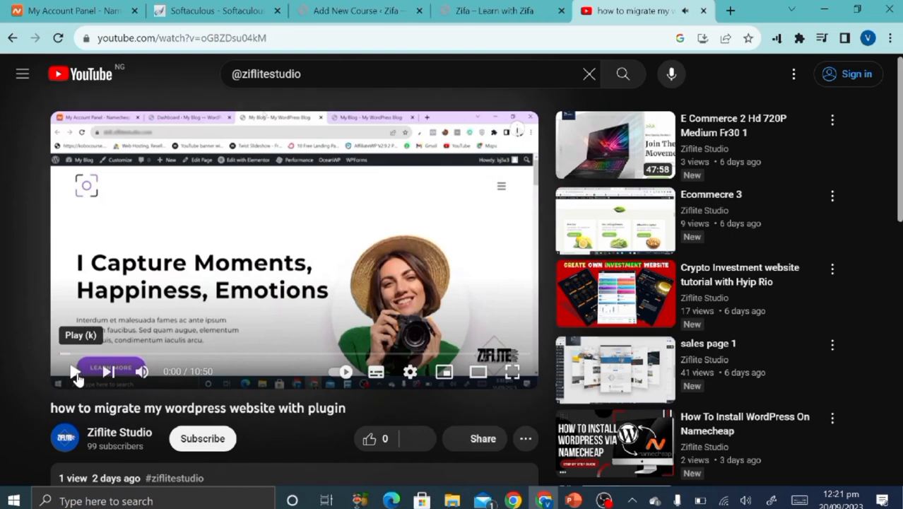
{"action": "left_click", "coordinate": [77, 373]}
{"action": "left_click", "coordinate": [76, 372]}
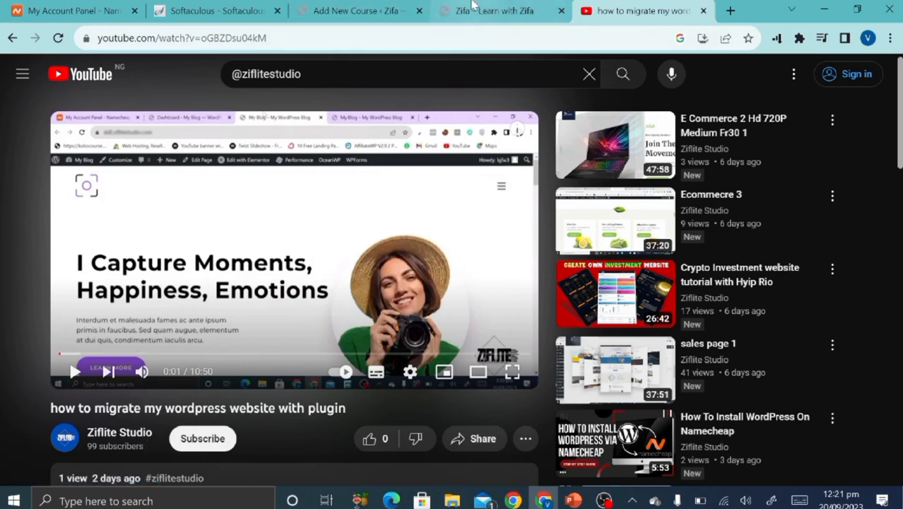
{"action": "left_click", "coordinate": [492, 10]}
{"action": "left_click", "coordinate": [321, 7]}
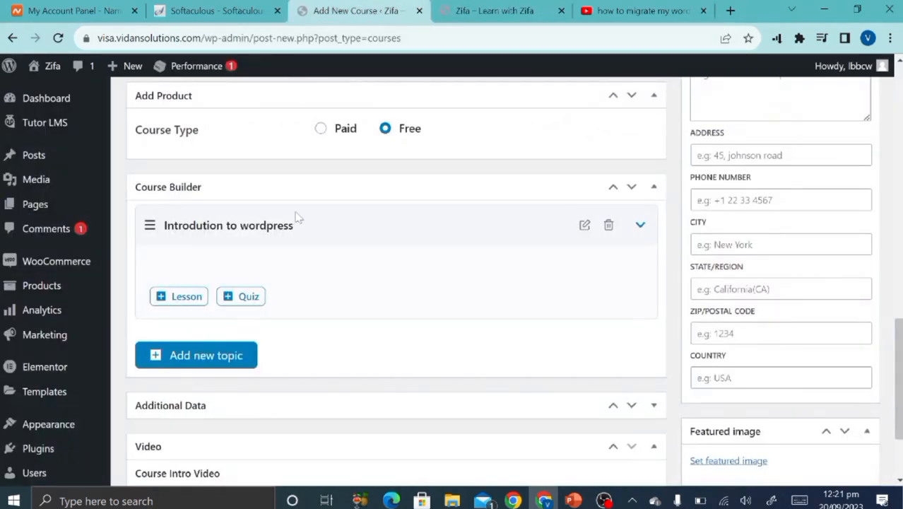
Add a new lesson under the topic named 'install WordPress', correcting the spelling.
{"action": "left_click", "coordinate": [162, 301]}
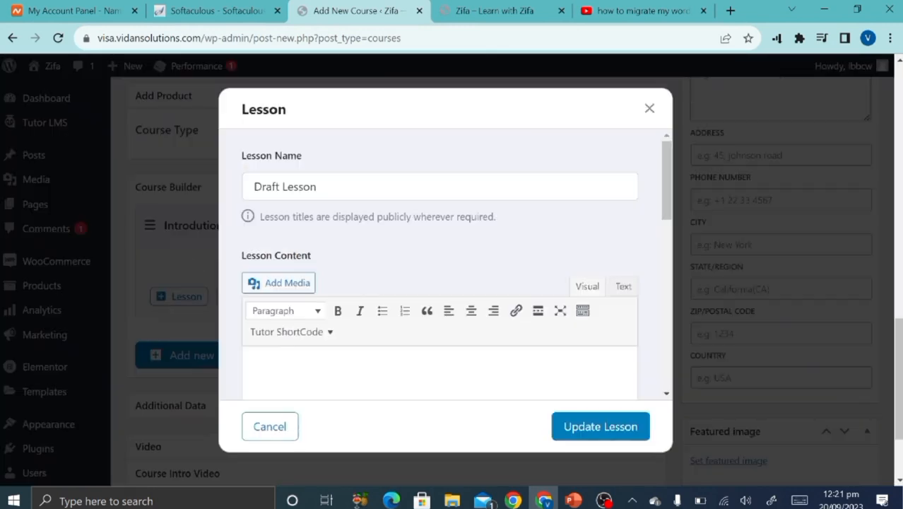
{"action": "left_click", "coordinate": [317, 186]}
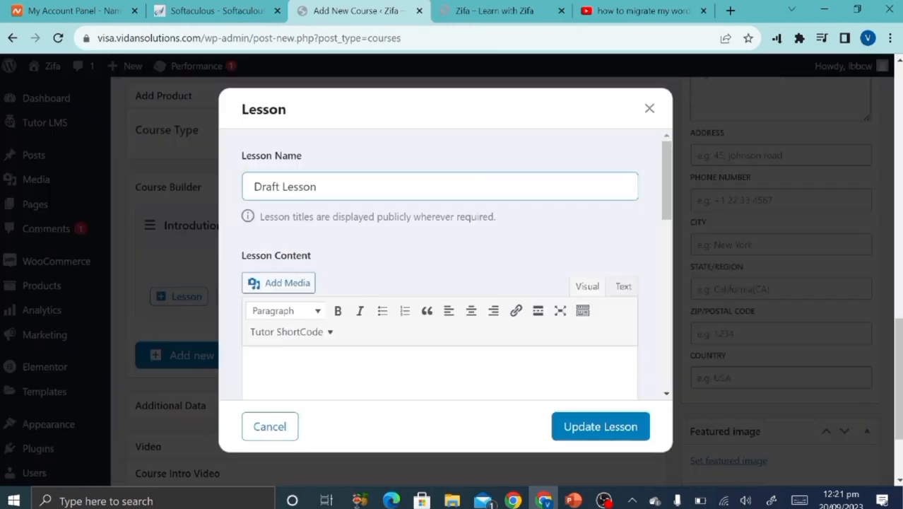
{"action": "key", "text": "ctrl+a"}
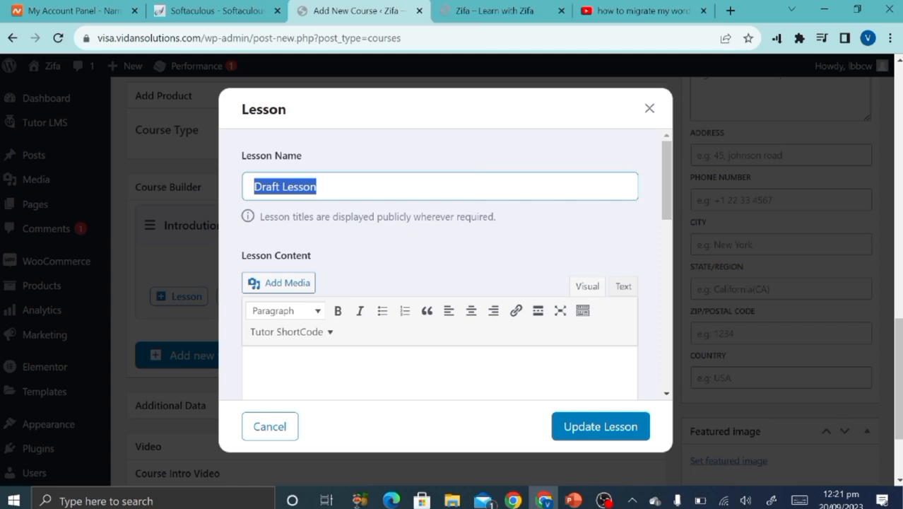
{"action": "type", "text": "inst"}
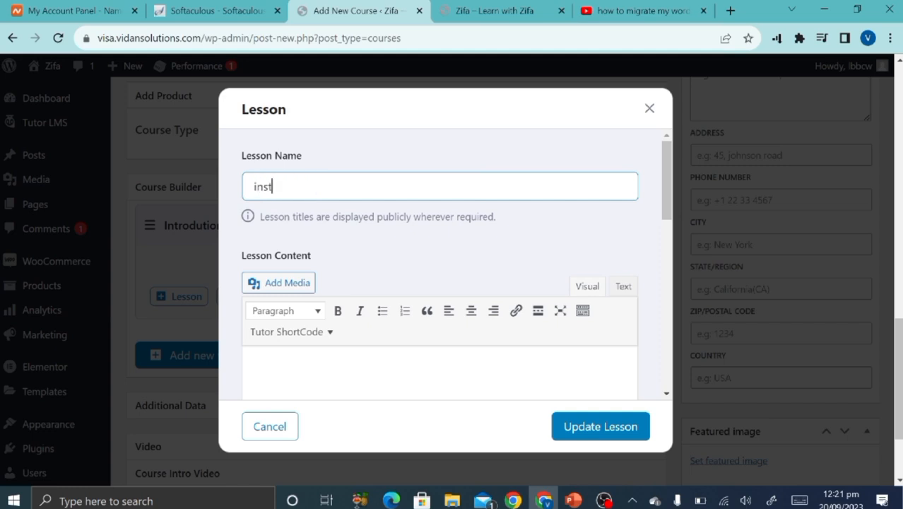
{"action": "type", "text": "all worpress"}
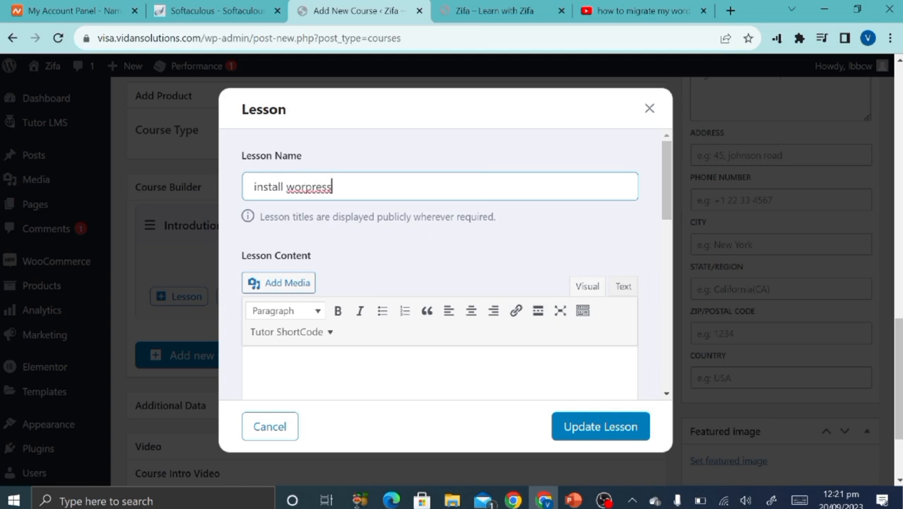
{"action": "right_click", "coordinate": [311, 186]}
{"action": "left_click", "coordinate": [349, 200]}
{"action": "scroll", "coordinate": [349, 273], "scroll_direction": "down", "scroll_amount": 2}
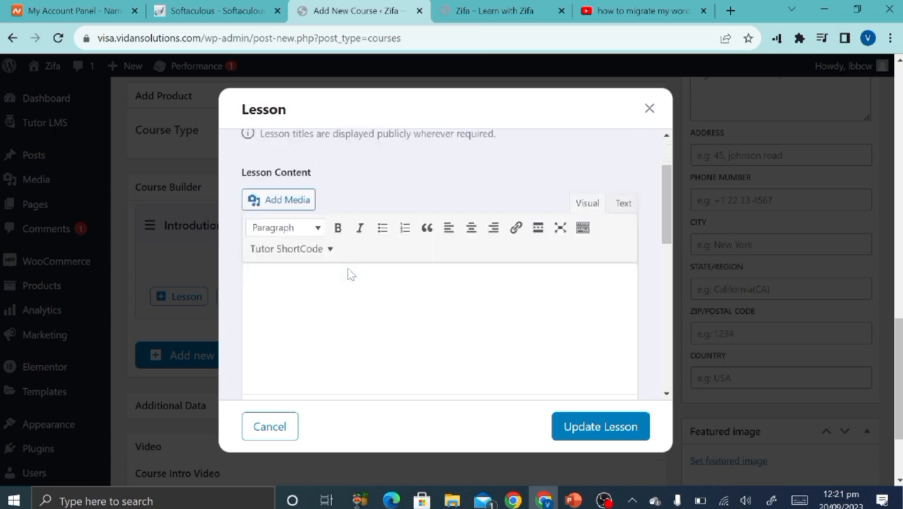
{"action": "scroll", "coordinate": [349, 274], "scroll_direction": "down", "scroll_amount": 1}
Write the lesson content 'this will show you step by step process of installing WordPress'.
{"action": "left_click", "coordinate": [250, 215]}
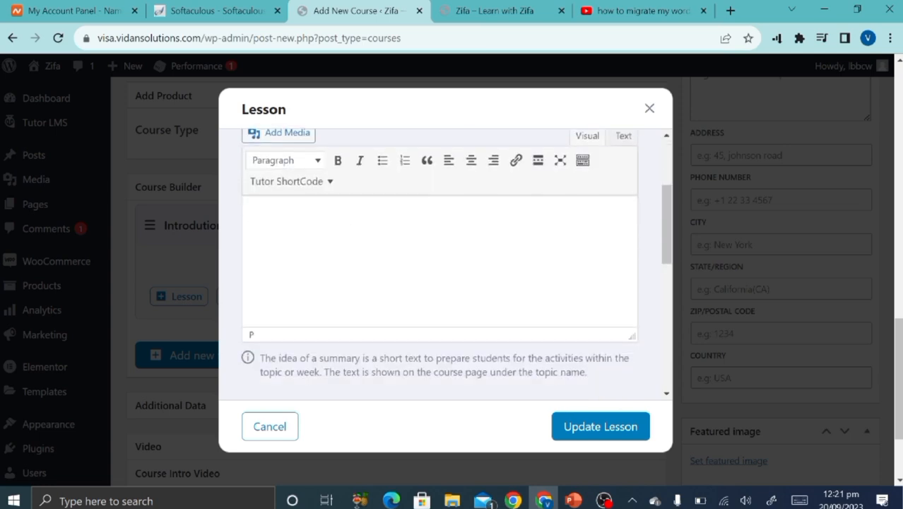
{"action": "type", "text": "this will show you step by step process of installing WordPress"}
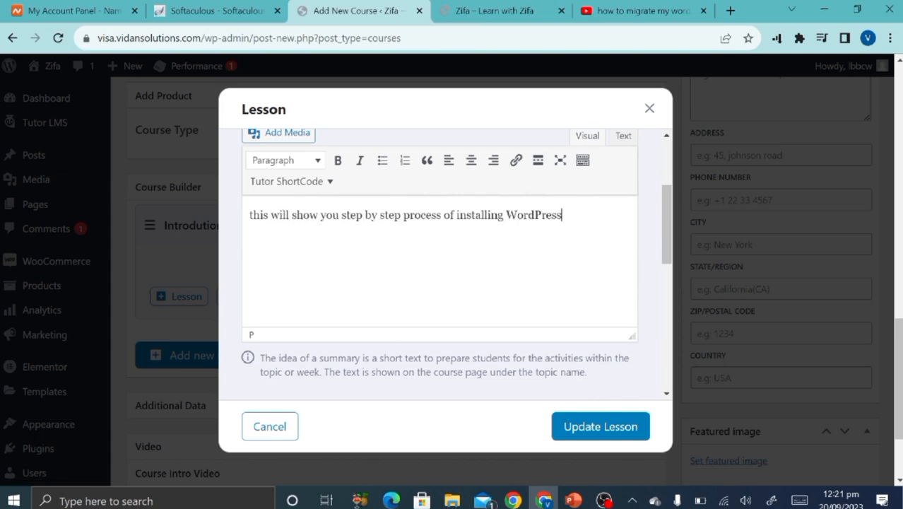
{"action": "scroll", "coordinate": [332, 301], "scroll_direction": "down", "scroll_amount": 3}
{"action": "scroll", "coordinate": [334, 300], "scroll_direction": "down", "scroll_amount": 2}
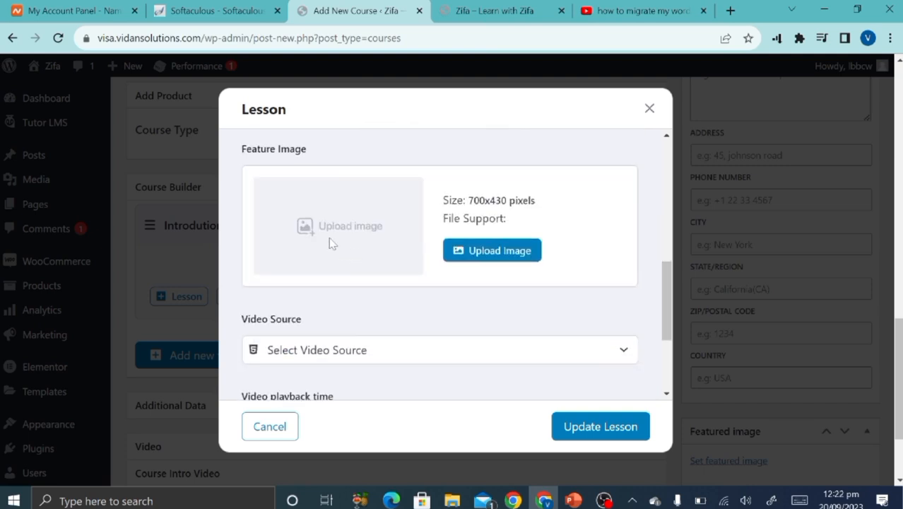
{"action": "scroll", "coordinate": [353, 304], "scroll_direction": "down", "scroll_amount": 3}
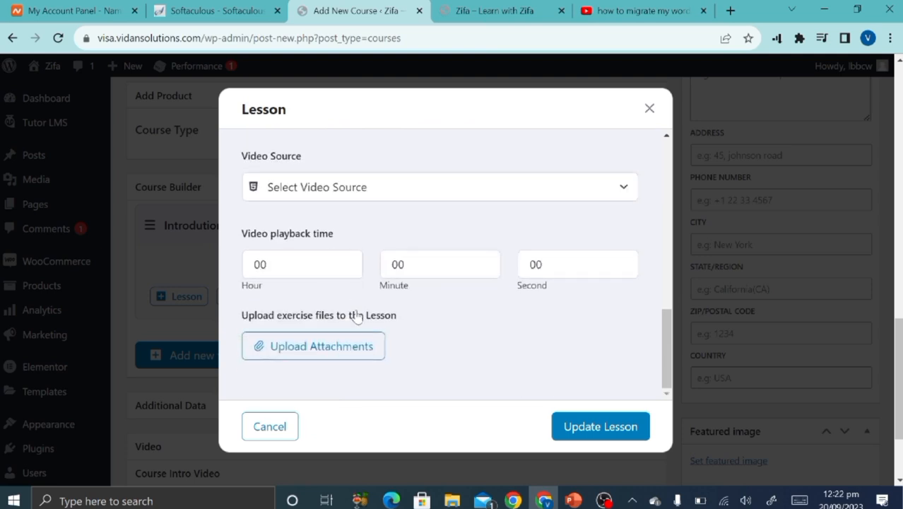
{"action": "left_click", "coordinate": [403, 190]}
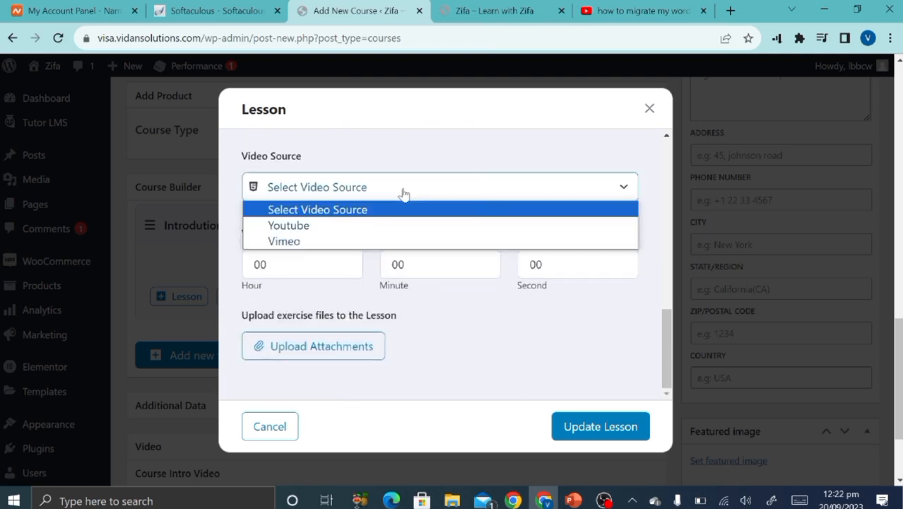
{"action": "left_click", "coordinate": [311, 226]}
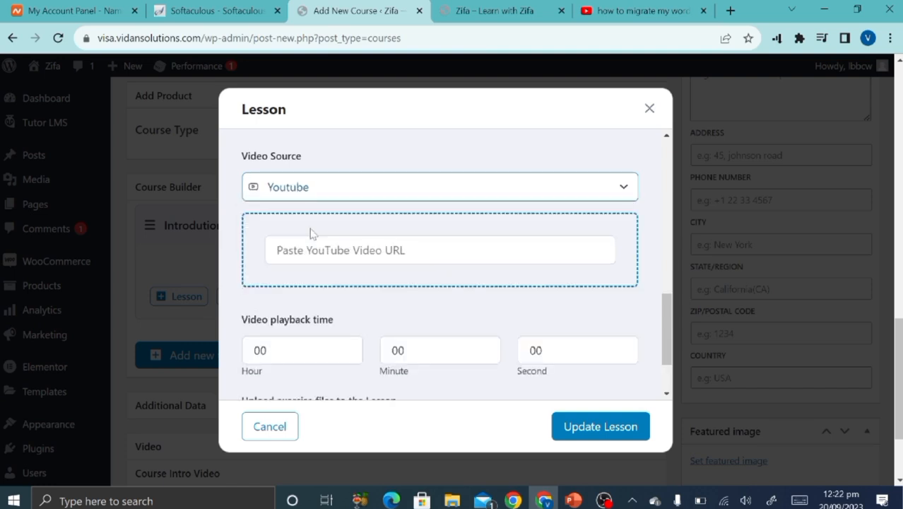
{"action": "type", "text": "https://www.youtube.com/watch?v=oGBZDsu04kM"}
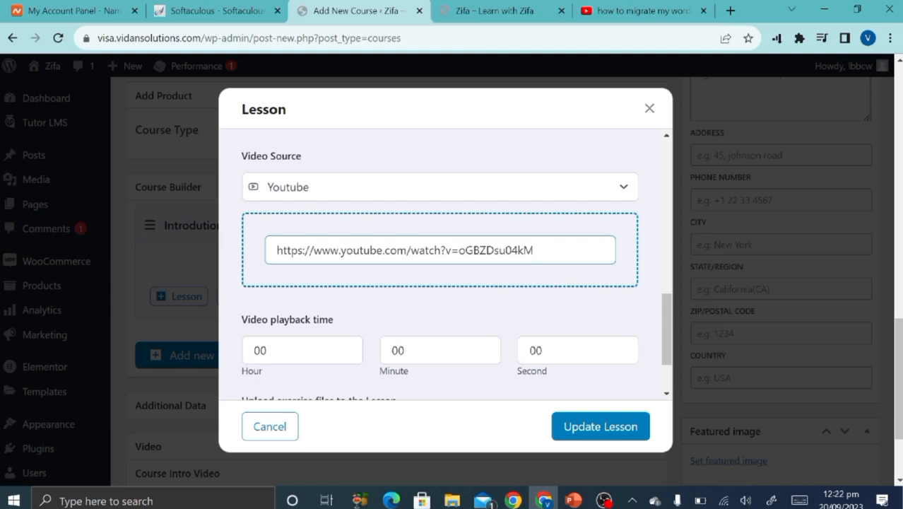
{"action": "left_click", "coordinate": [379, 284]}
{"action": "scroll", "coordinate": [380, 284], "scroll_direction": "down", "scroll_amount": 1}
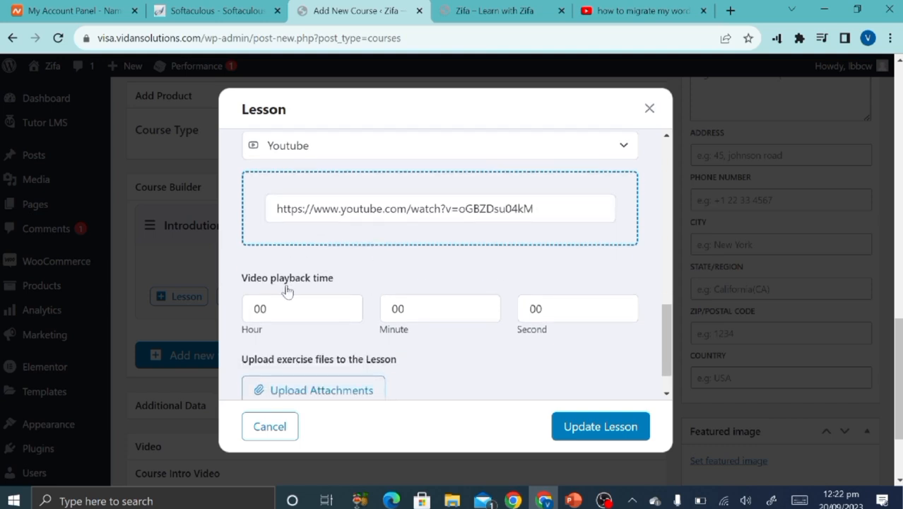
Confirm on YouTube that the linked video runs 10:50, then return to the lesson editor.
{"action": "left_click", "coordinate": [625, 9]}
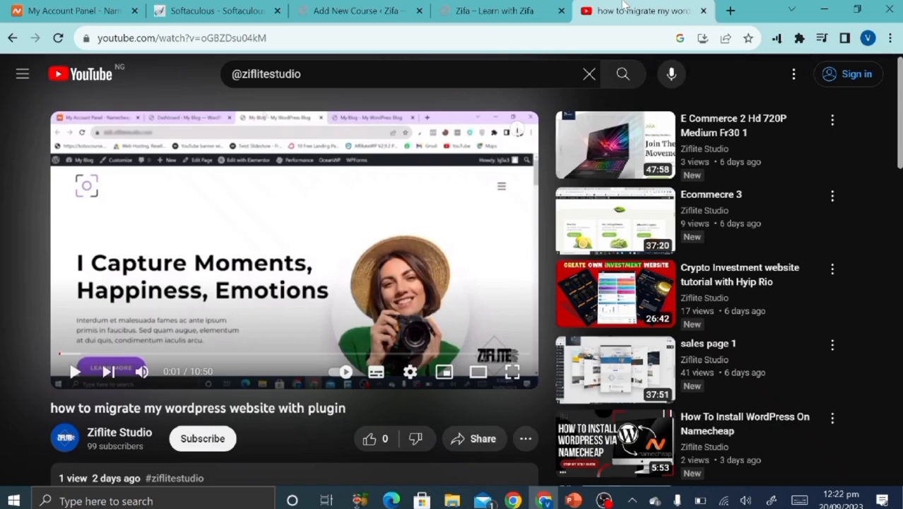
{"action": "scroll", "coordinate": [269, 318], "scroll_direction": "down", "scroll_amount": 2}
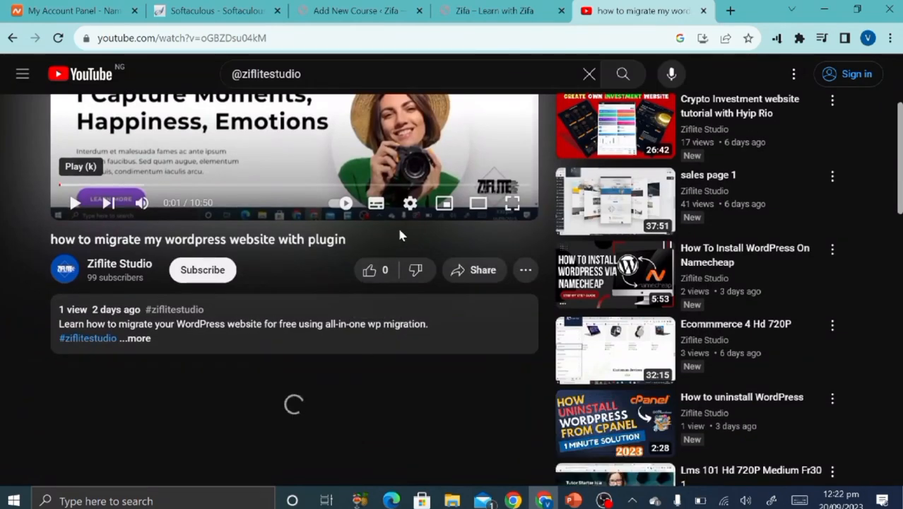
{"action": "scroll", "coordinate": [399, 235], "scroll_direction": "up", "scroll_amount": 3}
{"action": "scroll", "coordinate": [254, 211], "scroll_direction": "down", "scroll_amount": 3}
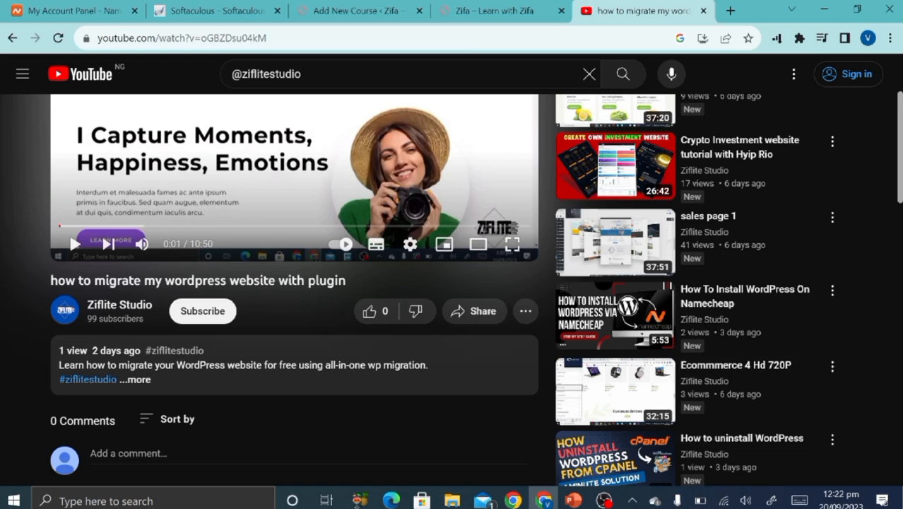
{"action": "left_click_drag", "start_coordinate": [190, 244], "coordinate": [218, 246]}
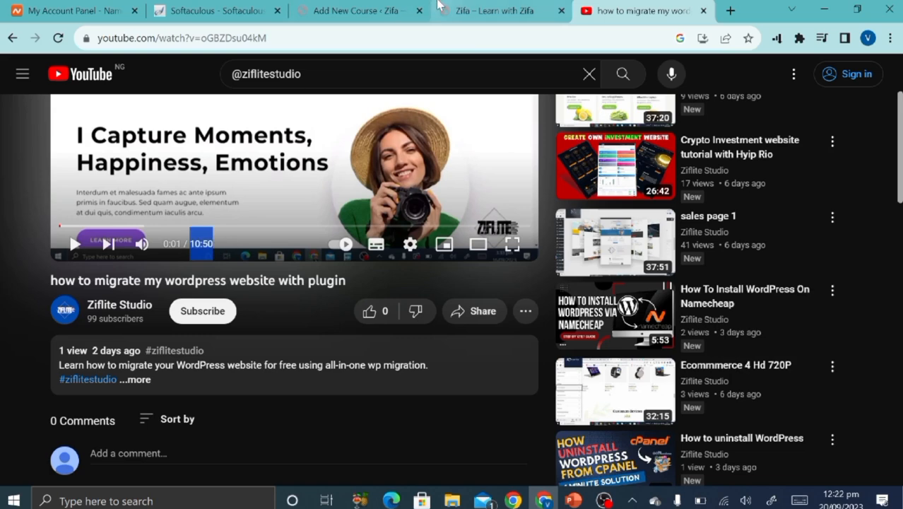
{"action": "left_click", "coordinate": [495, 10]}
{"action": "left_click", "coordinate": [369, 9]}
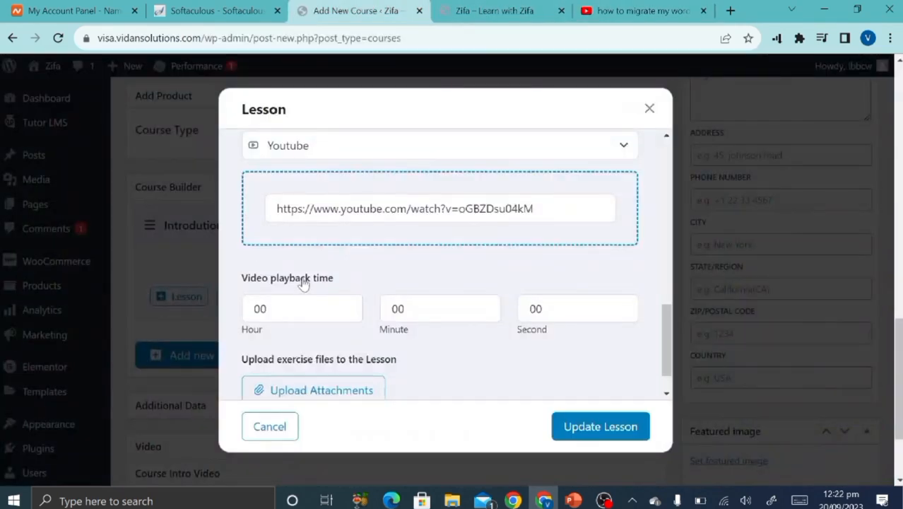
Set the lesson's video playback time to 00:10:50 and update 'Lesson 1: install WordPress'.
{"action": "left_click", "coordinate": [405, 309]}
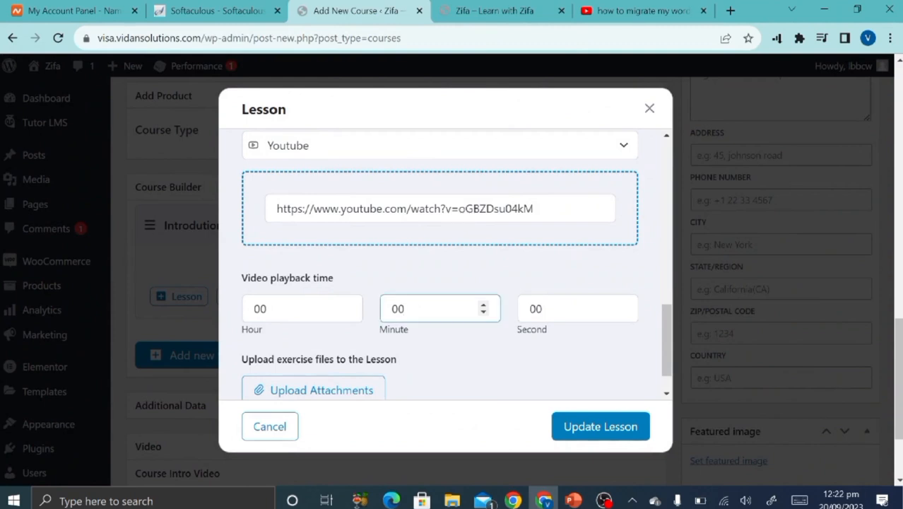
{"action": "double_click", "coordinate": [405, 308]}
{"action": "type", "text": "1050"}
{"action": "key", "text": "BackSpace"}
{"action": "key", "text": "BackSpace"}
{"action": "left_click", "coordinate": [552, 309]}
{"action": "key", "text": "BackSpace"}
{"action": "key", "text": "BackSpace"}
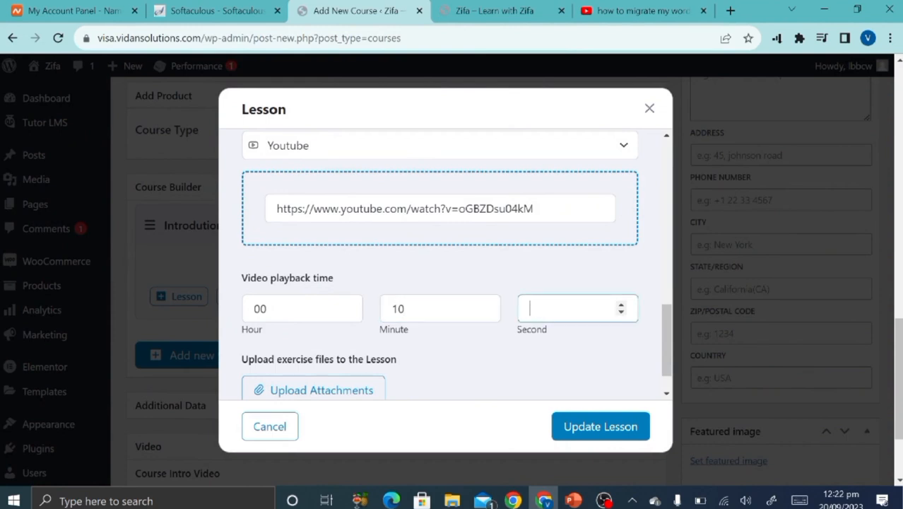
{"action": "type", "text": "50"}
{"action": "scroll", "coordinate": [503, 382], "scroll_direction": "down", "scroll_amount": 1}
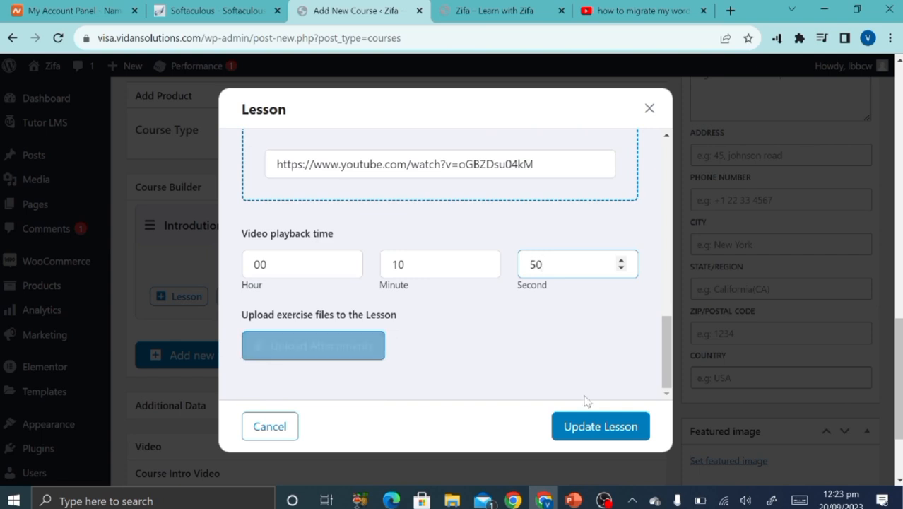
{"action": "left_click", "coordinate": [599, 434]}
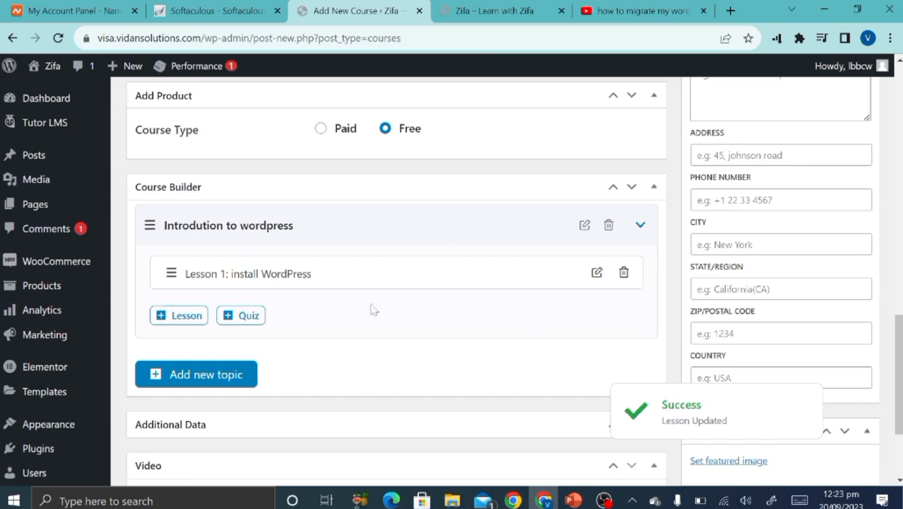
Cancel adding a new topic and collapse the 'Introdution to wordpress' topic.
{"action": "left_click", "coordinate": [189, 377]}
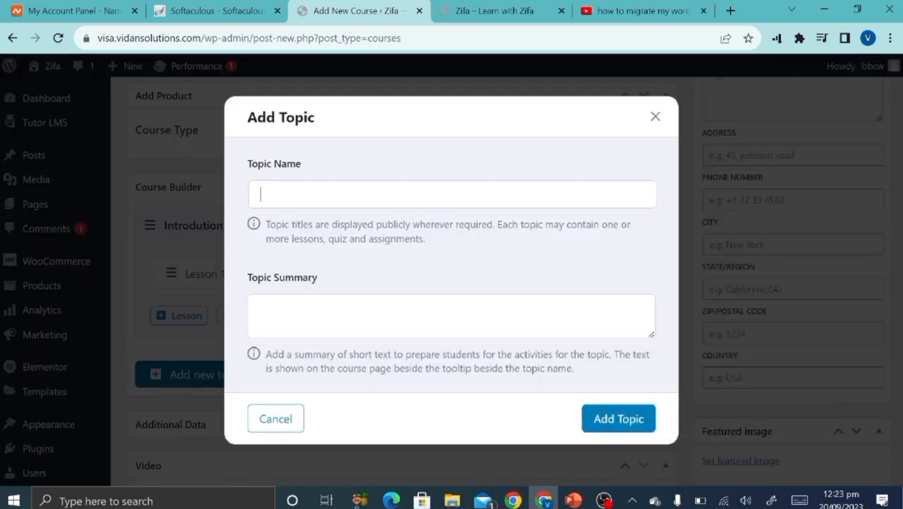
{"action": "left_click", "coordinate": [656, 117]}
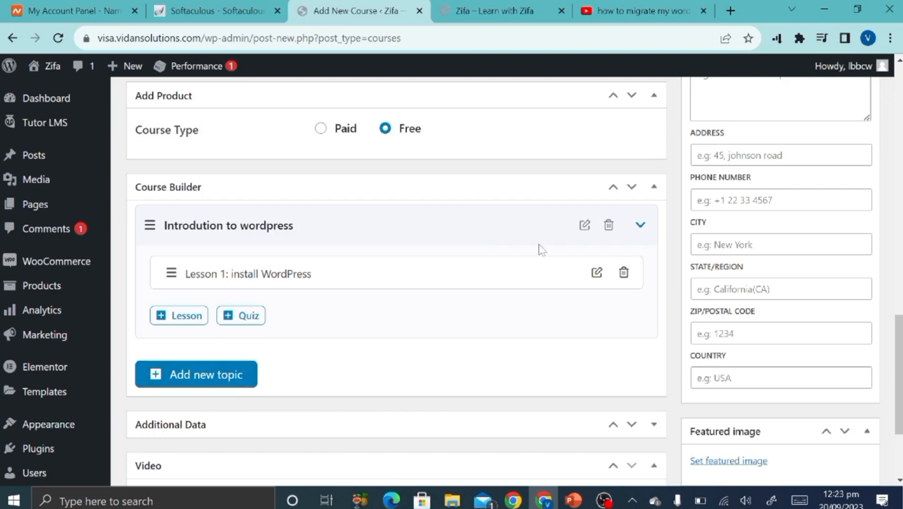
{"action": "left_click", "coordinate": [642, 226]}
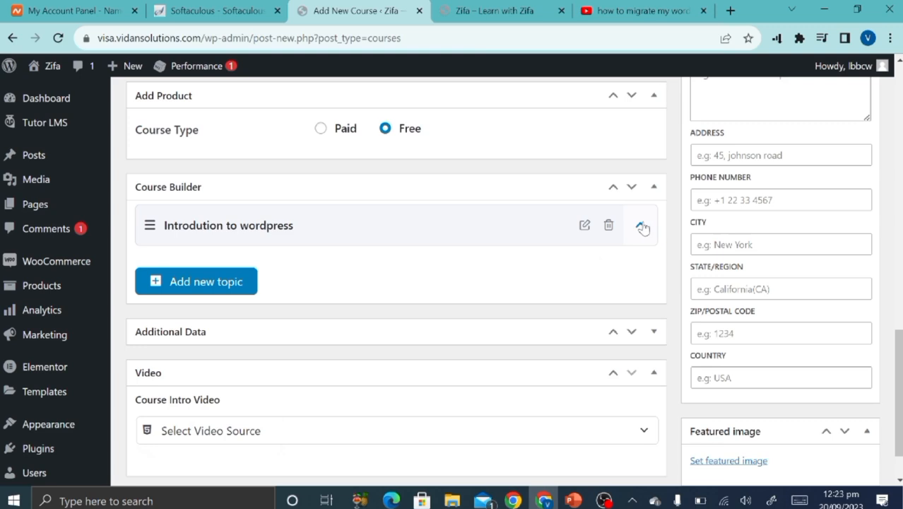
{"action": "scroll", "coordinate": [428, 319], "scroll_direction": "down", "scroll_amount": 3}
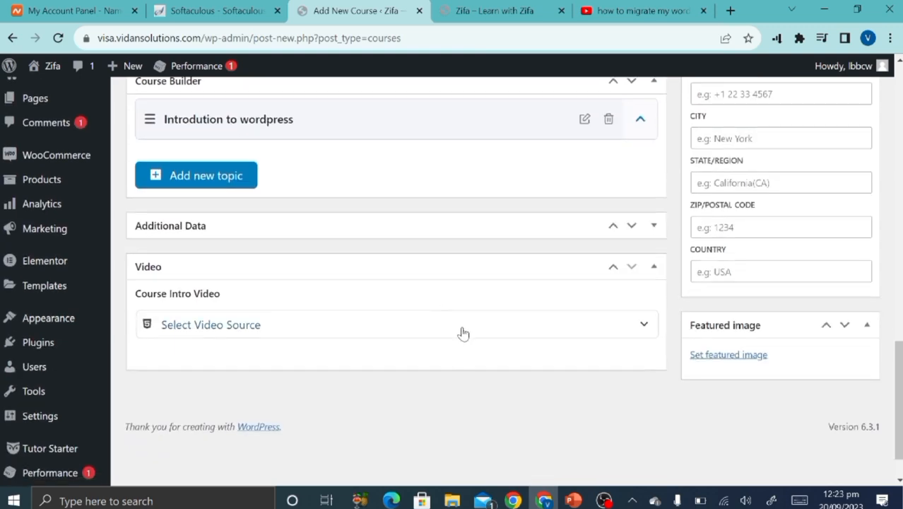
{"action": "left_click", "coordinate": [462, 333]}
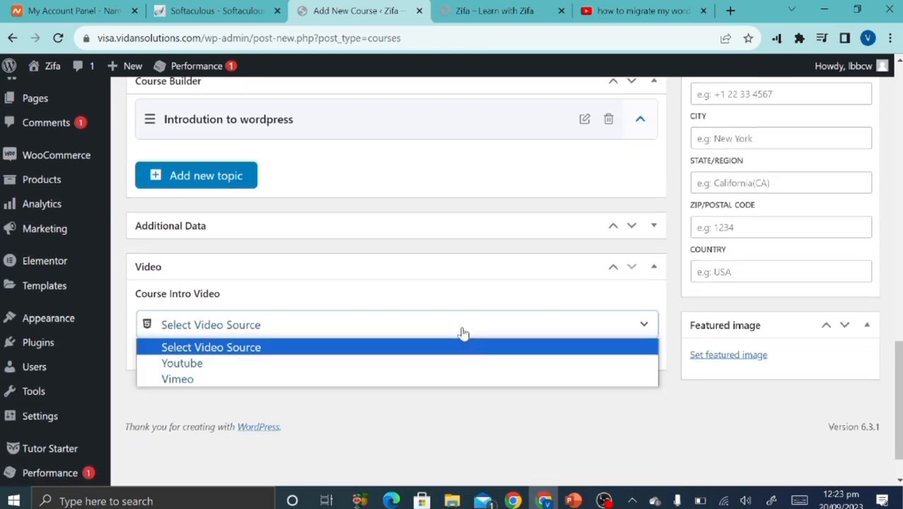
{"action": "left_click", "coordinate": [348, 364]}
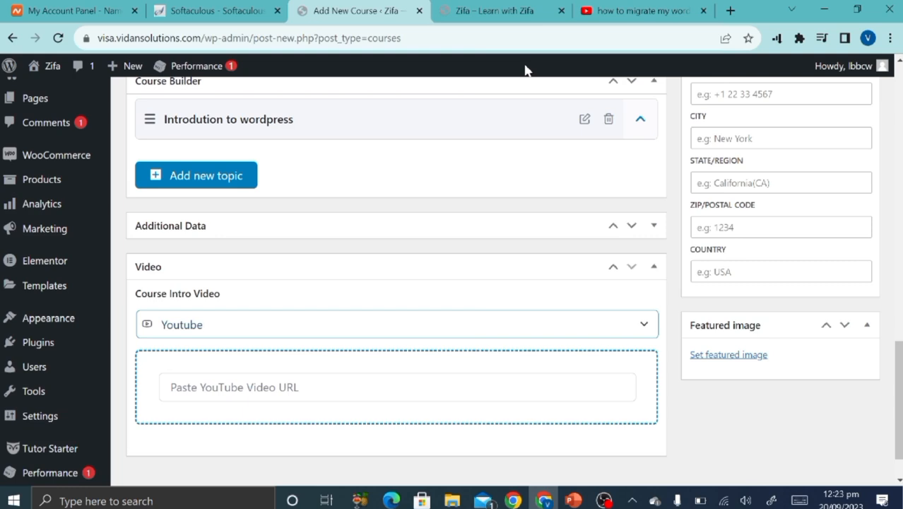
{"action": "left_click", "coordinate": [647, 11]}
{"action": "left_click", "coordinate": [226, 38]}
{"action": "key", "text": "ctrl+c"}
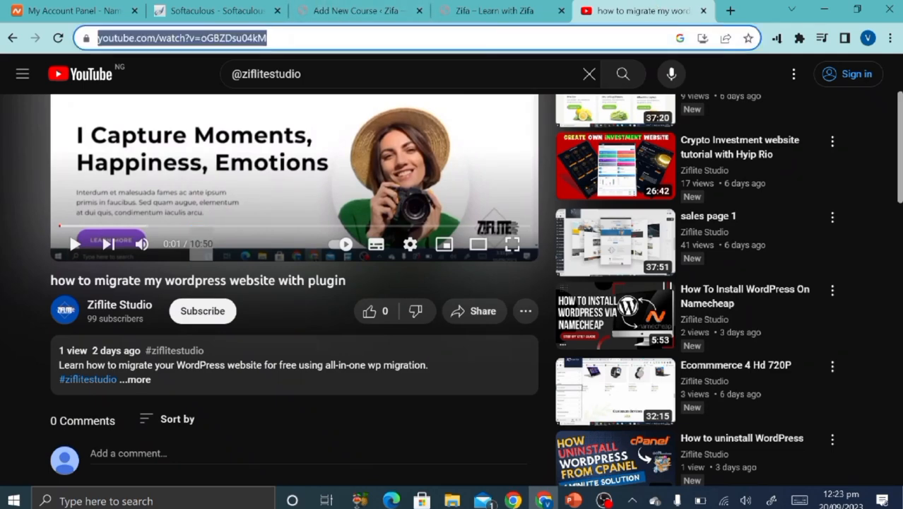
{"action": "left_click", "coordinate": [353, 11]}
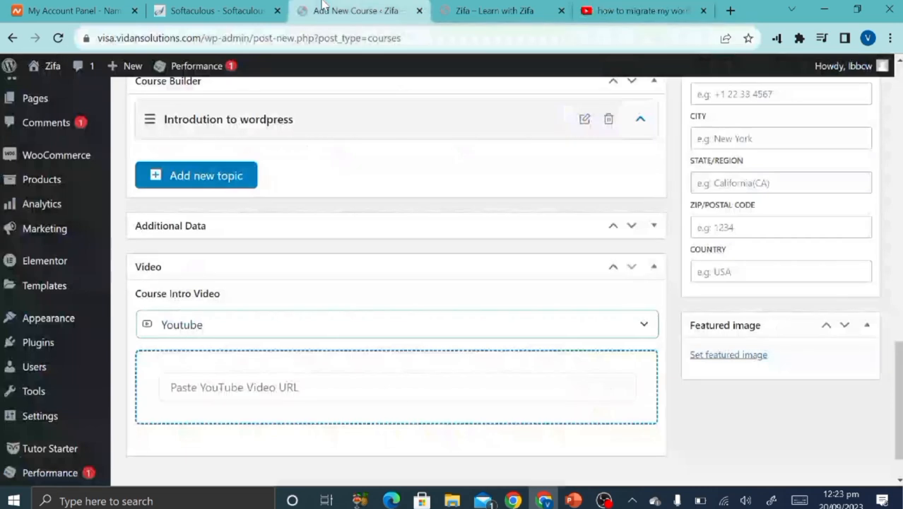
{"action": "left_click", "coordinate": [303, 388]}
{"action": "key", "text": "ctrl+v"}
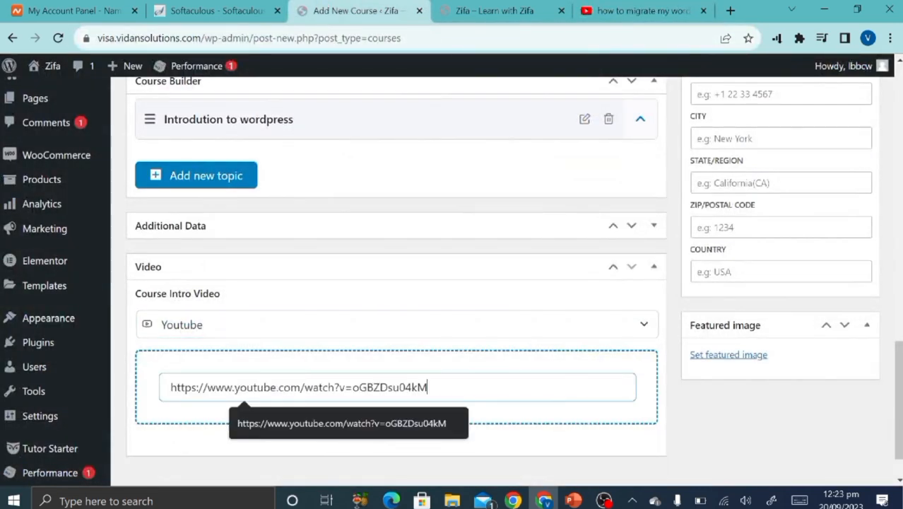
{"action": "scroll", "coordinate": [452, 424], "scroll_direction": "down", "scroll_amount": 1}
{"action": "scroll", "coordinate": [701, 373], "scroll_direction": "up", "scroll_amount": 2}
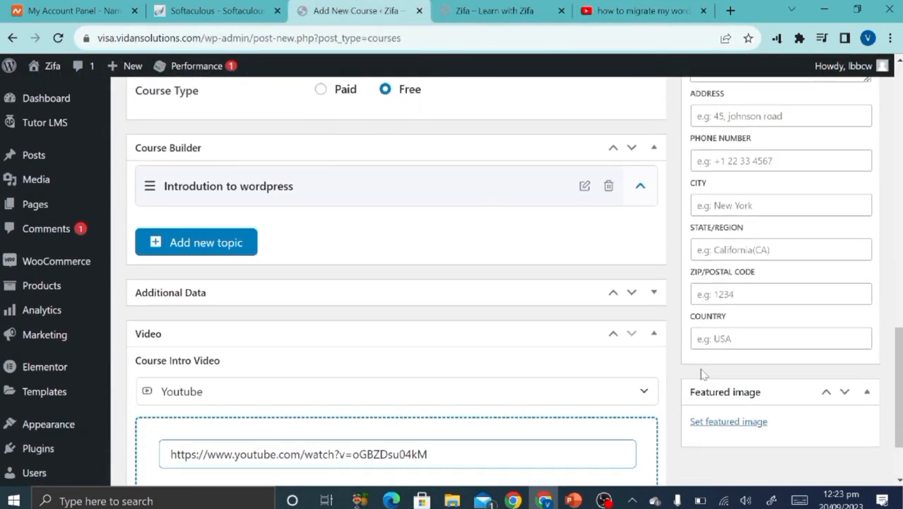
{"action": "scroll", "coordinate": [701, 373], "scroll_direction": "down", "scroll_amount": 2}
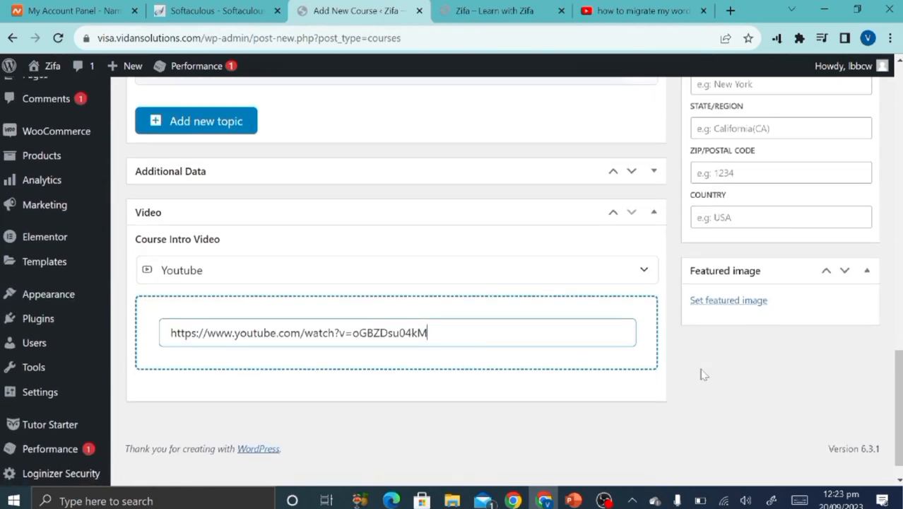
Upload create-online-course.jpg from Desktop > tutorial stuff > images as the course's featured image.
{"action": "left_click", "coordinate": [739, 308]}
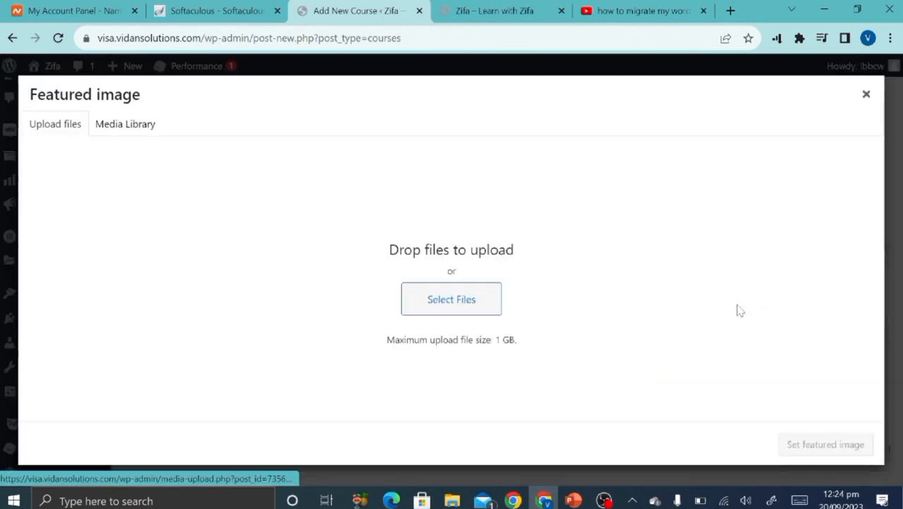
{"action": "left_click", "coordinate": [462, 313]}
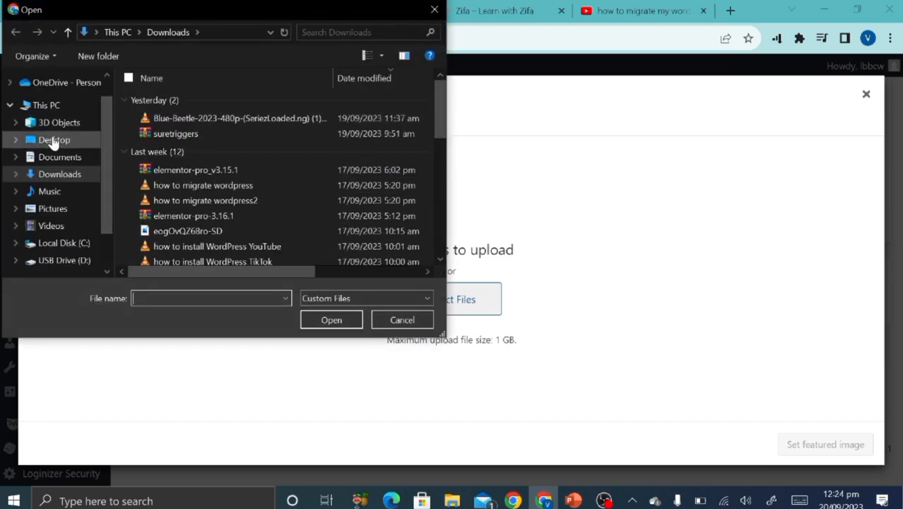
{"action": "left_click", "coordinate": [48, 140]}
{"action": "double_click", "coordinate": [176, 146]}
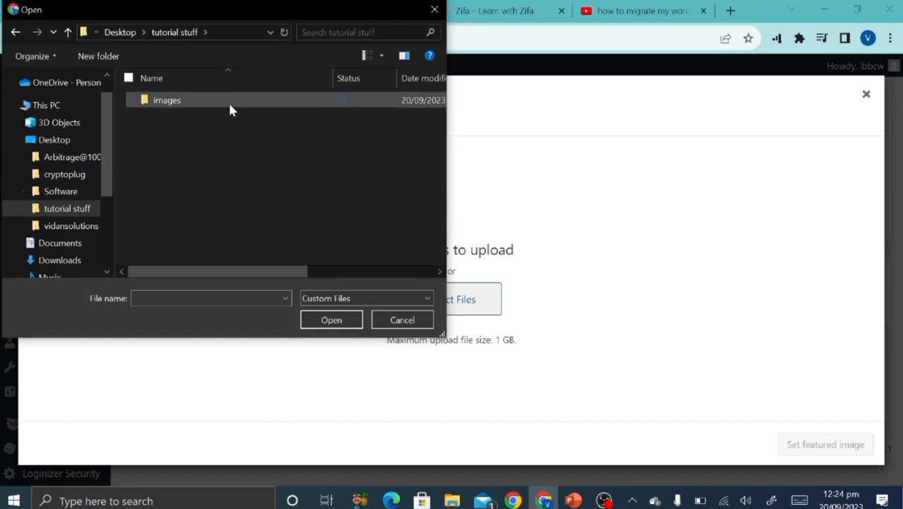
{"action": "double_click", "coordinate": [227, 101]}
{"action": "double_click", "coordinate": [140, 134]}
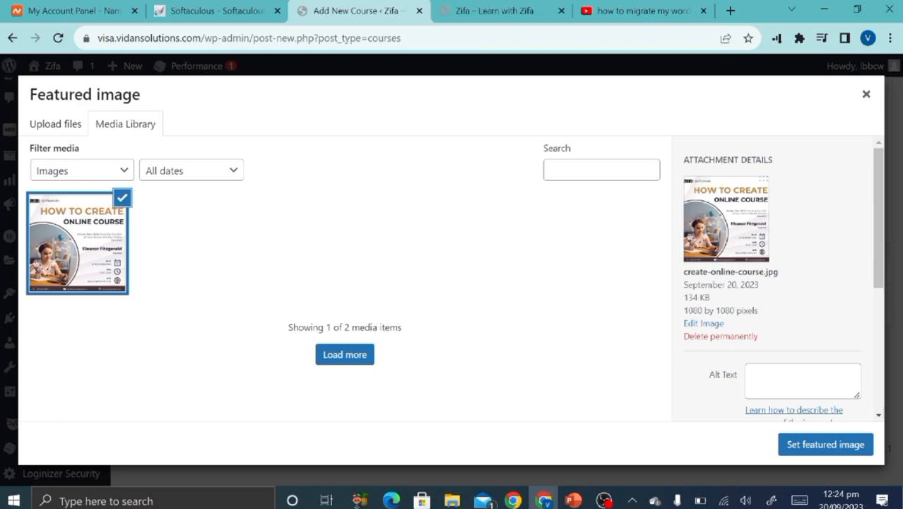
{"action": "left_click", "coordinate": [830, 443]}
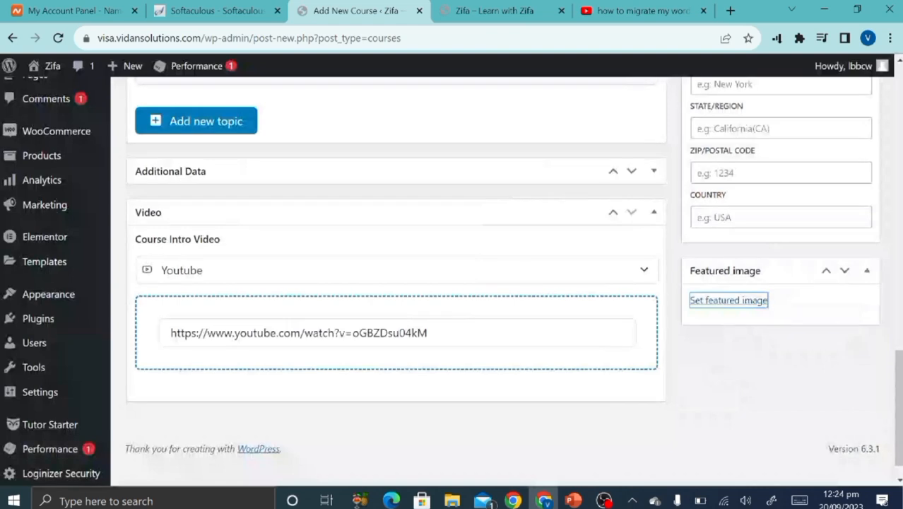
Collapse the Tutor Starter Schema panel, leaving the schema type unchanged.
{"action": "scroll", "coordinate": [723, 354], "scroll_direction": "up", "scroll_amount": 5}
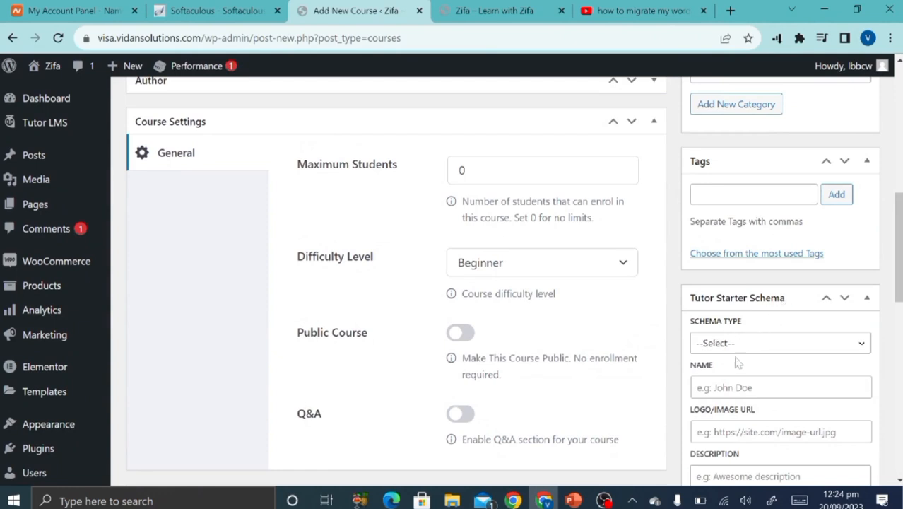
{"action": "scroll", "coordinate": [756, 450], "scroll_direction": "down", "scroll_amount": 2}
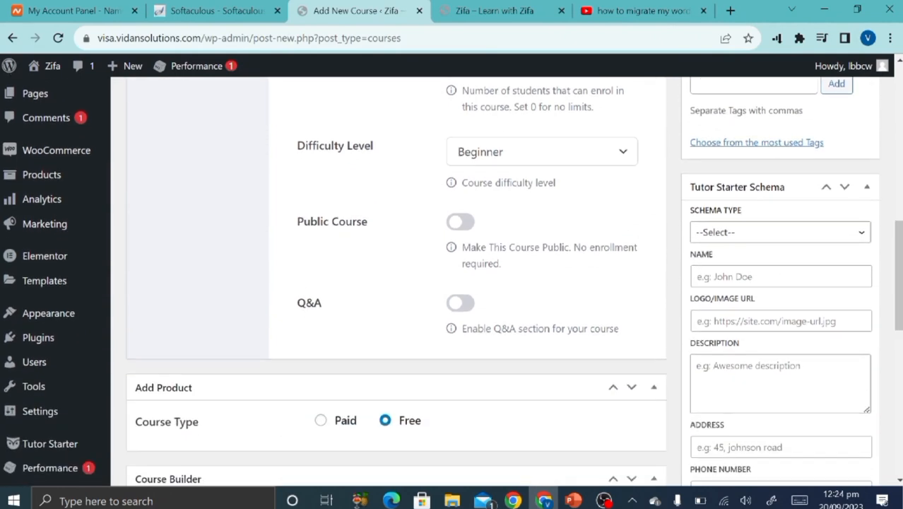
{"action": "left_click", "coordinate": [783, 232]}
{"action": "left_click", "coordinate": [783, 232]}
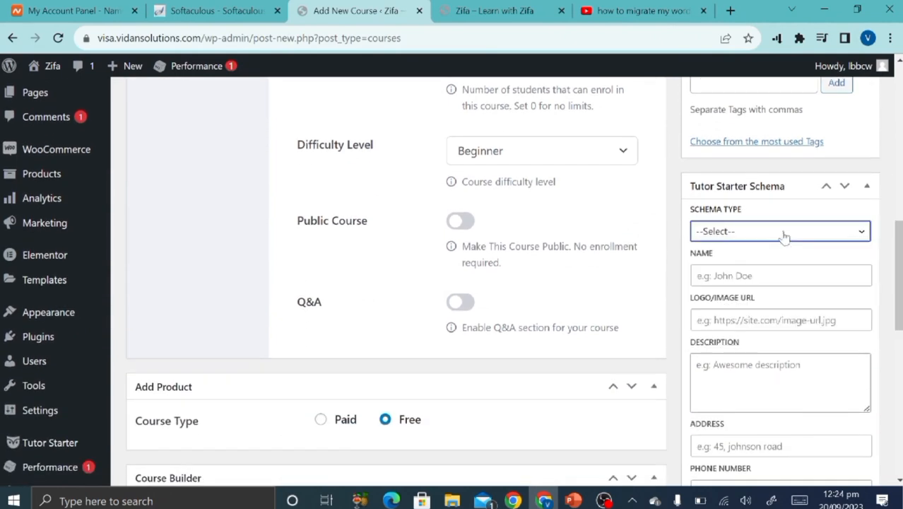
{"action": "left_click", "coordinate": [868, 188]}
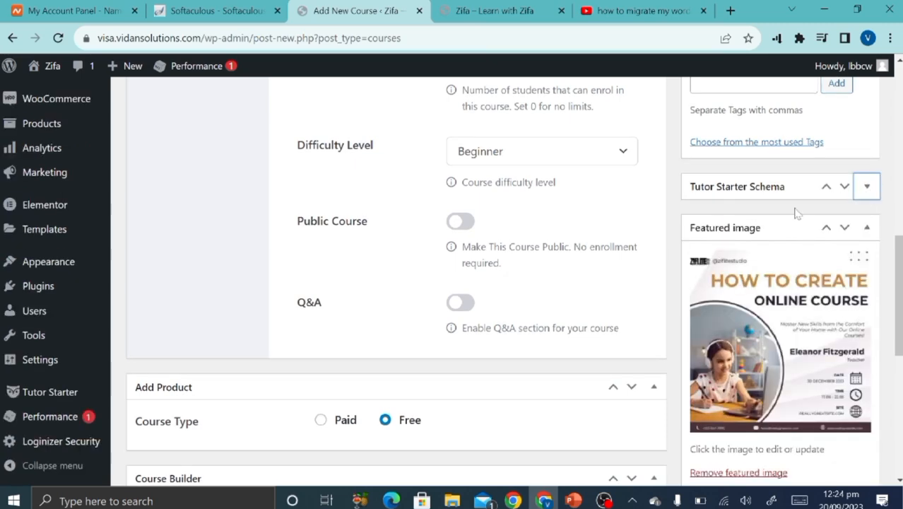
Scroll back to the top of the editor and select the whole course title.
{"action": "scroll", "coordinate": [798, 214], "scroll_direction": "up", "scroll_amount": 5}
{"action": "scroll", "coordinate": [797, 214], "scroll_direction": "down", "scroll_amount": 2}
{"action": "scroll", "coordinate": [797, 213], "scroll_direction": "up", "scroll_amount": 5}
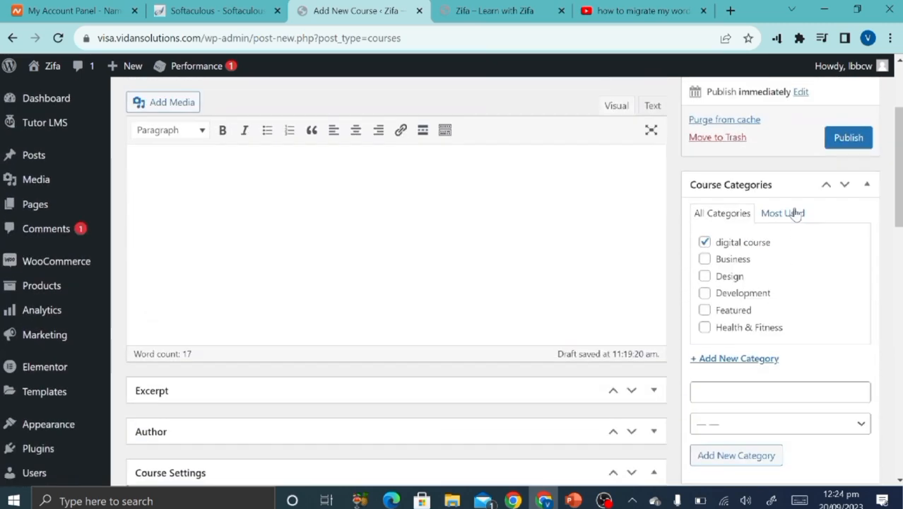
{"action": "scroll", "coordinate": [798, 214], "scroll_direction": "down", "scroll_amount": 5}
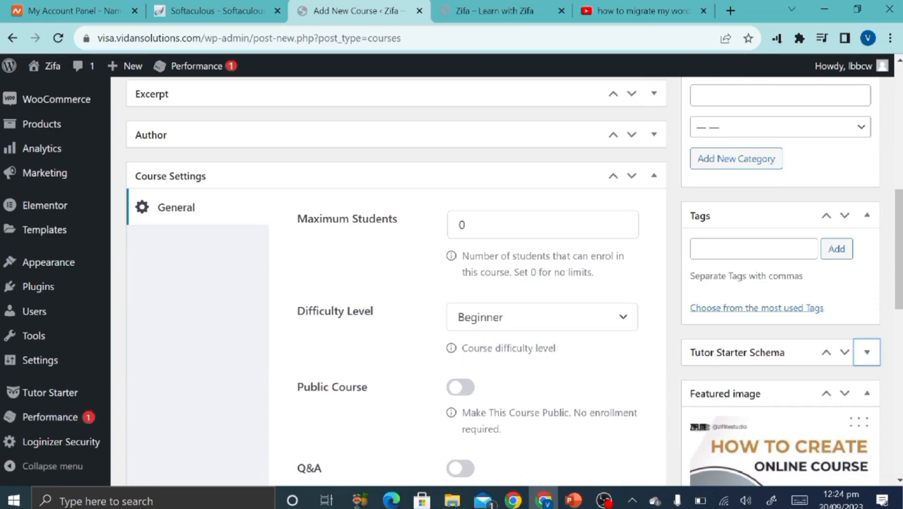
{"action": "scroll", "coordinate": [779, 264], "scroll_direction": "up", "scroll_amount": 7}
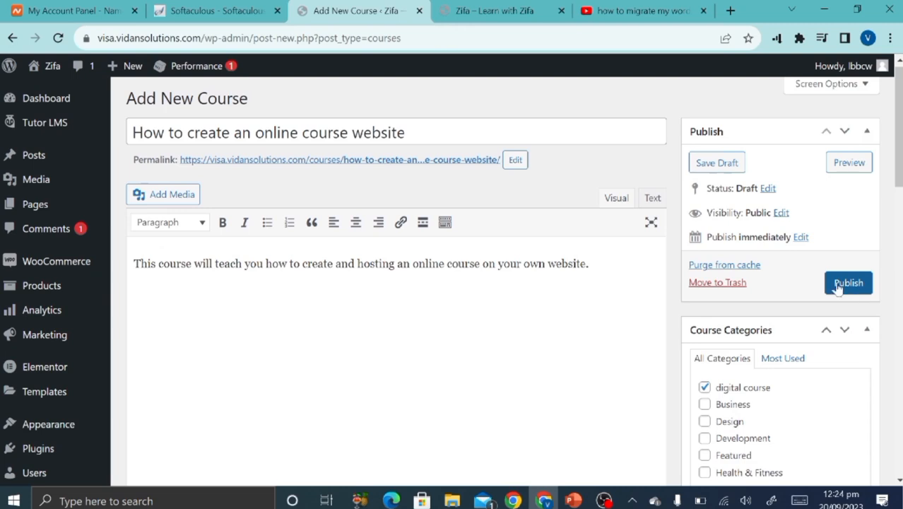
{"action": "left_click", "coordinate": [410, 132]}
{"action": "key", "text": "ctrl+a"}
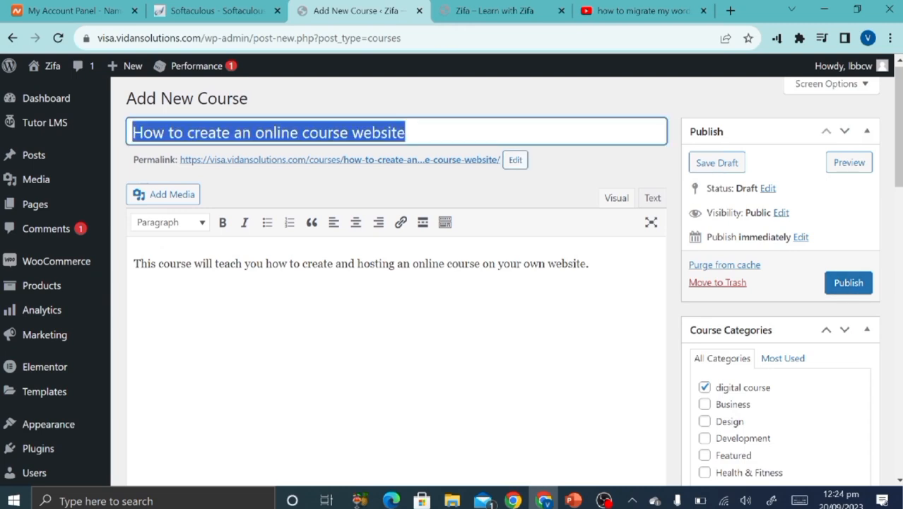
Publish the 'How to create an online course website' course.
{"action": "left_click", "coordinate": [855, 283]}
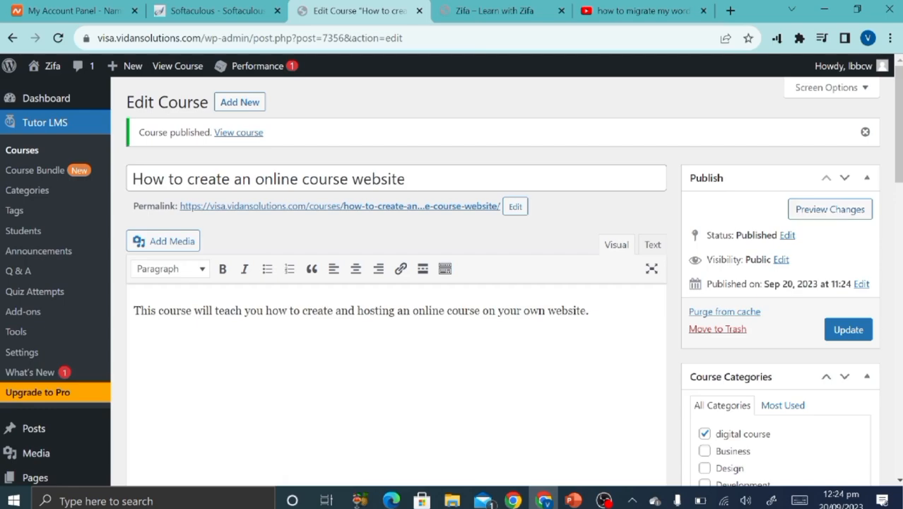
{"action": "scroll", "coordinate": [579, 337], "scroll_direction": "down", "scroll_amount": 4}
{"action": "scroll", "coordinate": [580, 336], "scroll_direction": "up", "scroll_amount": 4}
Reload the site homepage and scroll to Featured Courses to find the new course listed.
{"action": "left_click", "coordinate": [498, 11]}
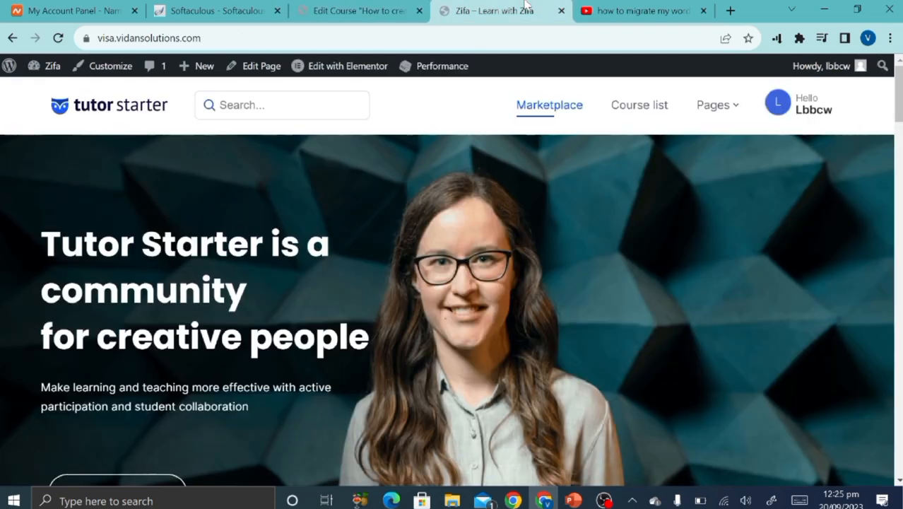
{"action": "scroll", "coordinate": [508, 427], "scroll_direction": "down", "scroll_amount": 5}
{"action": "scroll", "coordinate": [395, 256], "scroll_direction": "up", "scroll_amount": 5}
{"action": "left_click", "coordinate": [58, 37]}
{"action": "scroll", "coordinate": [286, 264], "scroll_direction": "down", "scroll_amount": 7}
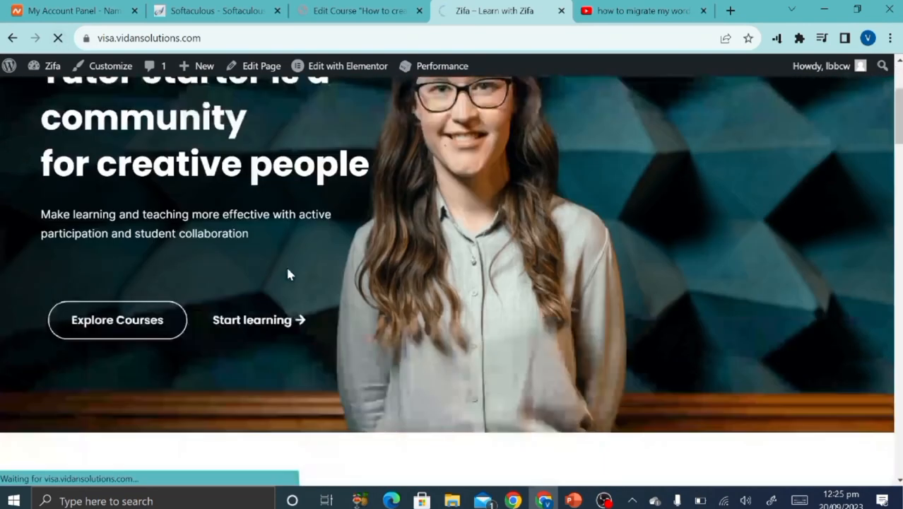
{"action": "scroll", "coordinate": [290, 274], "scroll_direction": "down", "scroll_amount": 4}
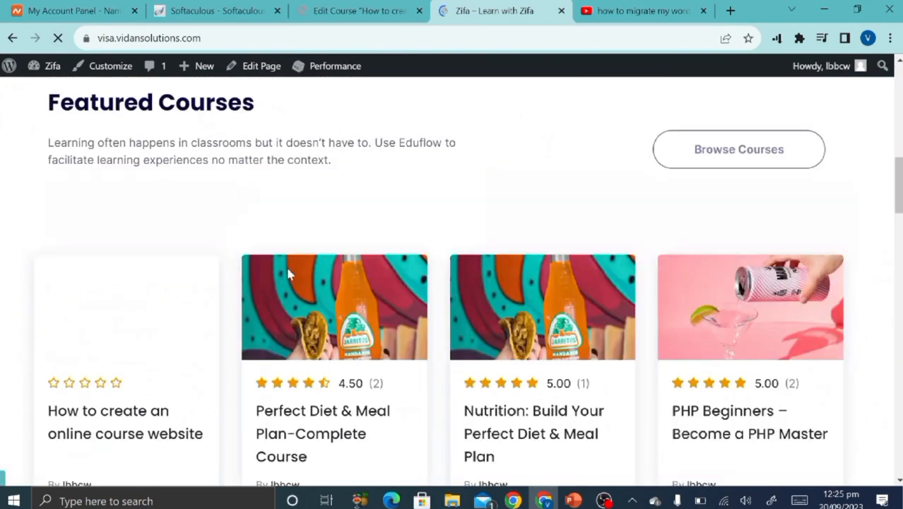
{"action": "scroll", "coordinate": [235, 212], "scroll_direction": "down", "scroll_amount": 2}
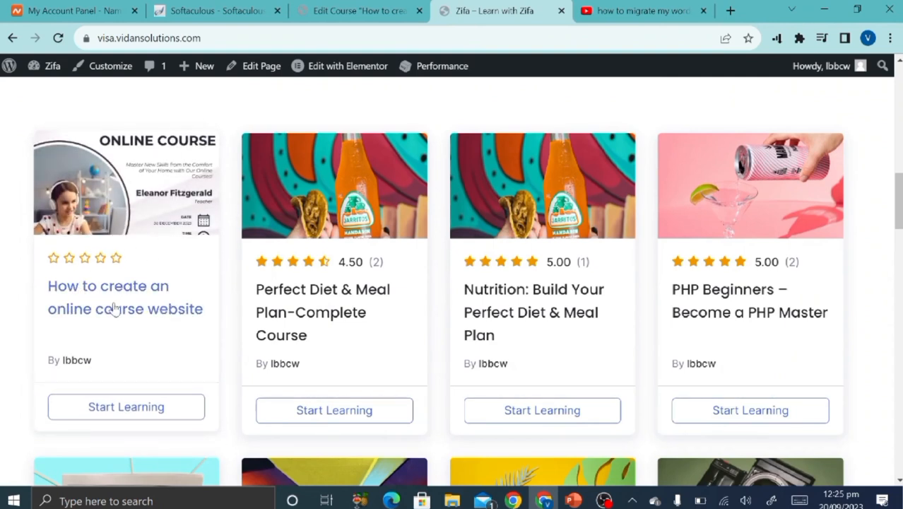
{"action": "scroll", "coordinate": [64, 220], "scroll_direction": "down", "scroll_amount": 2}
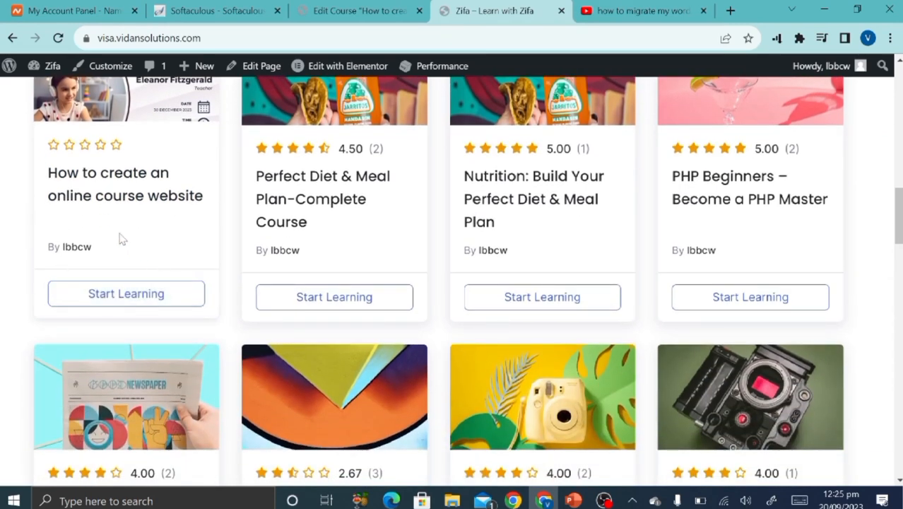
Open the course's 'install WordPress' lesson page and briefly play its embedded YouTube video.
{"action": "left_click", "coordinate": [154, 299]}
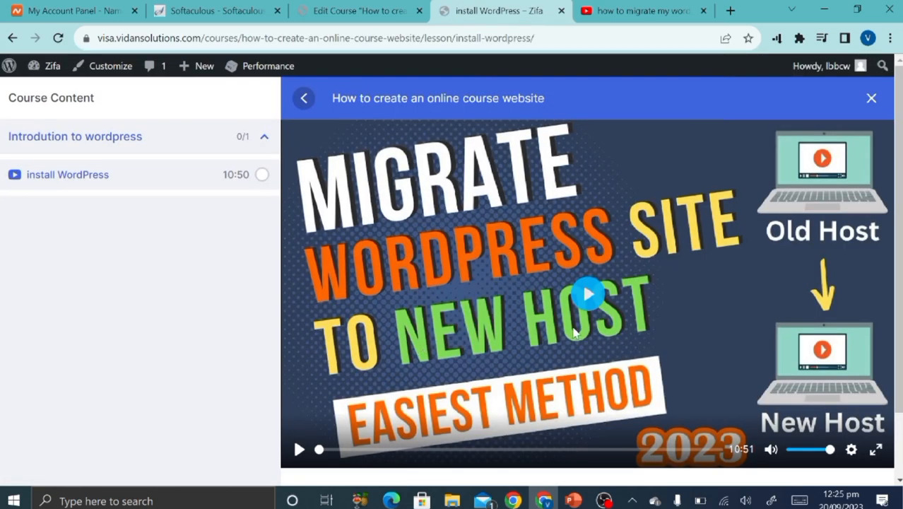
{"action": "left_click", "coordinate": [625, 8]}
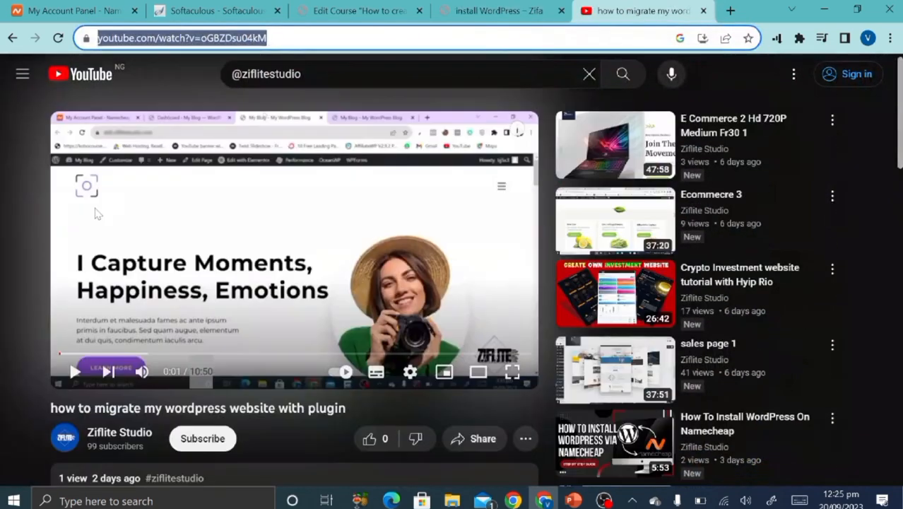
{"action": "left_click", "coordinate": [499, 10]}
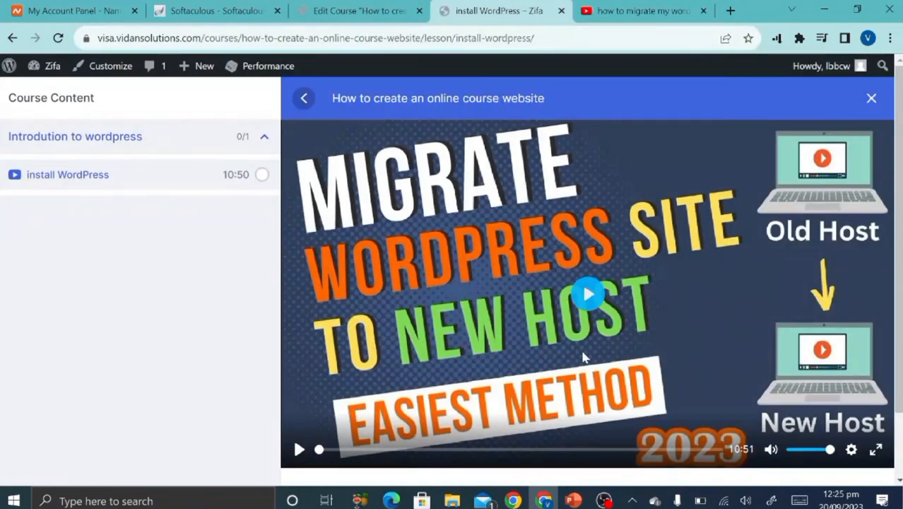
{"action": "left_click", "coordinate": [585, 300]}
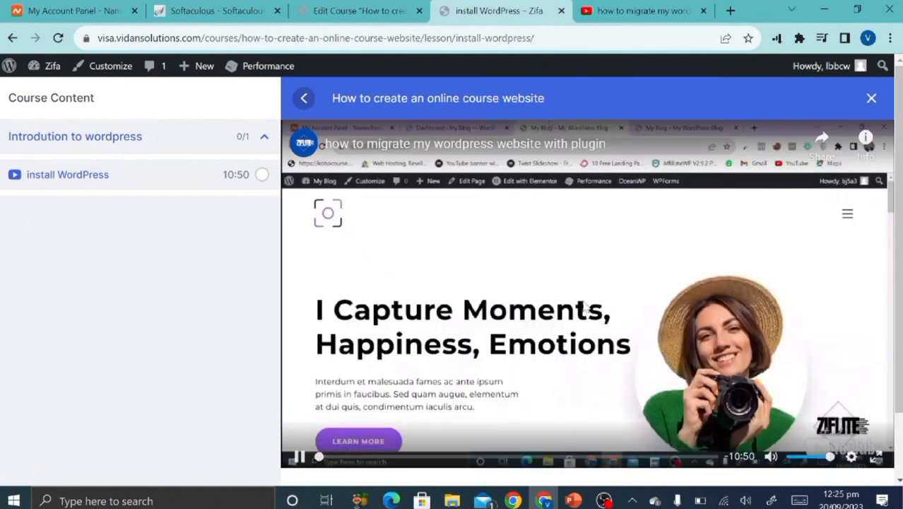
{"action": "left_click", "coordinate": [301, 450]}
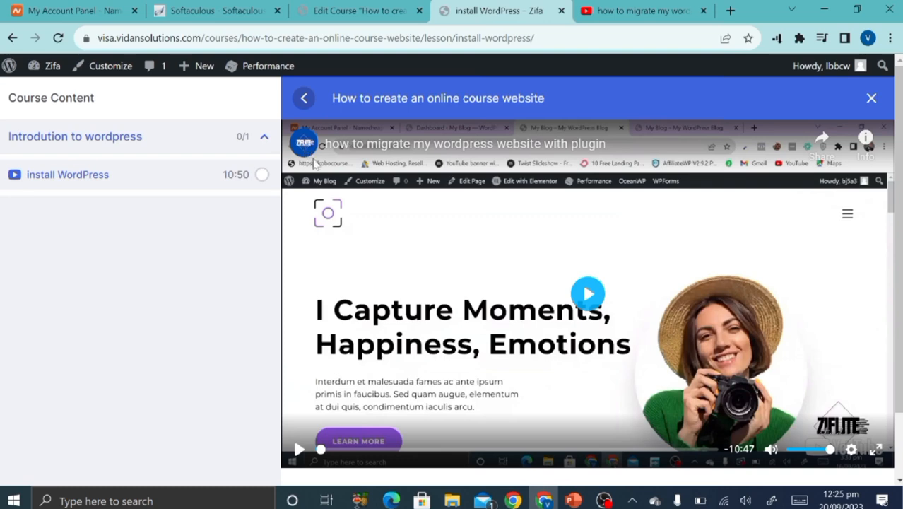
Read the About Lesson text, then collapse the 'Introdution to wordpress' section.
{"action": "scroll", "coordinate": [534, 358], "scroll_direction": "down", "scroll_amount": 1}
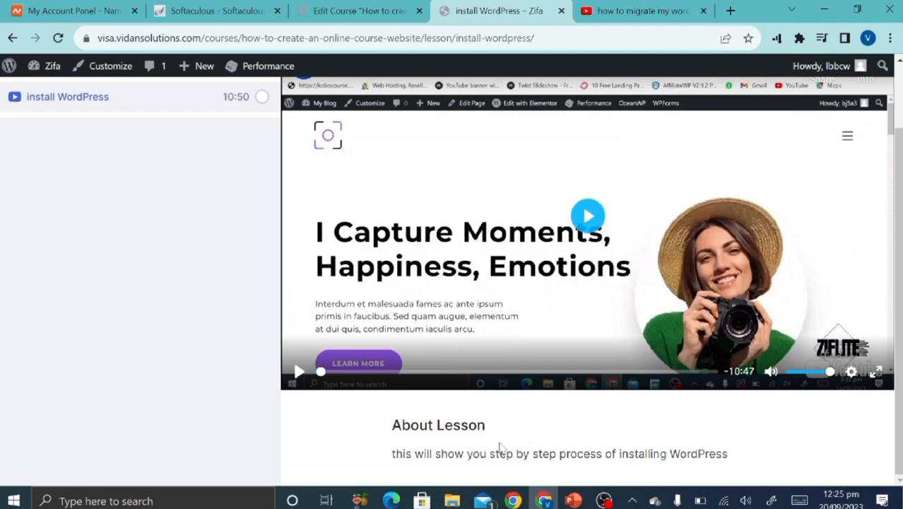
{"action": "scroll", "coordinate": [497, 403], "scroll_direction": "up", "scroll_amount": 1}
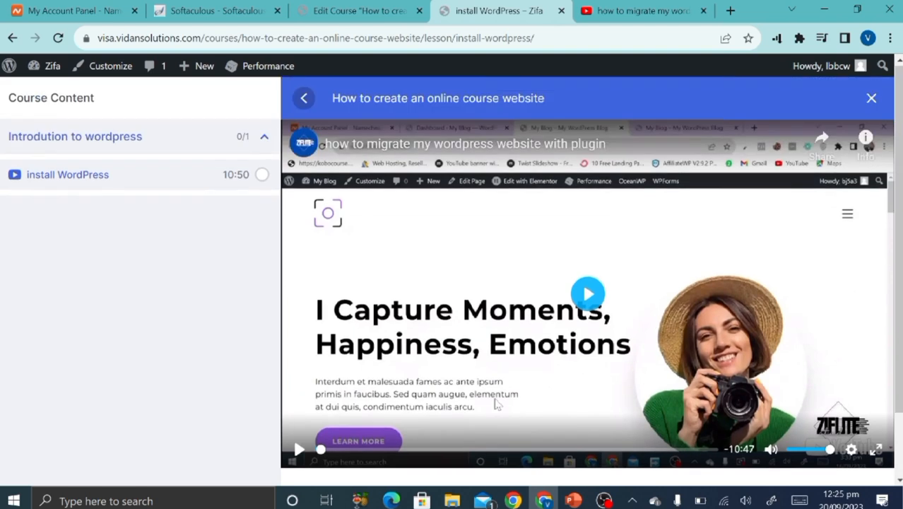
{"action": "left_click", "coordinate": [259, 135]}
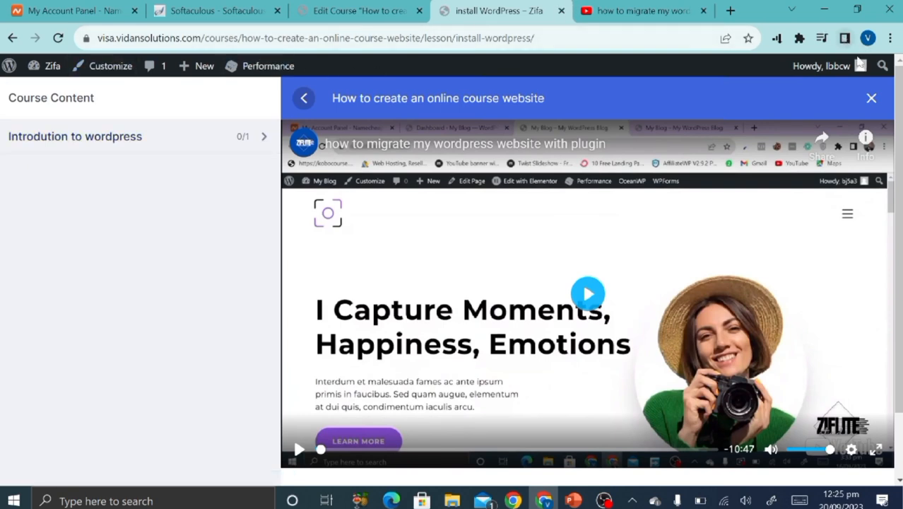
Close the lesson and browse the course page's details, Reviews and Announcements.
{"action": "left_click", "coordinate": [871, 98]}
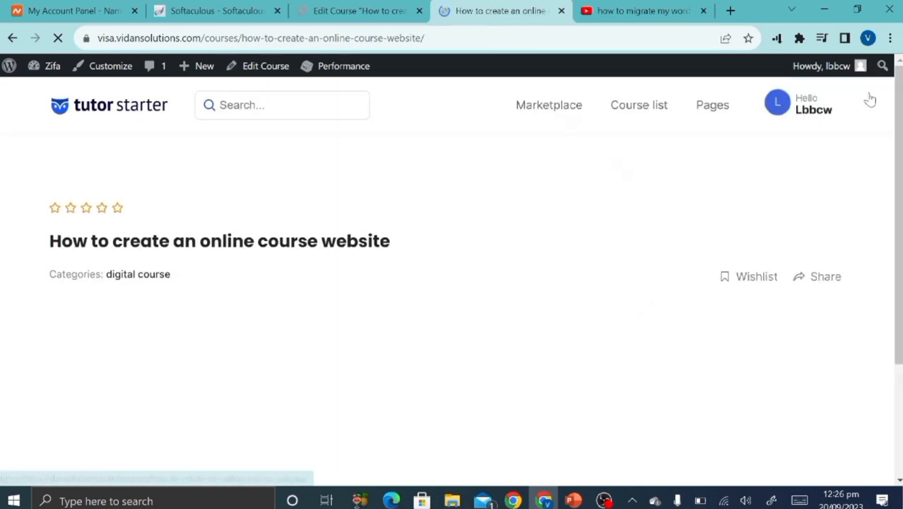
{"action": "scroll", "coordinate": [578, 231], "scroll_direction": "down", "scroll_amount": 4}
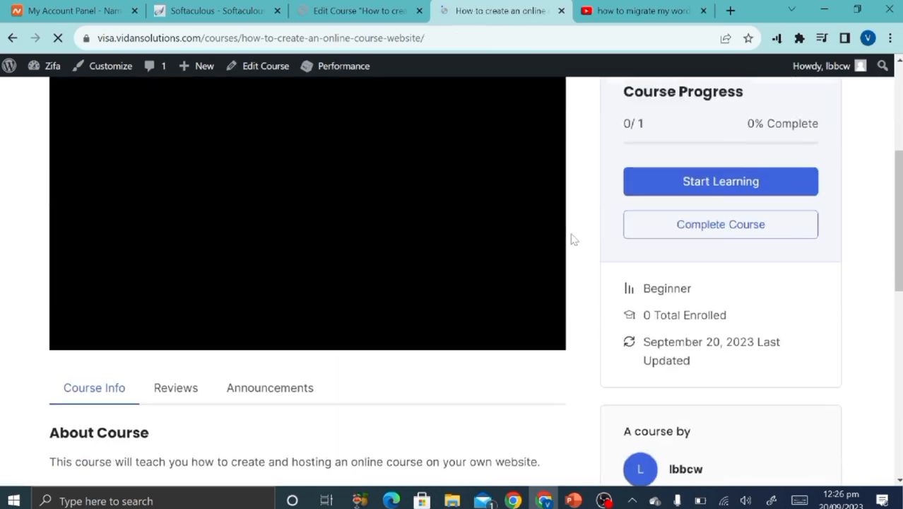
{"action": "scroll", "coordinate": [573, 238], "scroll_direction": "down", "scroll_amount": 3}
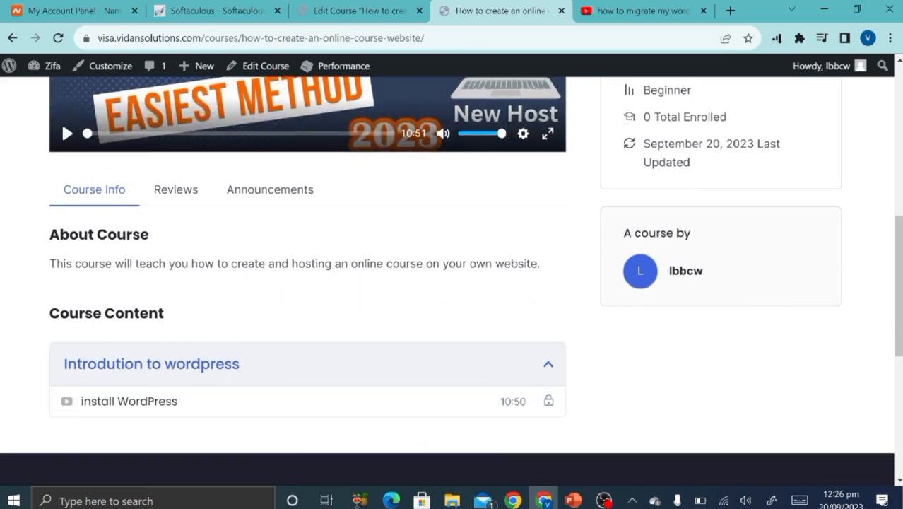
{"action": "left_click", "coordinate": [194, 191]}
{"action": "left_click", "coordinate": [260, 189]}
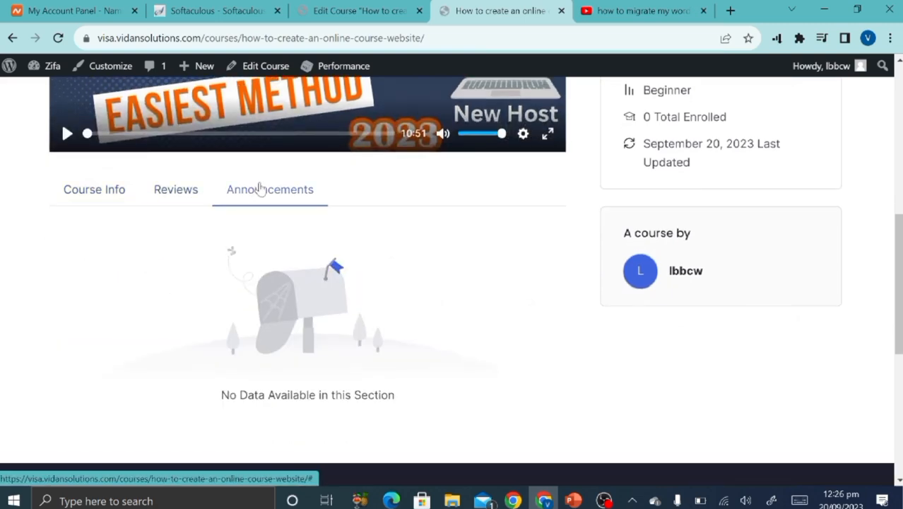
{"action": "scroll", "coordinate": [515, 212], "scroll_direction": "up", "scroll_amount": 4}
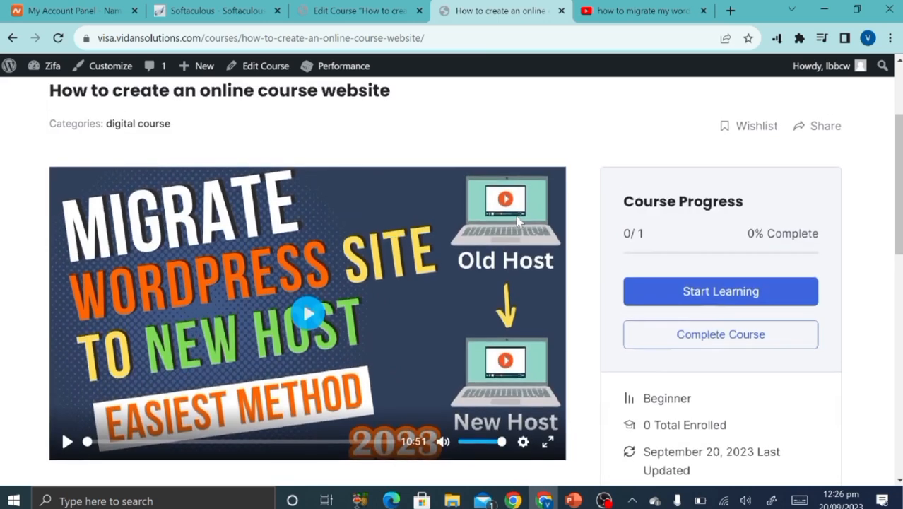
{"action": "scroll", "coordinate": [518, 221], "scroll_direction": "down", "scroll_amount": 3}
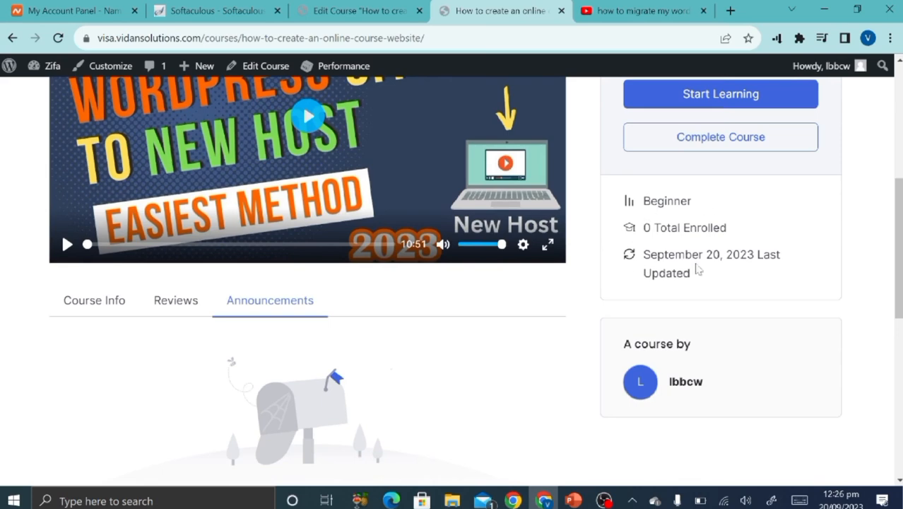
{"action": "scroll", "coordinate": [661, 295], "scroll_direction": "up", "scroll_amount": 5}
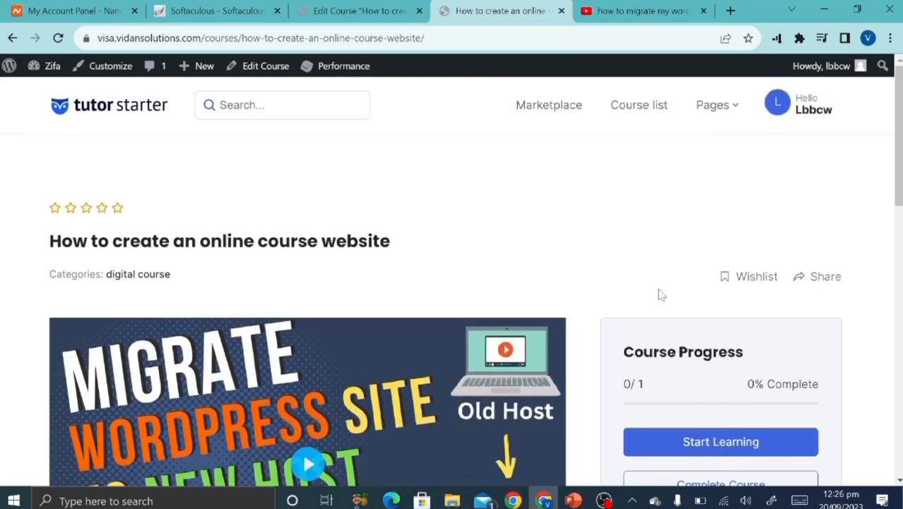
Glance at the course editor, return to the public course page, and open the browser menu.
{"action": "left_click", "coordinate": [389, 8]}
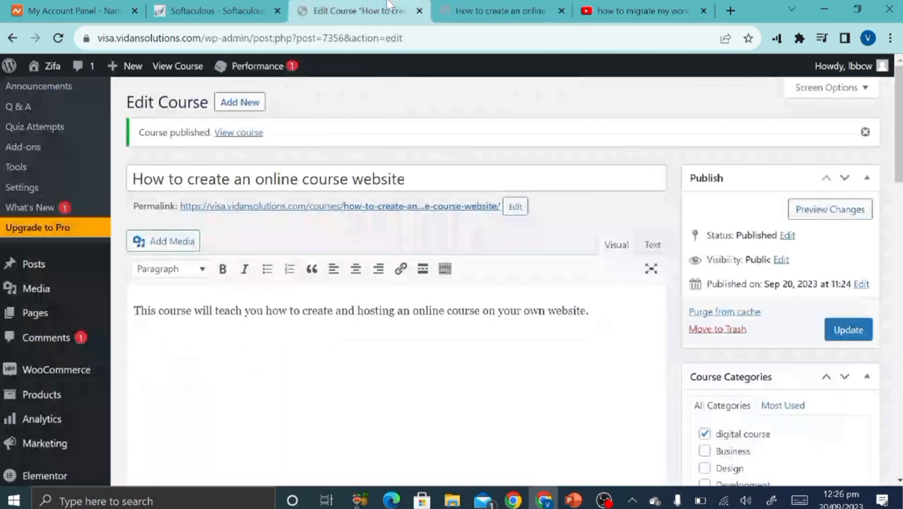
{"action": "left_click", "coordinate": [499, 11]}
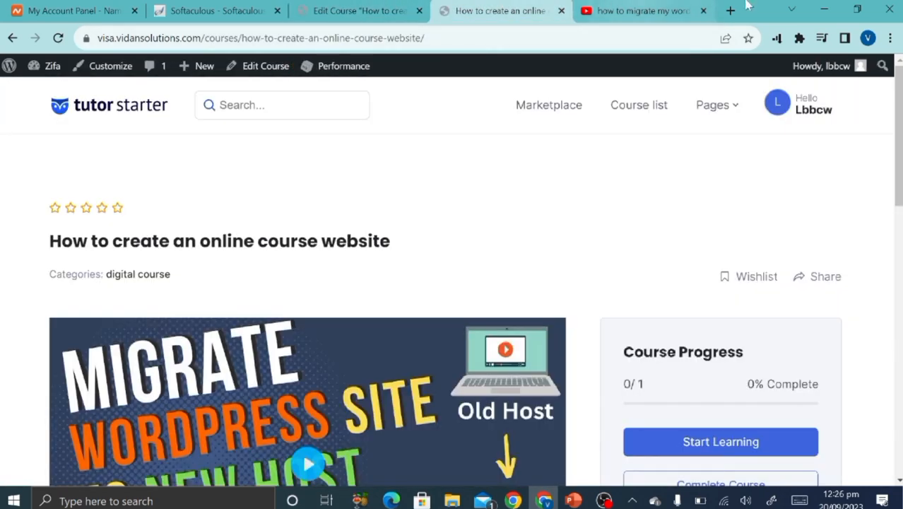
{"action": "left_click", "coordinate": [891, 37]}
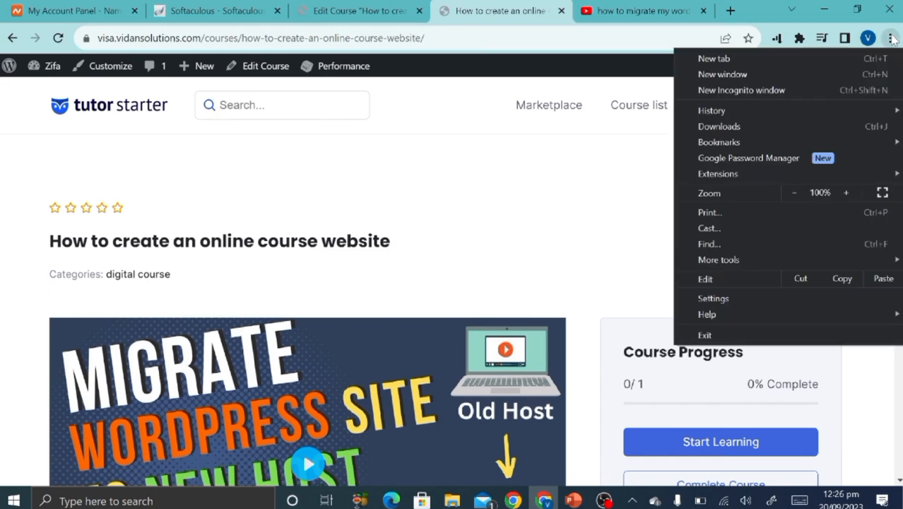
Load the site's homepage in a new incognito window.
{"action": "left_click", "coordinate": [827, 86]}
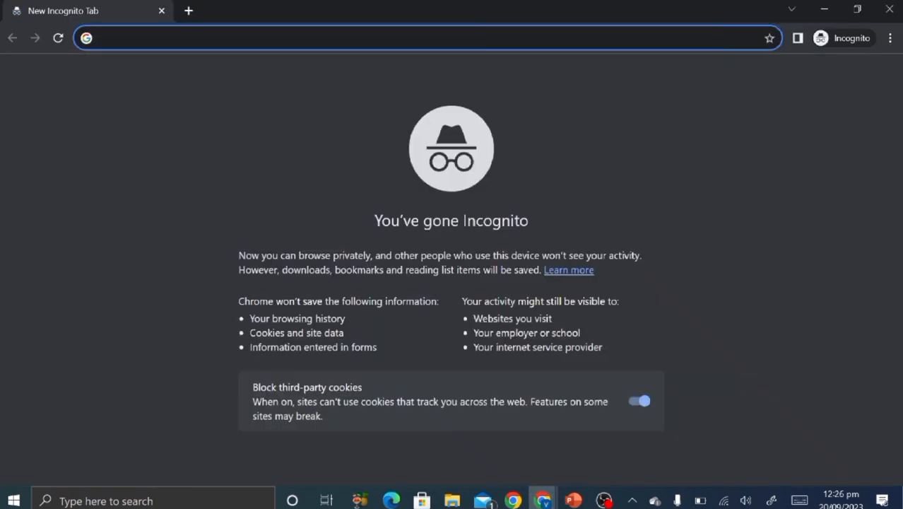
{"action": "type", "text": "visa.vidansolutions.com"}
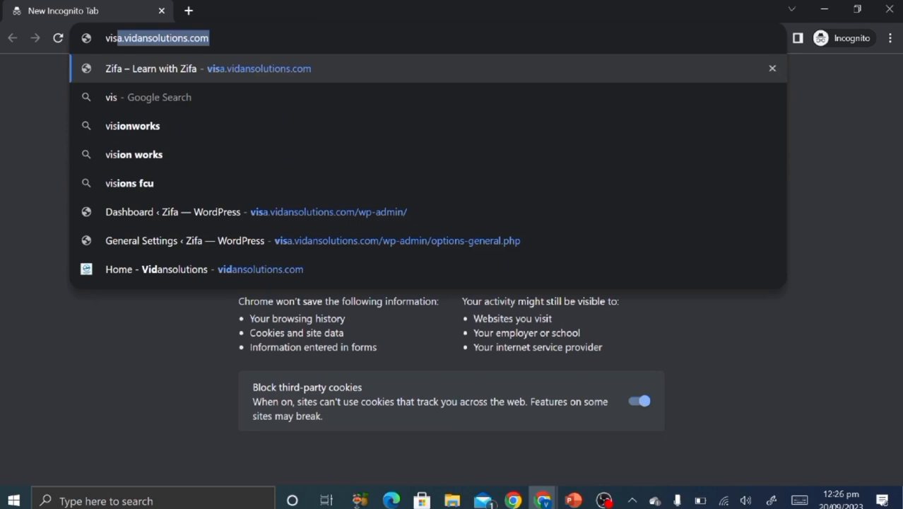
{"action": "key", "text": "Return"}
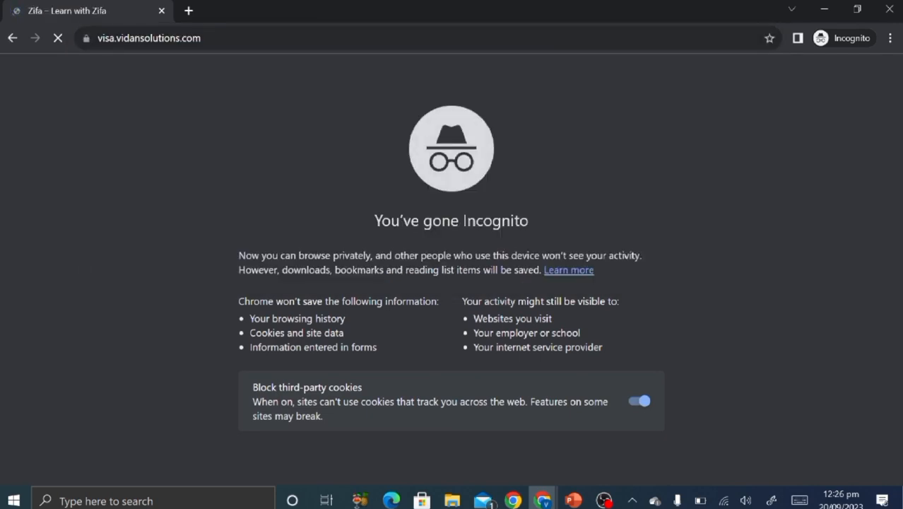
Browse the Featured Courses grid and select the How to create an online course website course.
{"action": "scroll", "coordinate": [393, 216], "scroll_direction": "down", "scroll_amount": 10}
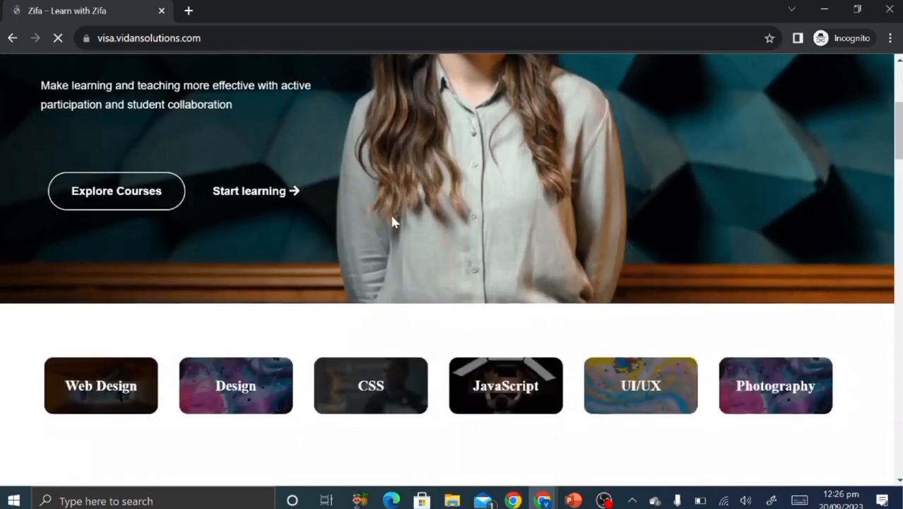
{"action": "scroll", "coordinate": [394, 221], "scroll_direction": "down", "scroll_amount": 4}
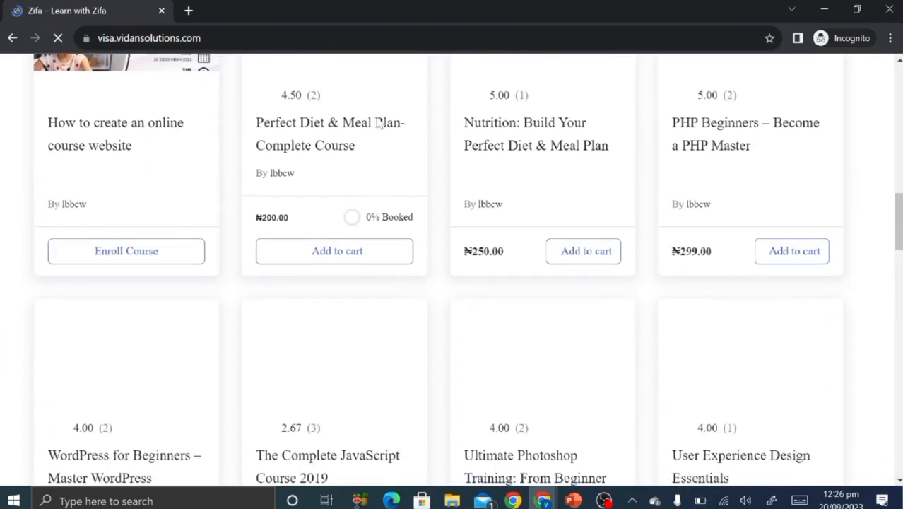
{"action": "scroll", "coordinate": [186, 357], "scroll_direction": "down", "scroll_amount": 3}
{"action": "left_click", "coordinate": [186, 356]}
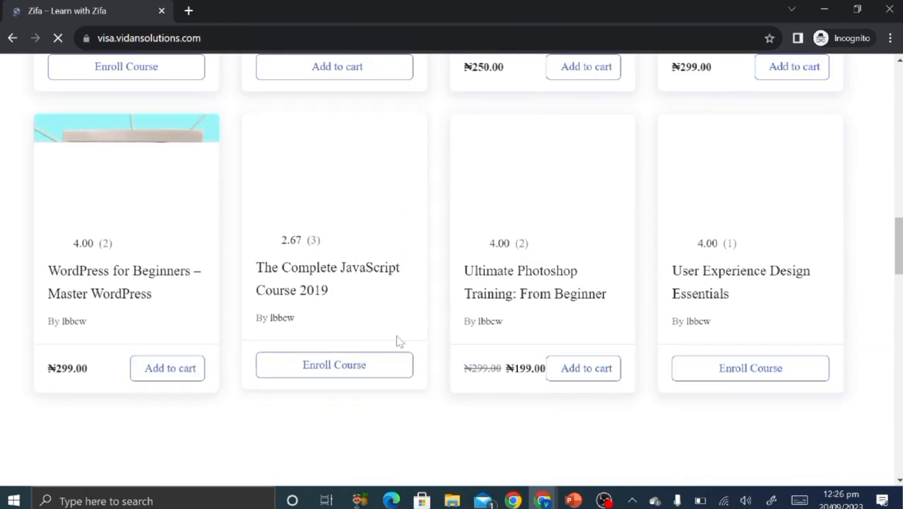
{"action": "scroll", "coordinate": [569, 326], "scroll_direction": "up", "scroll_amount": 3}
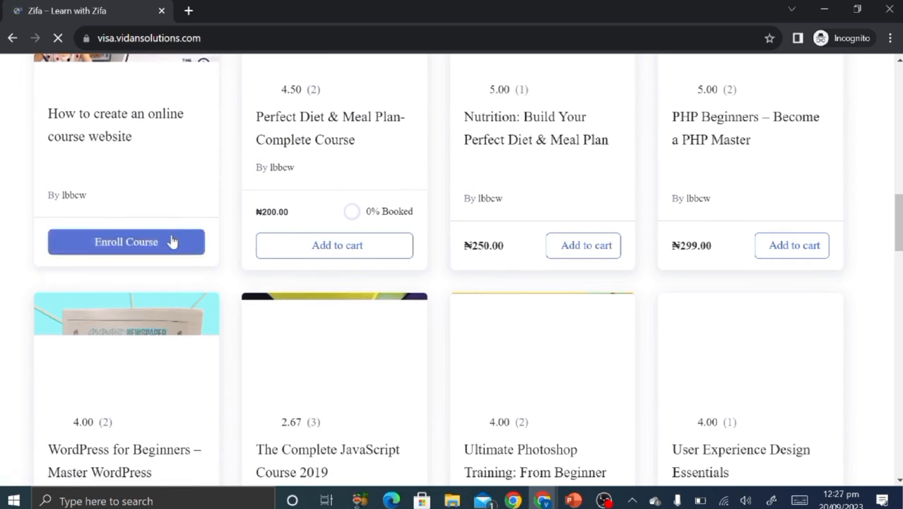
{"action": "scroll", "coordinate": [172, 241], "scroll_direction": "up", "scroll_amount": 2}
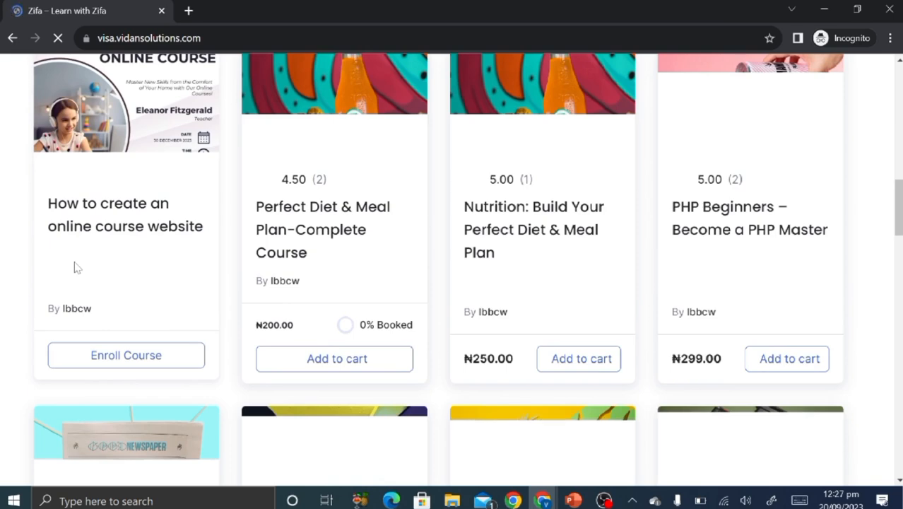
{"action": "scroll", "coordinate": [95, 246], "scroll_direction": "up", "scroll_amount": 3}
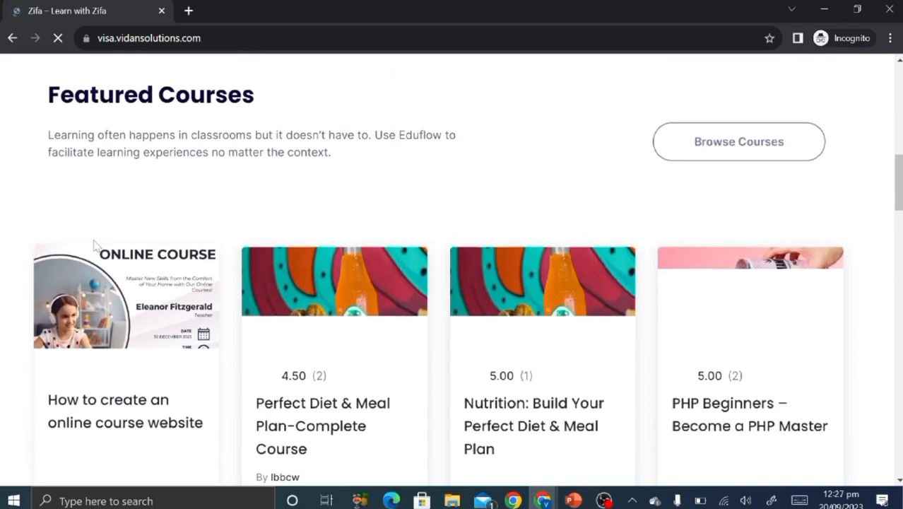
{"action": "scroll", "coordinate": [95, 246], "scroll_direction": "down", "scroll_amount": 3}
{"action": "scroll", "coordinate": [95, 246], "scroll_direction": "up", "scroll_amount": 3}
{"action": "scroll", "coordinate": [94, 246], "scroll_direction": "down", "scroll_amount": 3}
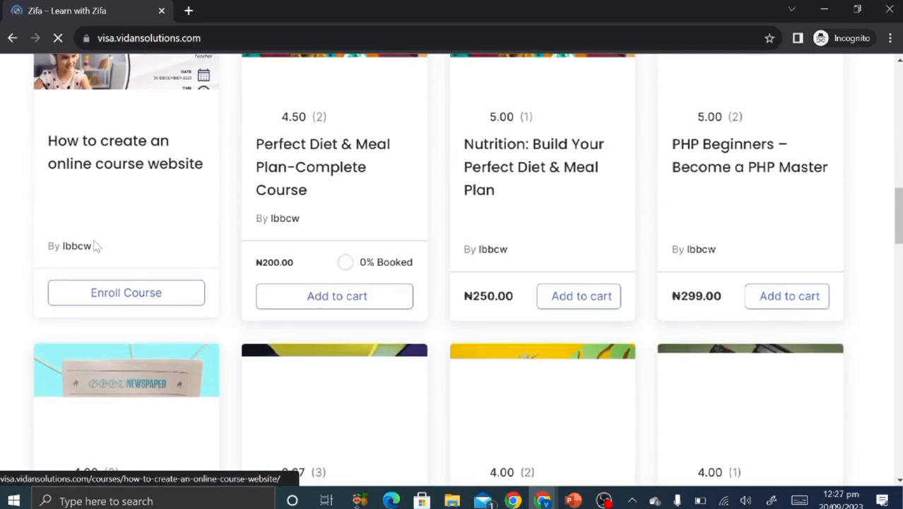
{"action": "scroll", "coordinate": [94, 246], "scroll_direction": "up", "scroll_amount": 4}
{"action": "scroll", "coordinate": [95, 246], "scroll_direction": "down", "scroll_amount": 10}
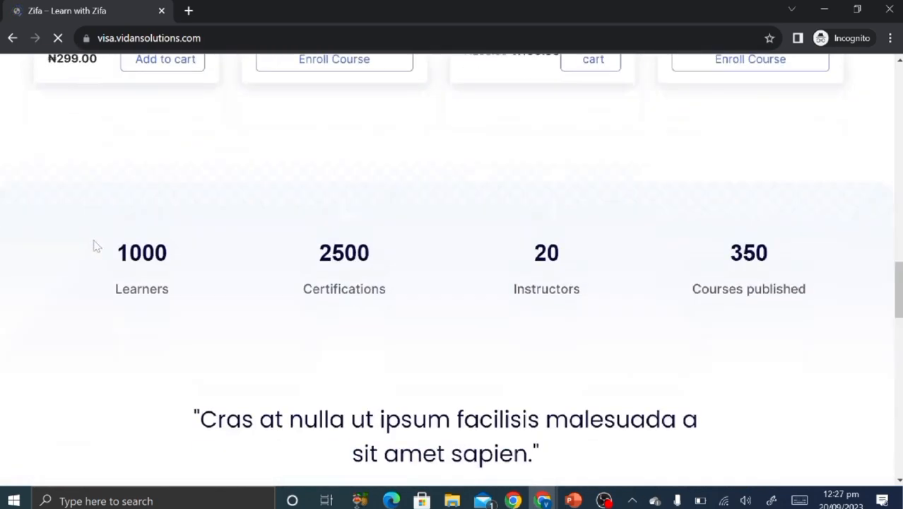
{"action": "scroll", "coordinate": [337, 314], "scroll_direction": "down", "scroll_amount": 1}
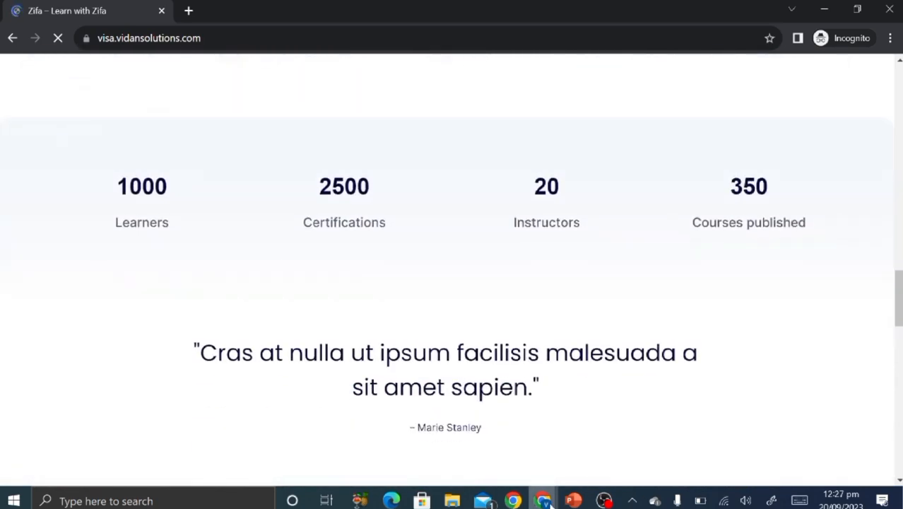
Switch between the incognito site and the course editor, stopping the site page from loading.
{"action": "mouse_move", "coordinate": [551, 500]}
{"action": "left_click", "coordinate": [499, 461]}
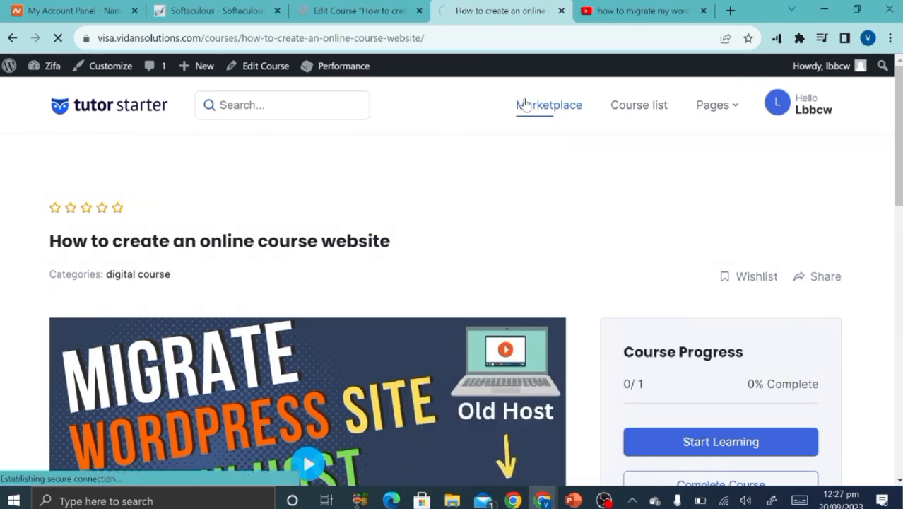
{"action": "left_click", "coordinate": [341, 7]}
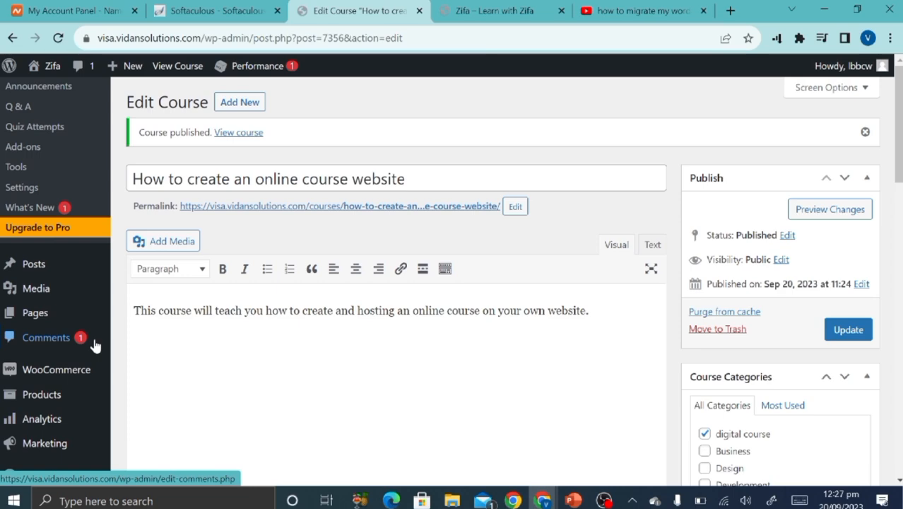
{"action": "mouse_move", "coordinate": [543, 500]}
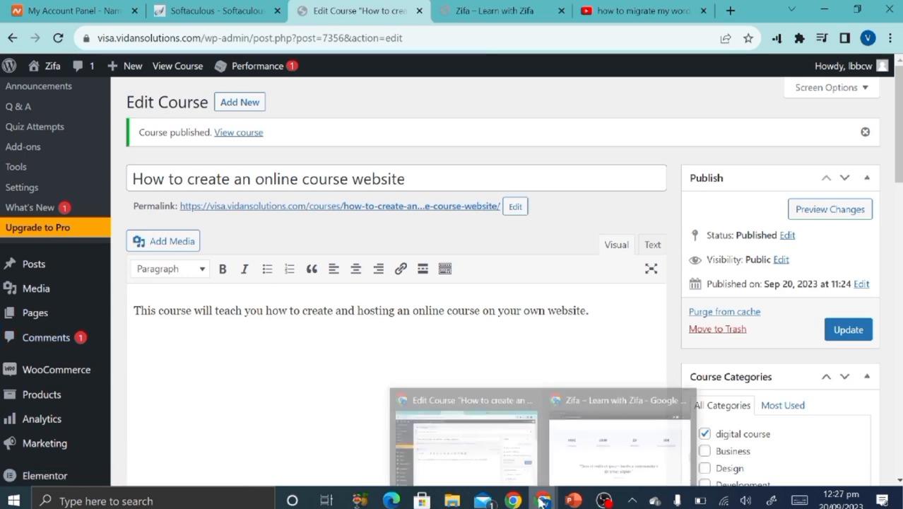
{"action": "left_click", "coordinate": [592, 465]}
{"action": "scroll", "coordinate": [467, 207], "scroll_direction": "up", "scroll_amount": 10}
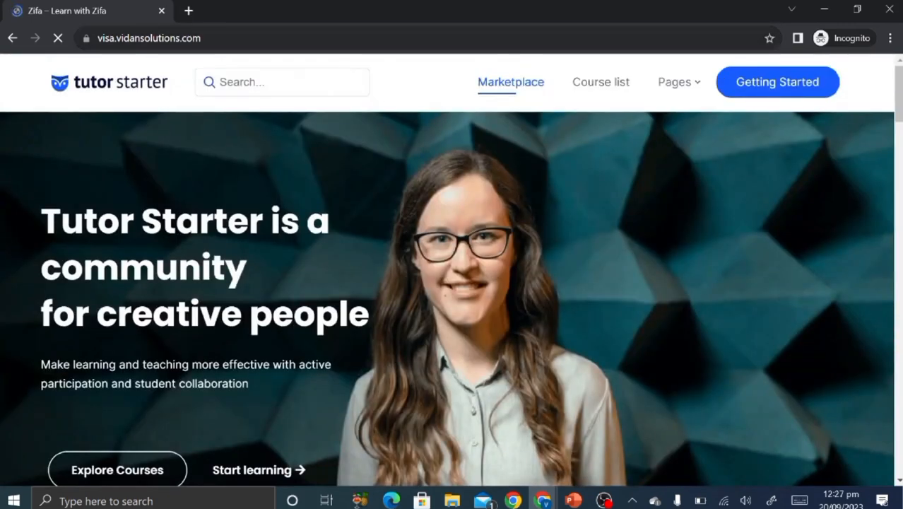
{"action": "left_click", "coordinate": [59, 39]}
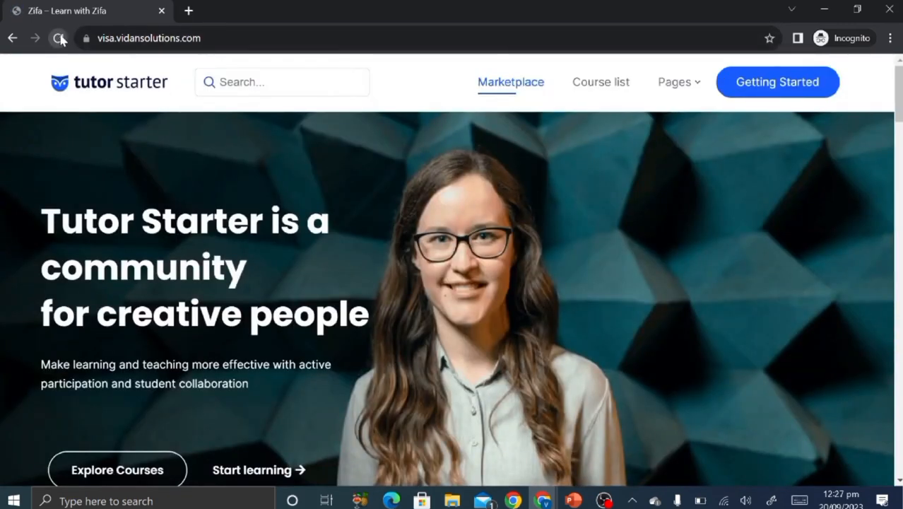
{"action": "mouse_move", "coordinate": [543, 501]}
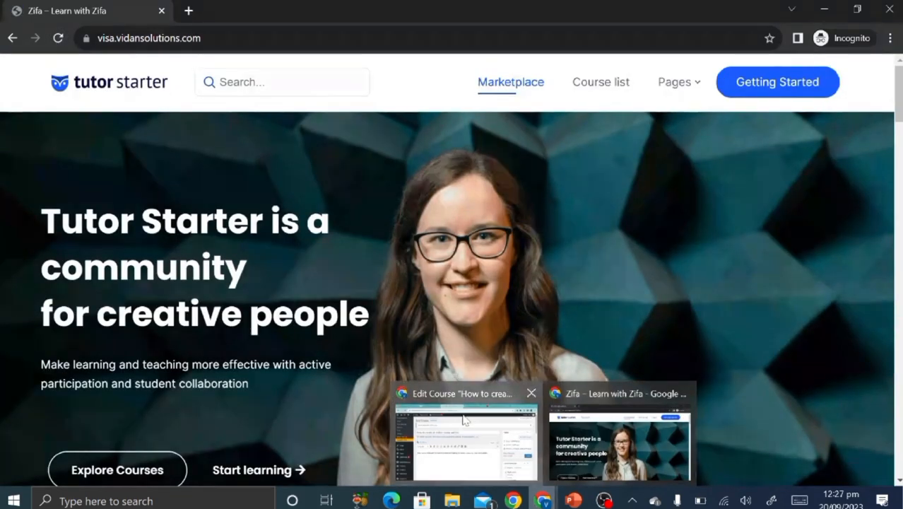
{"action": "left_click", "coordinate": [463, 438]}
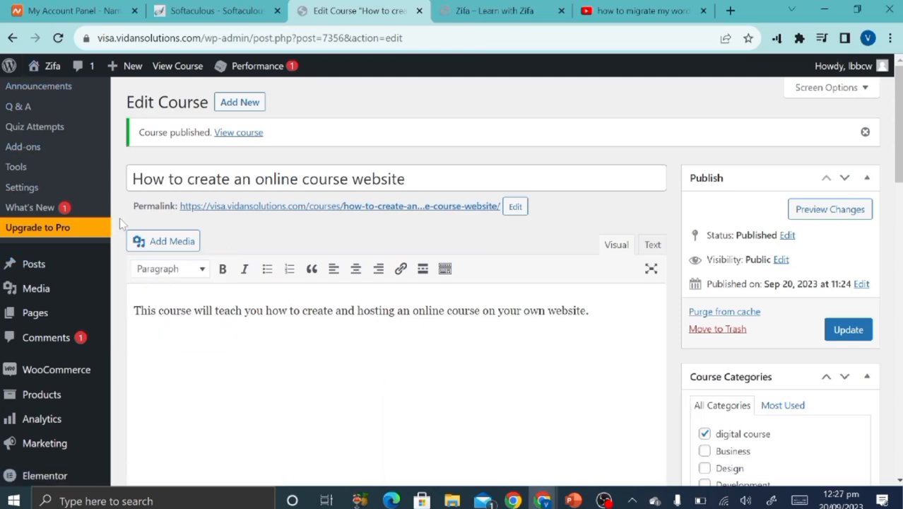
{"action": "scroll", "coordinate": [94, 311], "scroll_direction": "down", "scroll_amount": 3}
{"action": "scroll", "coordinate": [22, 233], "scroll_direction": "up", "scroll_amount": 2}
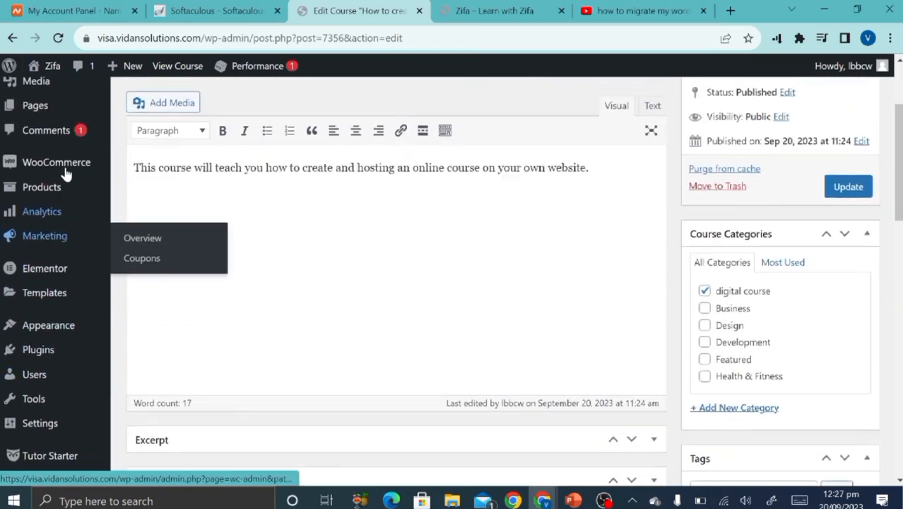
Open WooCommerce Products > Add New in a new tab placed before the course tab.
{"action": "mouse_move", "coordinate": [49, 240]}
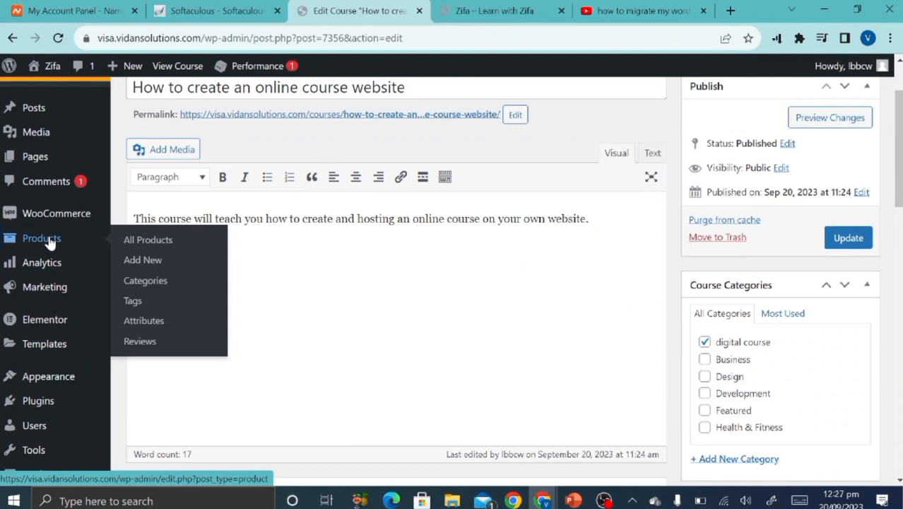
{"action": "right_click", "coordinate": [136, 262]}
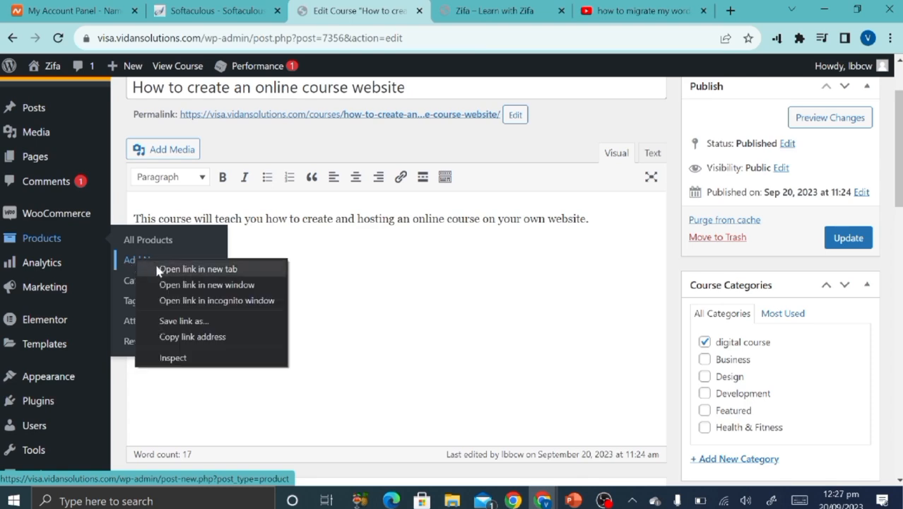
{"action": "left_click", "coordinate": [158, 269]}
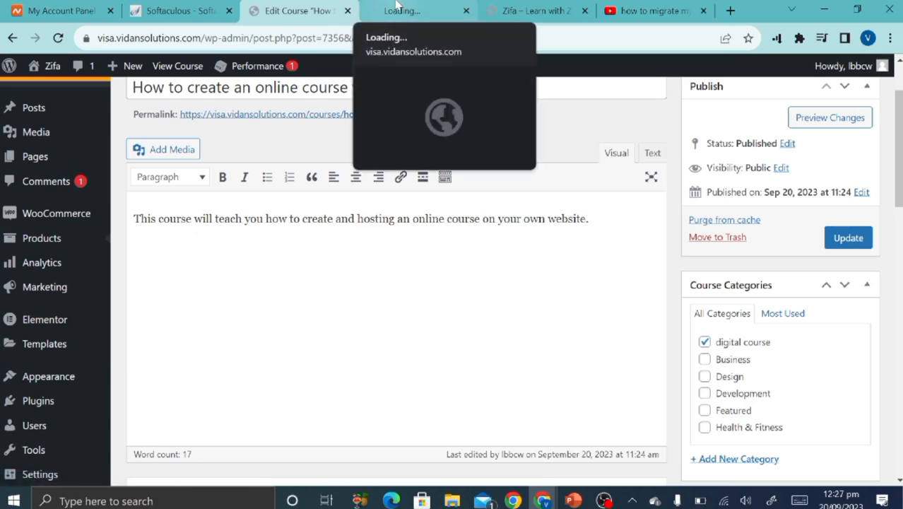
{"action": "left_click_drag", "start_coordinate": [397, 7], "coordinate": [329, 6]}
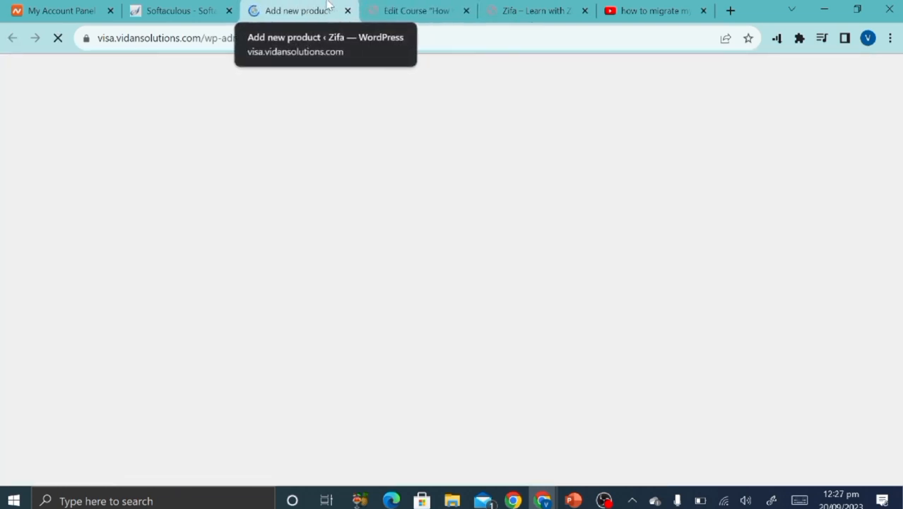
{"action": "left_click", "coordinate": [393, 9]}
{"action": "scroll", "coordinate": [357, 298], "scroll_direction": "down", "scroll_amount": 3}
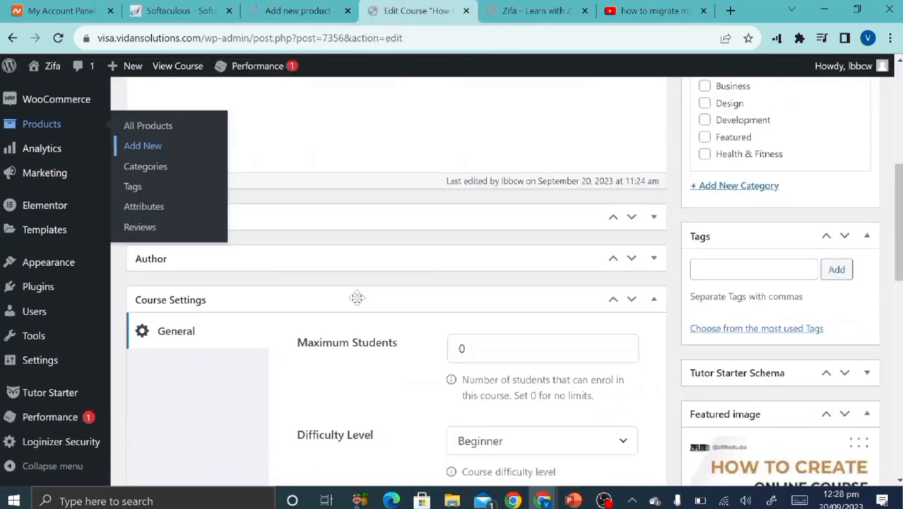
{"action": "scroll", "coordinate": [357, 298], "scroll_direction": "up", "scroll_amount": 5}
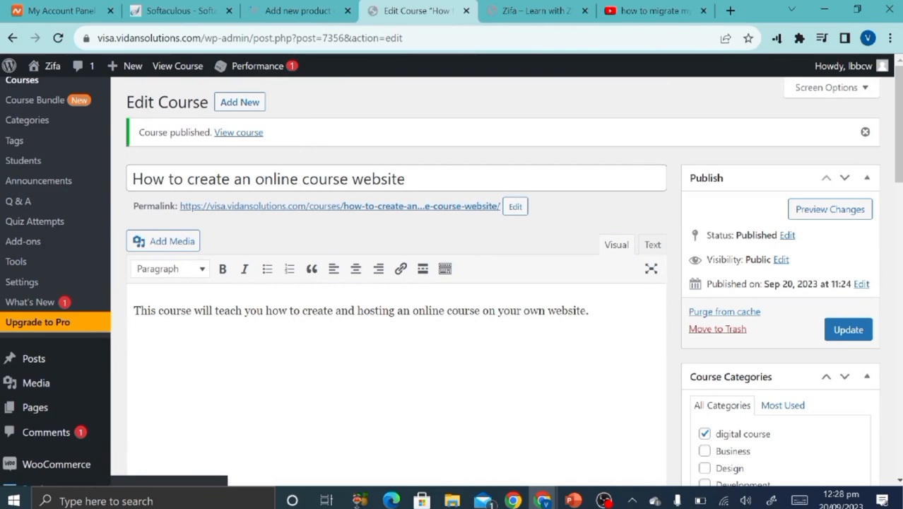
{"action": "scroll", "coordinate": [268, 376], "scroll_direction": "down", "scroll_amount": 10}
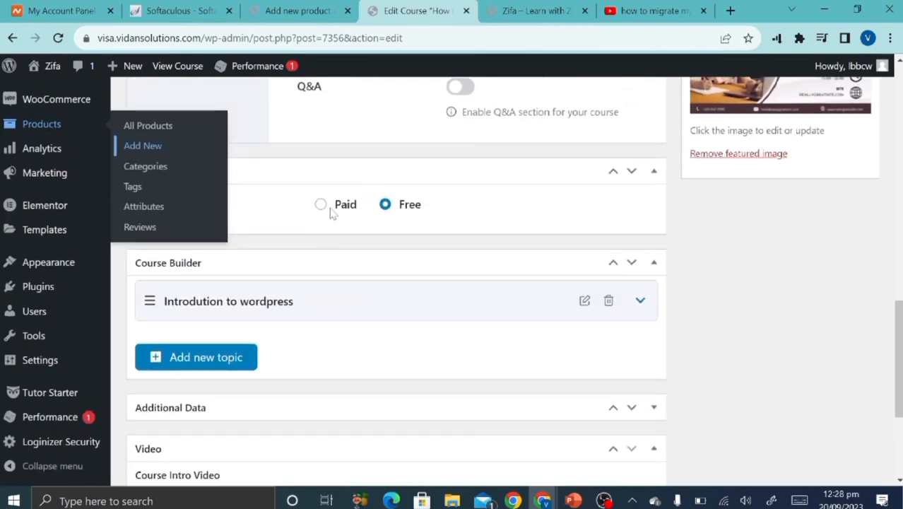
Paste 'How to create an online course website' as the new product's name.
{"action": "left_click", "coordinate": [294, 10]}
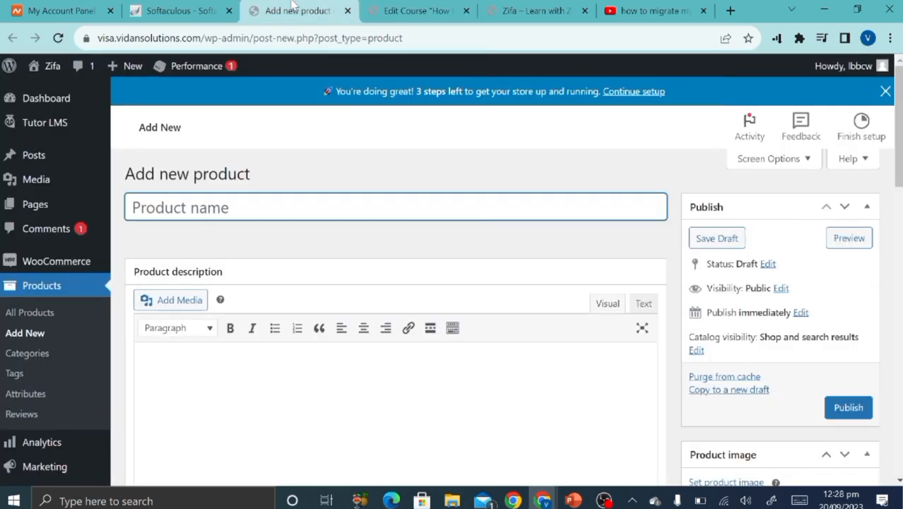
{"action": "type", "text": "How to create an online course website"}
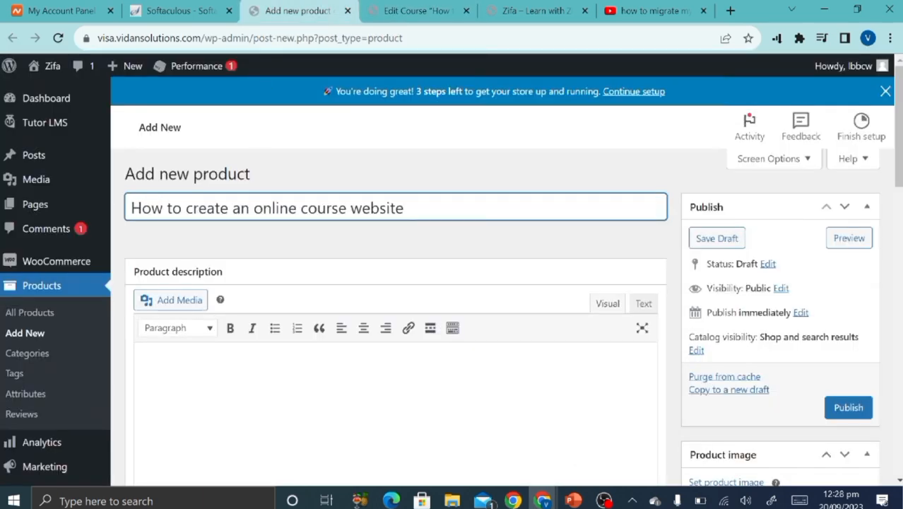
{"action": "scroll", "coordinate": [416, 277], "scroll_direction": "down", "scroll_amount": 3}
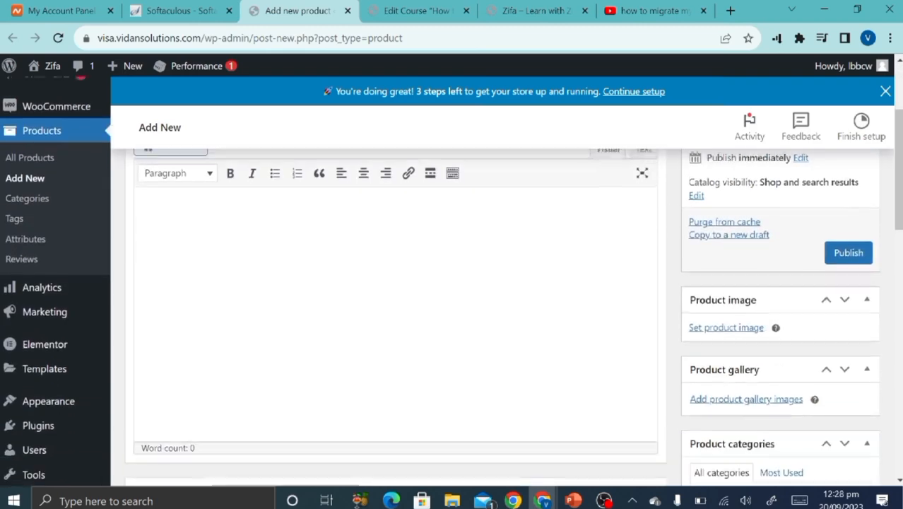
Copy the course's description paragraph into the product description.
{"action": "left_click", "coordinate": [417, 10]}
{"action": "scroll", "coordinate": [374, 276], "scroll_direction": "up", "scroll_amount": 10}
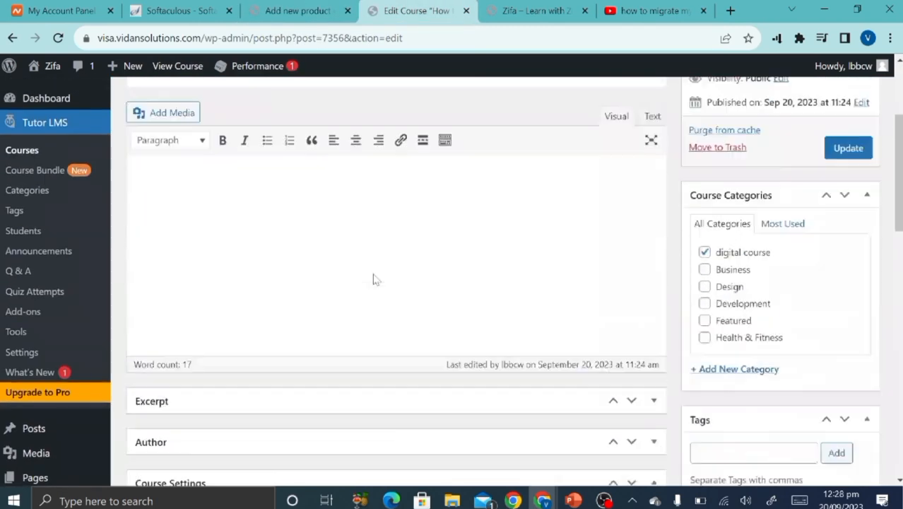
{"action": "triple_click", "coordinate": [393, 310]}
{"action": "key", "text": "ctrl+c"}
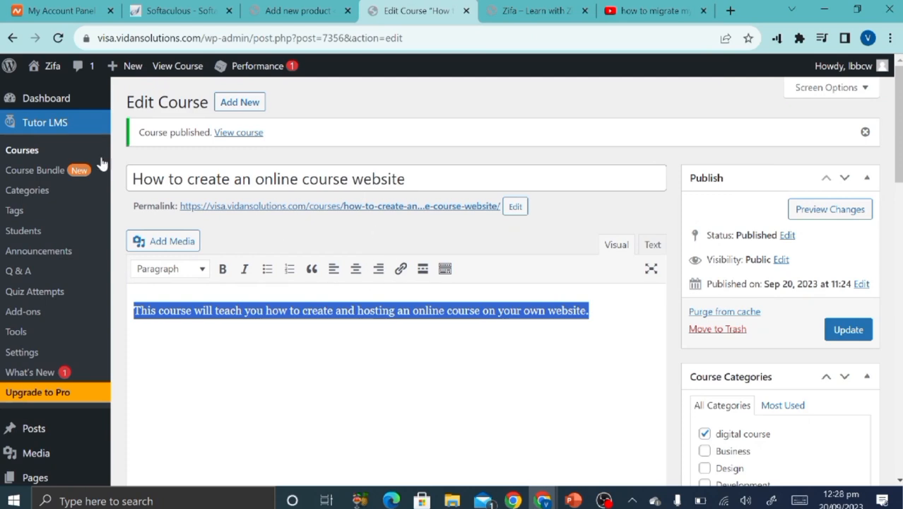
{"action": "left_click", "coordinate": [269, 7]}
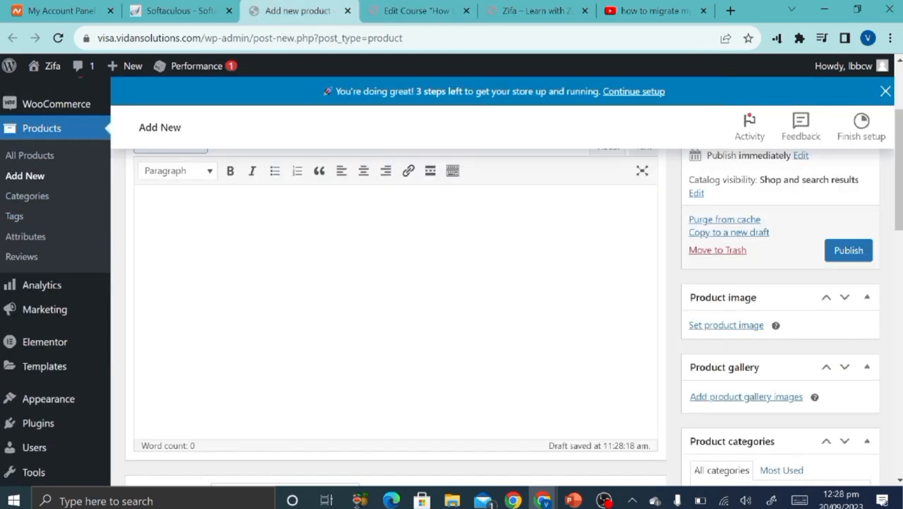
{"action": "key", "text": "ctrl+v"}
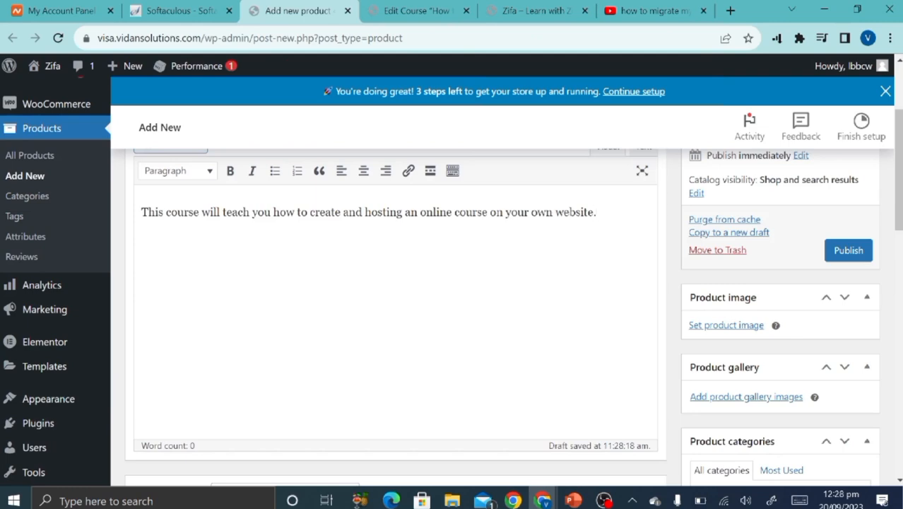
{"action": "scroll", "coordinate": [574, 298], "scroll_direction": "up", "scroll_amount": 2}
{"action": "scroll", "coordinate": [575, 298], "scroll_direction": "down", "scroll_amount": 4}
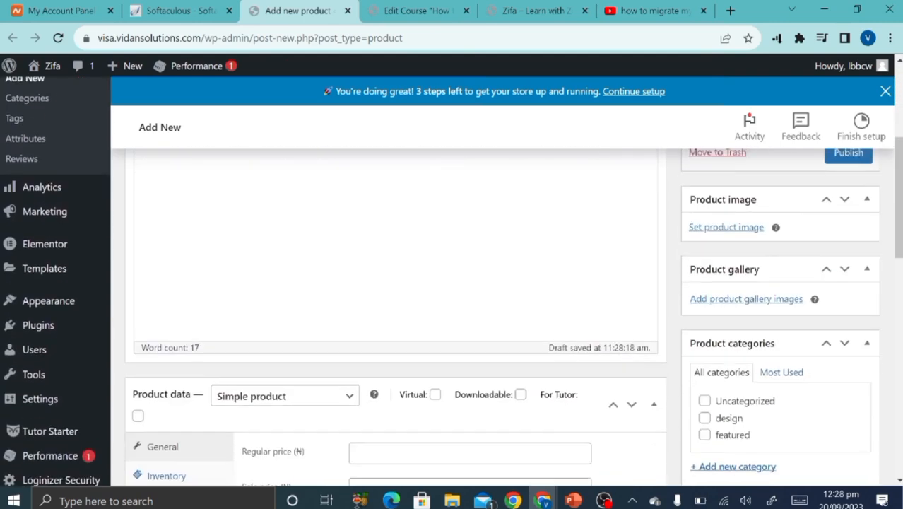
{"action": "scroll", "coordinate": [517, 371], "scroll_direction": "down", "scroll_amount": 2}
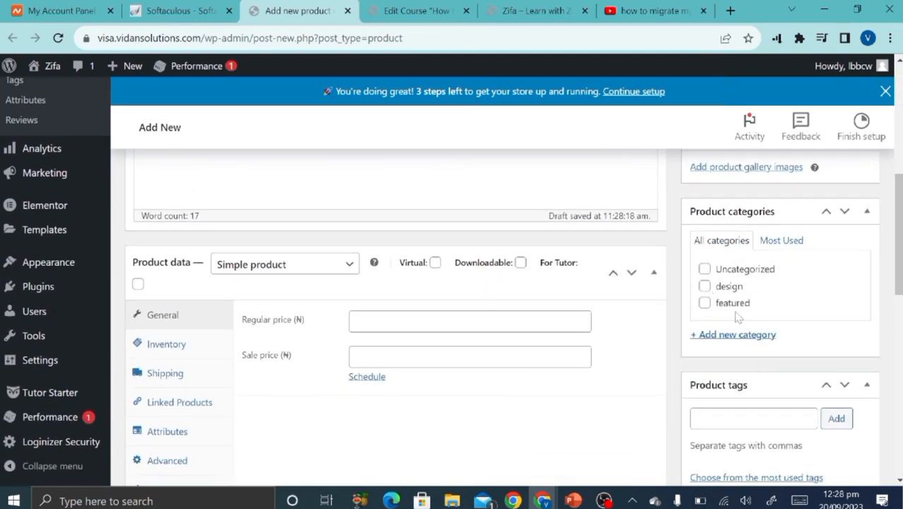
Create and tick a new 'digital course' product category.
{"action": "left_click", "coordinate": [736, 335]}
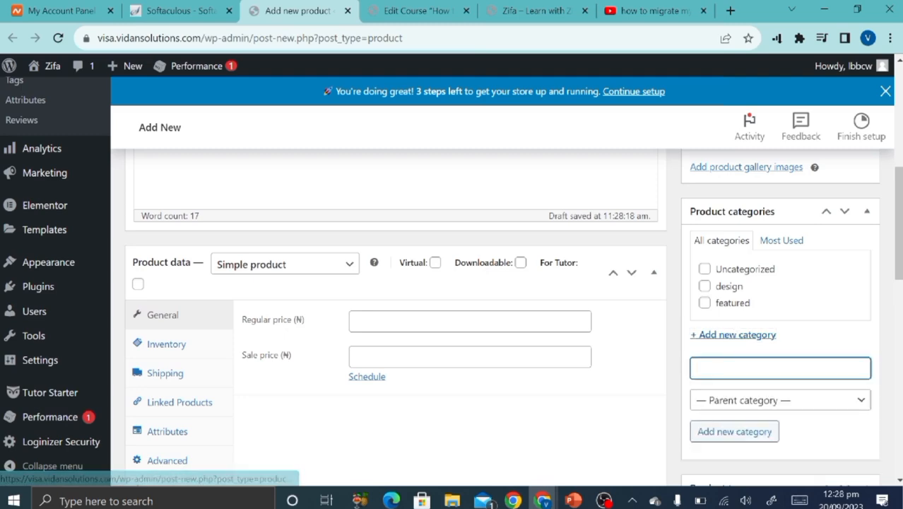
{"action": "type", "text": "do"}
{"action": "left_click", "coordinate": [396, 9]}
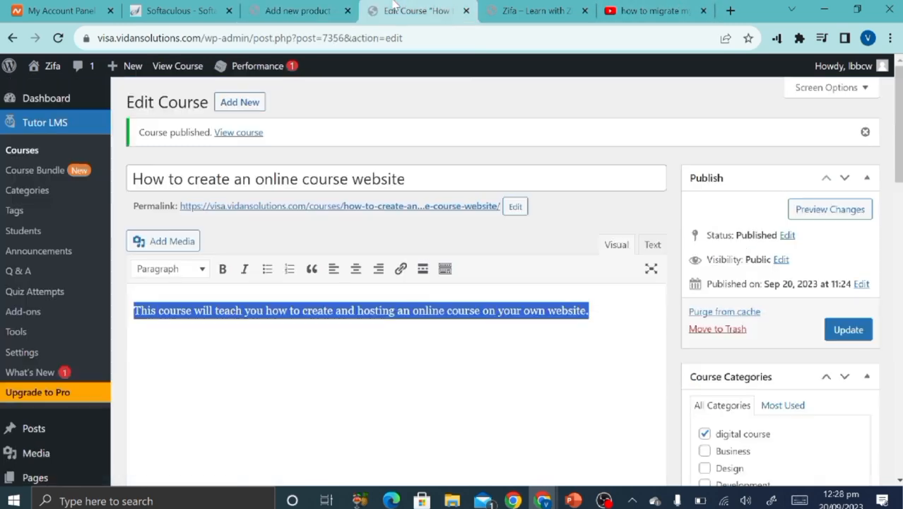
{"action": "scroll", "coordinate": [488, 212], "scroll_direction": "down", "scroll_amount": 2}
{"action": "left_click", "coordinate": [290, 8]}
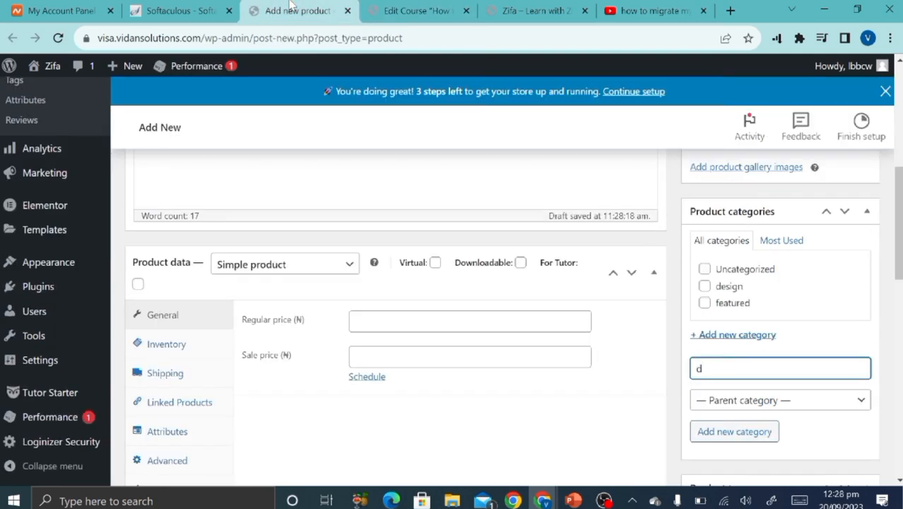
{"action": "type", "text": "igital course"}
{"action": "left_click", "coordinate": [733, 441]}
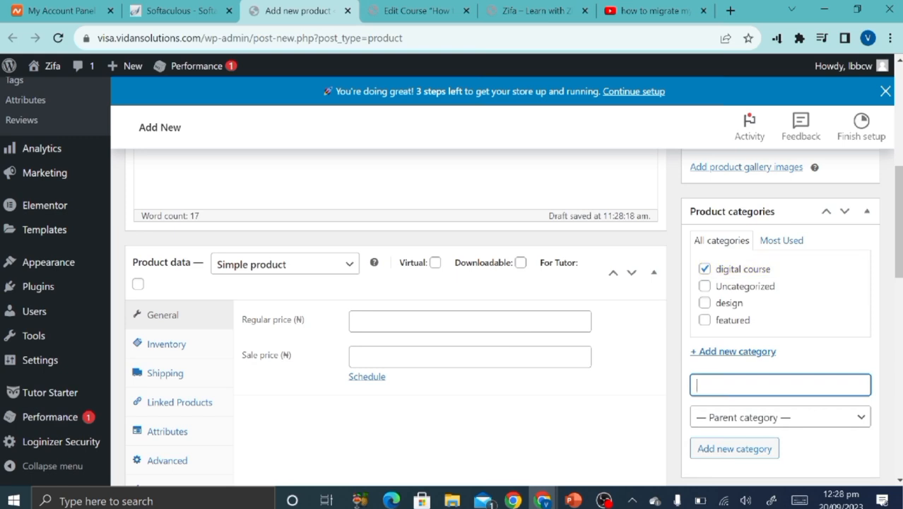
{"action": "left_click", "coordinate": [470, 322]}
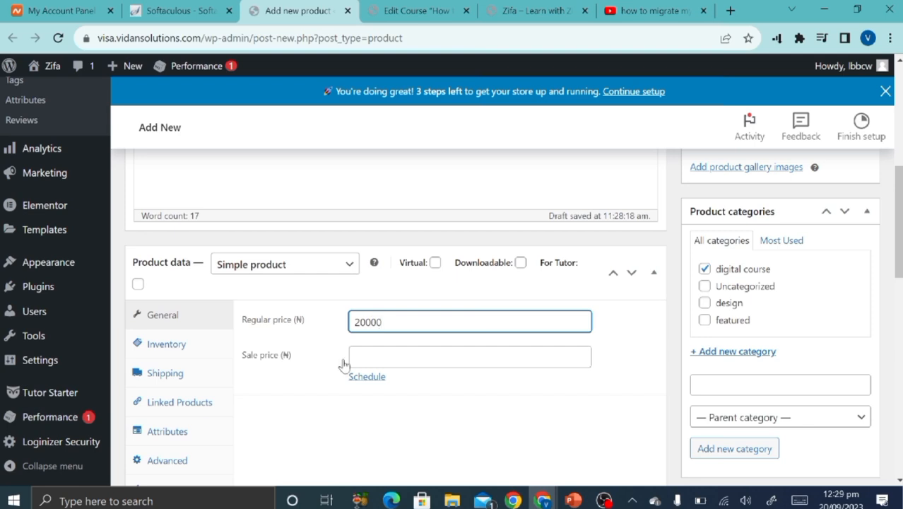
Enter a sale price of 10000 for the product.
{"action": "left_click", "coordinate": [470, 357]}
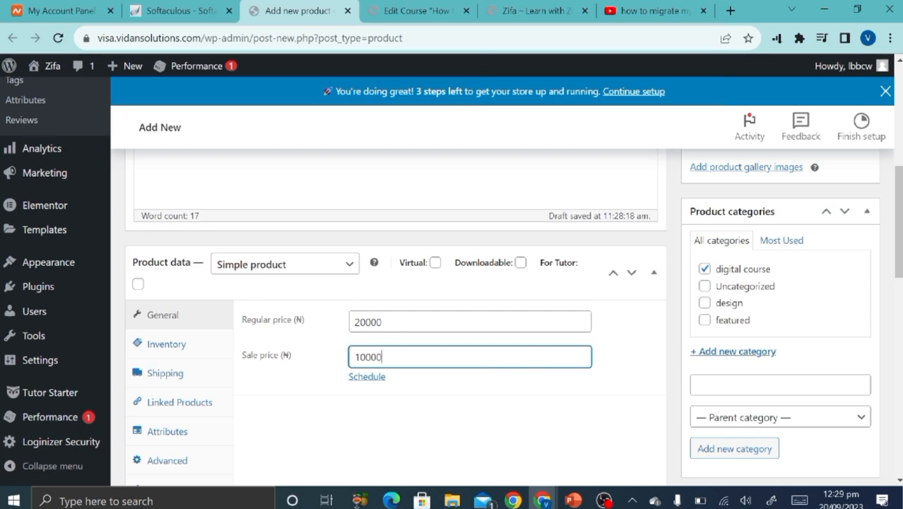
{"action": "left_click", "coordinate": [316, 414]}
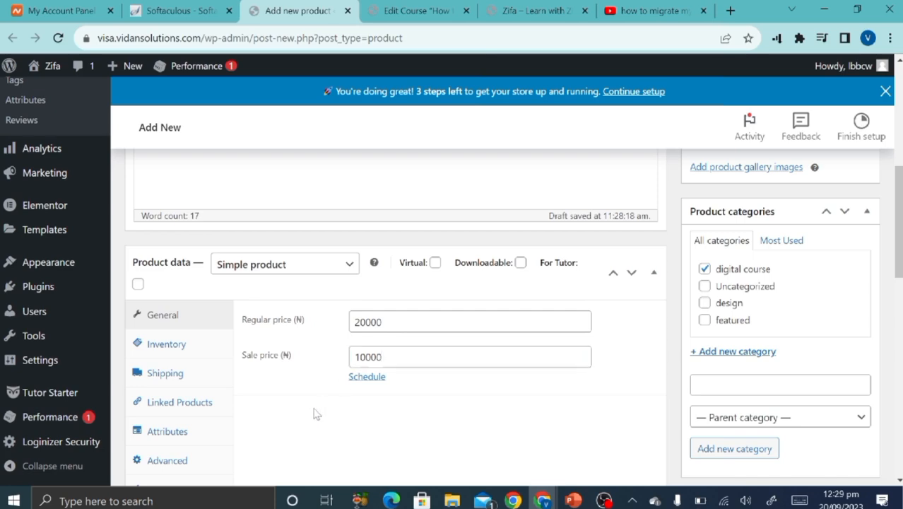
{"action": "scroll", "coordinate": [316, 415], "scroll_direction": "down", "scroll_amount": 3}
{"action": "scroll", "coordinate": [316, 414], "scroll_direction": "up", "scroll_amount": 1}
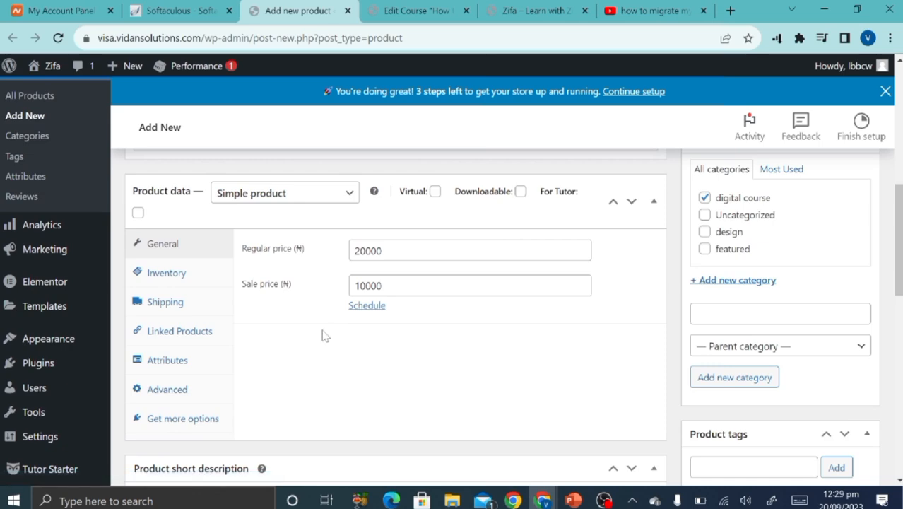
{"action": "scroll", "coordinate": [322, 335], "scroll_direction": "down", "scroll_amount": 4}
{"action": "scroll", "coordinate": [322, 335], "scroll_direction": "up", "scroll_amount": 1}
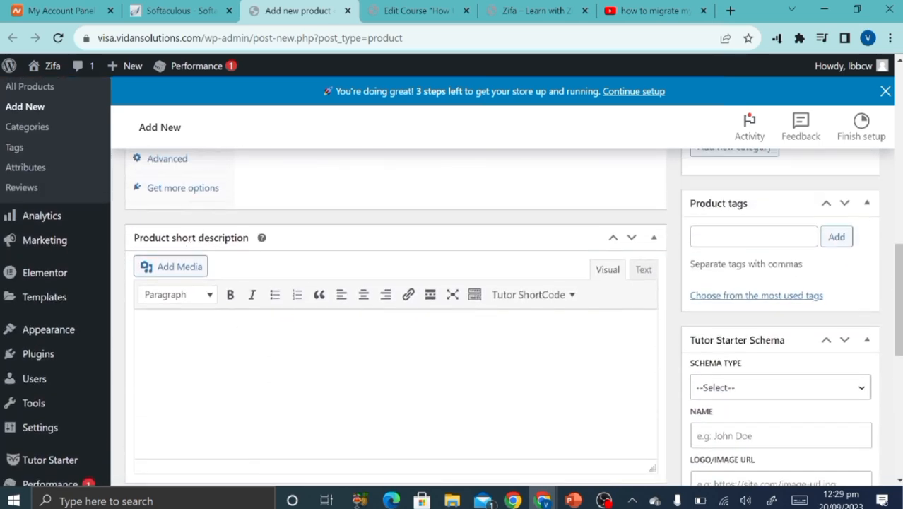
{"action": "scroll", "coordinate": [462, 323], "scroll_direction": "up", "scroll_amount": 5}
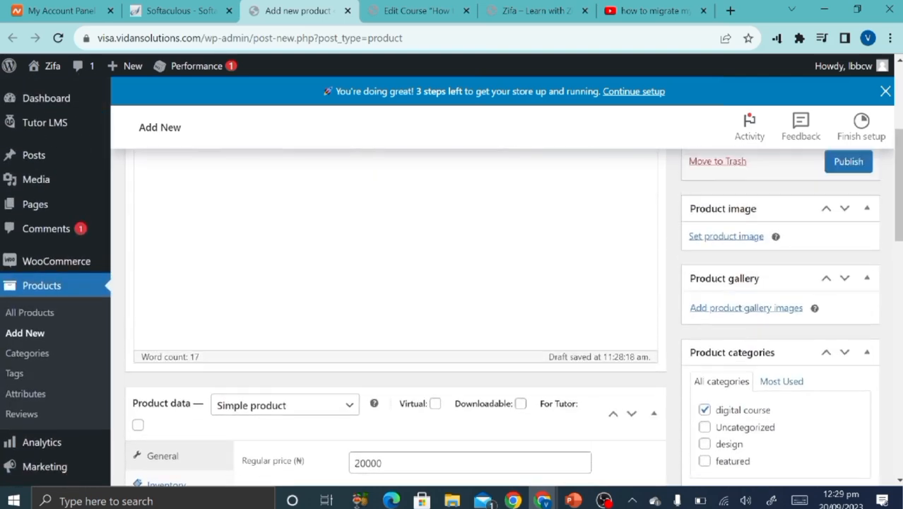
{"action": "scroll", "coordinate": [627, 315], "scroll_direction": "down", "scroll_amount": 5}
{"action": "scroll", "coordinate": [760, 268], "scroll_direction": "up", "scroll_amount": 5}
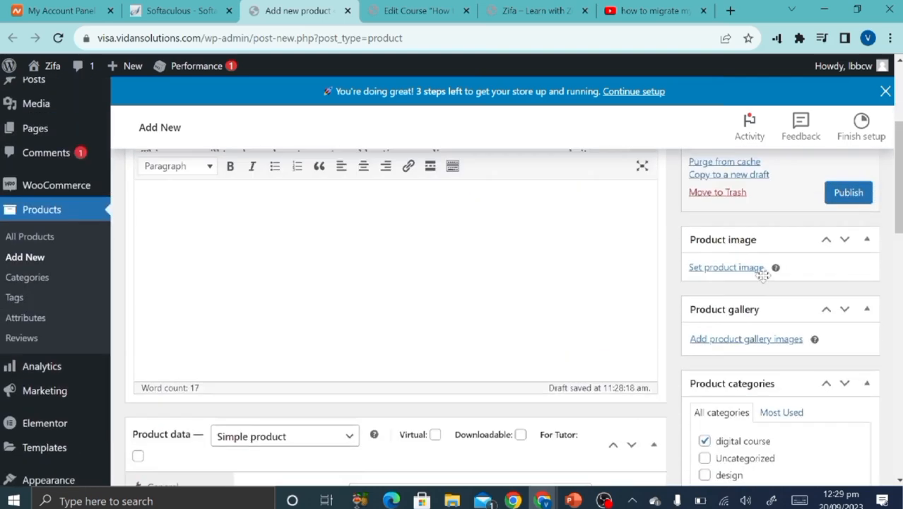
Publish the 'How to create an online course website' product.
{"action": "left_click", "coordinate": [840, 270]}
{"action": "scroll", "coordinate": [651, 304], "scroll_direction": "up", "scroll_amount": 2}
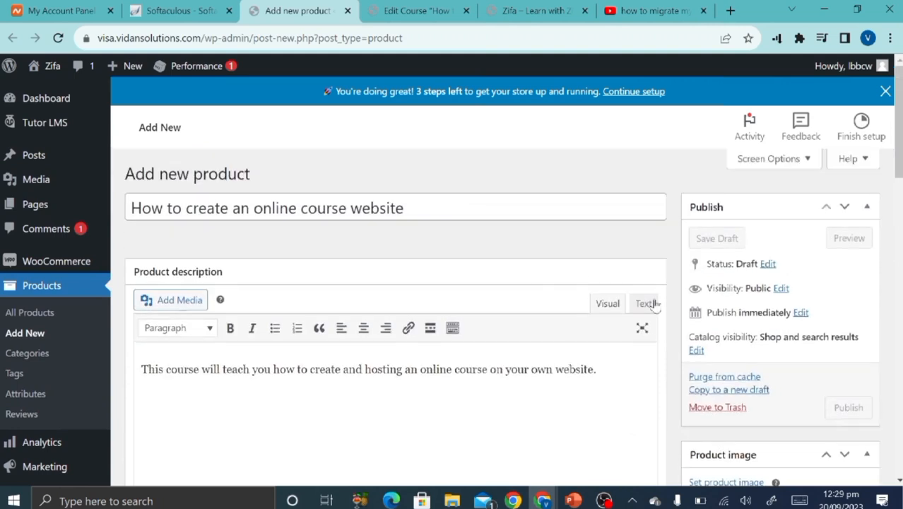
{"action": "scroll", "coordinate": [866, 359], "scroll_direction": "down", "scroll_amount": 1}
{"action": "left_click", "coordinate": [846, 352]}
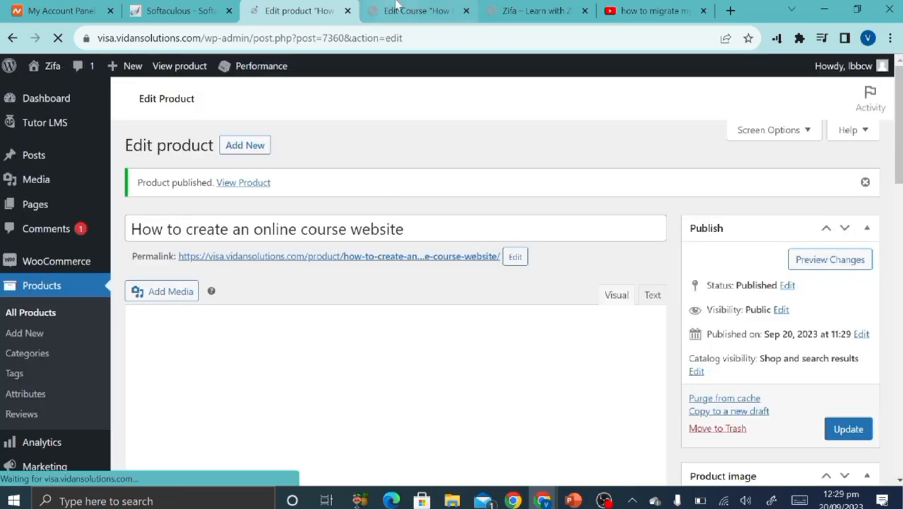
Reload the course edit page, then return to the product editor.
{"action": "left_click", "coordinate": [457, 9]}
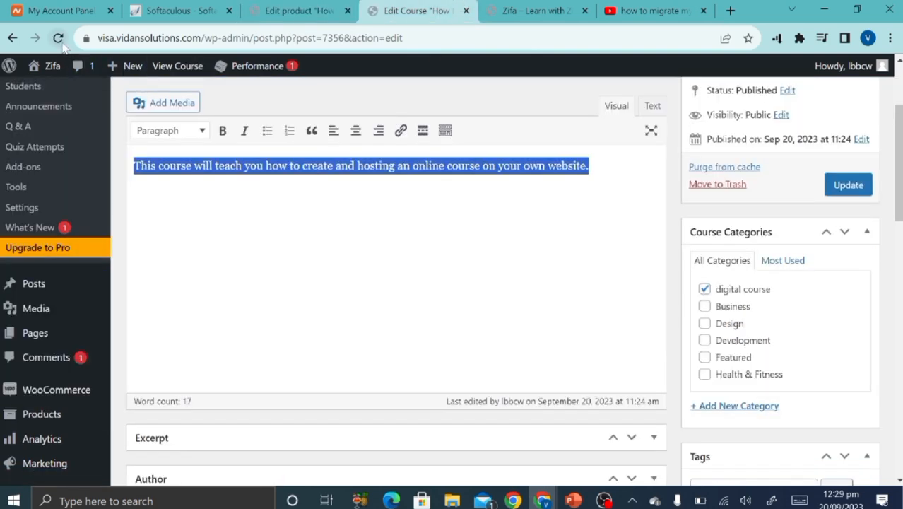
{"action": "left_click", "coordinate": [61, 42]}
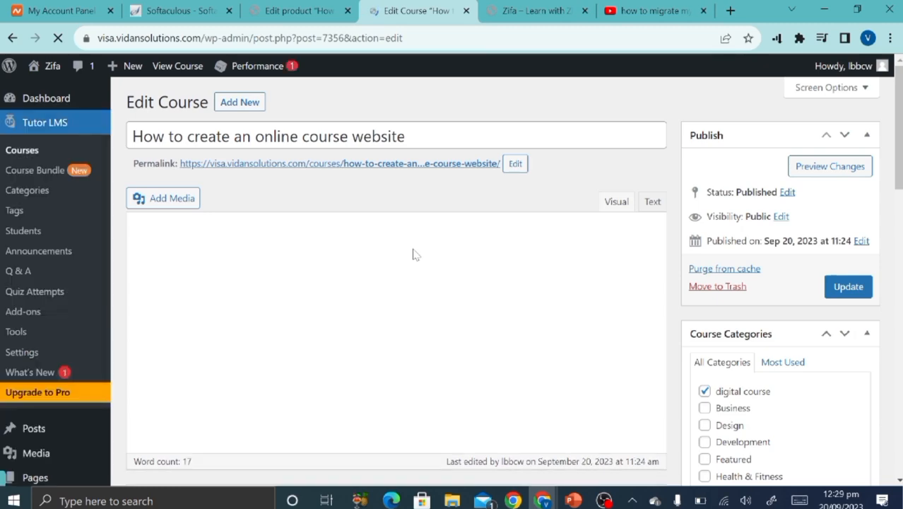
{"action": "left_click", "coordinate": [311, 9]}
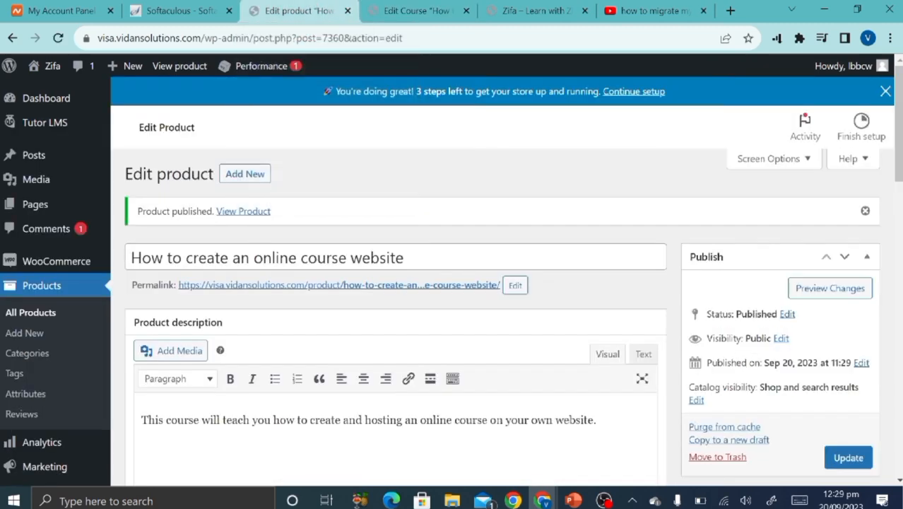
{"action": "scroll", "coordinate": [625, 440], "scroll_direction": "down", "scroll_amount": 10}
{"action": "scroll", "coordinate": [625, 441], "scroll_direction": "down", "scroll_amount": 10}
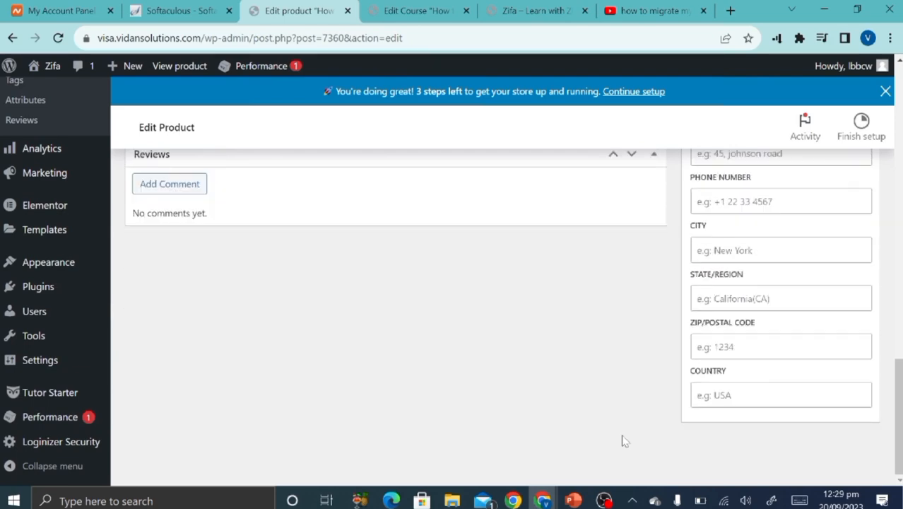
{"action": "scroll", "coordinate": [624, 441], "scroll_direction": "up", "scroll_amount": 10}
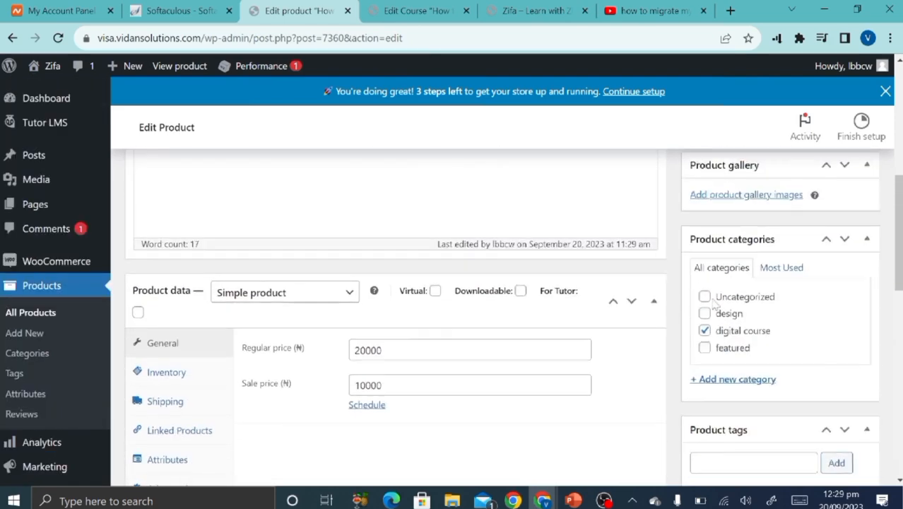
{"action": "scroll", "coordinate": [737, 191], "scroll_direction": "down", "scroll_amount": 3}
{"action": "scroll", "coordinate": [747, 234], "scroll_direction": "up", "scroll_amount": 4}
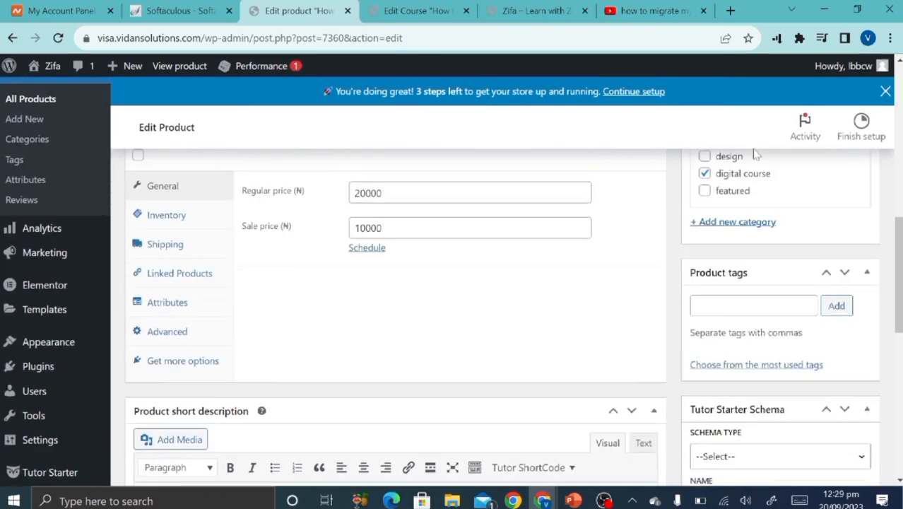
{"action": "scroll", "coordinate": [748, 236], "scroll_direction": "up", "scroll_amount": 1}
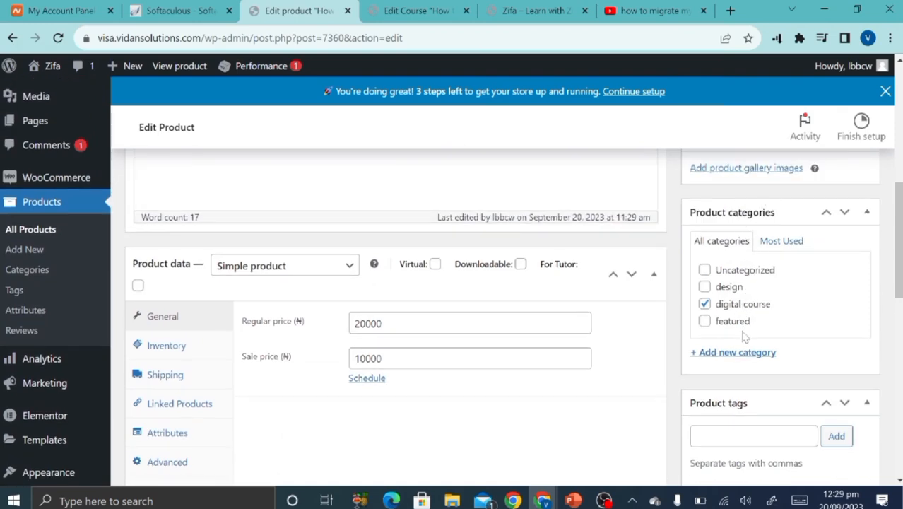
{"action": "scroll", "coordinate": [757, 247], "scroll_direction": "up", "scroll_amount": 2}
Set create-online-course.jpg as the product image and update the product.
{"action": "left_click", "coordinate": [746, 294]}
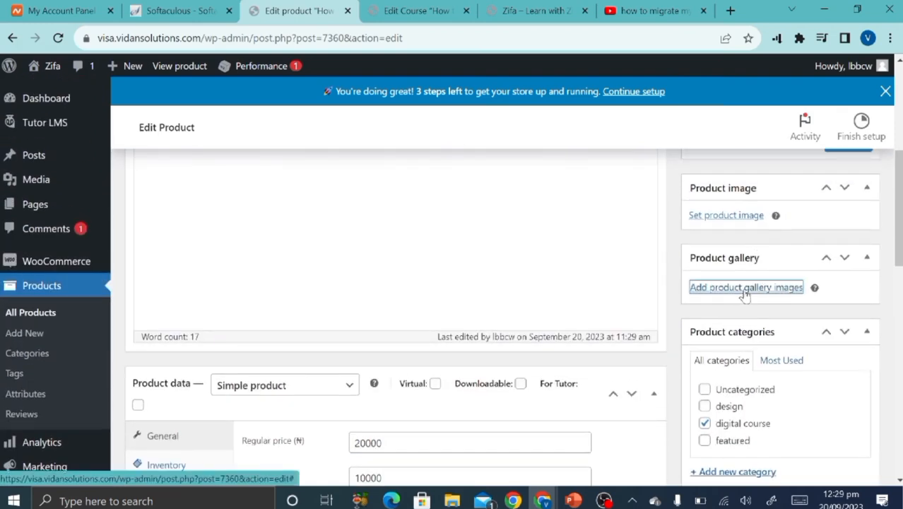
{"action": "left_click", "coordinate": [867, 94]}
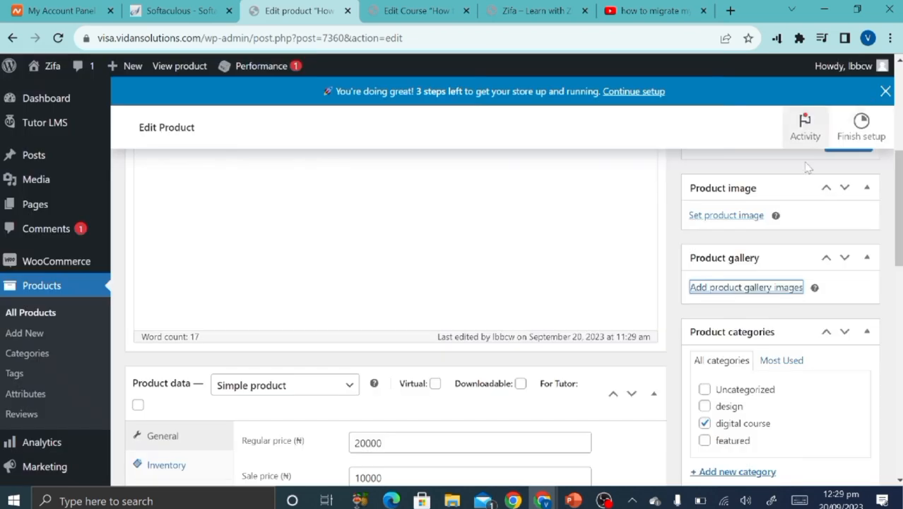
{"action": "left_click", "coordinate": [756, 216]}
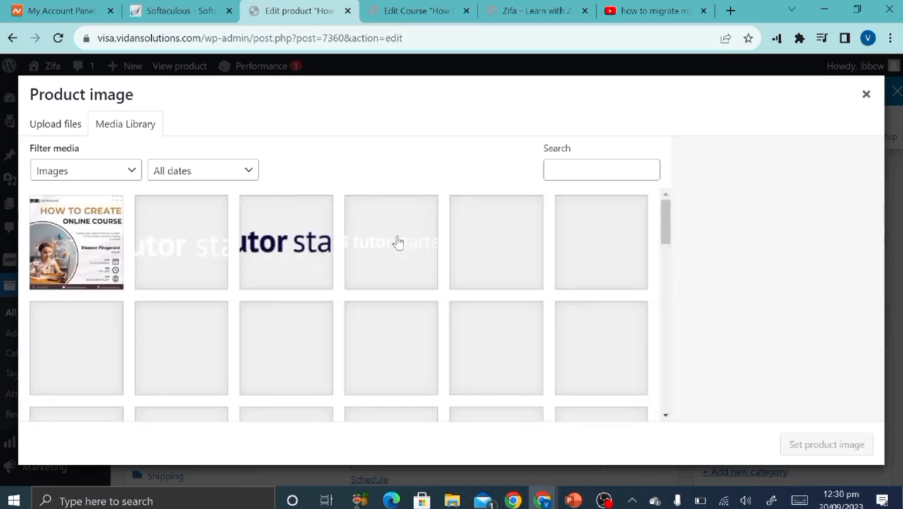
{"action": "left_click", "coordinate": [79, 212]}
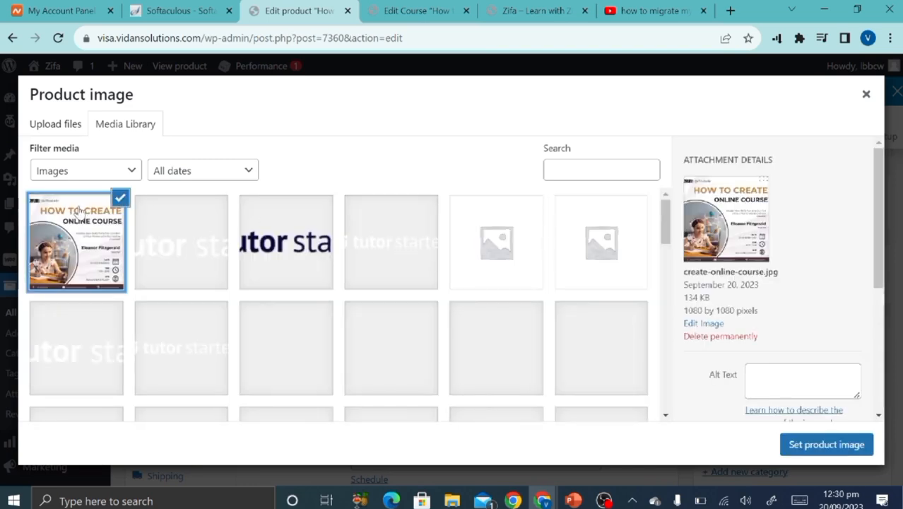
{"action": "left_click", "coordinate": [845, 444]}
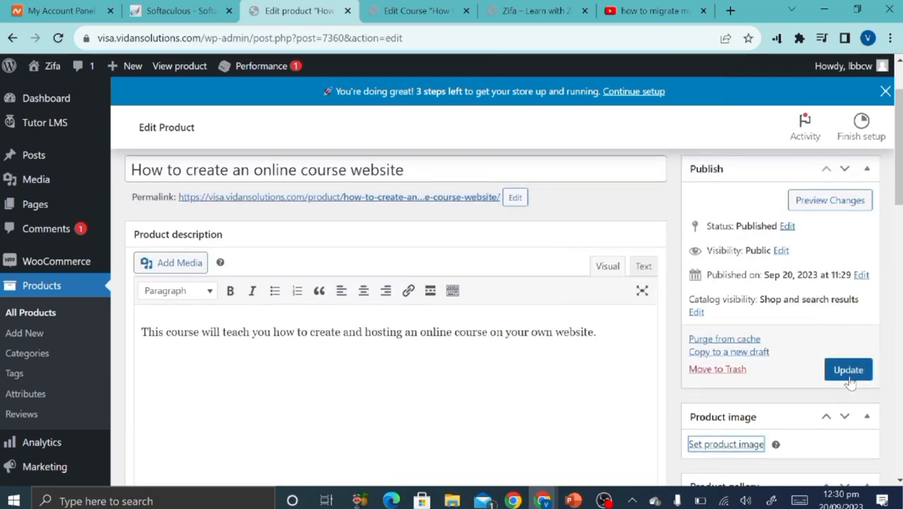
{"action": "left_click", "coordinate": [849, 371]}
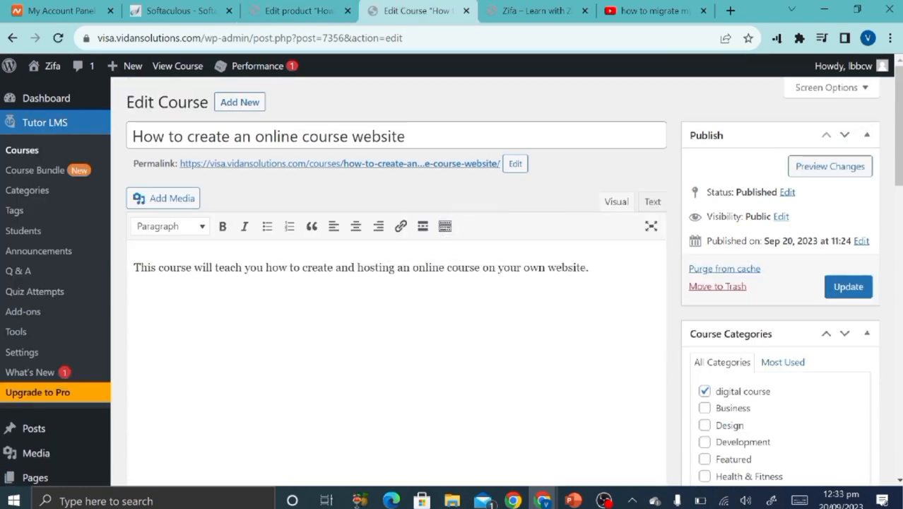
{"action": "mouse_move", "coordinate": [549, 499]}
{"action": "left_click", "coordinate": [597, 400]}
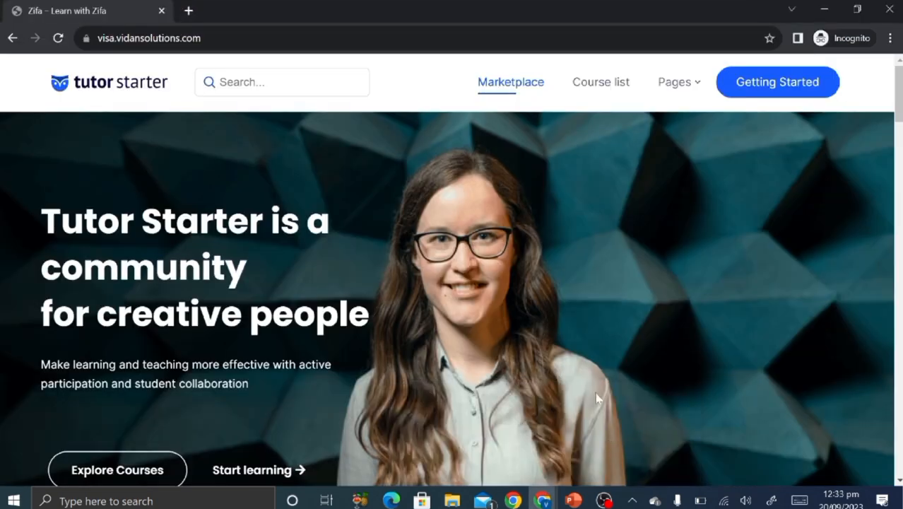
{"action": "left_click", "coordinate": [62, 41]}
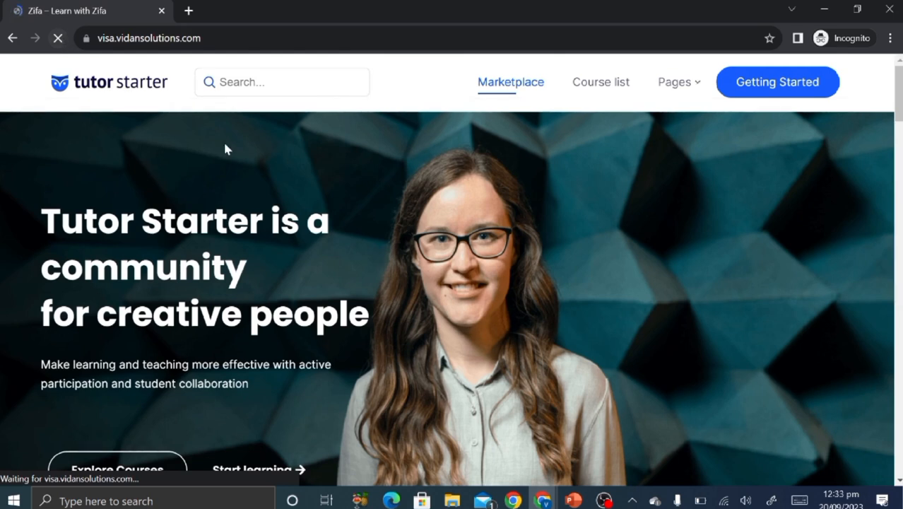
{"action": "mouse_move", "coordinate": [543, 501]}
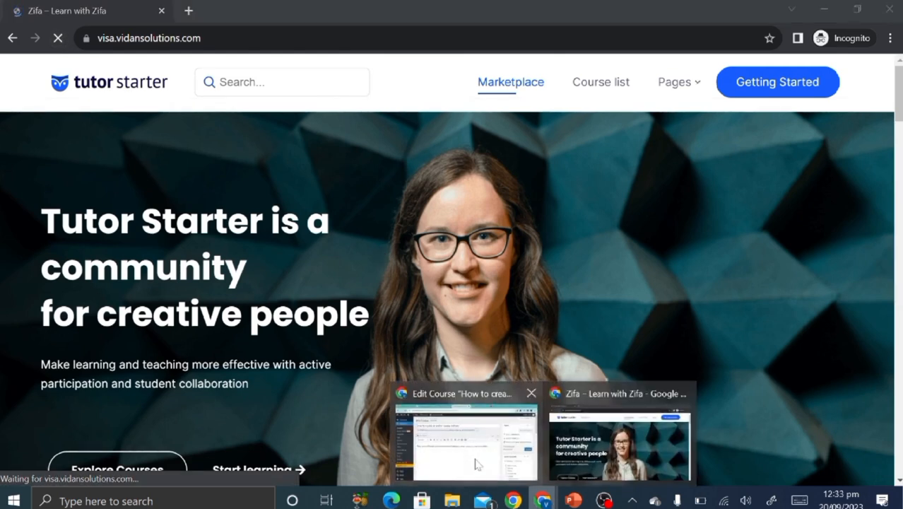
{"action": "left_click", "coordinate": [476, 462]}
{"action": "scroll", "coordinate": [359, 339], "scroll_direction": "down", "scroll_amount": 15}
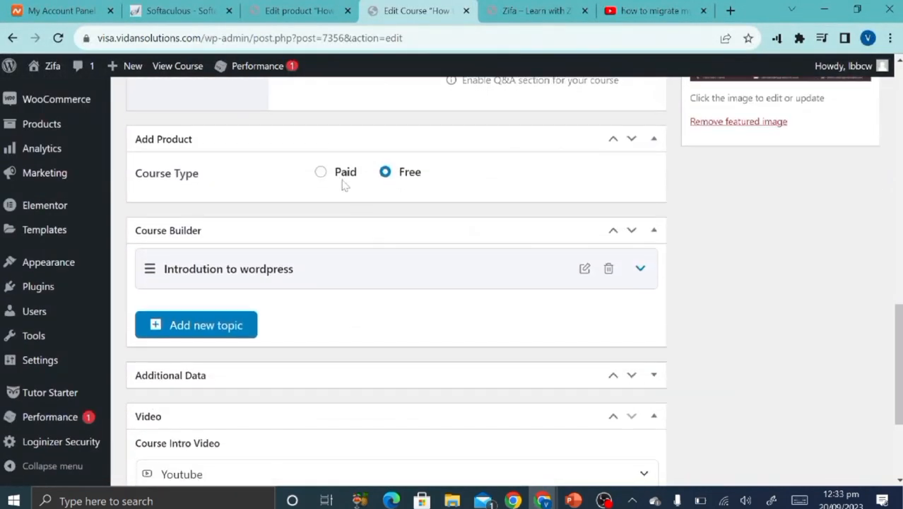
Make the course Paid, link the 'How to create an online course website' product, and update.
{"action": "left_click", "coordinate": [321, 172]}
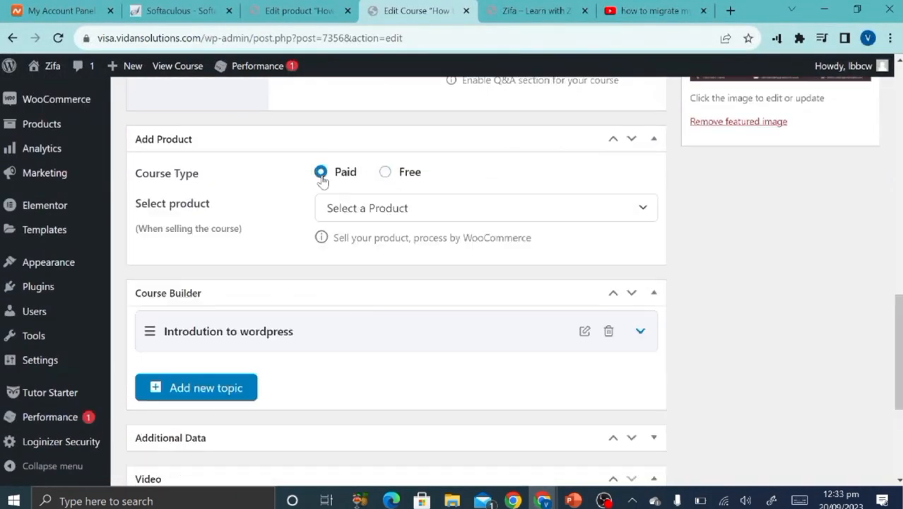
{"action": "left_click", "coordinate": [380, 212]}
{"action": "key", "text": "ctrl+v"}
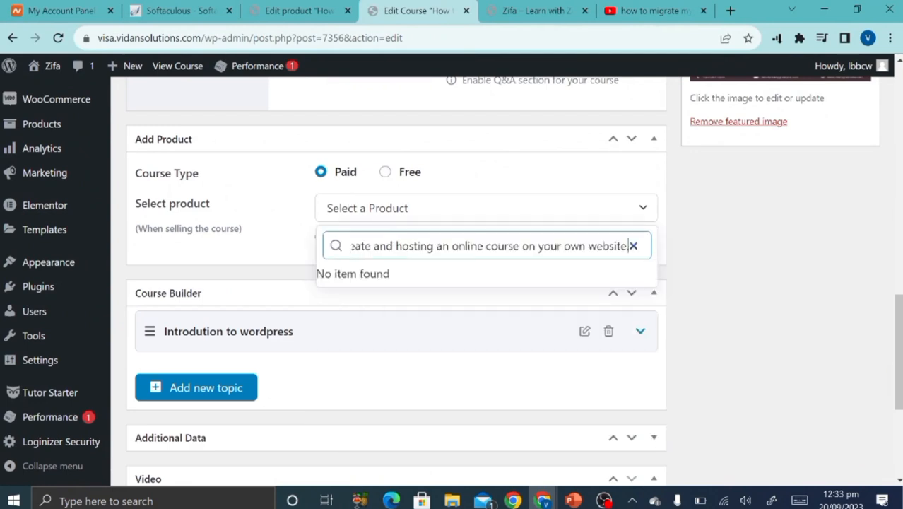
{"action": "key", "text": "BackSpace"}
{"action": "key", "text": "BackSpace"}
{"action": "key", "text": "BackSpace"}
{"action": "key", "text": "BackSpace"}
{"action": "key", "text": "BackSpace"}
{"action": "key", "text": "BackSpace"}
{"action": "key", "text": "BackSpace"}
{"action": "key", "text": "BackSpace"}
{"action": "key", "text": "BackSpace"}
{"action": "key", "text": "BackSpace"}
{"action": "key", "text": "BackSpace"}
{"action": "key", "text": "BackSpace"}
{"action": "key", "text": "BackSpace"}
{"action": "key", "text": "BackSpace"}
{"action": "key", "text": "BackSpace"}
{"action": "key", "text": "BackSpace"}
{"action": "key", "text": "BackSpace"}
{"action": "key", "text": "BackSpace"}
{"action": "key", "text": "BackSpace"}
{"action": "key", "text": "BackSpace"}
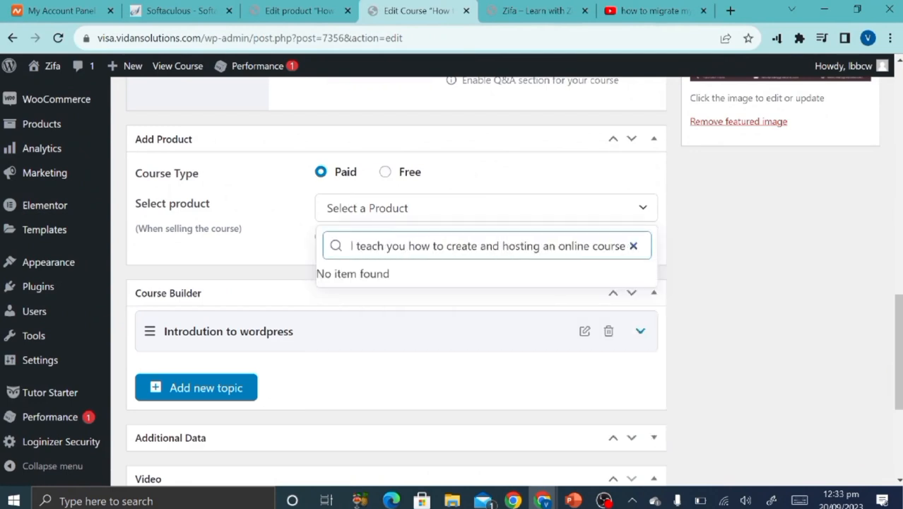
{"action": "key", "text": "ctrl+a"}
{"action": "key", "text": "BackSpace"}
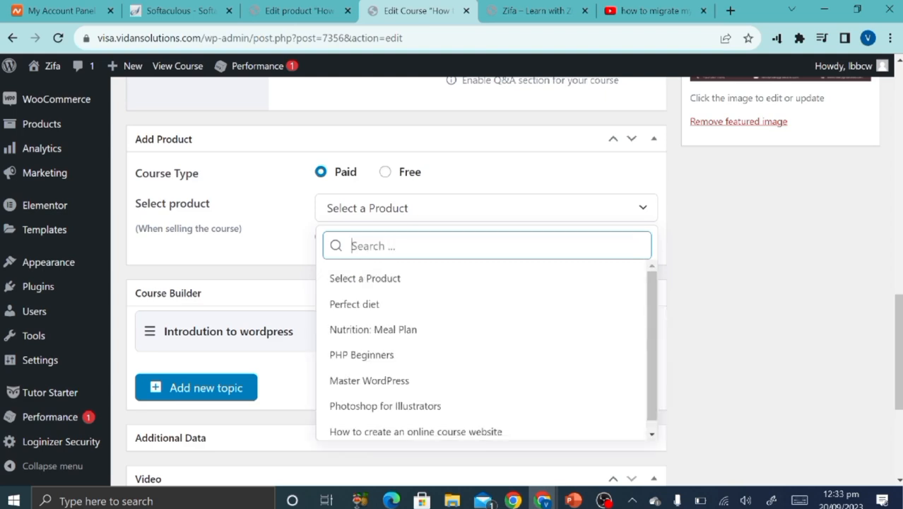
{"action": "type", "text": "how to"}
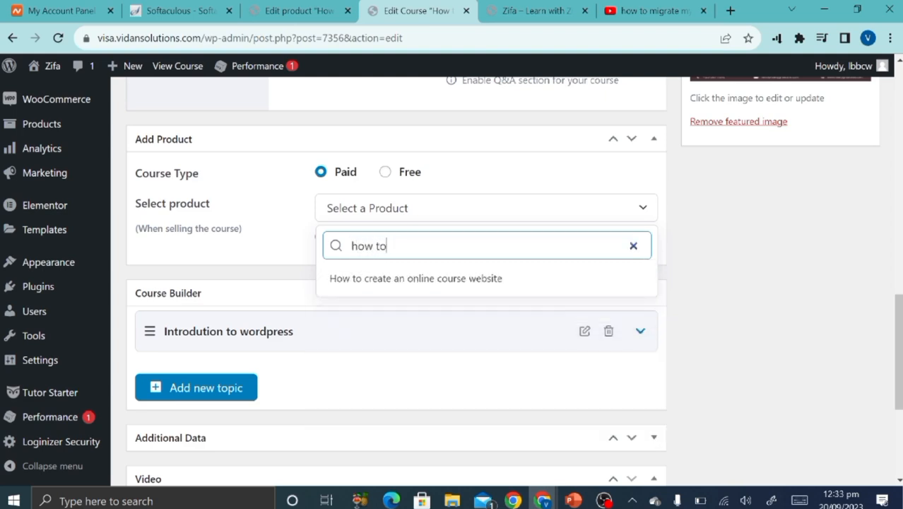
{"action": "left_click", "coordinate": [409, 280]}
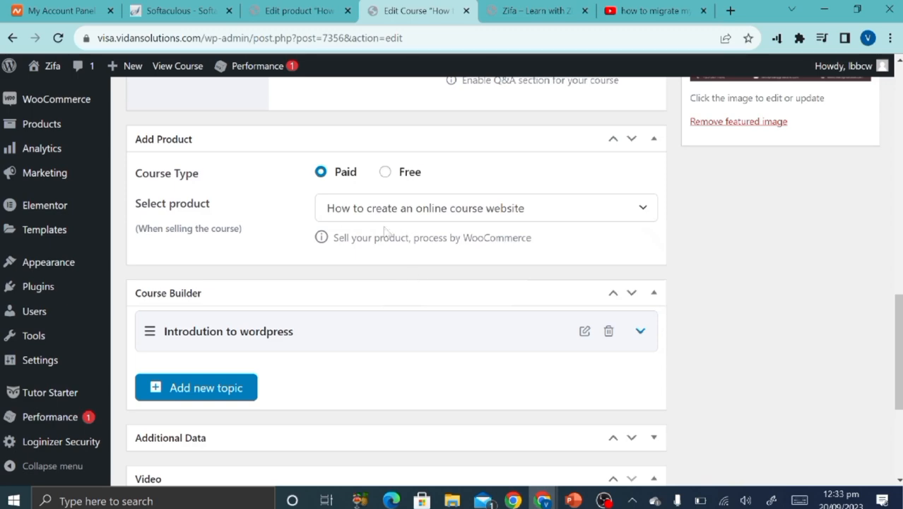
{"action": "scroll", "coordinate": [256, 336], "scroll_direction": "up", "scroll_amount": 15}
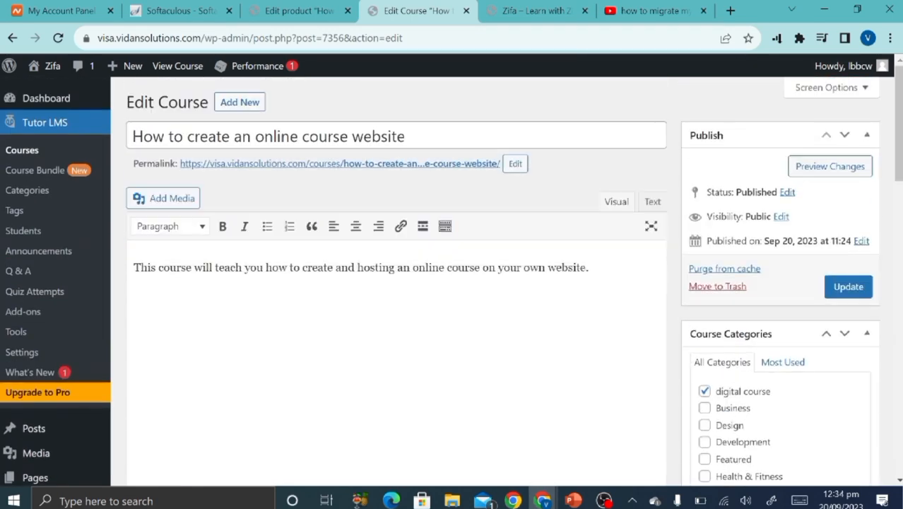
{"action": "left_click", "coordinate": [857, 293]}
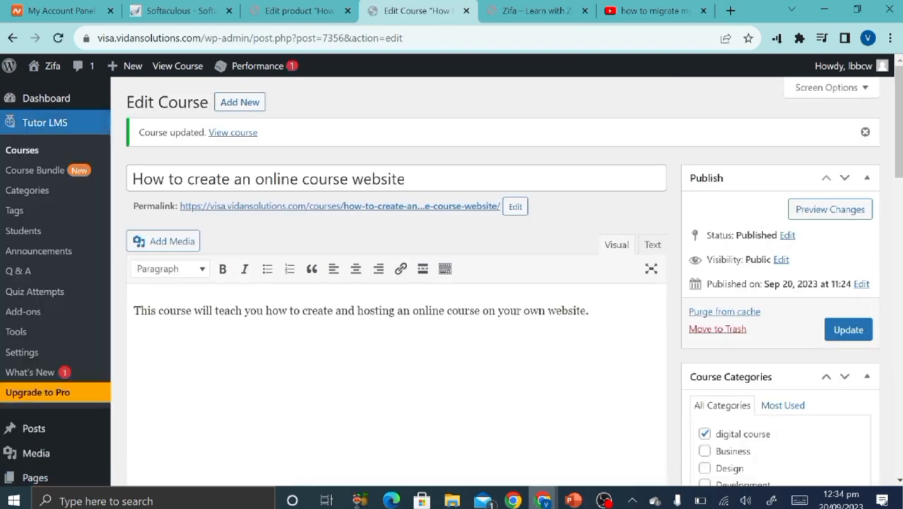
Reload the live homepage in the private window and view Featured Courses.
{"action": "mouse_move", "coordinate": [543, 500]}
{"action": "left_click", "coordinate": [599, 452]}
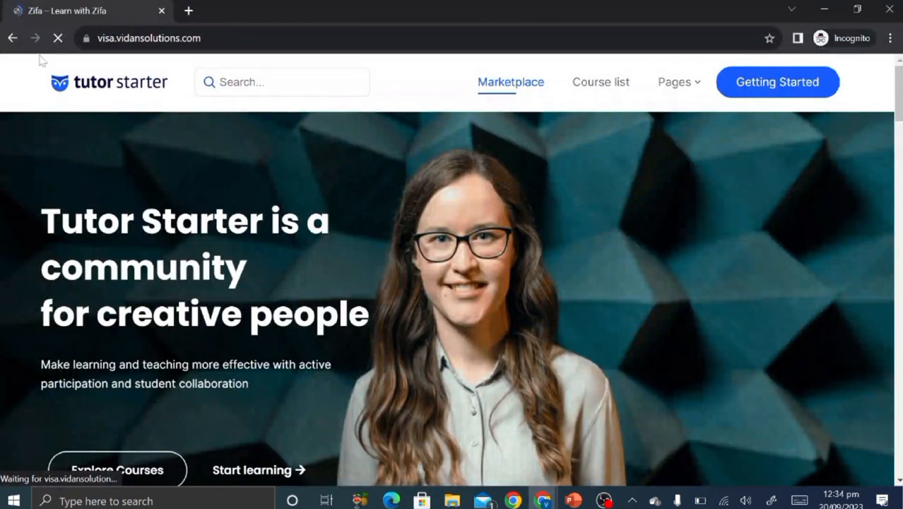
{"action": "left_click", "coordinate": [58, 39]}
{"action": "left_click", "coordinate": [58, 39]}
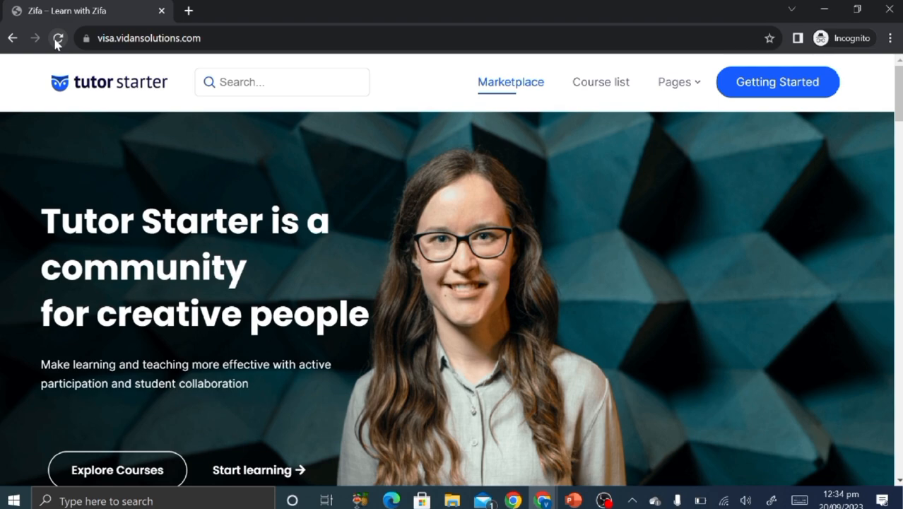
{"action": "scroll", "coordinate": [148, 216], "scroll_direction": "down", "scroll_amount": 10}
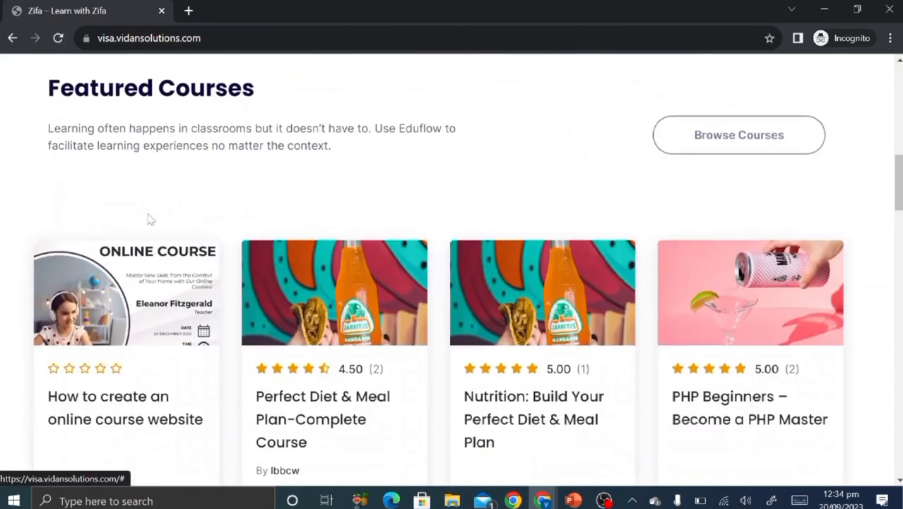
{"action": "scroll", "coordinate": [151, 220], "scroll_direction": "down", "scroll_amount": 3}
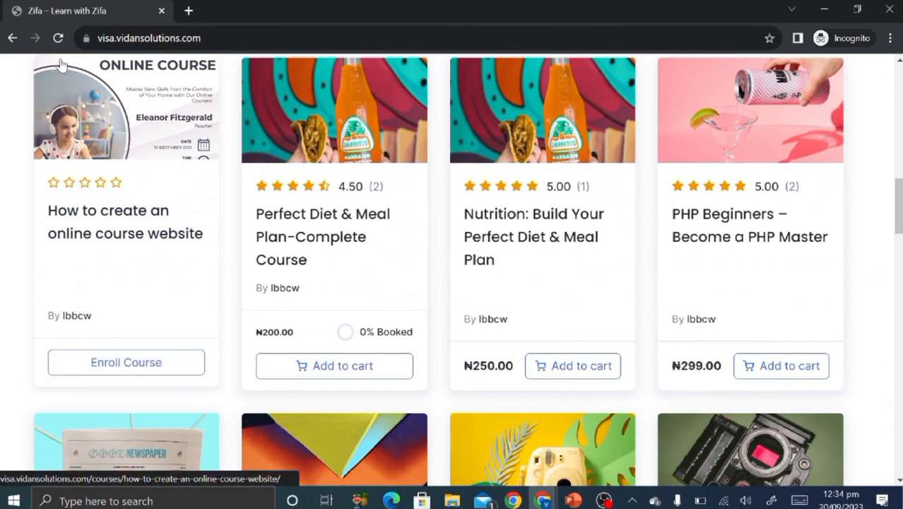
Close the private window and update the course again.
{"action": "left_click", "coordinate": [162, 12]}
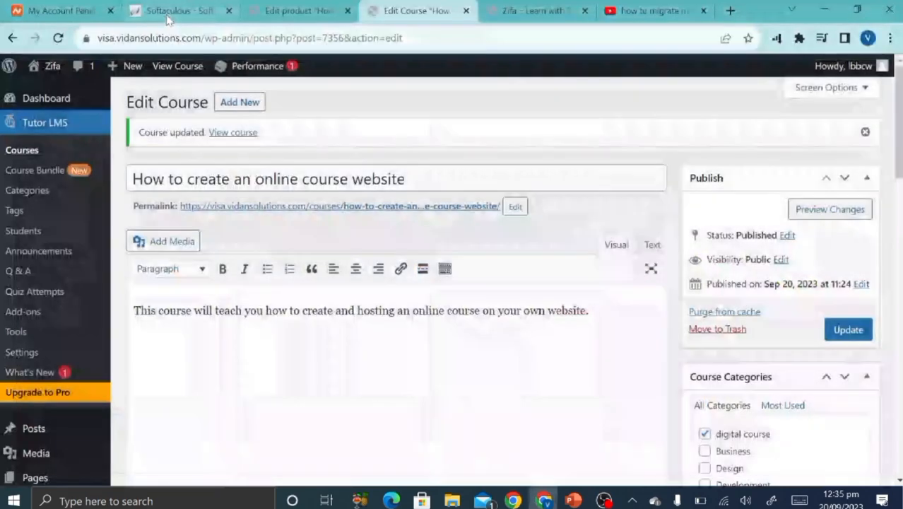
{"action": "scroll", "coordinate": [444, 400], "scroll_direction": "down", "scroll_amount": 15}
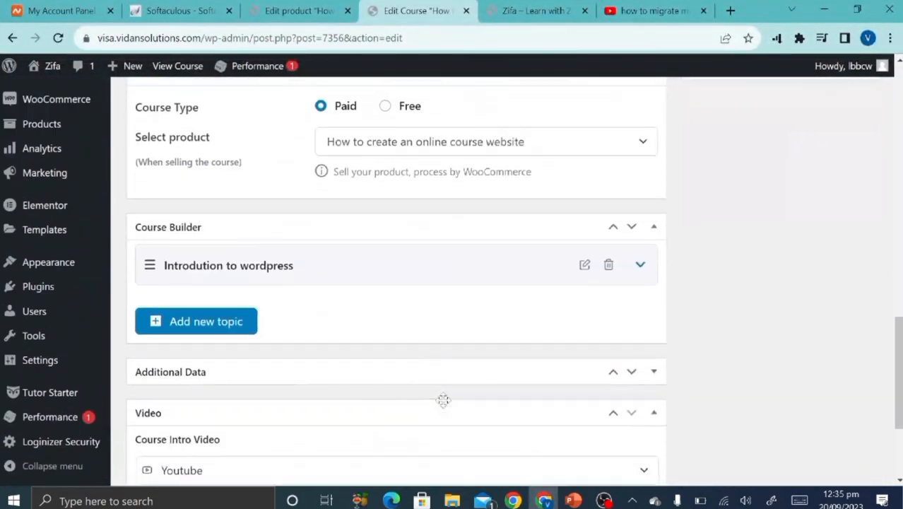
{"action": "scroll", "coordinate": [443, 401], "scroll_direction": "down", "scroll_amount": 2}
{"action": "scroll", "coordinate": [443, 403], "scroll_direction": "up", "scroll_amount": 3}
{"action": "scroll", "coordinate": [443, 402], "scroll_direction": "down", "scroll_amount": 4}
{"action": "scroll", "coordinate": [444, 403], "scroll_direction": "up", "scroll_amount": 6}
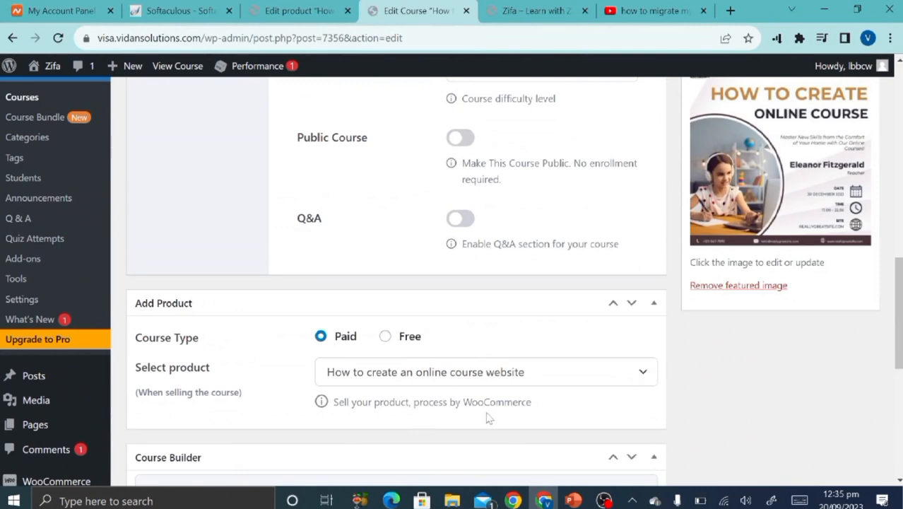
{"action": "scroll", "coordinate": [492, 417], "scroll_direction": "down", "scroll_amount": 2}
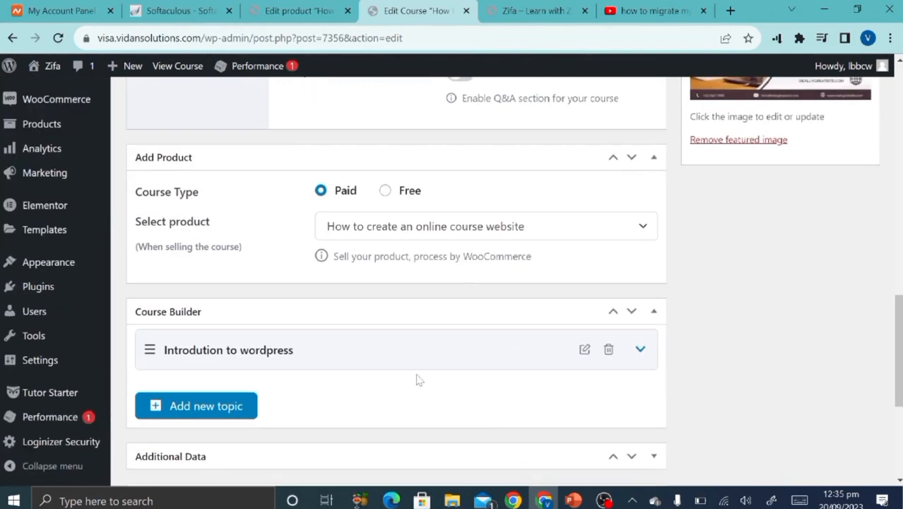
{"action": "scroll", "coordinate": [418, 377], "scroll_direction": "down", "scroll_amount": 4}
{"action": "scroll", "coordinate": [418, 379], "scroll_direction": "up", "scroll_amount": 10}
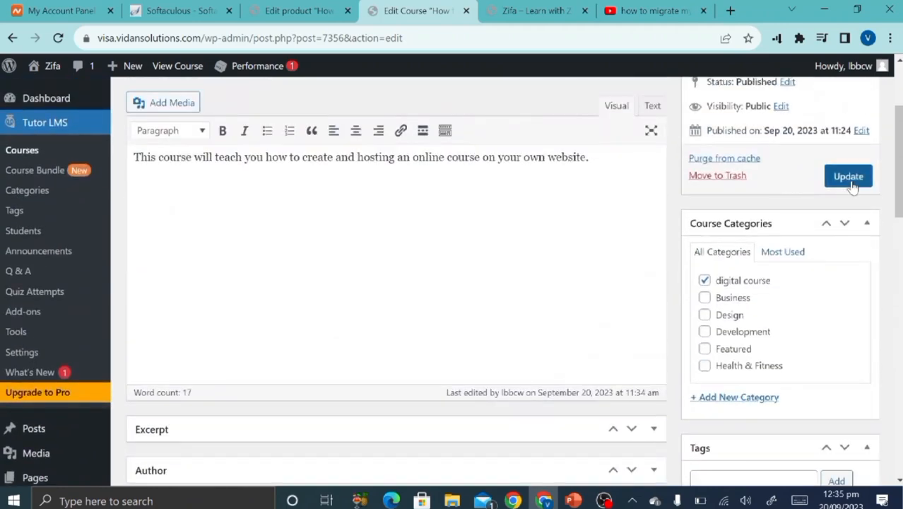
{"action": "left_click", "coordinate": [850, 179]}
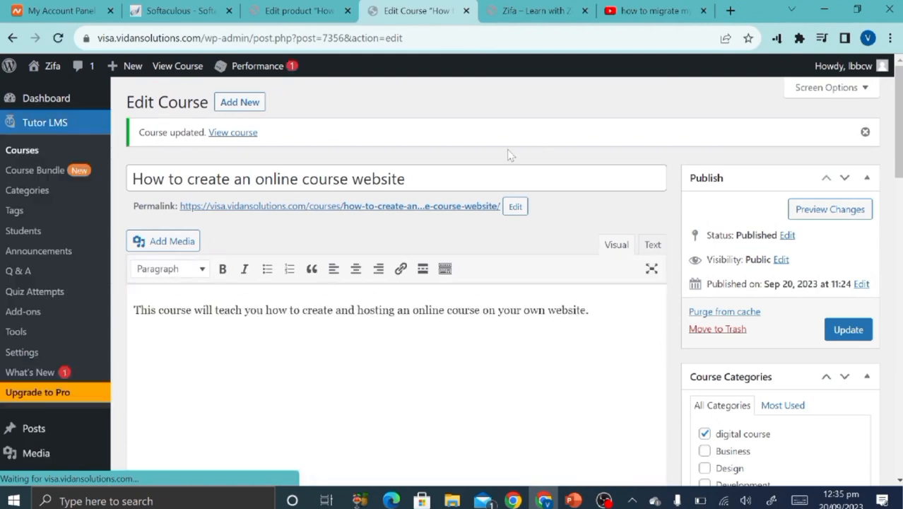
Load the site at visa.vidansolutions.com in a new incognito window.
{"action": "left_click", "coordinate": [340, 10]}
{"action": "scroll", "coordinate": [433, 362], "scroll_direction": "down", "scroll_amount": 5}
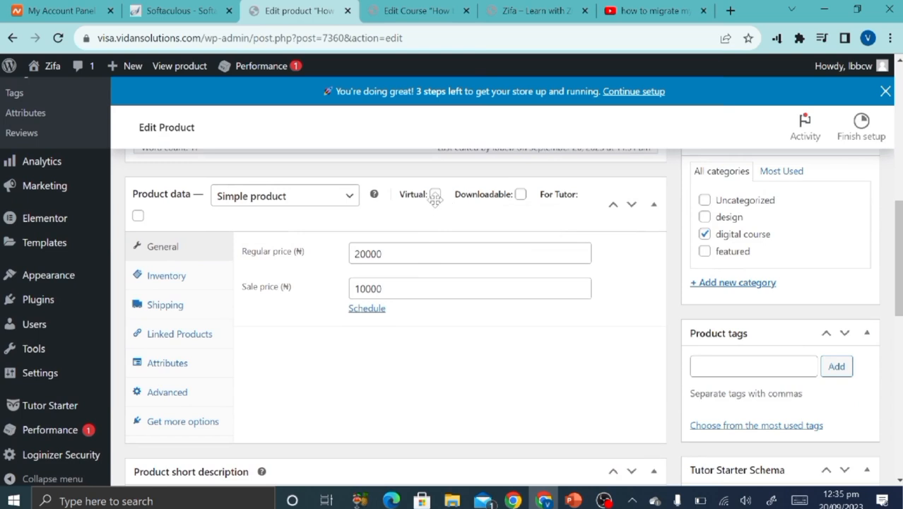
{"action": "left_click", "coordinate": [888, 38]}
{"action": "left_click", "coordinate": [825, 88]}
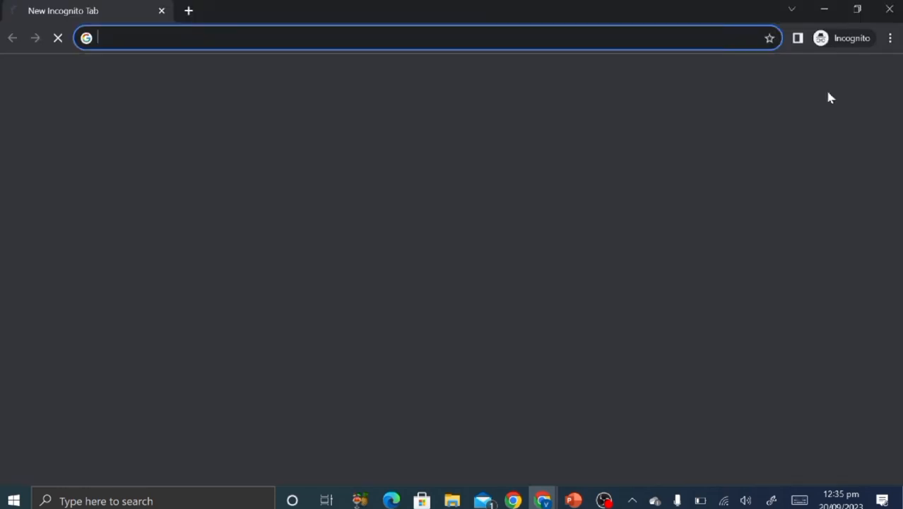
{"action": "type", "text": "visa"}
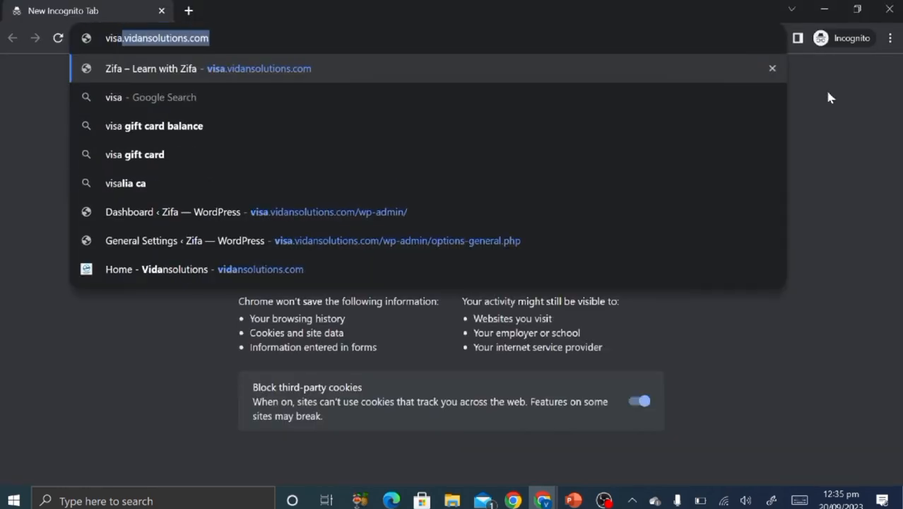
{"action": "key", "text": "Return"}
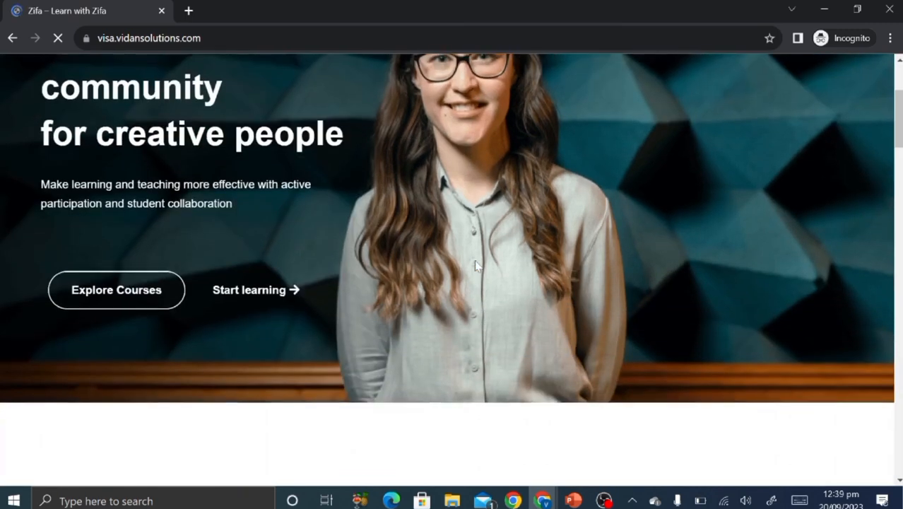
Scroll to the course cards and open 'How to create an online course website'.
{"action": "scroll", "coordinate": [476, 263], "scroll_direction": "down", "scroll_amount": 10}
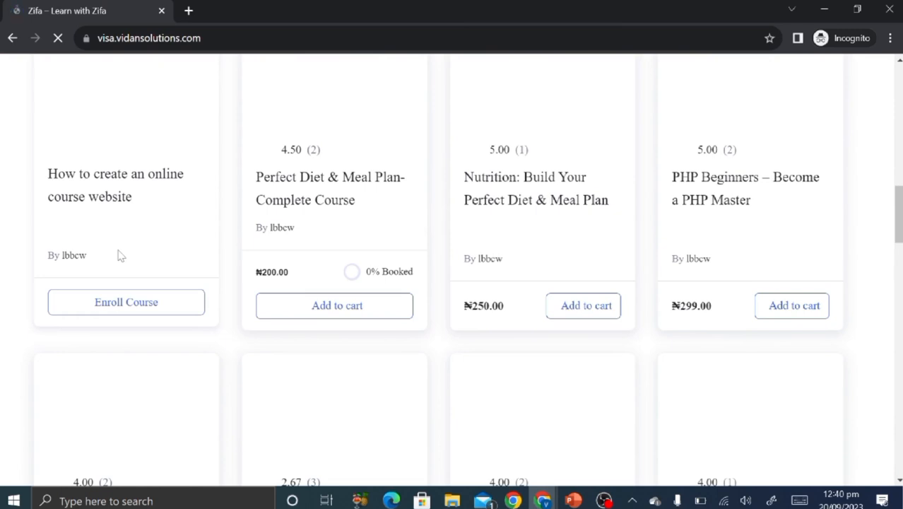
{"action": "scroll", "coordinate": [262, 277], "scroll_direction": "down", "scroll_amount": 2}
{"action": "scroll", "coordinate": [263, 277], "scroll_direction": "up", "scroll_amount": 3}
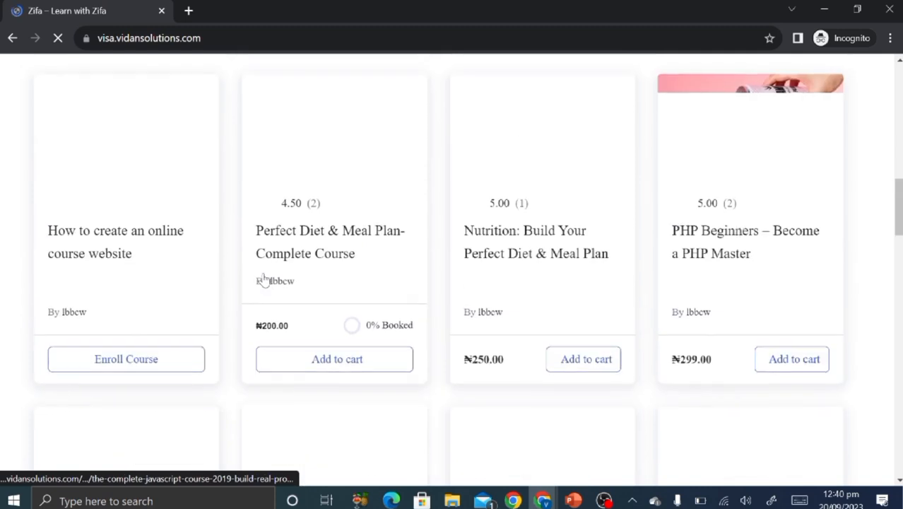
{"action": "scroll", "coordinate": [263, 278], "scroll_direction": "up", "scroll_amount": 1}
{"action": "scroll", "coordinate": [262, 278], "scroll_direction": "down", "scroll_amount": 2}
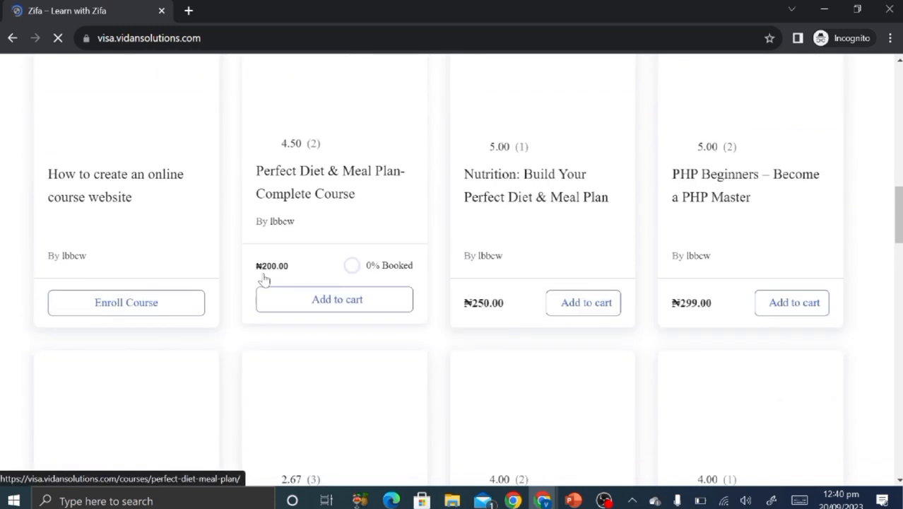
{"action": "left_click", "coordinate": [101, 182]}
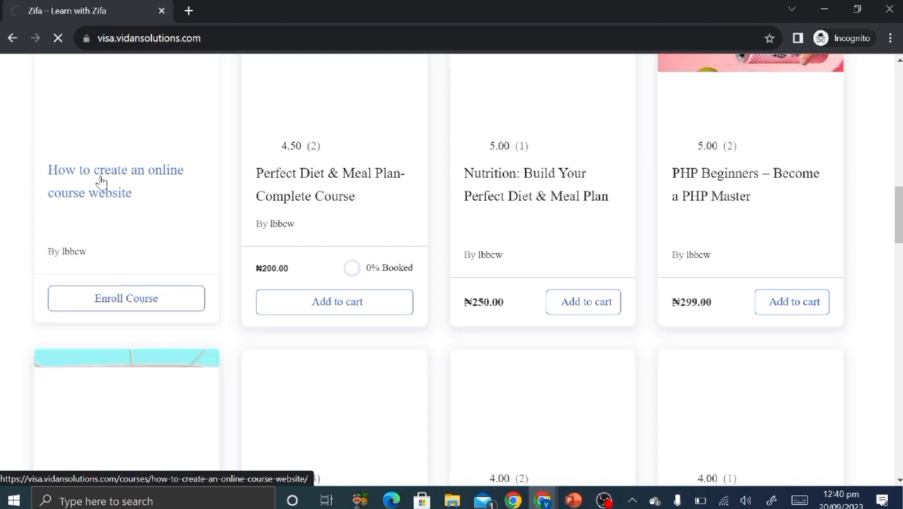
Open the course page and check its ₦10,000.00 sale price.
{"action": "left_click", "coordinate": [101, 180]}
{"action": "scroll", "coordinate": [474, 389], "scroll_direction": "down", "scroll_amount": 8}
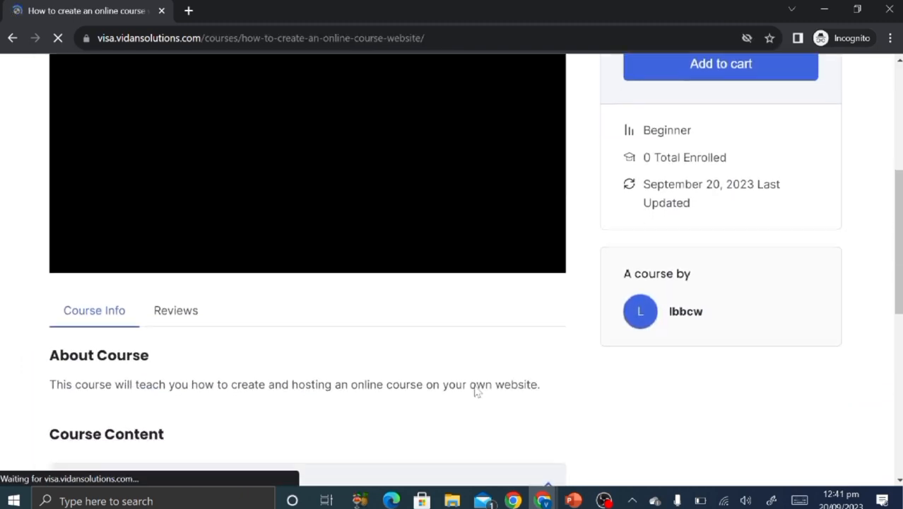
{"action": "scroll", "coordinate": [475, 391], "scroll_direction": "up", "scroll_amount": 8}
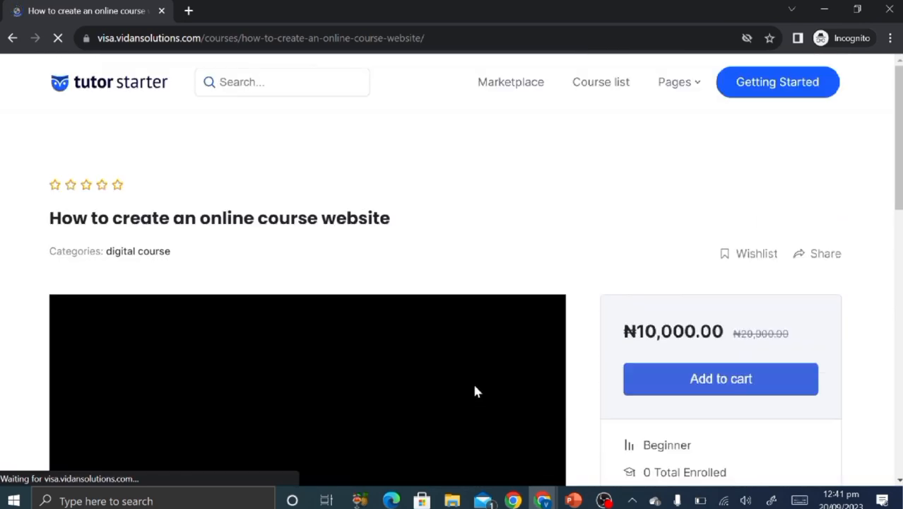
{"action": "scroll", "coordinate": [400, 271], "scroll_direction": "down", "scroll_amount": 2}
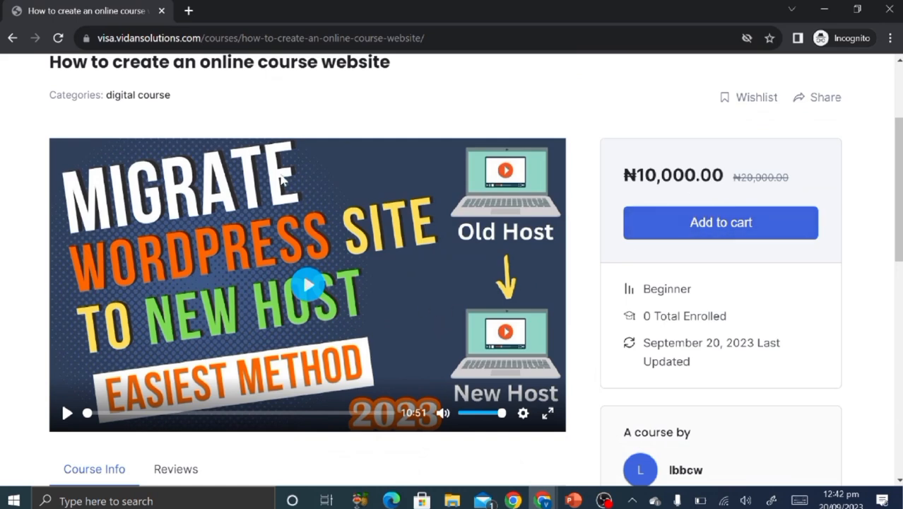
{"action": "scroll", "coordinate": [283, 181], "scroll_direction": "up", "scroll_amount": 2}
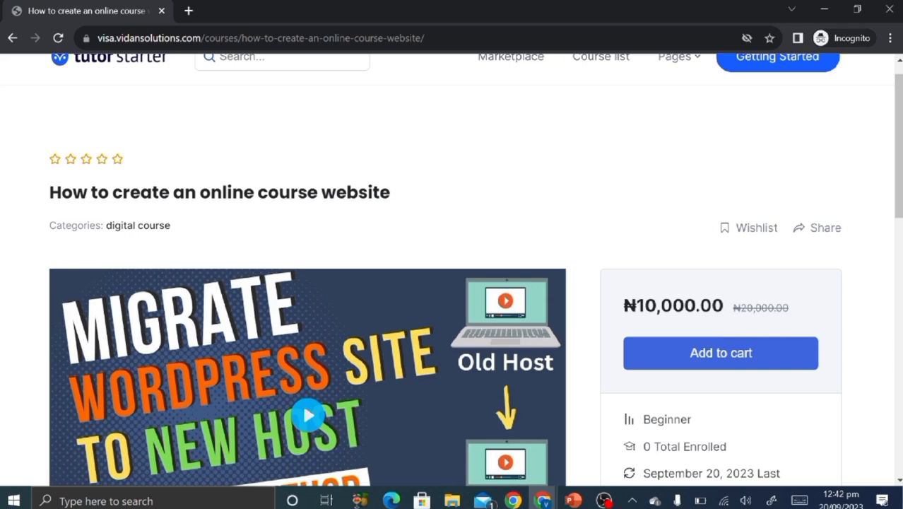
{"action": "scroll", "coordinate": [132, 226], "scroll_direction": "down", "scroll_amount": 4}
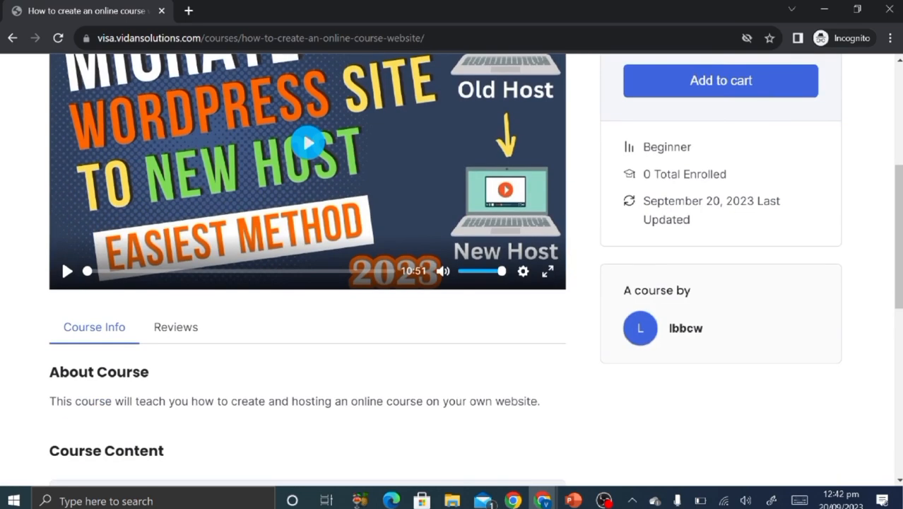
{"action": "scroll", "coordinate": [404, 349], "scroll_direction": "down", "scroll_amount": 4}
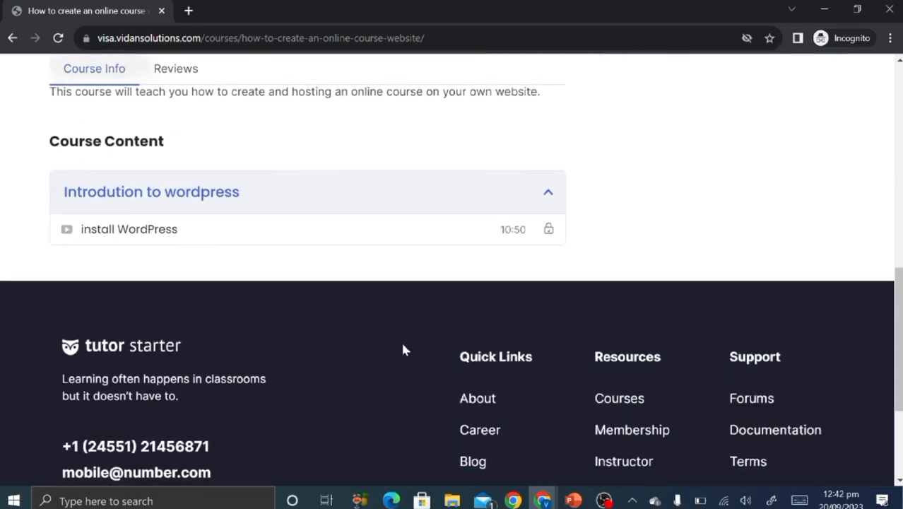
{"action": "scroll", "coordinate": [404, 349], "scroll_direction": "up", "scroll_amount": 5}
{"action": "scroll", "coordinate": [405, 349], "scroll_direction": "up", "scroll_amount": 3}
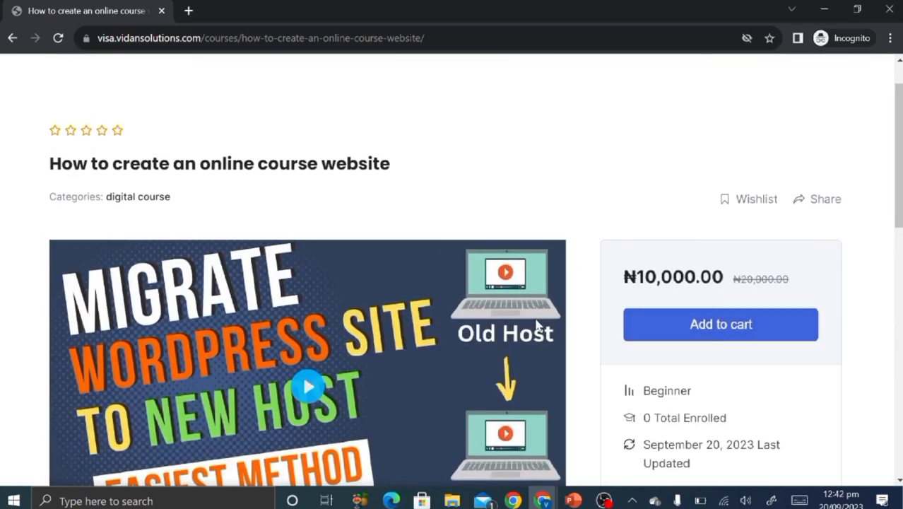
{"action": "scroll", "coordinate": [489, 349], "scroll_direction": "down", "scroll_amount": 1}
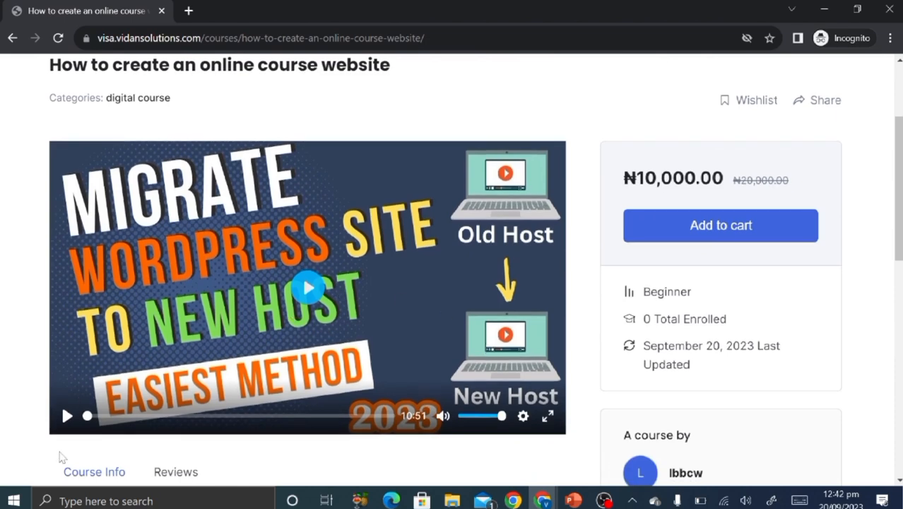
Play and pause the intro video, then try adding the course to the cart.
{"action": "left_click", "coordinate": [67, 416]}
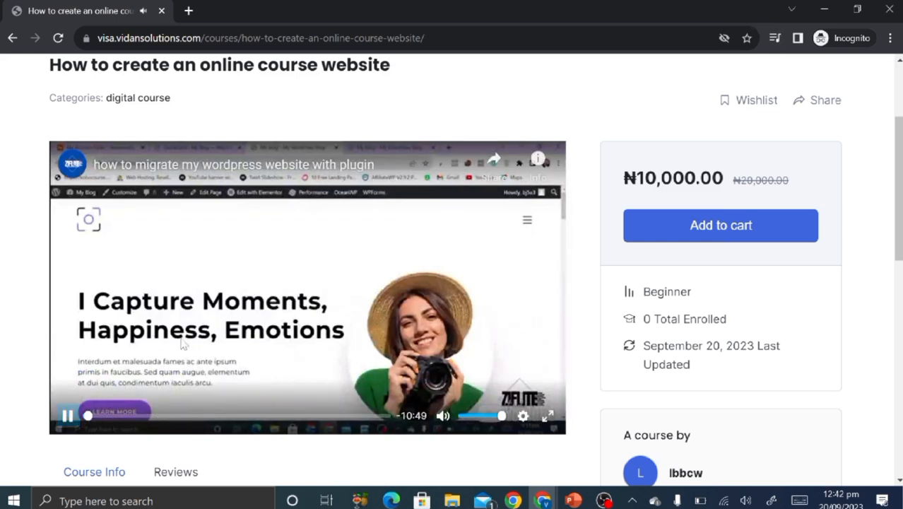
{"action": "left_click", "coordinate": [68, 418]}
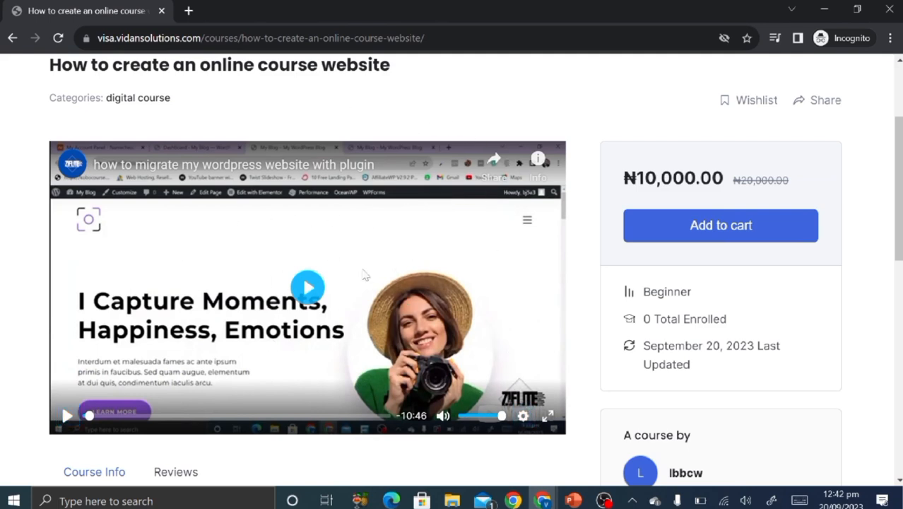
{"action": "left_click", "coordinate": [716, 242]}
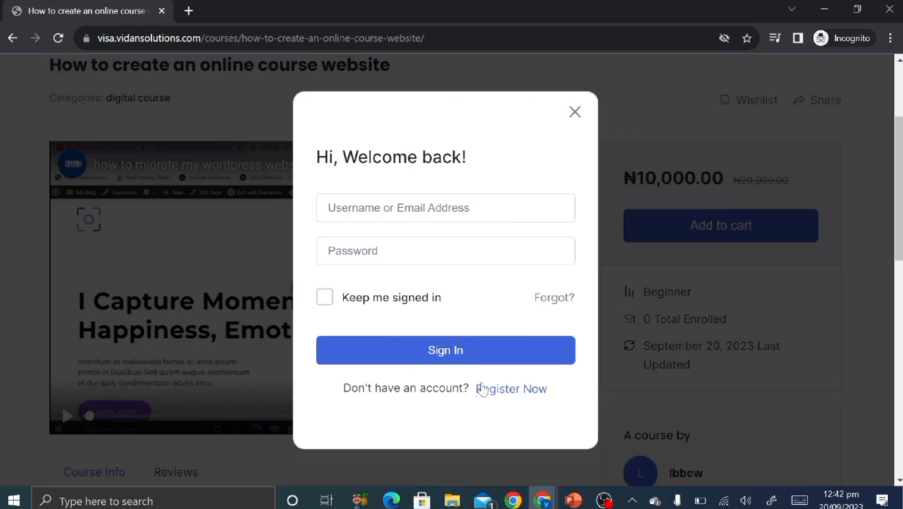
Review the Student Registration form, then close the incognito window.
{"action": "left_click", "coordinate": [511, 394]}
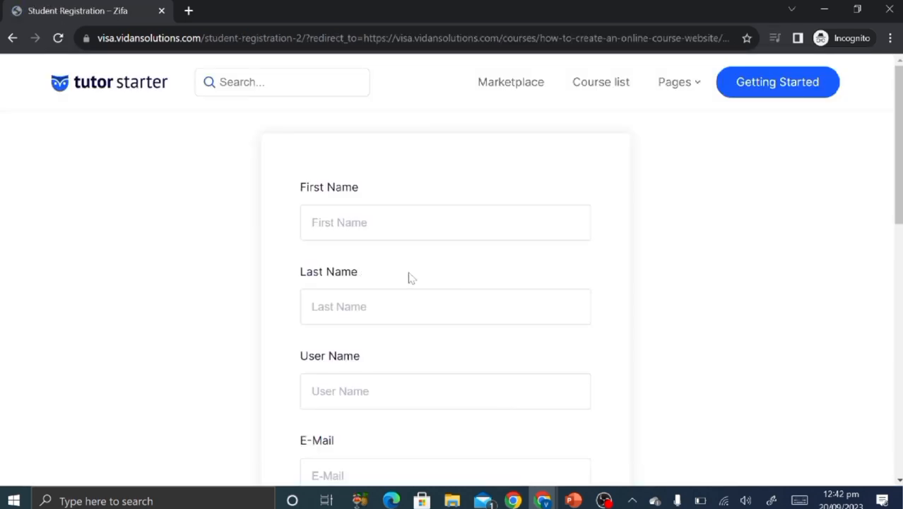
{"action": "scroll", "coordinate": [410, 277], "scroll_direction": "down", "scroll_amount": 2}
{"action": "scroll", "coordinate": [409, 278], "scroll_direction": "down", "scroll_amount": 5}
{"action": "scroll", "coordinate": [408, 278], "scroll_direction": "up", "scroll_amount": 7}
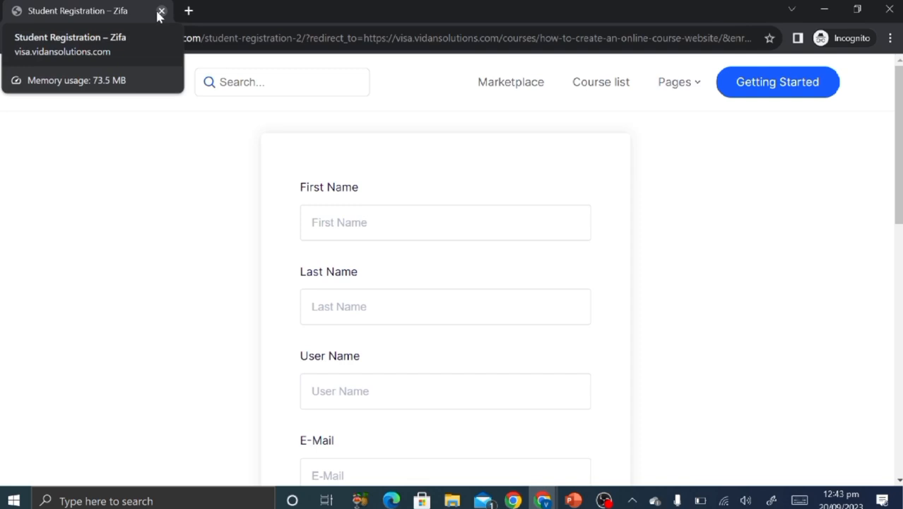
{"action": "scroll", "coordinate": [208, 216], "scroll_direction": "down", "scroll_amount": 3}
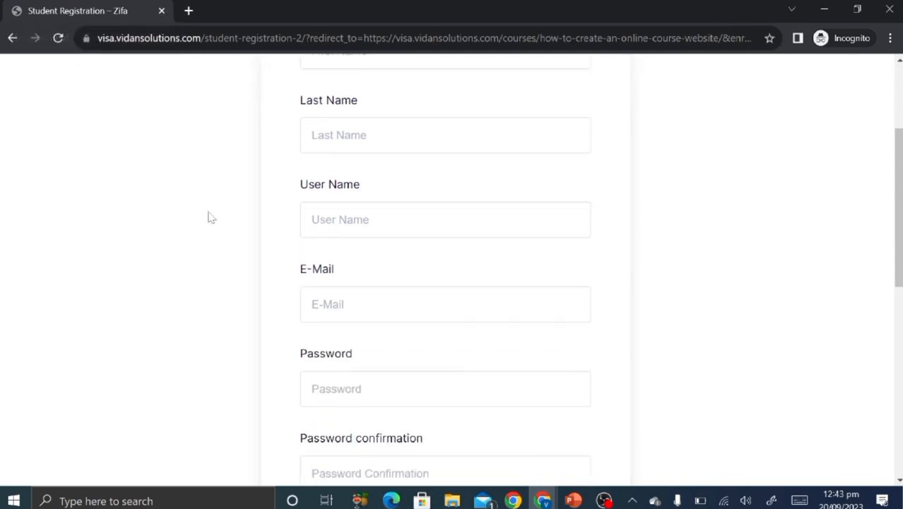
{"action": "scroll", "coordinate": [208, 216], "scroll_direction": "up", "scroll_amount": 3}
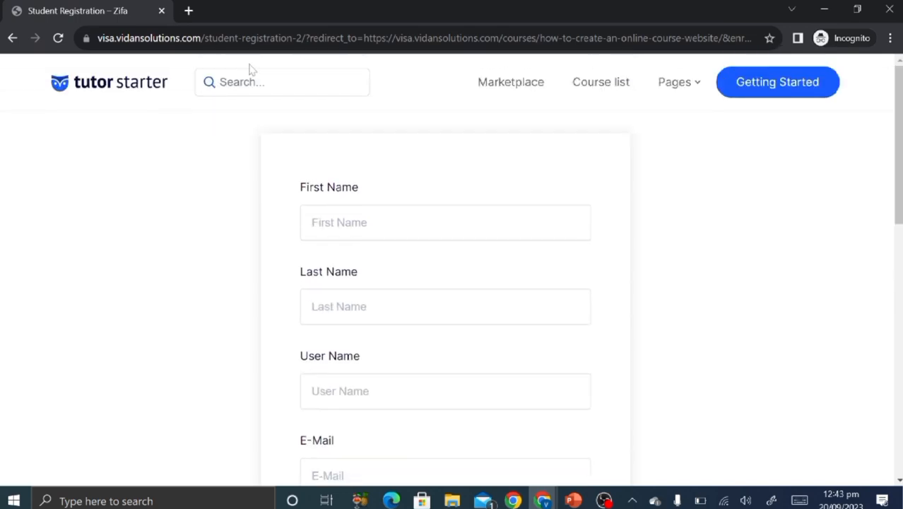
{"action": "left_click", "coordinate": [162, 12]}
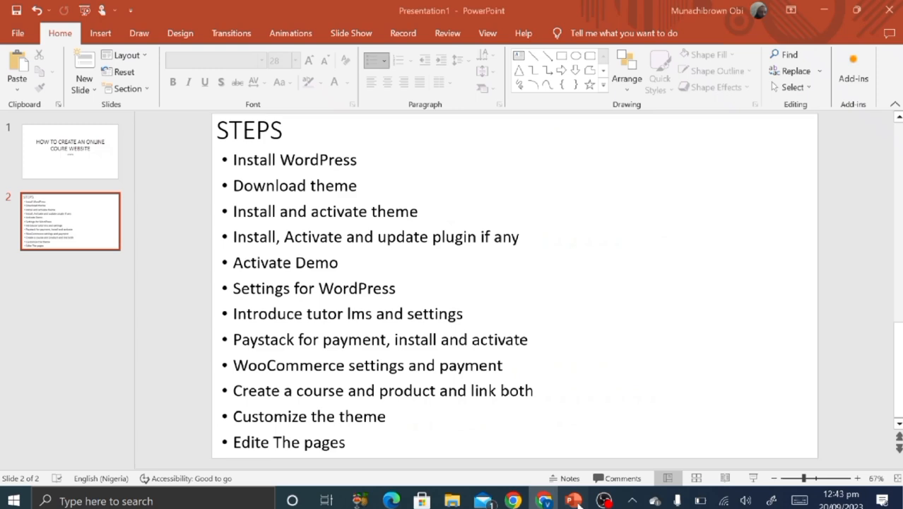
{"action": "left_click", "coordinate": [573, 501]}
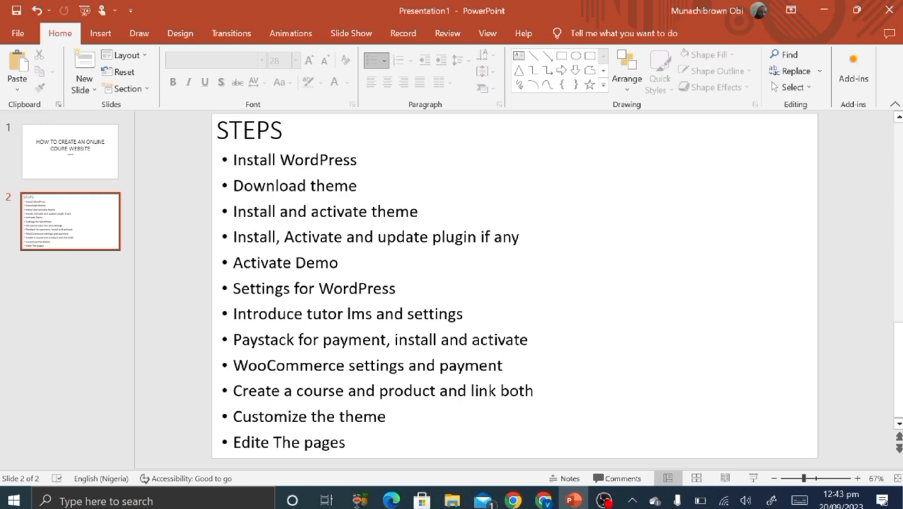
{"action": "left_click", "coordinate": [824, 6]}
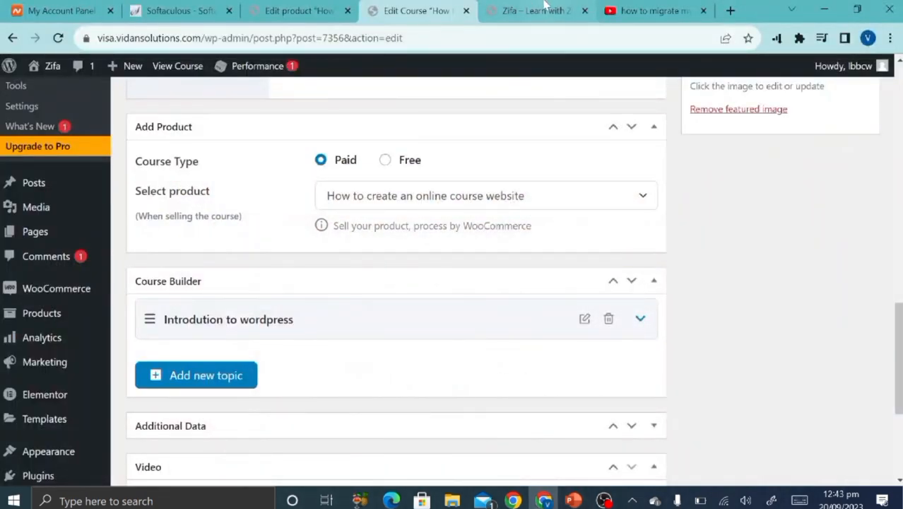
Browse the Zifa homepage, then launch the Customizer from the admin bar.
{"action": "left_click", "coordinate": [545, 9]}
{"action": "scroll", "coordinate": [119, 207], "scroll_direction": "down", "scroll_amount": 3}
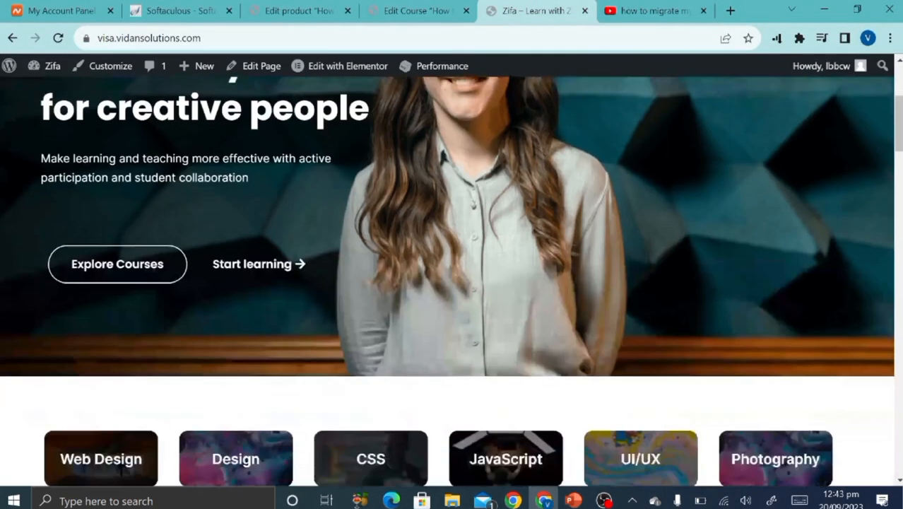
{"action": "scroll", "coordinate": [191, 302], "scroll_direction": "up", "scroll_amount": 3}
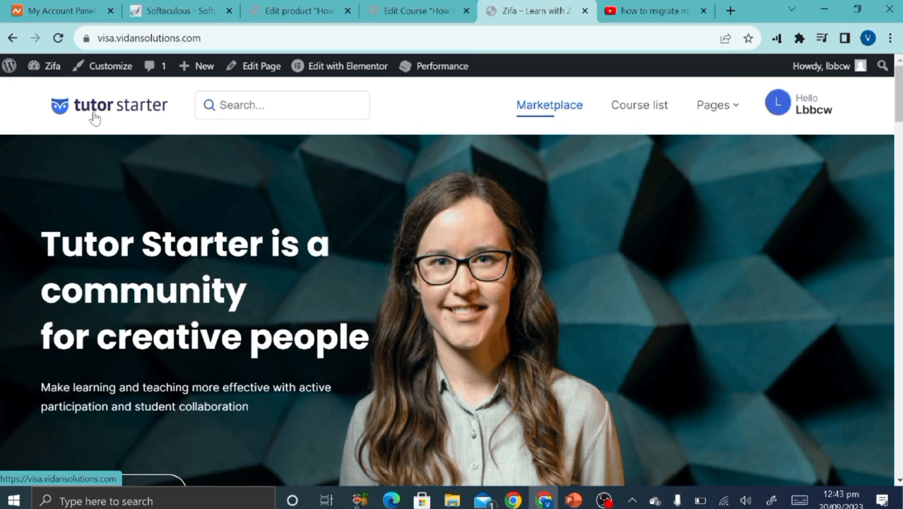
{"action": "scroll", "coordinate": [453, 283], "scroll_direction": "down", "scroll_amount": 10}
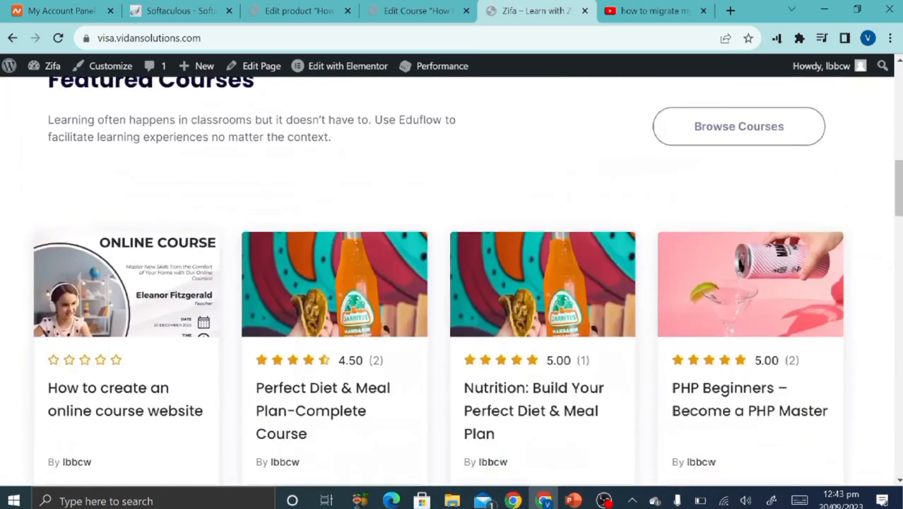
{"action": "scroll", "coordinate": [135, 338], "scroll_direction": "down", "scroll_amount": 4}
{"action": "scroll", "coordinate": [135, 344], "scroll_direction": "up", "scroll_amount": 15}
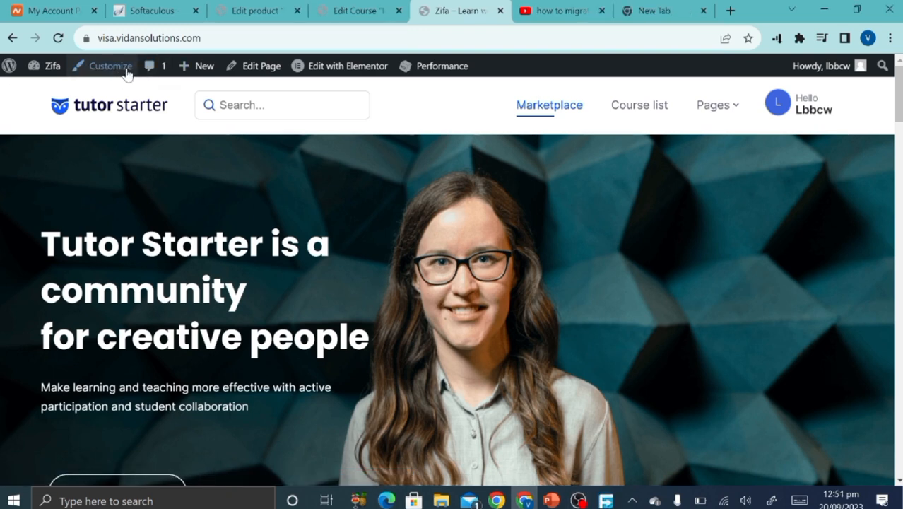
{"action": "left_click", "coordinate": [126, 73]}
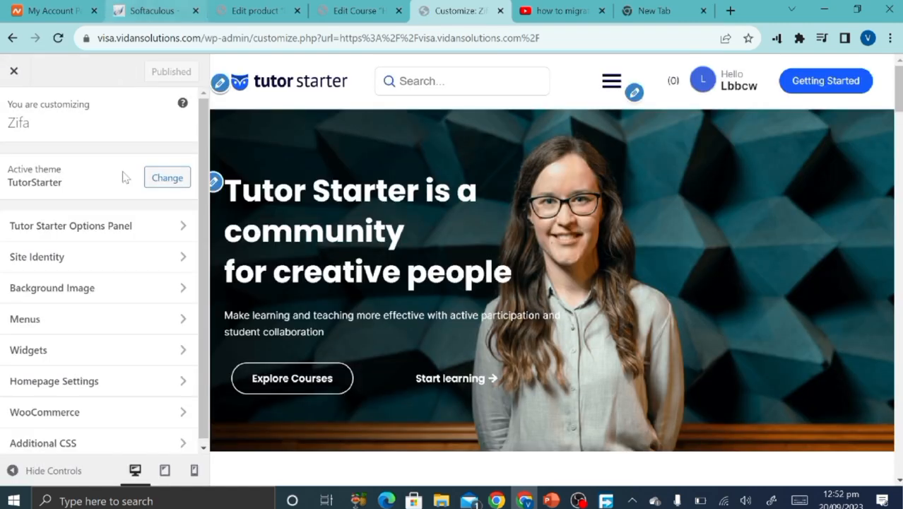
Replace the header logo with an uploaded ziflitestudio.png.
{"action": "left_click", "coordinate": [220, 83]}
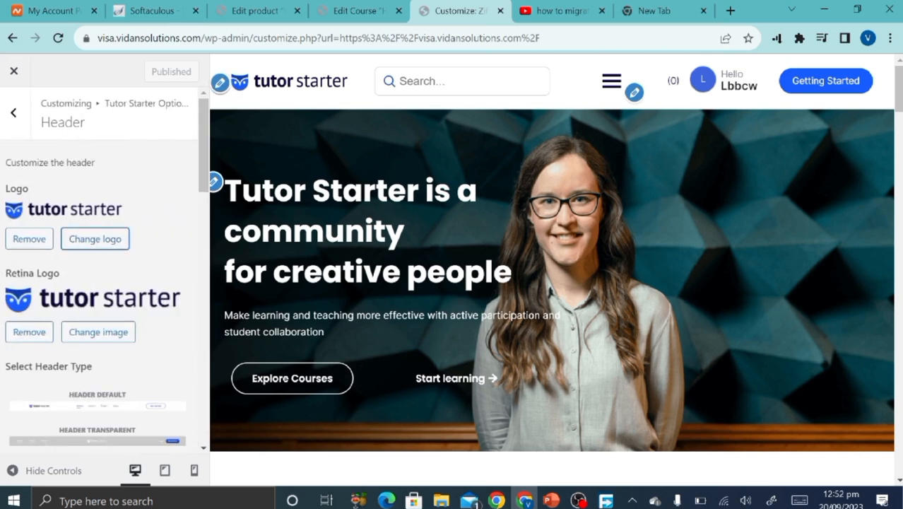
{"action": "left_click", "coordinate": [29, 239]}
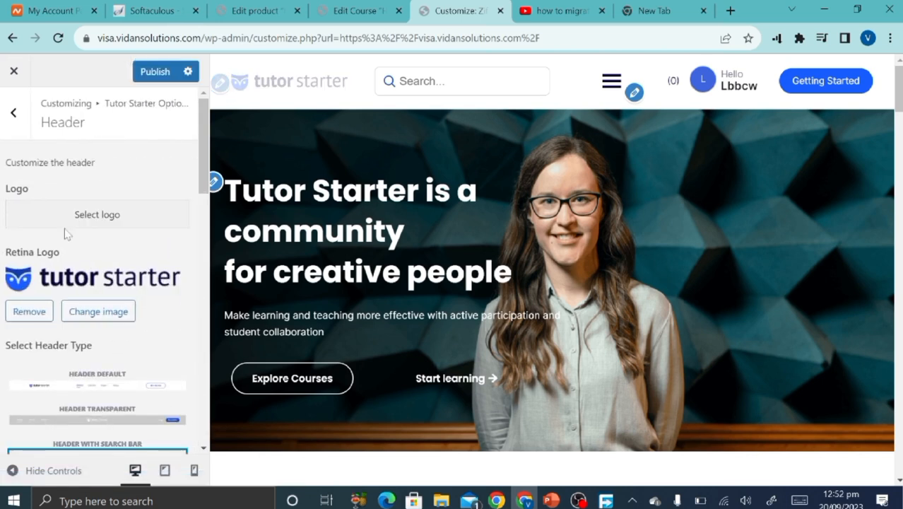
{"action": "left_click", "coordinate": [80, 216]}
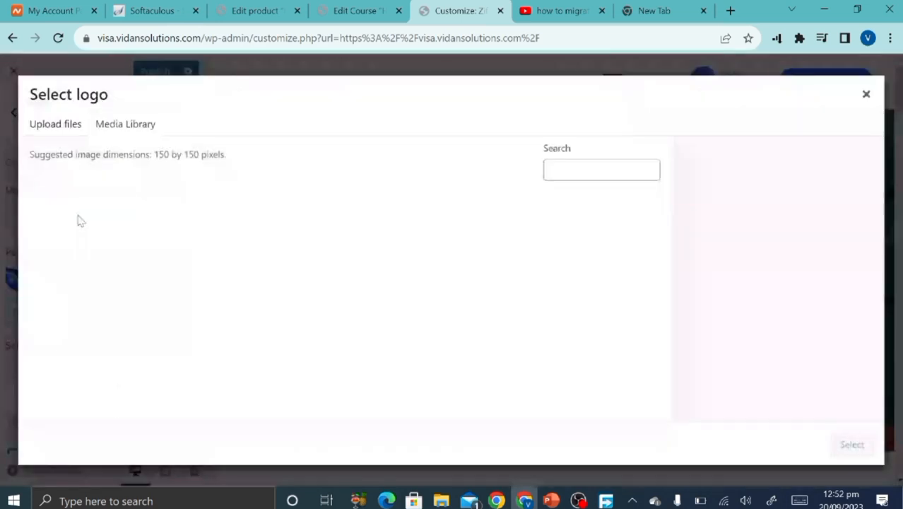
{"action": "left_click", "coordinate": [68, 133]}
{"action": "left_click", "coordinate": [463, 293]}
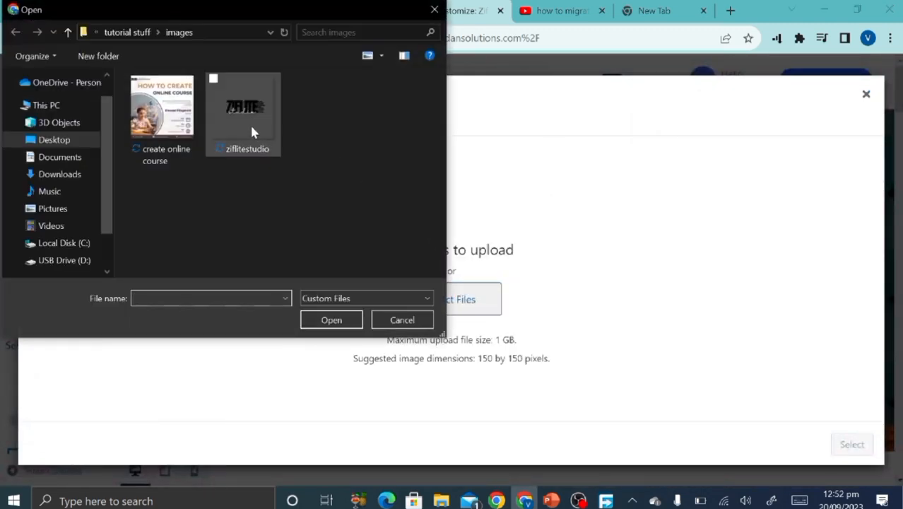
{"action": "double_click", "coordinate": [252, 129]}
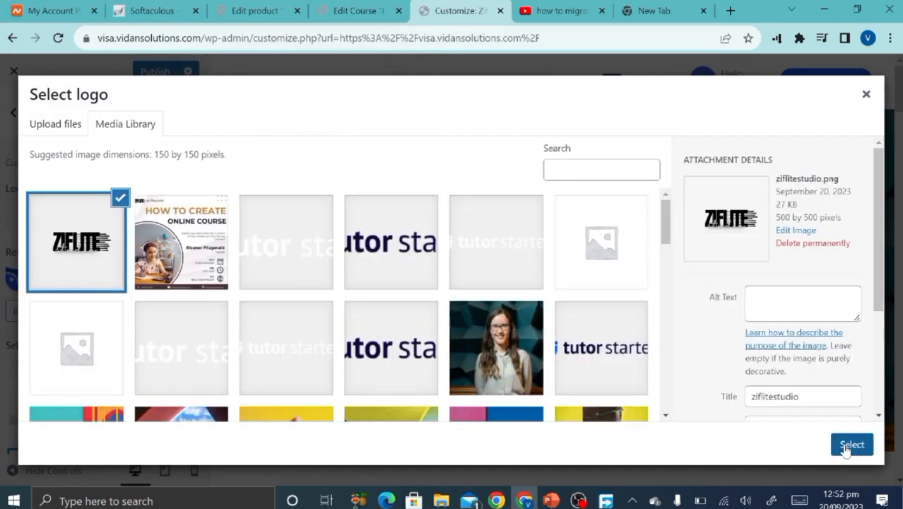
{"action": "left_click", "coordinate": [852, 445]}
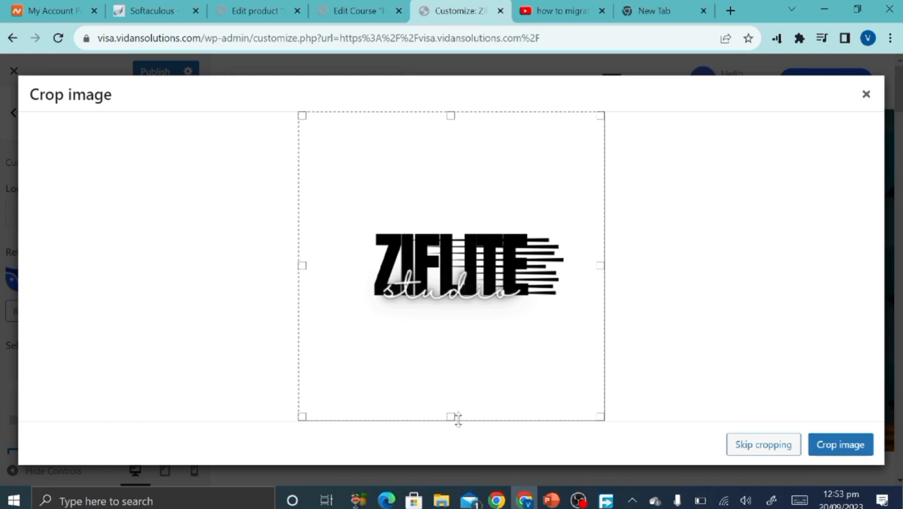
Crop the blank space above and below the new logo.
{"action": "left_click_drag", "start_coordinate": [451, 417], "coordinate": [447, 302]}
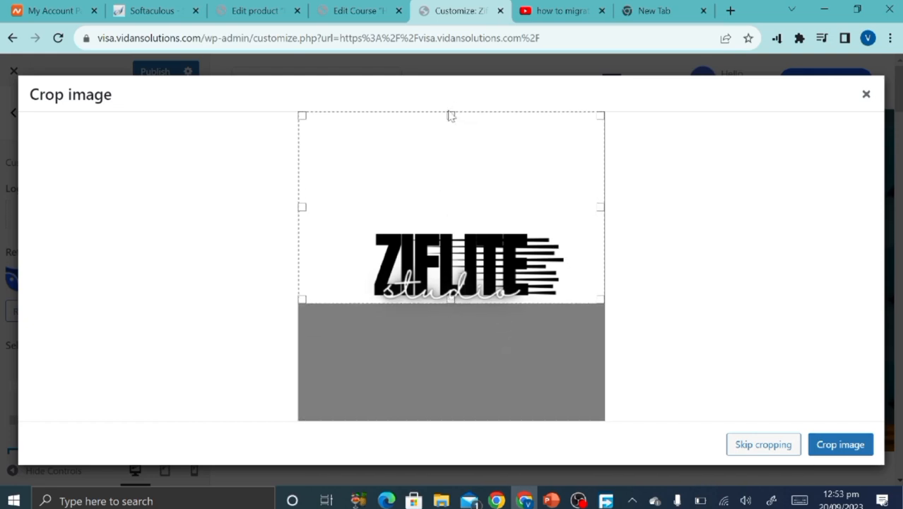
{"action": "left_click_drag", "start_coordinate": [451, 115], "coordinate": [447, 228]}
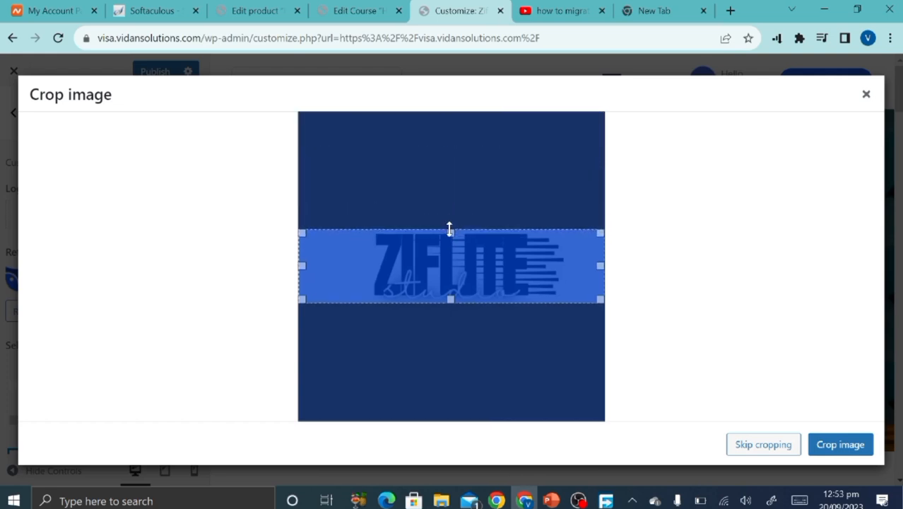
{"action": "left_click", "coordinate": [716, 315]}
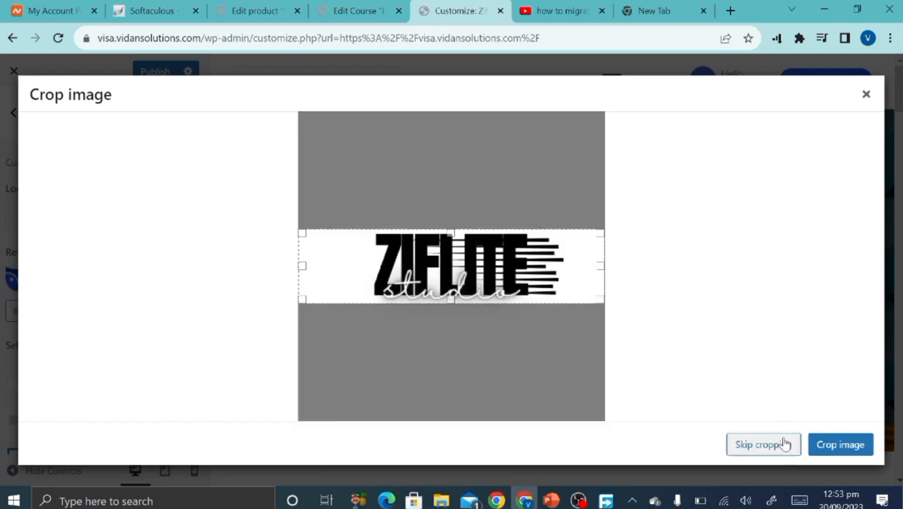
{"action": "left_click", "coordinate": [821, 444]}
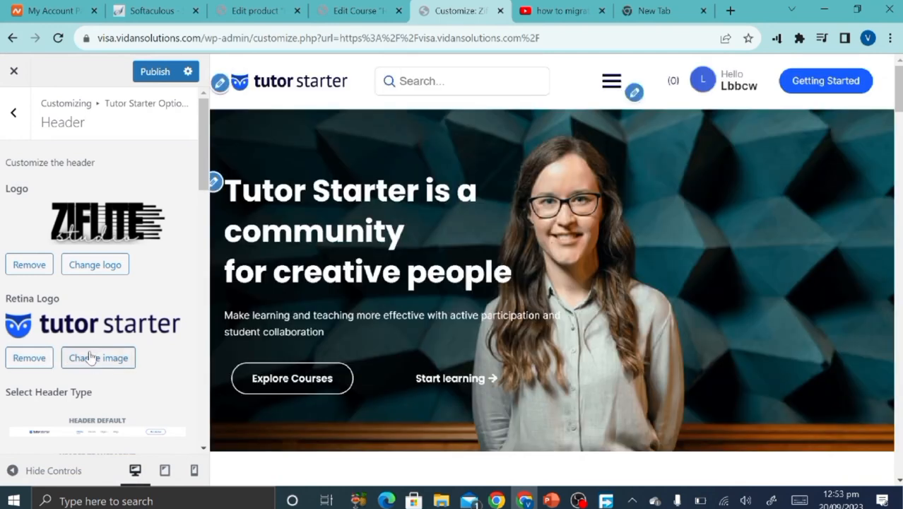
Set the Retina Logo to cropped-ziflitestudio.png from the Media Library.
{"action": "left_click", "coordinate": [85, 362]}
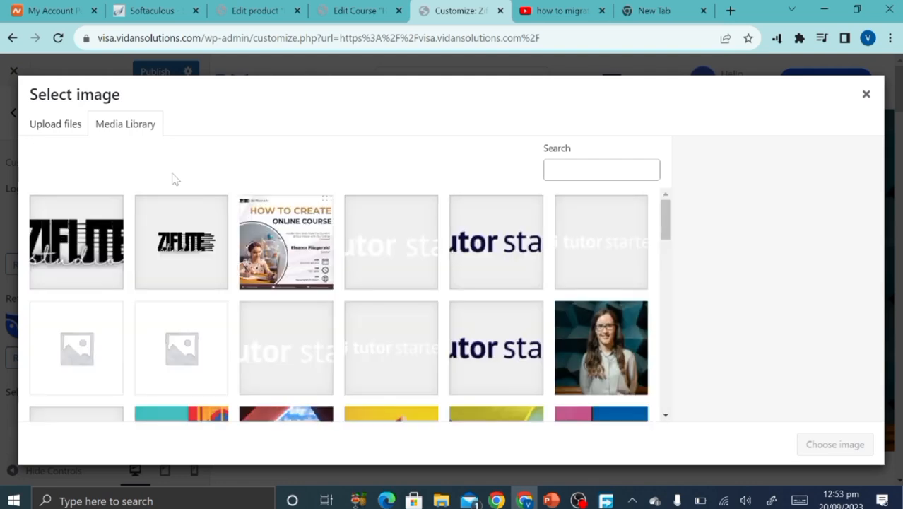
{"action": "left_click", "coordinate": [94, 221]}
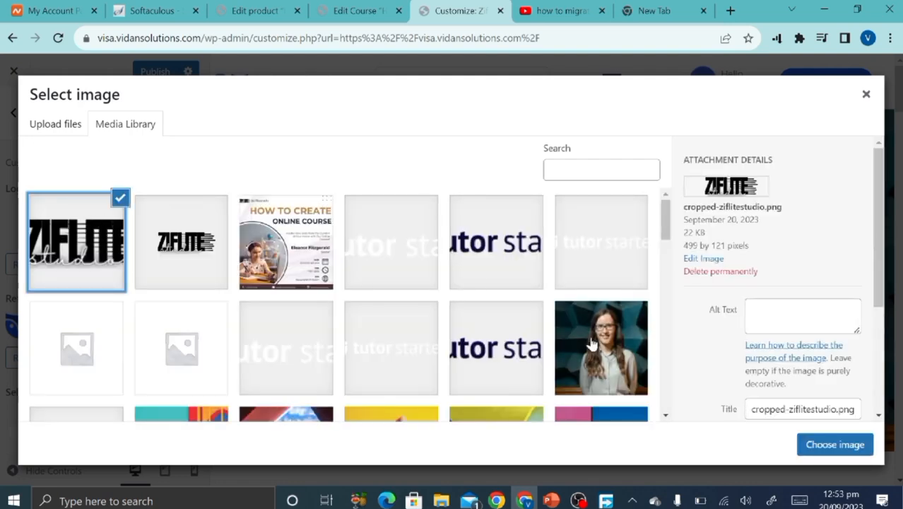
{"action": "left_click", "coordinate": [835, 446]}
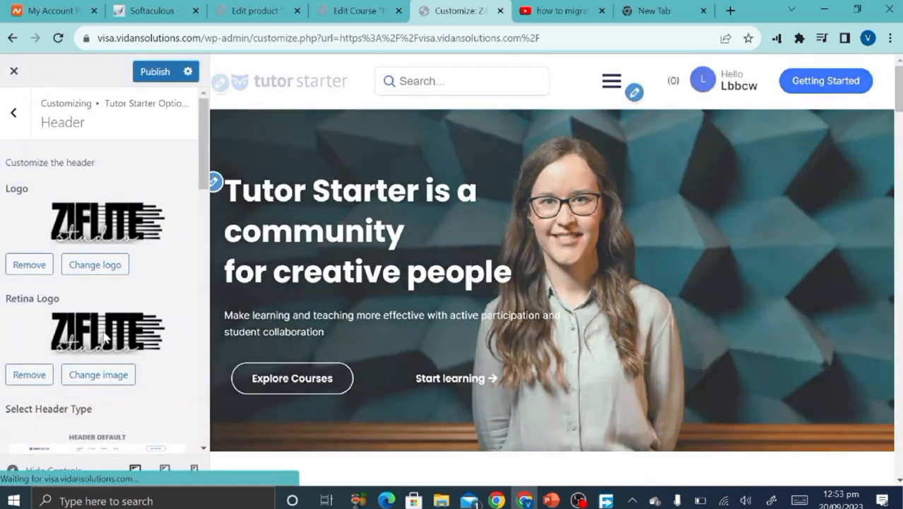
{"action": "scroll", "coordinate": [106, 333], "scroll_direction": "down", "scroll_amount": 3}
{"action": "scroll", "coordinate": [104, 338], "scroll_direction": "down", "scroll_amount": 2}
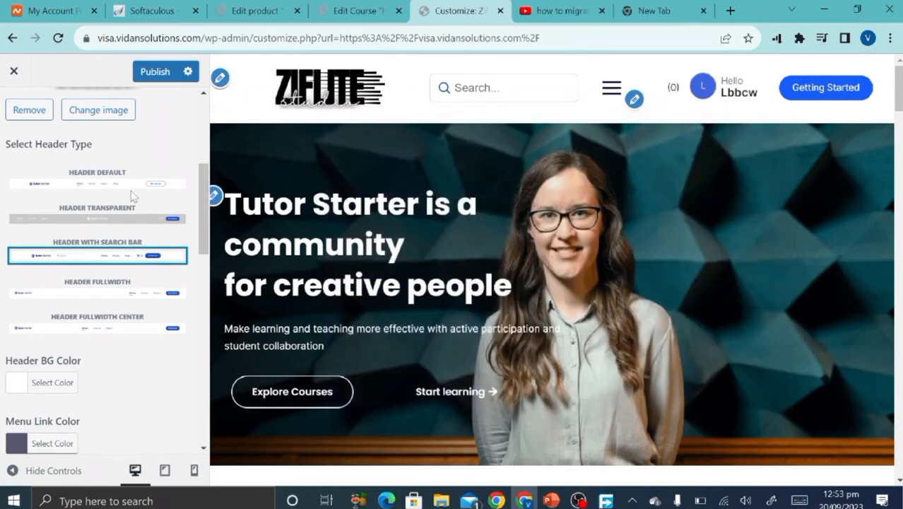
Compare the header layouts, settle on Header With Search Bar, and publish it.
{"action": "left_click", "coordinate": [140, 187]}
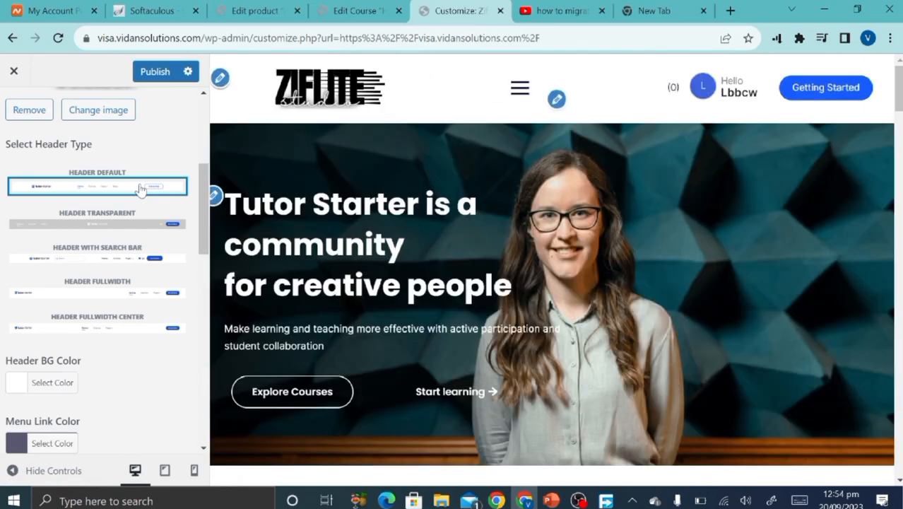
{"action": "left_click", "coordinate": [131, 258]}
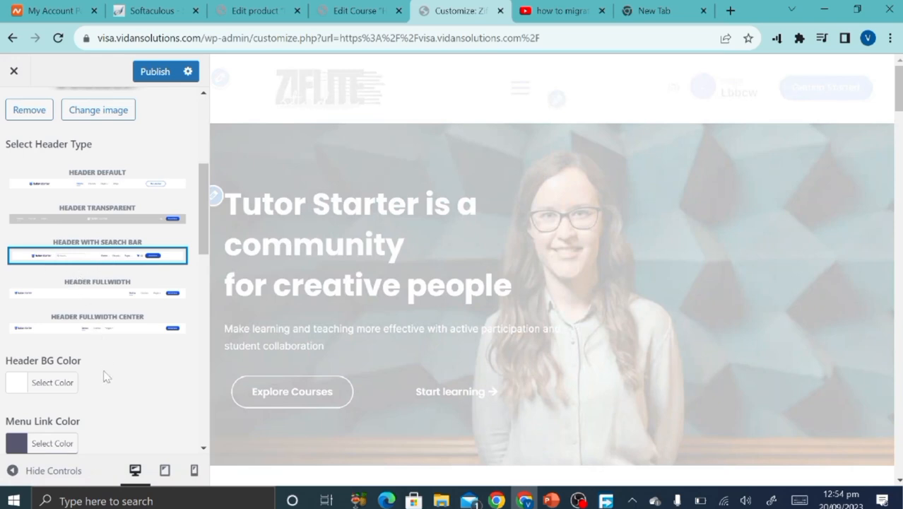
{"action": "scroll", "coordinate": [105, 377], "scroll_direction": "down", "scroll_amount": 3}
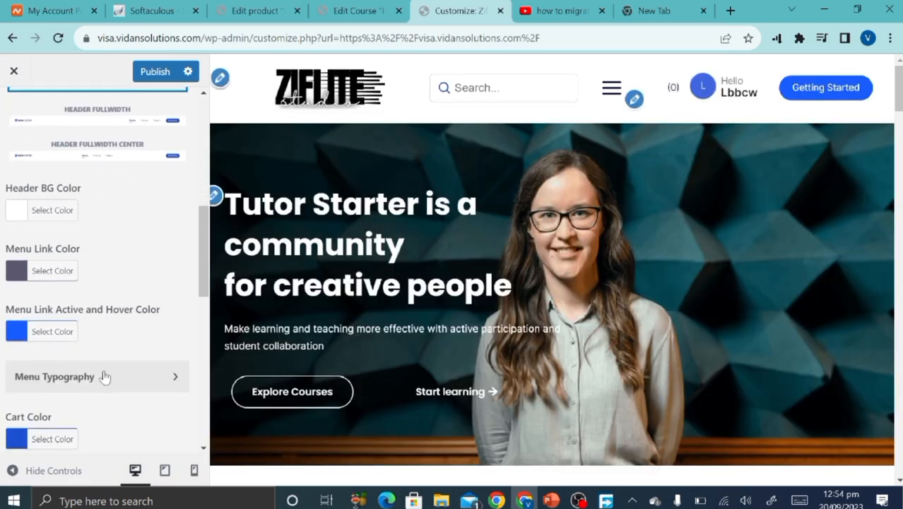
{"action": "scroll", "coordinate": [104, 374], "scroll_direction": "up", "scroll_amount": 2}
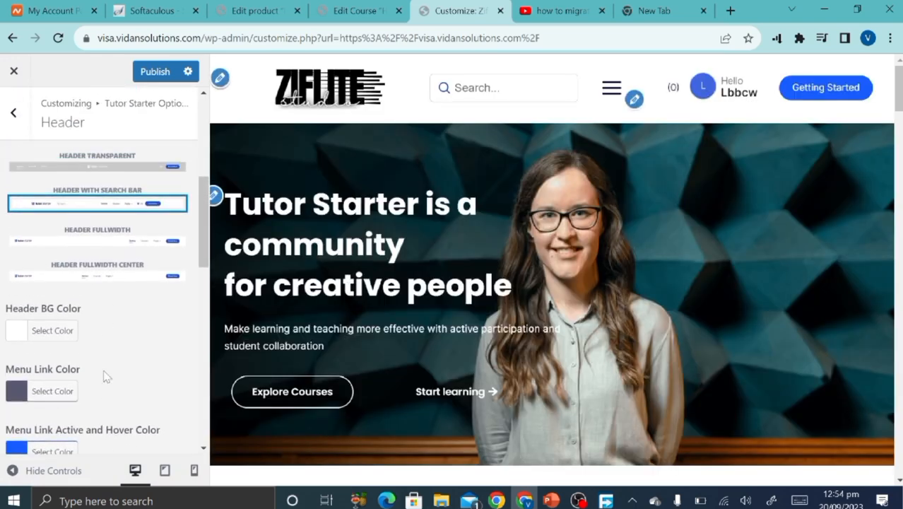
{"action": "left_click", "coordinate": [130, 241]}
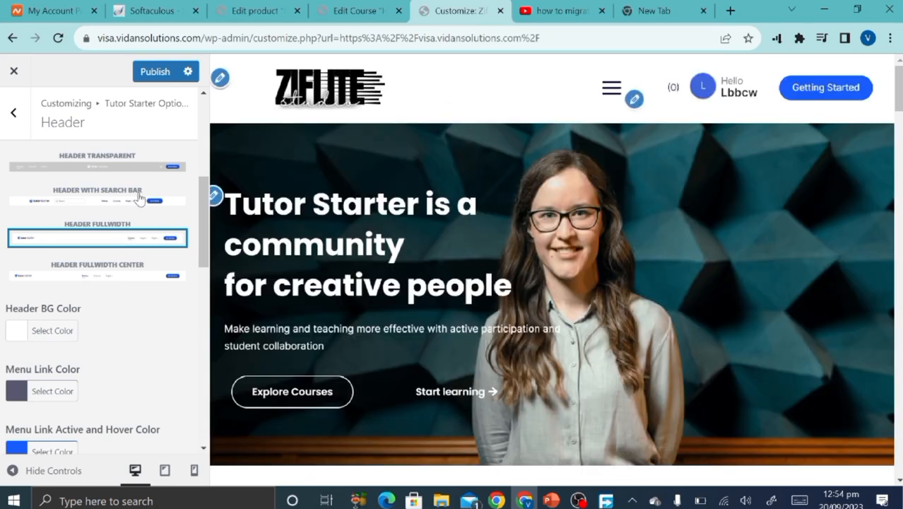
{"action": "left_click", "coordinate": [140, 201]}
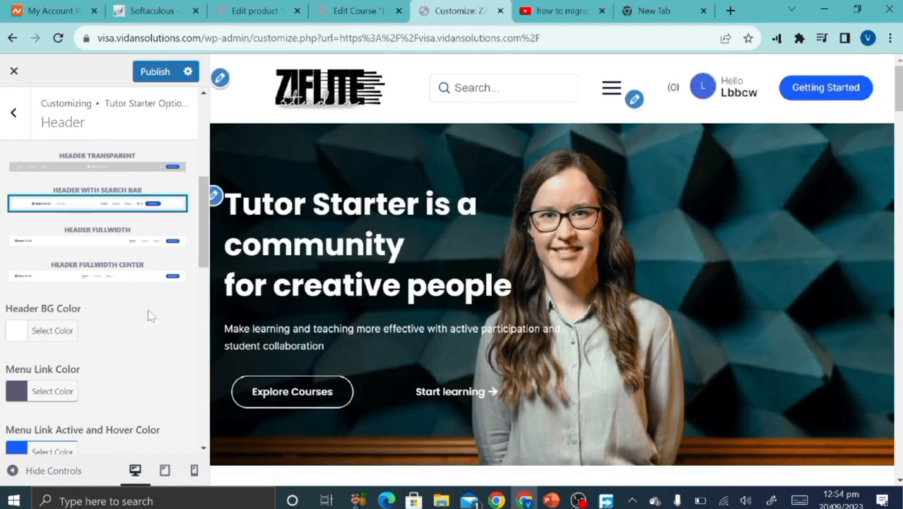
{"action": "scroll", "coordinate": [147, 315], "scroll_direction": "down", "scroll_amount": 4}
{"action": "scroll", "coordinate": [147, 315], "scroll_direction": "up", "scroll_amount": 5}
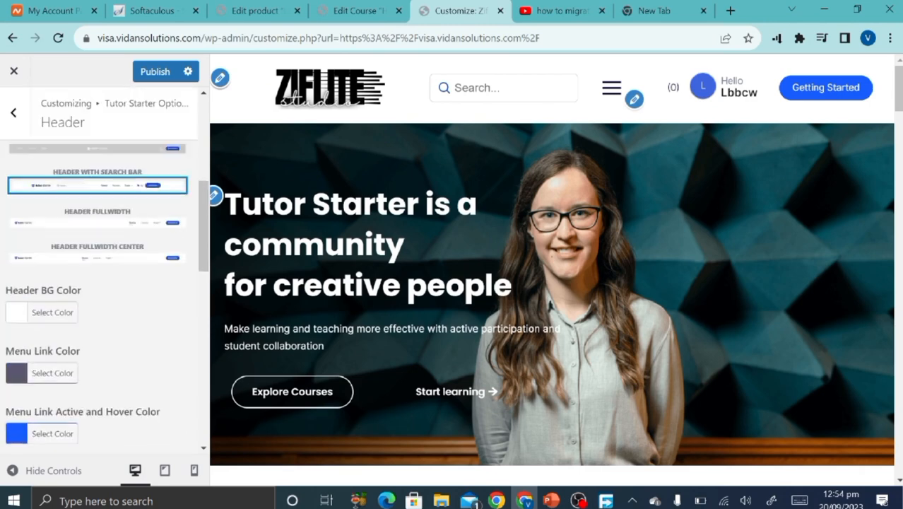
{"action": "left_click", "coordinate": [154, 71]}
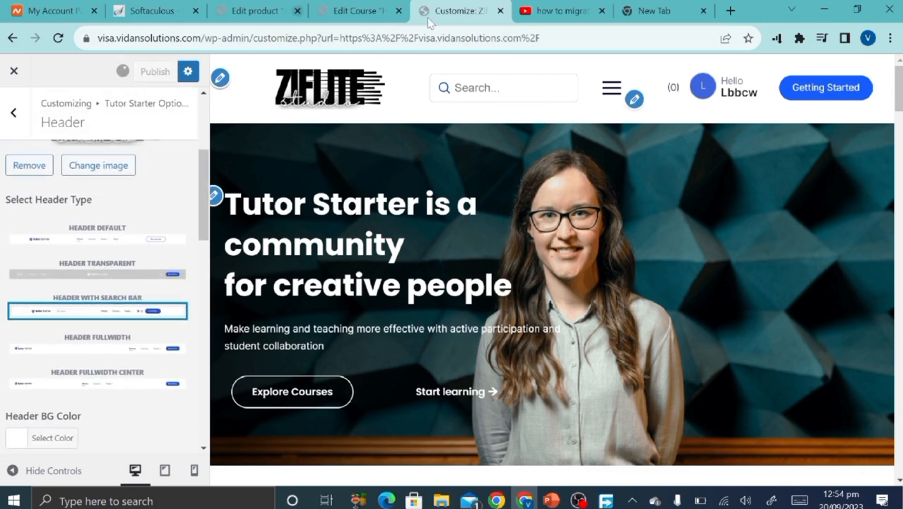
{"action": "left_click", "coordinate": [636, 100]}
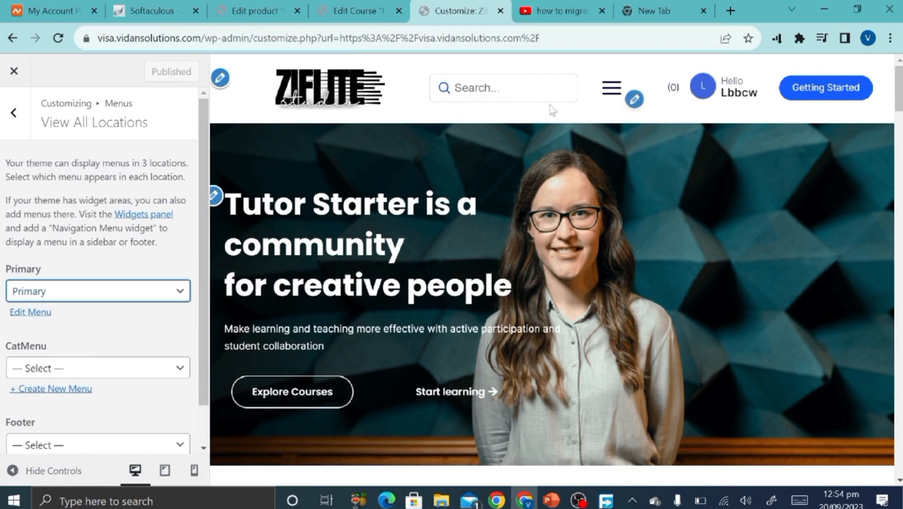
Back out of the menu settings into the Tutor Starter Options Panel and view the footer.
{"action": "scroll", "coordinate": [130, 363], "scroll_direction": "down", "scroll_amount": 2}
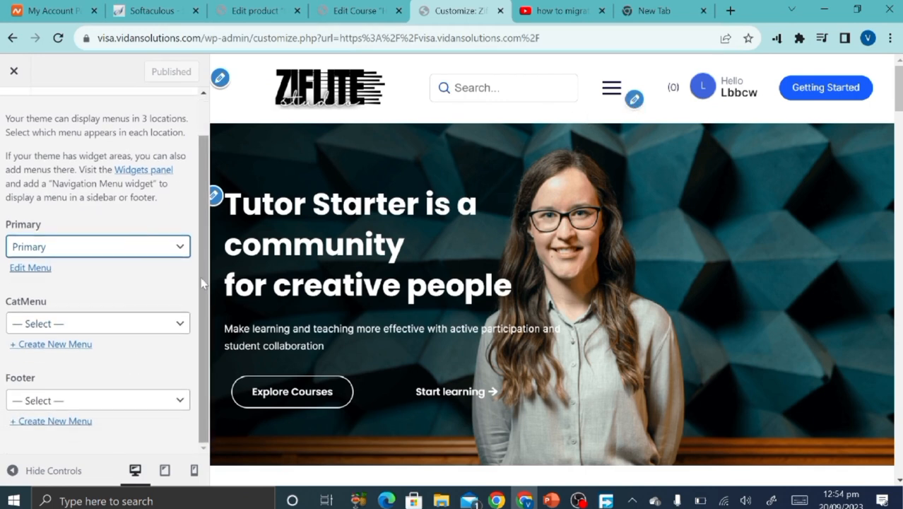
{"action": "scroll", "coordinate": [87, 305], "scroll_direction": "up", "scroll_amount": 2}
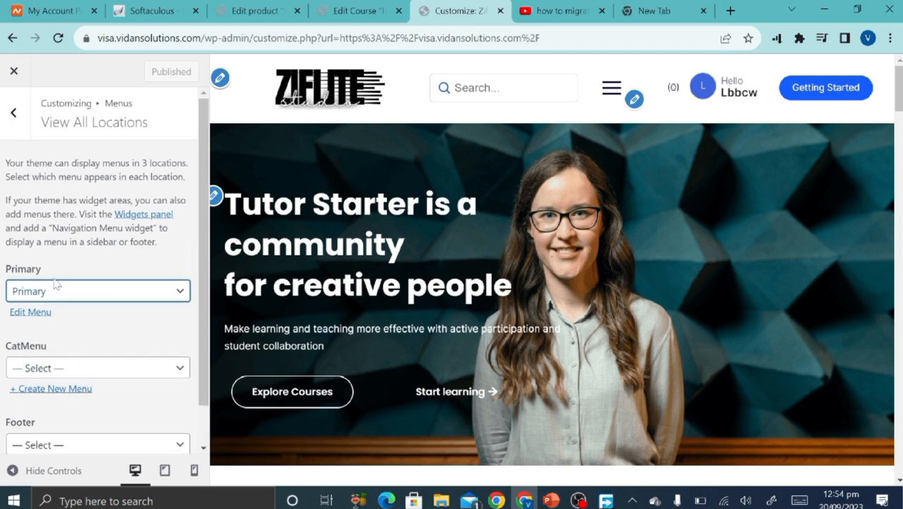
{"action": "scroll", "coordinate": [95, 307], "scroll_direction": "down", "scroll_amount": 2}
{"action": "scroll", "coordinate": [96, 307], "scroll_direction": "up", "scroll_amount": 2}
{"action": "left_click", "coordinate": [8, 131]}
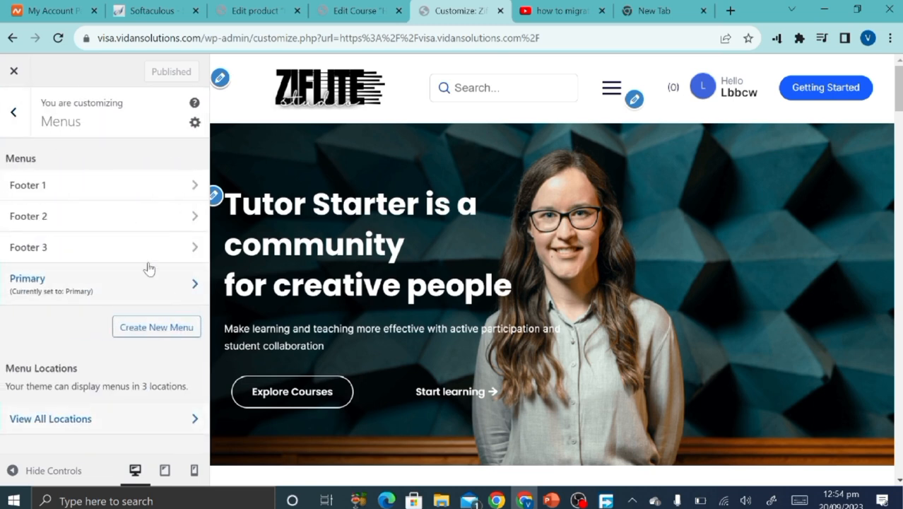
{"action": "left_click", "coordinate": [9, 133]}
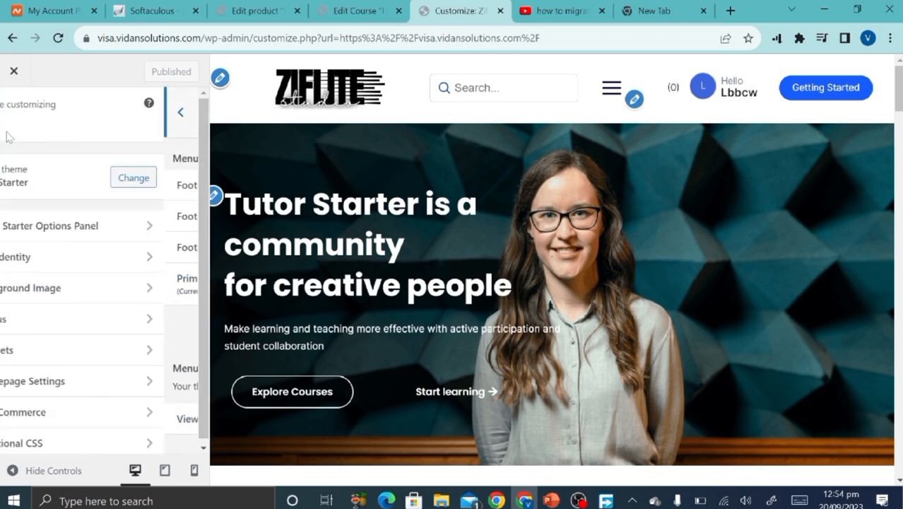
{"action": "left_click", "coordinate": [58, 235]}
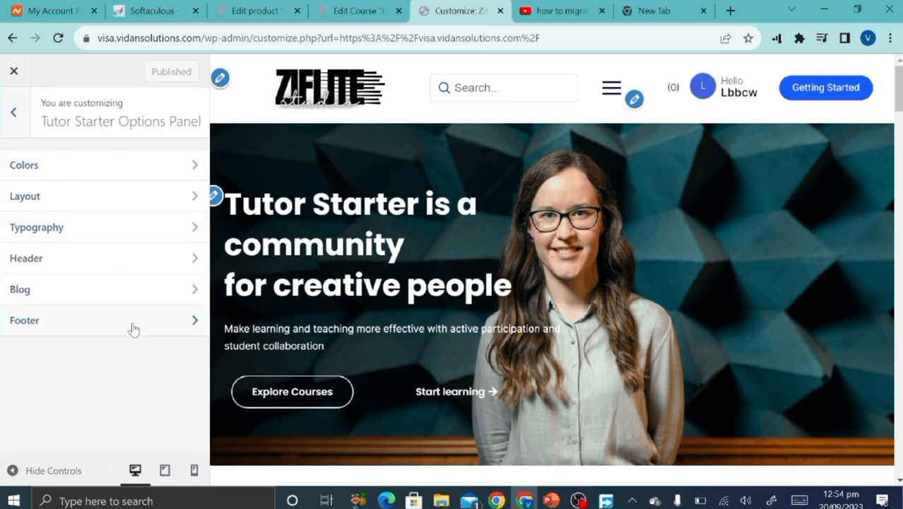
{"action": "scroll", "coordinate": [552, 268], "scroll_direction": "down", "scroll_amount": 9}
{"action": "scroll", "coordinate": [429, 334], "scroll_direction": "down", "scroll_amount": 15}
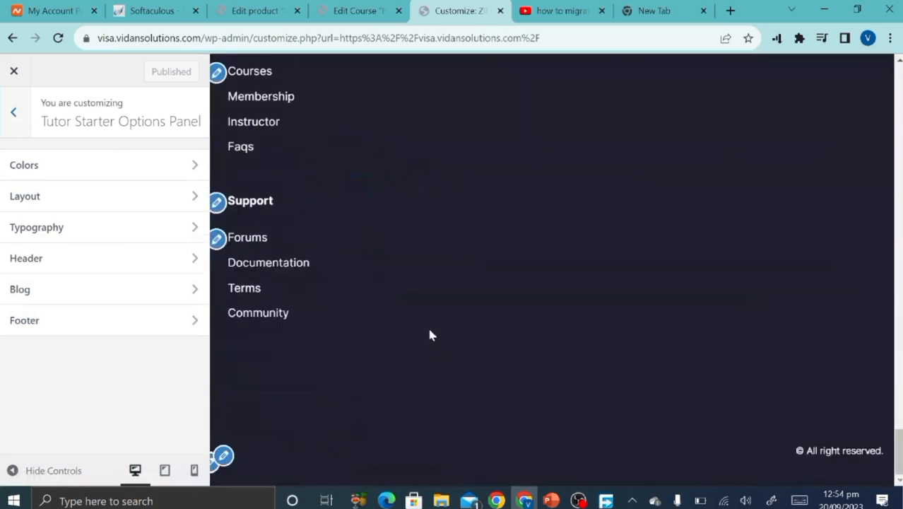
{"action": "scroll", "coordinate": [379, 258], "scroll_direction": "up", "scroll_amount": 3}
{"action": "scroll", "coordinate": [283, 131], "scroll_direction": "up", "scroll_amount": 5}
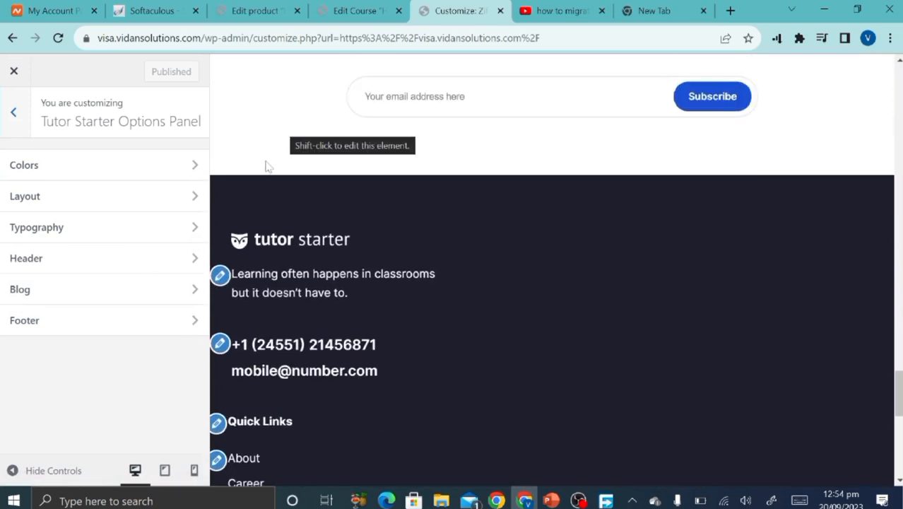
Open the footer widgets for editing and dismiss the block widgets welcome notice.
{"action": "left_click", "coordinate": [219, 275]}
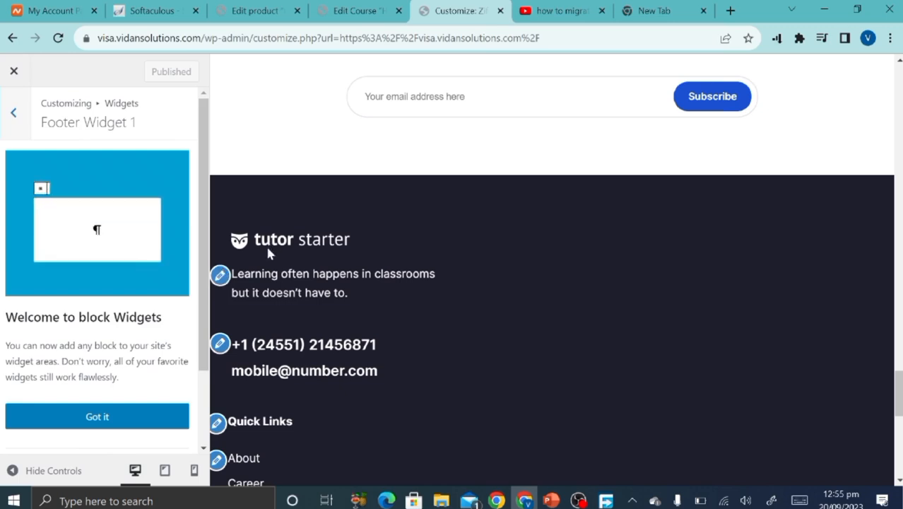
{"action": "scroll", "coordinate": [140, 319], "scroll_direction": "down", "scroll_amount": 2}
{"action": "left_click", "coordinate": [139, 319]}
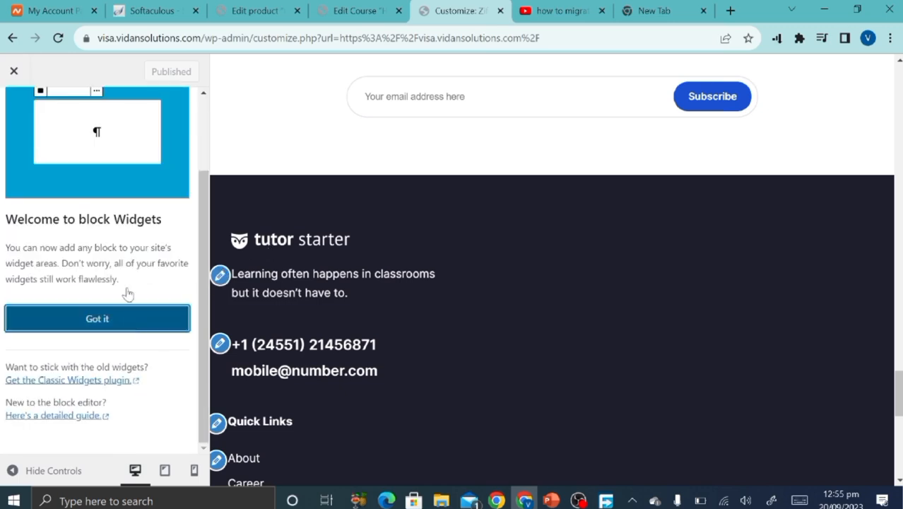
{"action": "scroll", "coordinate": [137, 337], "scroll_direction": "down", "scroll_amount": 1}
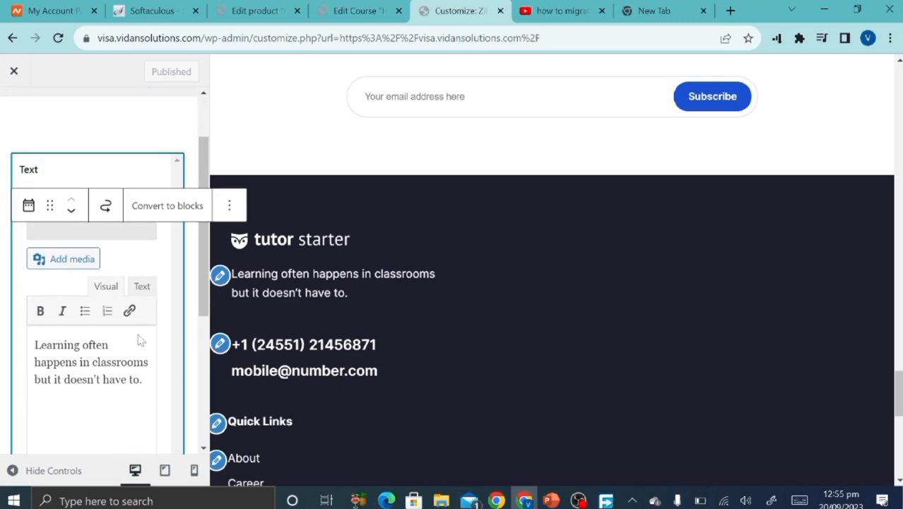
{"action": "left_click", "coordinate": [108, 350]}
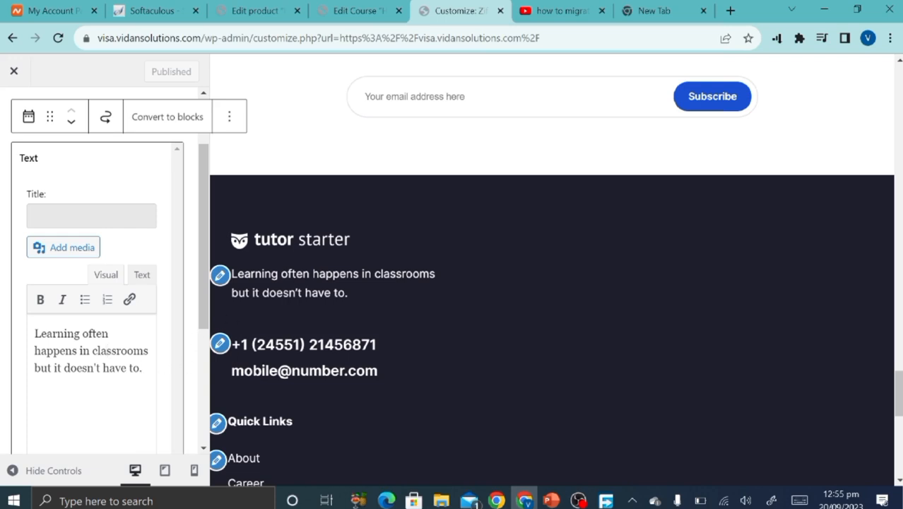
Replace the footer's old contact phone number with the new number and publish.
{"action": "left_click", "coordinate": [220, 345]}
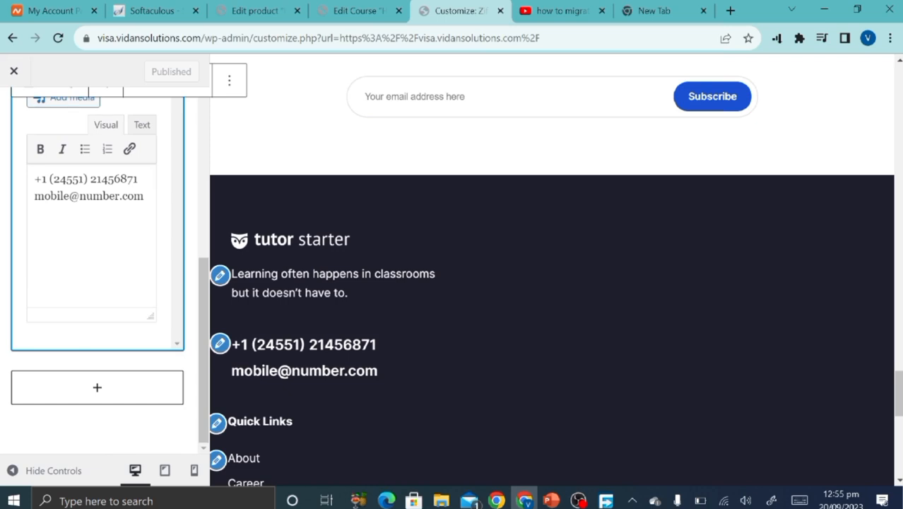
{"action": "left_click_drag", "start_coordinate": [41, 179], "coordinate": [139, 179]}
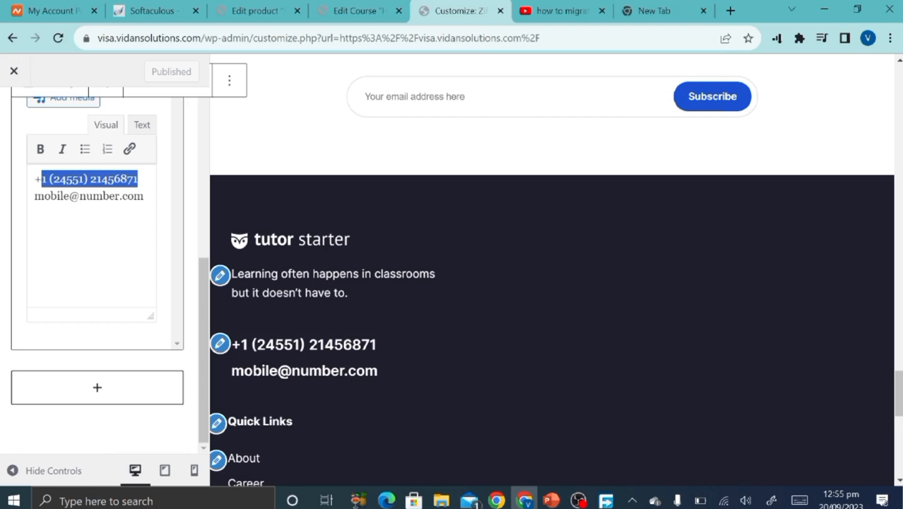
{"action": "key", "text": "BackSpace"}
{"action": "key", "text": "BackSpace"}
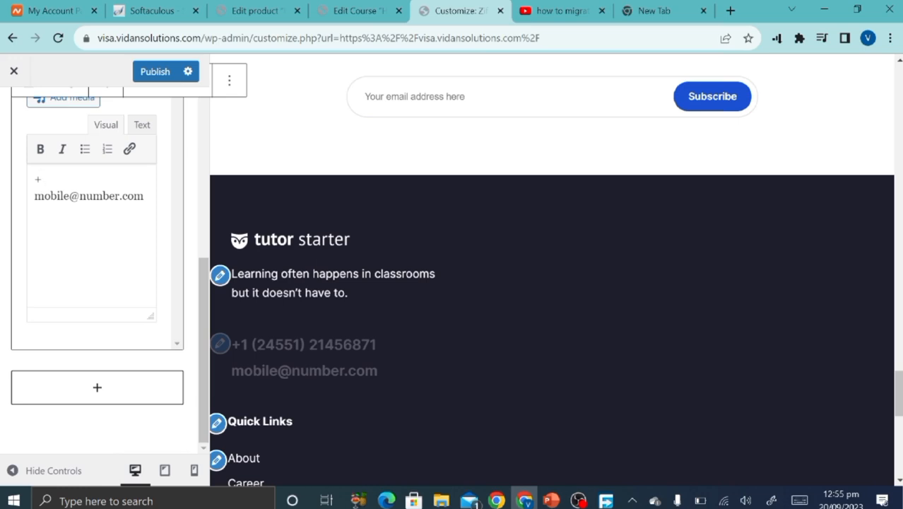
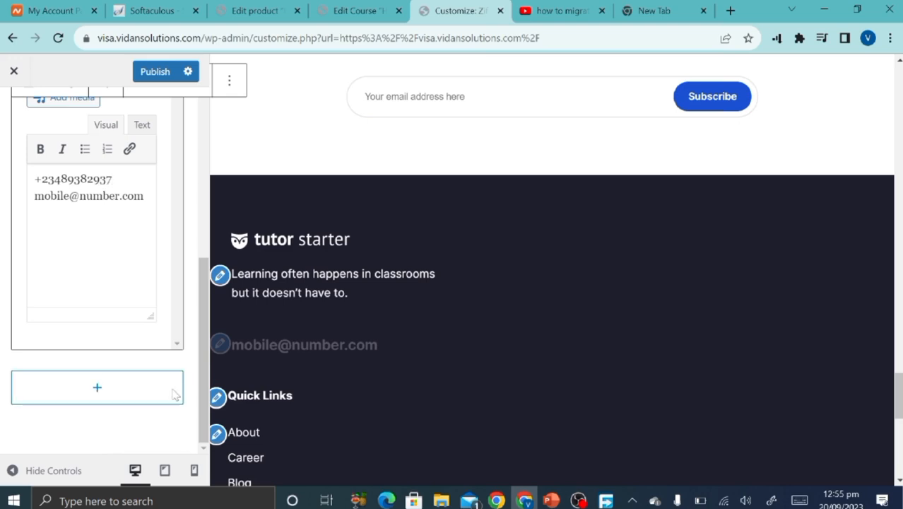
{"action": "left_click", "coordinate": [157, 72]}
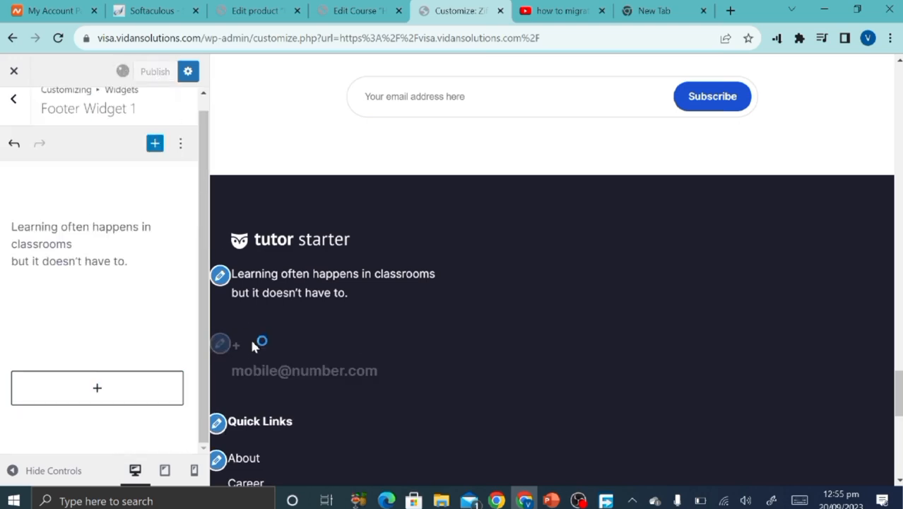
{"action": "scroll", "coordinate": [262, 362], "scroll_direction": "down", "scroll_amount": 1}
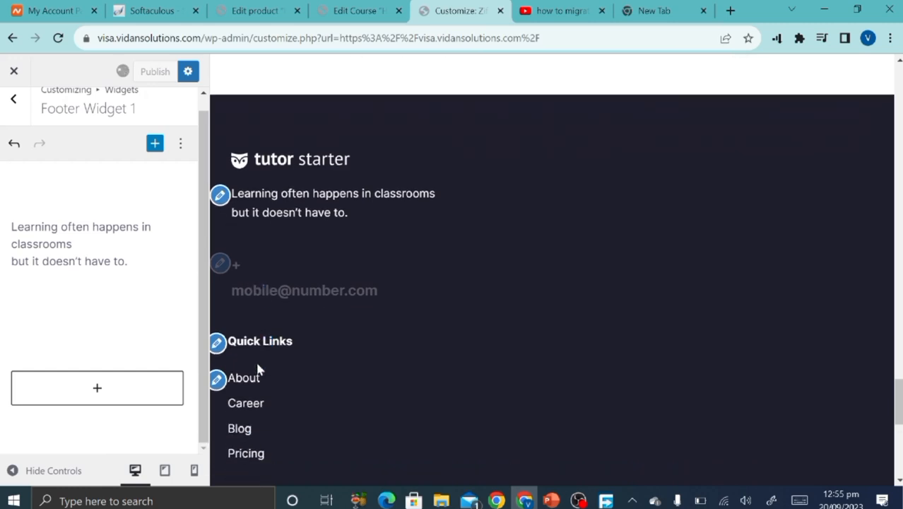
Inspect the About link in the footer Quick Links menu without changing it.
{"action": "left_click", "coordinate": [219, 380]}
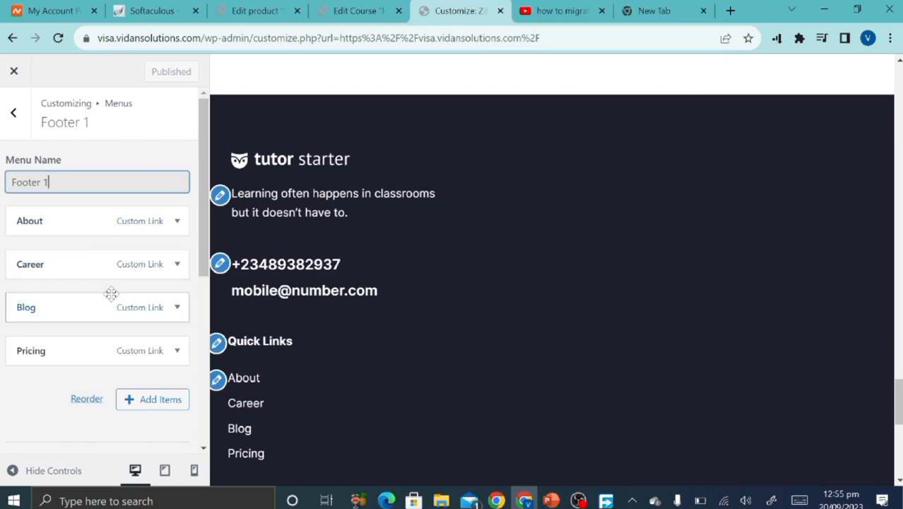
{"action": "left_click", "coordinate": [103, 225]}
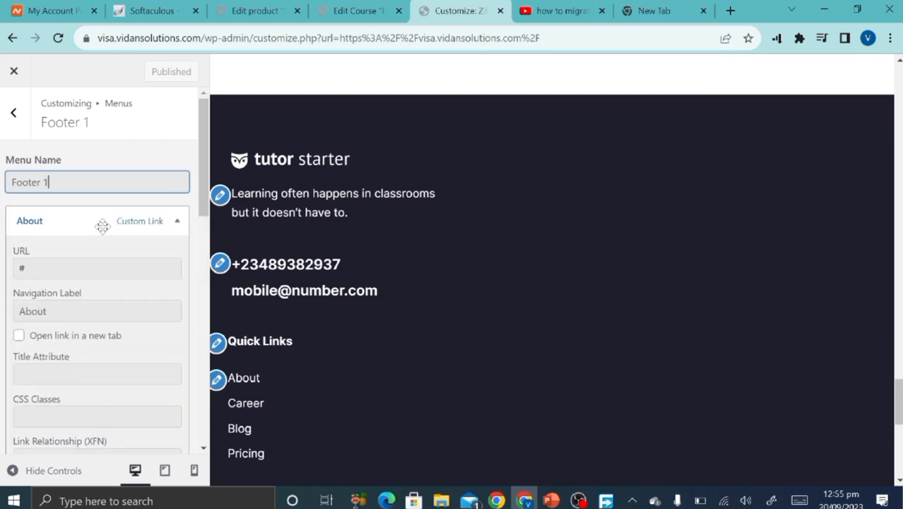
{"action": "left_click", "coordinate": [74, 311]}
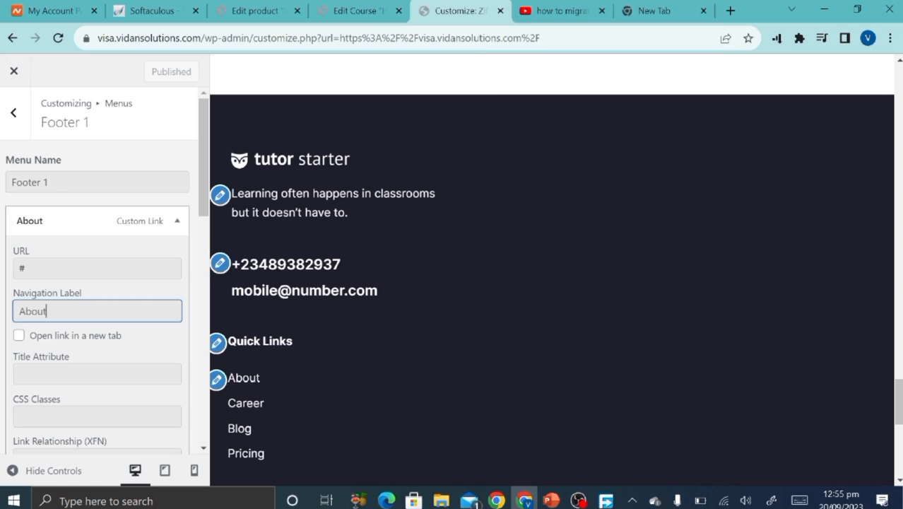
{"action": "left_click", "coordinate": [101, 218]}
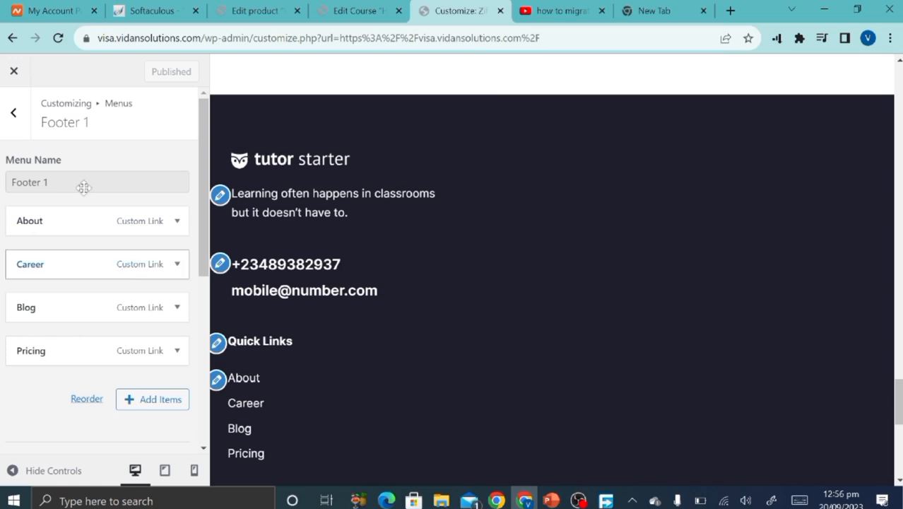
Review the Footer 3 and Footer 1 menus' links.
{"action": "left_click", "coordinate": [15, 115]}
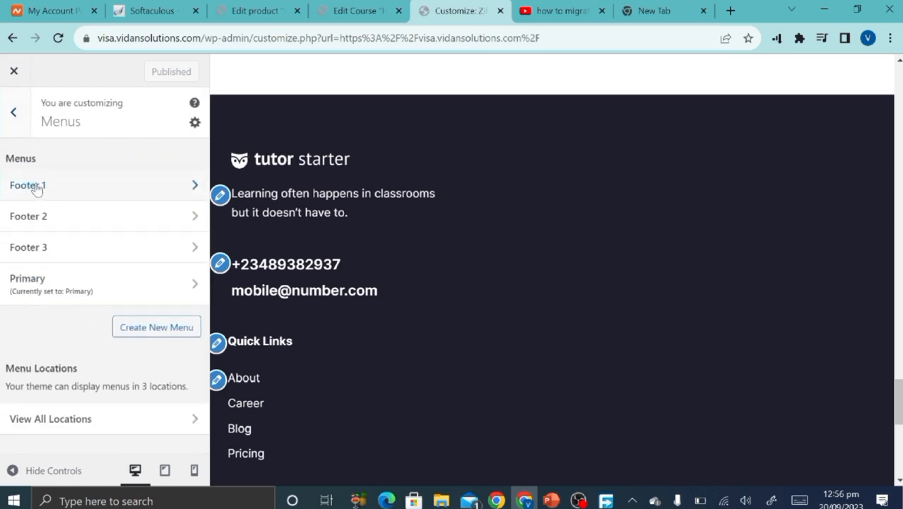
{"action": "left_click", "coordinate": [67, 244]}
{"action": "scroll", "coordinate": [66, 228], "scroll_direction": "down", "scroll_amount": 2}
{"action": "scroll", "coordinate": [43, 176], "scroll_direction": "up", "scroll_amount": 2}
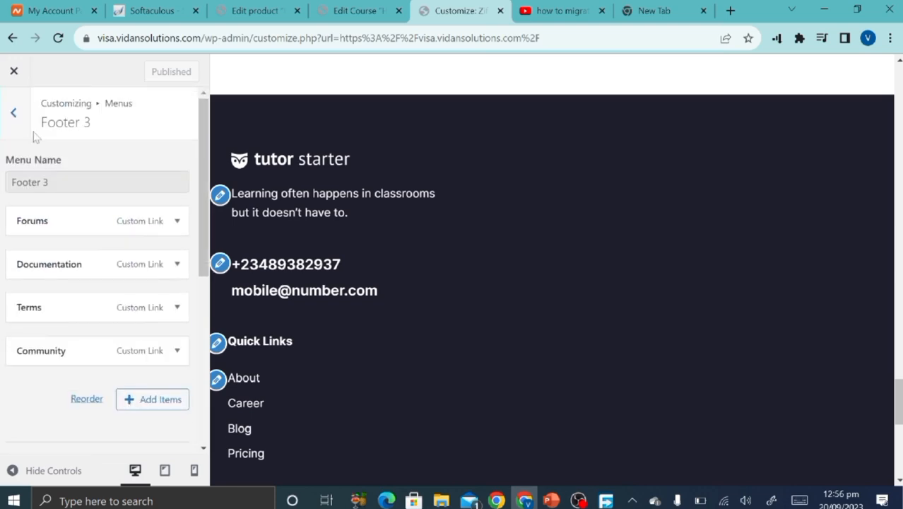
{"action": "left_click", "coordinate": [14, 113]}
{"action": "left_click", "coordinate": [26, 196]}
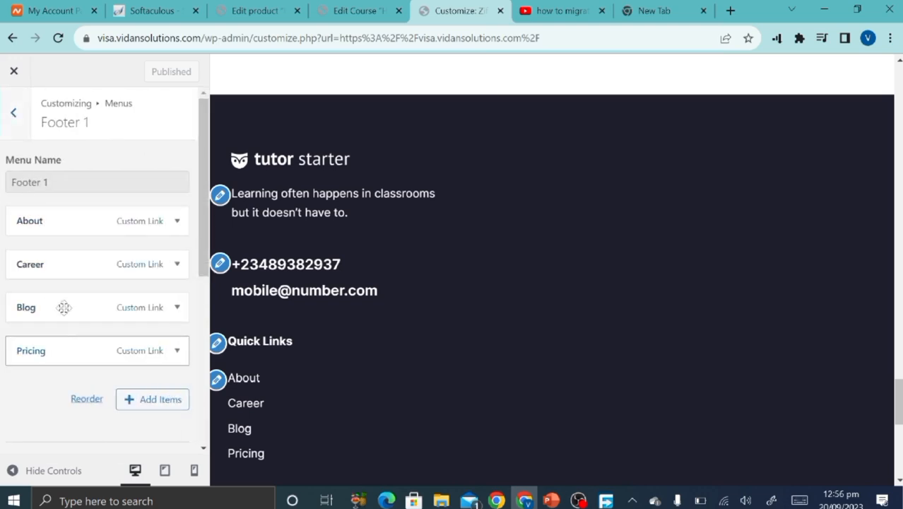
{"action": "left_click", "coordinate": [12, 112]}
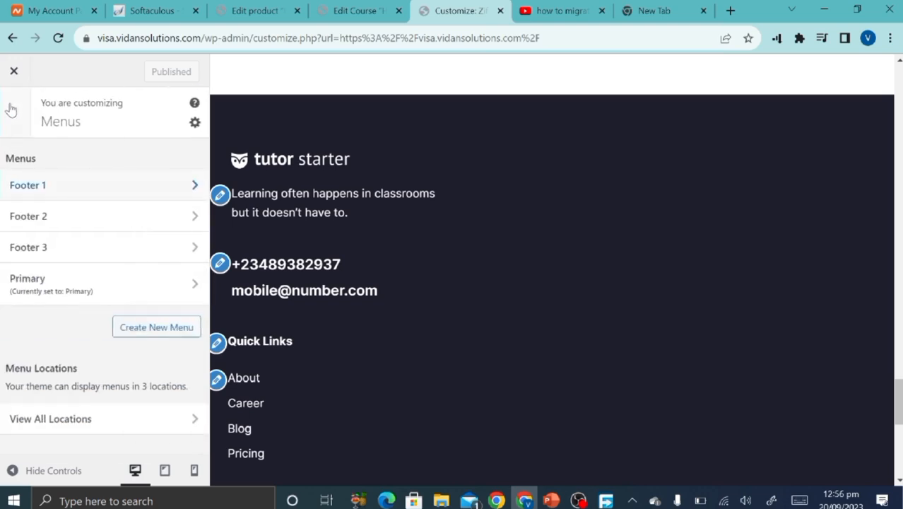
Check Footer 2's Courses link and Footer 3, then return to the main Customizer sections.
{"action": "left_click", "coordinate": [28, 216]}
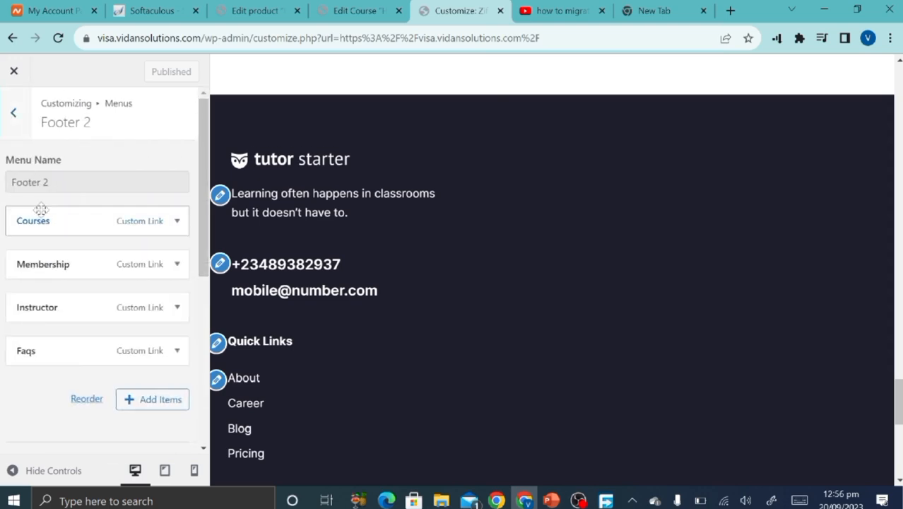
{"action": "left_click", "coordinate": [44, 221]}
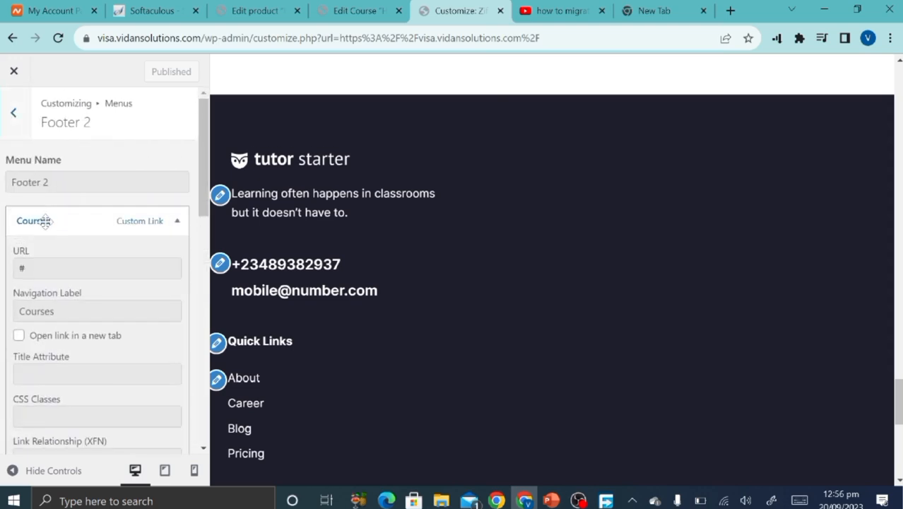
{"action": "left_click", "coordinate": [44, 221]}
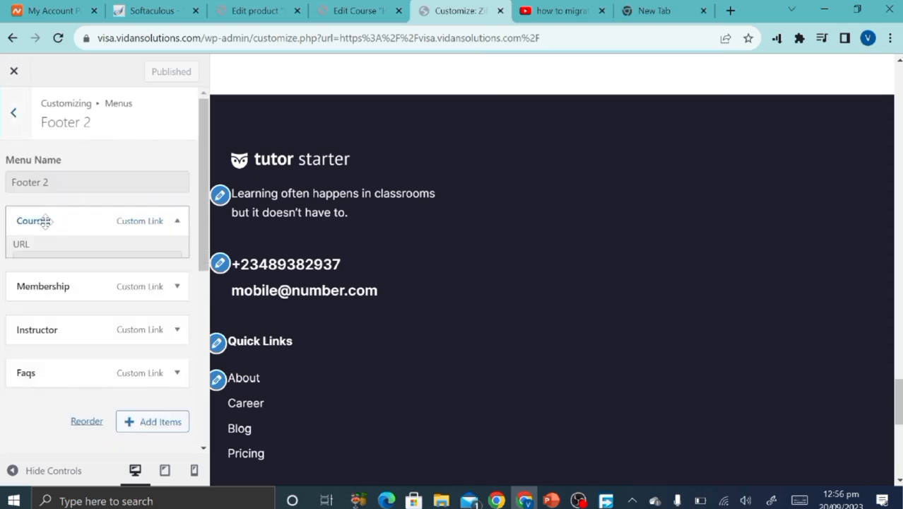
{"action": "left_click", "coordinate": [13, 114]}
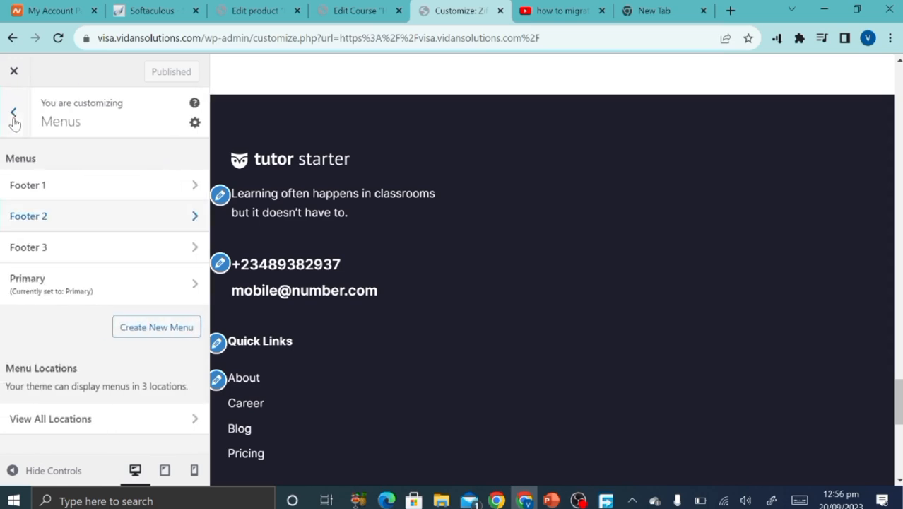
{"action": "left_click", "coordinate": [33, 248]}
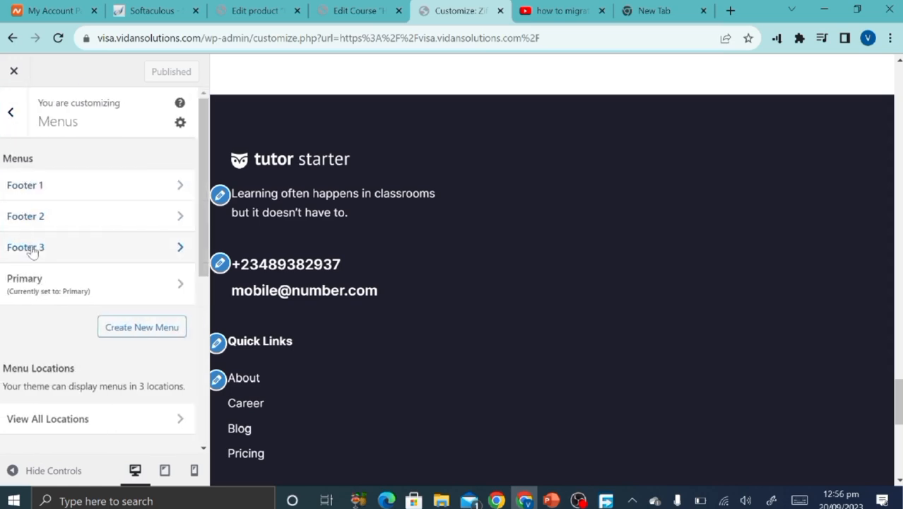
{"action": "left_click", "coordinate": [14, 114]}
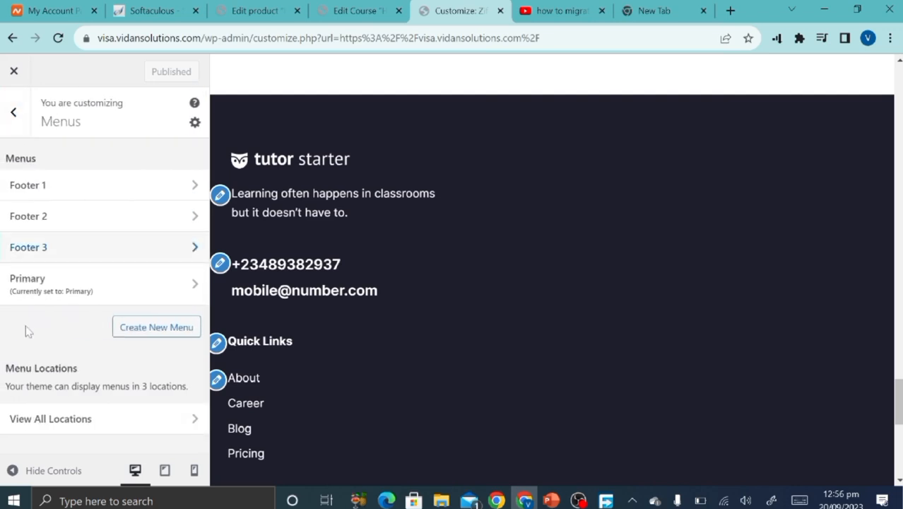
{"action": "left_click", "coordinate": [13, 112]}
Inspect the tagline text widget in Footer Widget 1 without changing it.
{"action": "scroll", "coordinate": [38, 363], "scroll_direction": "down", "scroll_amount": 1}
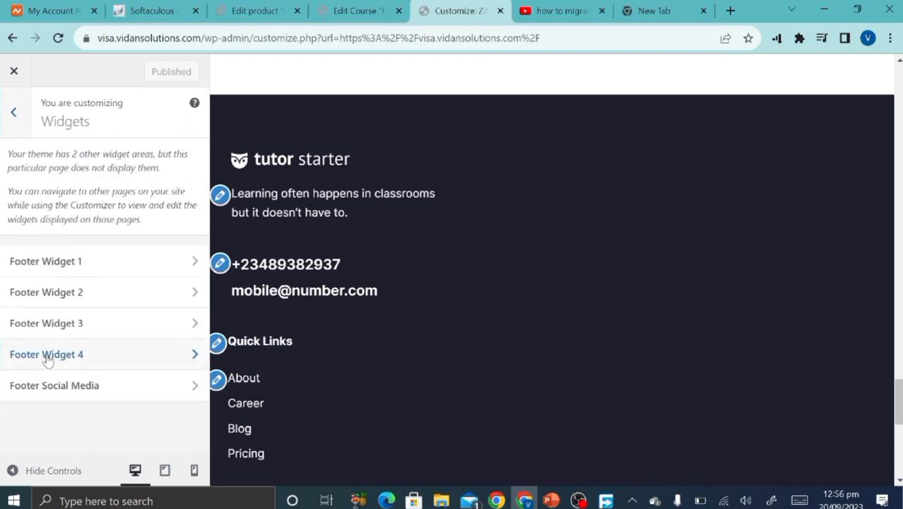
{"action": "left_click", "coordinate": [72, 273]}
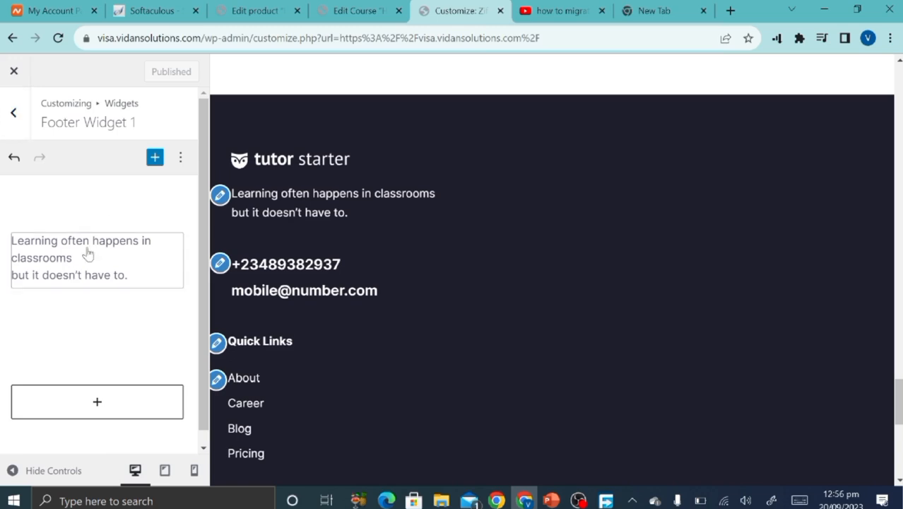
{"action": "left_click", "coordinate": [88, 254]}
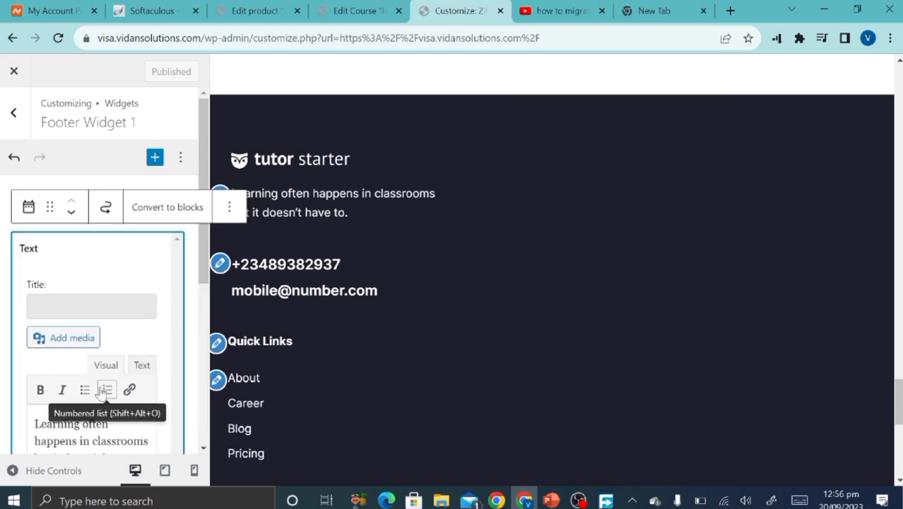
{"action": "scroll", "coordinate": [102, 393], "scroll_direction": "down", "scroll_amount": 3}
{"action": "scroll", "coordinate": [103, 391], "scroll_direction": "up", "scroll_amount": 2}
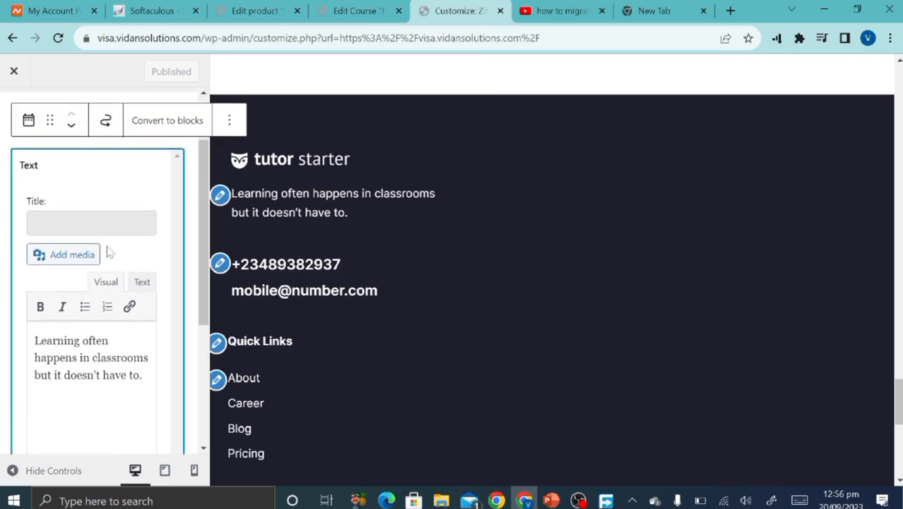
{"action": "left_click", "coordinate": [106, 228]}
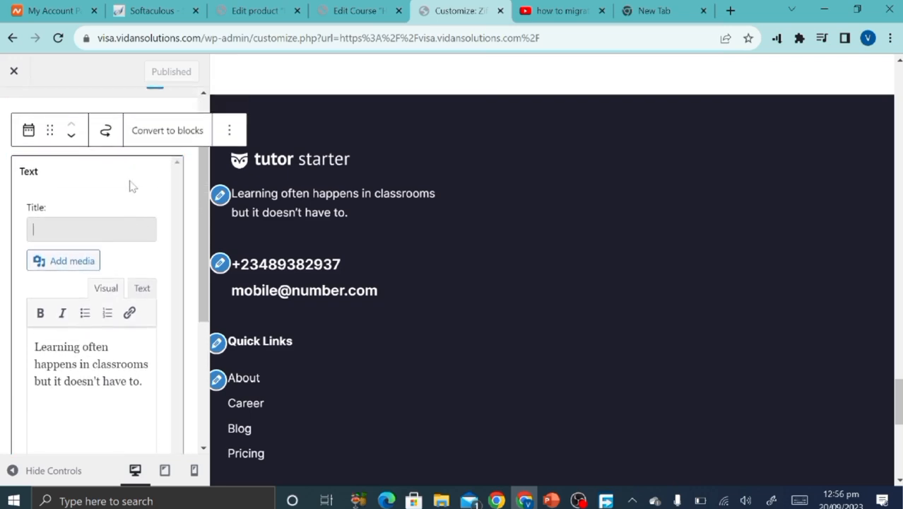
{"action": "scroll", "coordinate": [130, 186], "scroll_direction": "up", "scroll_amount": 1}
{"action": "left_click", "coordinate": [21, 113]}
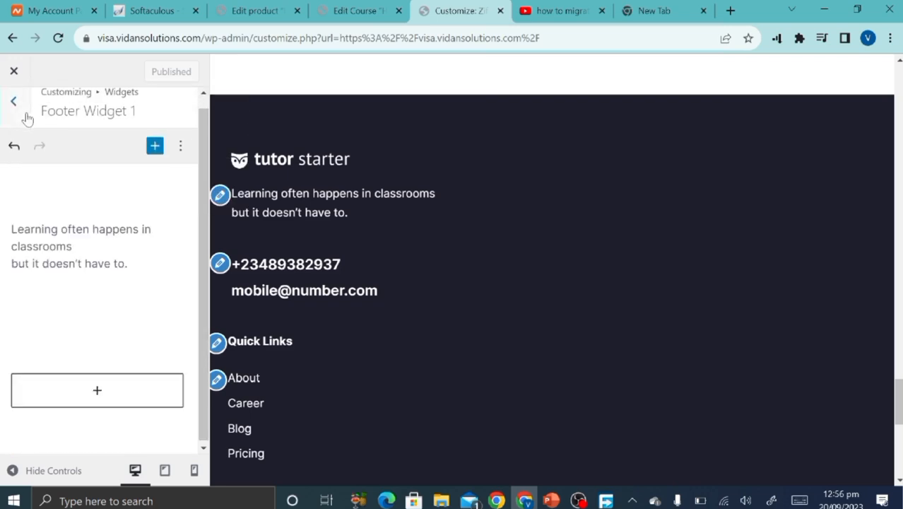
Check the Quick Links menu widget in Footer Widget 2.
{"action": "left_click", "coordinate": [56, 290]}
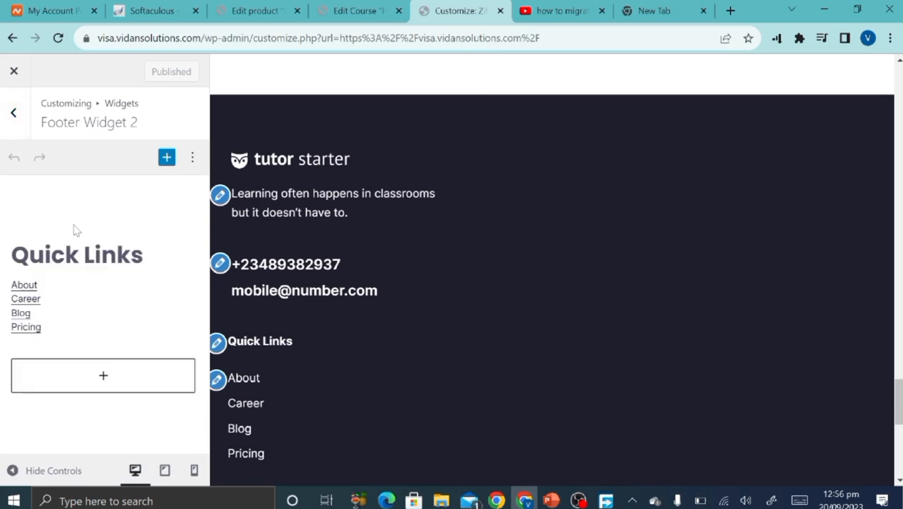
{"action": "left_click", "coordinate": [82, 263]}
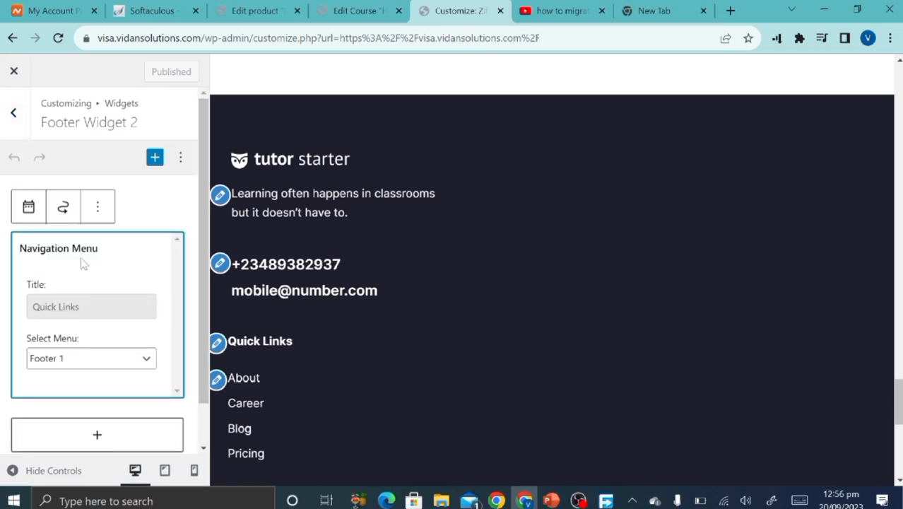
{"action": "scroll", "coordinate": [337, 355], "scroll_direction": "down", "scroll_amount": 2}
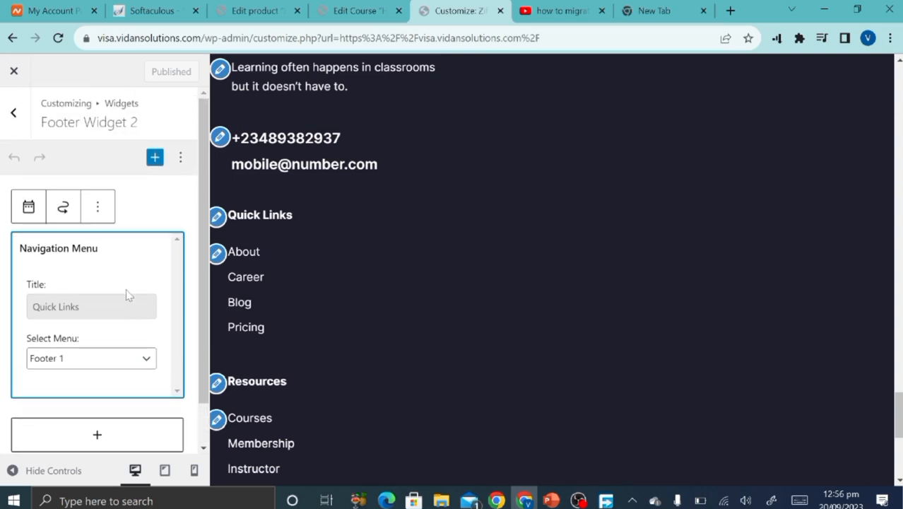
{"action": "left_click", "coordinate": [16, 113]}
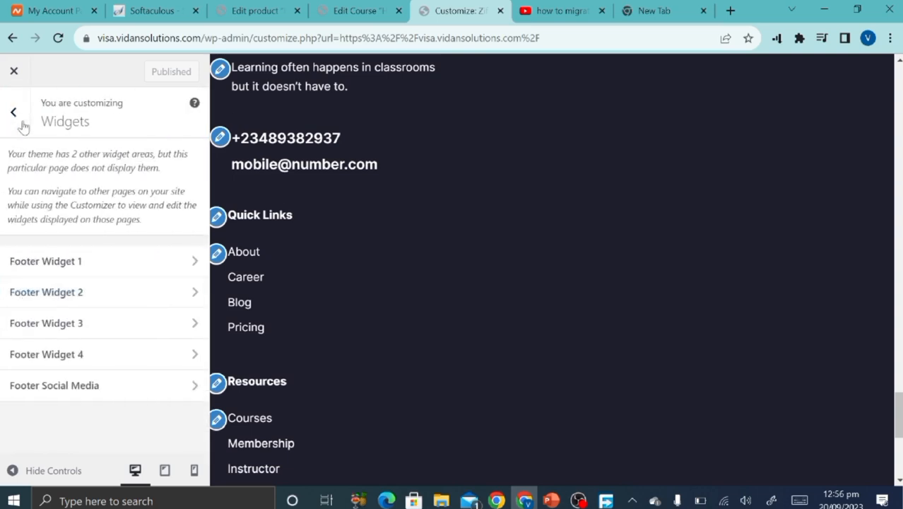
Check the Resources widget in Footer Widget 3, keeping Footer 2 as its menu.
{"action": "left_click", "coordinate": [69, 331]}
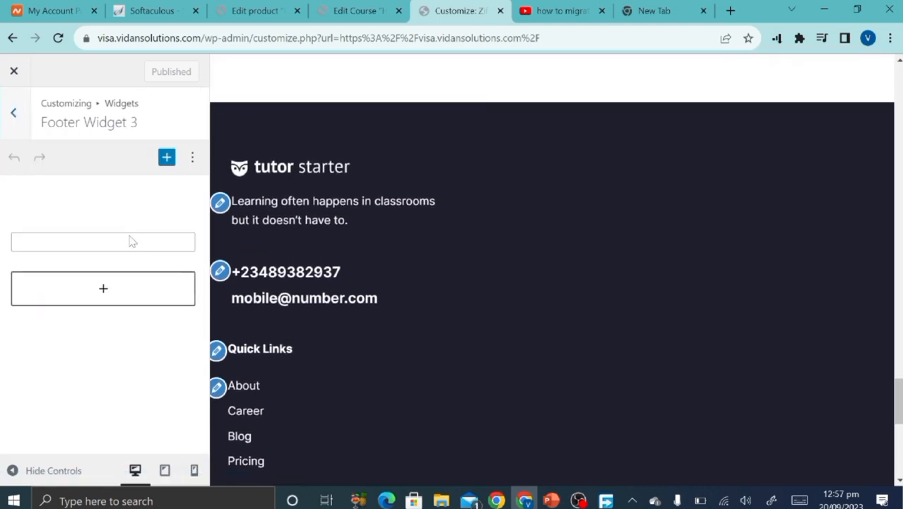
{"action": "scroll", "coordinate": [130, 357], "scroll_direction": "down", "scroll_amount": 1}
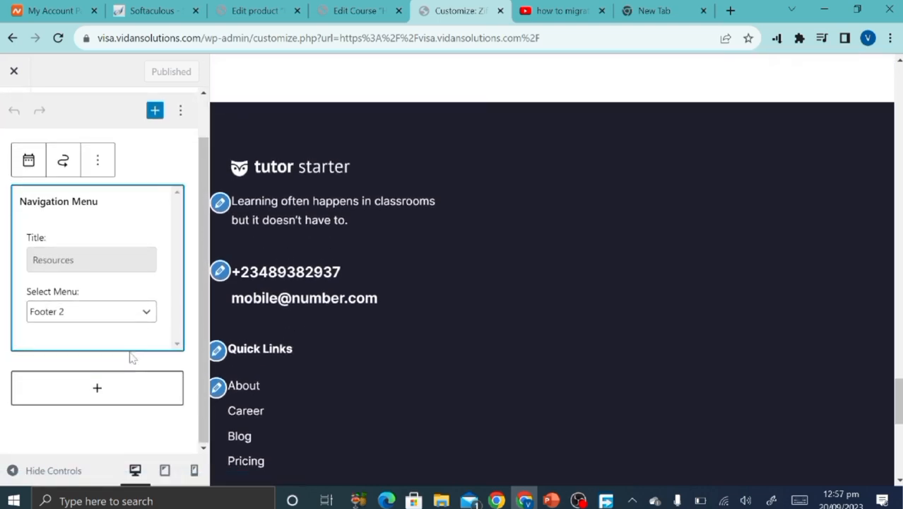
{"action": "left_click", "coordinate": [151, 312]}
{"action": "left_click", "coordinate": [153, 314]}
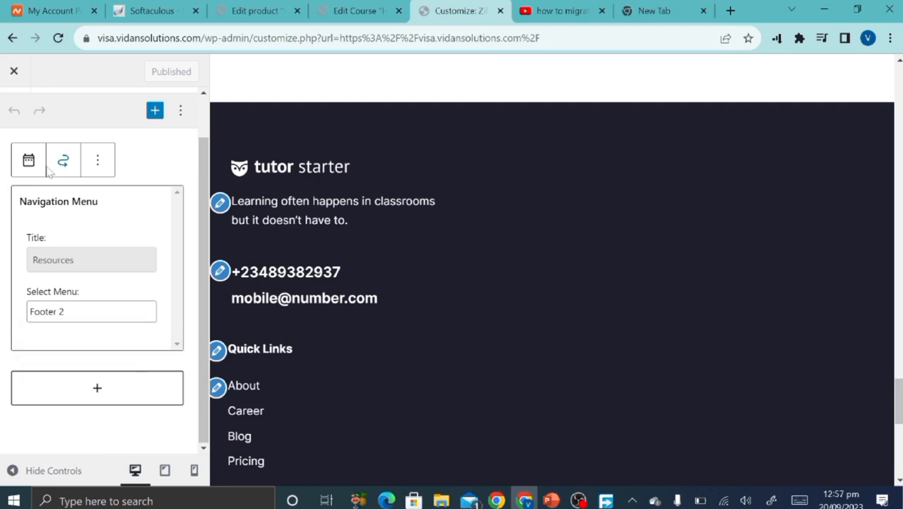
{"action": "scroll", "coordinate": [10, 265], "scroll_direction": "up", "scroll_amount": 1}
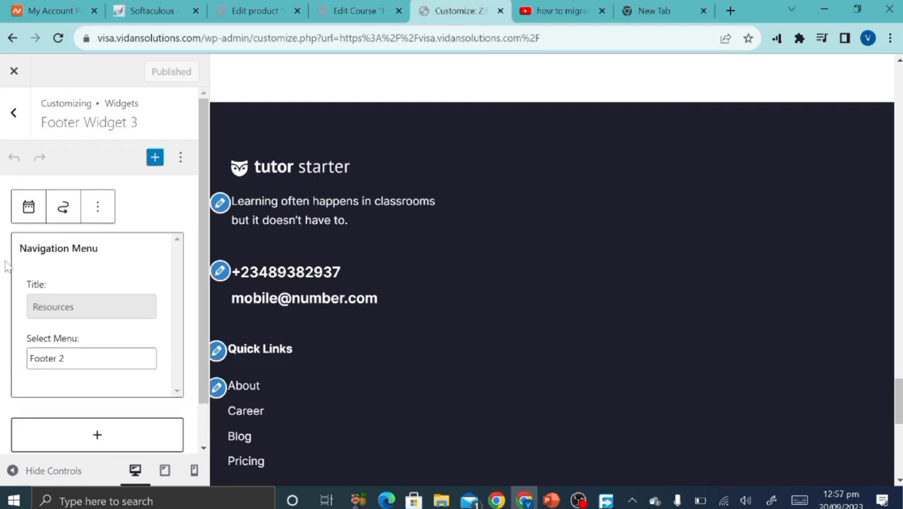
{"action": "left_click", "coordinate": [14, 115]}
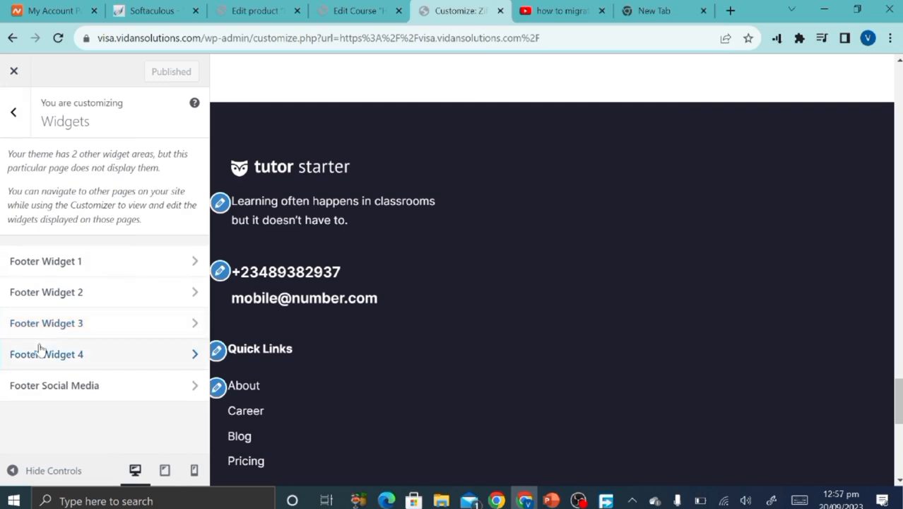
Check the Support menu widget in Footer Widget 4.
{"action": "left_click", "coordinate": [41, 351]}
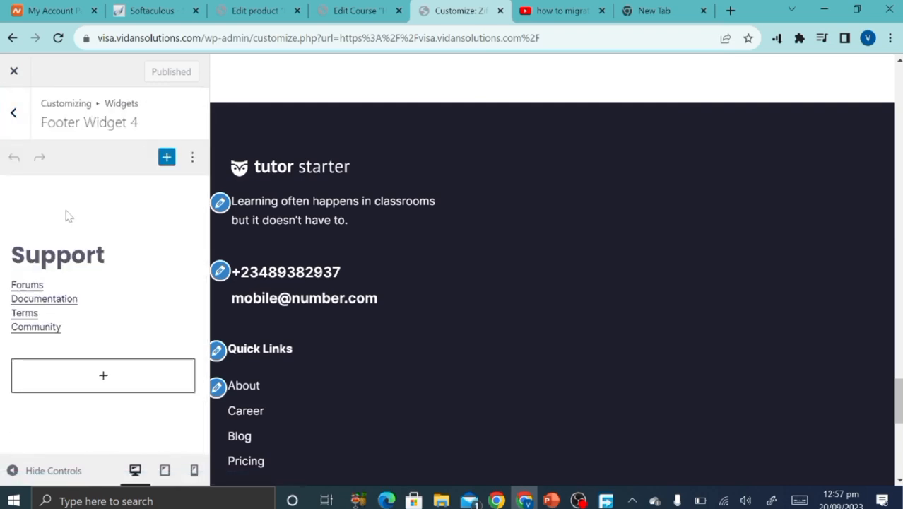
{"action": "left_click", "coordinate": [71, 252]}
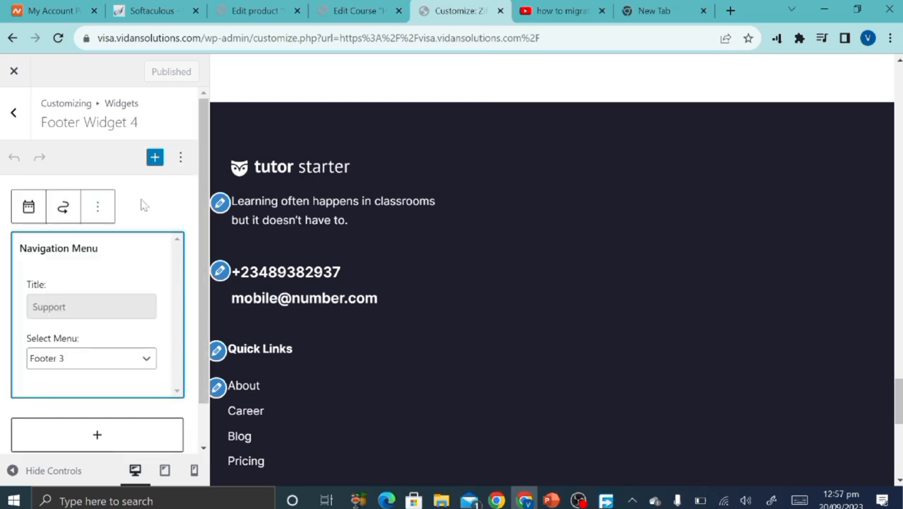
{"action": "scroll", "coordinate": [169, 308], "scroll_direction": "down", "scroll_amount": 1}
{"action": "scroll", "coordinate": [170, 308], "scroll_direction": "up", "scroll_amount": 1}
{"action": "left_click", "coordinate": [14, 113]}
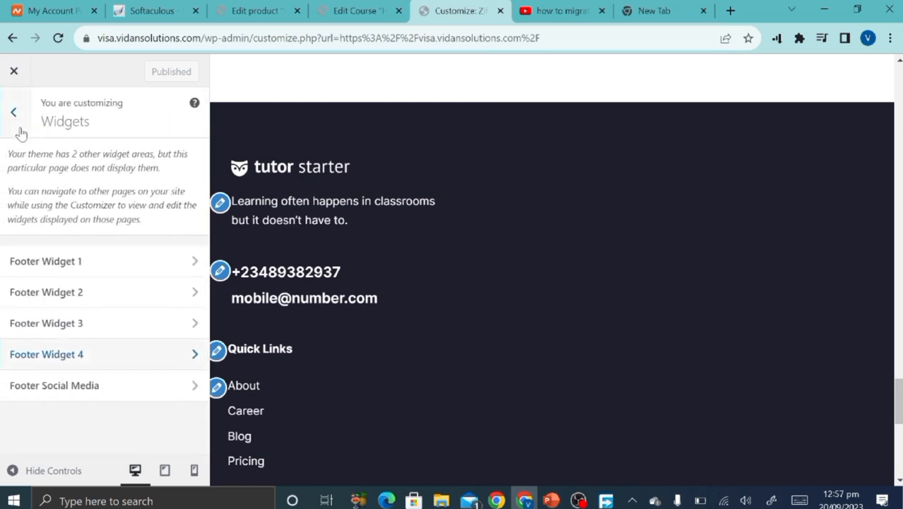
Review the Footer Social Media custom HTML widget unchanged, then return to the main sections.
{"action": "left_click", "coordinate": [50, 394]}
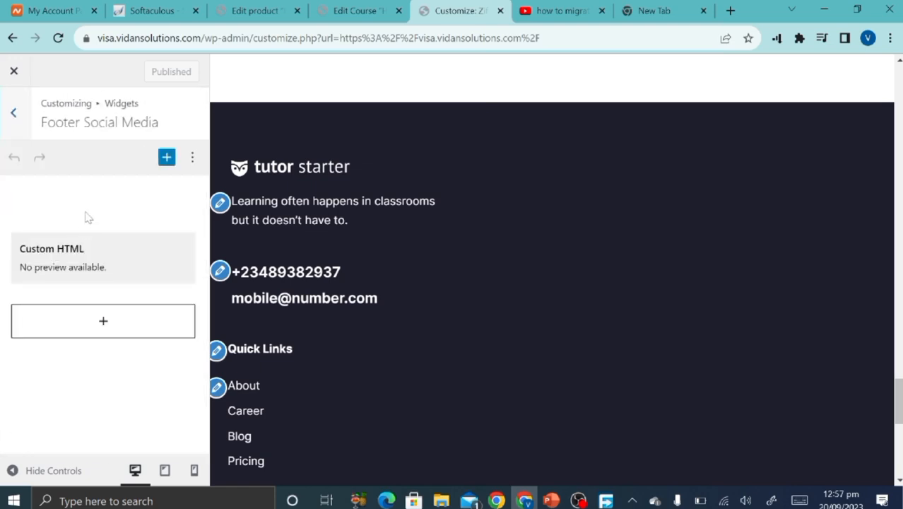
{"action": "scroll", "coordinate": [347, 298], "scroll_direction": "down", "scroll_amount": 7}
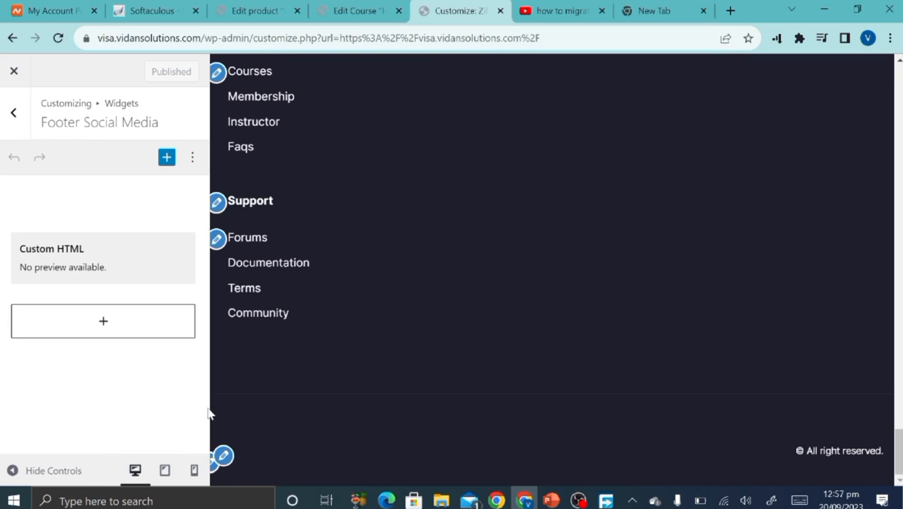
{"action": "left_click", "coordinate": [225, 458]}
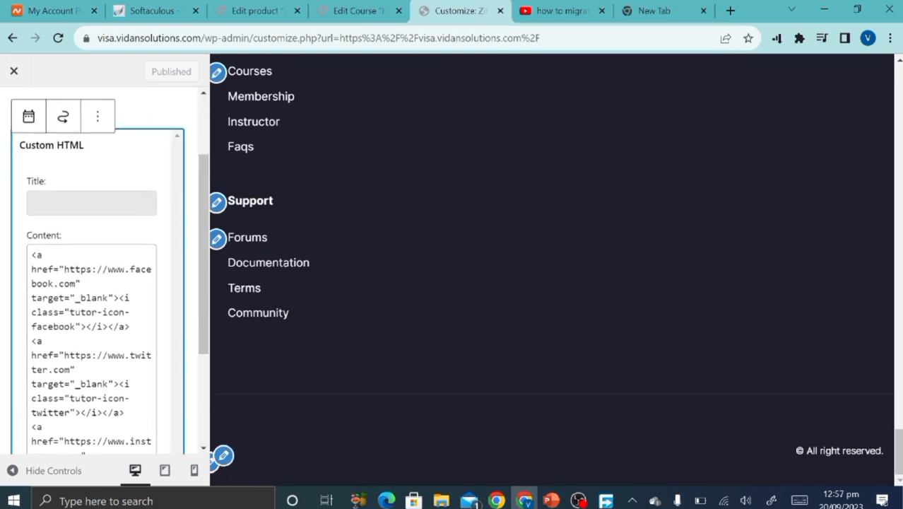
{"action": "scroll", "coordinate": [181, 362], "scroll_direction": "down", "scroll_amount": 3}
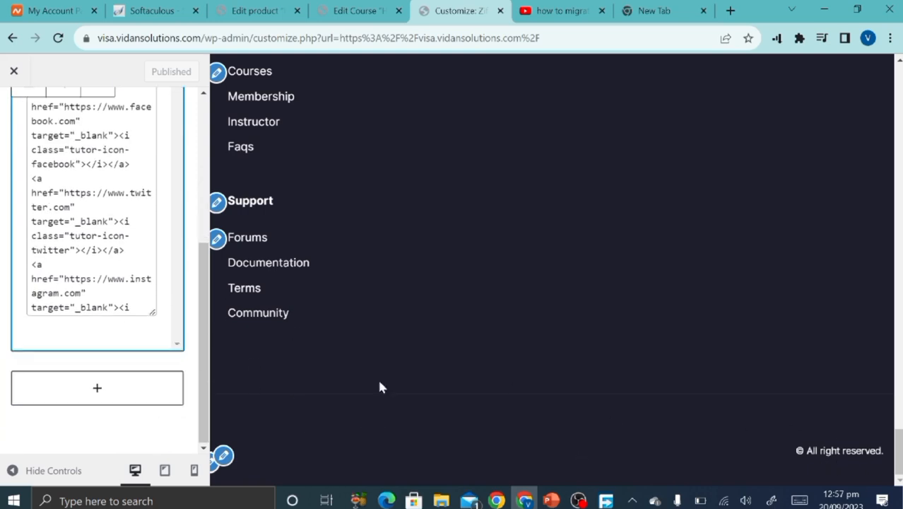
{"action": "scroll", "coordinate": [58, 237], "scroll_direction": "up", "scroll_amount": 5}
{"action": "scroll", "coordinate": [58, 237], "scroll_direction": "down", "scroll_amount": 3}
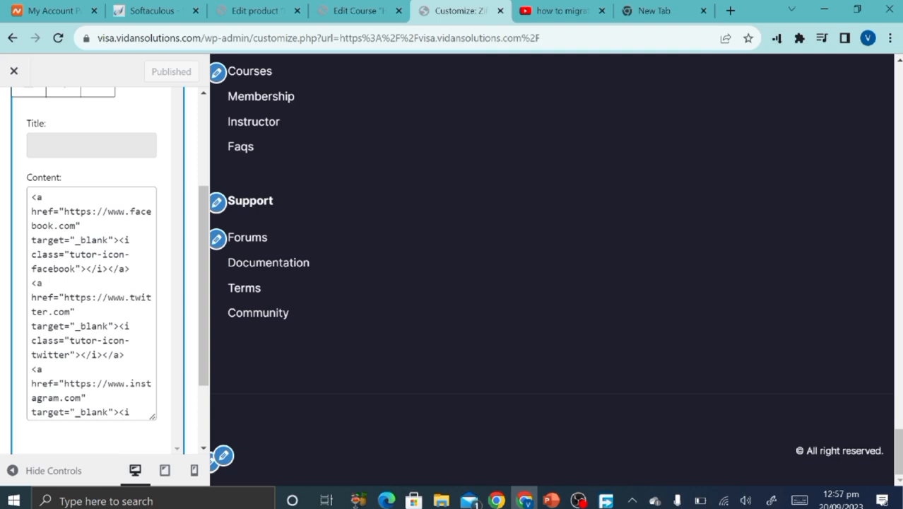
{"action": "scroll", "coordinate": [76, 228], "scroll_direction": "up", "scroll_amount": 3}
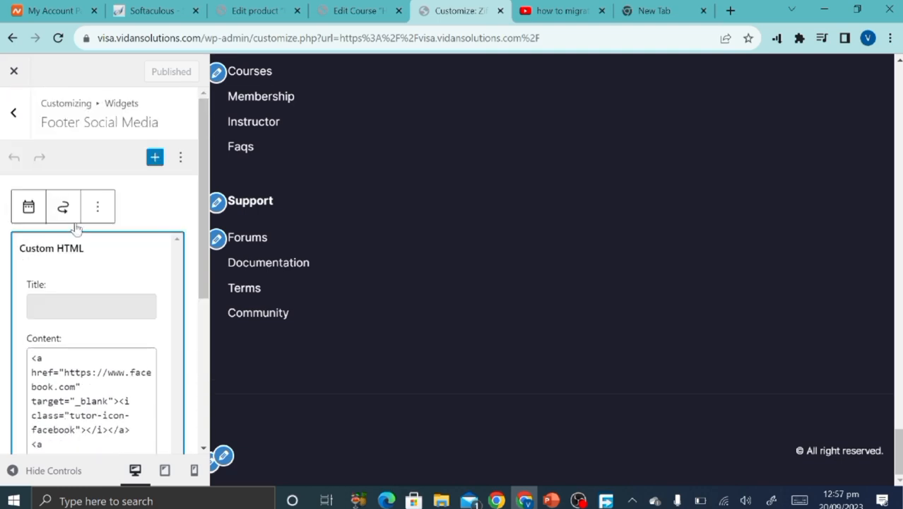
{"action": "left_click", "coordinate": [8, 118]}
{"action": "left_click", "coordinate": [8, 118]}
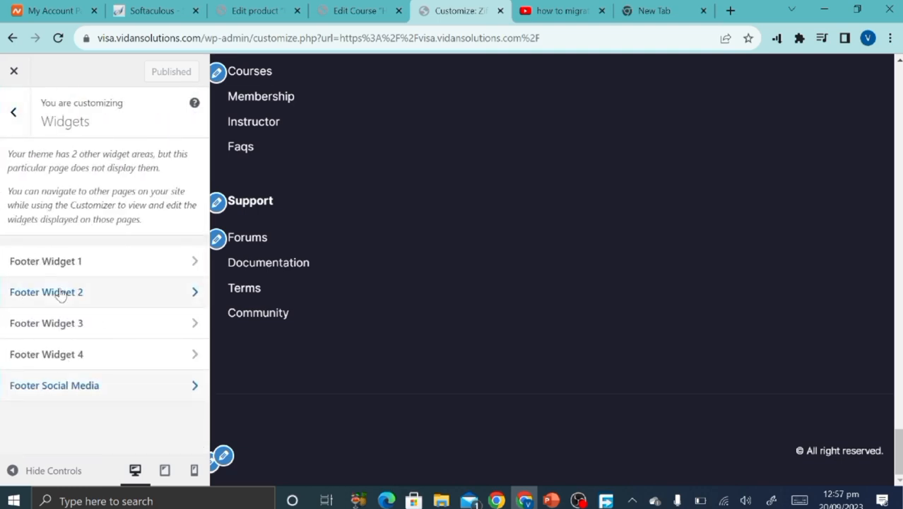
{"action": "left_click", "coordinate": [15, 116]}
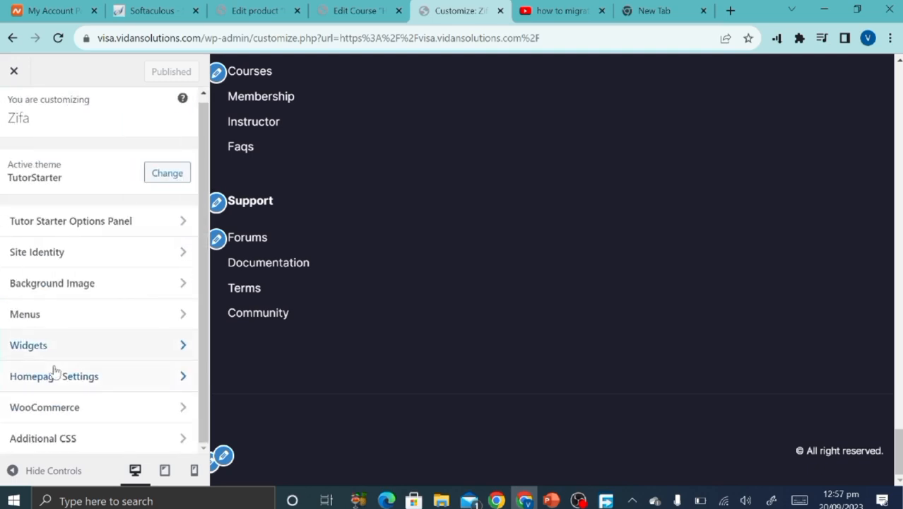
Set ziflitestudio.png as the Site Icon without cropping and publish it.
{"action": "left_click", "coordinate": [55, 253]}
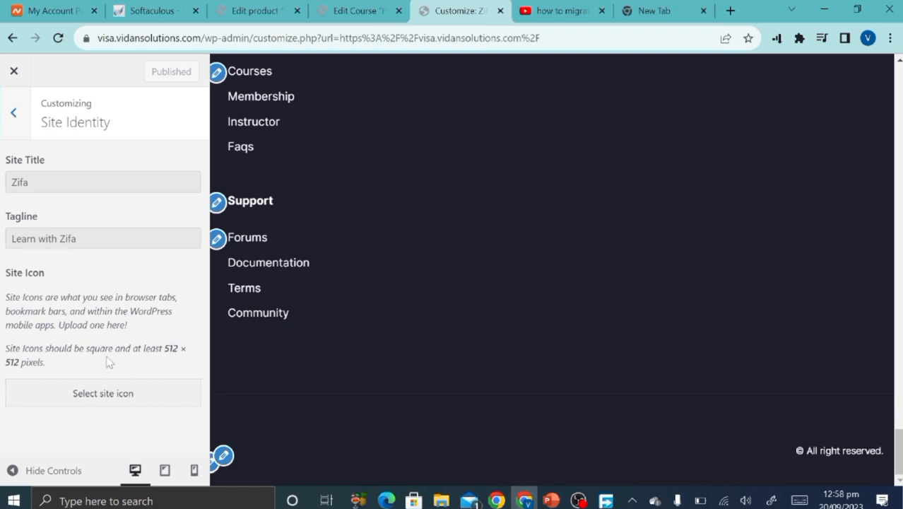
{"action": "left_click", "coordinate": [112, 402]}
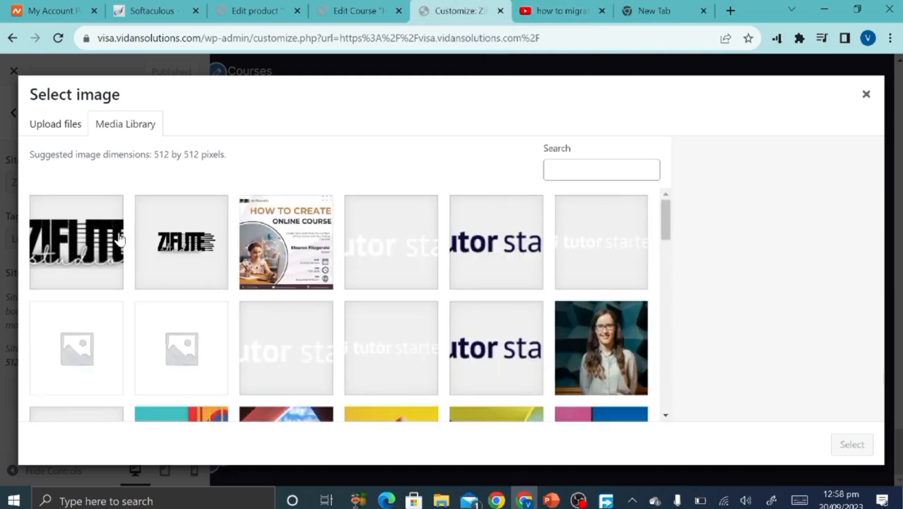
{"action": "left_click", "coordinate": [177, 241]}
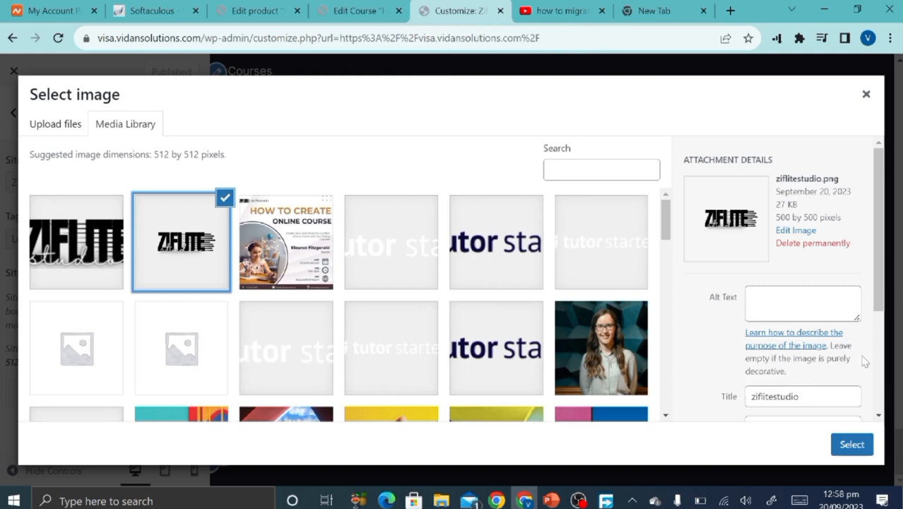
{"action": "left_click", "coordinate": [851, 445]}
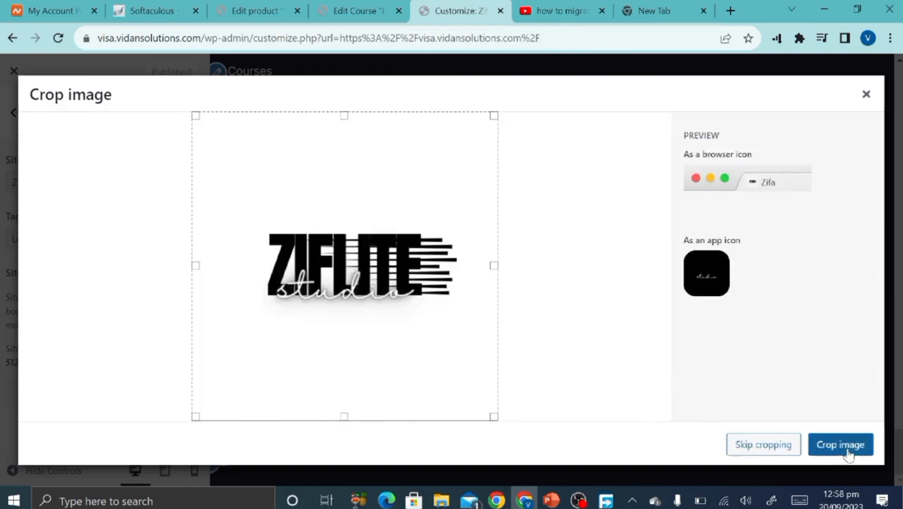
{"action": "left_click", "coordinate": [778, 448]}
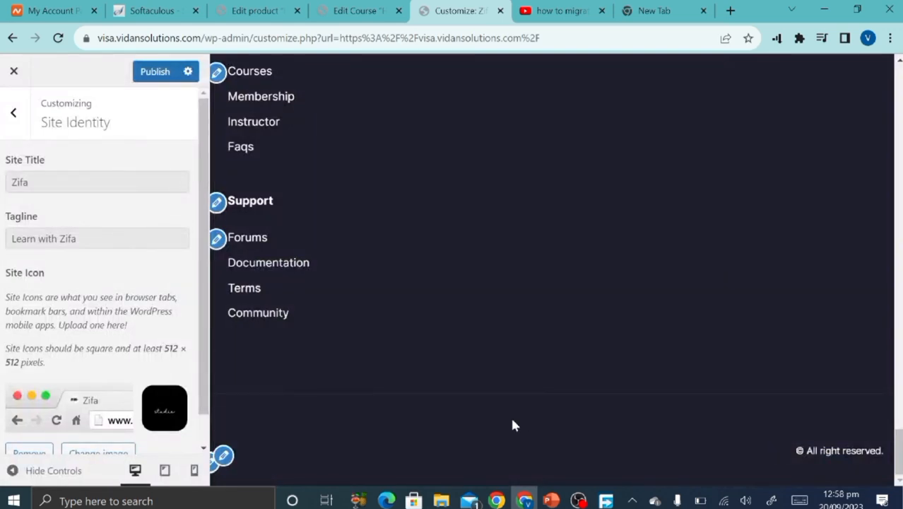
{"action": "left_click", "coordinate": [154, 75]}
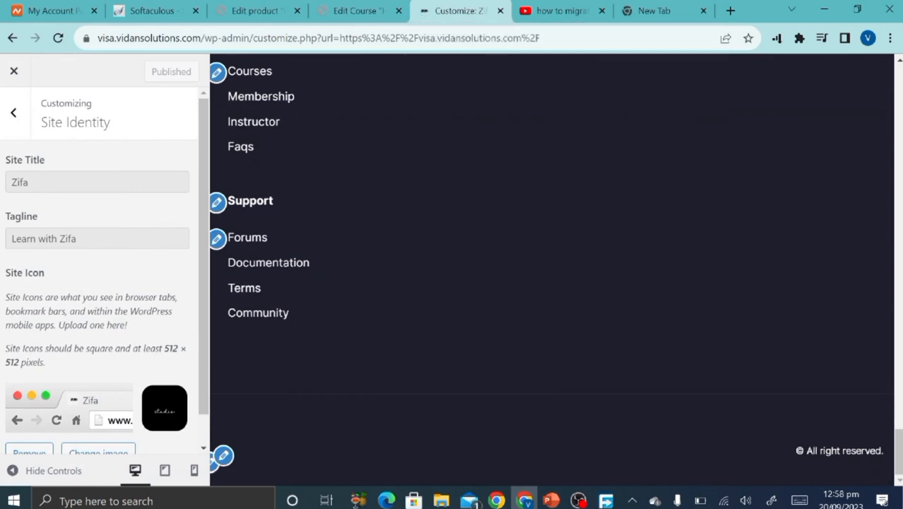
{"action": "scroll", "coordinate": [2, 149], "scroll_direction": "down", "scroll_amount": 1}
{"action": "scroll", "coordinate": [2, 148], "scroll_direction": "up", "scroll_amount": 1}
{"action": "left_click", "coordinate": [14, 115]}
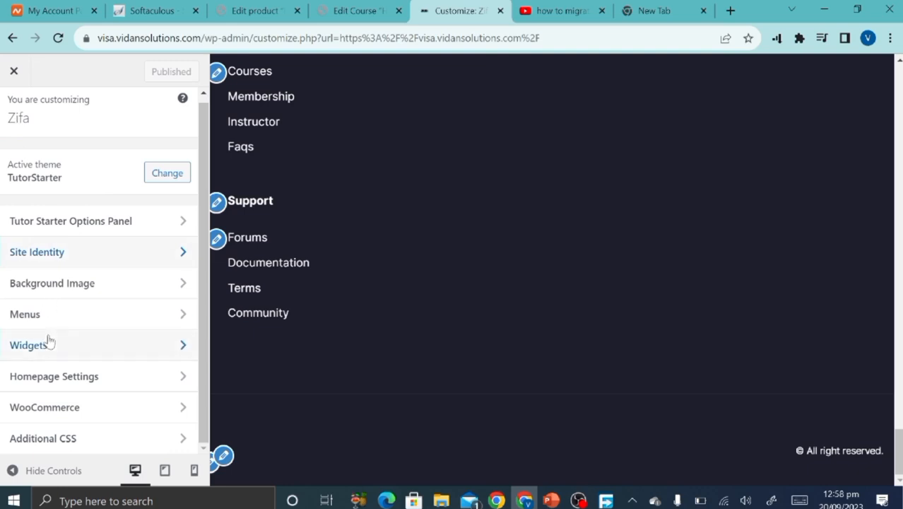
Look over the Background Image and Homepage Settings sections without changes.
{"action": "left_click", "coordinate": [88, 287]}
{"action": "left_click", "coordinate": [14, 113]}
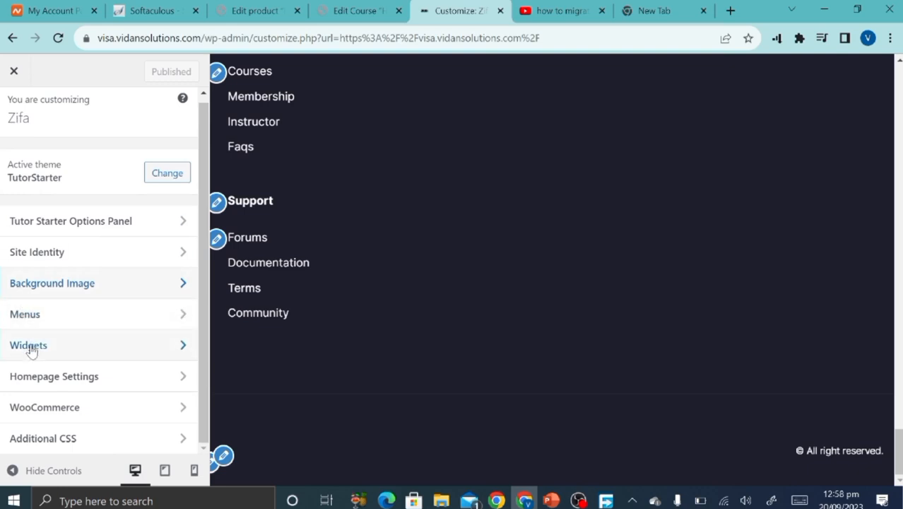
{"action": "left_click", "coordinate": [34, 379]}
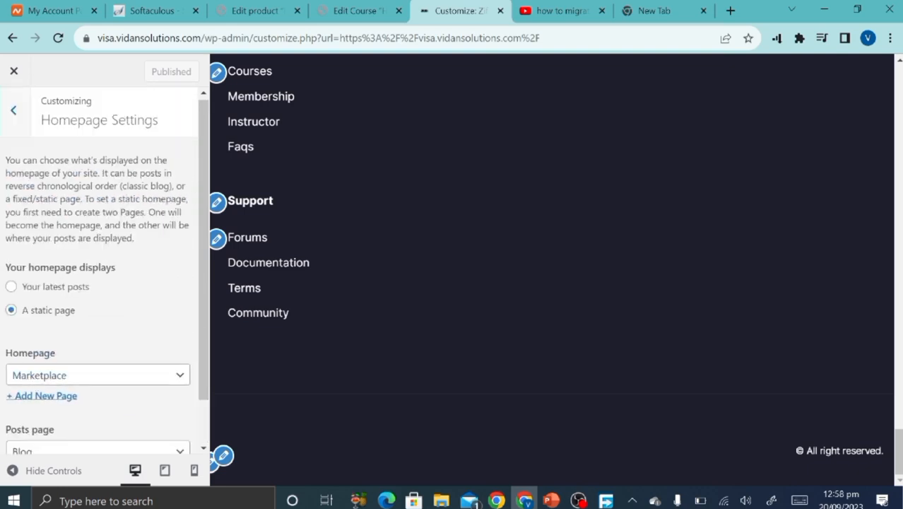
{"action": "left_click", "coordinate": [14, 110]}
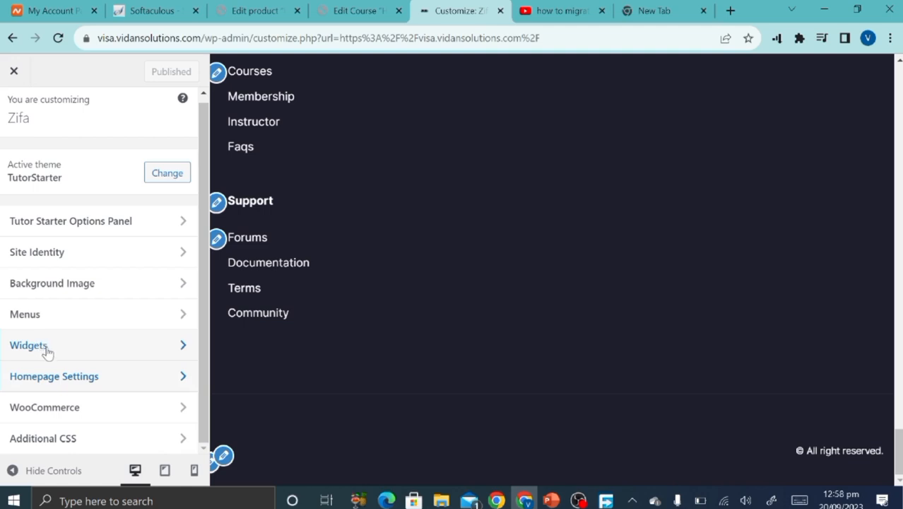
Exit the Customizer and view the live Zifa homepage with its hero banner.
{"action": "scroll", "coordinate": [304, 225], "scroll_direction": "up", "scroll_amount": 2}
{"action": "scroll", "coordinate": [304, 225], "scroll_direction": "up", "scroll_amount": 4}
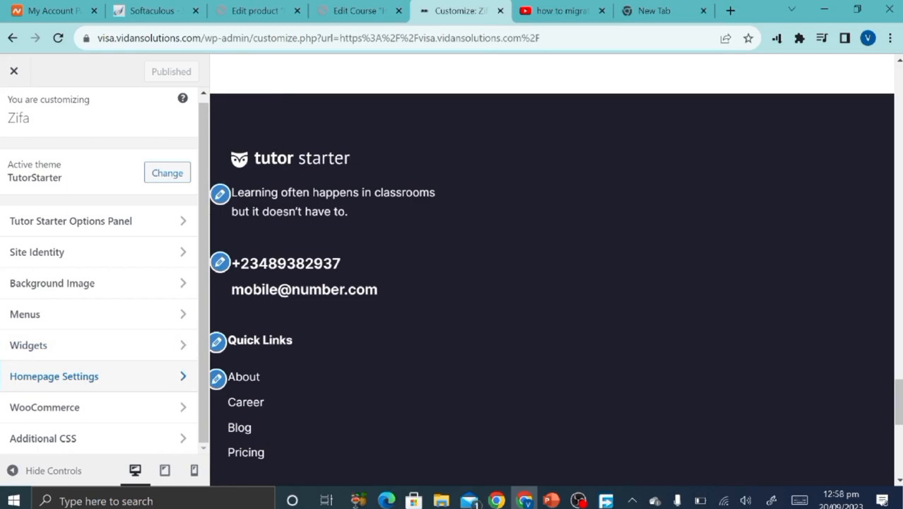
{"action": "scroll", "coordinate": [242, 222], "scroll_direction": "up", "scroll_amount": 15}
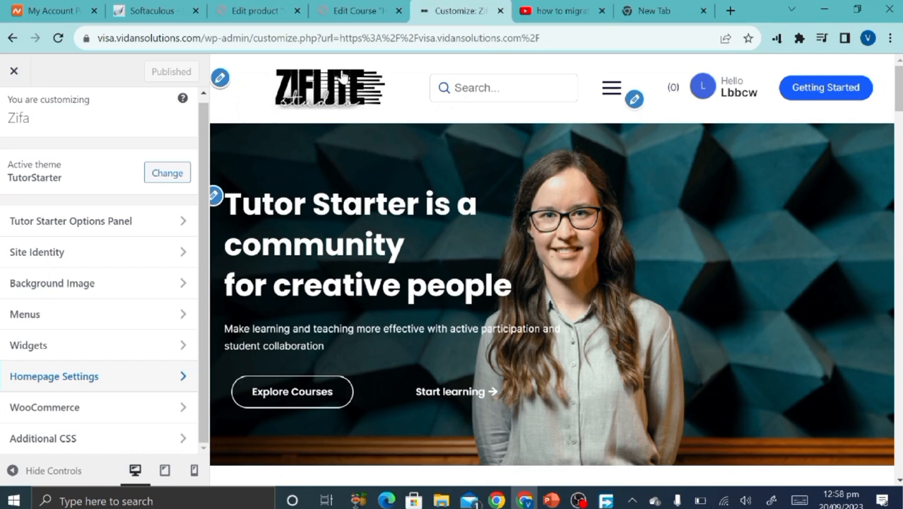
{"action": "left_click", "coordinate": [13, 70]}
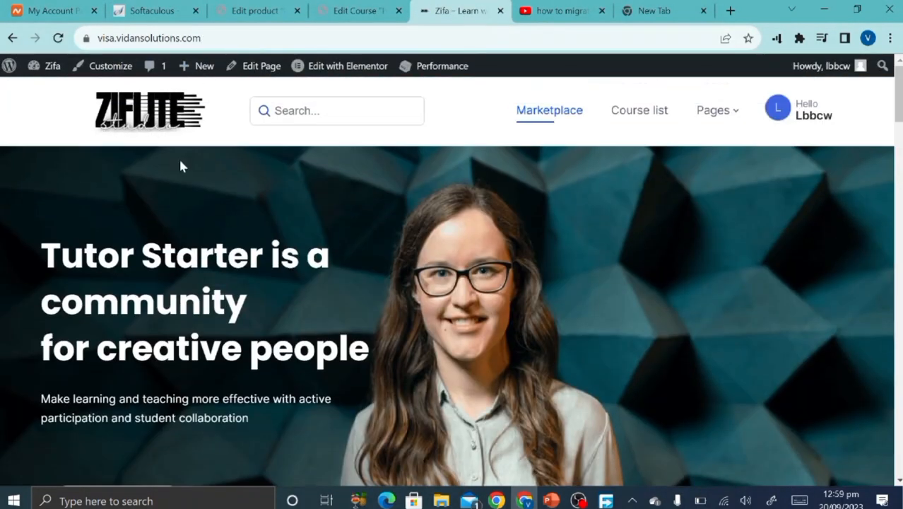
{"action": "scroll", "coordinate": [402, 273], "scroll_direction": "down", "scroll_amount": 3}
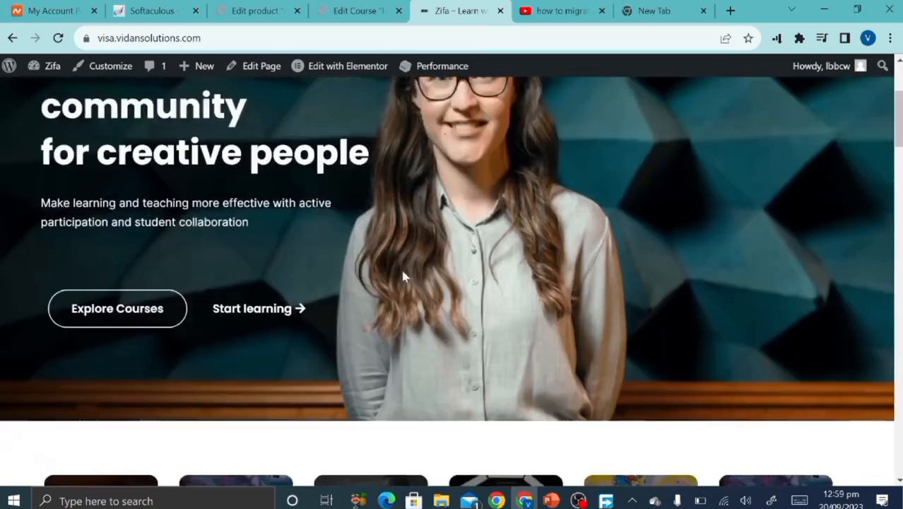
{"action": "scroll", "coordinate": [401, 273], "scroll_direction": "up", "scroll_amount": 3}
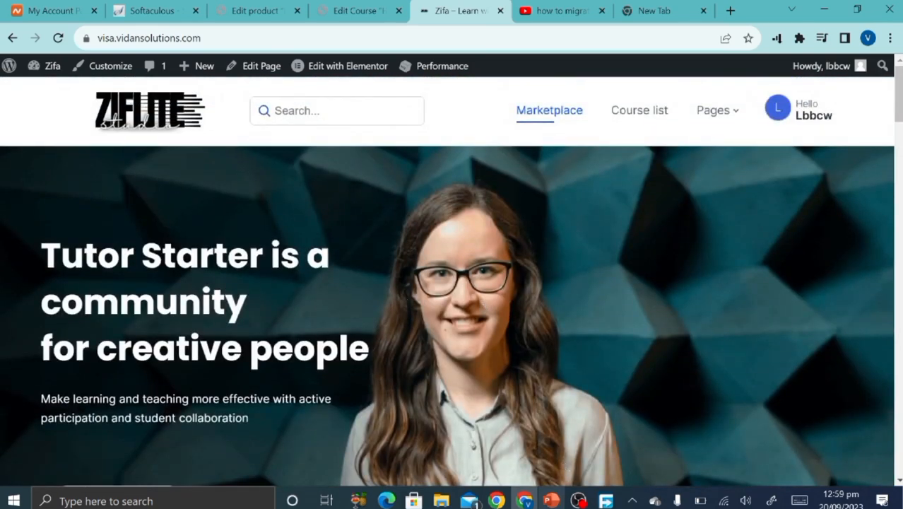
{"action": "left_click", "coordinate": [551, 500]}
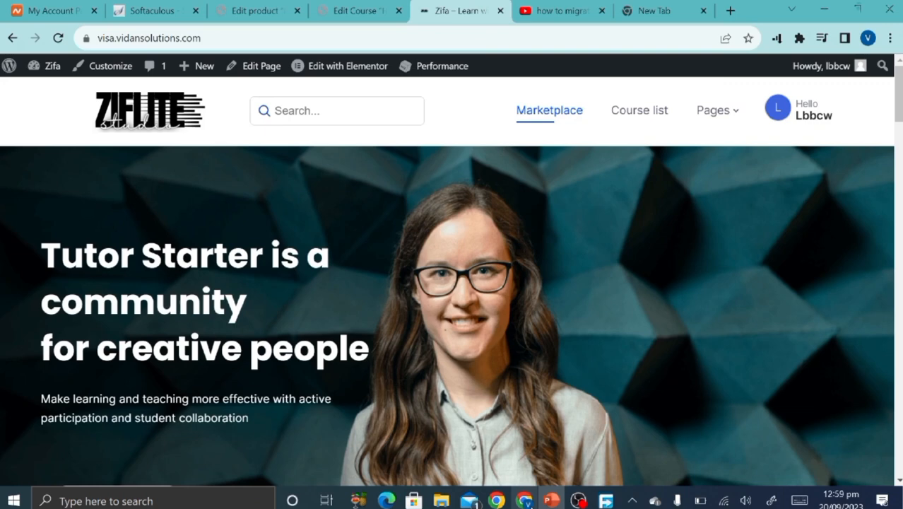
{"action": "left_click", "coordinate": [525, 501]}
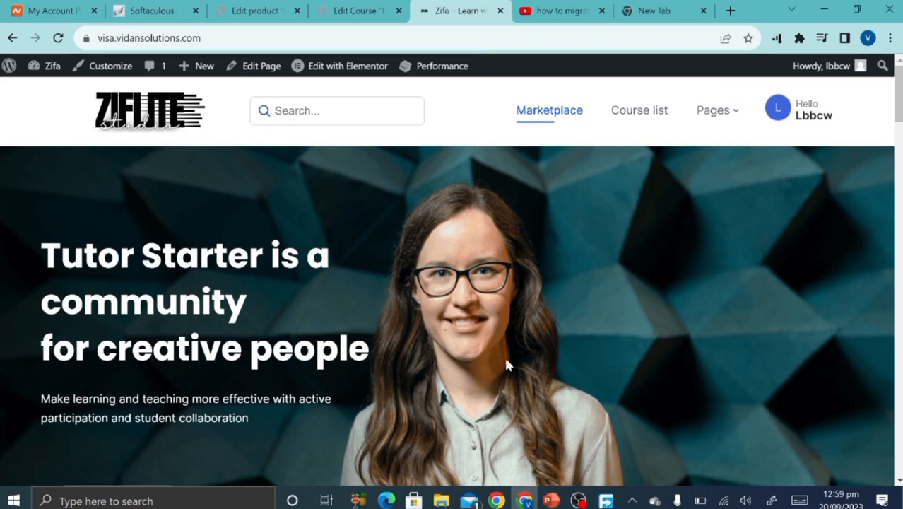
{"action": "scroll", "coordinate": [504, 354], "scroll_direction": "down", "scroll_amount": 15}
{"action": "scroll", "coordinate": [506, 364], "scroll_direction": "up", "scroll_amount": 15}
{"action": "mouse_move", "coordinate": [714, 112]}
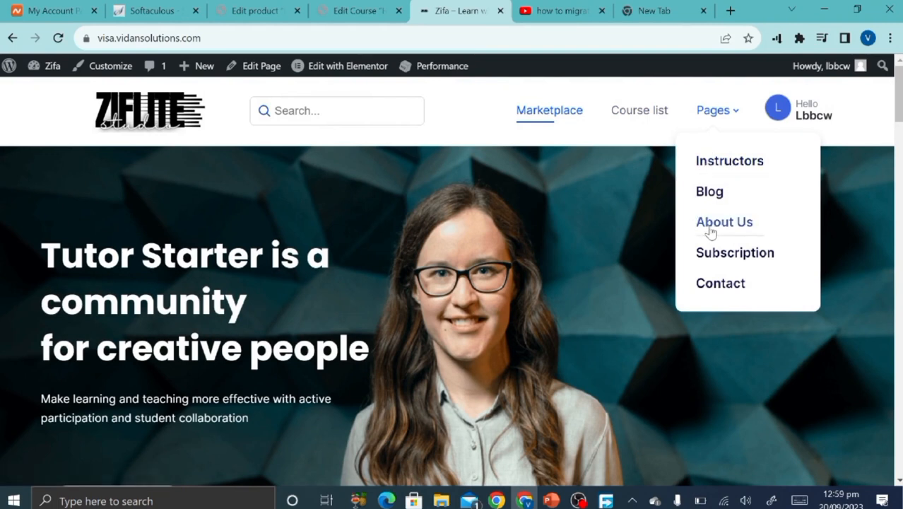
{"action": "left_click", "coordinate": [719, 302]}
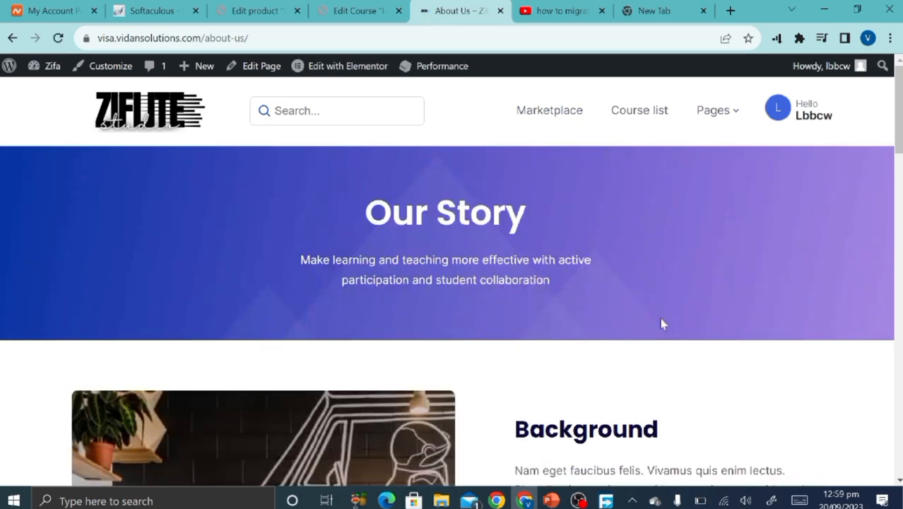
{"action": "scroll", "coordinate": [660, 321], "scroll_direction": "down", "scroll_amount": 5}
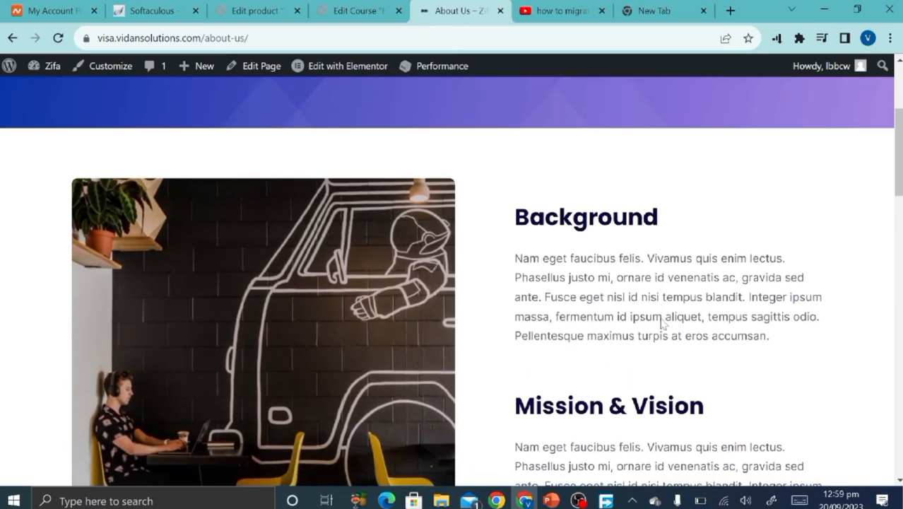
{"action": "scroll", "coordinate": [657, 314], "scroll_direction": "up", "scroll_amount": 5}
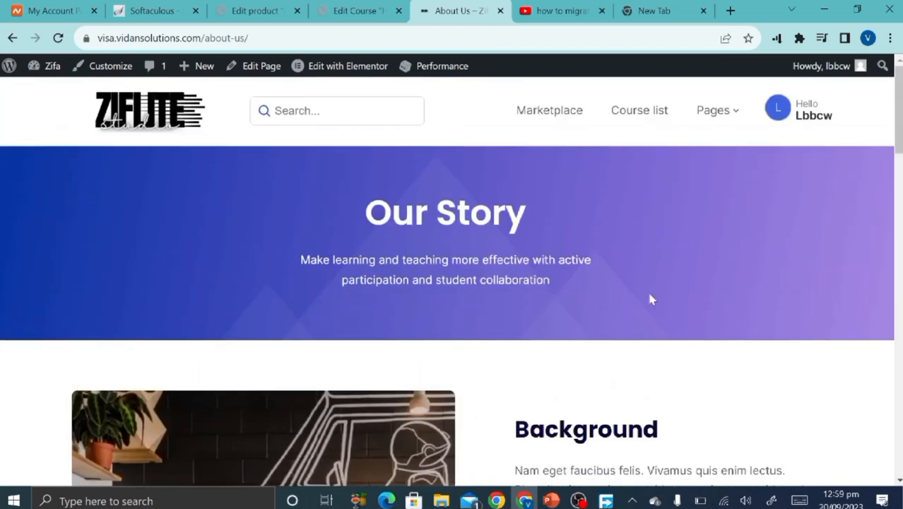
{"action": "left_click", "coordinate": [564, 112]}
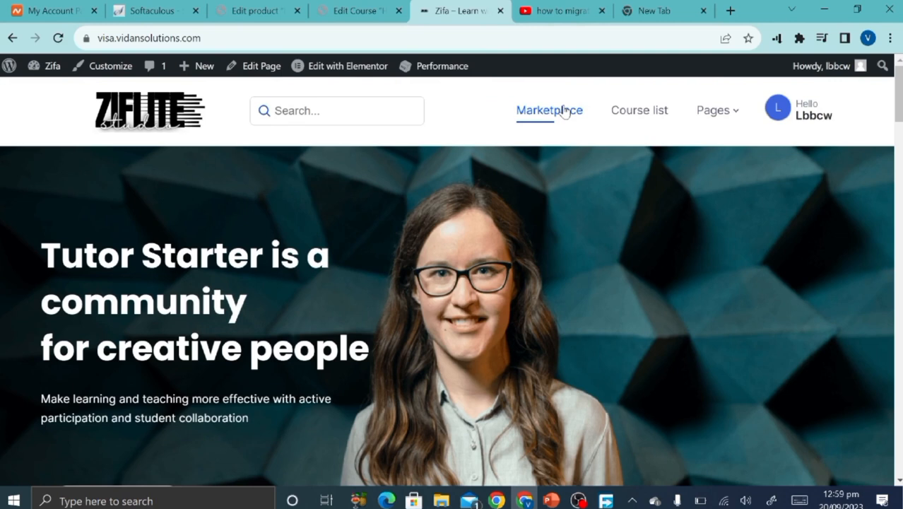
{"action": "mouse_move", "coordinate": [313, 77]}
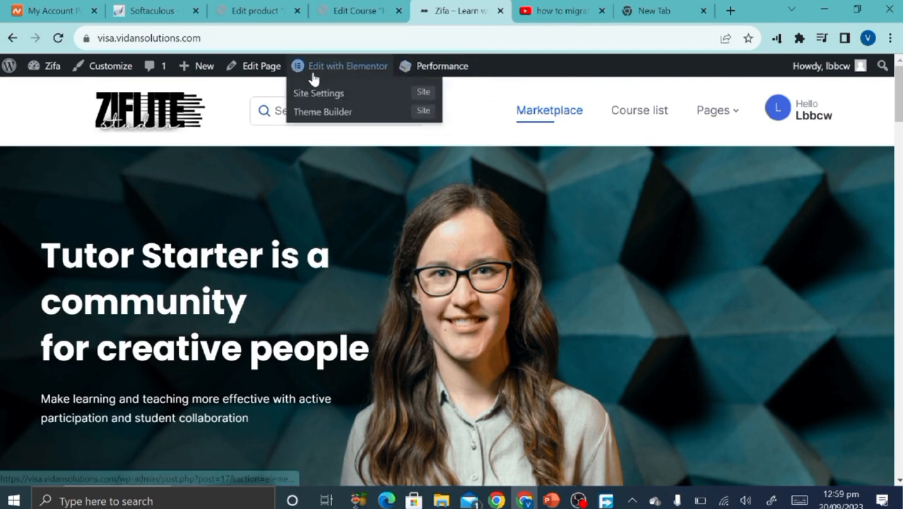
Recreate Elementor's default kit from the Tools page, save changes, and return to the homepage editor.
{"action": "left_click", "coordinate": [336, 75]}
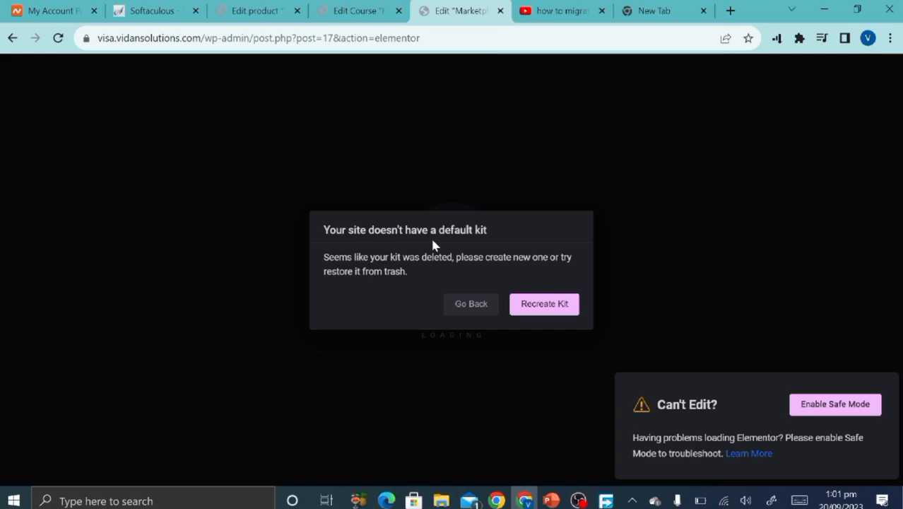
{"action": "left_click", "coordinate": [546, 315]}
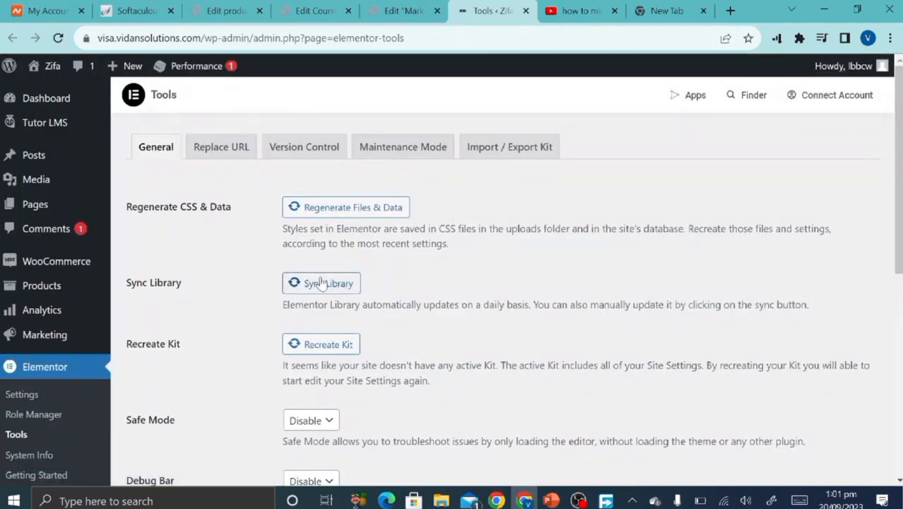
{"action": "double_click", "coordinate": [329, 342]}
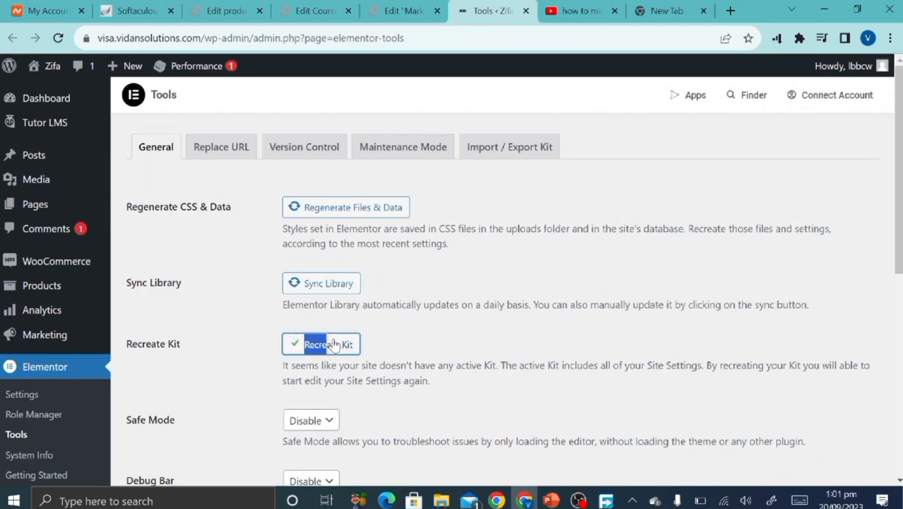
{"action": "scroll", "coordinate": [349, 296], "scroll_direction": "down", "scroll_amount": 6}
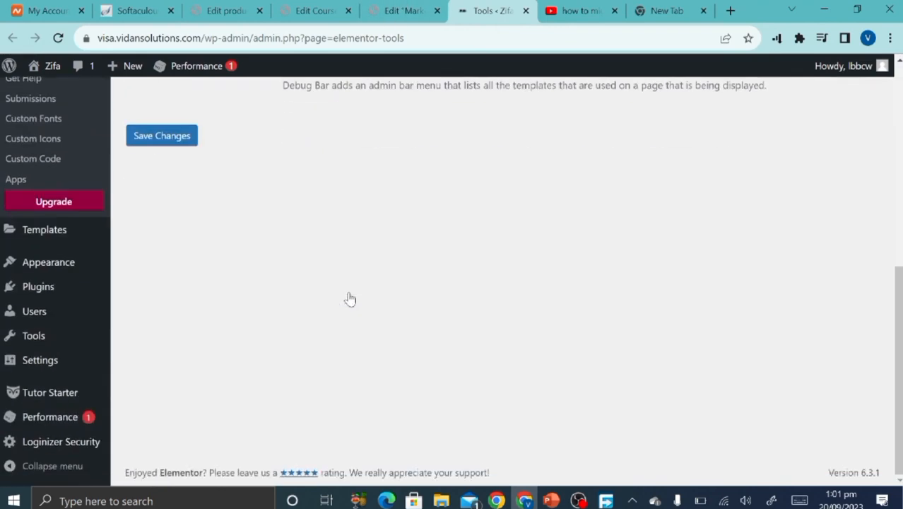
{"action": "scroll", "coordinate": [189, 275], "scroll_direction": "up", "scroll_amount": 2}
{"action": "left_click", "coordinate": [180, 269]}
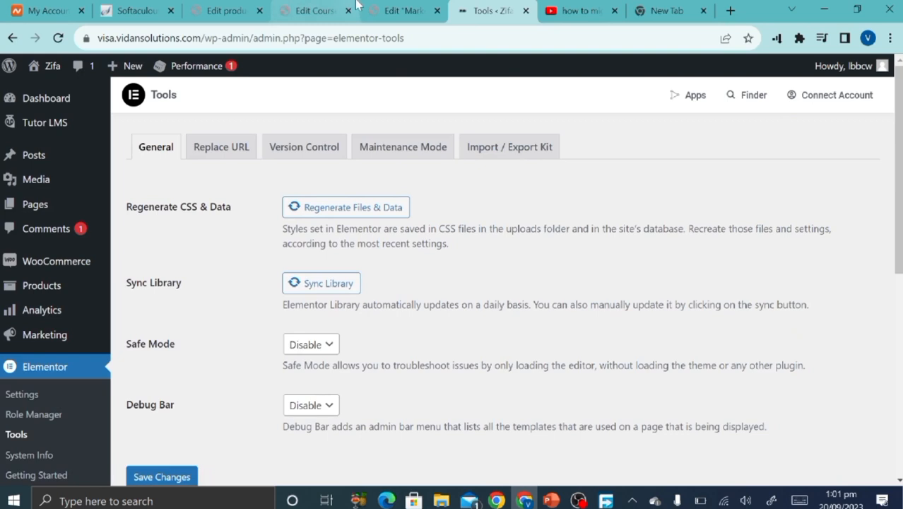
{"action": "left_click", "coordinate": [403, 11]}
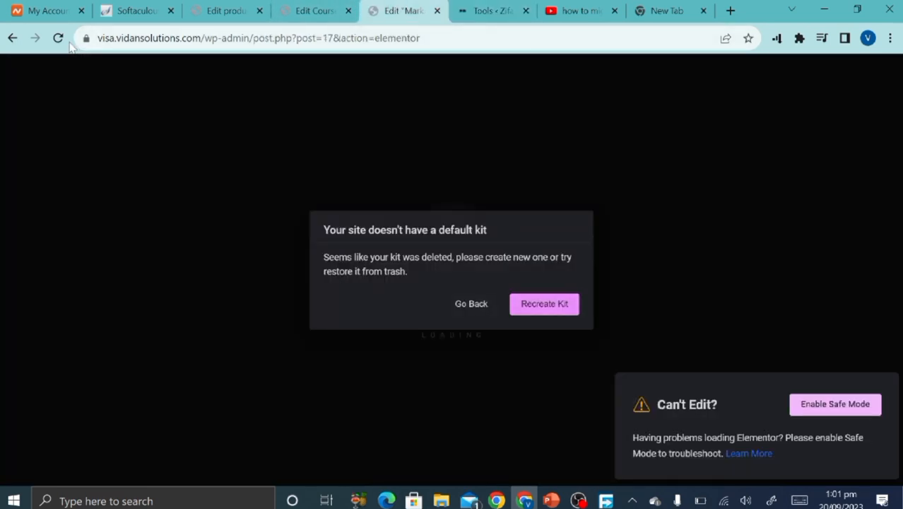
Reload the homepage editor, review its hero, categories and Featured Courses, and close the Navigator.
{"action": "left_click", "coordinate": [67, 43]}
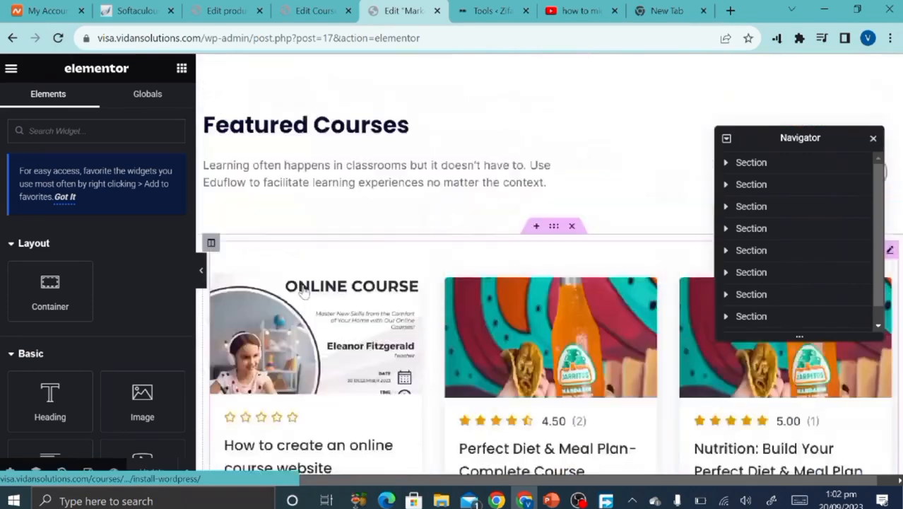
{"action": "scroll", "coordinate": [304, 291], "scroll_direction": "up", "scroll_amount": 11}
{"action": "scroll", "coordinate": [304, 290], "scroll_direction": "down", "scroll_amount": 4}
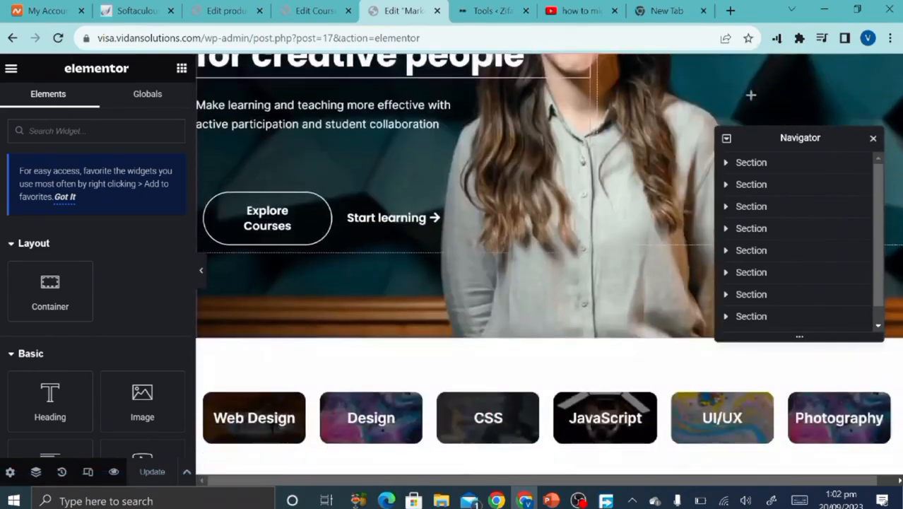
{"action": "scroll", "coordinate": [304, 289], "scroll_direction": "up", "scroll_amount": 4}
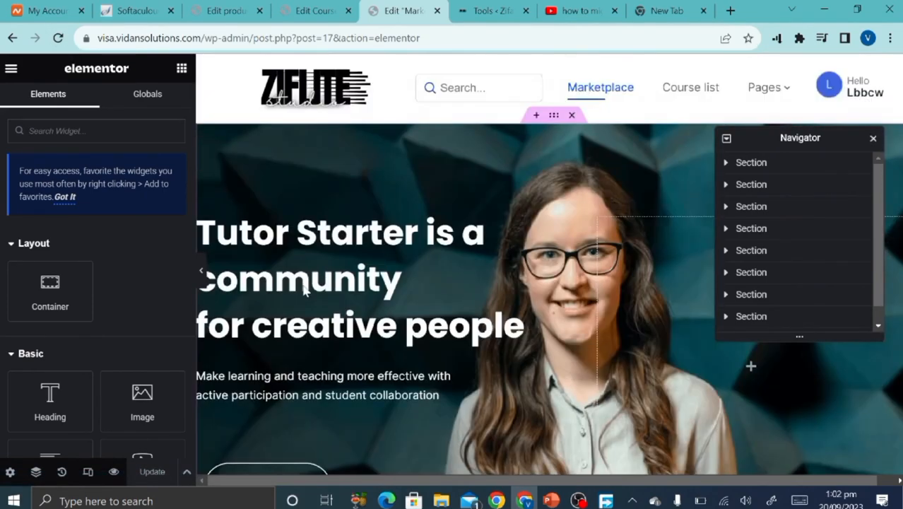
{"action": "scroll", "coordinate": [303, 289], "scroll_direction": "down", "scroll_amount": 4}
{"action": "scroll", "coordinate": [303, 289], "scroll_direction": "up", "scroll_amount": 4}
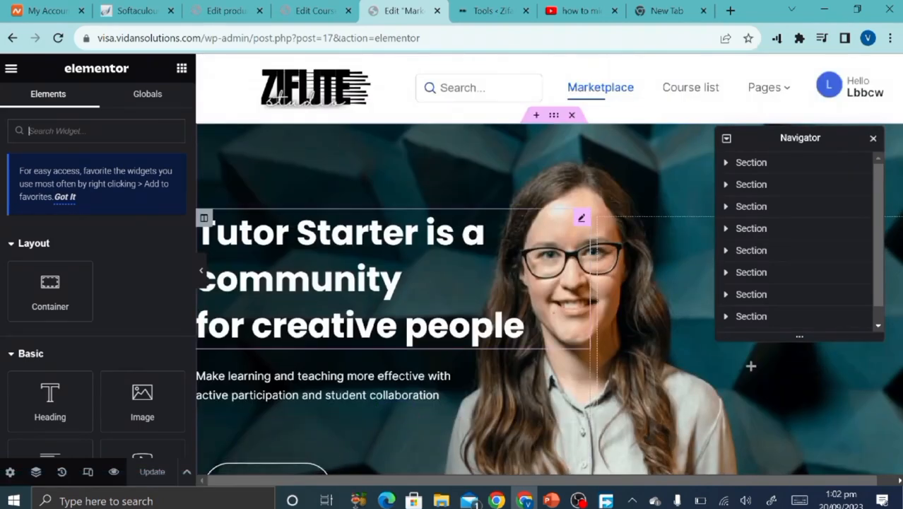
{"action": "scroll", "coordinate": [548, 265], "scroll_direction": "down", "scroll_amount": 2}
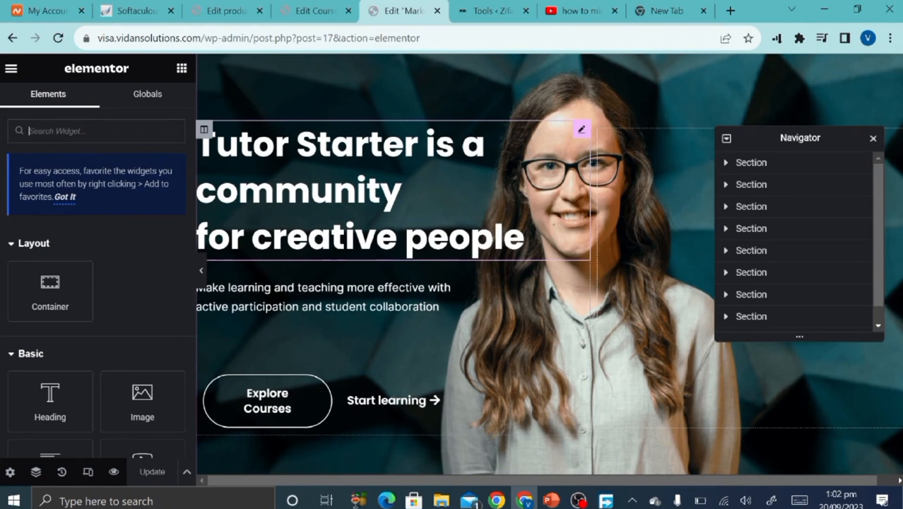
{"action": "left_click", "coordinate": [874, 139]}
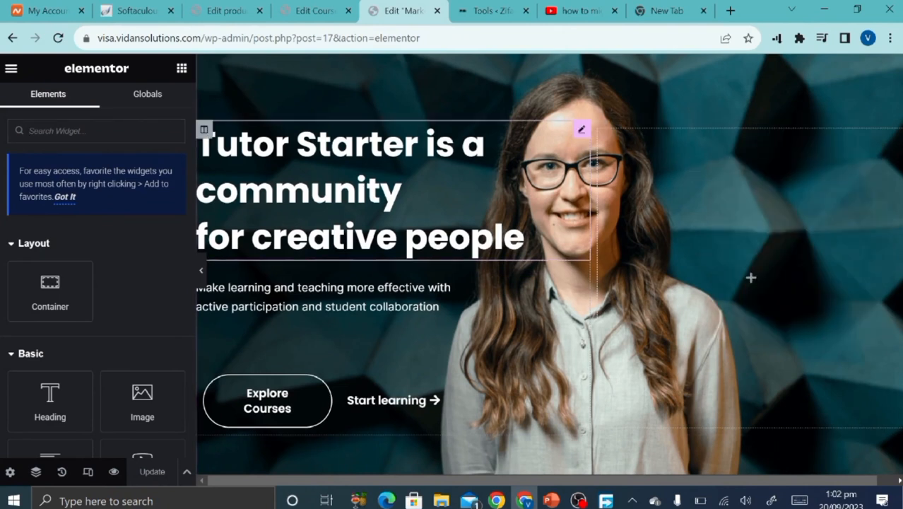
Select the hero heading, add stray characters to its title, then delete them.
{"action": "left_click", "coordinate": [525, 237]}
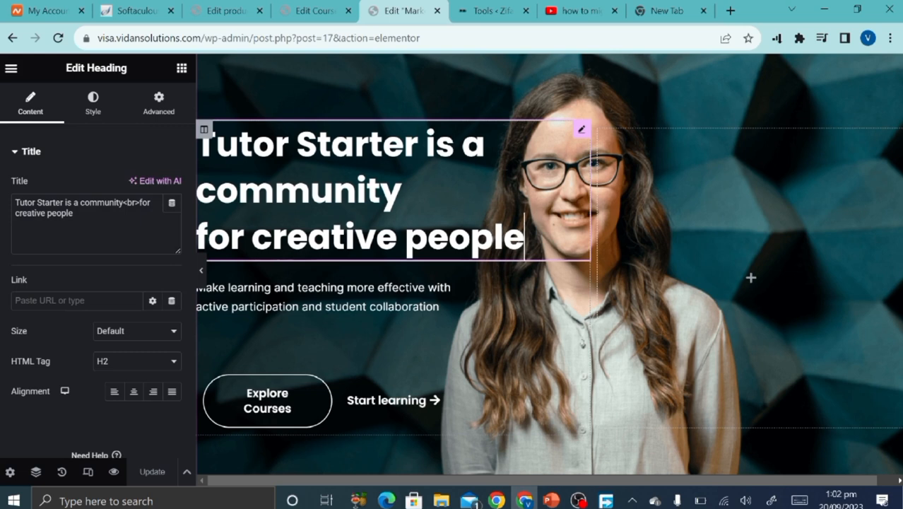
{"action": "left_click", "coordinate": [356, 192]}
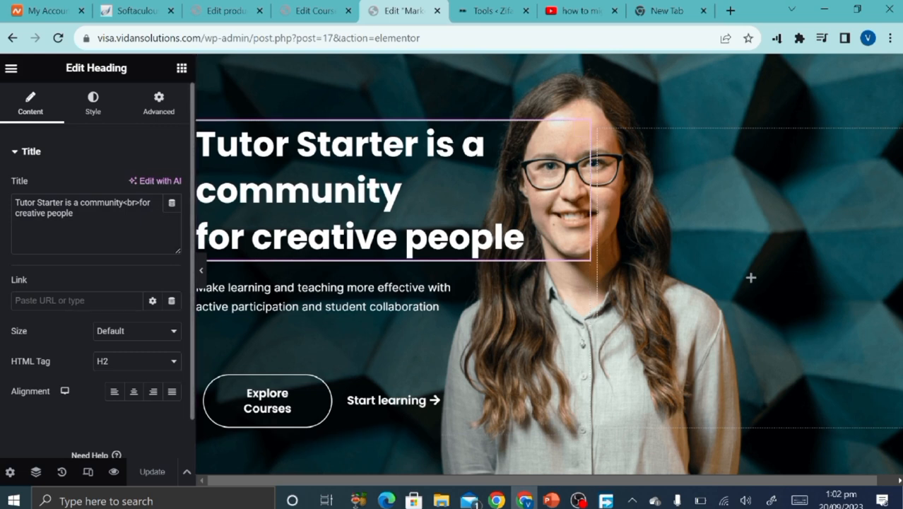
{"action": "left_click", "coordinate": [74, 213]}
{"action": "type", "text": "ffnjnjdfnj"}
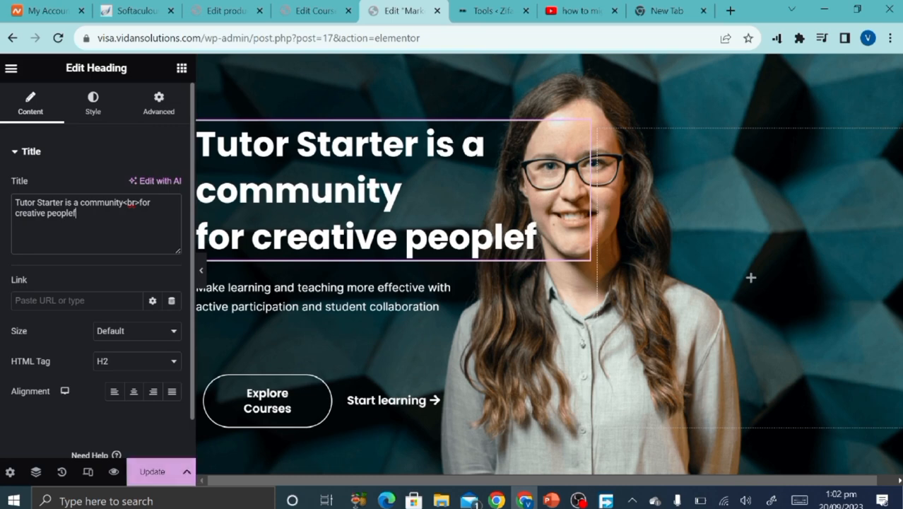
{"action": "key", "text": "BackSpace"}
{"action": "key", "text": "BackSpace"}
{"action": "key", "text": "BackSpace"}
{"action": "key", "text": "BackSpace"}
{"action": "key", "text": "BackSpace"}
{"action": "key", "text": "BackSpace"}
{"action": "key", "text": "BackSpace"}
{"action": "key", "text": "BackSpace"}
{"action": "key", "text": "BackSpace"}
{"action": "key", "text": "BackSpace"}
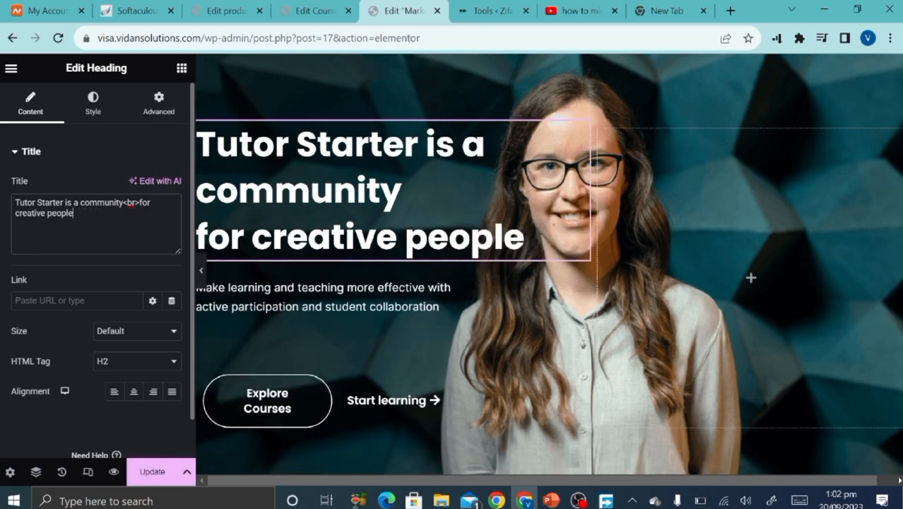
Set the hero heading's typography size to 48 and update the page.
{"action": "left_click", "coordinate": [93, 104]}
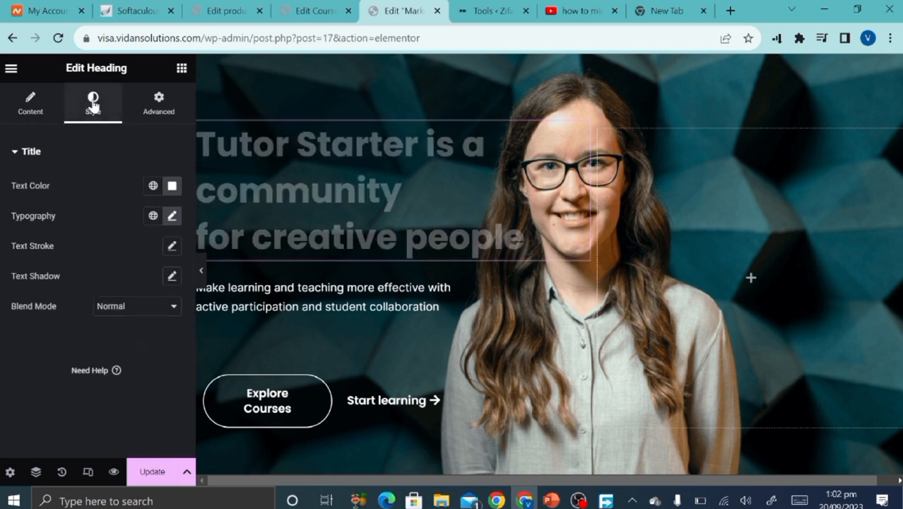
{"action": "left_click", "coordinate": [173, 217]}
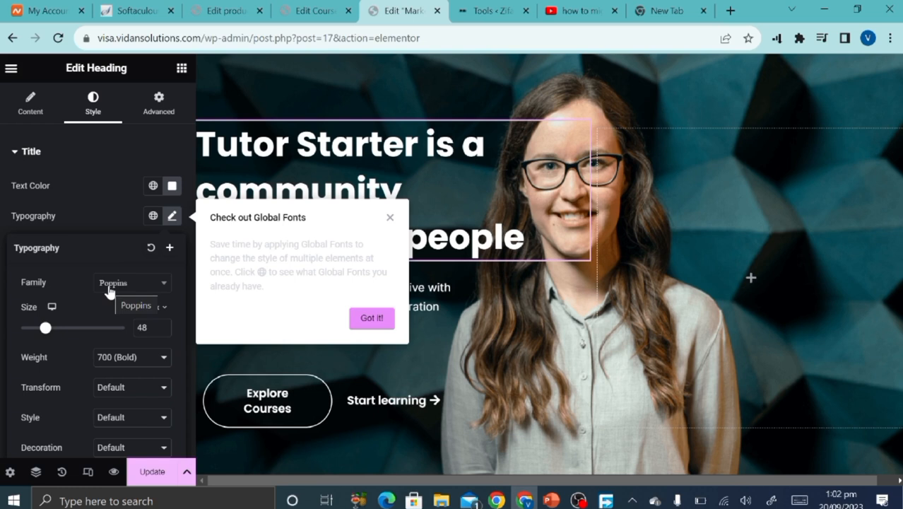
{"action": "scroll", "coordinate": [76, 357], "scroll_direction": "down", "scroll_amount": 3}
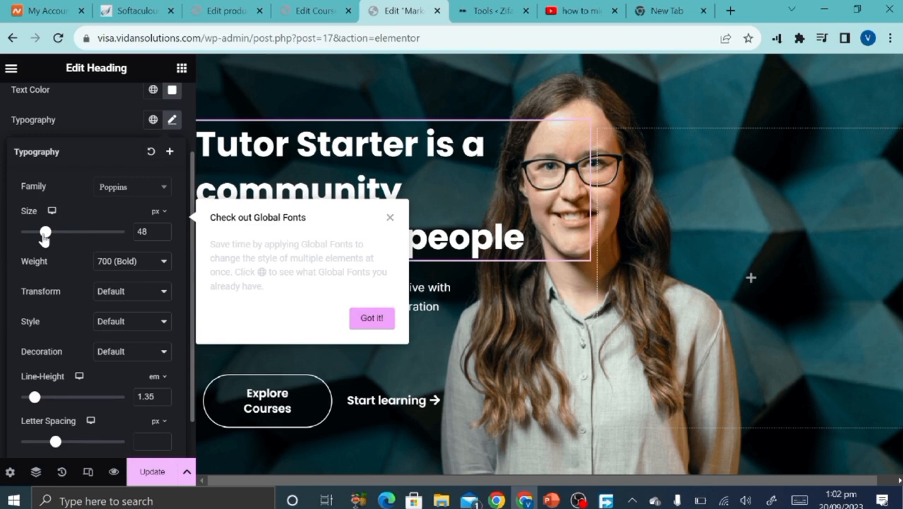
{"action": "mouse_move", "coordinate": [44, 237]}
{"action": "left_mouse_down"}
{"action": "mouse_move", "coordinate": [55, 237]}
{"action": "mouse_move", "coordinate": [46, 238]}
{"action": "left_mouse_up"}
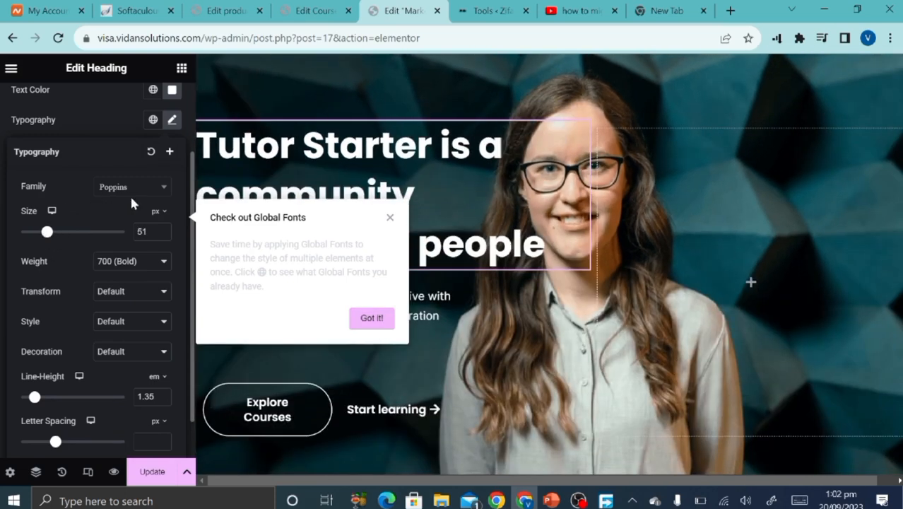
{"action": "left_click", "coordinate": [146, 231]}
{"action": "type", "text": "48"}
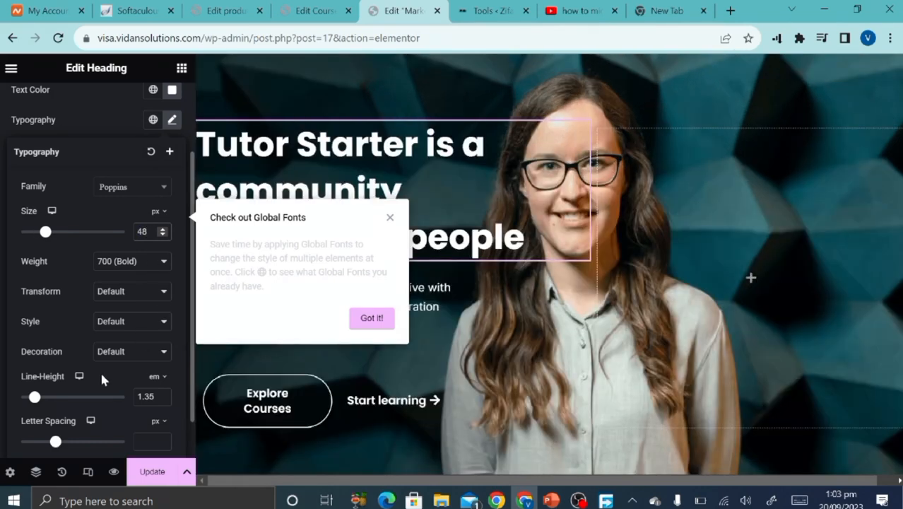
{"action": "scroll", "coordinate": [97, 370], "scroll_direction": "down", "scroll_amount": 1}
{"action": "scroll", "coordinate": [99, 200], "scroll_direction": "up", "scroll_amount": 3}
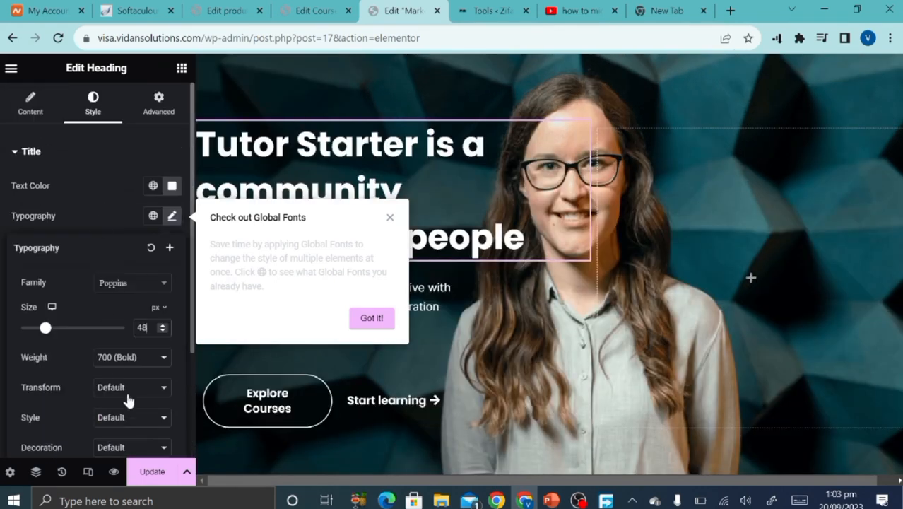
{"action": "left_click", "coordinate": [154, 469]}
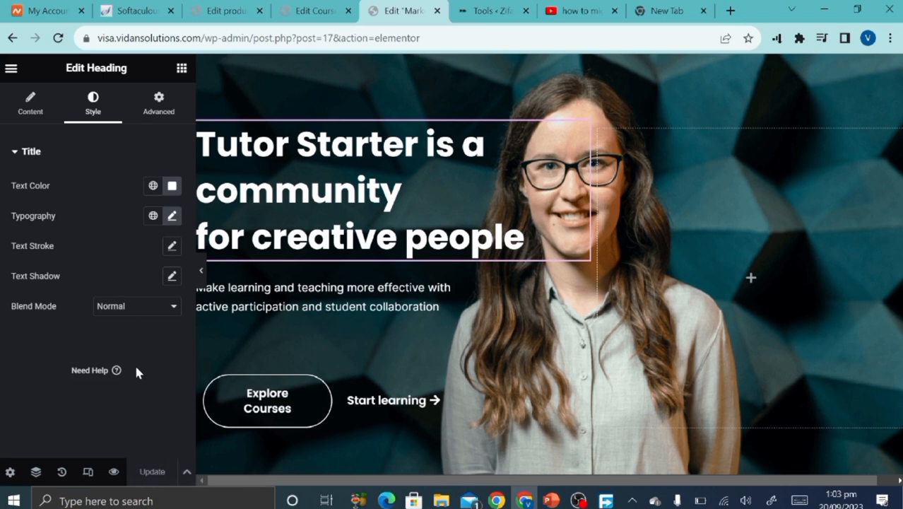
Select the Explore Courses button in the editor, then open the live site homepage.
{"action": "left_click", "coordinate": [230, 398]}
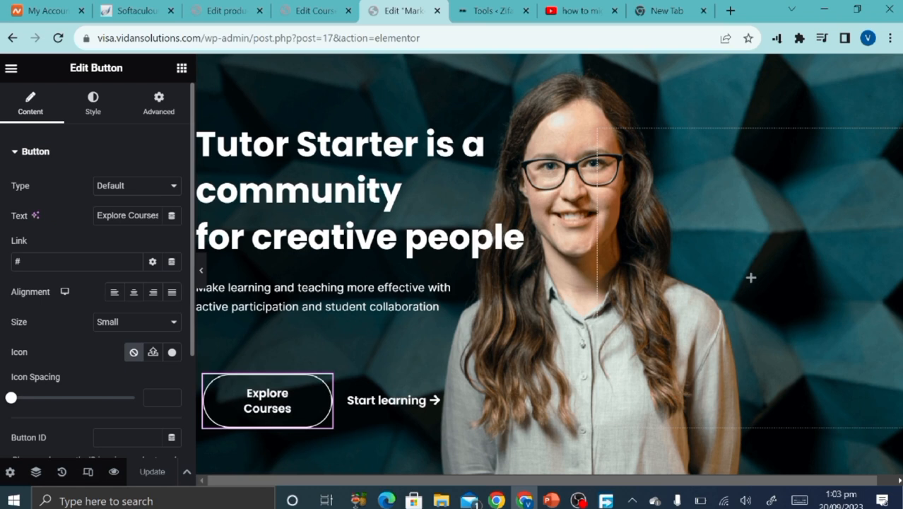
{"action": "left_click", "coordinate": [311, 9]}
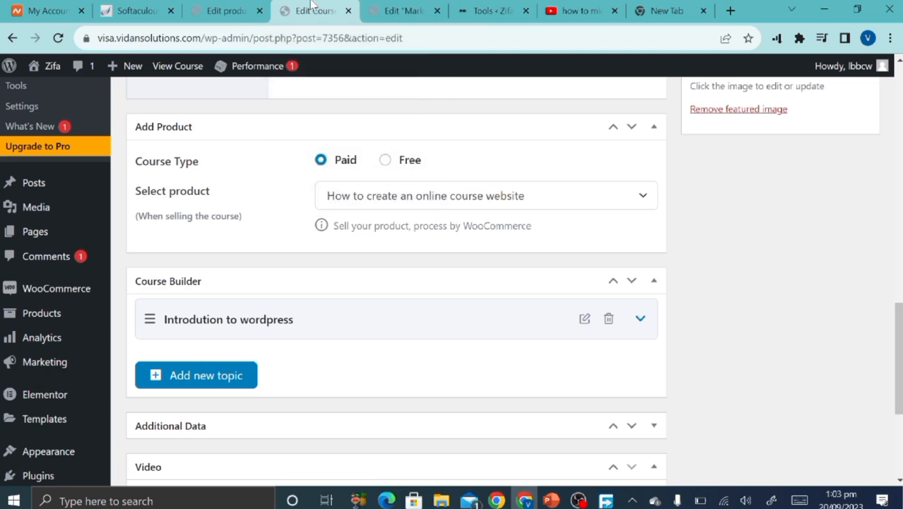
{"action": "right_click", "coordinate": [35, 72]}
{"action": "left_click", "coordinate": [36, 72]}
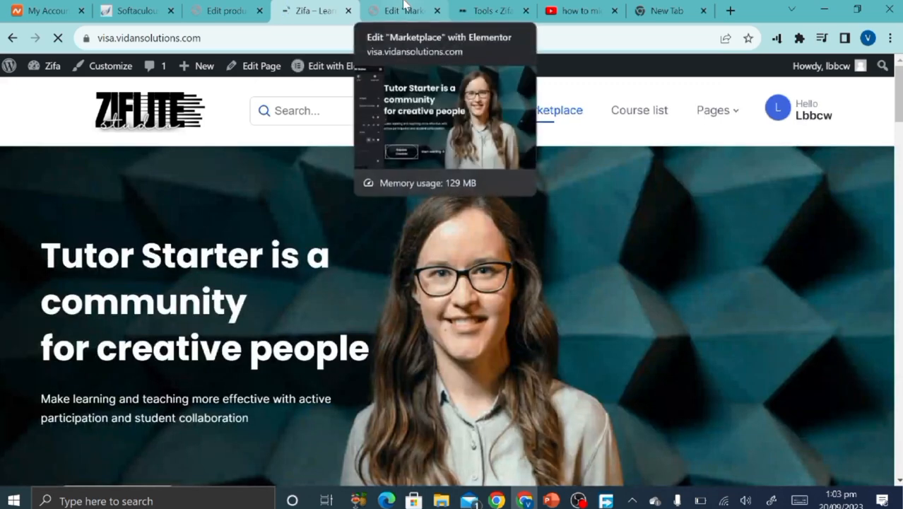
{"action": "scroll", "coordinate": [228, 279], "scroll_direction": "down", "scroll_amount": 4}
{"action": "scroll", "coordinate": [227, 278], "scroll_direction": "up", "scroll_amount": 3}
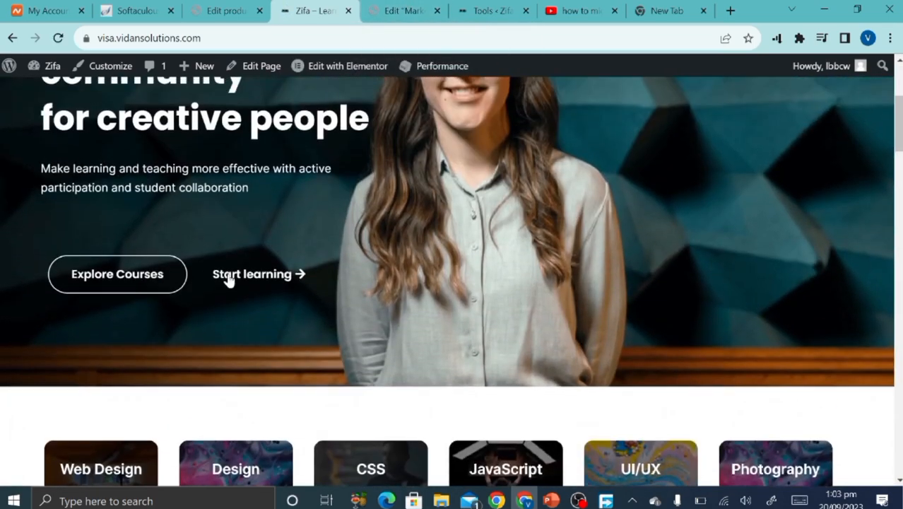
Test where the Explore Courses button leads on the live homepage.
{"action": "left_click", "coordinate": [176, 284]}
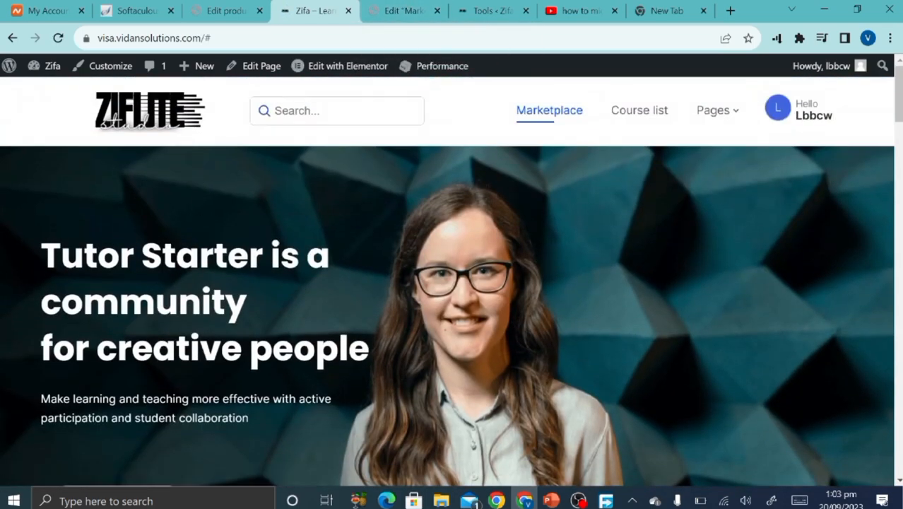
{"action": "scroll", "coordinate": [191, 343], "scroll_direction": "down", "scroll_amount": 5}
{"action": "scroll", "coordinate": [191, 343], "scroll_direction": "up", "scroll_amount": 3}
{"action": "scroll", "coordinate": [190, 343], "scroll_direction": "down", "scroll_amount": 4}
{"action": "scroll", "coordinate": [191, 344], "scroll_direction": "up", "scroll_amount": 4}
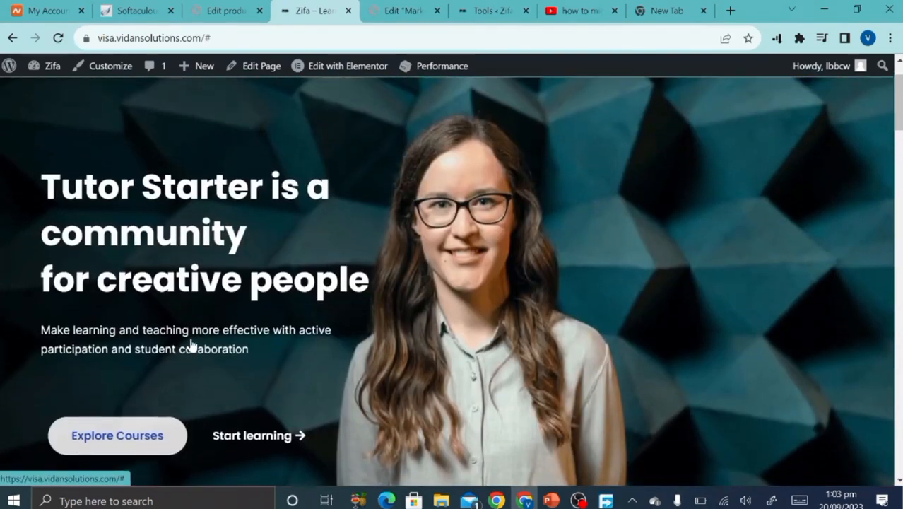
{"action": "scroll", "coordinate": [191, 345], "scroll_direction": "up", "scroll_amount": 1}
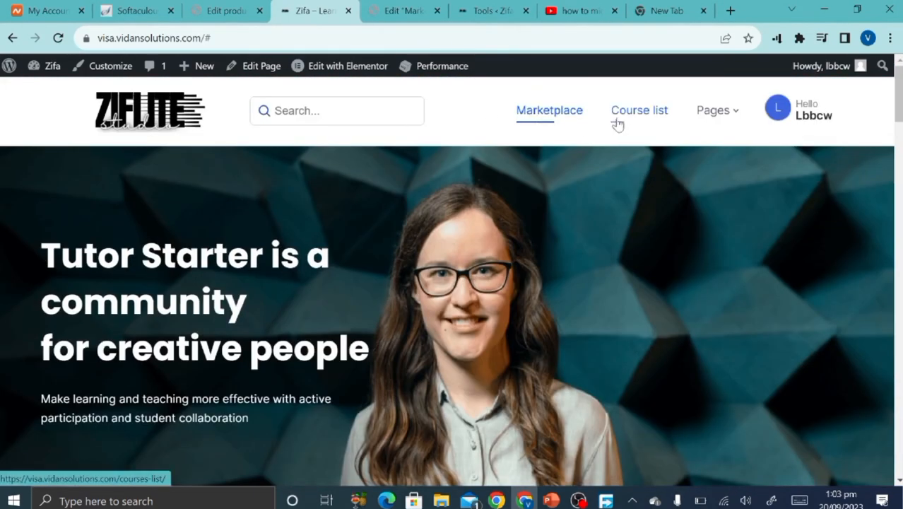
{"action": "scroll", "coordinate": [413, 269], "scroll_direction": "down", "scroll_amount": 3}
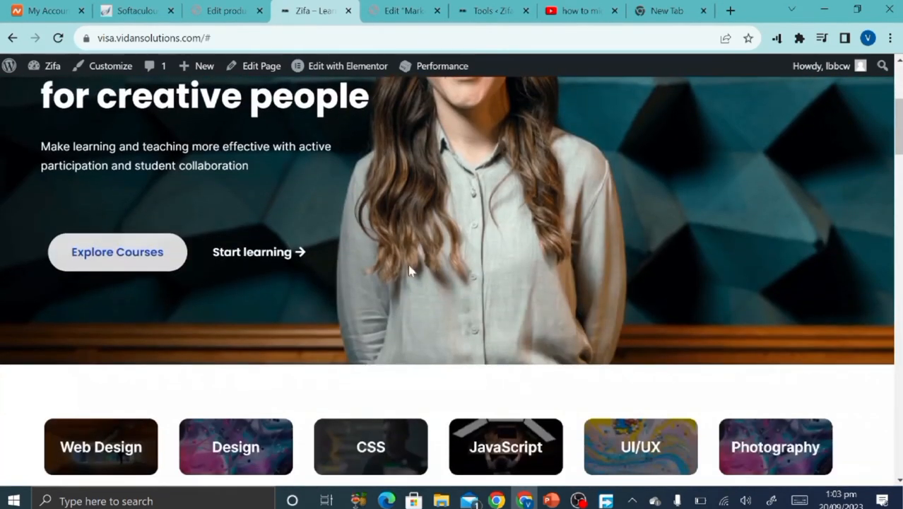
{"action": "left_click", "coordinate": [135, 257]}
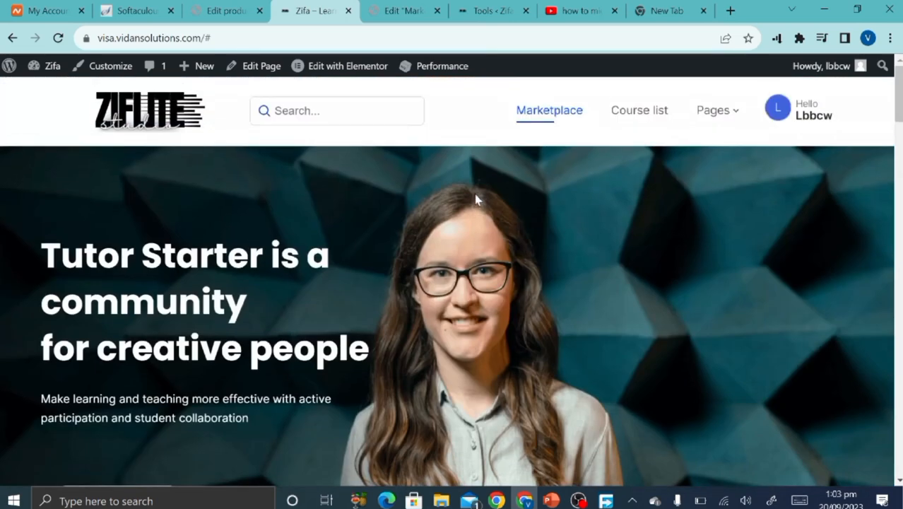
Open the Course list page, look it over, and select its web address.
{"action": "left_click", "coordinate": [631, 107]}
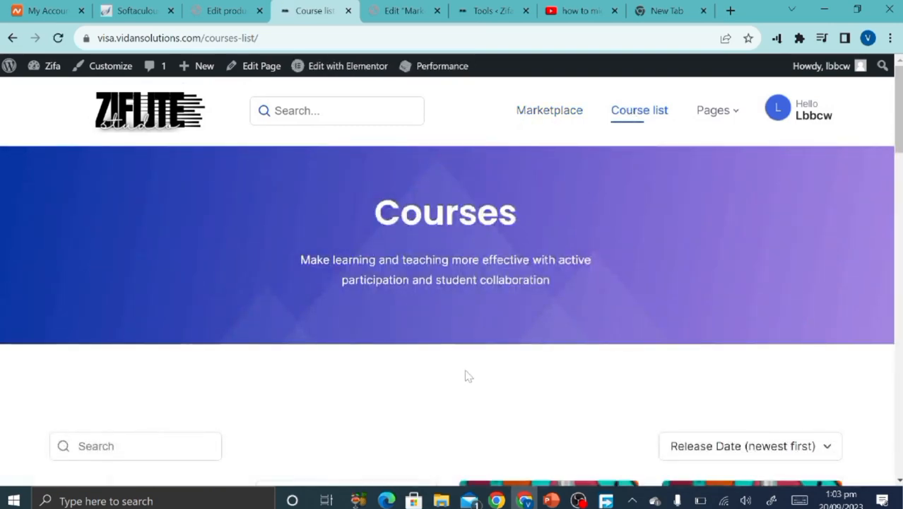
{"action": "scroll", "coordinate": [466, 376], "scroll_direction": "down", "scroll_amount": 8}
{"action": "scroll", "coordinate": [467, 376], "scroll_direction": "up", "scroll_amount": 5}
{"action": "scroll", "coordinate": [467, 376], "scroll_direction": "down", "scroll_amount": 4}
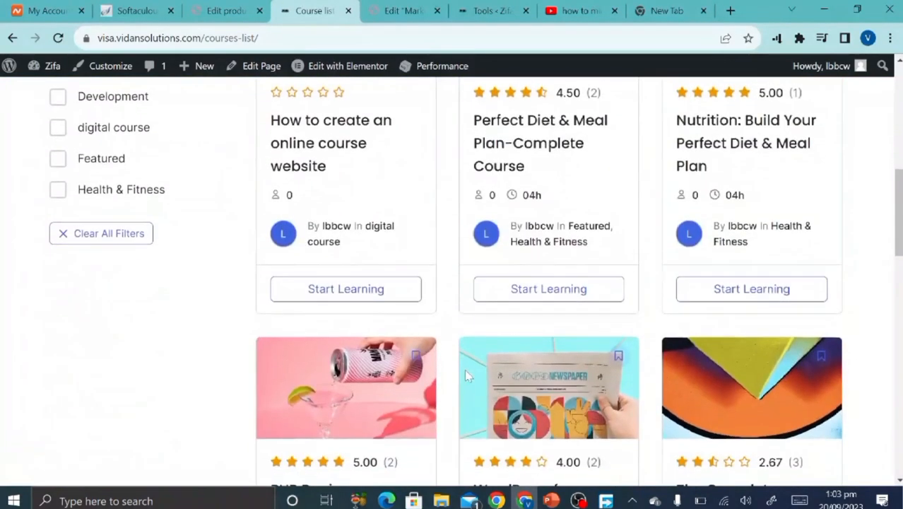
{"action": "scroll", "coordinate": [465, 369], "scroll_direction": "up", "scroll_amount": 5}
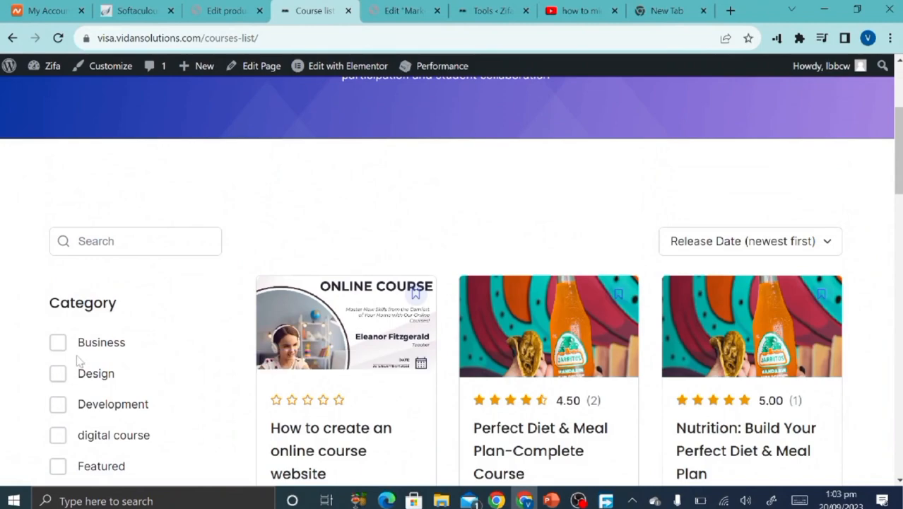
{"action": "scroll", "coordinate": [93, 391], "scroll_direction": "down", "scroll_amount": 3}
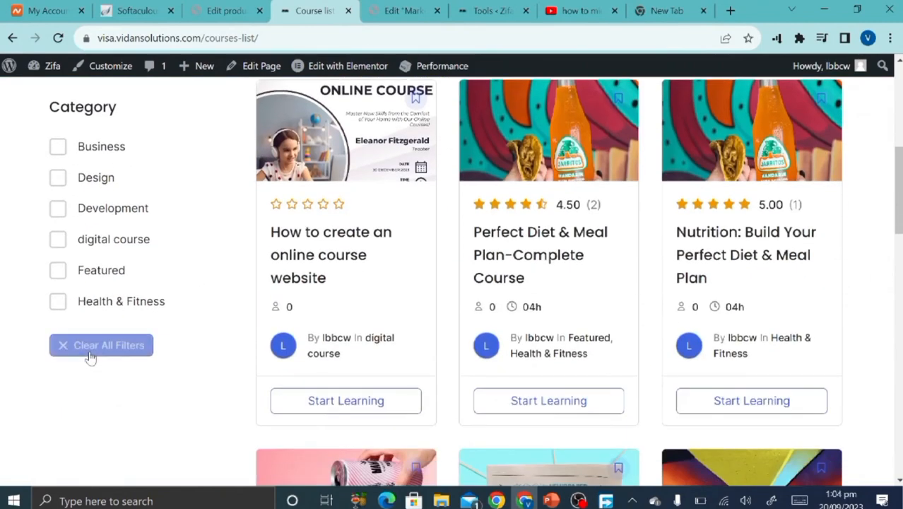
{"action": "scroll", "coordinate": [196, 365], "scroll_direction": "down", "scroll_amount": 14}
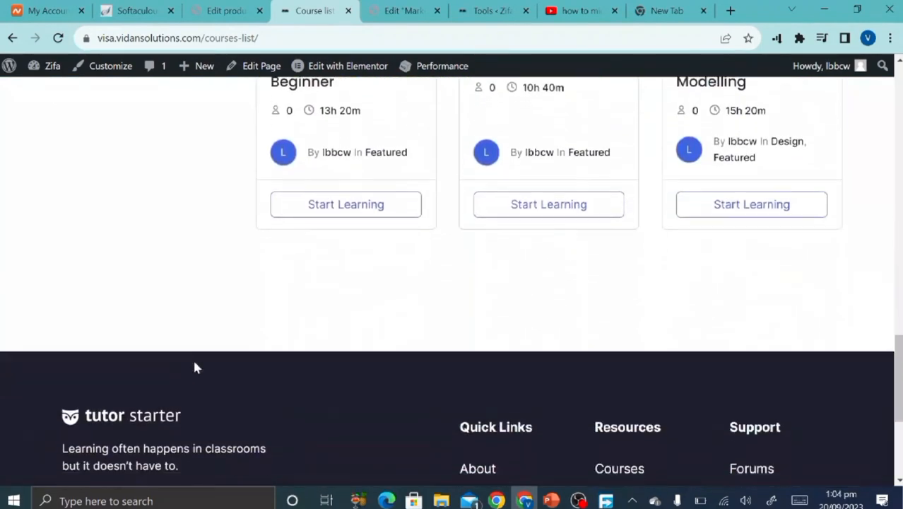
{"action": "scroll", "coordinate": [196, 366], "scroll_direction": "up", "scroll_amount": 20}
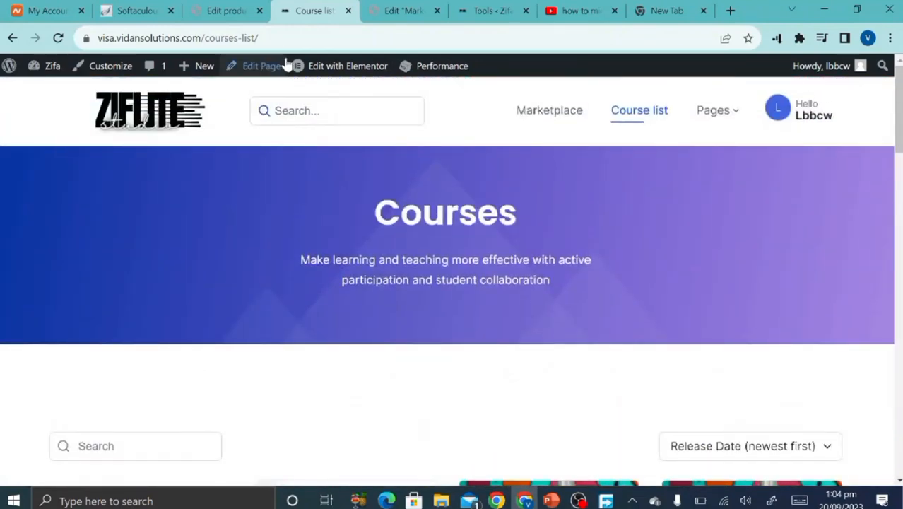
{"action": "left_click", "coordinate": [177, 37]}
{"action": "key", "text": "ctrl+c"}
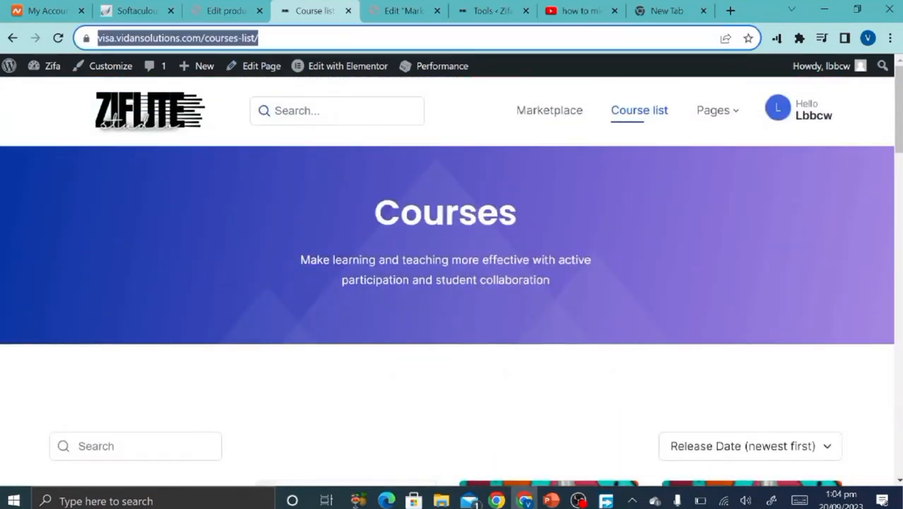
Paste the Course list address as the Explore Courses button link and update the homepage.
{"action": "left_click", "coordinate": [370, 7]}
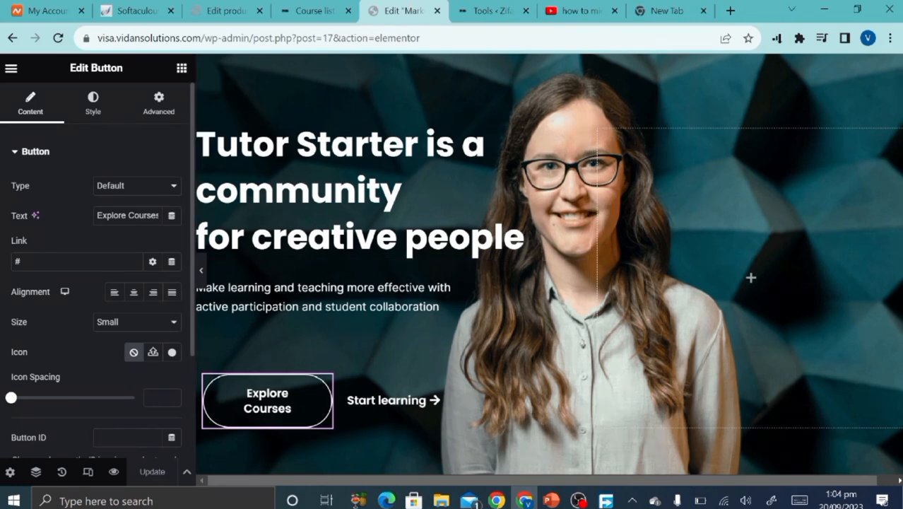
{"action": "key", "text": "ctrl+v"}
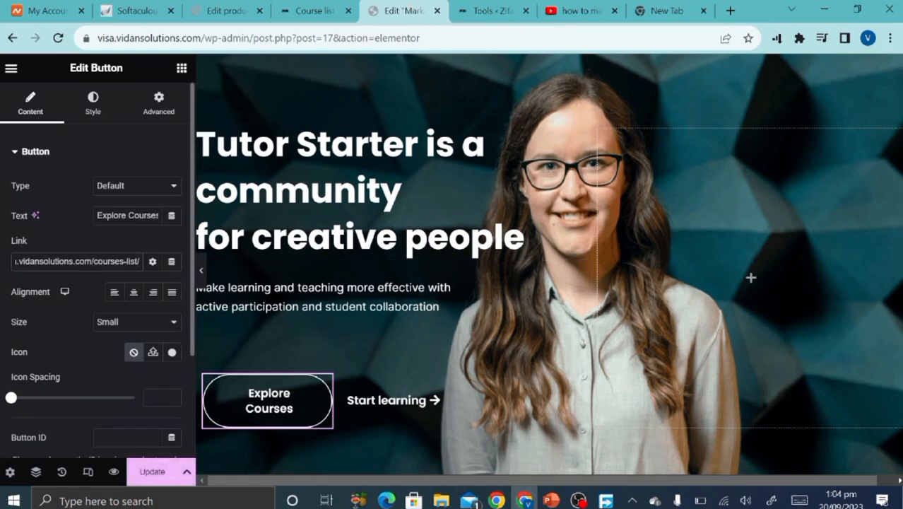
{"action": "left_click", "coordinate": [150, 481]}
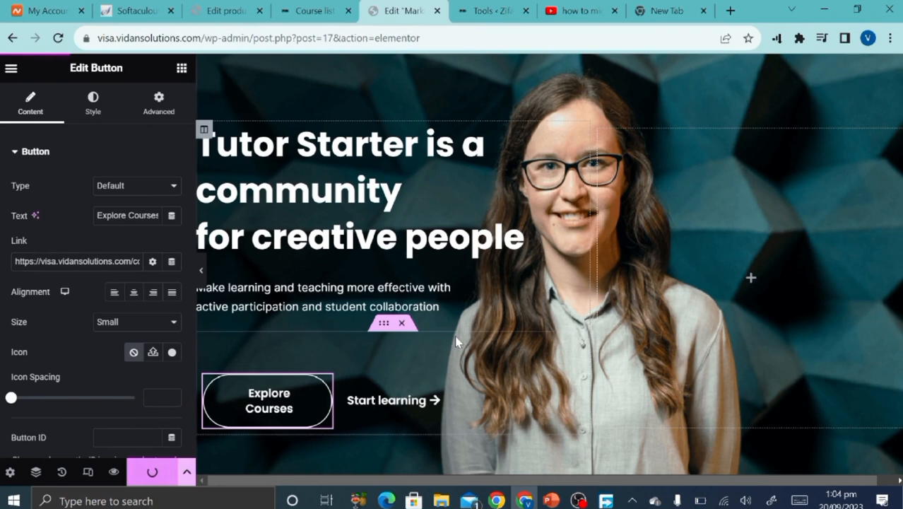
{"action": "scroll", "coordinate": [454, 332], "scroll_direction": "down", "scroll_amount": 4}
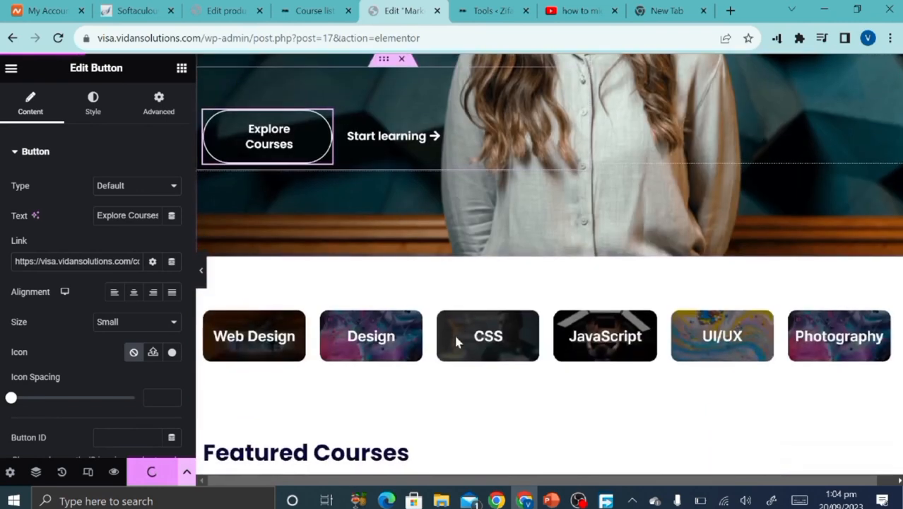
{"action": "left_click", "coordinate": [387, 145]}
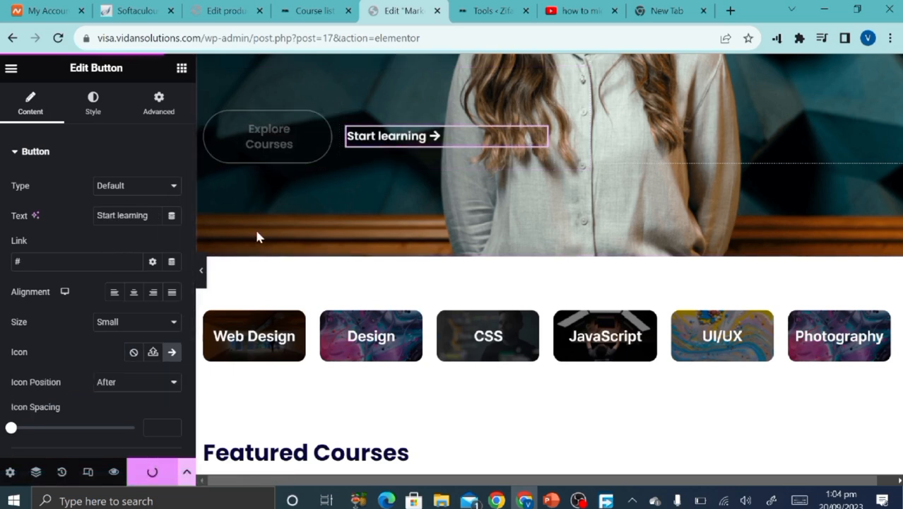
Switch to the live Course list page tab and scroll through it.
{"action": "left_click", "coordinate": [493, 10]}
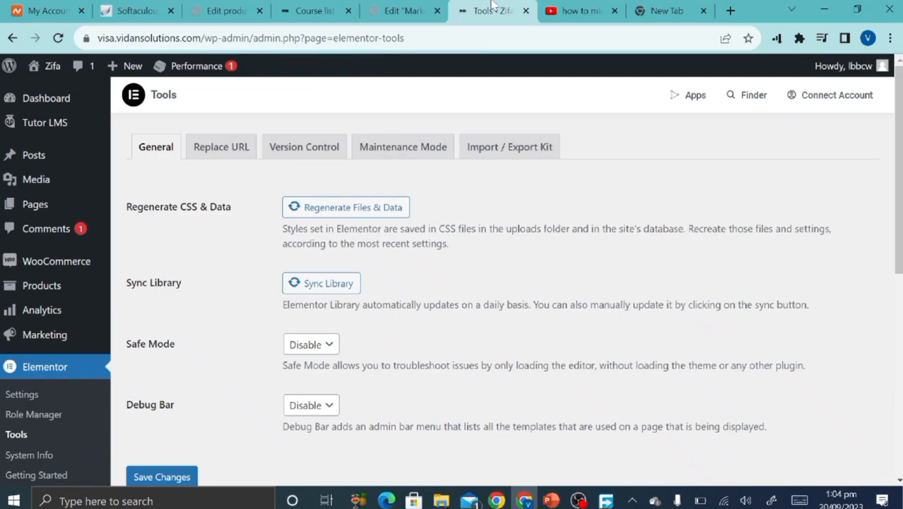
{"action": "left_click", "coordinate": [404, 10]}
{"action": "left_click", "coordinate": [335, 7]}
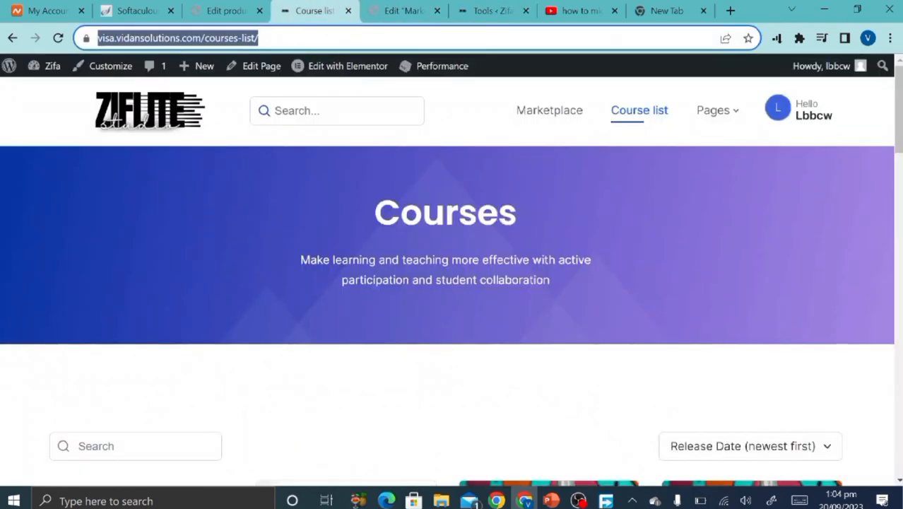
{"action": "scroll", "coordinate": [622, 240], "scroll_direction": "down", "scroll_amount": 8}
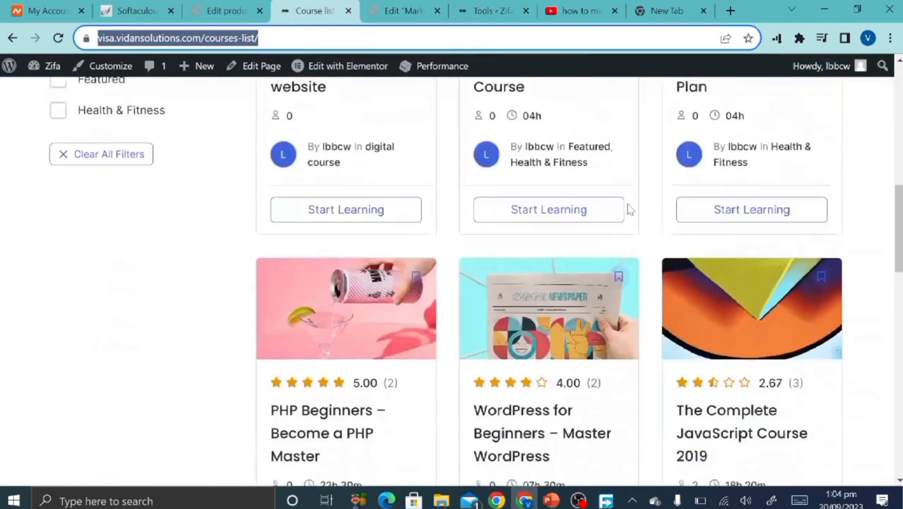
{"action": "scroll", "coordinate": [630, 209], "scroll_direction": "down", "scroll_amount": 1}
{"action": "scroll", "coordinate": [630, 210], "scroll_direction": "up", "scroll_amount": 4}
{"action": "scroll", "coordinate": [630, 209], "scroll_direction": "down", "scroll_amount": 2}
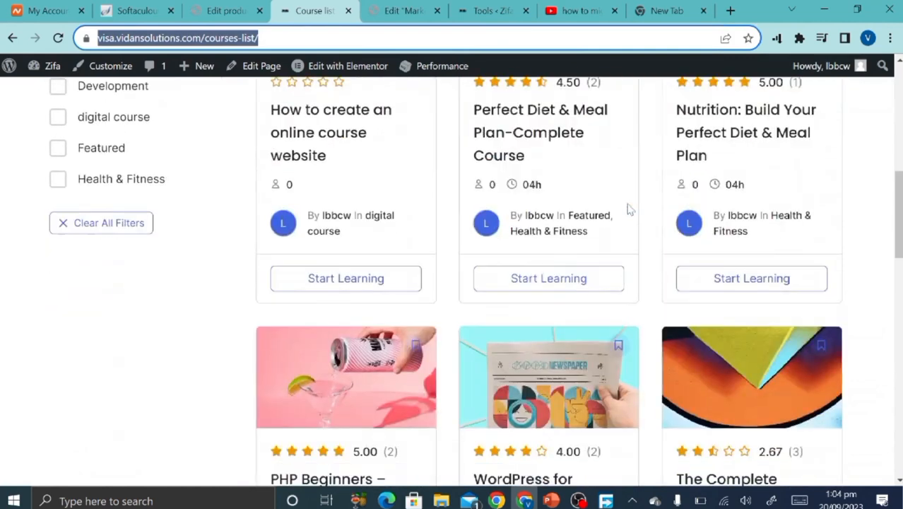
{"action": "scroll", "coordinate": [630, 209], "scroll_direction": "up", "scroll_amount": 8}
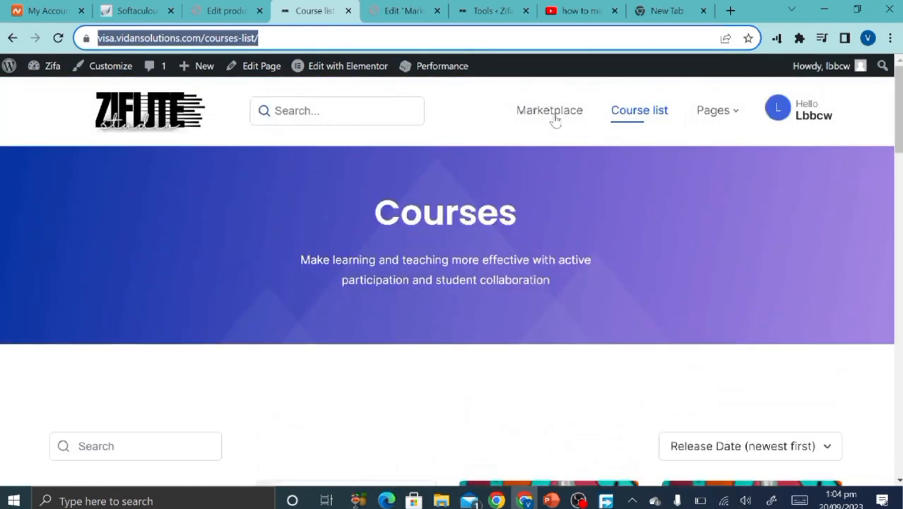
Open the Subscription page, review its Free and $59 Professional plans, and copy its address.
{"action": "mouse_move", "coordinate": [705, 111]}
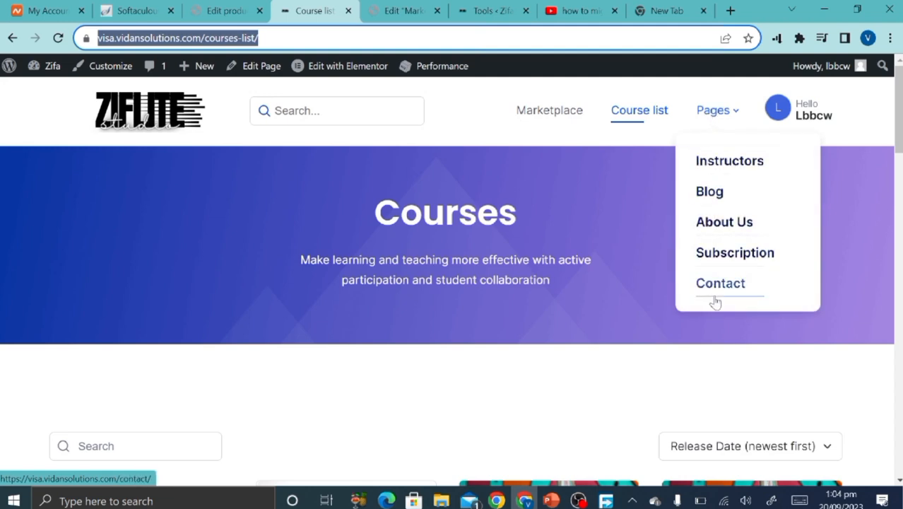
{"action": "left_click", "coordinate": [726, 263]}
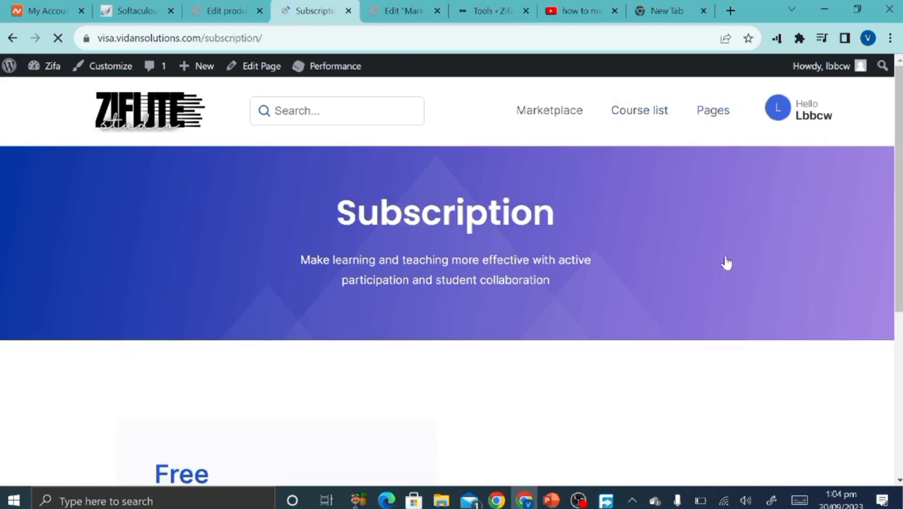
{"action": "scroll", "coordinate": [725, 263], "scroll_direction": "down", "scroll_amount": 8}
{"action": "scroll", "coordinate": [726, 263], "scroll_direction": "up", "scroll_amount": 6}
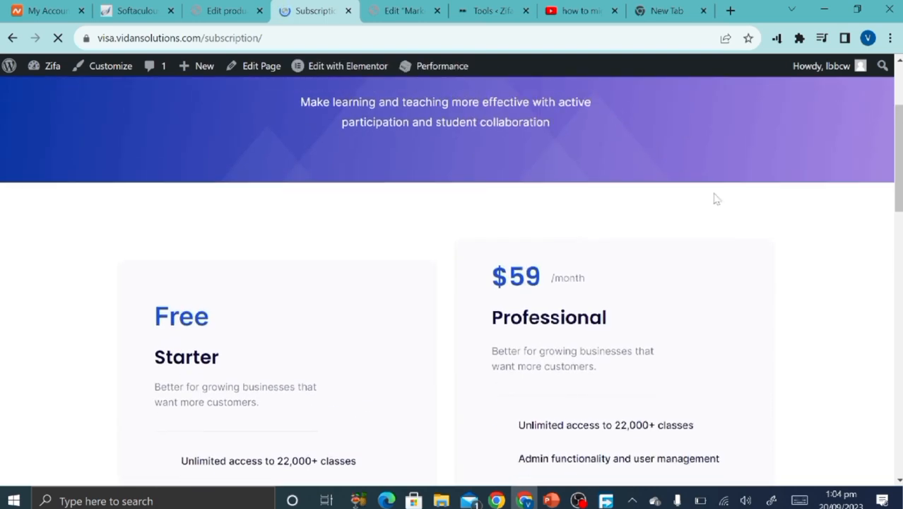
{"action": "scroll", "coordinate": [461, 424], "scroll_direction": "down", "scroll_amount": 3}
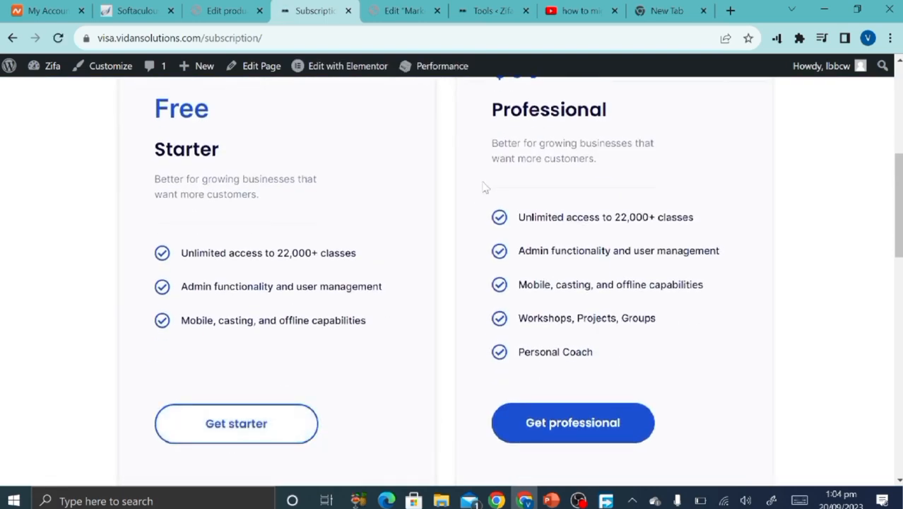
{"action": "scroll", "coordinate": [485, 187], "scroll_direction": "up", "scroll_amount": 4}
{"action": "scroll", "coordinate": [484, 185], "scroll_direction": "down", "scroll_amount": 3}
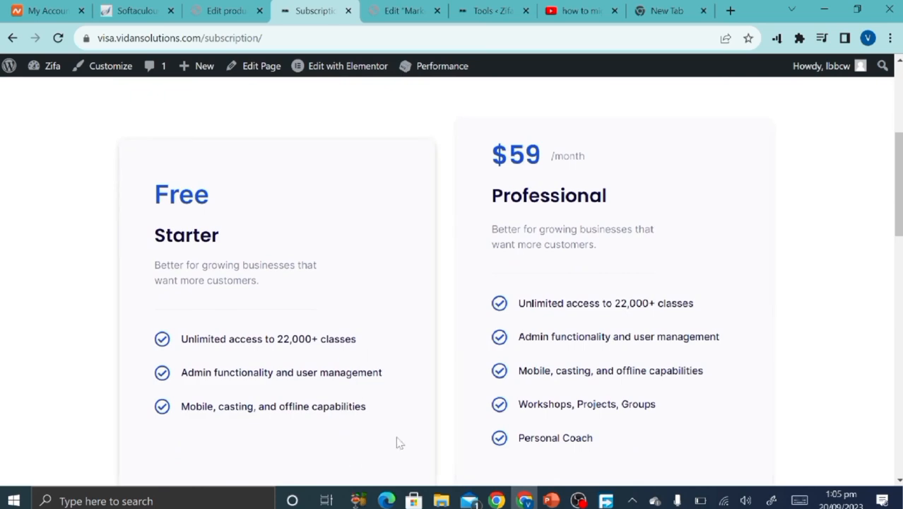
{"action": "scroll", "coordinate": [399, 443], "scroll_direction": "down", "scroll_amount": 1}
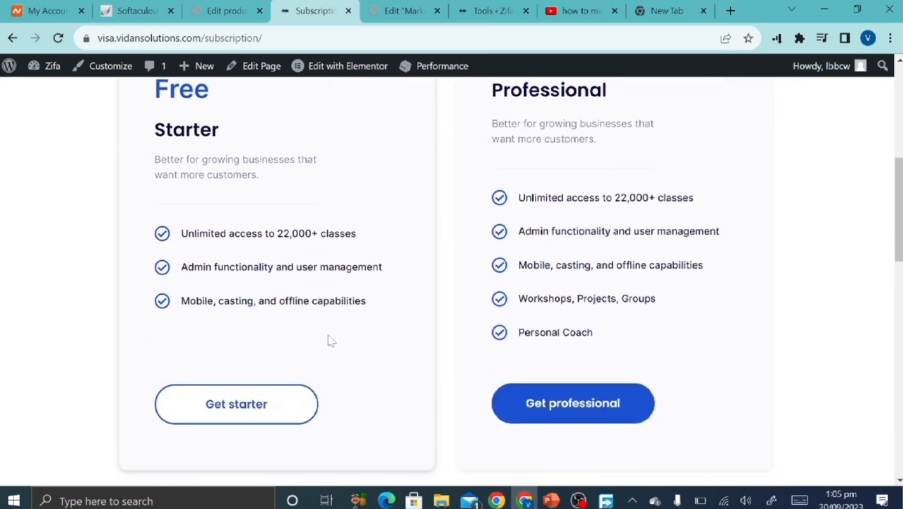
{"action": "scroll", "coordinate": [329, 341], "scroll_direction": "up", "scroll_amount": 3}
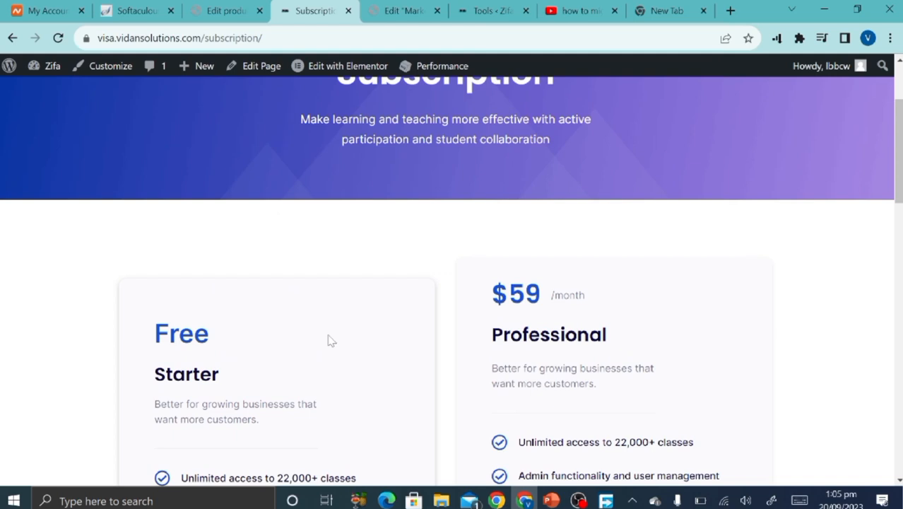
{"action": "scroll", "coordinate": [330, 340], "scroll_direction": "down", "scroll_amount": 3}
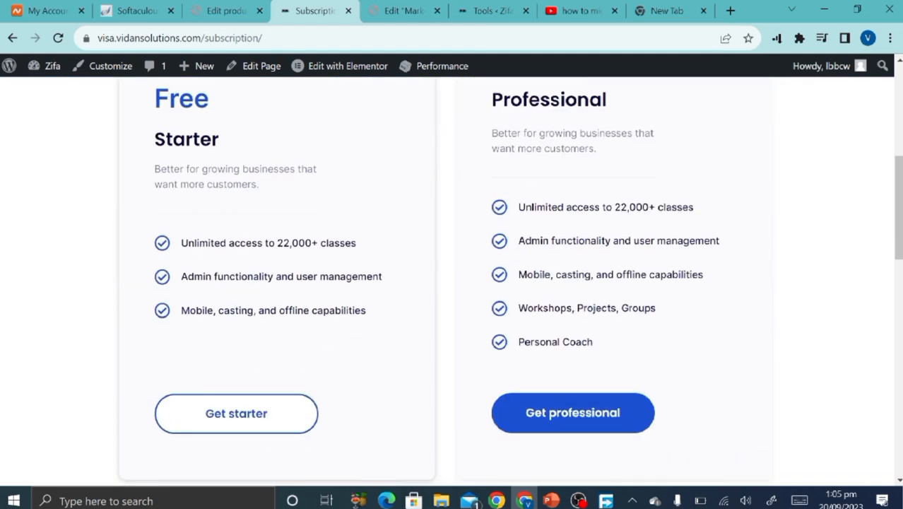
{"action": "scroll", "coordinate": [353, 252], "scroll_direction": "up", "scroll_amount": 5}
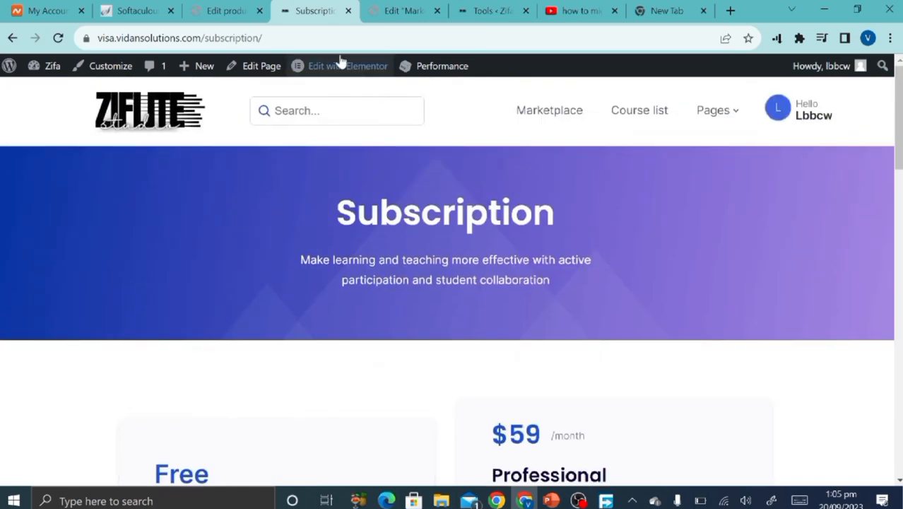
{"action": "left_click", "coordinate": [321, 39]}
{"action": "key", "text": "ctrl+c"}
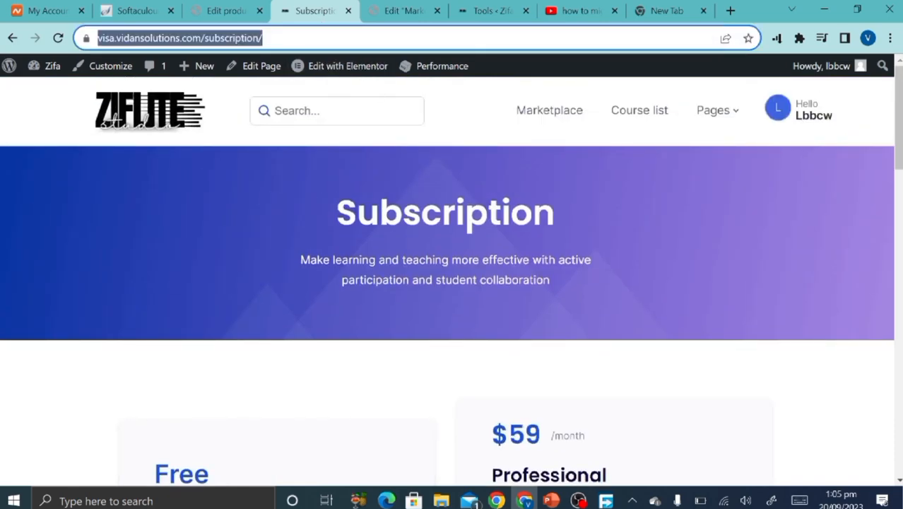
{"action": "left_click", "coordinate": [379, 8]}
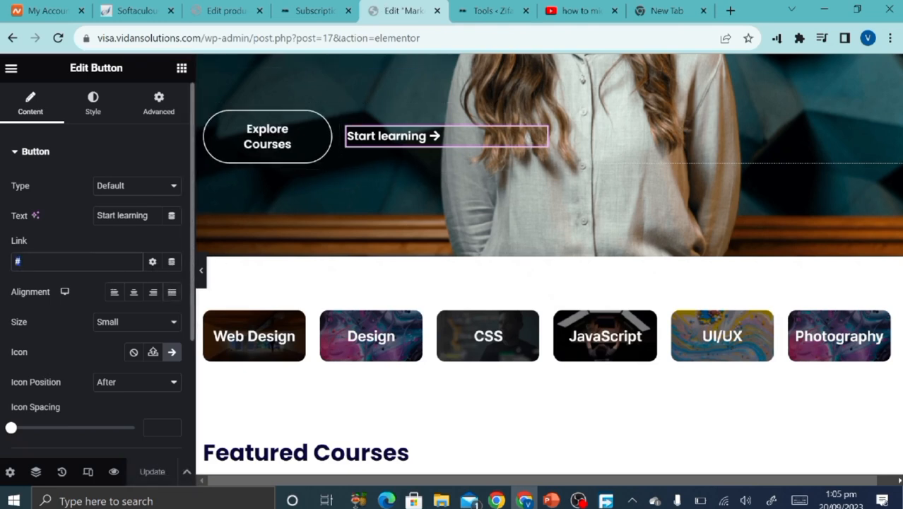
Paste the Subscription address as the Start learning button link and update the homepage.
{"action": "key", "text": "ctrl+v"}
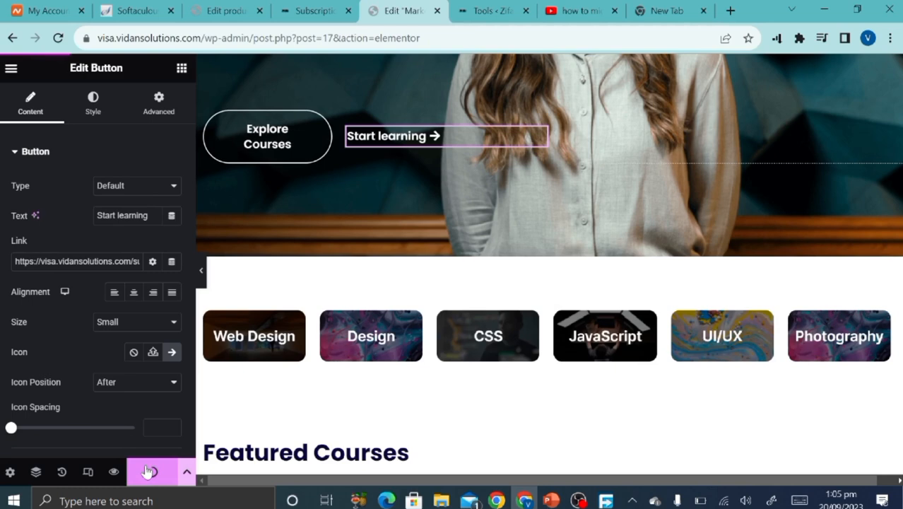
{"action": "left_click", "coordinate": [149, 473]}
{"action": "scroll", "coordinate": [487, 311], "scroll_direction": "down", "scroll_amount": 3}
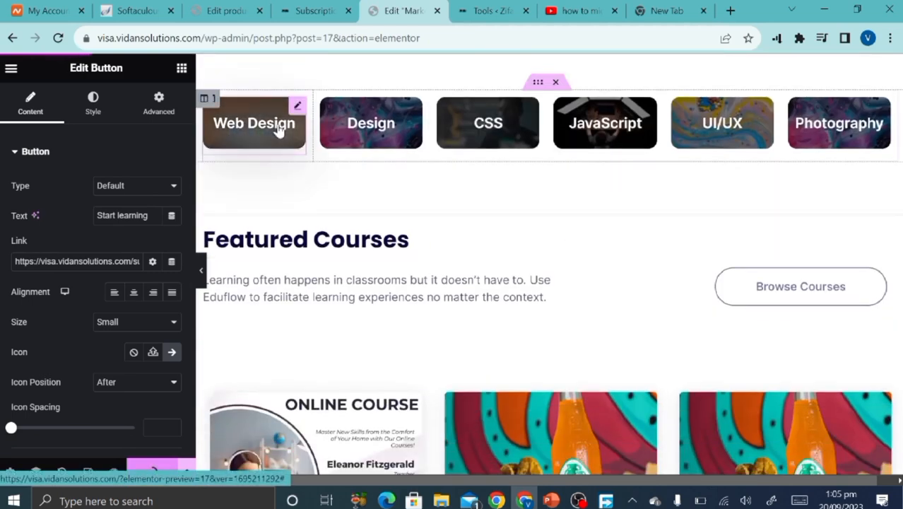
Select the Web Design, Design and JavaScript category tiles to show their HTML widget.
{"action": "left_click", "coordinate": [279, 127]}
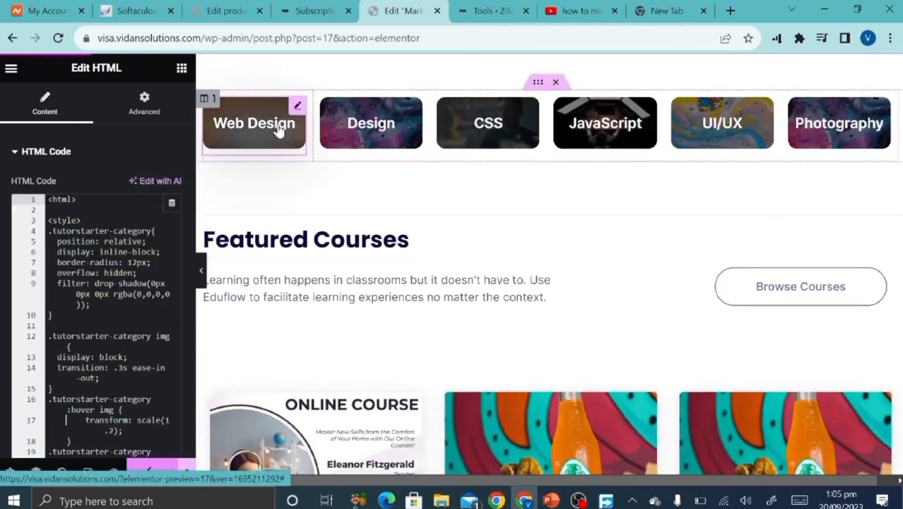
{"action": "left_click", "coordinate": [356, 147]}
{"action": "left_click", "coordinate": [624, 129]}
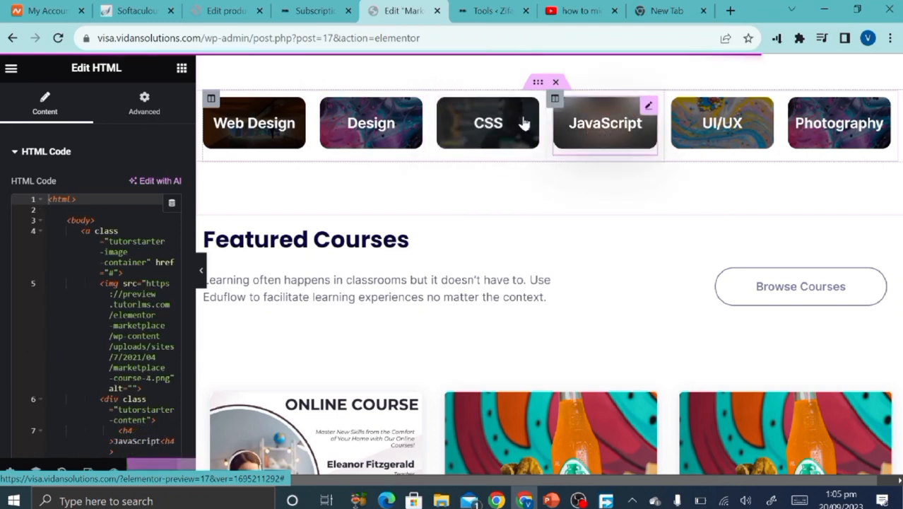
{"action": "left_click", "coordinate": [258, 116]}
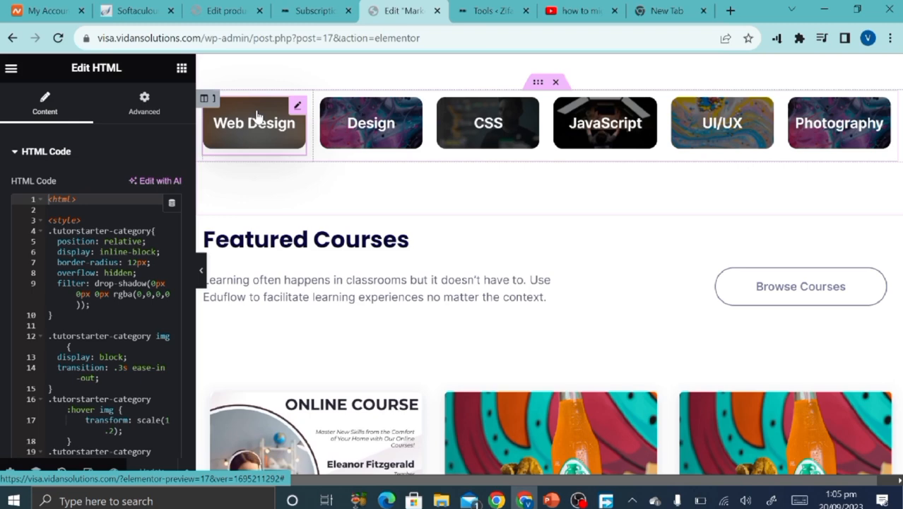
{"action": "scroll", "coordinate": [99, 318], "scroll_direction": "down", "scroll_amount": 6}
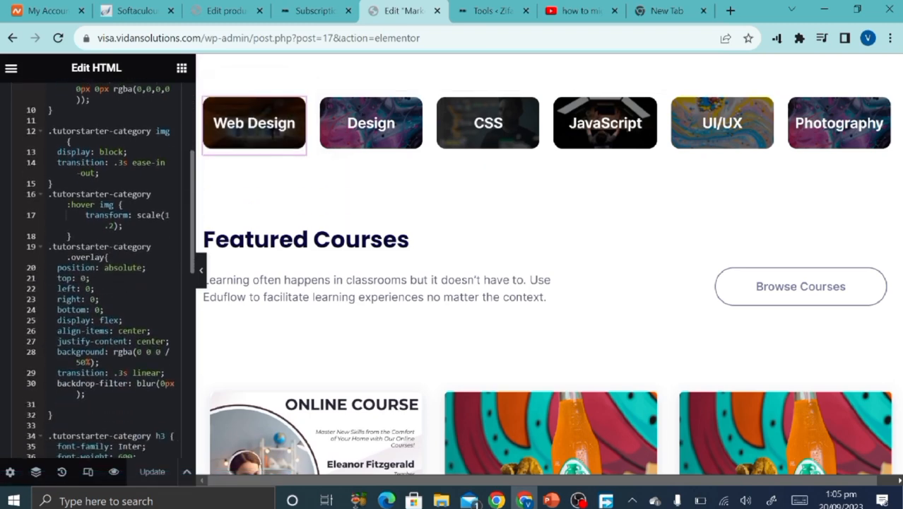
{"action": "scroll", "coordinate": [99, 268], "scroll_direction": "down", "scroll_amount": 8}
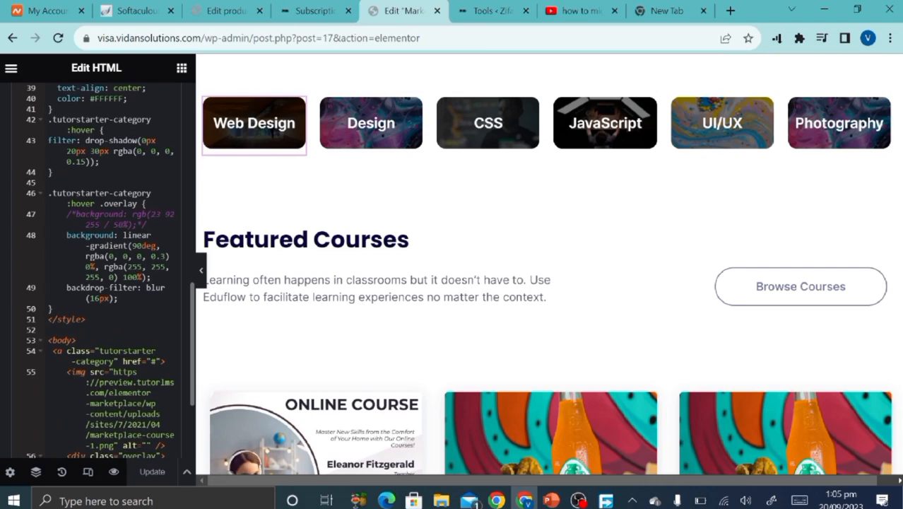
{"action": "scroll", "coordinate": [99, 269], "scroll_direction": "up", "scroll_amount": 8}
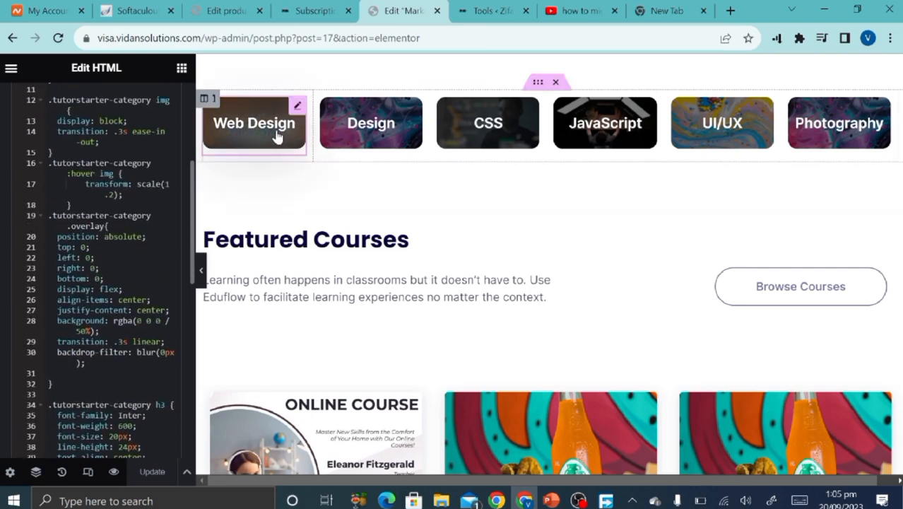
{"action": "scroll", "coordinate": [140, 165], "scroll_direction": "up", "scroll_amount": 4}
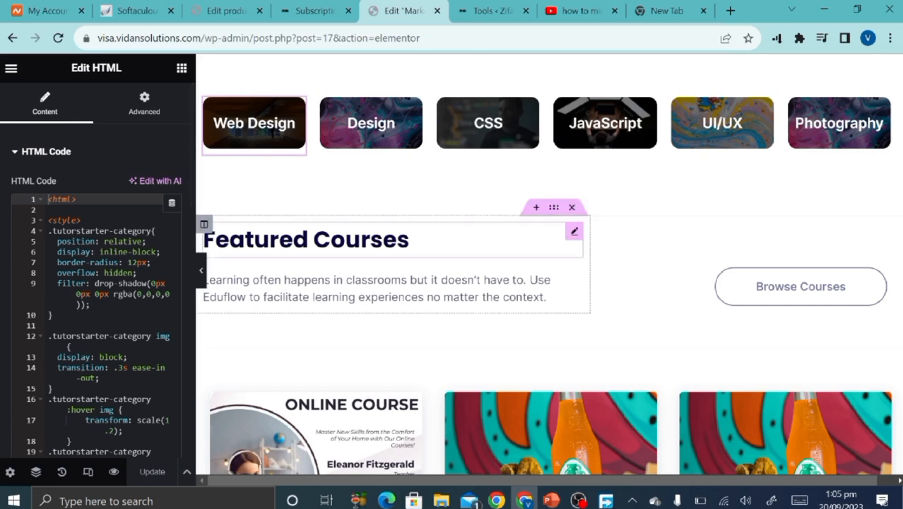
Open the Featured Courses heading's settings and scroll down to the 3,000 Learners stats band.
{"action": "left_click", "coordinate": [413, 240]}
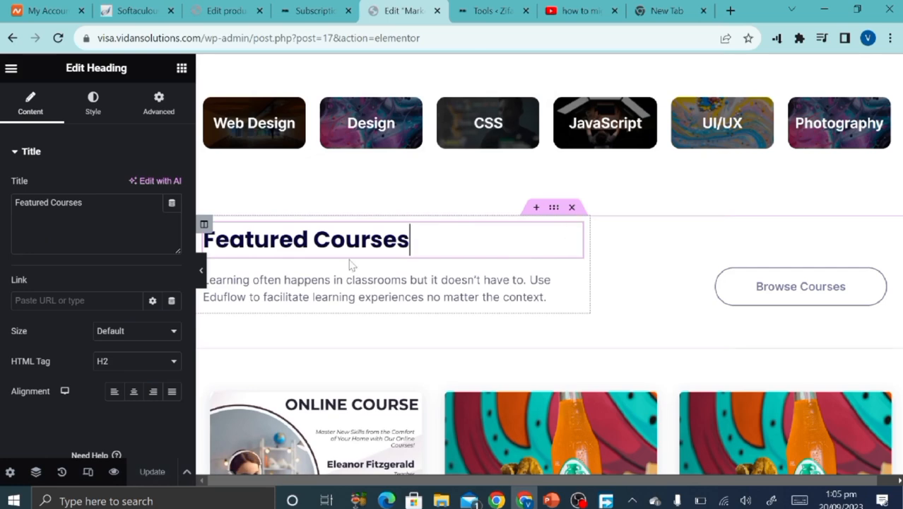
{"action": "scroll", "coordinate": [349, 329], "scroll_direction": "down", "scroll_amount": 3}
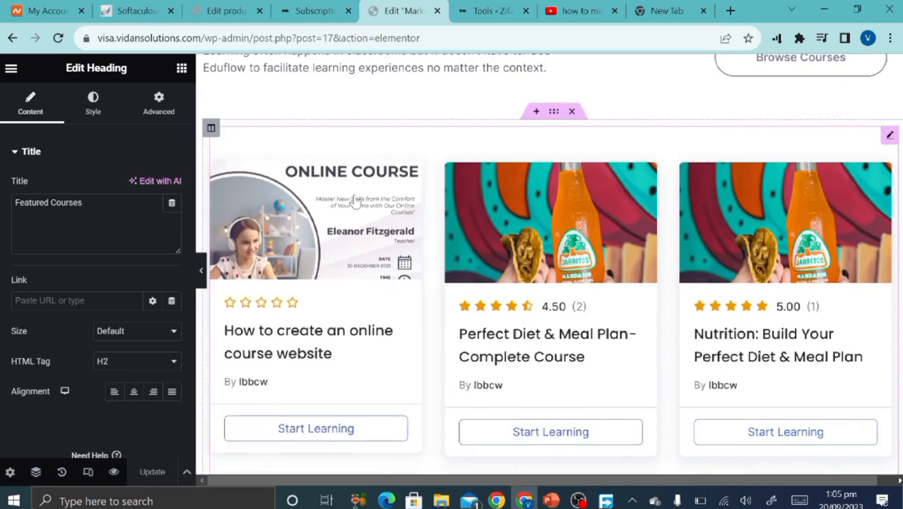
{"action": "scroll", "coordinate": [356, 201], "scroll_direction": "down", "scroll_amount": 2}
{"action": "scroll", "coordinate": [355, 201], "scroll_direction": "up", "scroll_amount": 2}
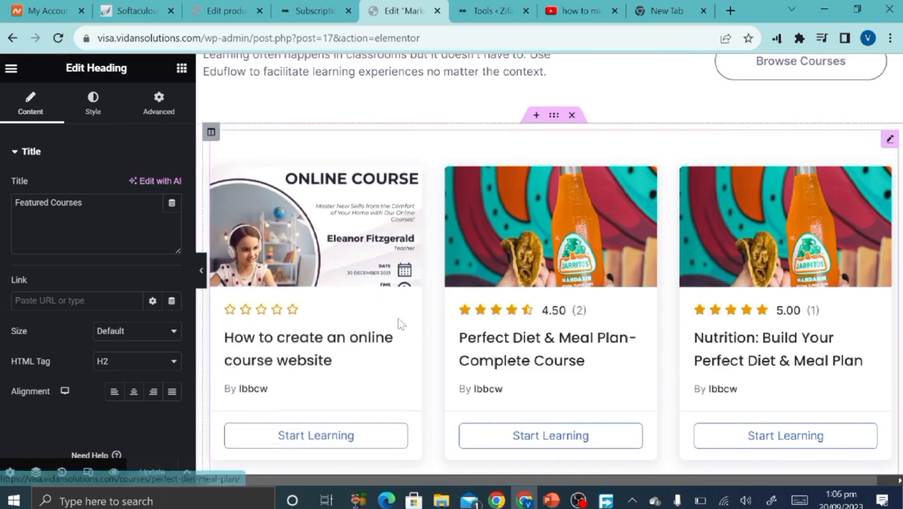
{"action": "scroll", "coordinate": [399, 323], "scroll_direction": "down", "scroll_amount": 10}
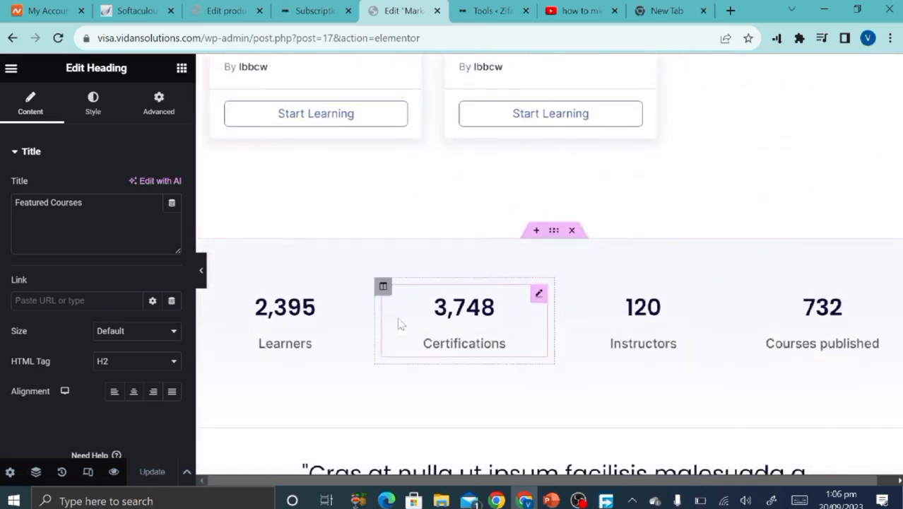
{"action": "scroll", "coordinate": [400, 324], "scroll_direction": "up", "scroll_amount": 5}
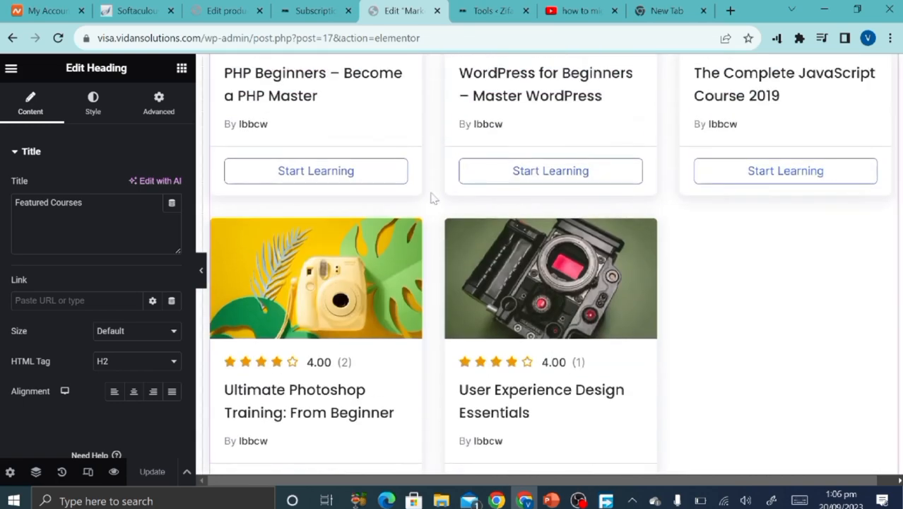
{"action": "scroll", "coordinate": [452, 250], "scroll_direction": "down", "scroll_amount": 3}
{"action": "scroll", "coordinate": [487, 268], "scroll_direction": "down", "scroll_amount": 1}
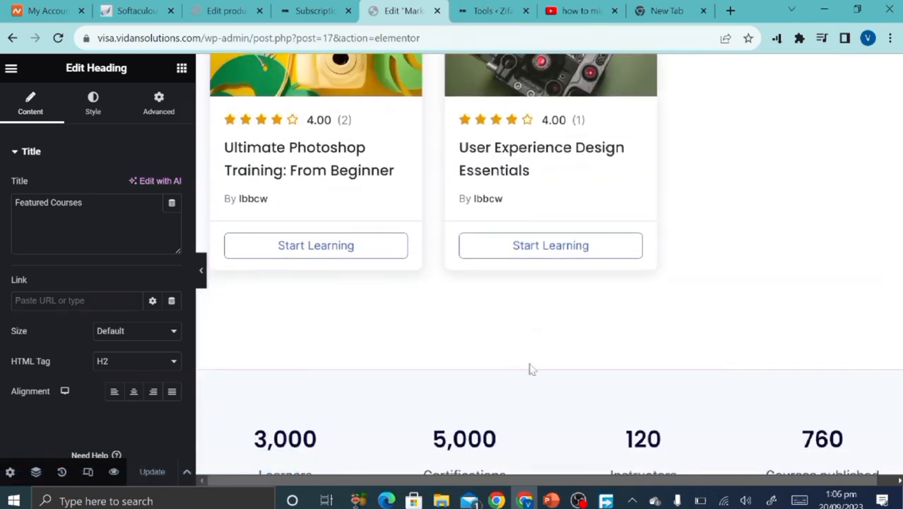
{"action": "scroll", "coordinate": [519, 350], "scroll_direction": "down", "scroll_amount": 1}
{"action": "scroll", "coordinate": [523, 297], "scroll_direction": "down", "scroll_amount": 2}
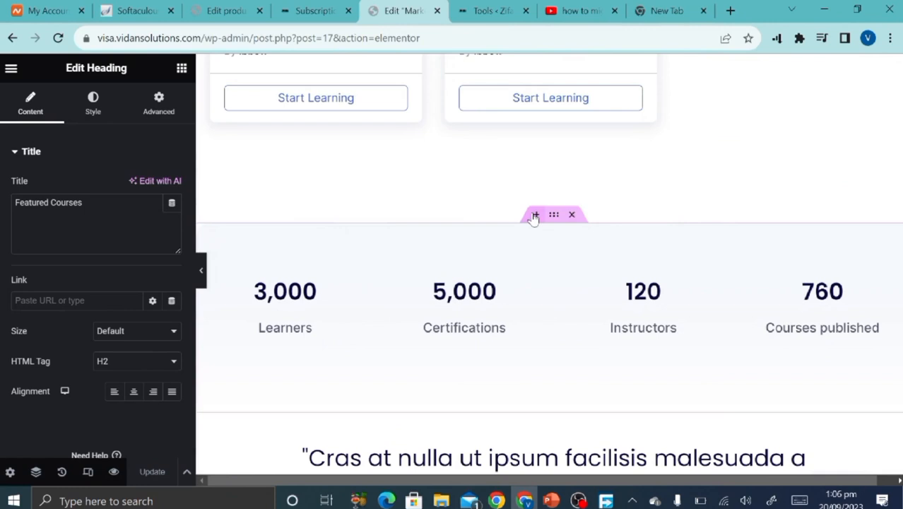
Add an empty section above the stats band and drop the Tutor LMS Course List widget into it.
{"action": "left_click", "coordinate": [535, 215]}
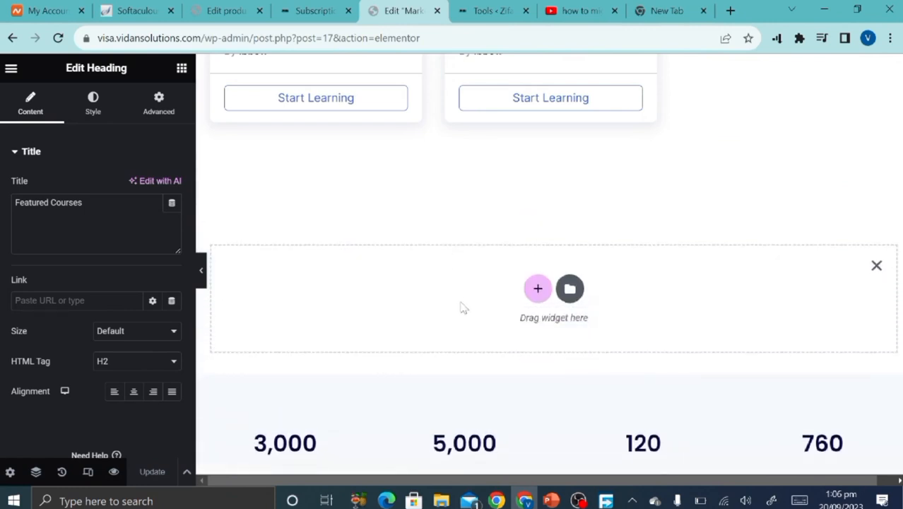
{"action": "left_click", "coordinate": [182, 68]}
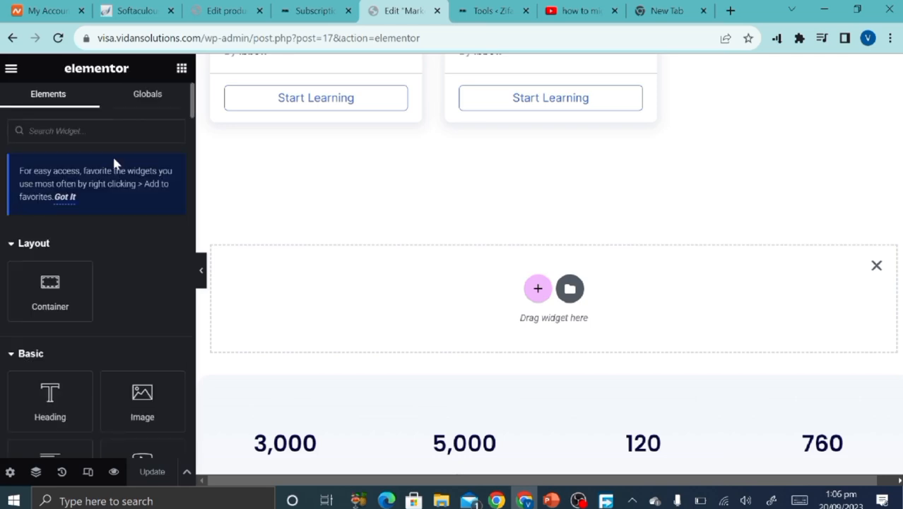
{"action": "scroll", "coordinate": [73, 317], "scroll_direction": "down", "scroll_amount": 6}
{"action": "scroll", "coordinate": [74, 319], "scroll_direction": "down", "scroll_amount": 12}
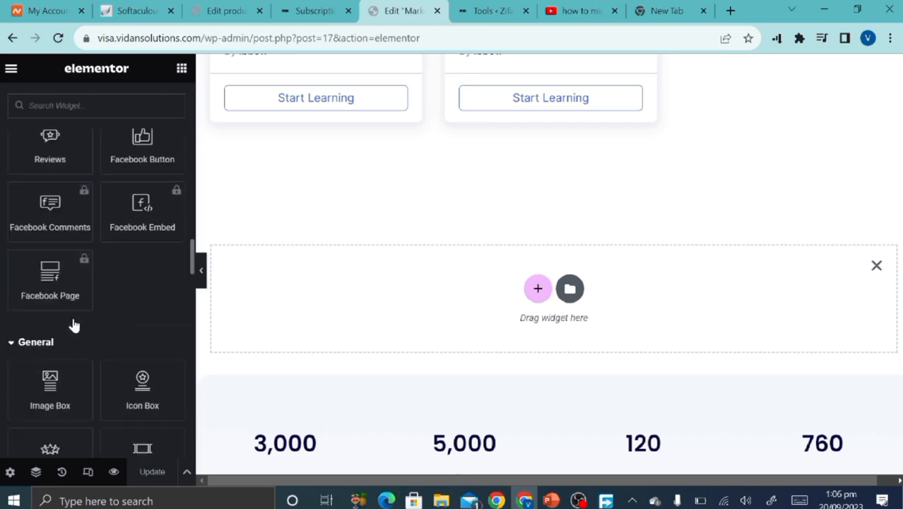
{"action": "scroll", "coordinate": [72, 314], "scroll_direction": "down", "scroll_amount": 15}
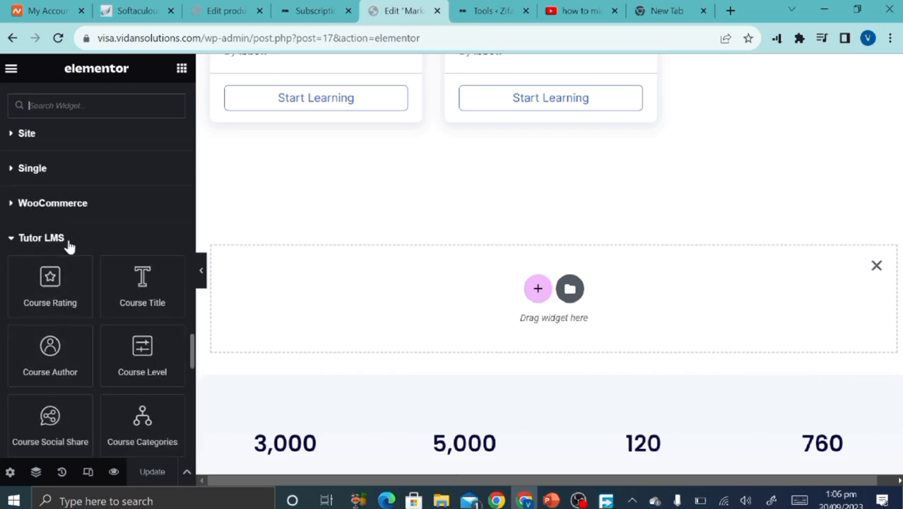
{"action": "scroll", "coordinate": [60, 291], "scroll_direction": "down", "scroll_amount": 1}
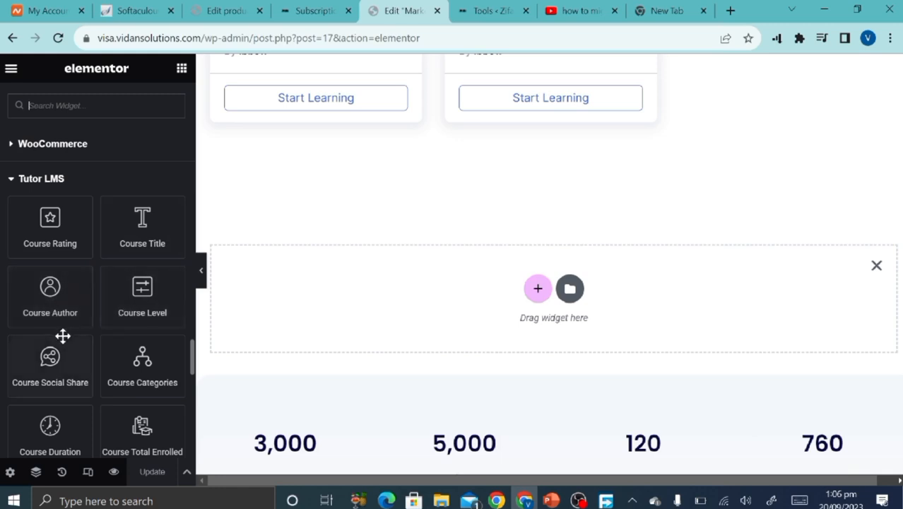
{"action": "scroll", "coordinate": [54, 356], "scroll_direction": "down", "scroll_amount": 3}
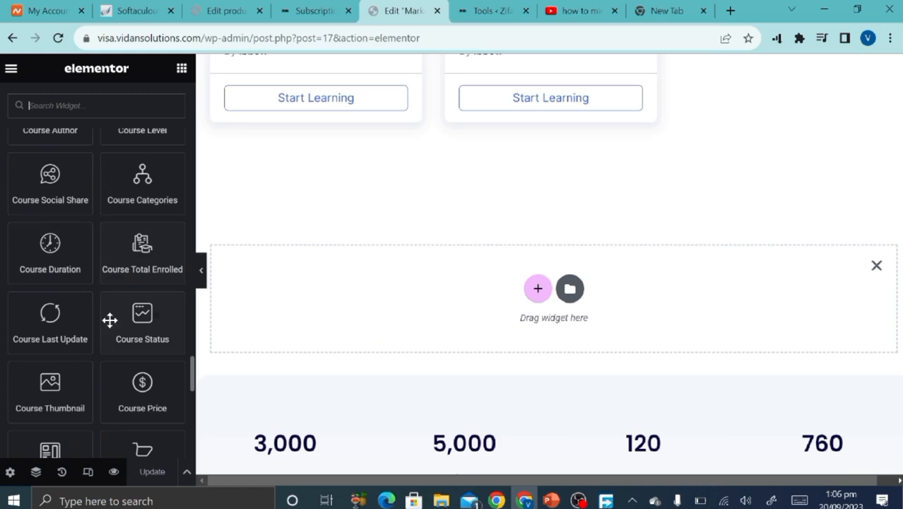
{"action": "scroll", "coordinate": [83, 386], "scroll_direction": "down", "scroll_amount": 3}
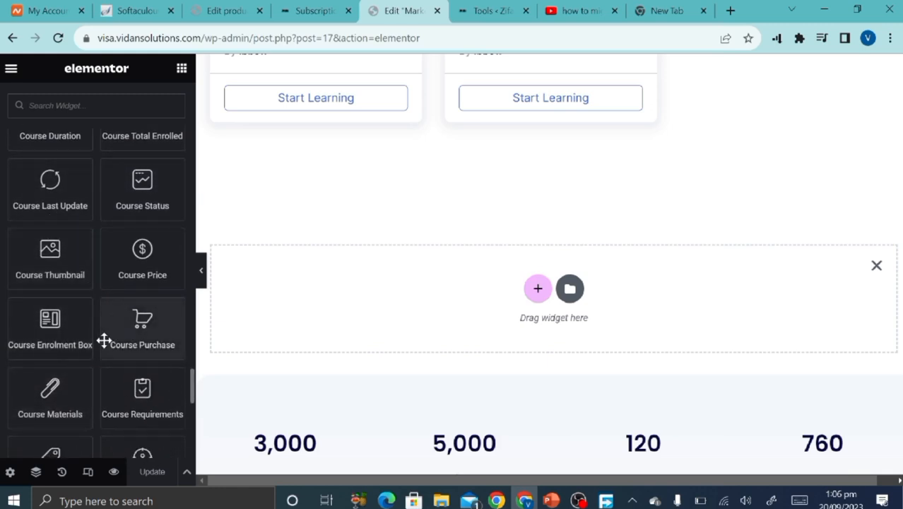
{"action": "scroll", "coordinate": [102, 338], "scroll_direction": "down", "scroll_amount": 3}
{"action": "scroll", "coordinate": [104, 340], "scroll_direction": "down", "scroll_amount": 7}
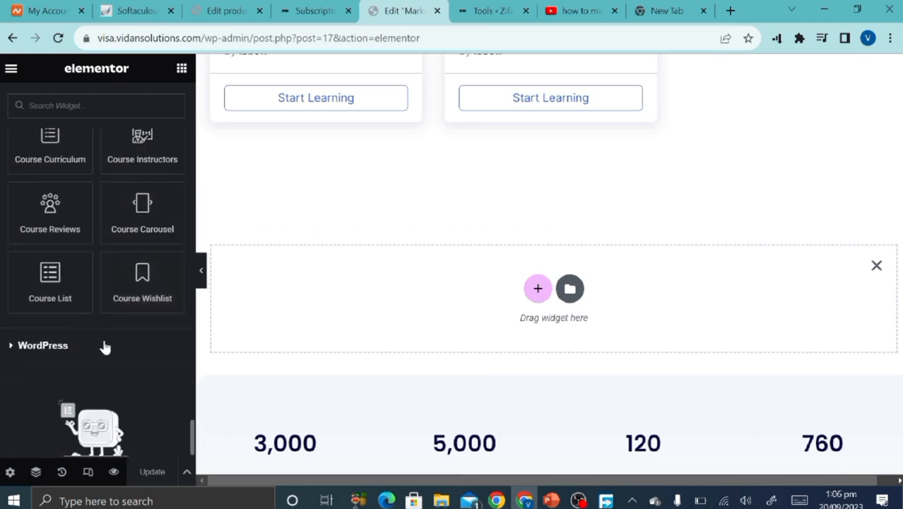
{"action": "scroll", "coordinate": [104, 340], "scroll_direction": "up", "scroll_amount": 2}
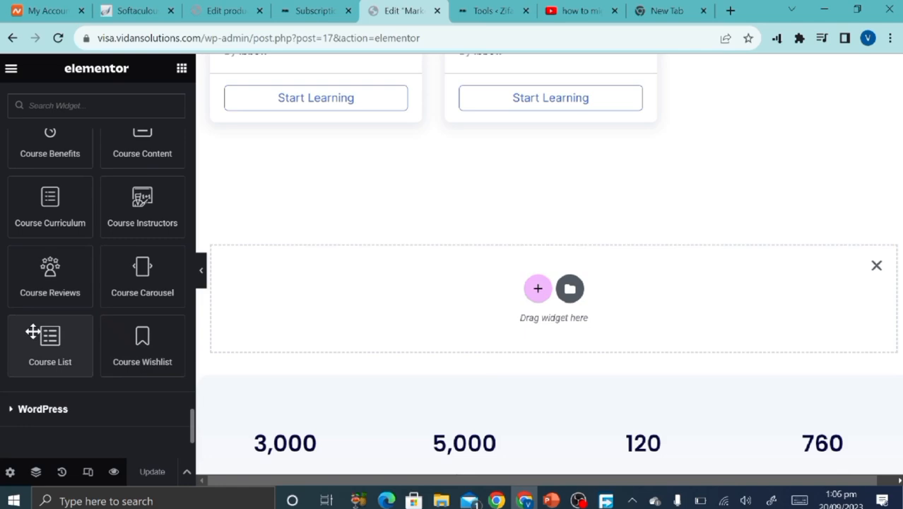
{"action": "left_click_drag", "start_coordinate": [33, 332], "coordinate": [458, 270]}
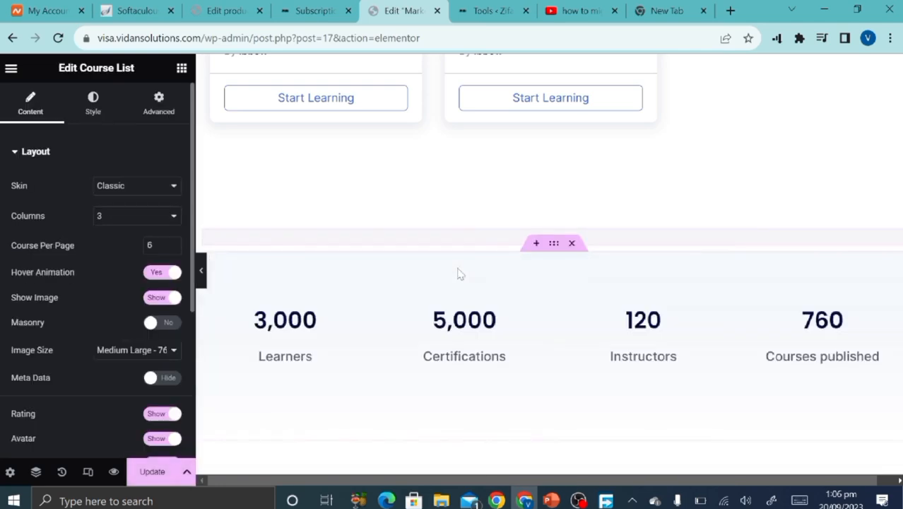
Review the Course List layout settings and switch its skin to Card.
{"action": "scroll", "coordinate": [438, 208], "scroll_direction": "down", "scroll_amount": 9}
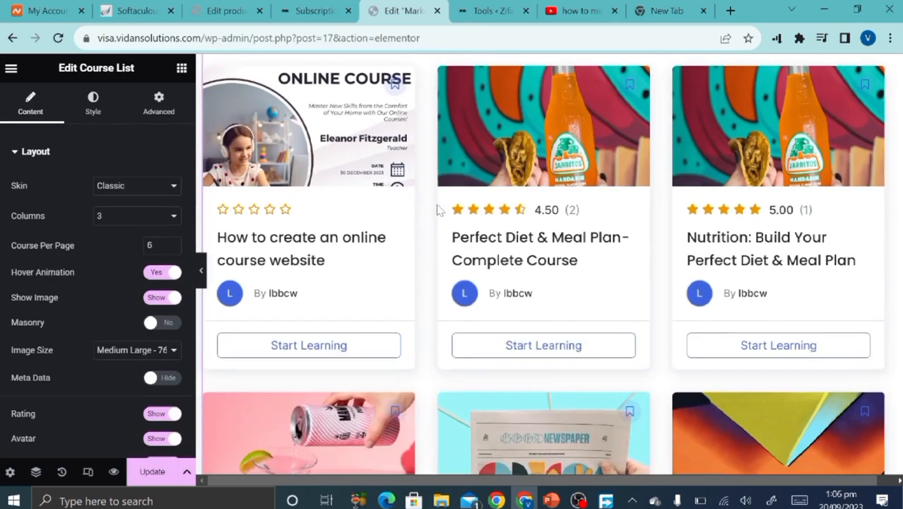
{"action": "scroll", "coordinate": [440, 210], "scroll_direction": "up", "scroll_amount": 15}
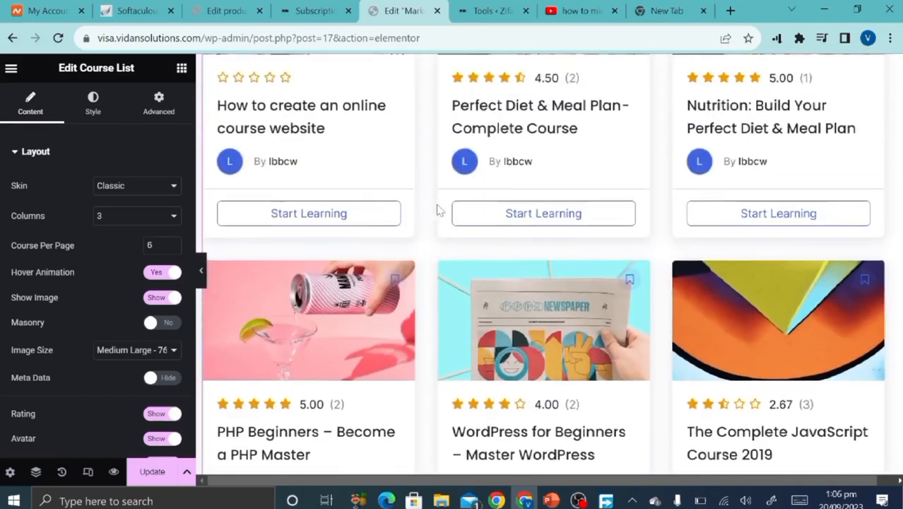
{"action": "scroll", "coordinate": [397, 196], "scroll_direction": "up", "scroll_amount": 6}
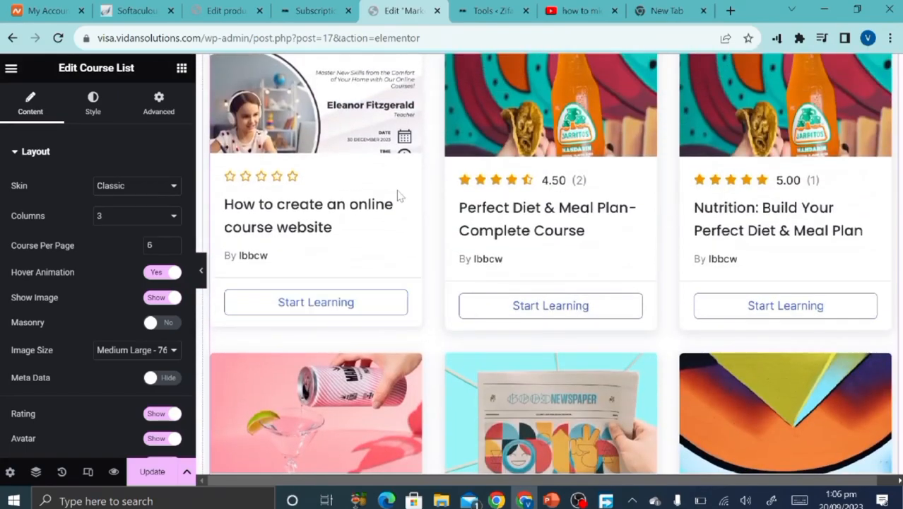
{"action": "scroll", "coordinate": [398, 196], "scroll_direction": "down", "scroll_amount": 9}
{"action": "scroll", "coordinate": [397, 196], "scroll_direction": "down", "scroll_amount": 4}
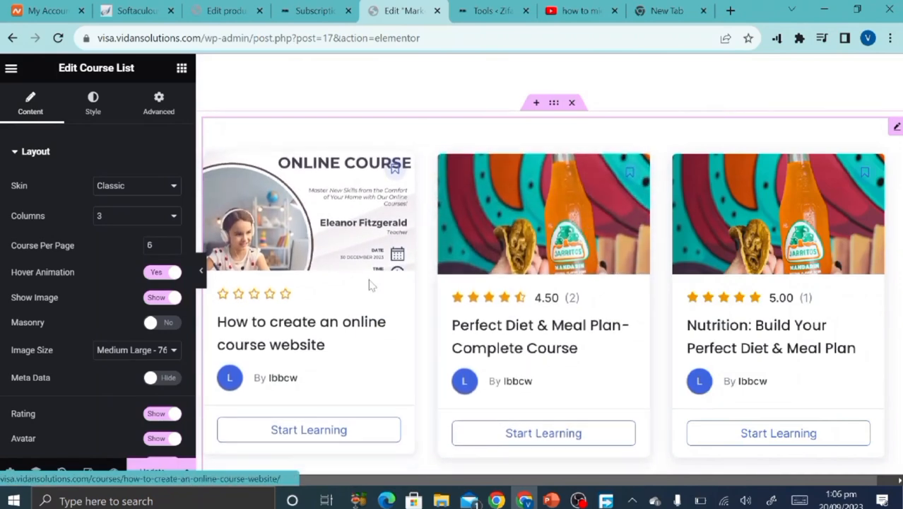
{"action": "scroll", "coordinate": [369, 282], "scroll_direction": "down", "scroll_amount": 3}
{"action": "scroll", "coordinate": [368, 279], "scroll_direction": "up", "scroll_amount": 1}
{"action": "scroll", "coordinate": [368, 282], "scroll_direction": "up", "scroll_amount": 2}
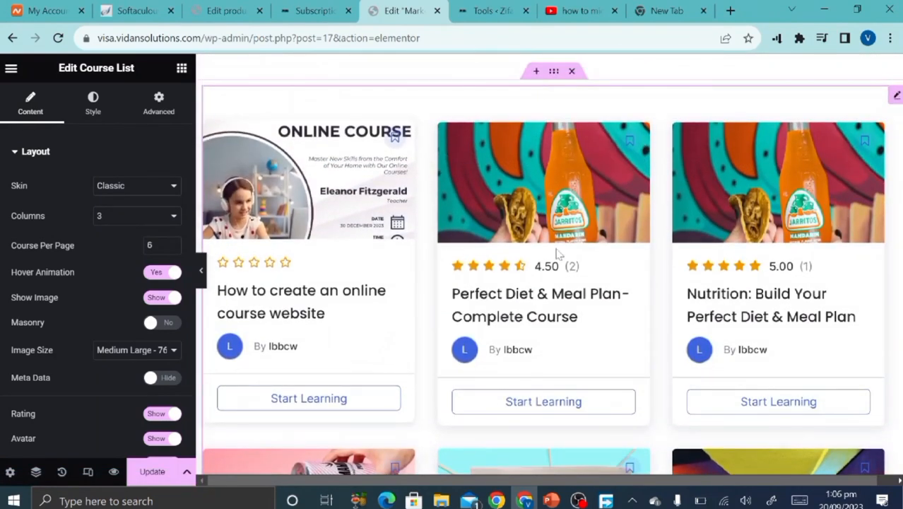
{"action": "left_click", "coordinate": [147, 190]}
{"action": "left_click", "coordinate": [142, 209]}
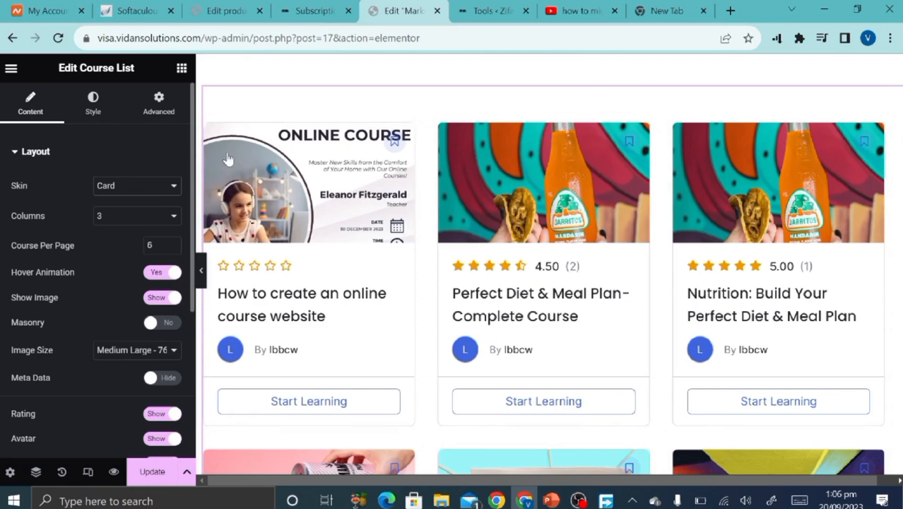
{"action": "scroll", "coordinate": [778, 331], "scroll_direction": "down", "scroll_amount": 4}
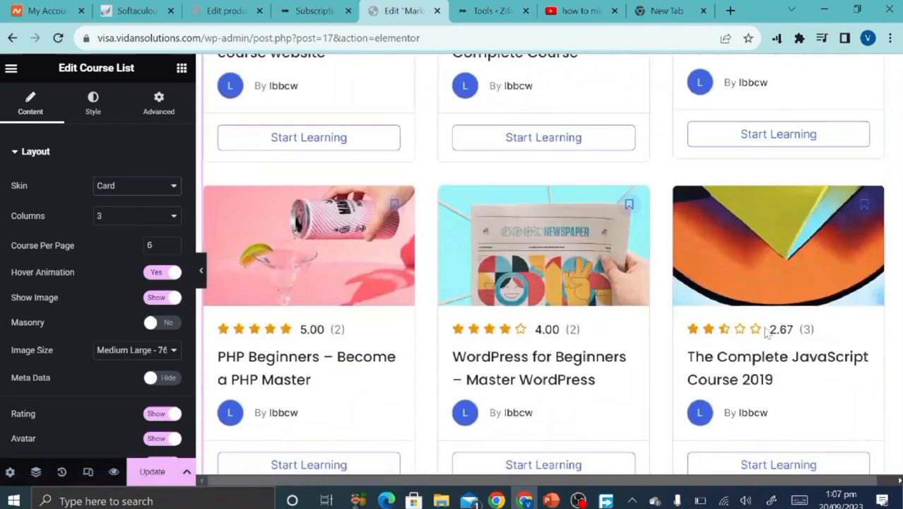
{"action": "scroll", "coordinate": [767, 334], "scroll_direction": "up", "scroll_amount": 1}
Try the Stacked skin, then settle on the Overlayed skin.
{"action": "left_click", "coordinate": [172, 187]}
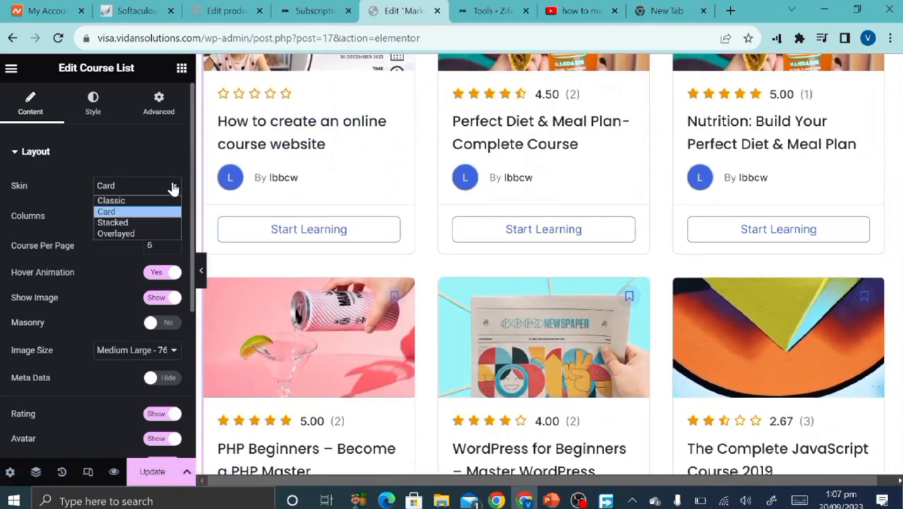
{"action": "left_click", "coordinate": [162, 223]}
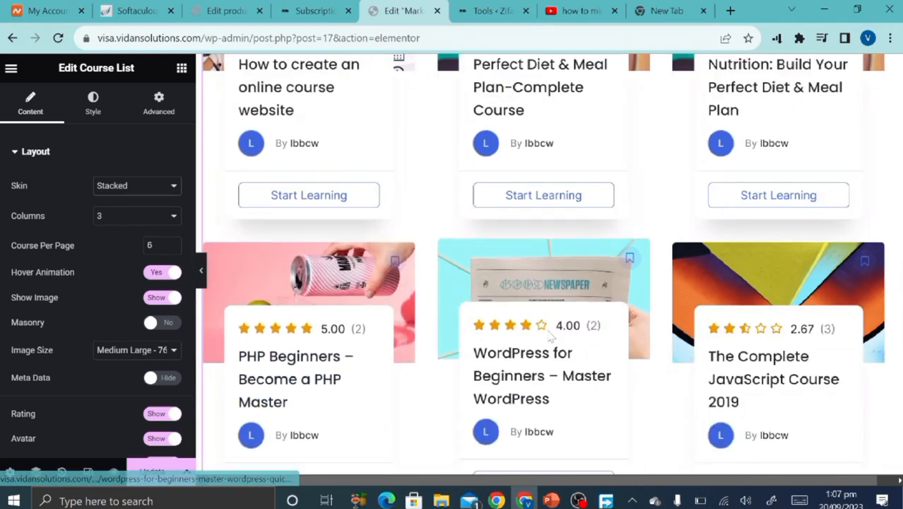
{"action": "scroll", "coordinate": [686, 207], "scroll_direction": "up", "scroll_amount": 2}
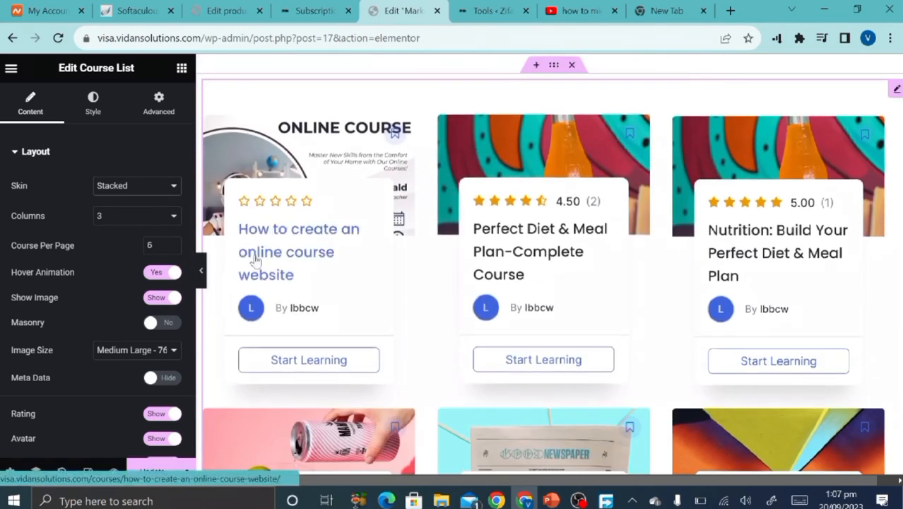
{"action": "left_click", "coordinate": [172, 186]}
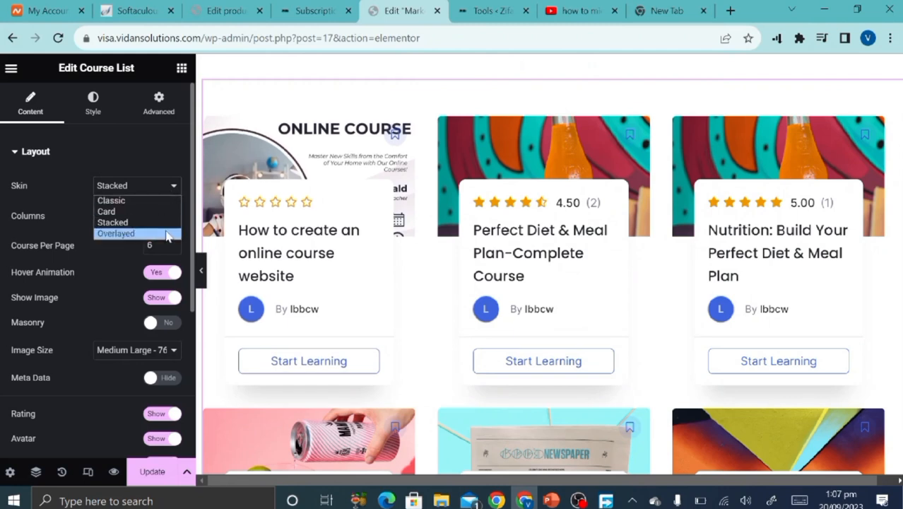
{"action": "left_click", "coordinate": [169, 230]}
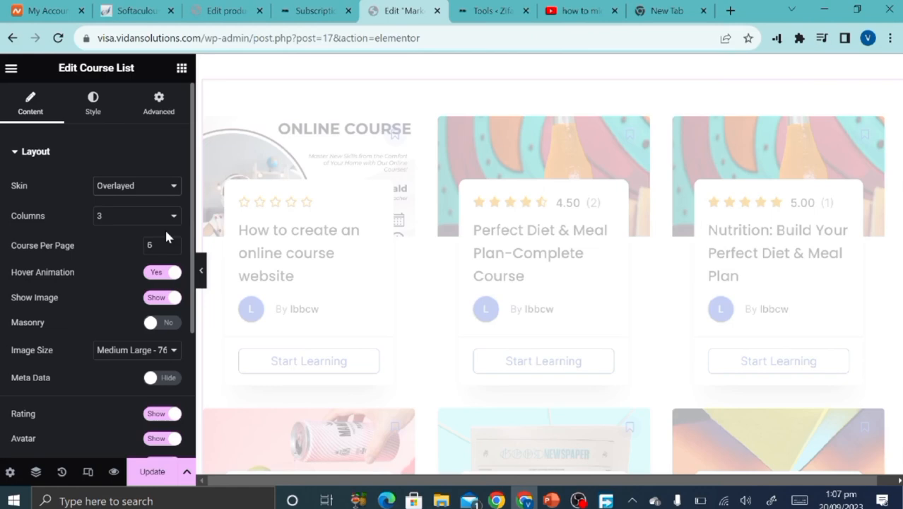
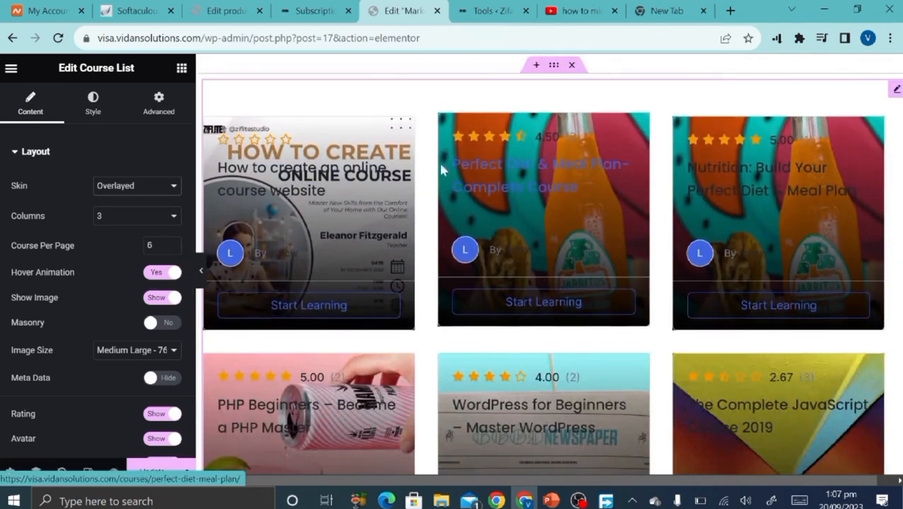
Try a 4-column layout for the overlaid course grid, then set it back to 3 columns.
{"action": "scroll", "coordinate": [352, 369], "scroll_direction": "down", "scroll_amount": 3}
{"action": "scroll", "coordinate": [353, 370], "scroll_direction": "up", "scroll_amount": 3}
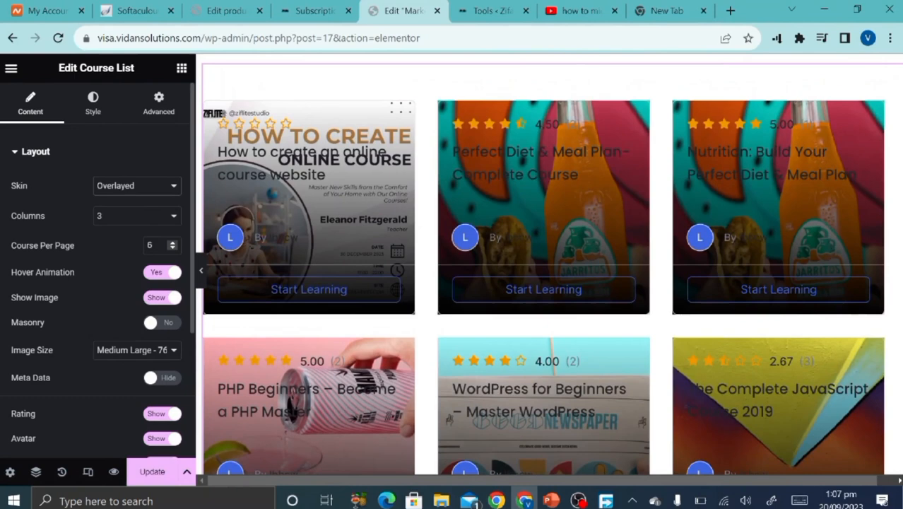
{"action": "left_click", "coordinate": [169, 219]}
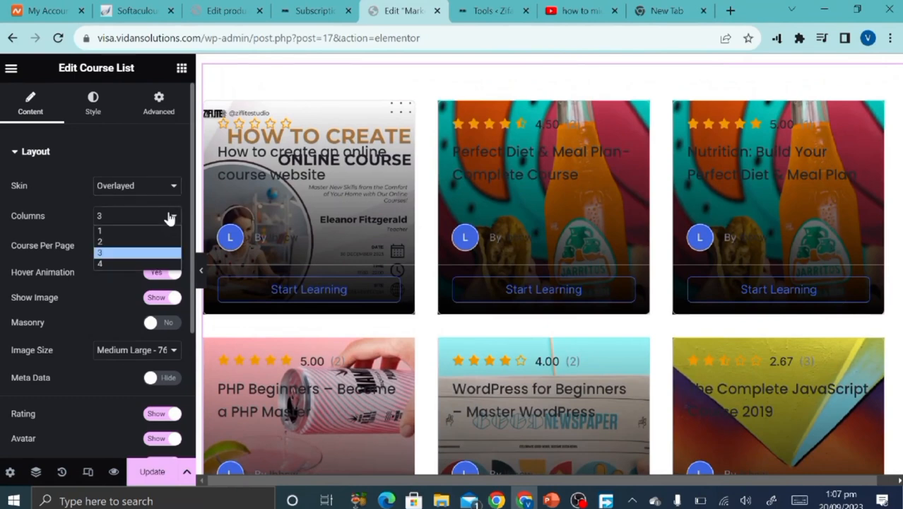
{"action": "scroll", "coordinate": [289, 291], "scroll_direction": "down", "scroll_amount": 3}
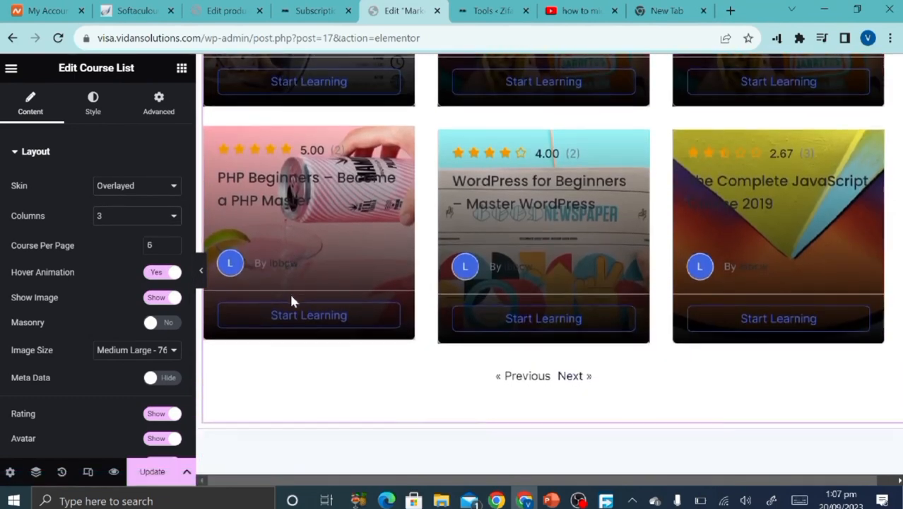
{"action": "scroll", "coordinate": [289, 292], "scroll_direction": "up", "scroll_amount": 3}
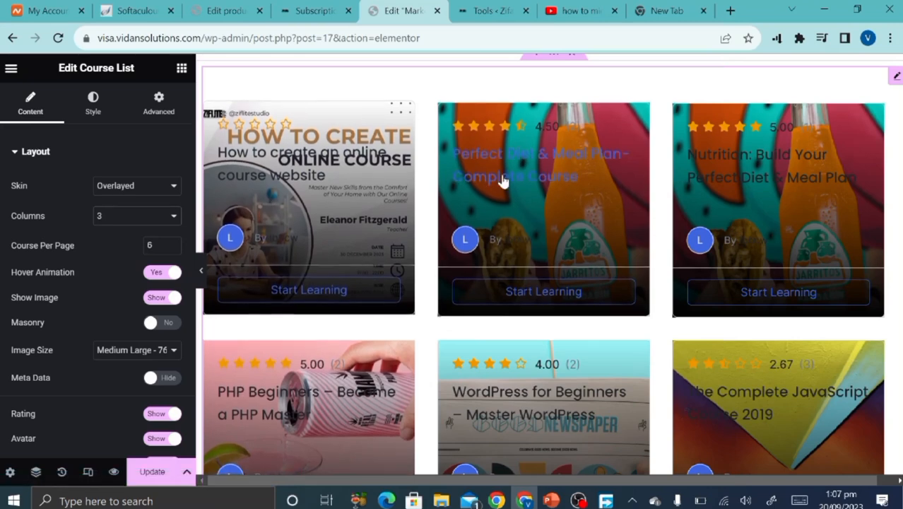
{"action": "left_click", "coordinate": [164, 223]}
{"action": "left_click", "coordinate": [156, 264]}
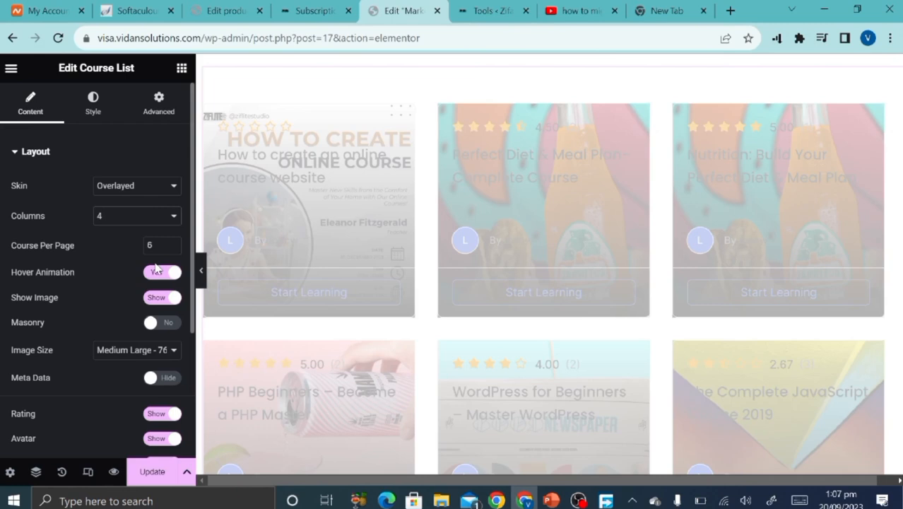
{"action": "scroll", "coordinate": [300, 279], "scroll_direction": "down", "scroll_amount": 5}
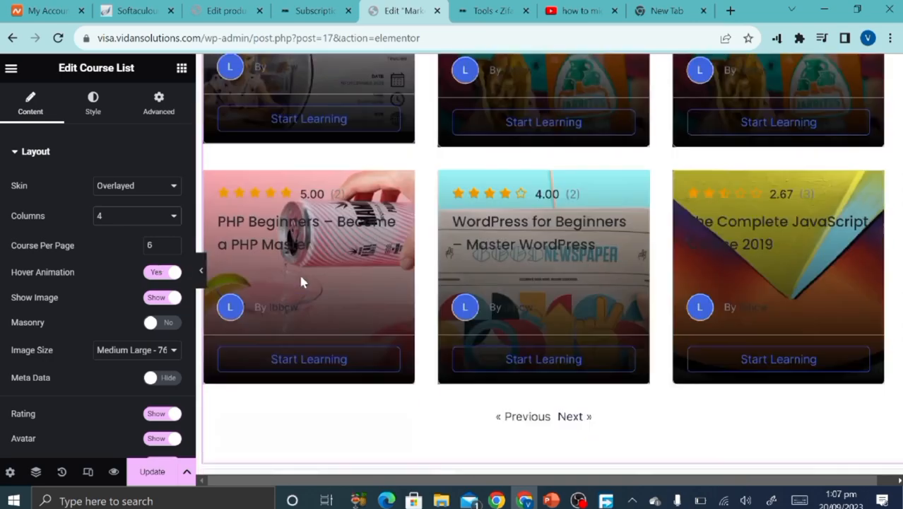
{"action": "scroll", "coordinate": [302, 281], "scroll_direction": "up", "scroll_amount": 4}
{"action": "scroll", "coordinate": [301, 280], "scroll_direction": "up", "scroll_amount": 5}
{"action": "scroll", "coordinate": [298, 278], "scroll_direction": "down", "scroll_amount": 3}
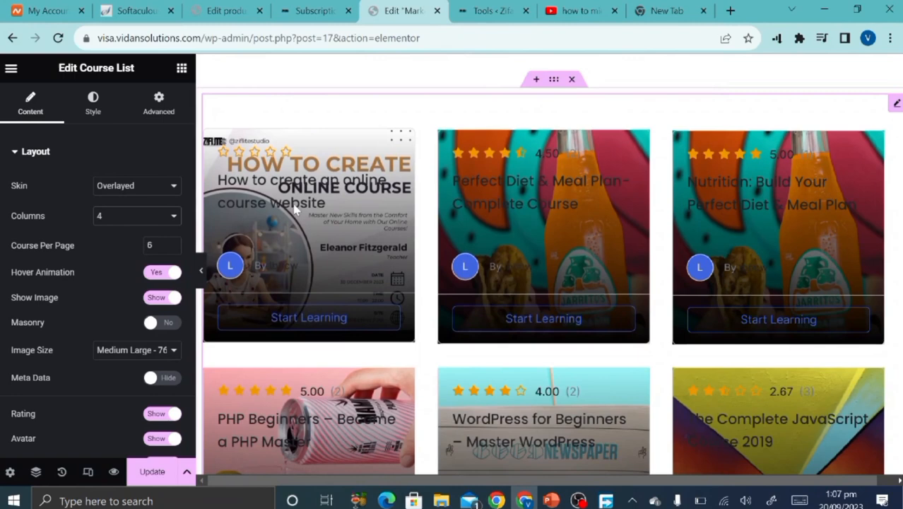
{"action": "left_click", "coordinate": [174, 219]}
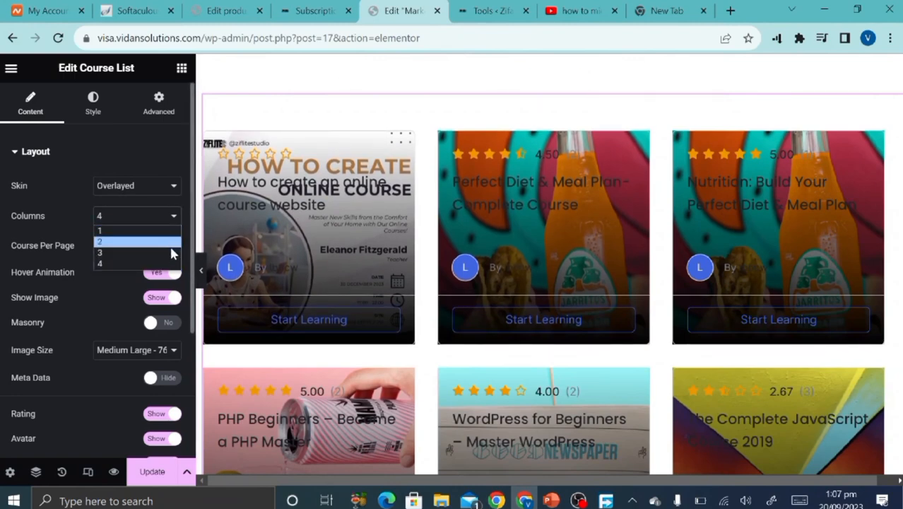
{"action": "left_click", "coordinate": [172, 252]}
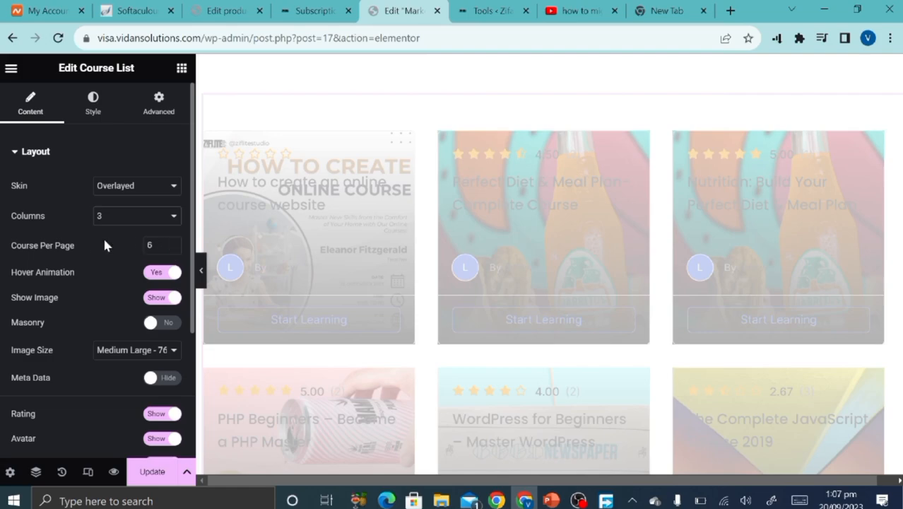
Raise Course Per Page from 6 to 8 in the Course List layout settings.
{"action": "scroll", "coordinate": [300, 286], "scroll_direction": "down", "scroll_amount": 3}
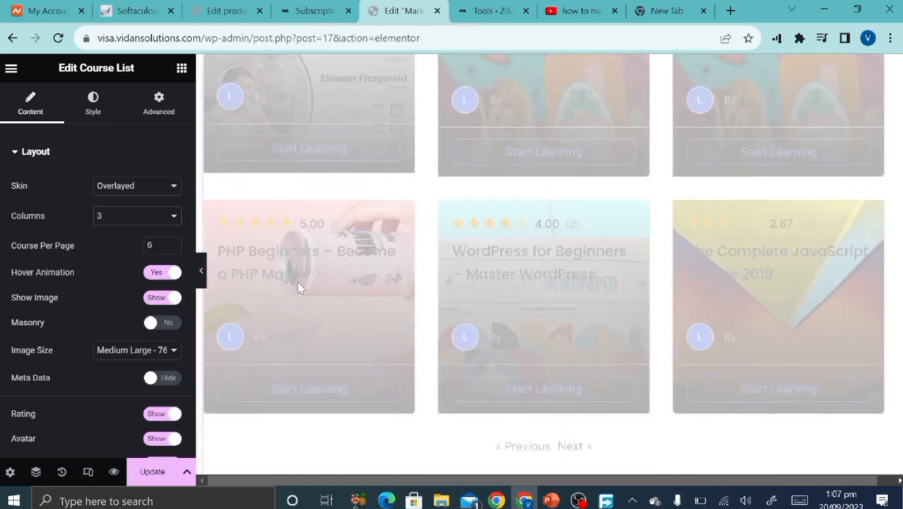
{"action": "scroll", "coordinate": [300, 287], "scroll_direction": "up", "scroll_amount": 13}
{"action": "scroll", "coordinate": [299, 286], "scroll_direction": "up", "scroll_amount": 5}
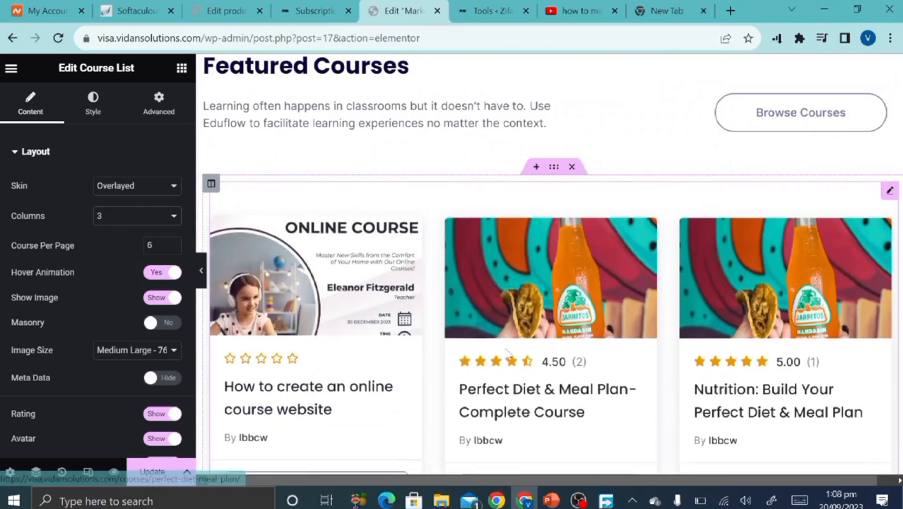
{"action": "scroll", "coordinate": [520, 108], "scroll_direction": "down", "scroll_amount": 3}
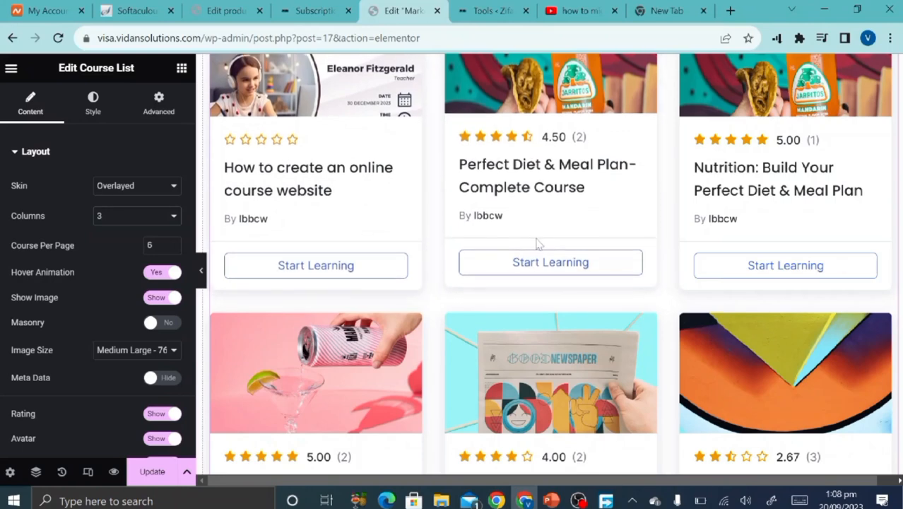
{"action": "scroll", "coordinate": [453, 335], "scroll_direction": "down", "scroll_amount": 1}
{"action": "scroll", "coordinate": [453, 334], "scroll_direction": "down", "scroll_amount": 2}
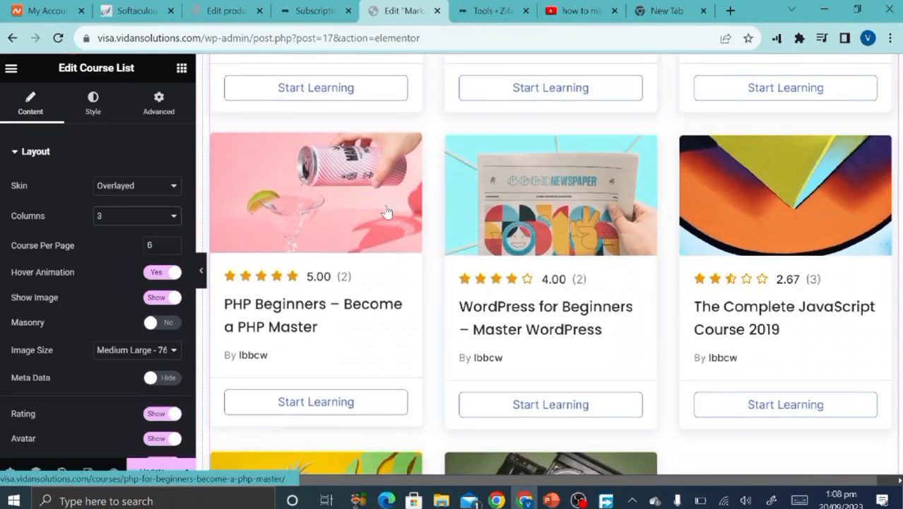
{"action": "scroll", "coordinate": [565, 235], "scroll_direction": "down", "scroll_amount": 2}
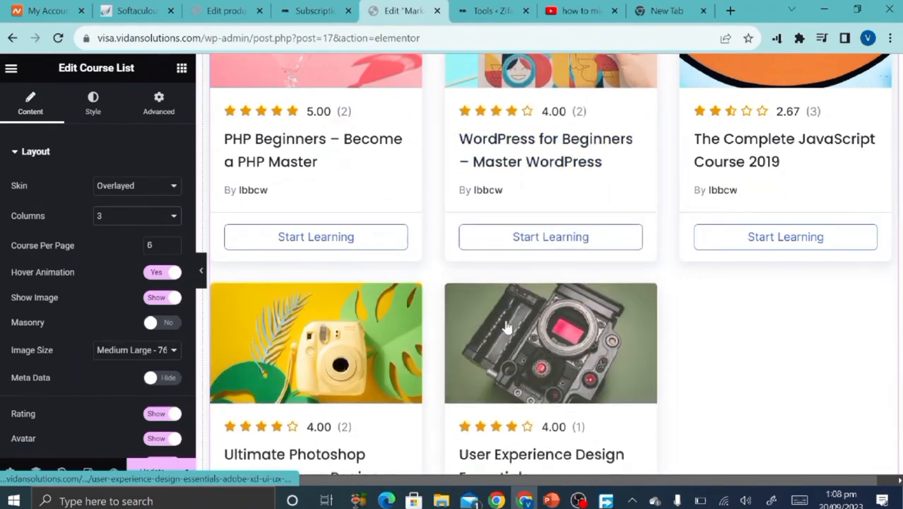
{"action": "scroll", "coordinate": [506, 328], "scroll_direction": "down", "scroll_amount": 10}
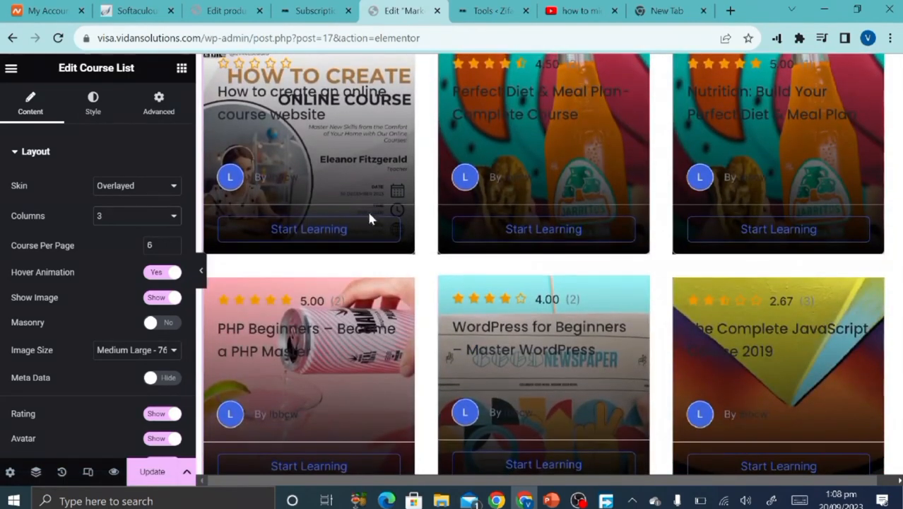
{"action": "left_click", "coordinate": [173, 243]}
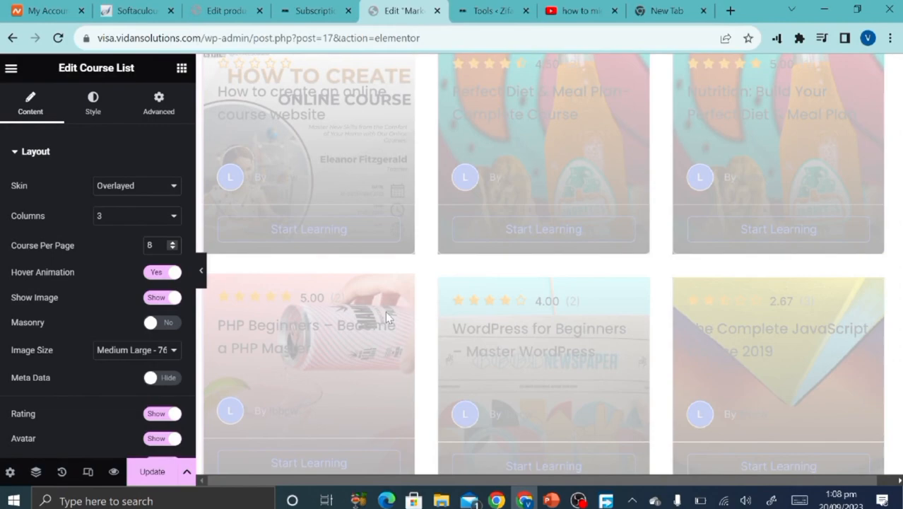
{"action": "scroll", "coordinate": [387, 318], "scroll_direction": "down", "scroll_amount": 4}
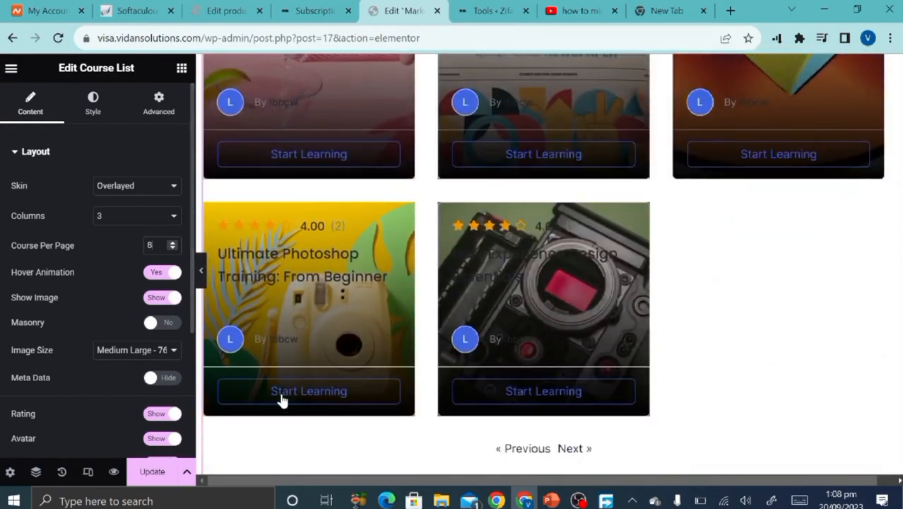
{"action": "scroll", "coordinate": [289, 402], "scroll_direction": "down", "scroll_amount": 10}
Inspect the first news card's heading and Continue Reading button, then save the page.
{"action": "scroll", "coordinate": [289, 402], "scroll_direction": "up", "scroll_amount": 1}
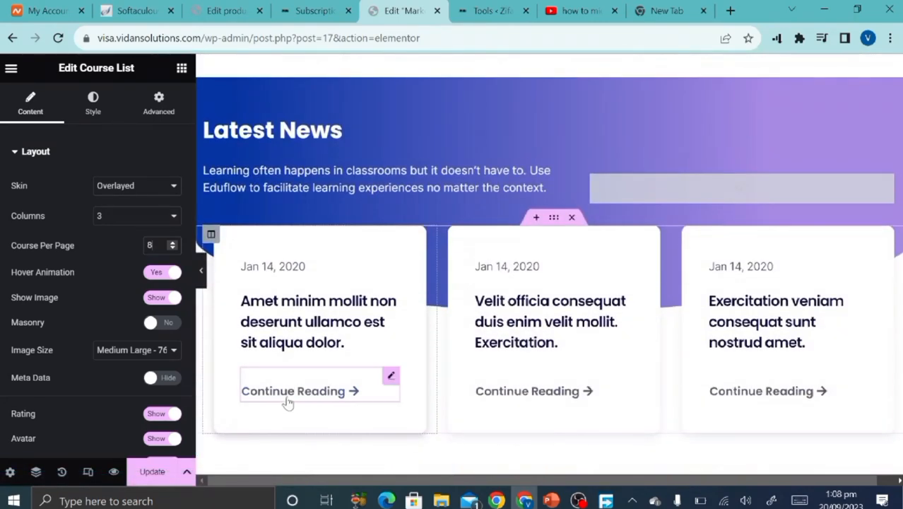
{"action": "left_click", "coordinate": [322, 323]}
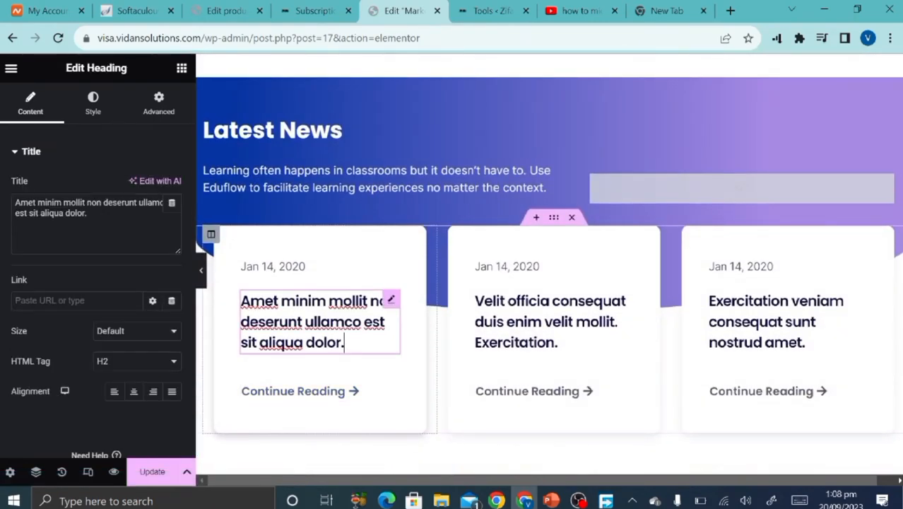
{"action": "left_click", "coordinate": [113, 227]}
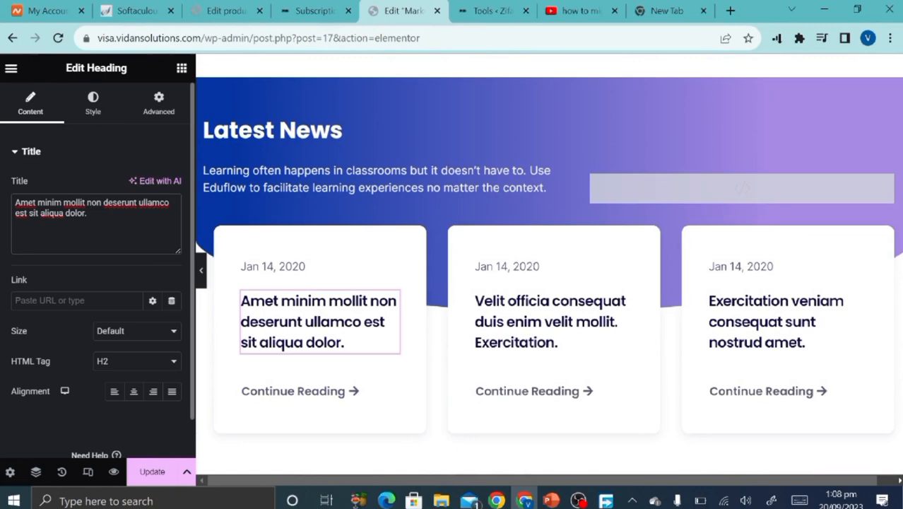
{"action": "left_click", "coordinate": [299, 389]}
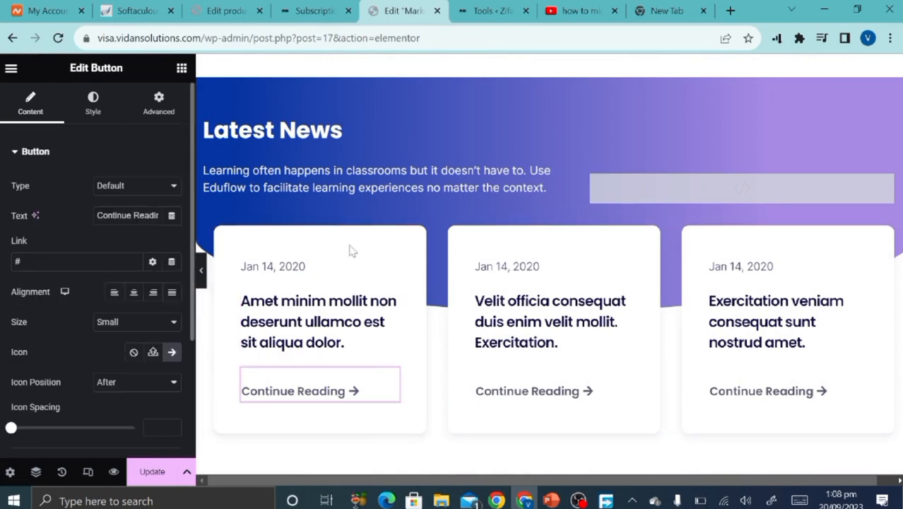
{"action": "scroll", "coordinate": [463, 304], "scroll_direction": "down", "scroll_amount": 15}
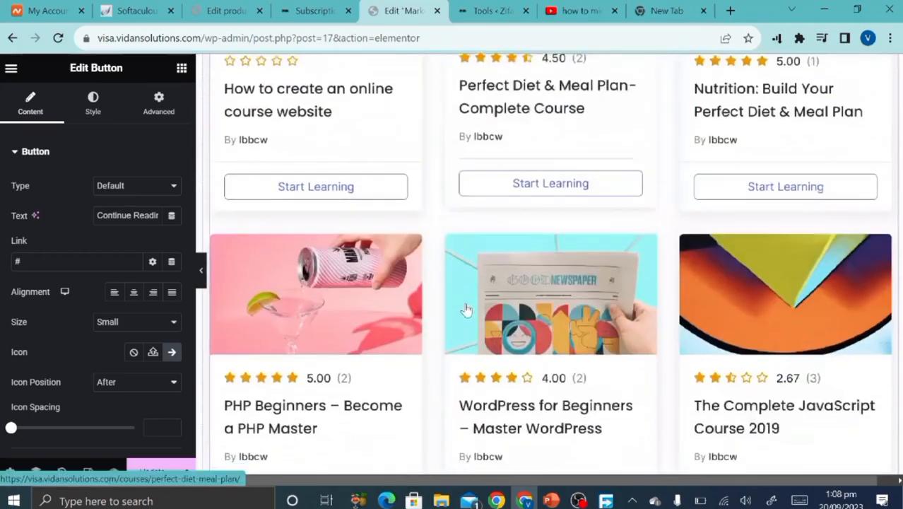
{"action": "scroll", "coordinate": [466, 309], "scroll_direction": "down", "scroll_amount": 1}
{"action": "left_click", "coordinate": [152, 472]}
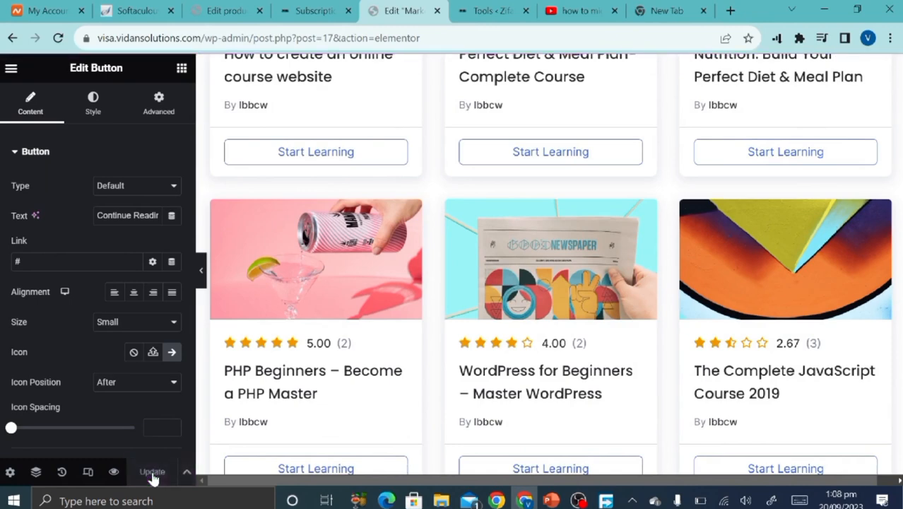
Glance at the Subscription page, return to Elementor and open the editor's main menu.
{"action": "left_click", "coordinate": [315, 11]}
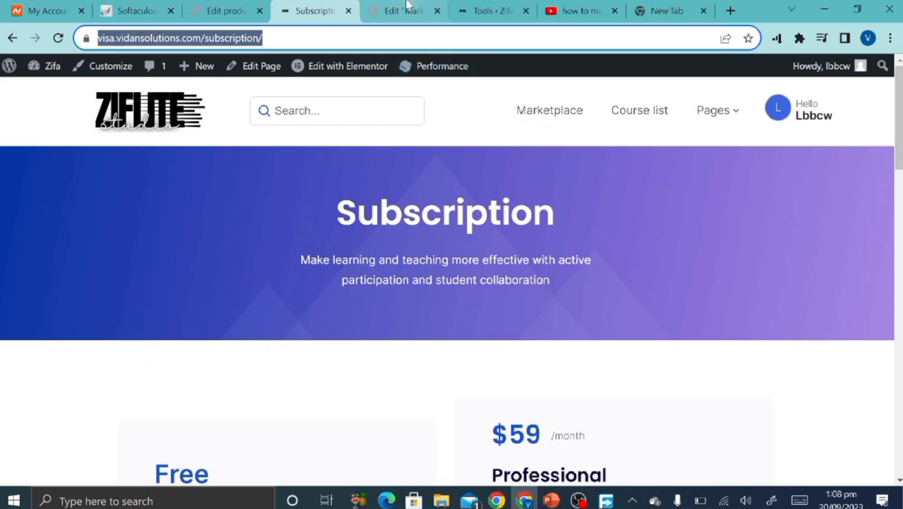
{"action": "left_click", "coordinate": [407, 9]}
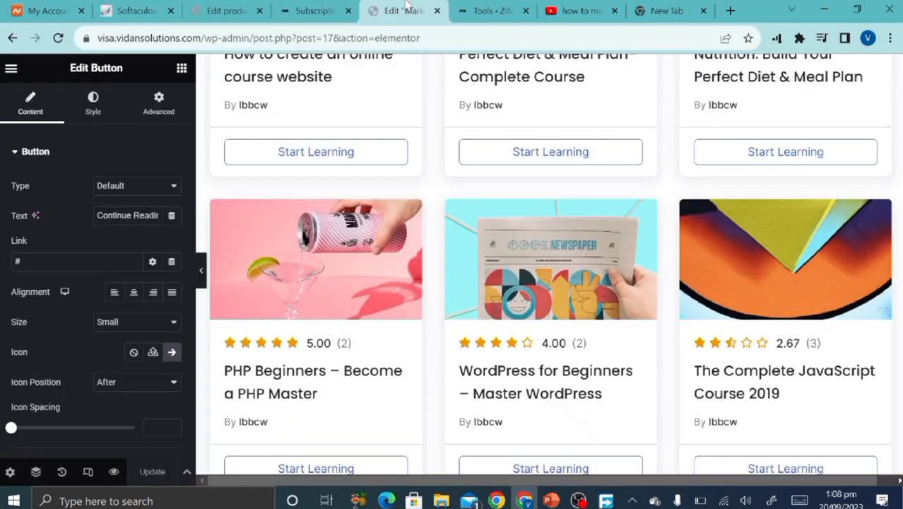
{"action": "left_click", "coordinate": [10, 67]}
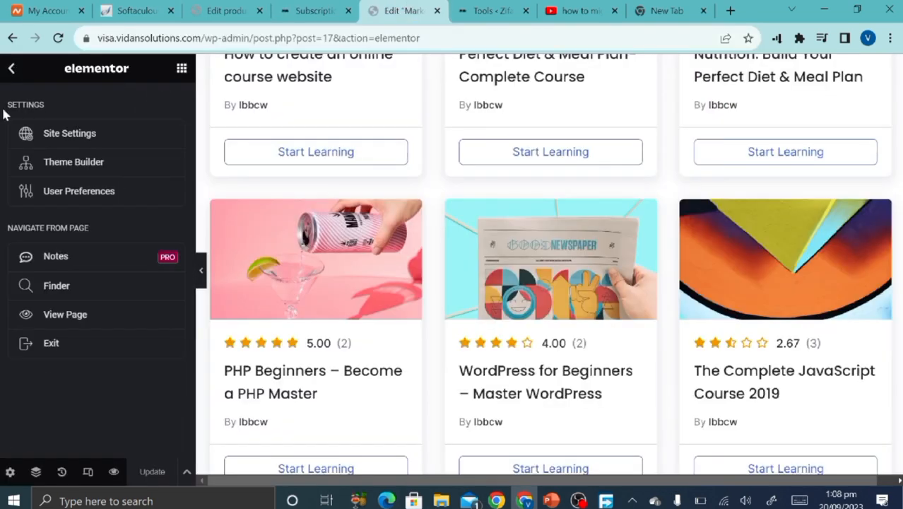
View the published page, then check the Subscription page and the home page's course listings.
{"action": "left_click", "coordinate": [68, 316]}
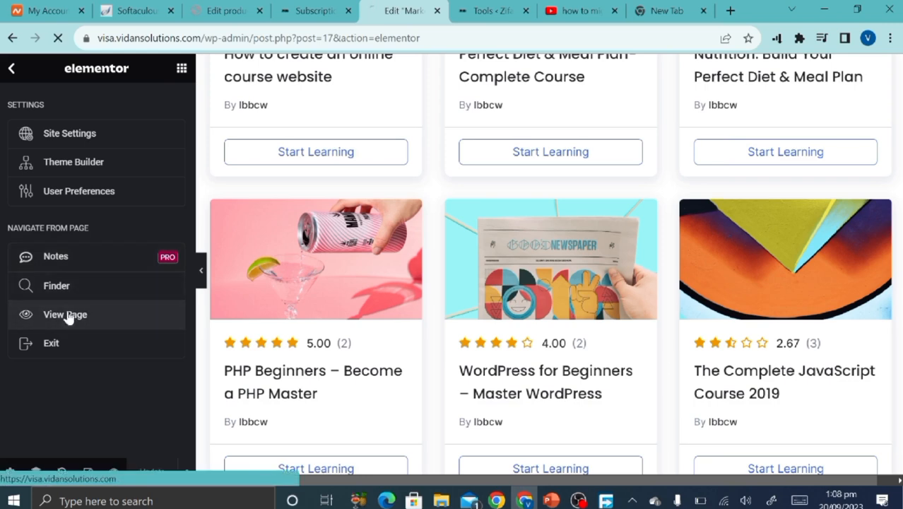
{"action": "left_click", "coordinate": [304, 8]}
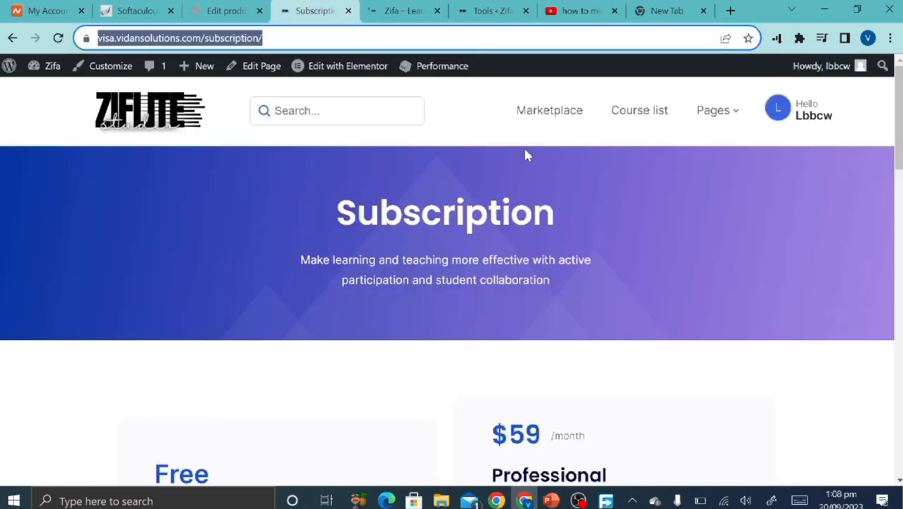
{"action": "left_click", "coordinate": [402, 11]}
{"action": "scroll", "coordinate": [382, 353], "scroll_direction": "down", "scroll_amount": 4}
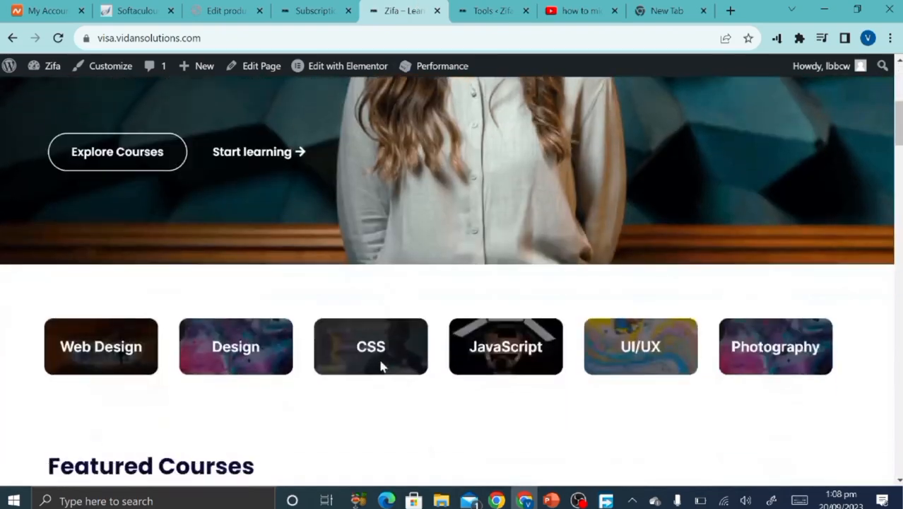
{"action": "scroll", "coordinate": [382, 366], "scroll_direction": "down", "scroll_amount": 15}
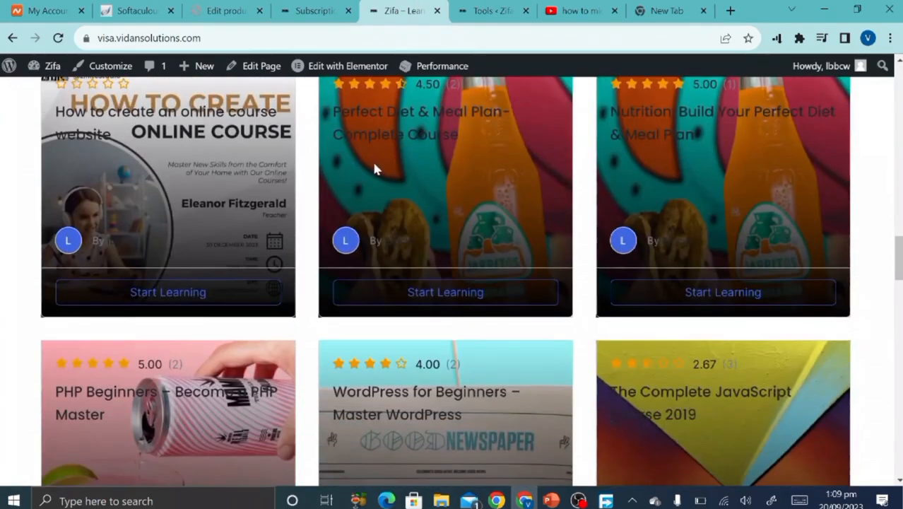
{"action": "scroll", "coordinate": [550, 363], "scroll_direction": "down", "scroll_amount": 7}
{"action": "scroll", "coordinate": [552, 362], "scroll_direction": "up", "scroll_amount": 4}
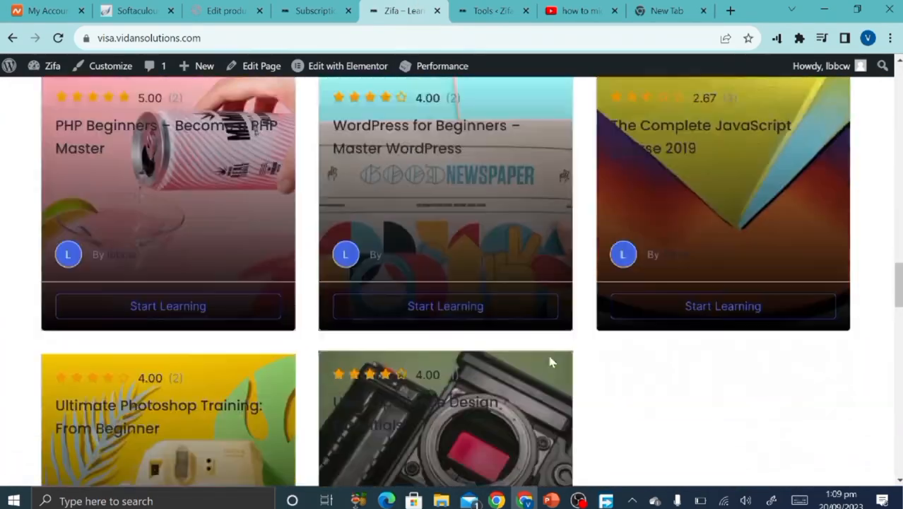
{"action": "scroll", "coordinate": [550, 358], "scroll_direction": "up", "scroll_amount": 20}
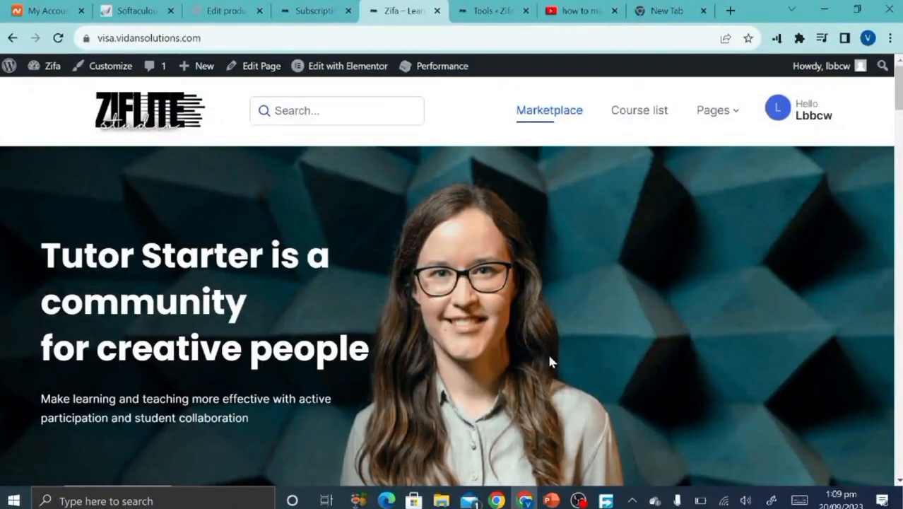
Open About Us from the site header's Pages menu and review its Our Story page.
{"action": "mouse_move", "coordinate": [719, 115]}
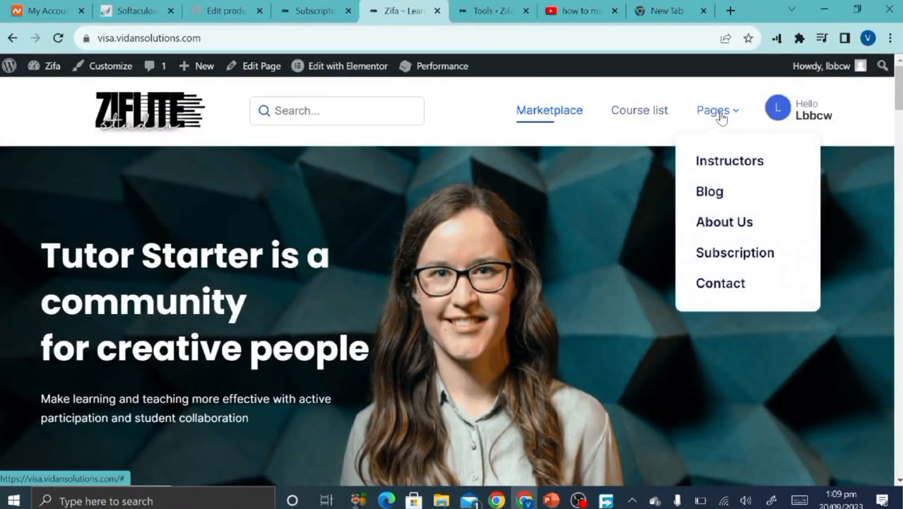
{"action": "left_click", "coordinate": [730, 235]}
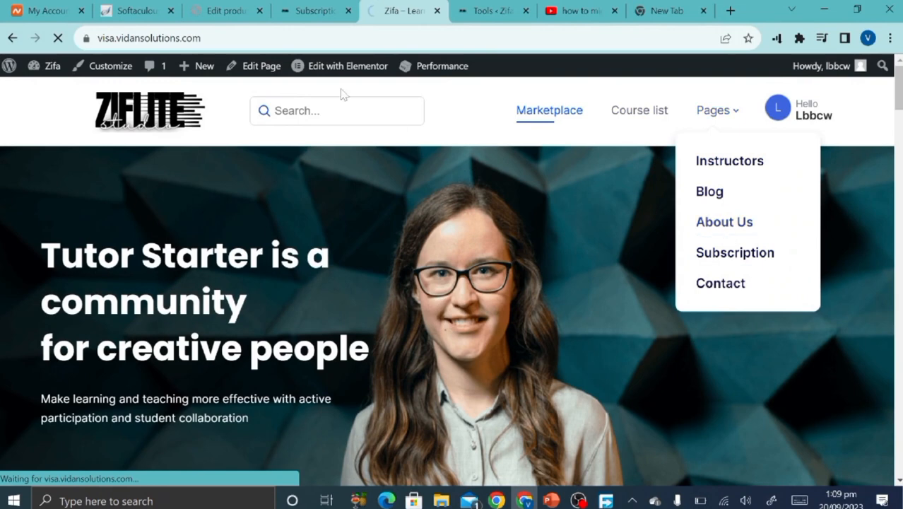
{"action": "mouse_move", "coordinate": [355, 76]}
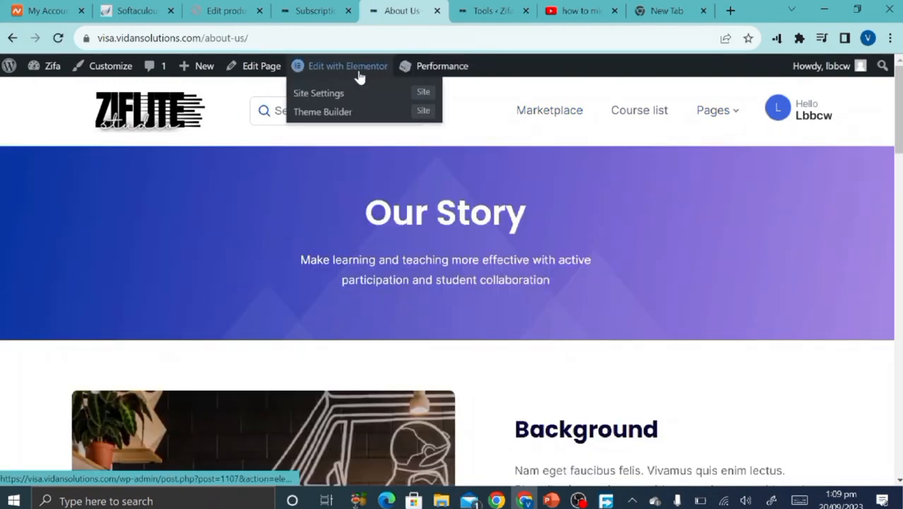
{"action": "scroll", "coordinate": [396, 370], "scroll_direction": "down", "scroll_amount": 5}
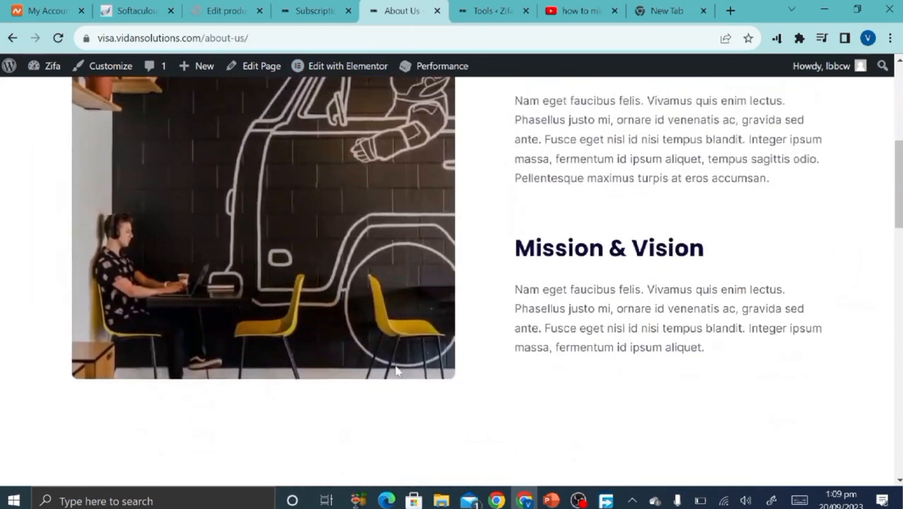
{"action": "scroll", "coordinate": [398, 371], "scroll_direction": "up", "scroll_amount": 5}
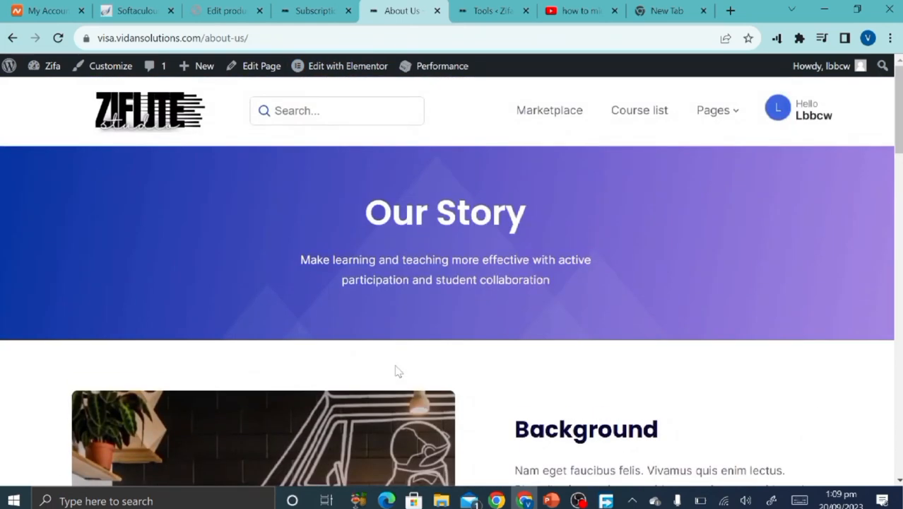
{"action": "mouse_move", "coordinate": [728, 115]}
Go from the dashboard's product editor to the Appearance > Menus admin page.
{"action": "left_click", "coordinate": [309, 8]}
{"action": "left_click", "coordinate": [219, 9]}
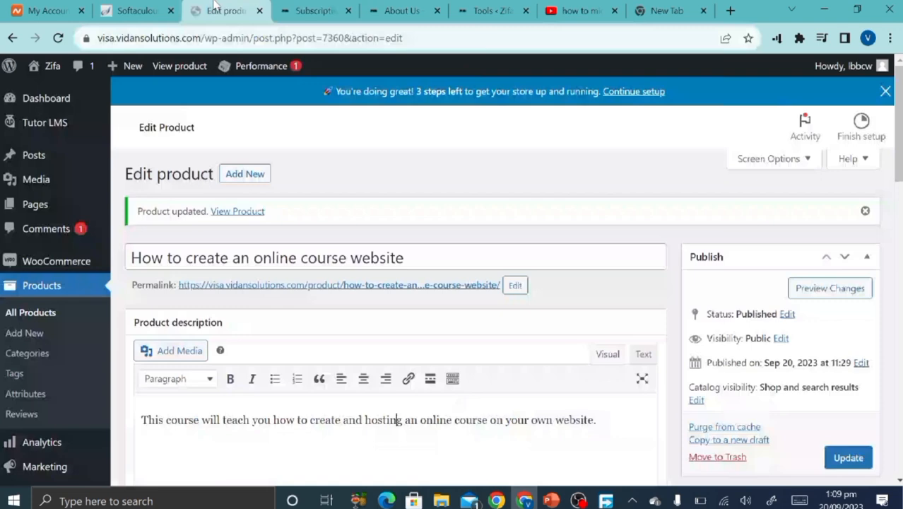
{"action": "scroll", "coordinate": [58, 311], "scroll_direction": "down", "scroll_amount": 1}
{"action": "scroll", "coordinate": [58, 317], "scroll_direction": "down", "scroll_amount": 2}
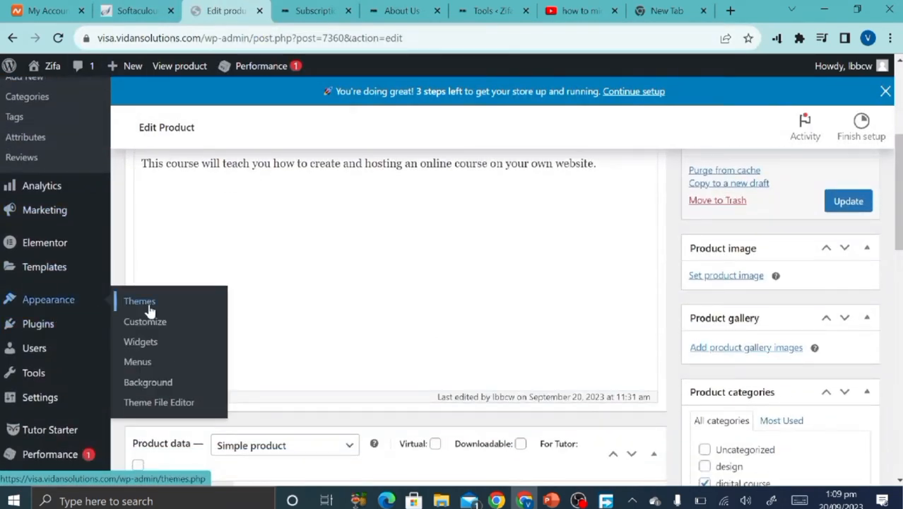
{"action": "left_click", "coordinate": [154, 372]}
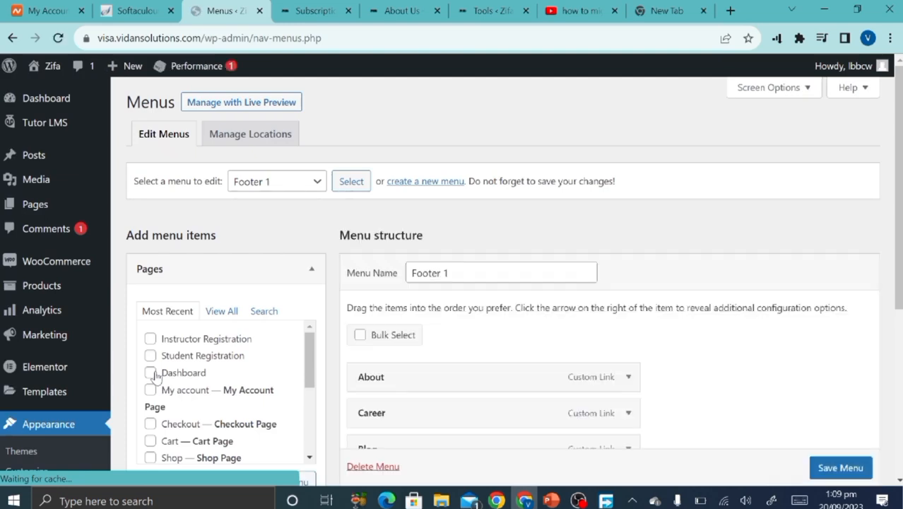
Compare Footer 1's About, Career, Blog and Pricing items with the About Us footer Quick Links.
{"action": "scroll", "coordinate": [359, 356], "scroll_direction": "down", "scroll_amount": 2}
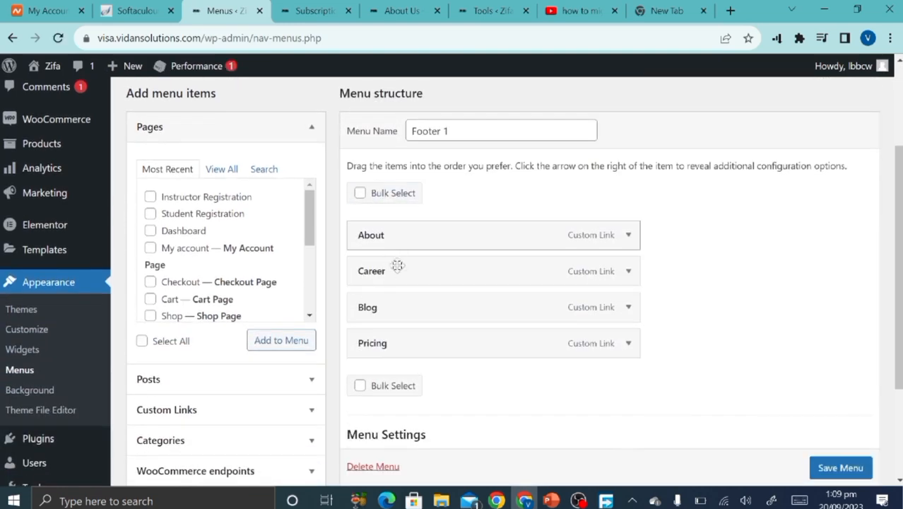
{"action": "scroll", "coordinate": [424, 314], "scroll_direction": "up", "scroll_amount": 1}
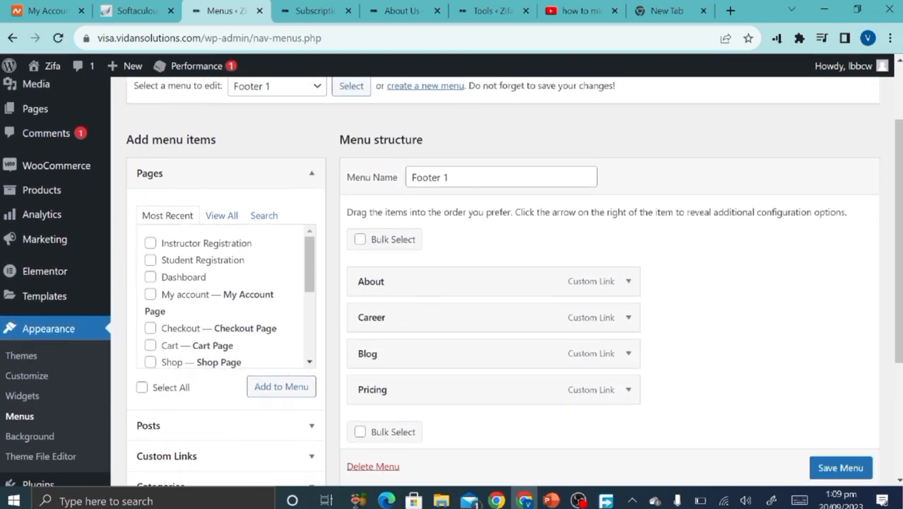
{"action": "left_click", "coordinate": [500, 10]}
{"action": "left_click", "coordinate": [402, 10]}
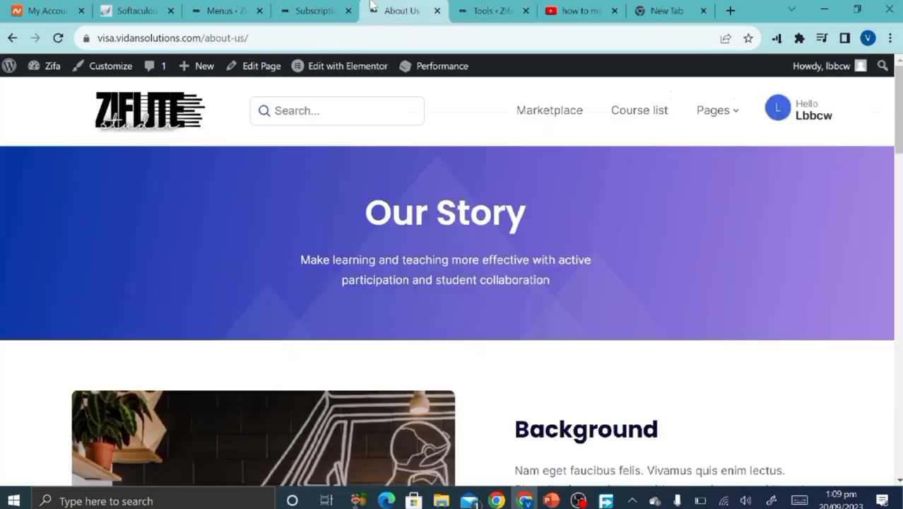
{"action": "scroll", "coordinate": [404, 276], "scroll_direction": "down", "scroll_amount": 15}
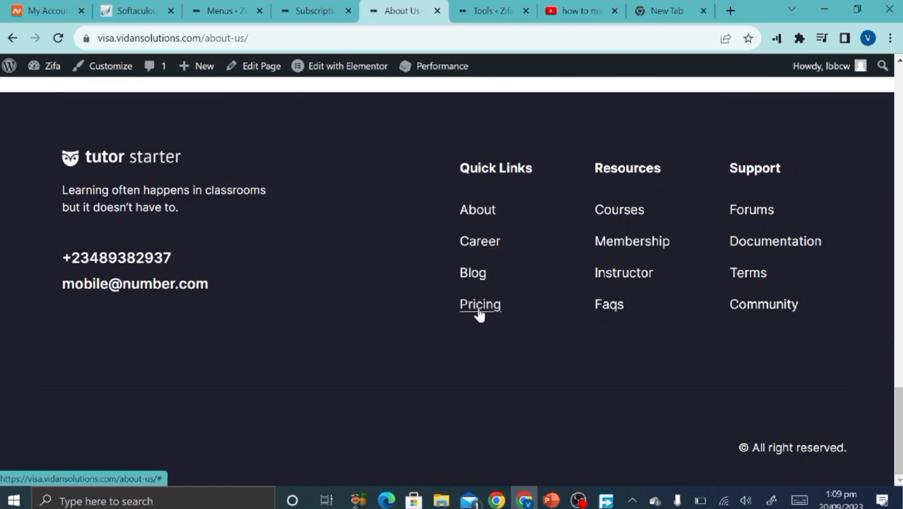
{"action": "left_click", "coordinate": [266, 7]}
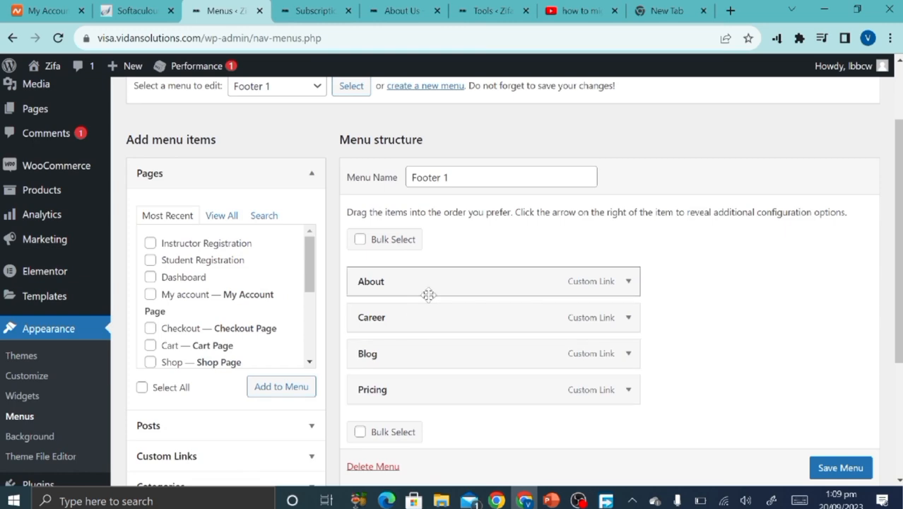
{"action": "scroll", "coordinate": [428, 294], "scroll_direction": "up", "scroll_amount": 2}
Select the Primary menu from the menu dropdown and load it for editing.
{"action": "left_click", "coordinate": [318, 184]}
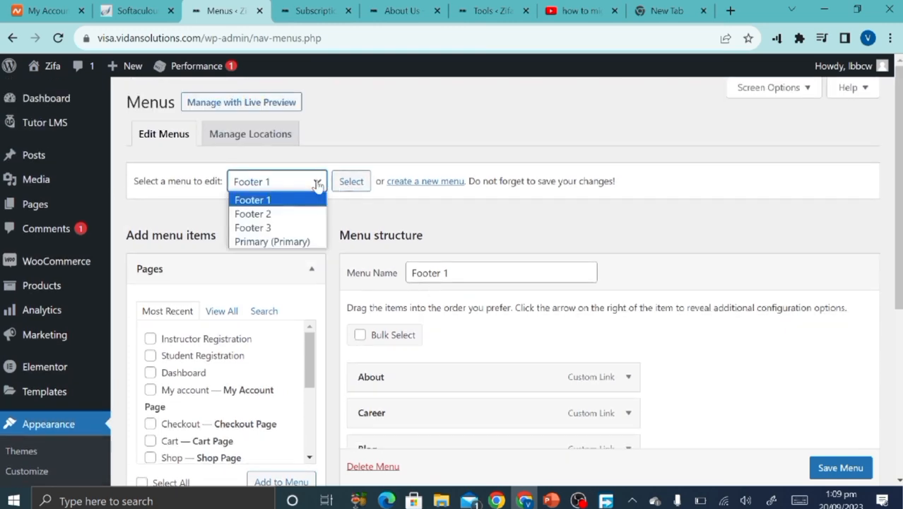
{"action": "left_click", "coordinate": [293, 241]}
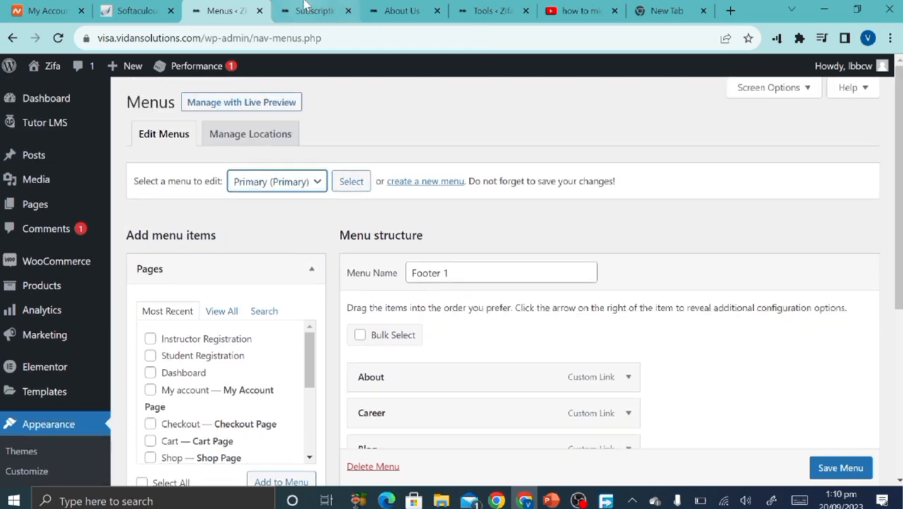
{"action": "left_click", "coordinate": [315, 11]}
{"action": "left_click", "coordinate": [150, 37]}
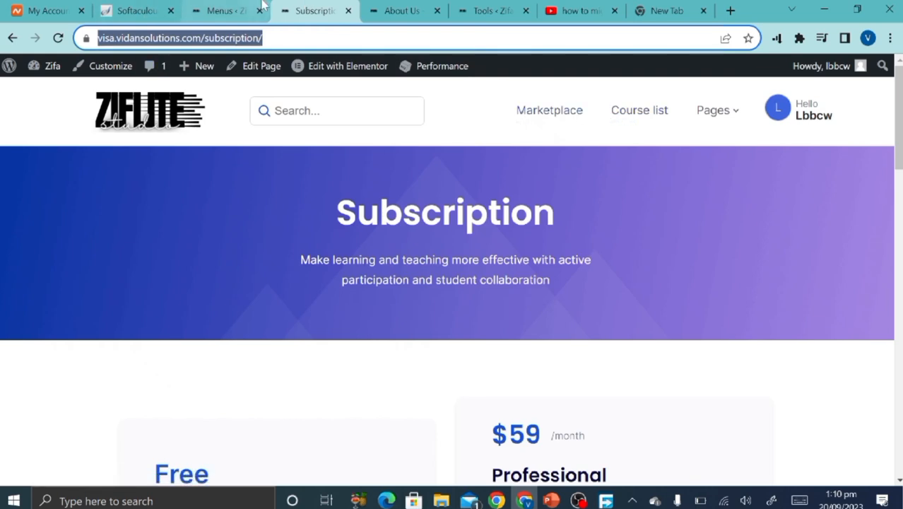
{"action": "left_click", "coordinate": [224, 11]}
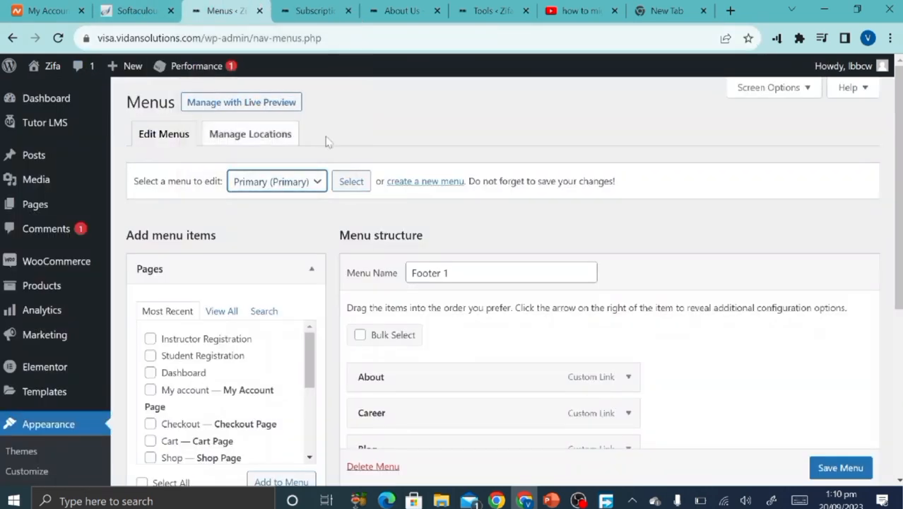
{"action": "left_click", "coordinate": [354, 182]}
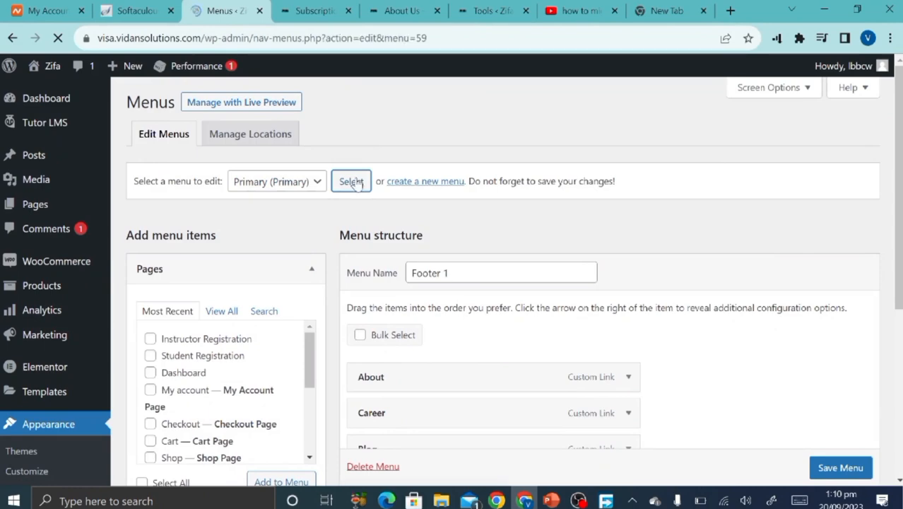
Remove the Subscription sub item from under Pages in the Primary menu.
{"action": "scroll", "coordinate": [414, 332], "scroll_direction": "down", "scroll_amount": 2}
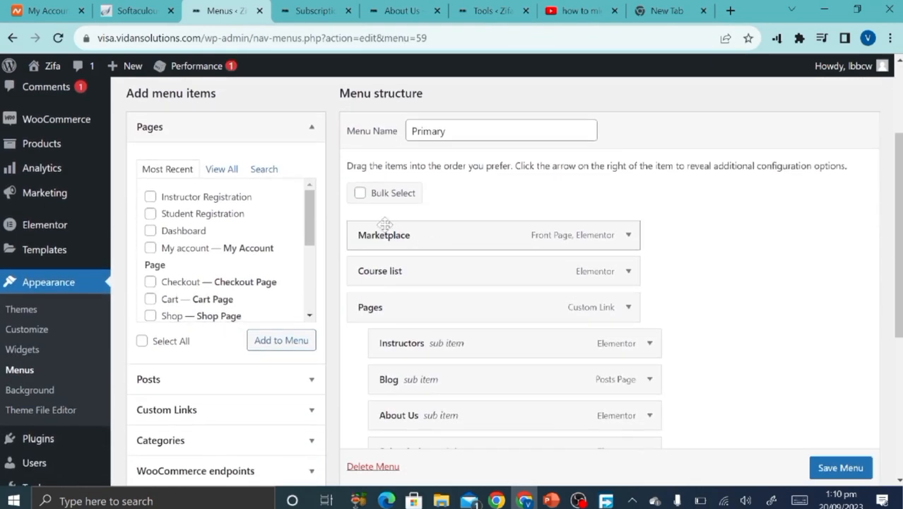
{"action": "scroll", "coordinate": [404, 386], "scroll_direction": "down", "scroll_amount": 2}
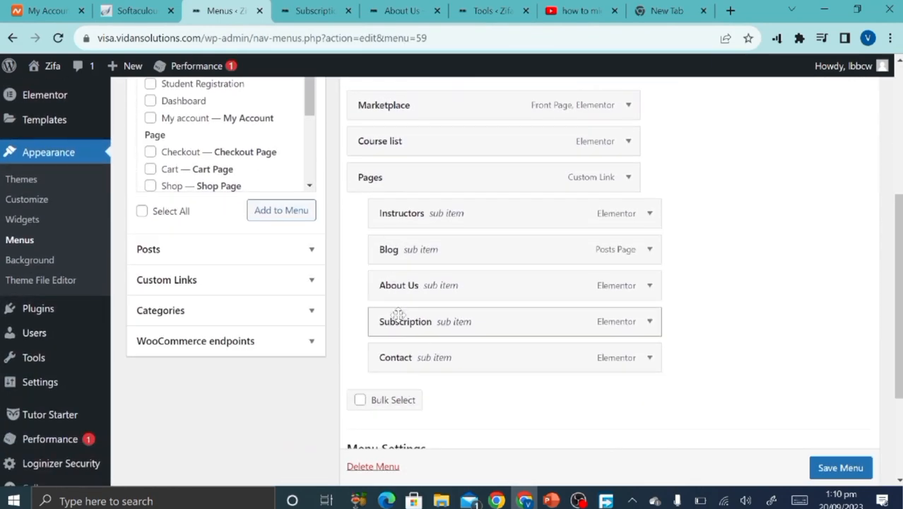
{"action": "left_click", "coordinate": [649, 321]}
{"action": "scroll", "coordinate": [445, 422], "scroll_direction": "down", "scroll_amount": 1}
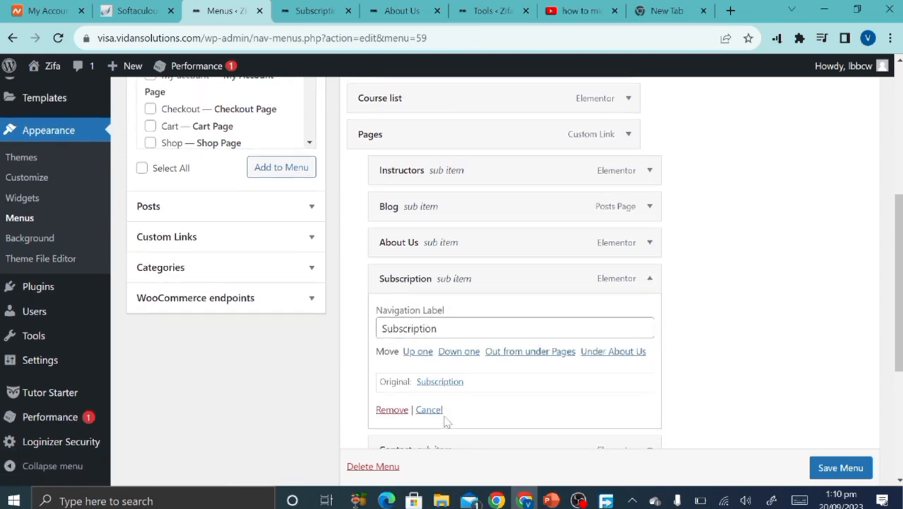
{"action": "left_click", "coordinate": [390, 412]}
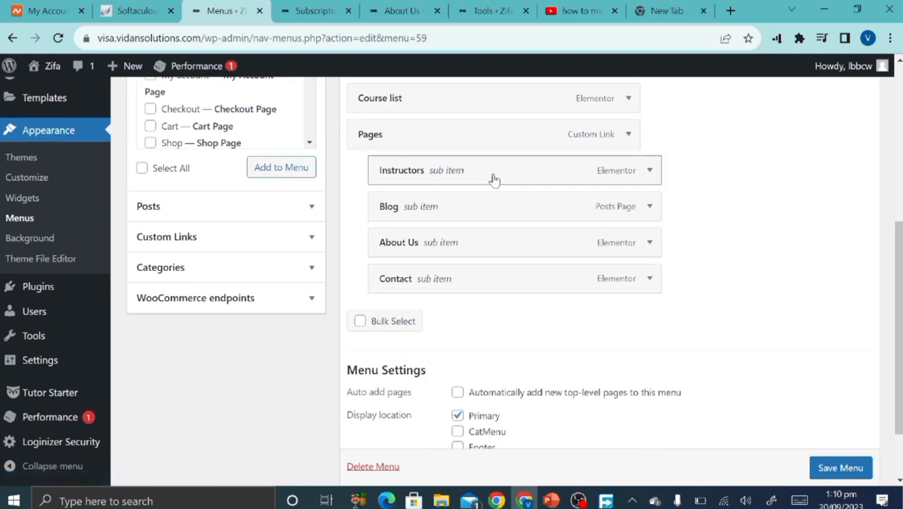
Remove the Instructors and Pages items and save the now-flat Primary menu.
{"action": "left_click", "coordinate": [648, 172]}
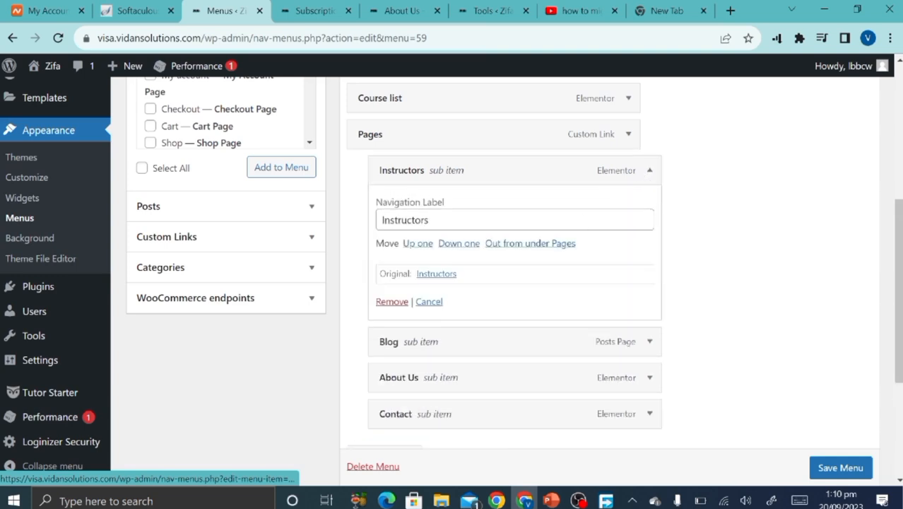
{"action": "left_click", "coordinate": [394, 302]}
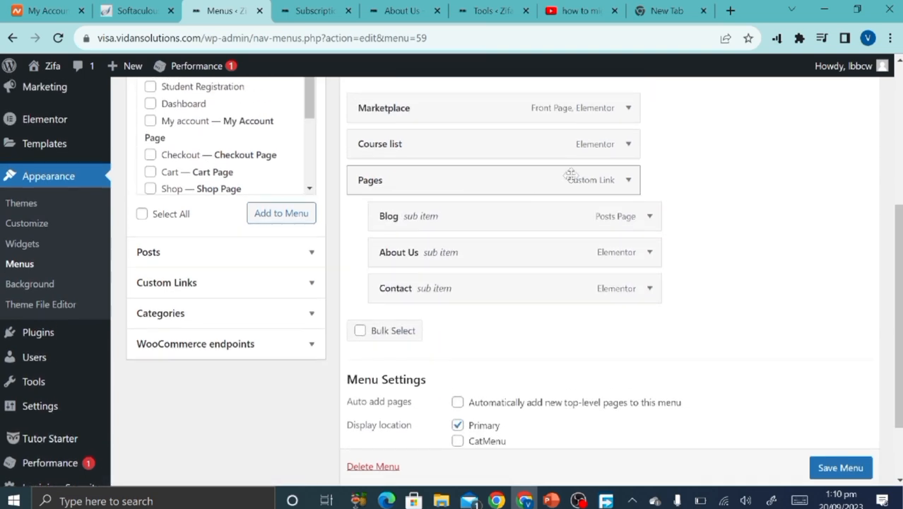
{"action": "left_click", "coordinate": [629, 181]}
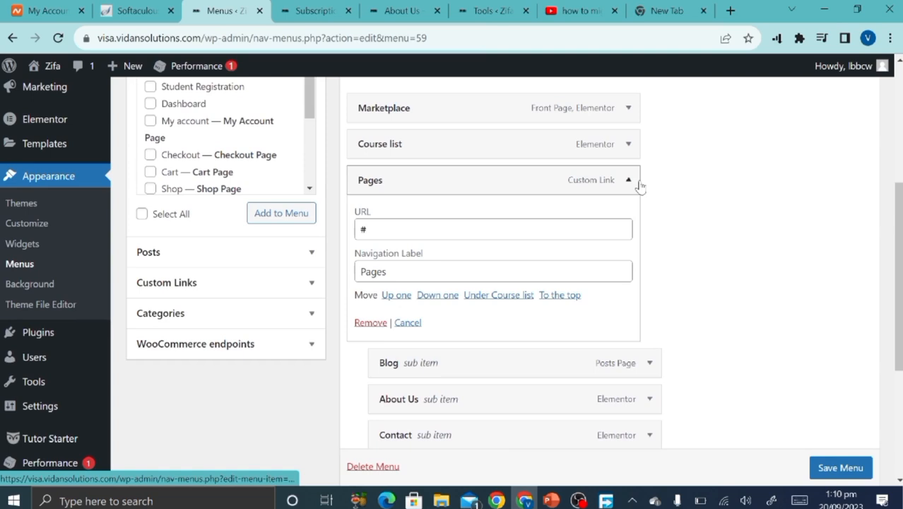
{"action": "left_click", "coordinate": [372, 323]}
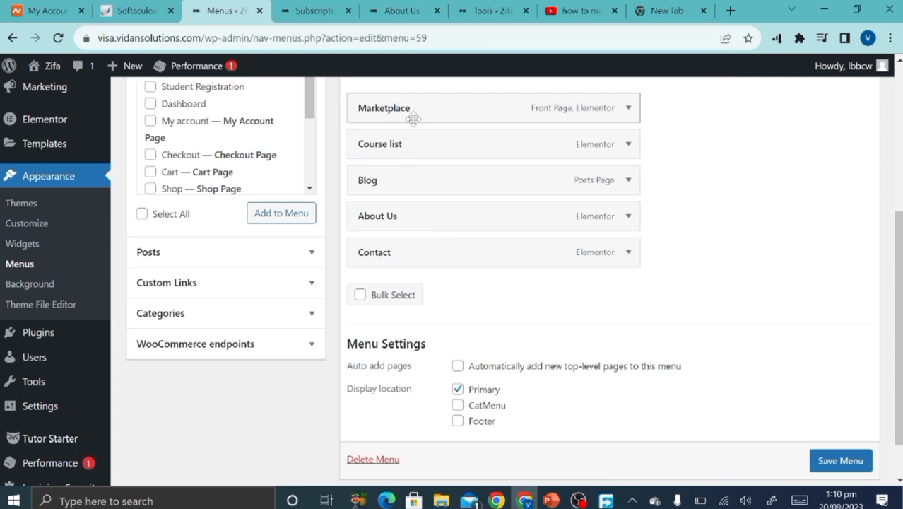
{"action": "scroll", "coordinate": [799, 452], "scroll_direction": "down", "scroll_amount": 1}
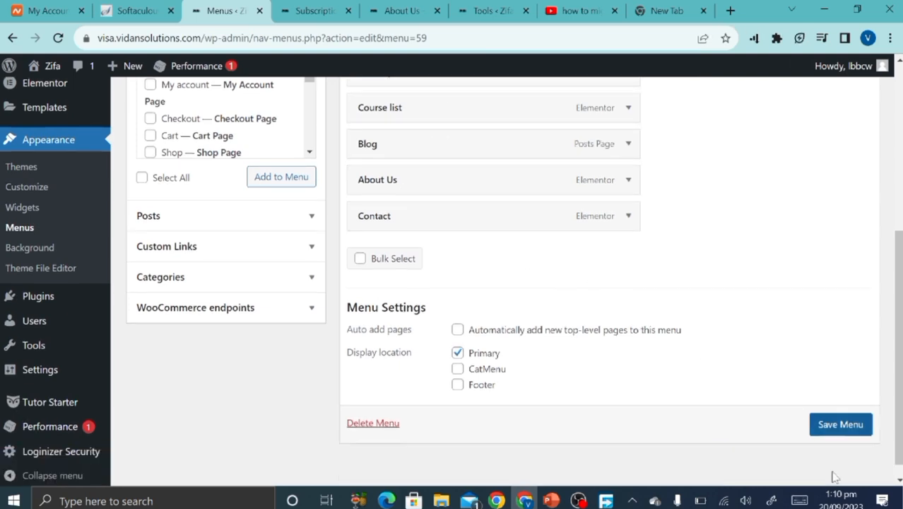
{"action": "left_click", "coordinate": [841, 424]}
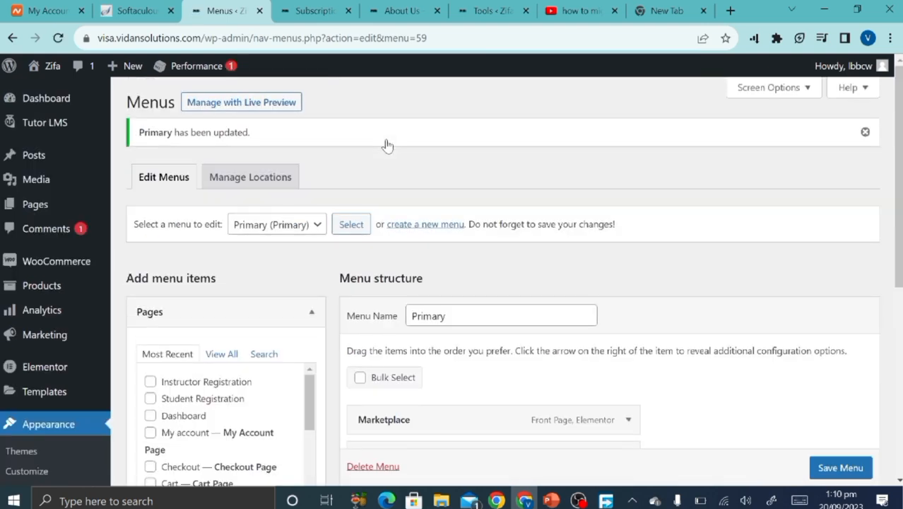
{"action": "left_click", "coordinate": [338, 7]}
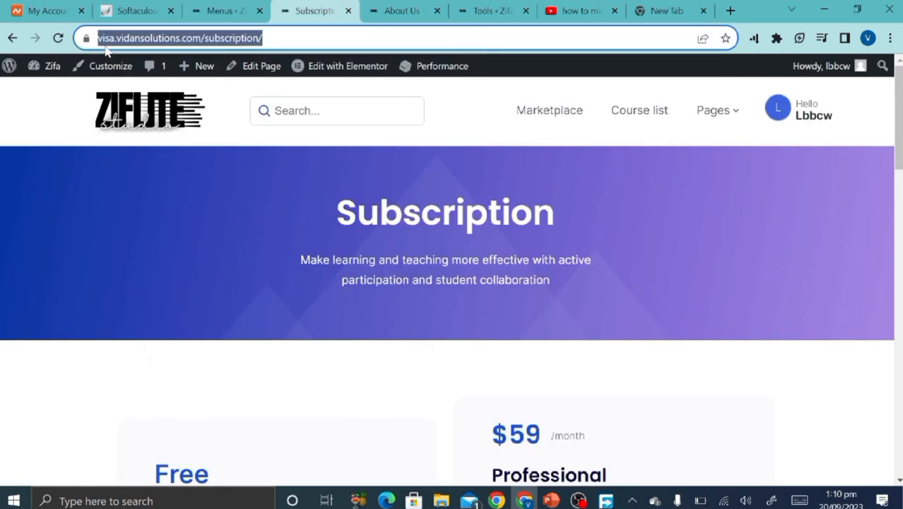
Confirm the live header shows Marketplace, Course list, Blog, About Us and Contact, then return to Menus.
{"action": "left_click", "coordinate": [544, 110]}
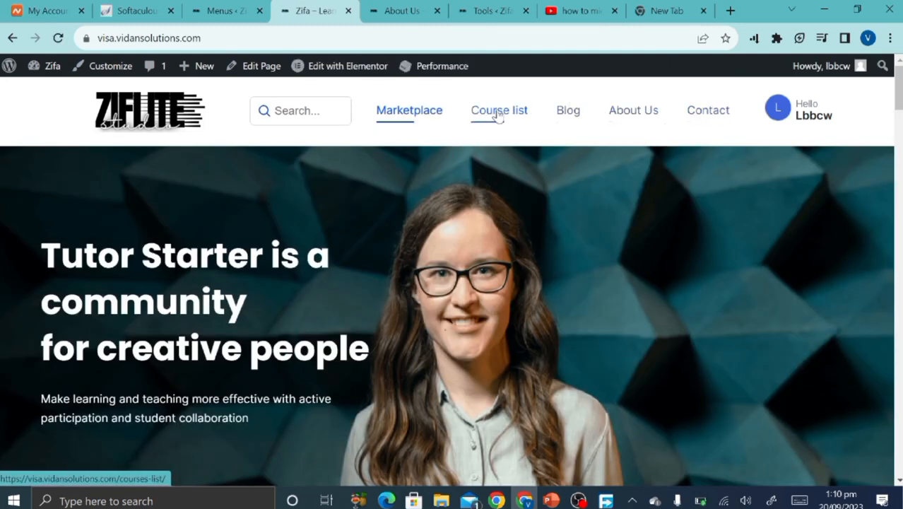
{"action": "left_click", "coordinate": [304, 110]}
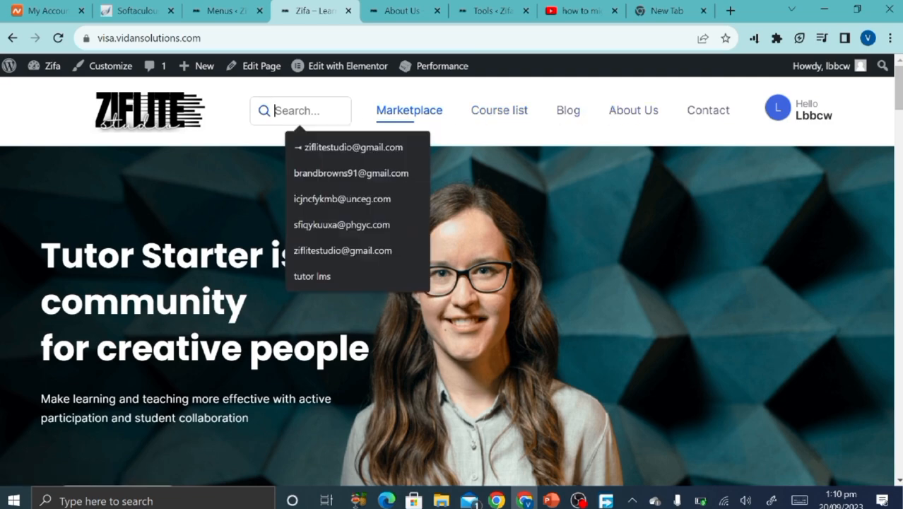
{"action": "scroll", "coordinate": [208, 292], "scroll_direction": "down", "scroll_amount": 15}
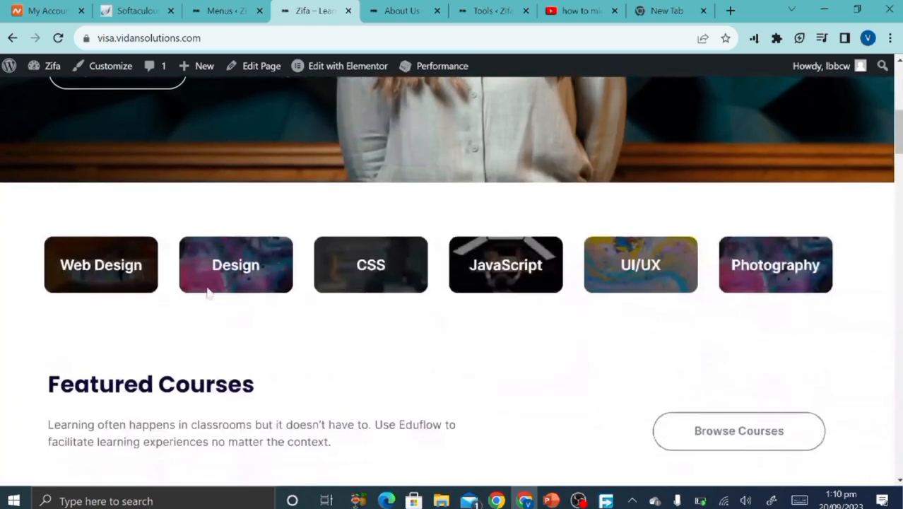
{"action": "scroll", "coordinate": [207, 293], "scroll_direction": "up", "scroll_amount": 15}
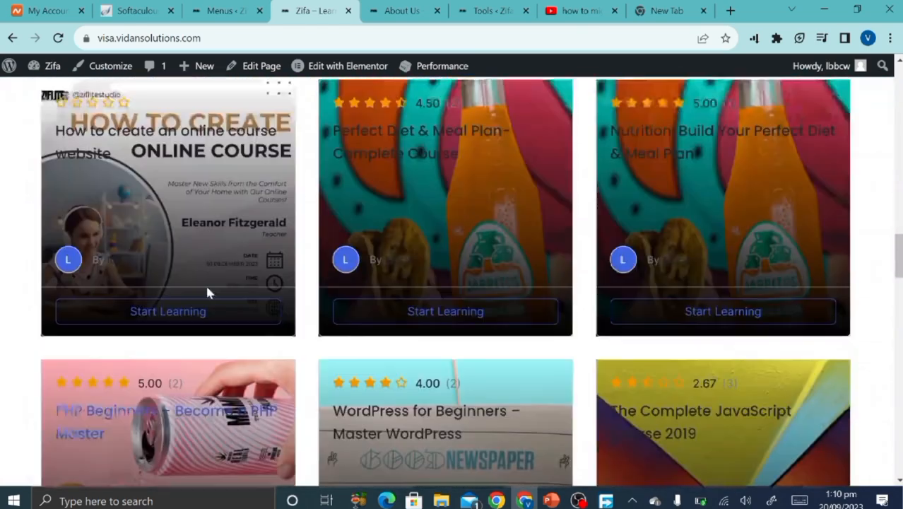
{"action": "scroll", "coordinate": [451, 279], "scroll_direction": "up", "scroll_amount": 2}
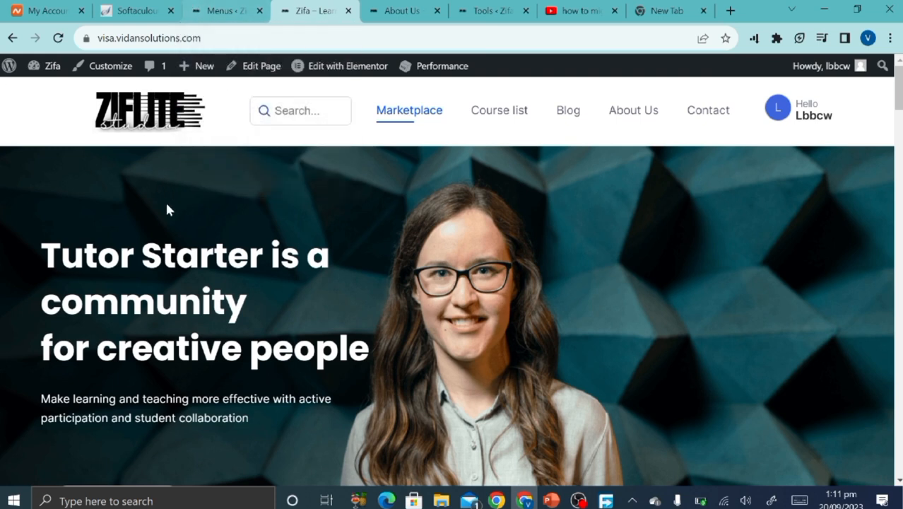
{"action": "left_click", "coordinate": [198, 6]}
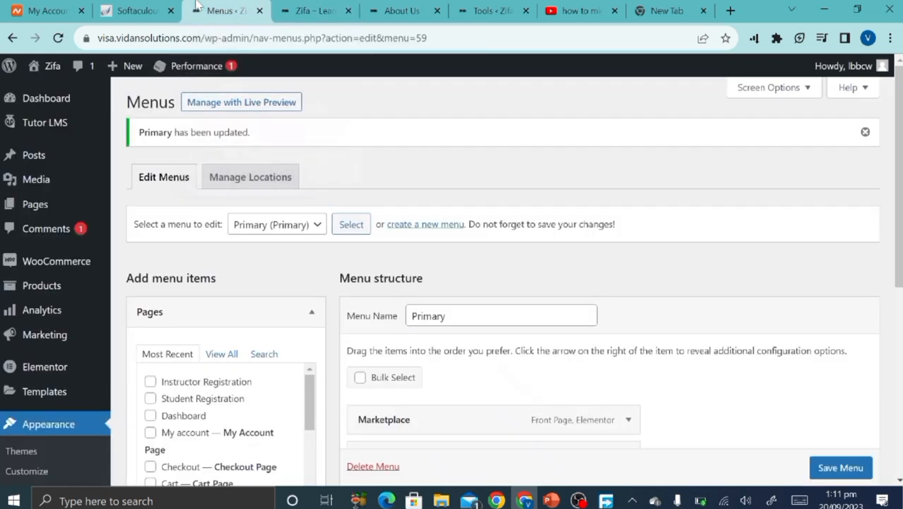